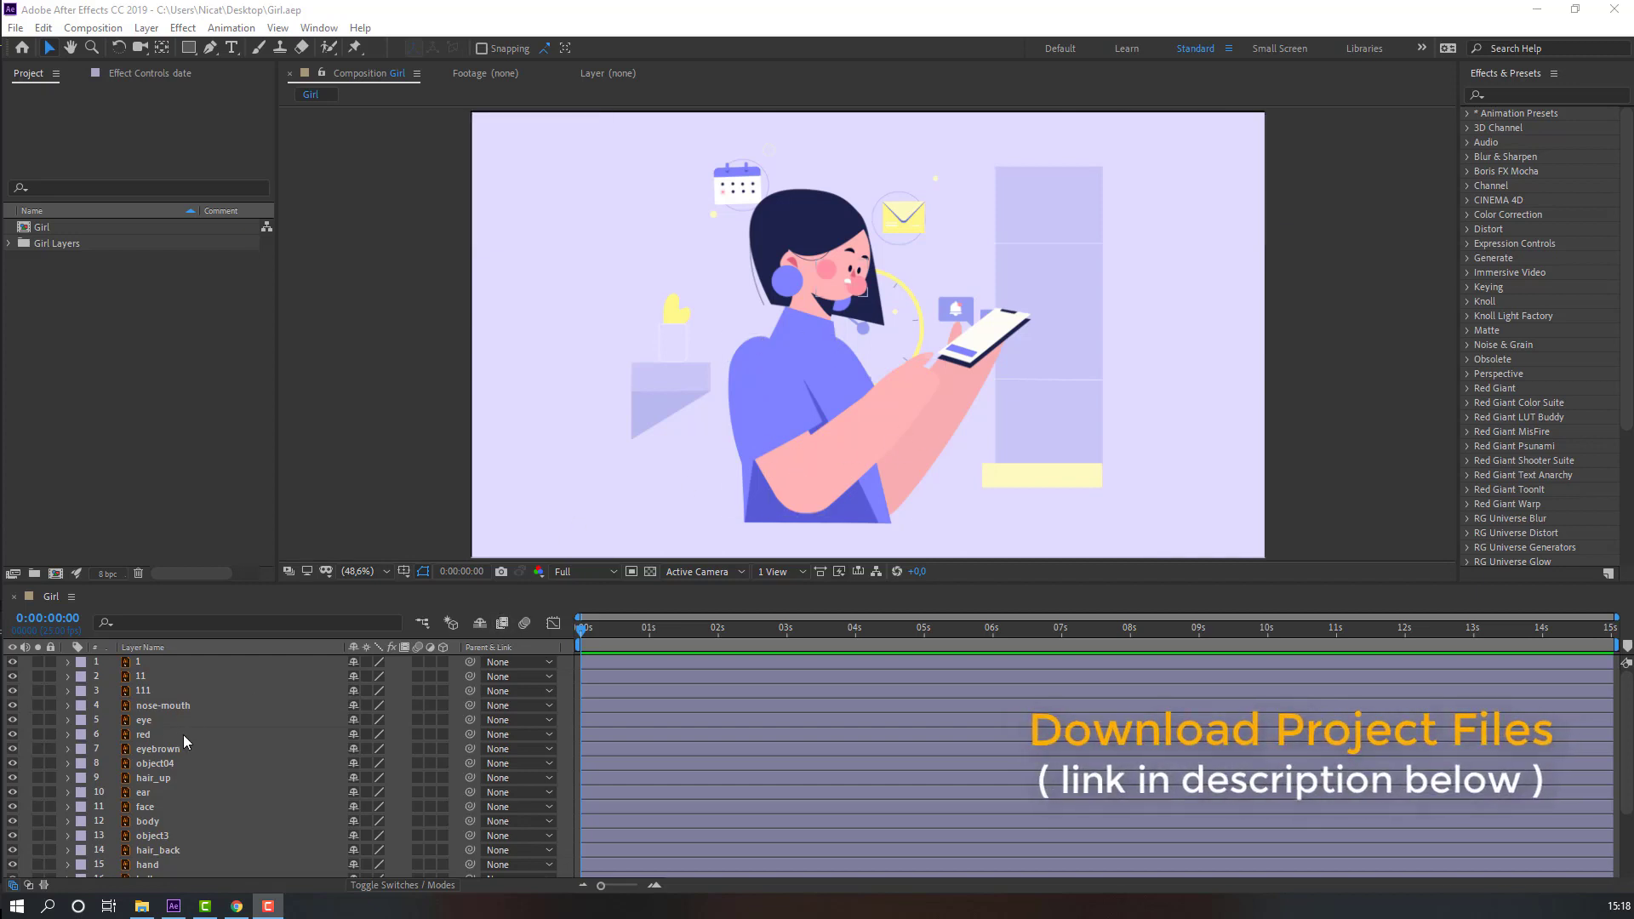
Rename the date layer to 1
left_click(138, 664)
type("1")
key("Return")
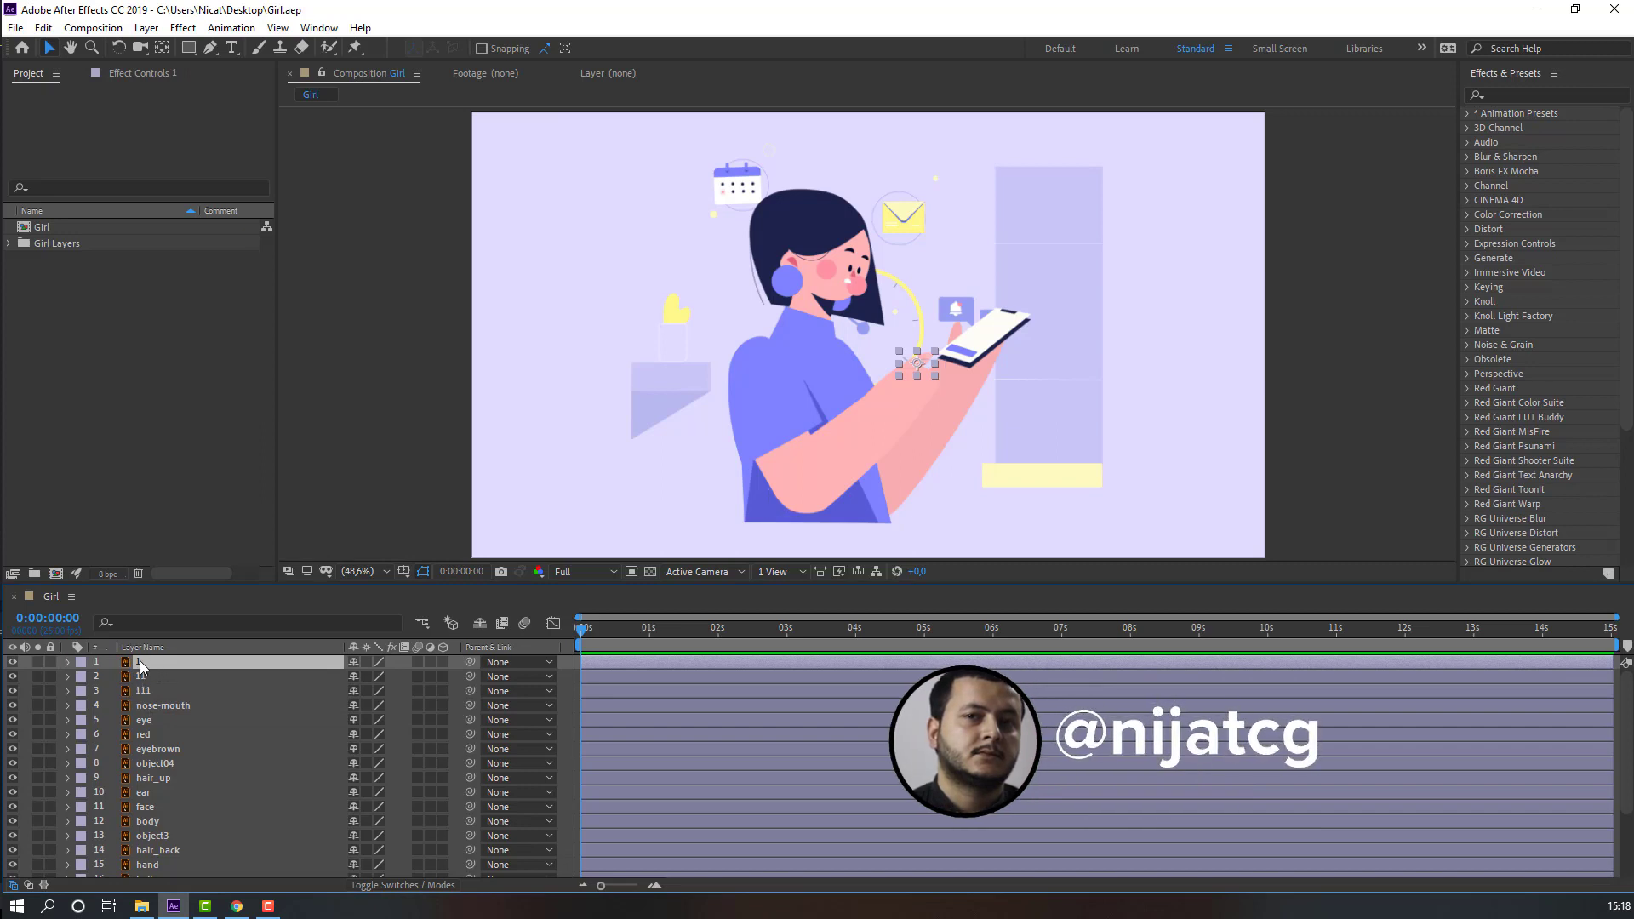
Solo layer 1 and move its anchor point to the pink shape's lower-left end
left_click(37, 662)
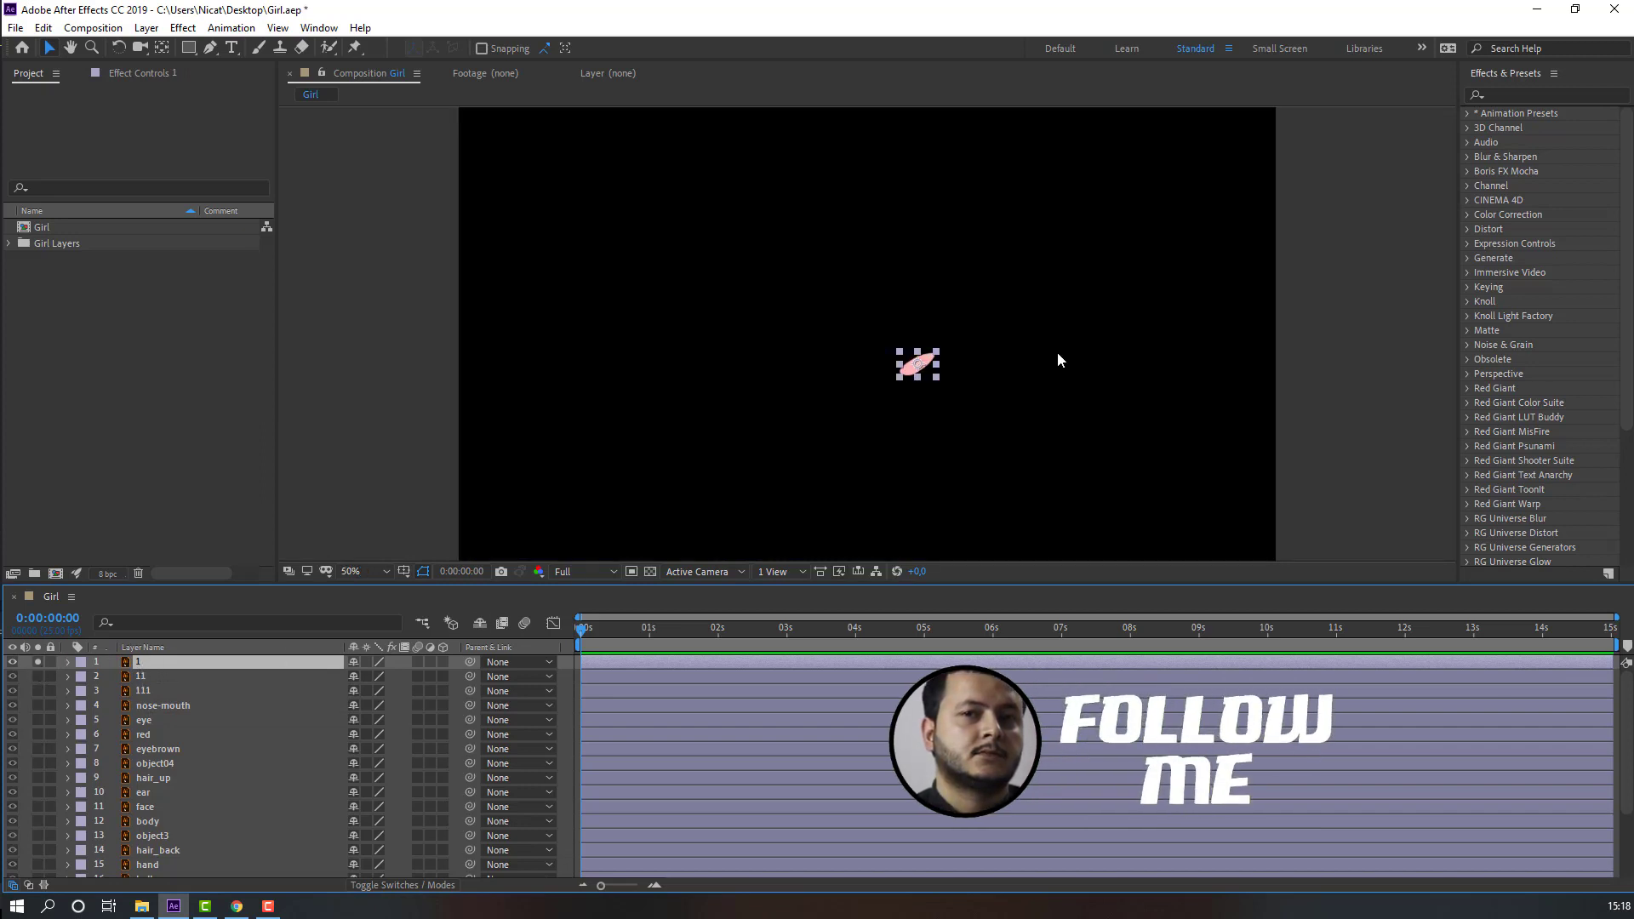
key("period")
key("period")
key("period")
key("period")
left_click_drag(1152, 419, 777, 277)
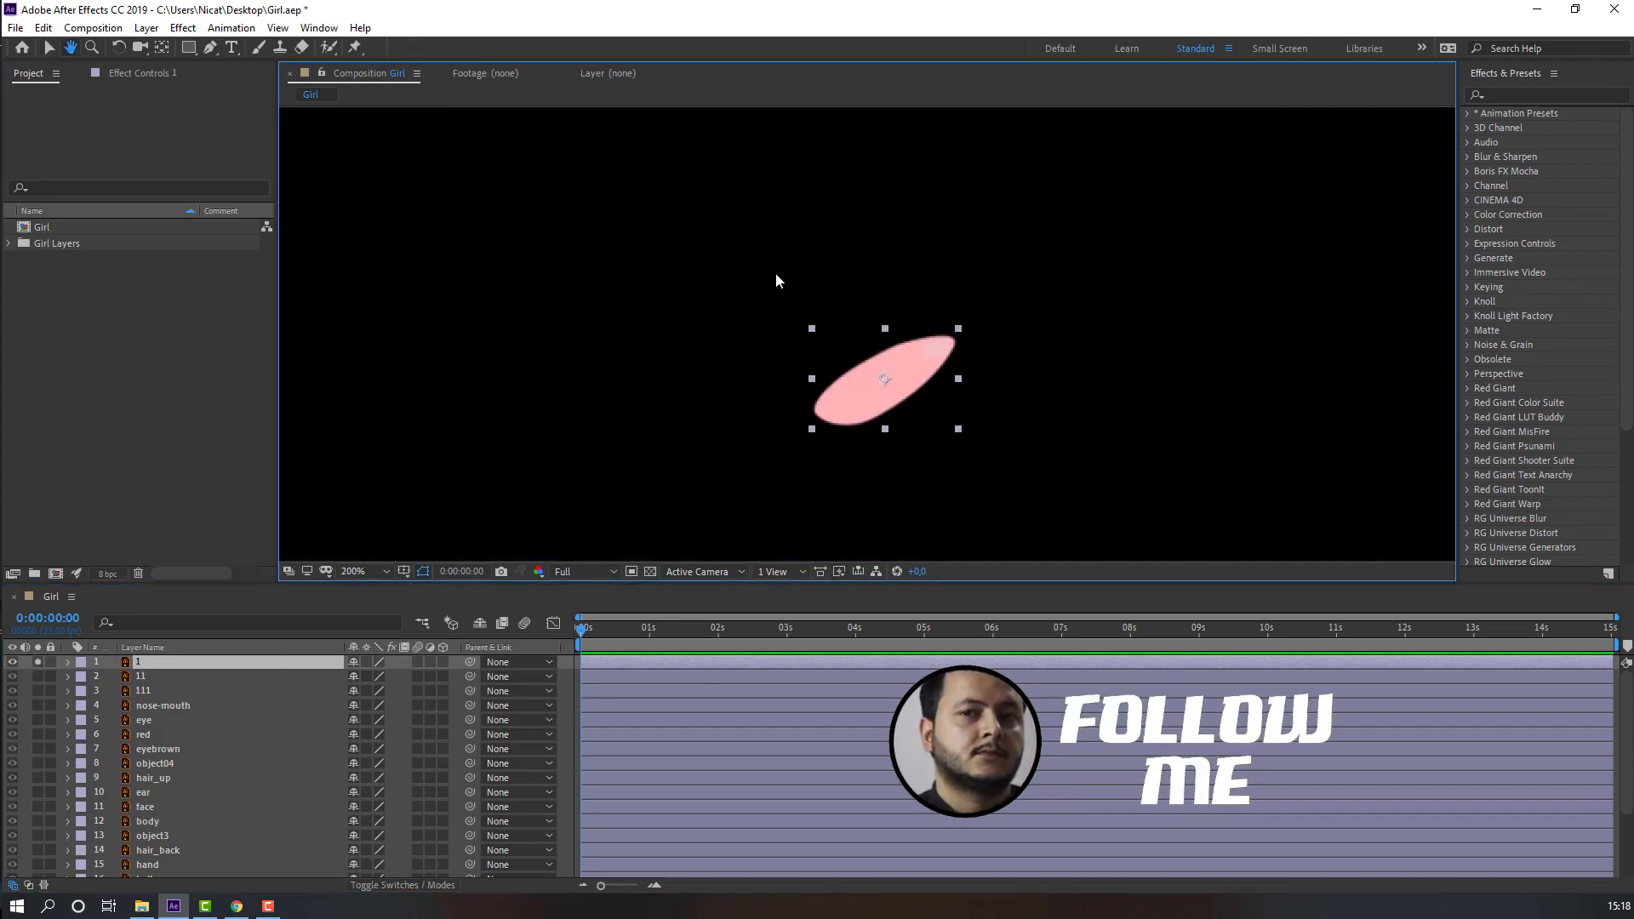
left_click(164, 49)
left_click_drag(695, 305, 630, 335)
key("v")
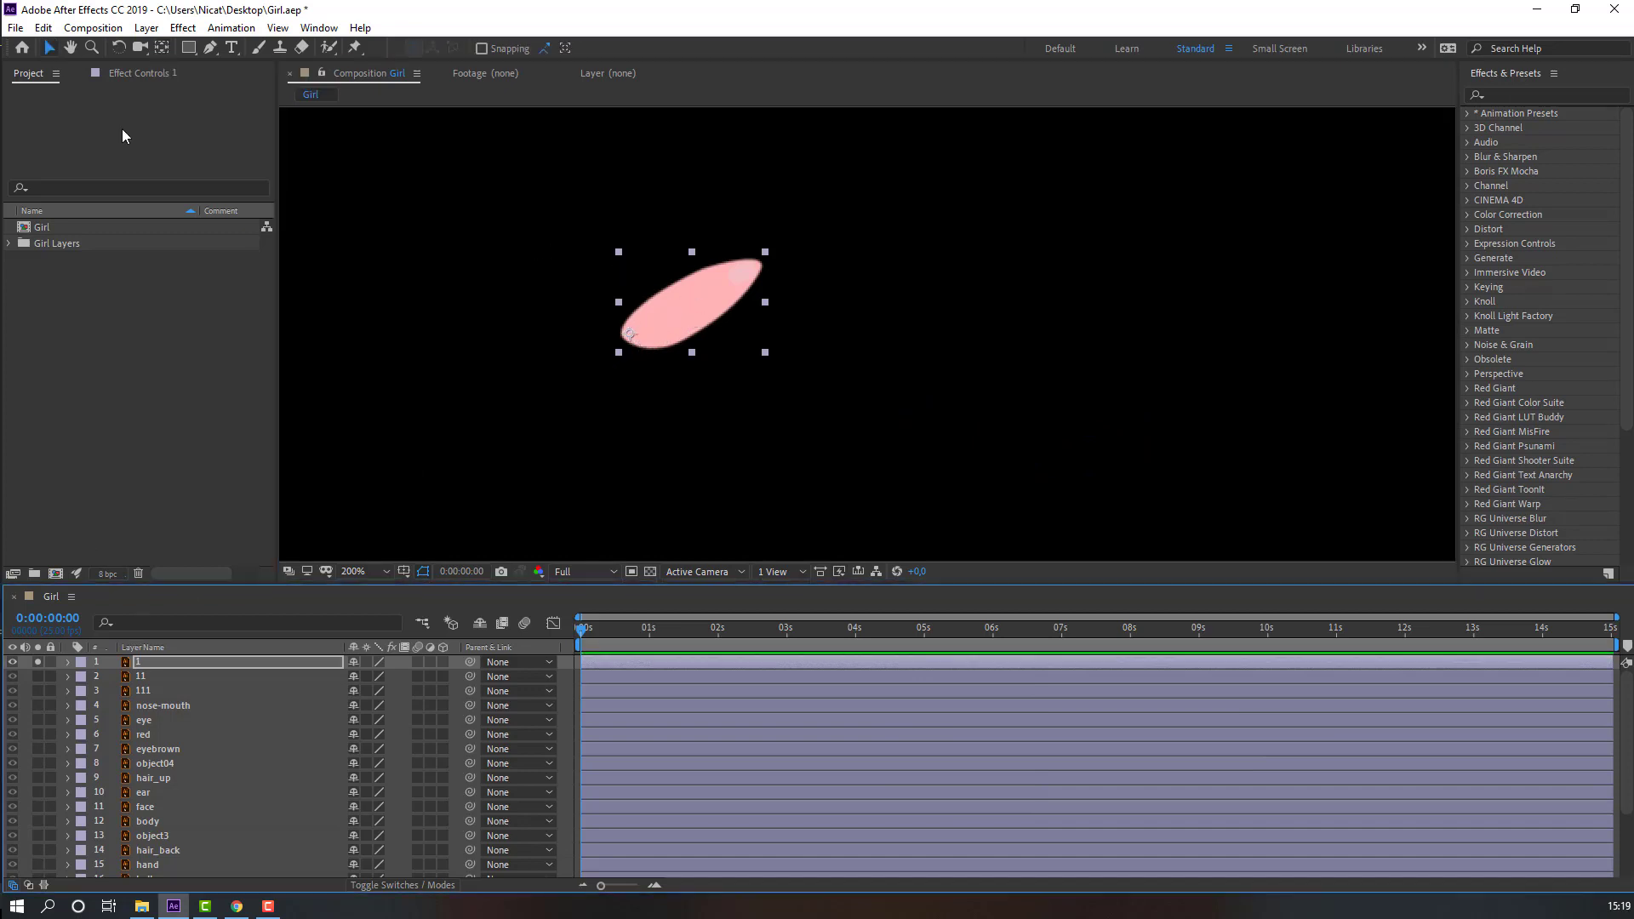
Unsolo layer 1 and solo the hand layer 11 instead
left_click(39, 662)
left_click(149, 677)
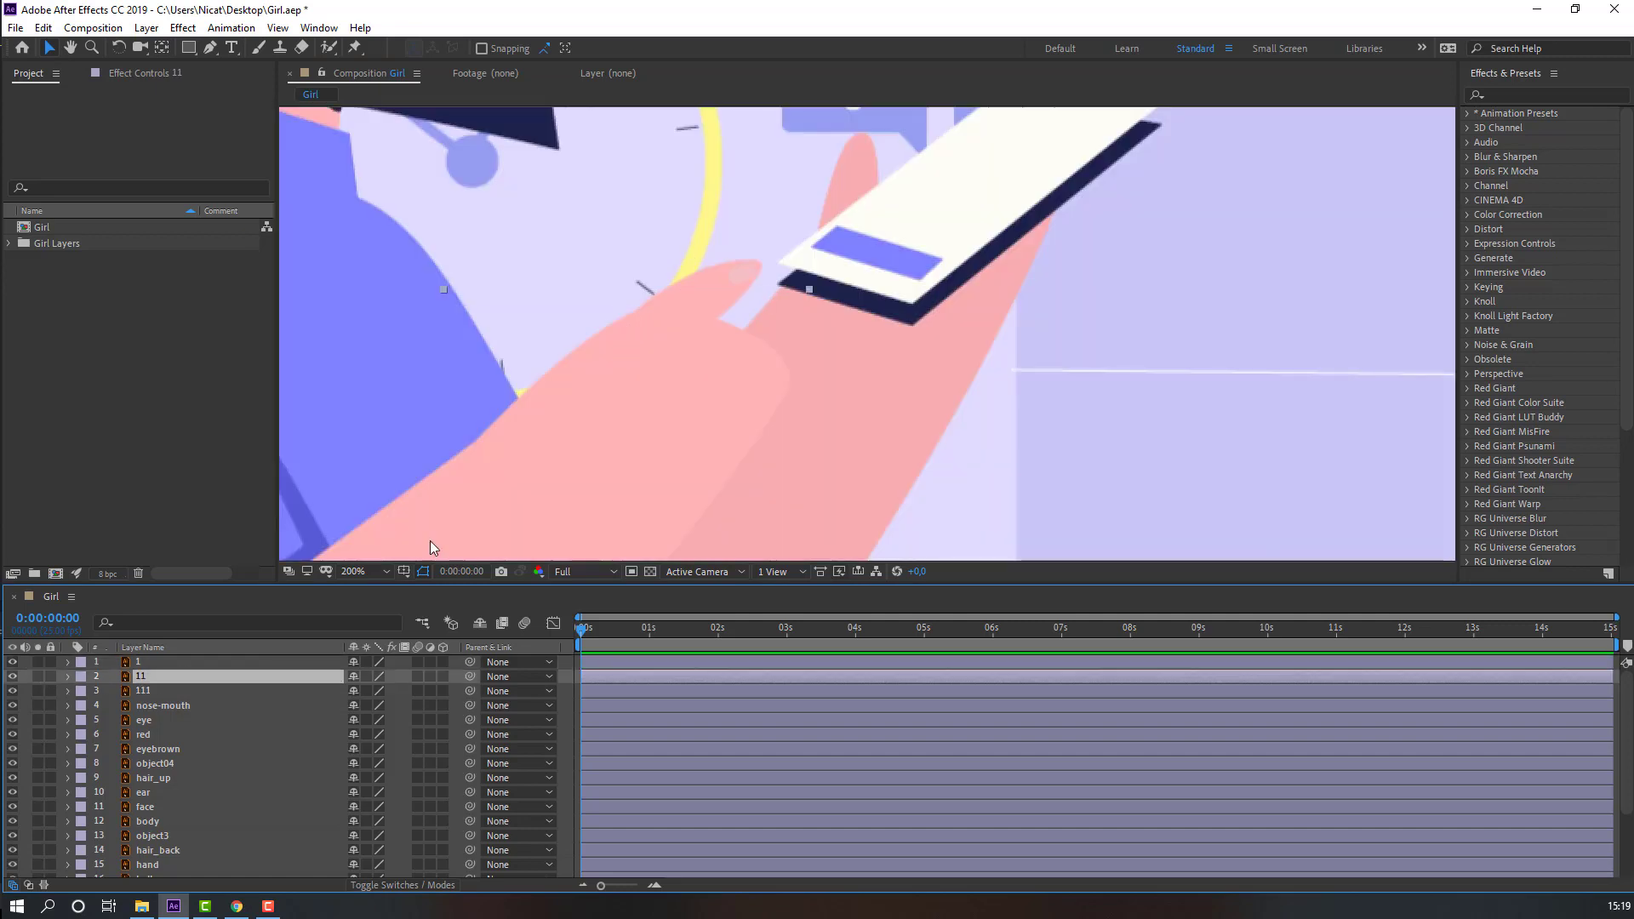
scroll(431, 546, "down", 1)
left_click(38, 677)
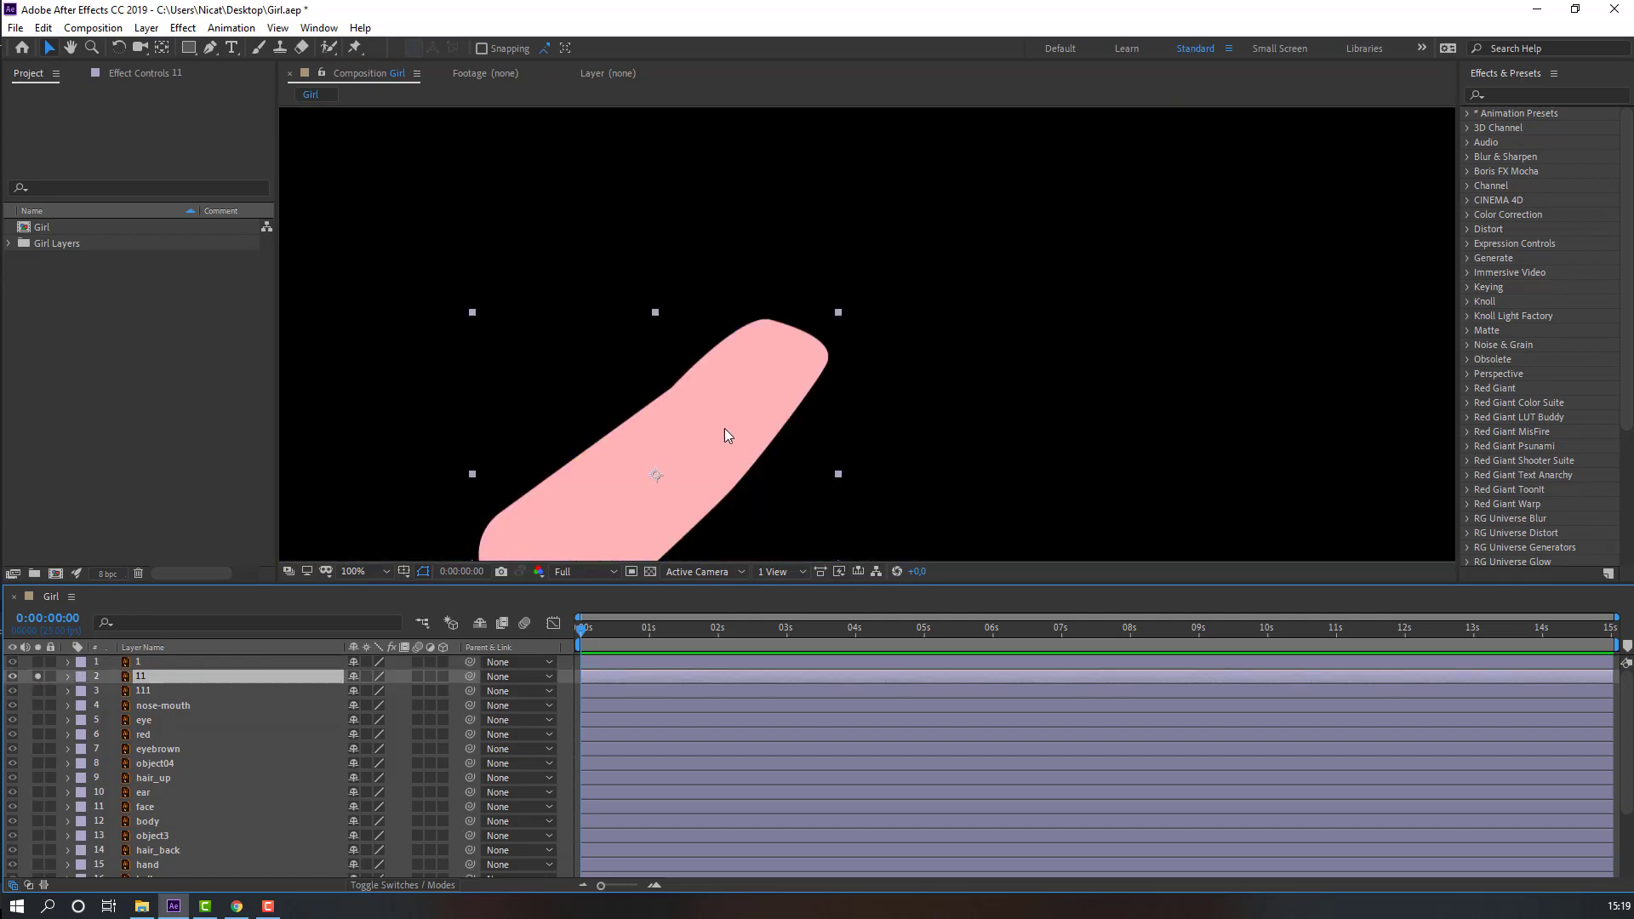
scroll(723, 427, "down", 1)
Move layer 11's anchor point to the hand's base, then unsolo it
left_click(161, 48)
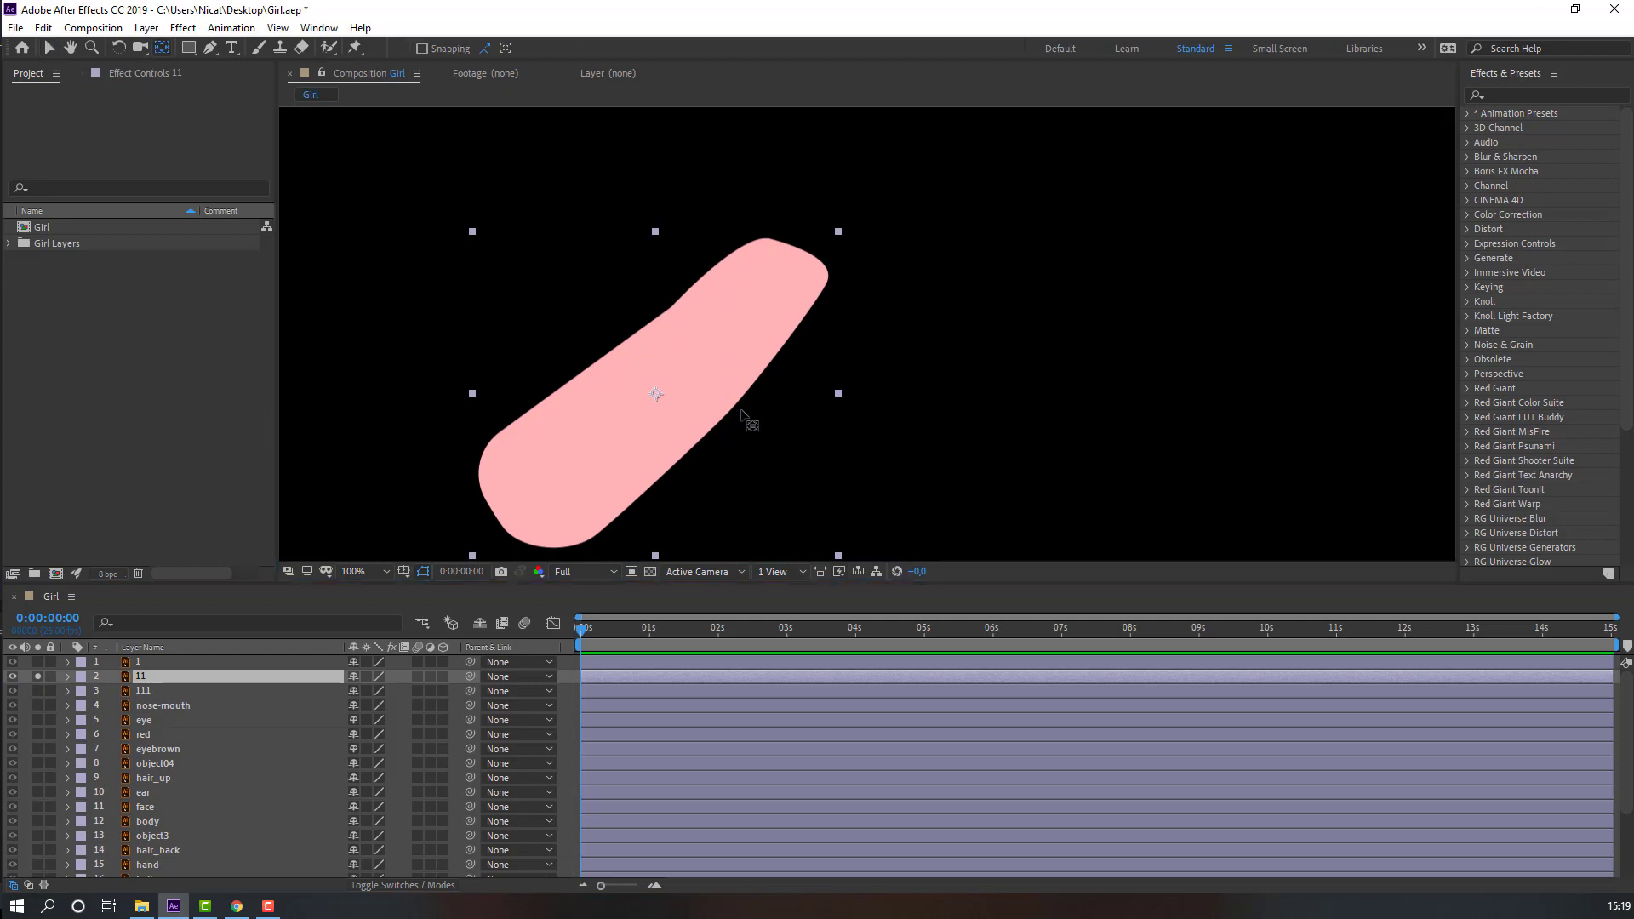
left_click_drag(657, 398, 621, 424)
left_click_drag(512, 526, 513, 518)
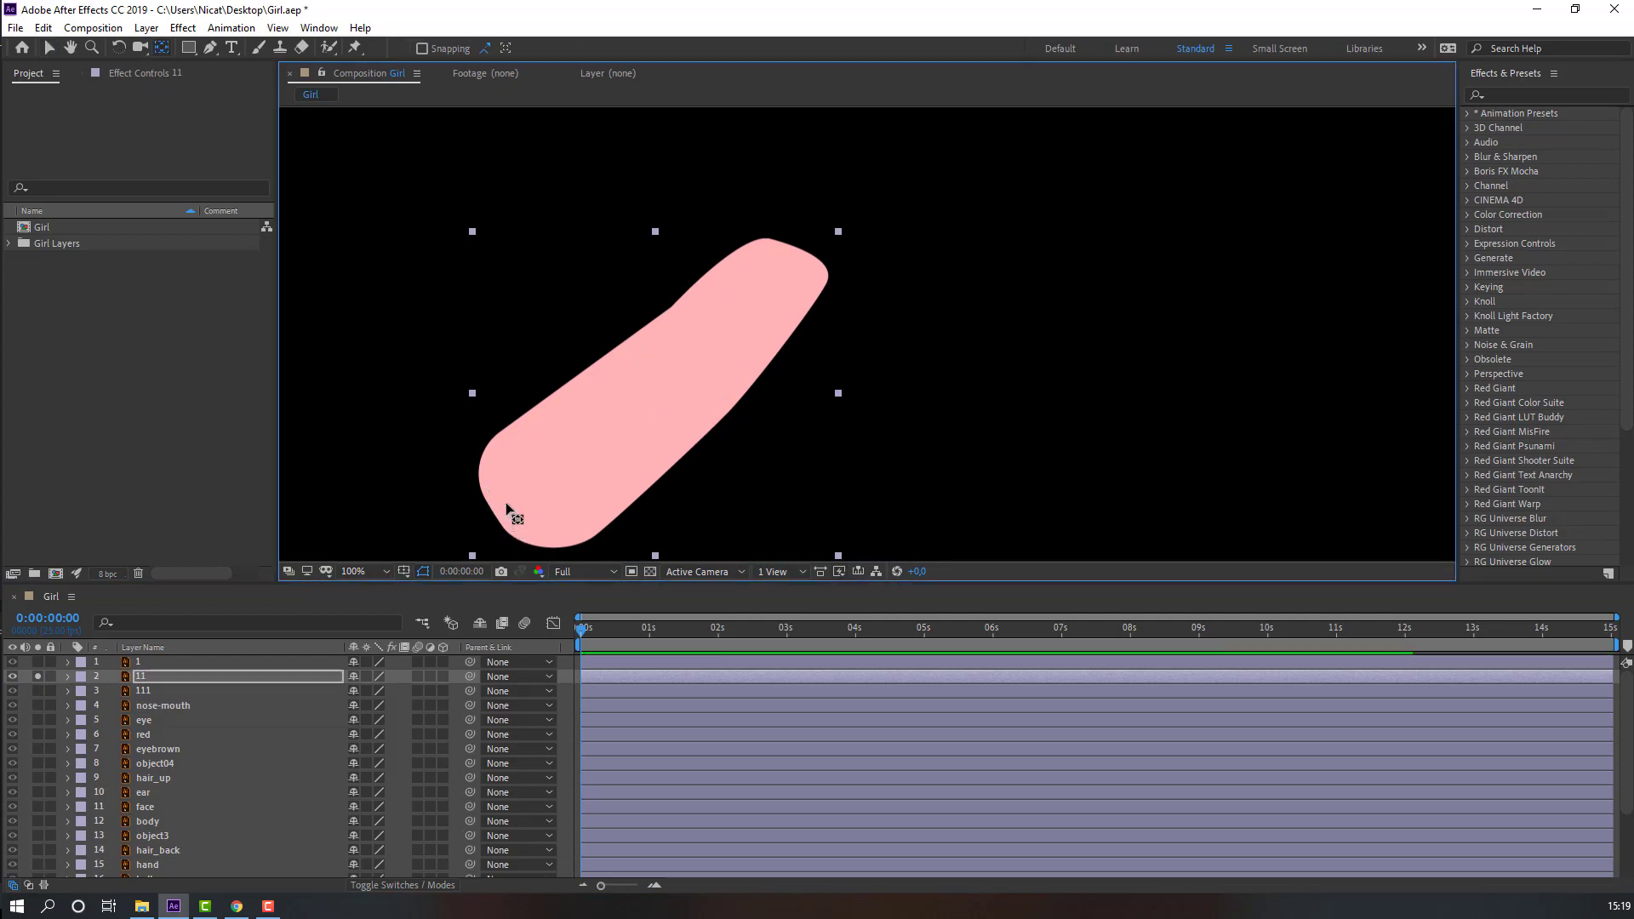
left_click(47, 51)
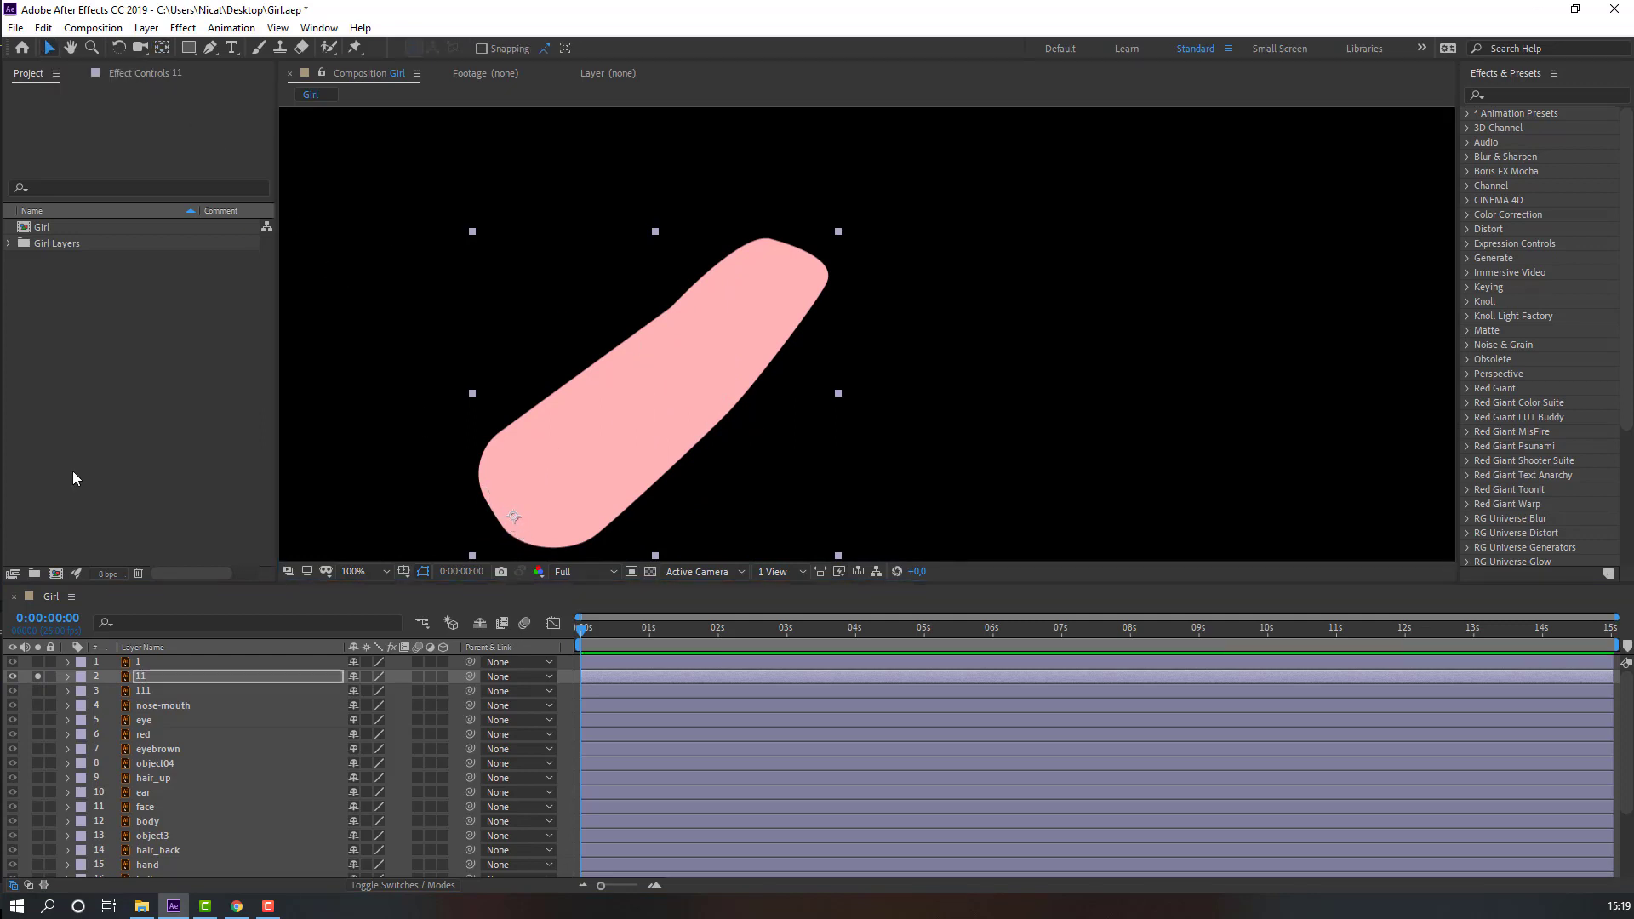
left_click(38, 676)
scroll(601, 467, "down", 2)
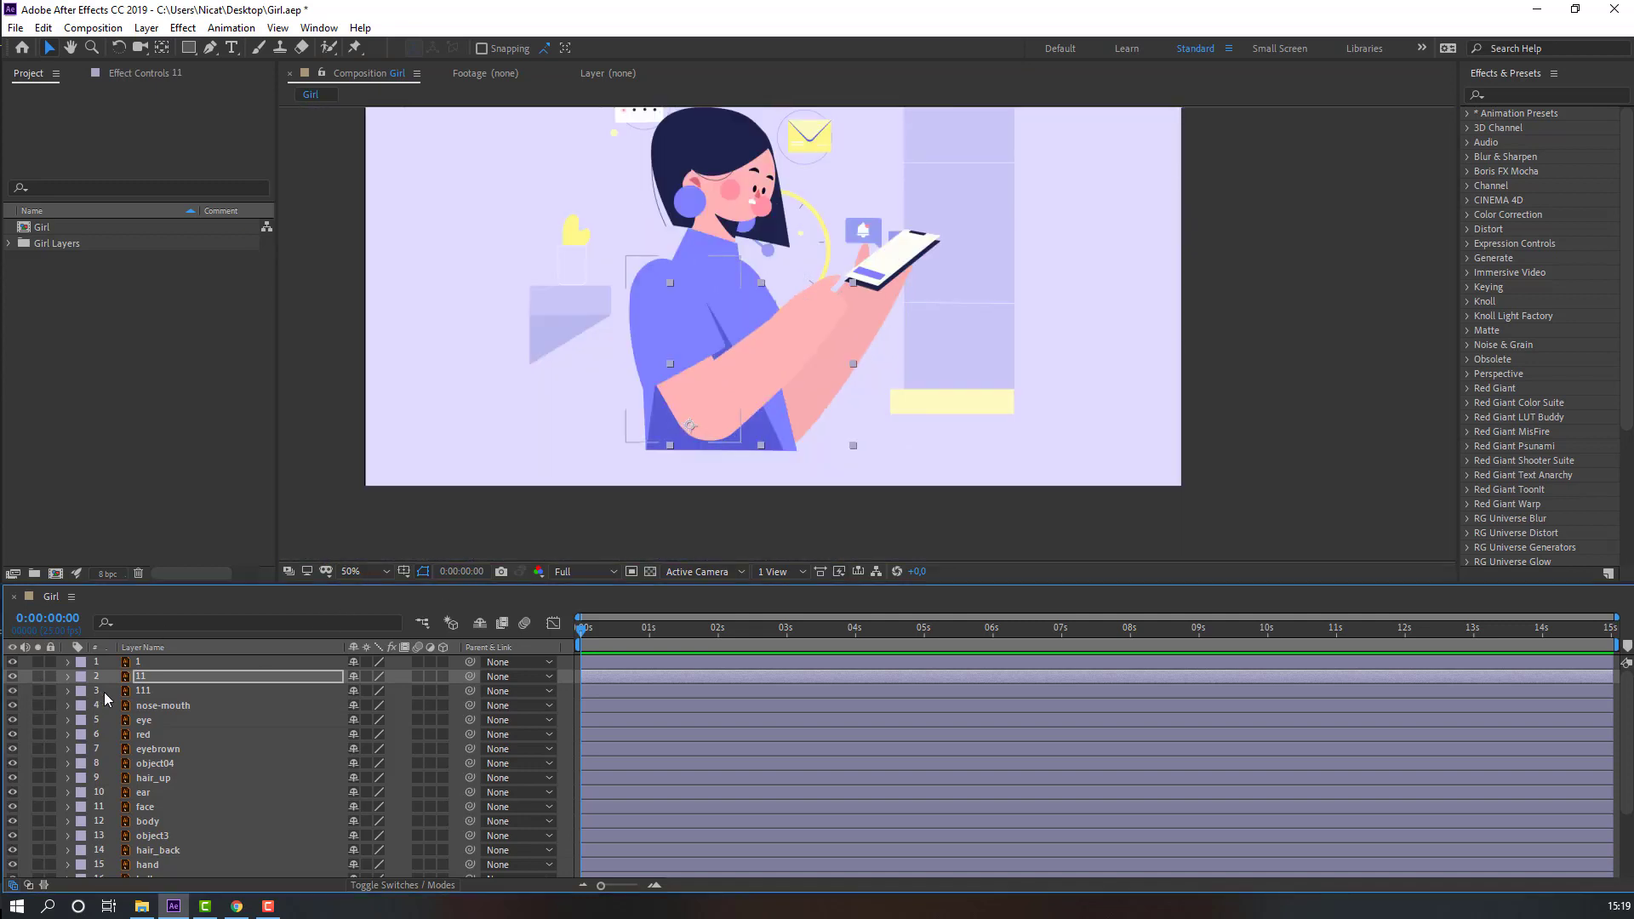
Solo layer 111 and move its anchor point to the top of the sleeved arm
left_click(146, 691)
left_click(37, 690)
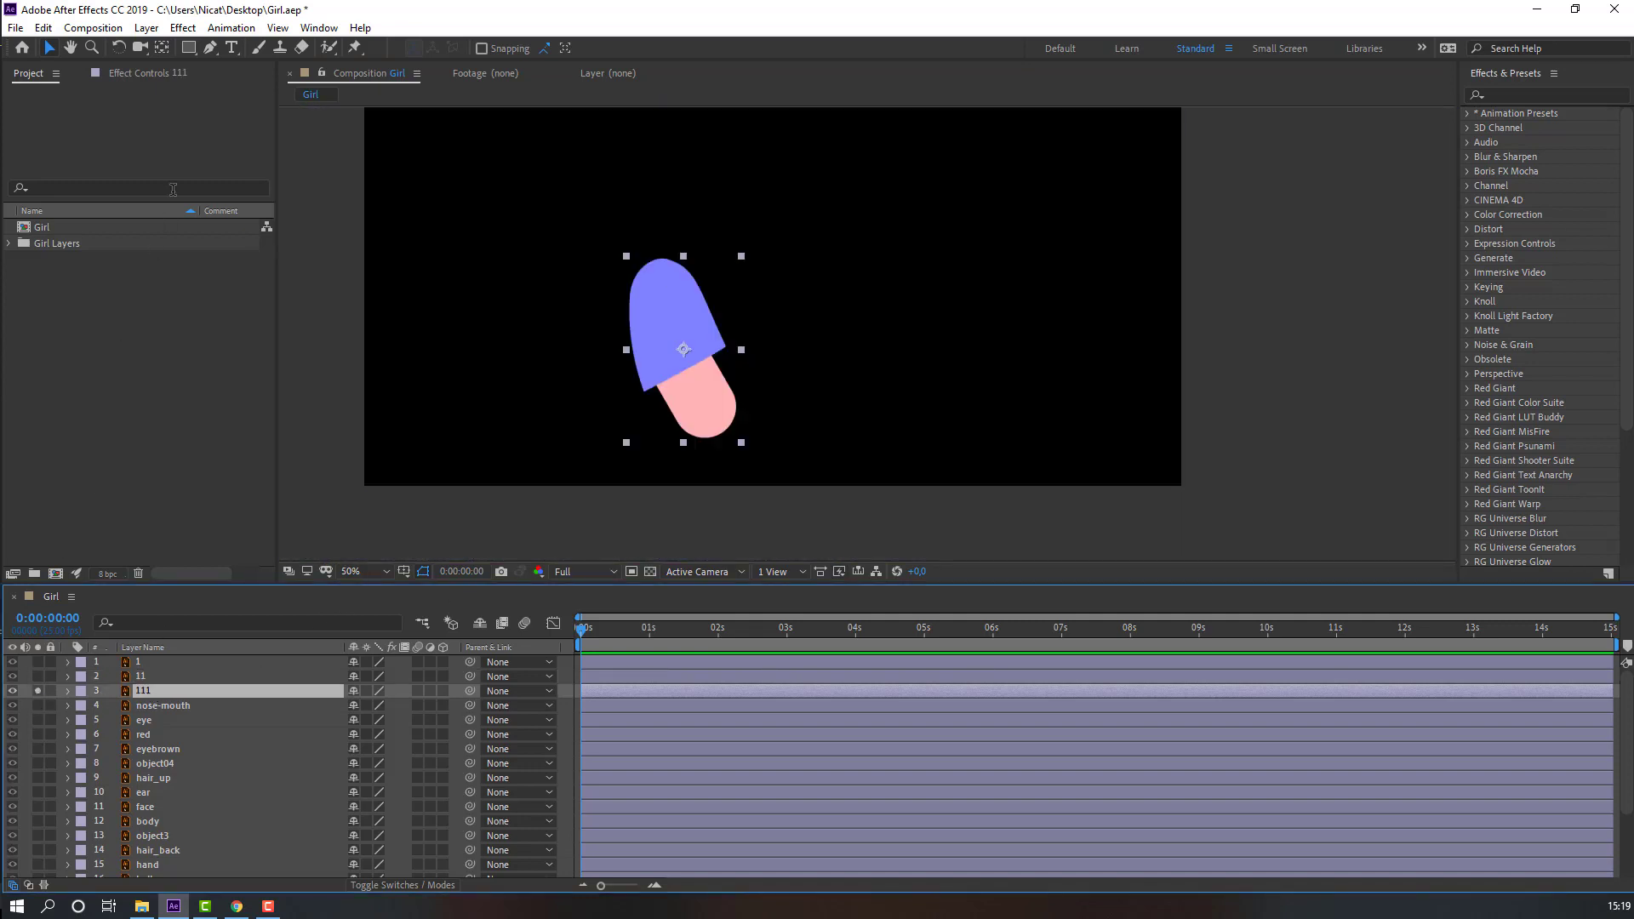
left_click(161, 49)
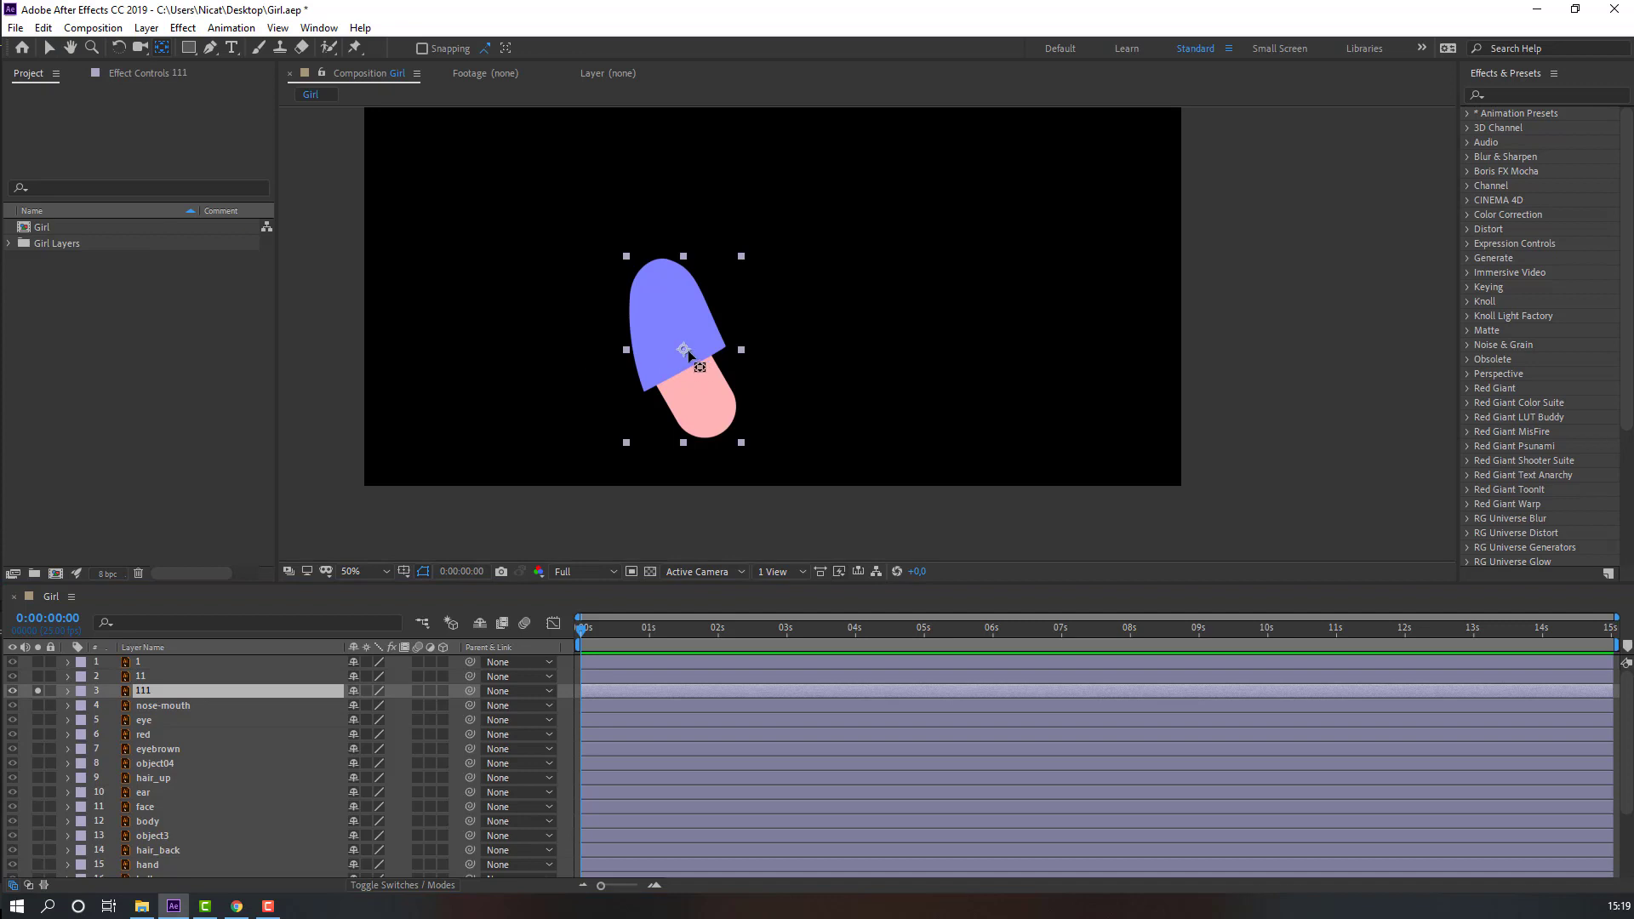
left_click_drag(688, 355, 662, 280)
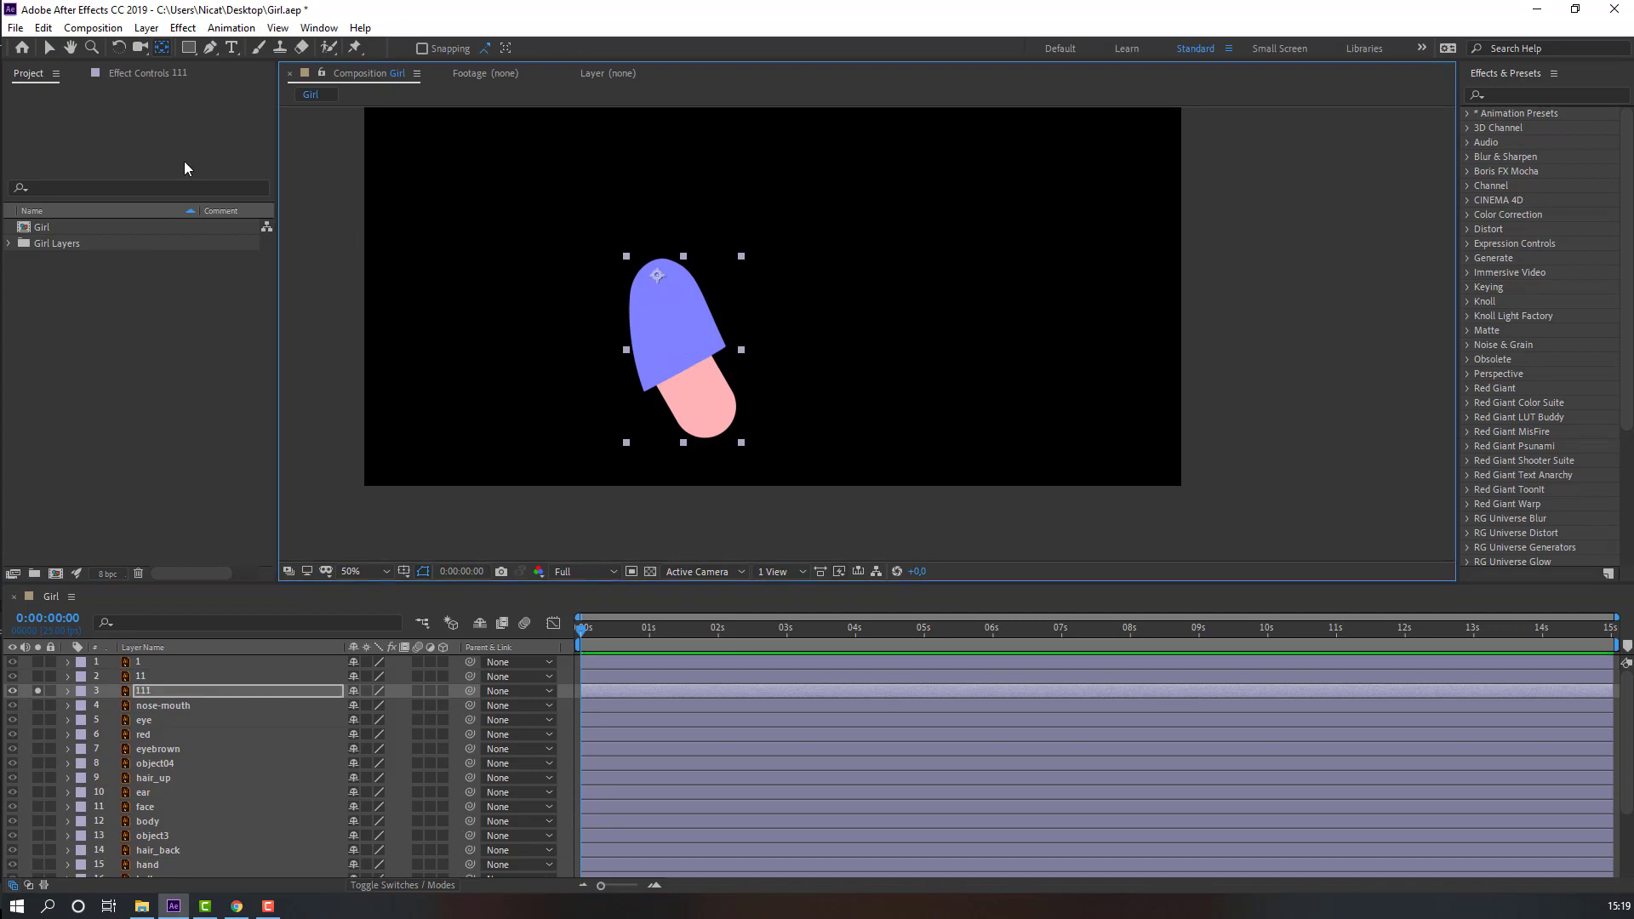
left_click(49, 48)
Unsolo layer 111 and parent layer 1 to layer 11
left_click(37, 691)
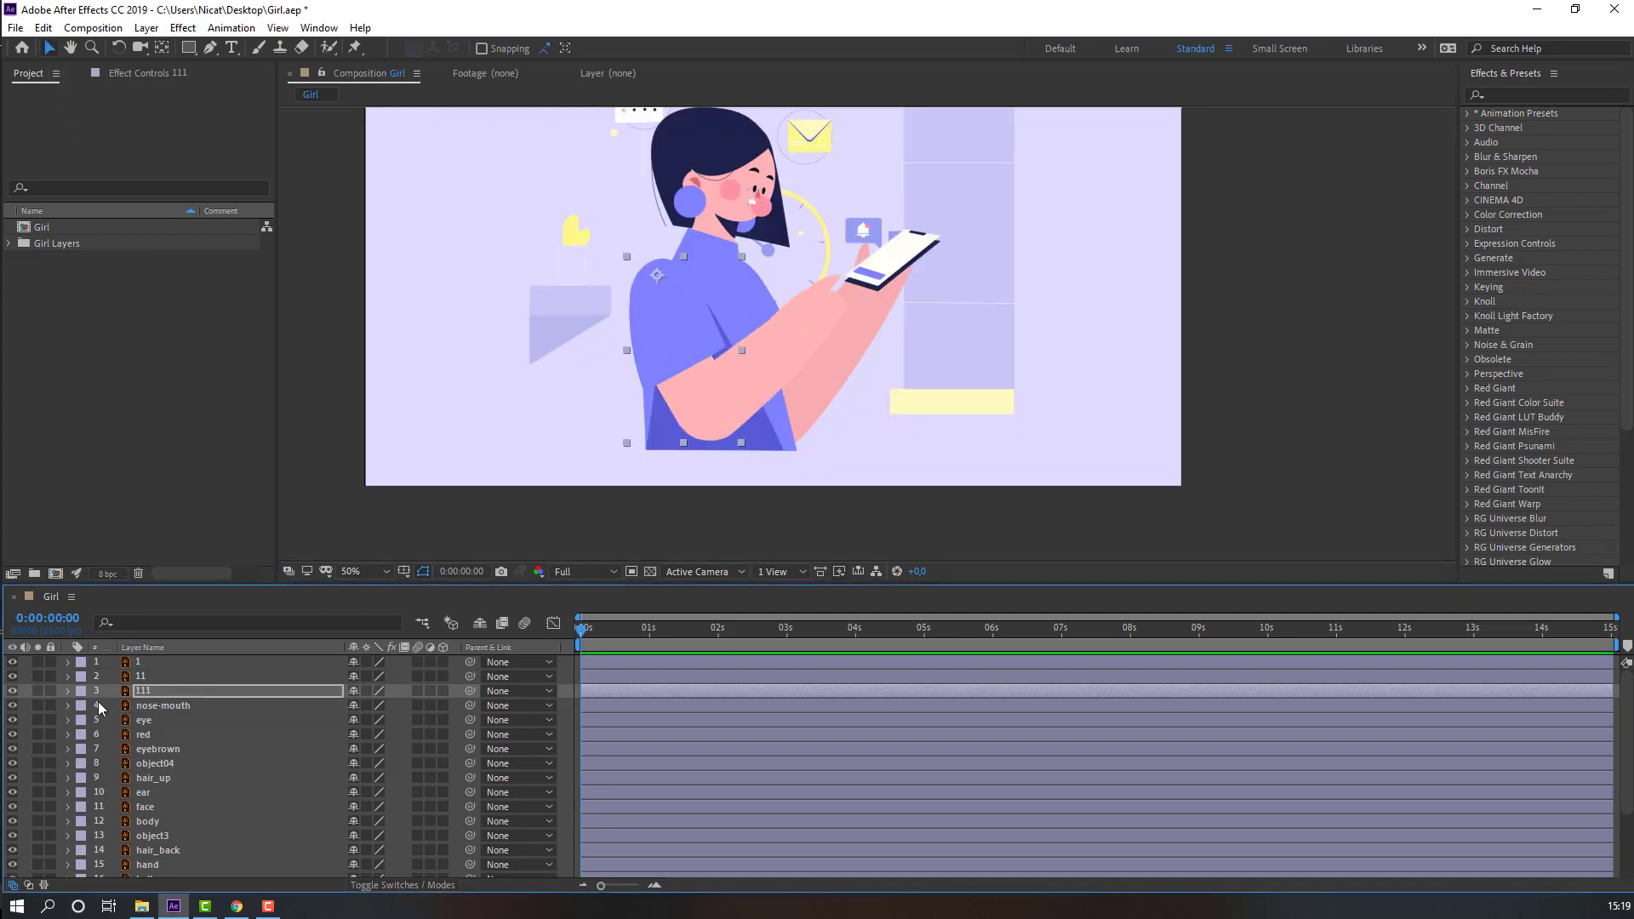
left_click(174, 663)
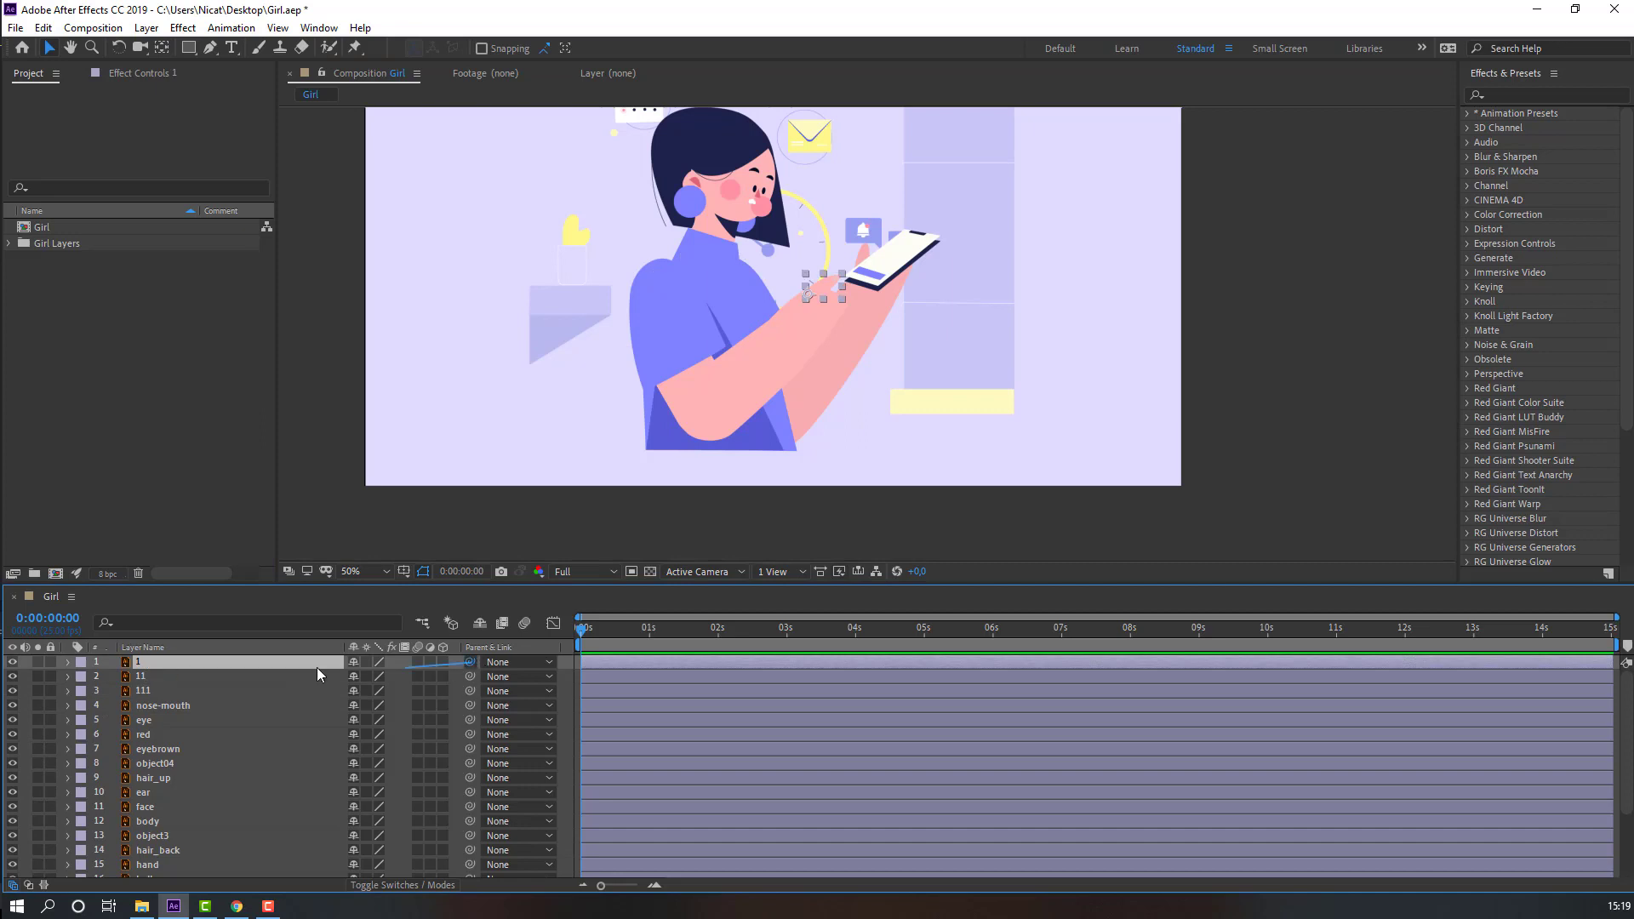
left_click_drag(318, 675, 142, 679)
Parent layer 11 to layer 111
left_click(141, 680)
left_click_drag(469, 677, 149, 694)
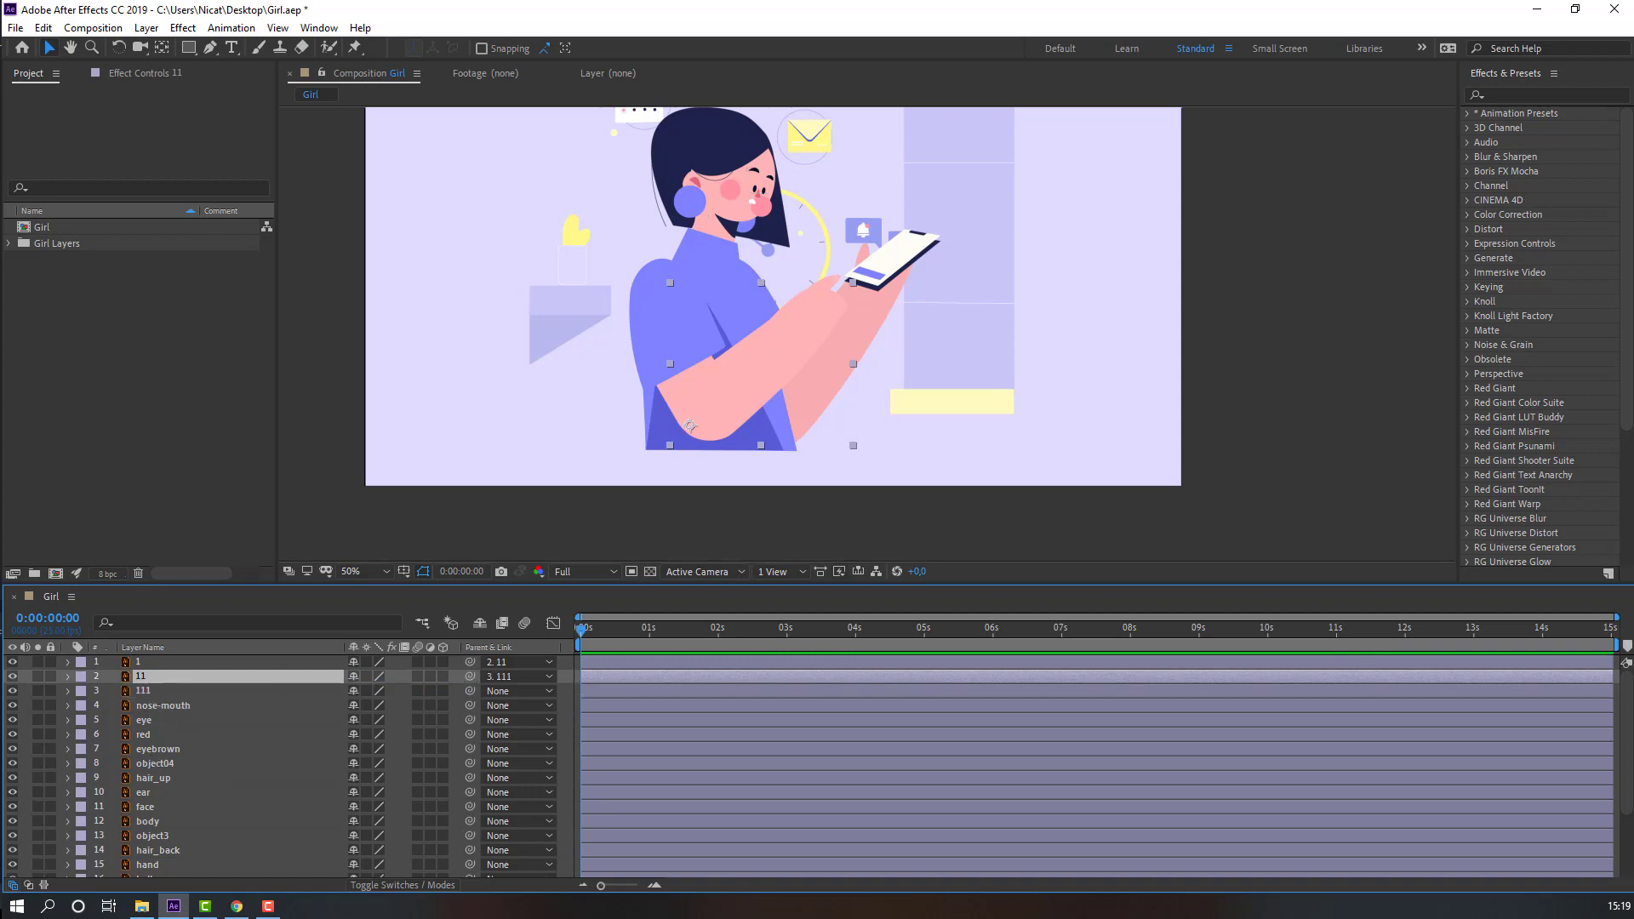
key("F10")
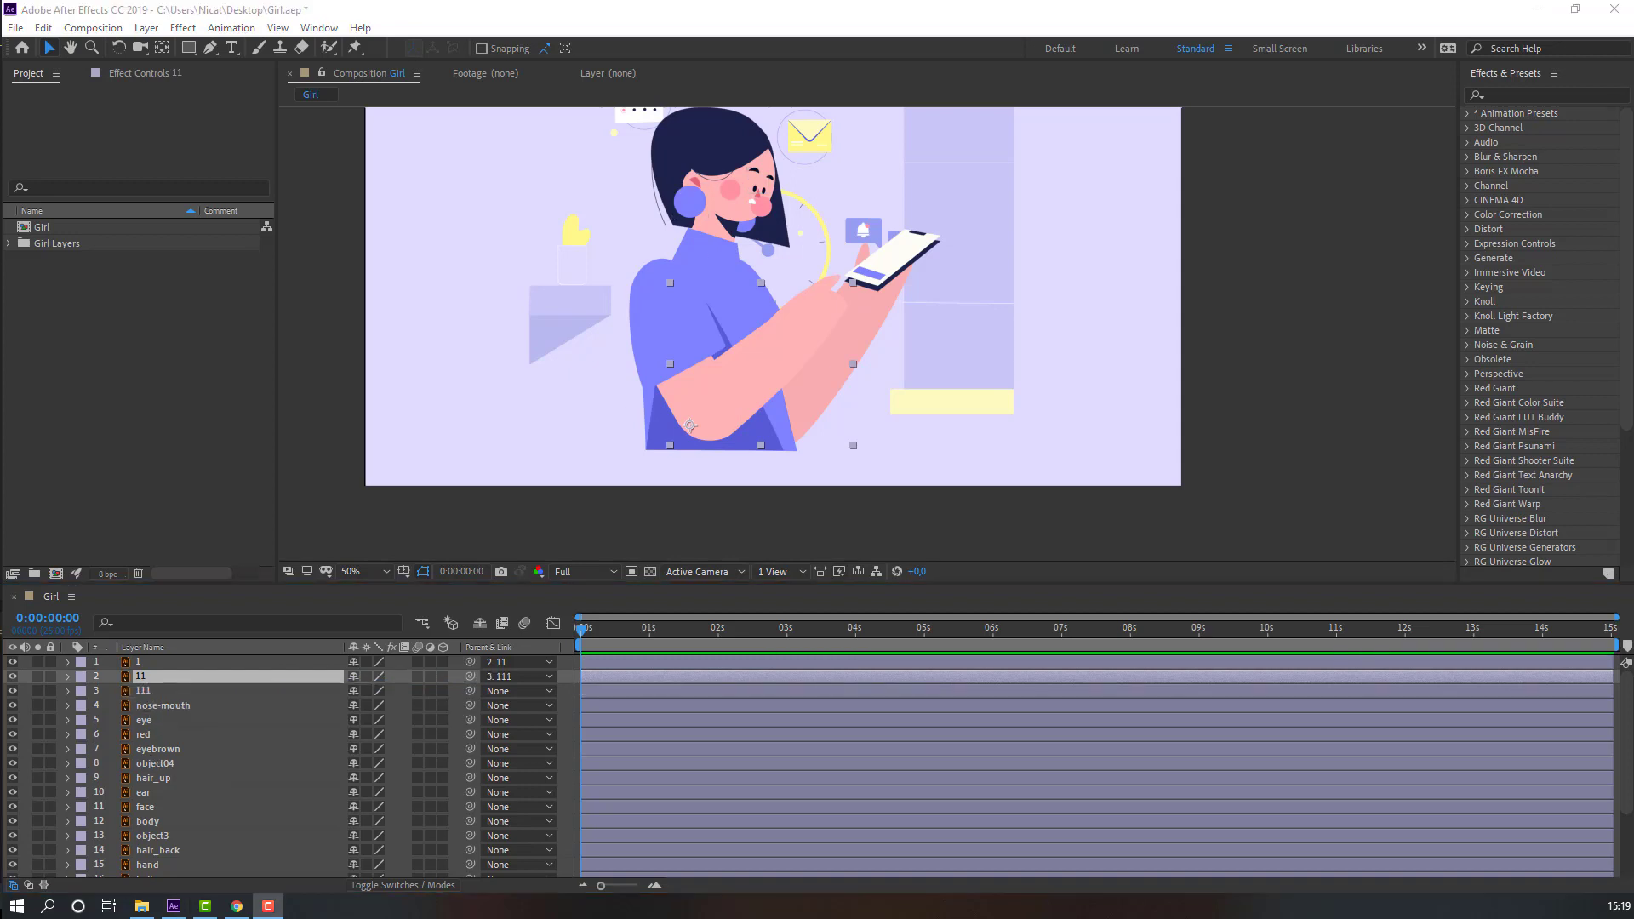
Select the eight head layers: nose-mouth, eye, red, eyebrown, object04, hair_up, ear and face
left_click(177, 711)
left_click(151, 721, "ctrl")
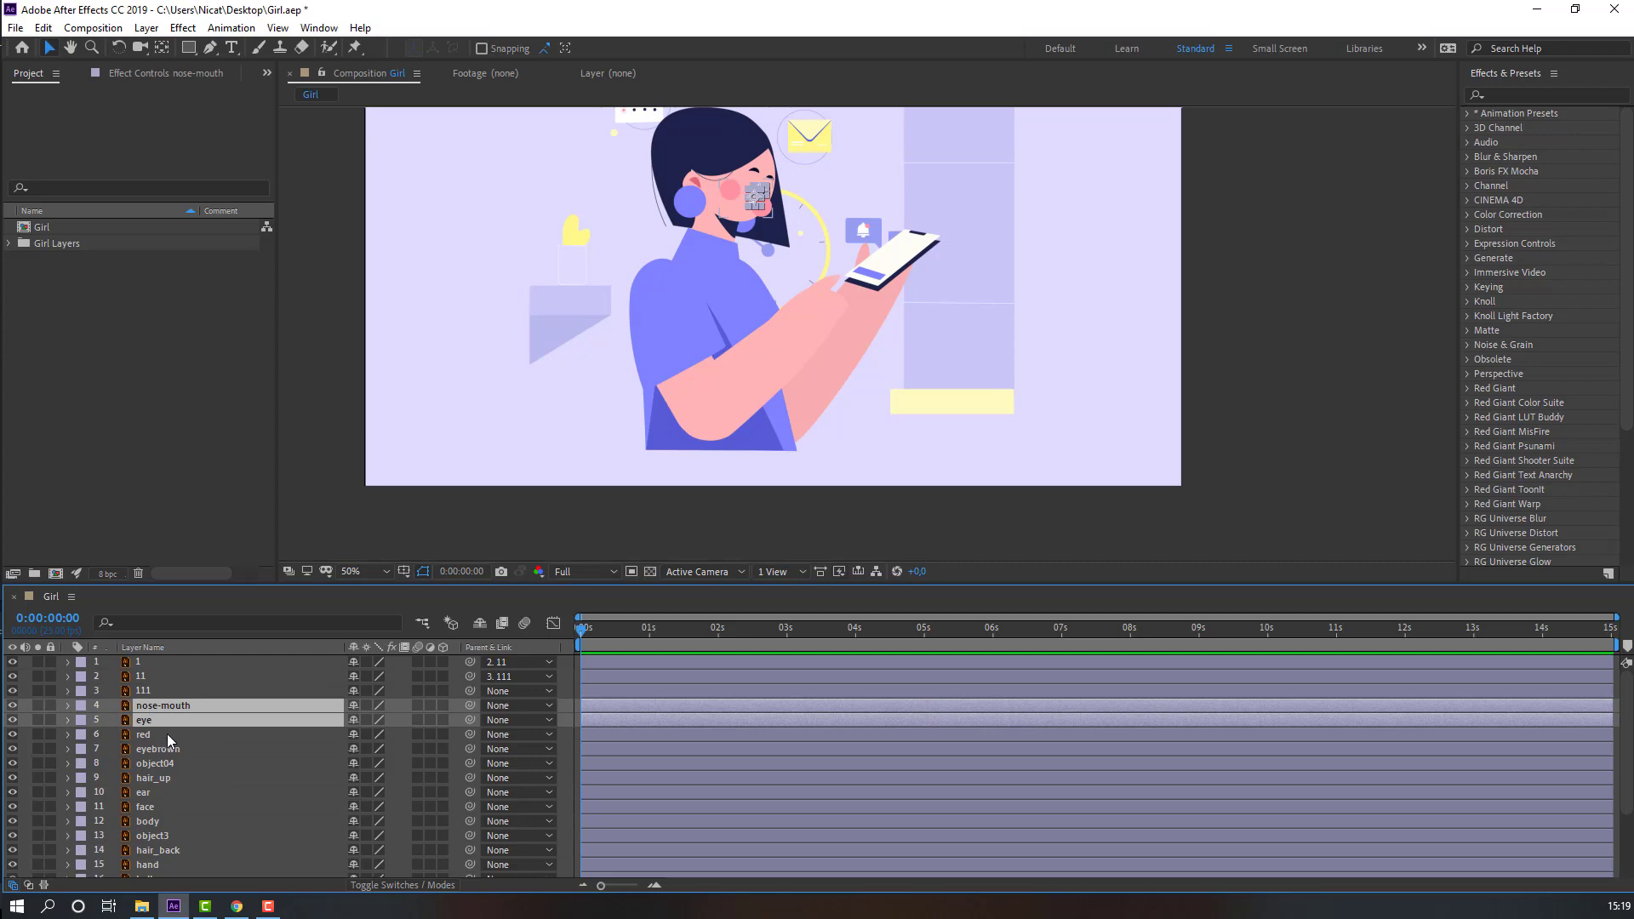
left_click(166, 734, "ctrl")
left_click(192, 751, "ctrl")
left_click(173, 766, "ctrl")
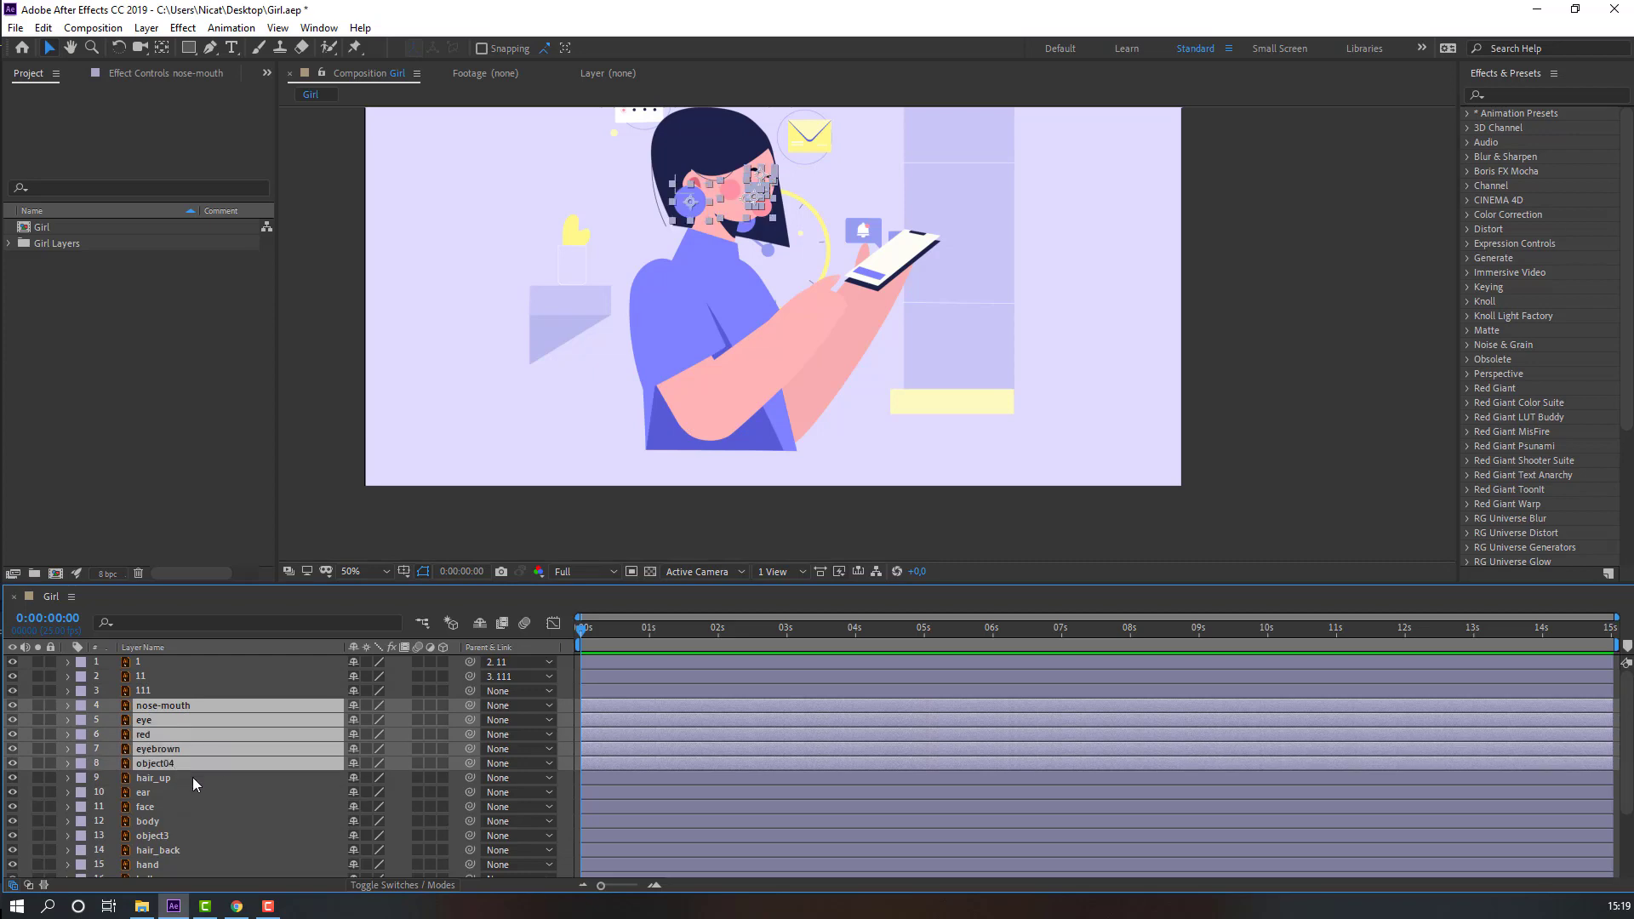
left_click(155, 781, "ctrl")
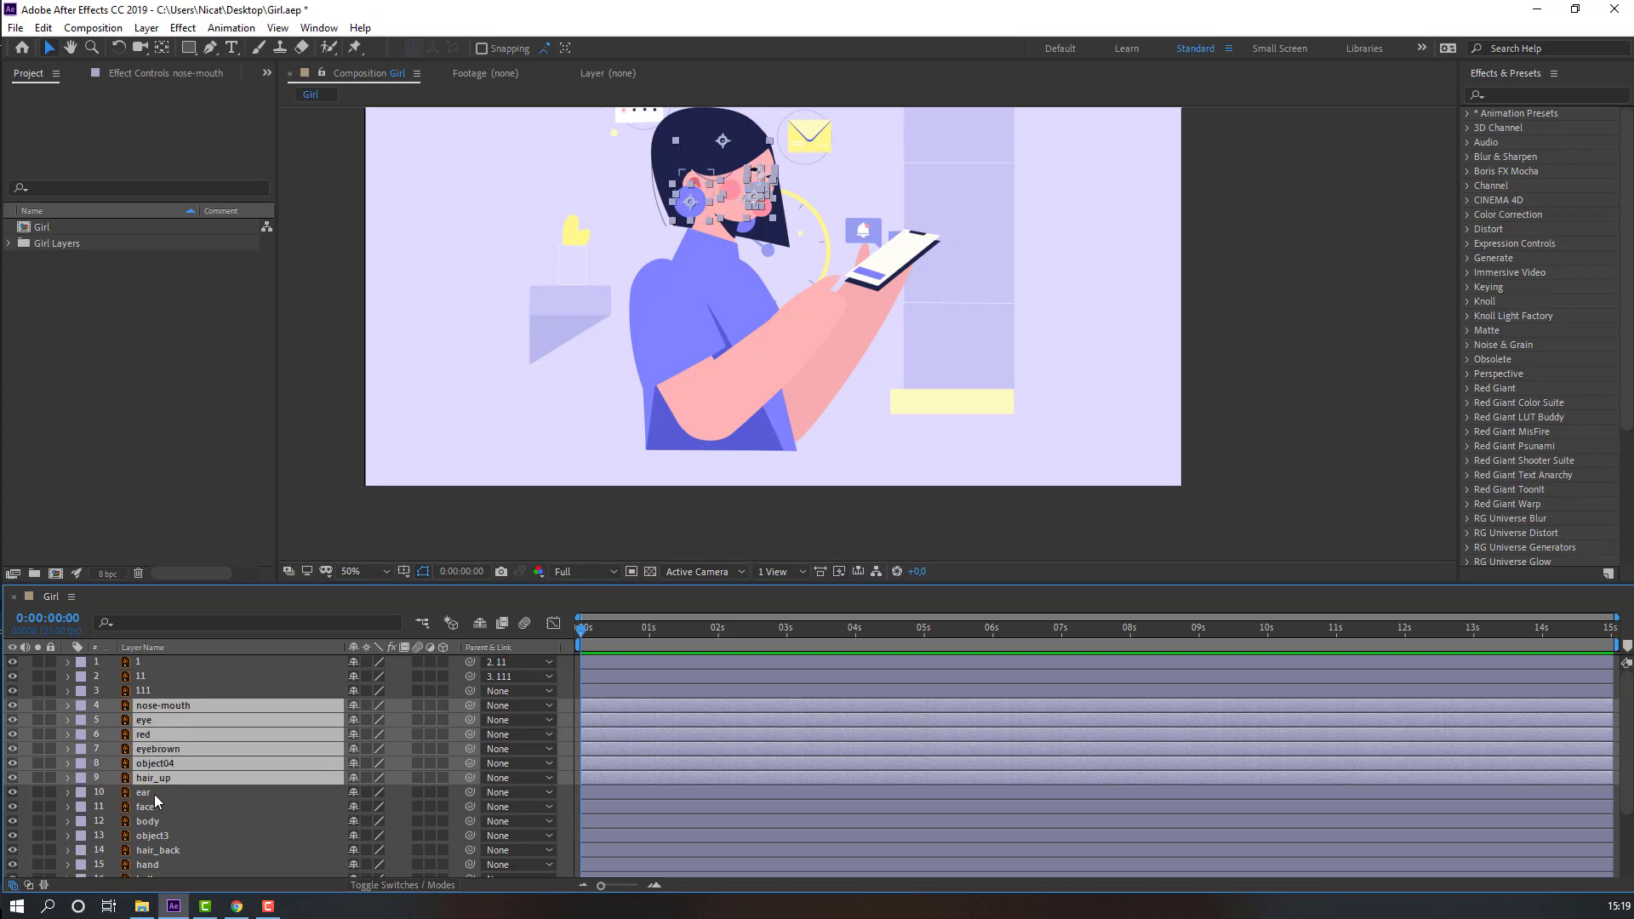
left_click(155, 795, "ctrl")
left_click(165, 807, "ctrl")
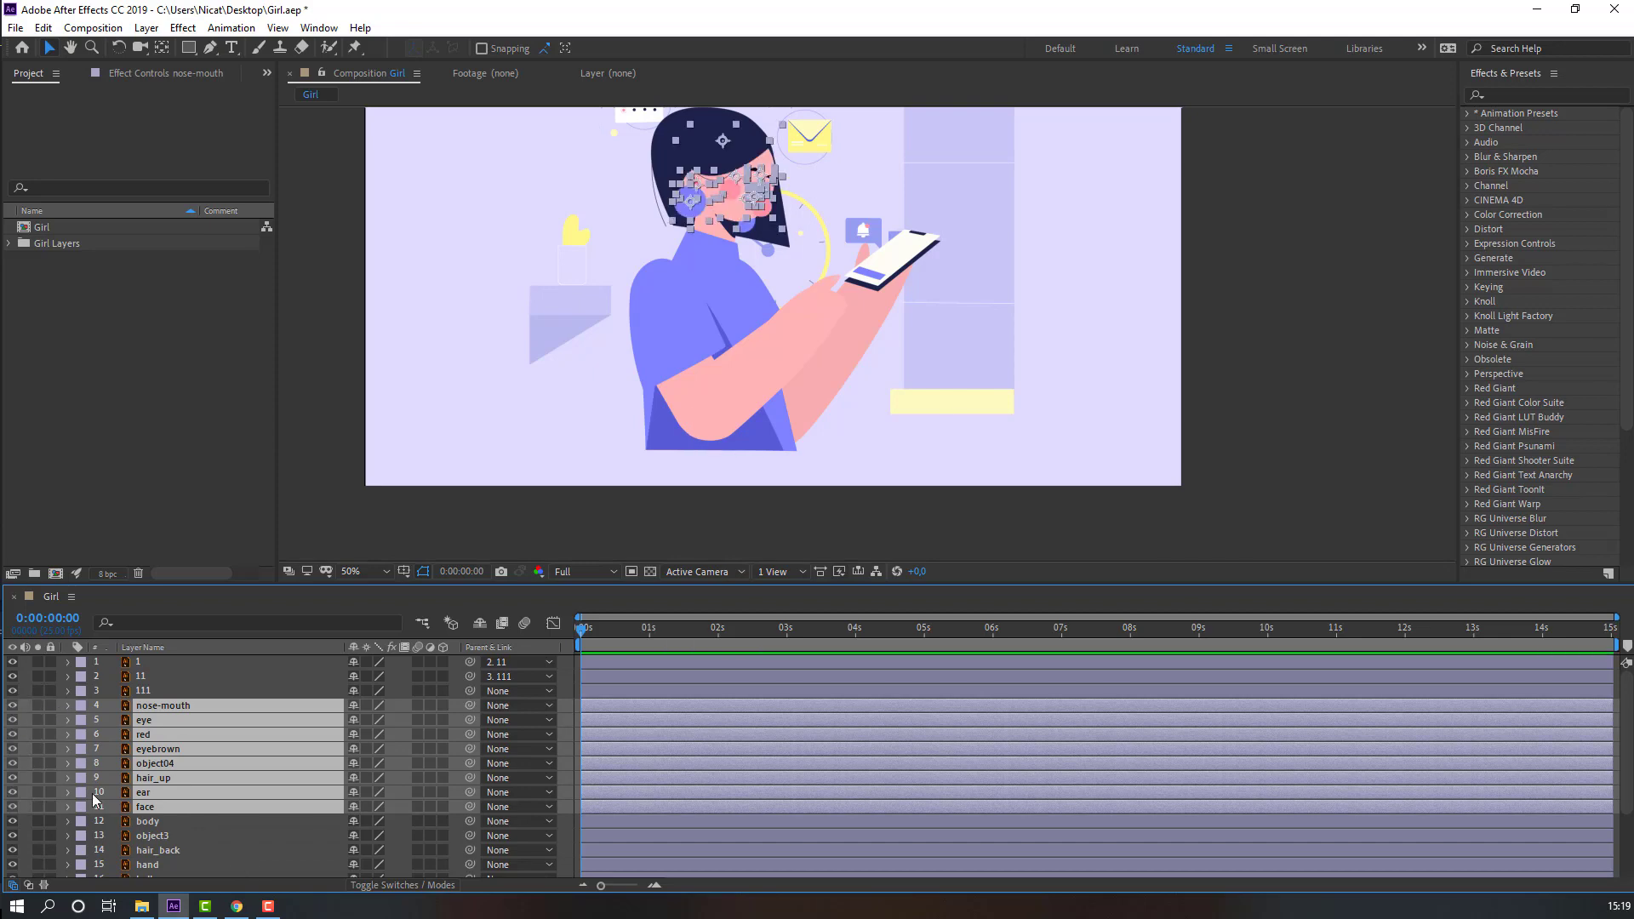
Pre-compose the selected head layers into a composition named head and open it
right_click(137, 762)
left_click(196, 689)
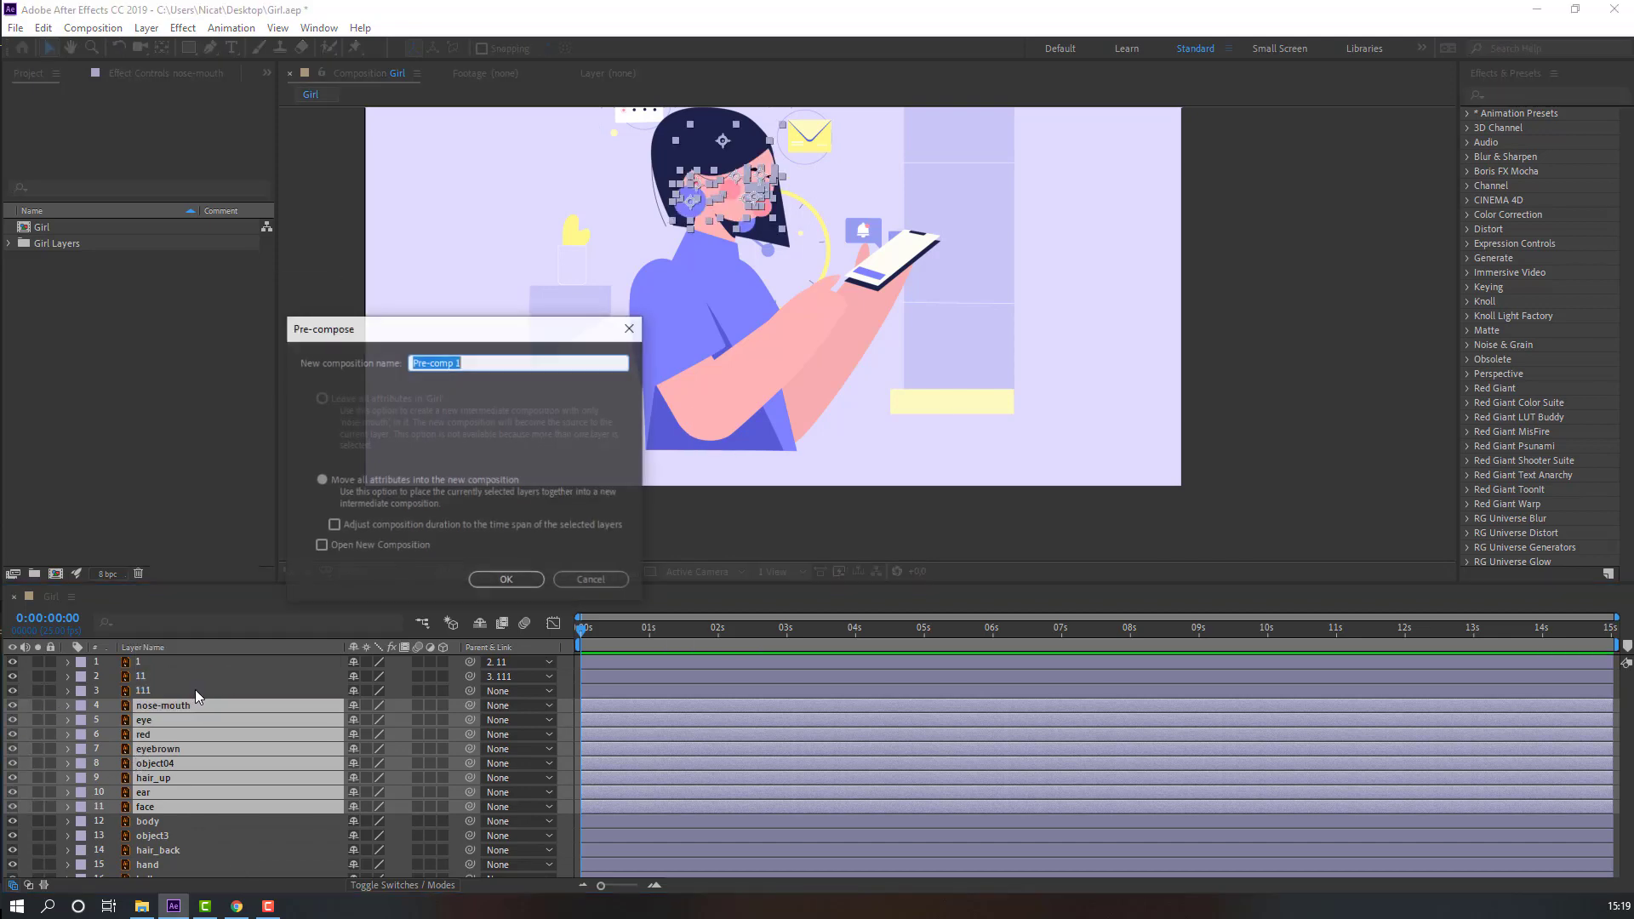
type("gh")
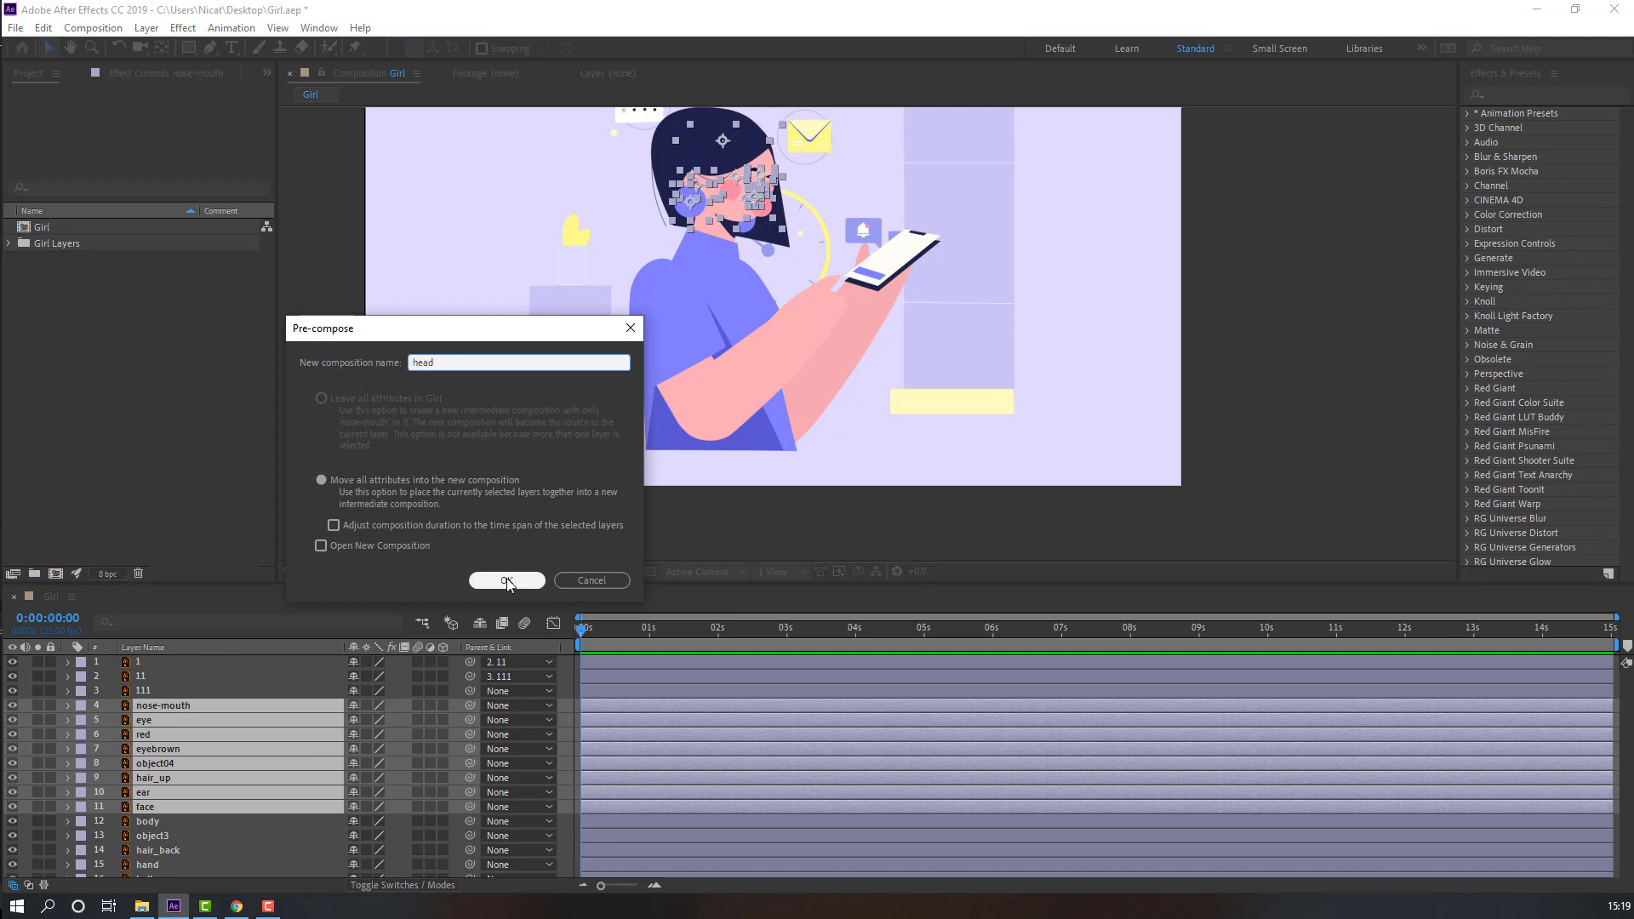
left_click(507, 579)
double_click(162, 706)
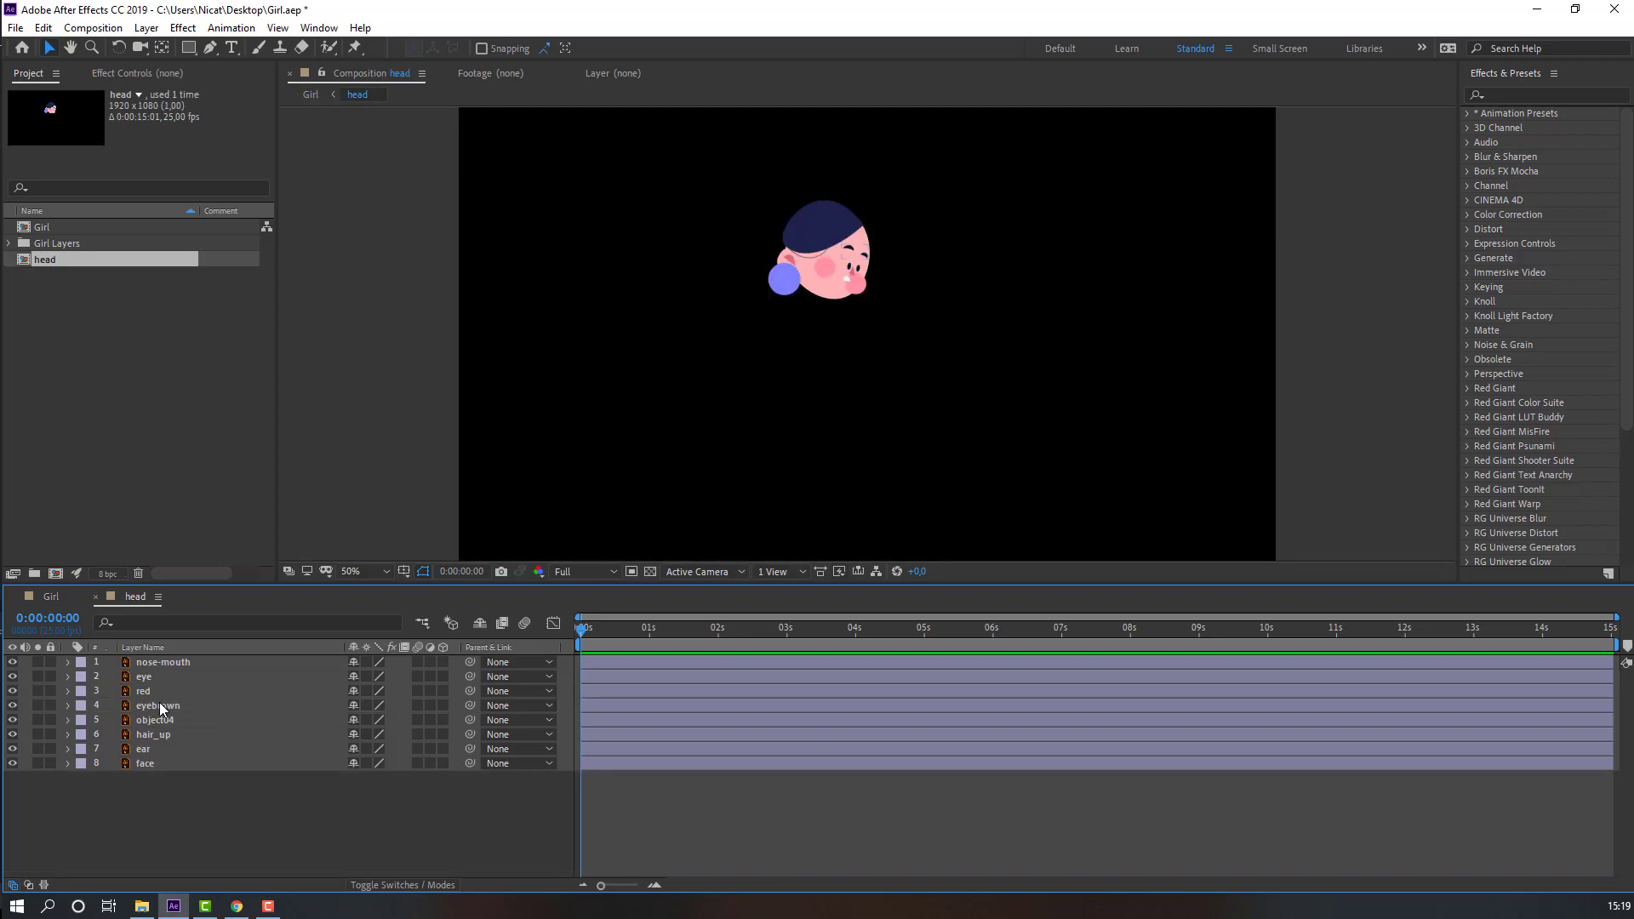
Add a null object and parent all head part layers to Null 1
right_click(199, 832)
mouse_move(368, 640)
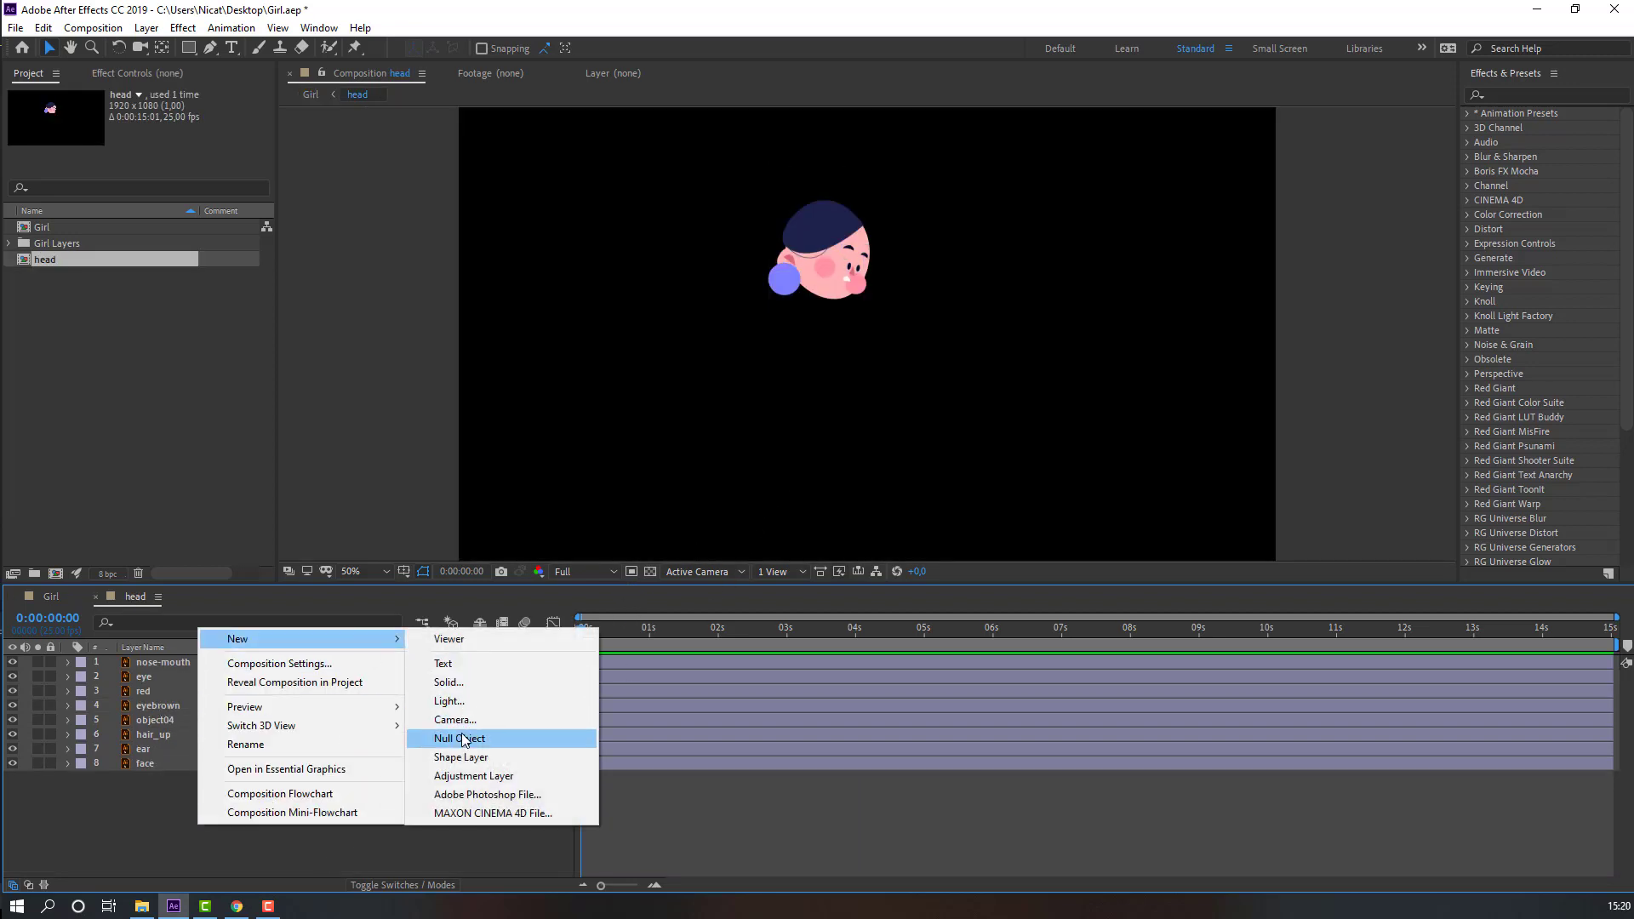
left_click(464, 740)
left_click_drag(153, 848, 194, 677)
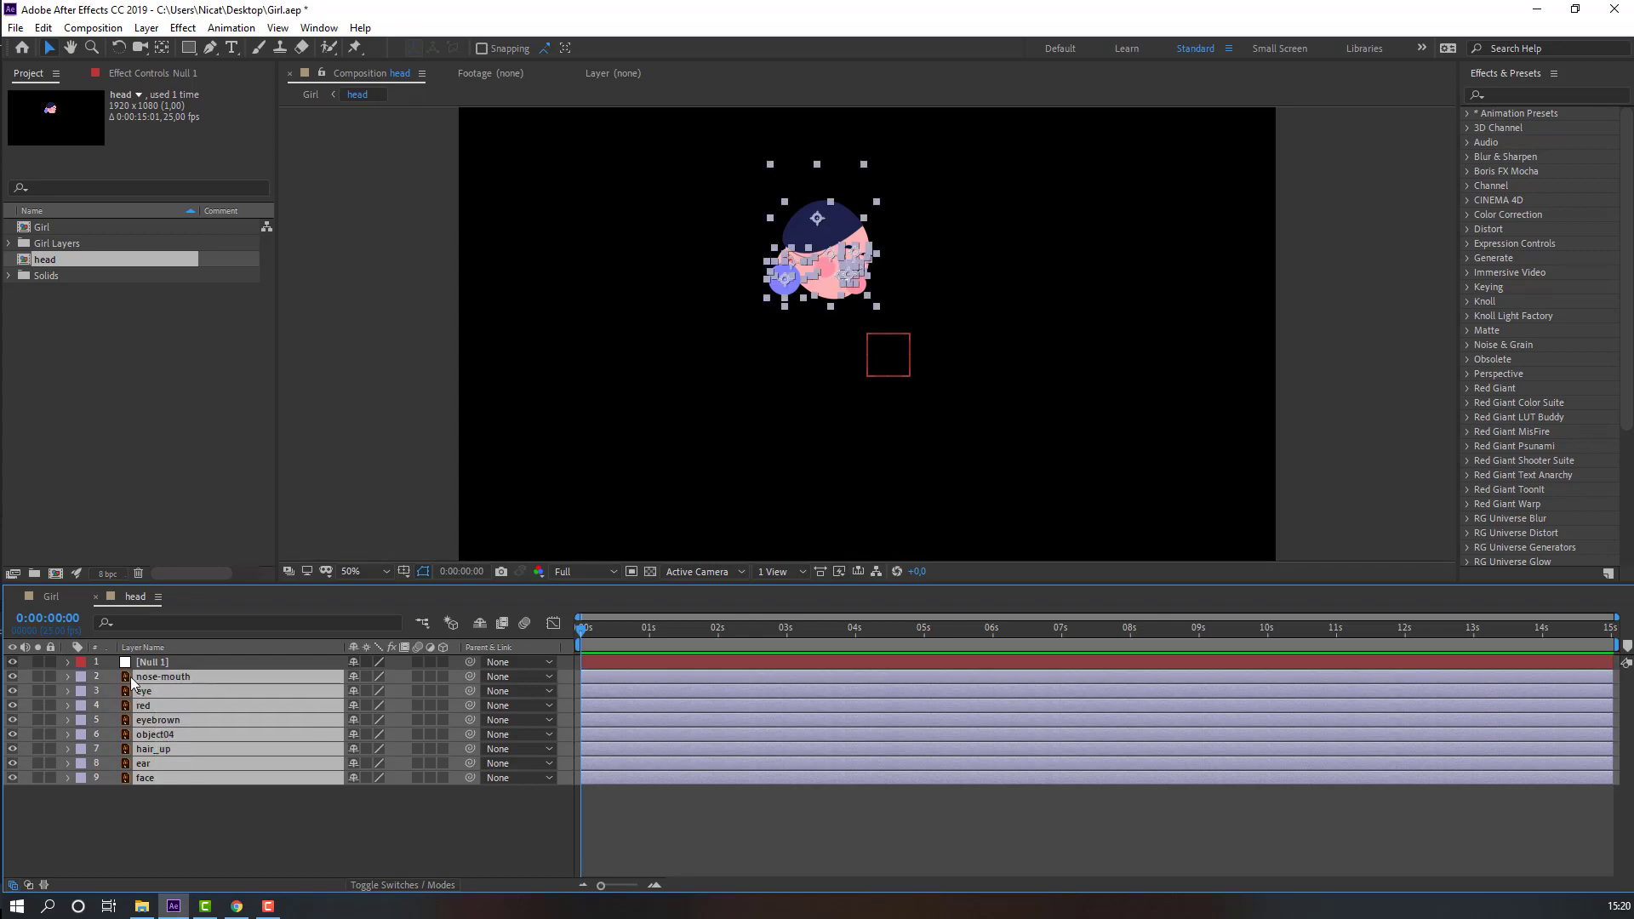
left_click_drag(471, 678, 164, 666)
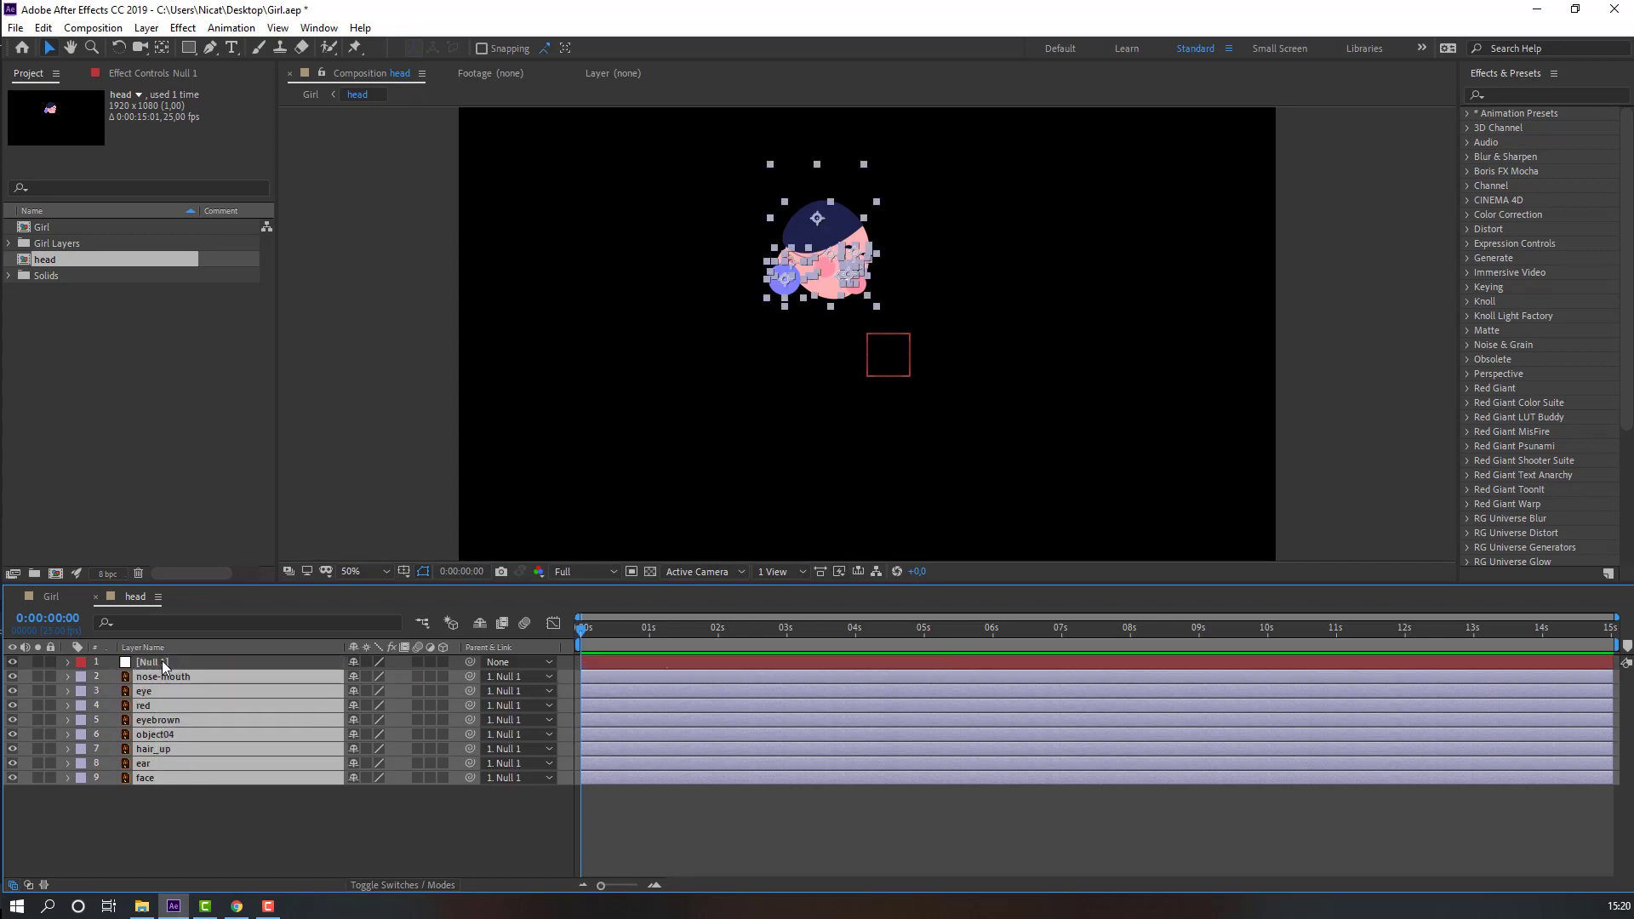
Scale Null 1 up to enlarge the head, move it into frame, then delete Null 1
left_click(154, 666)
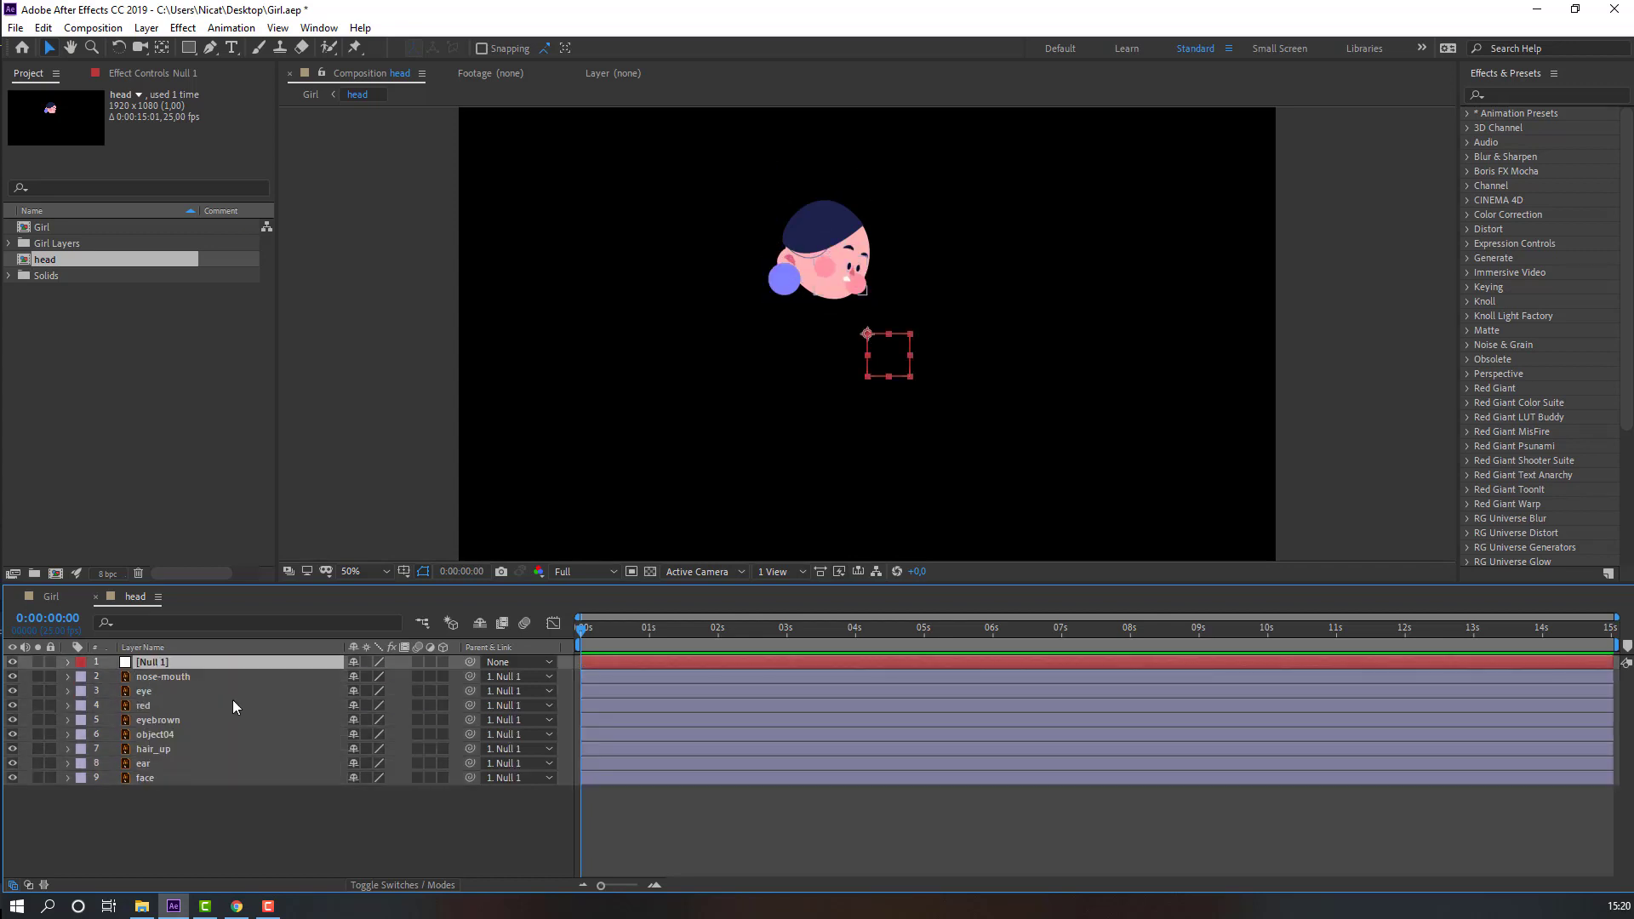
key("s")
left_click_drag(374, 676, 561, 648)
key("comma")
key("comma")
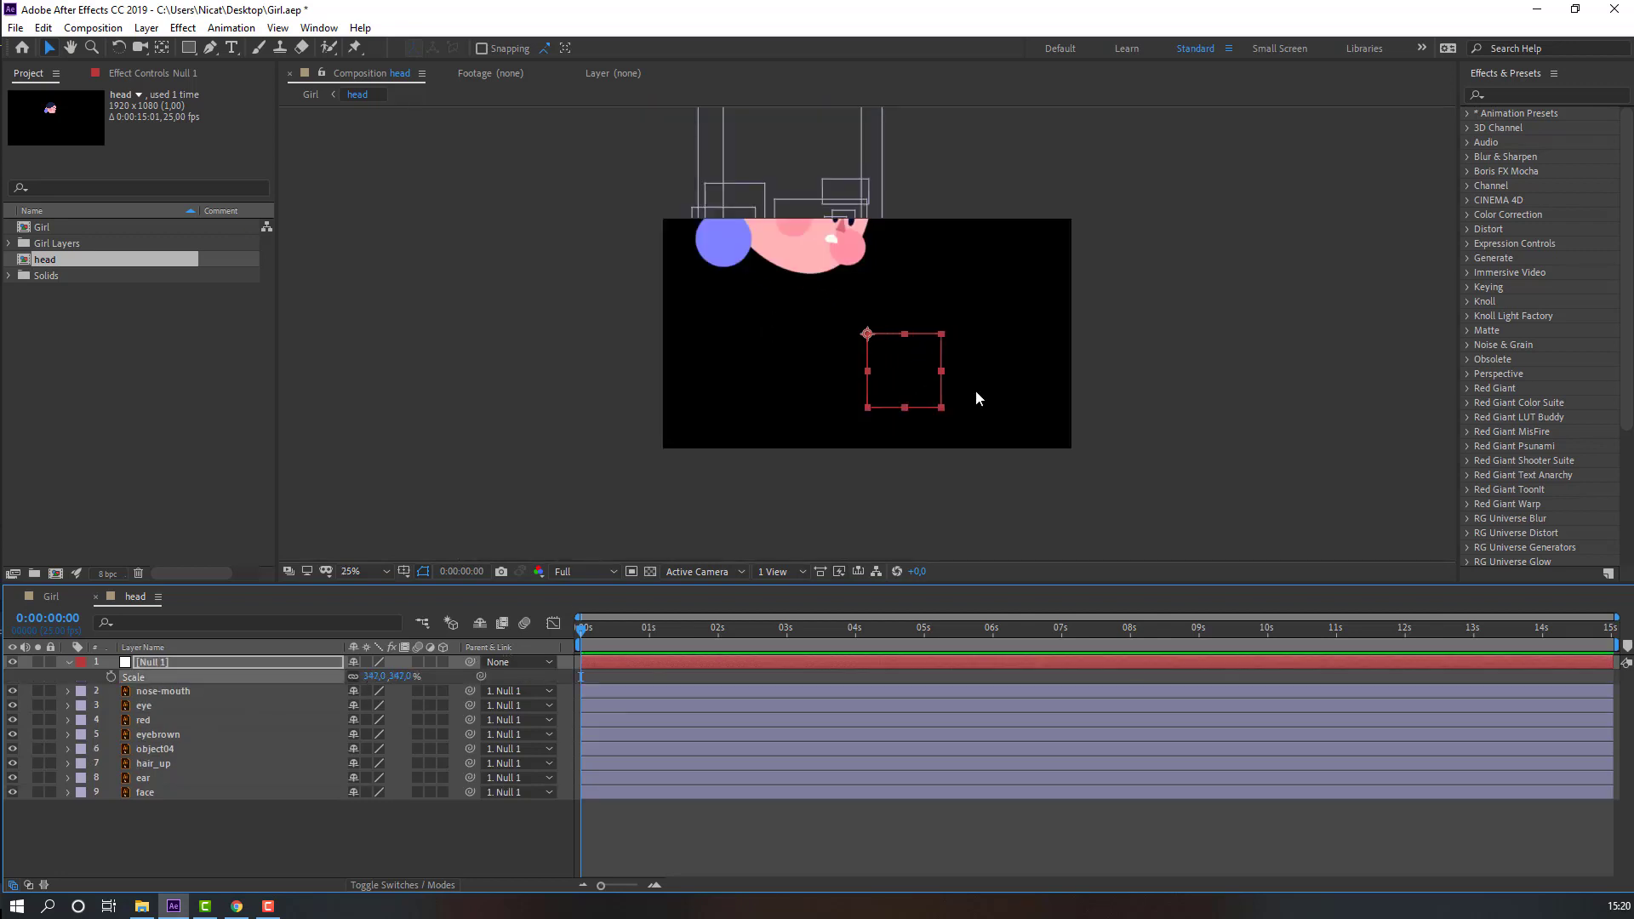
left_click_drag(912, 370, 979, 507)
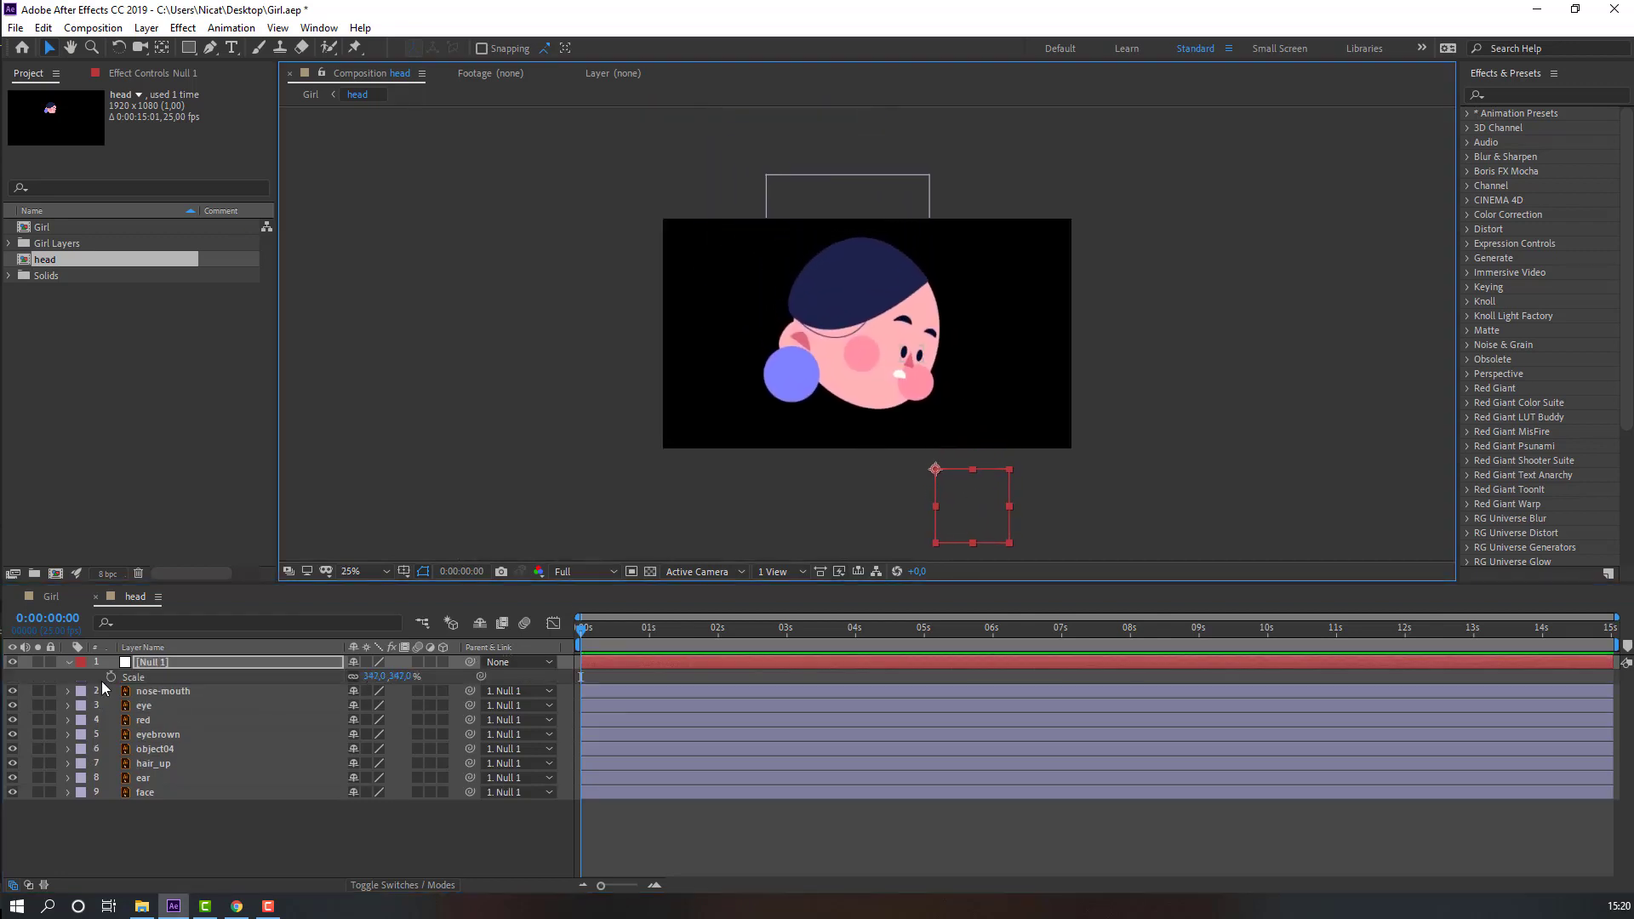
left_click(154, 664)
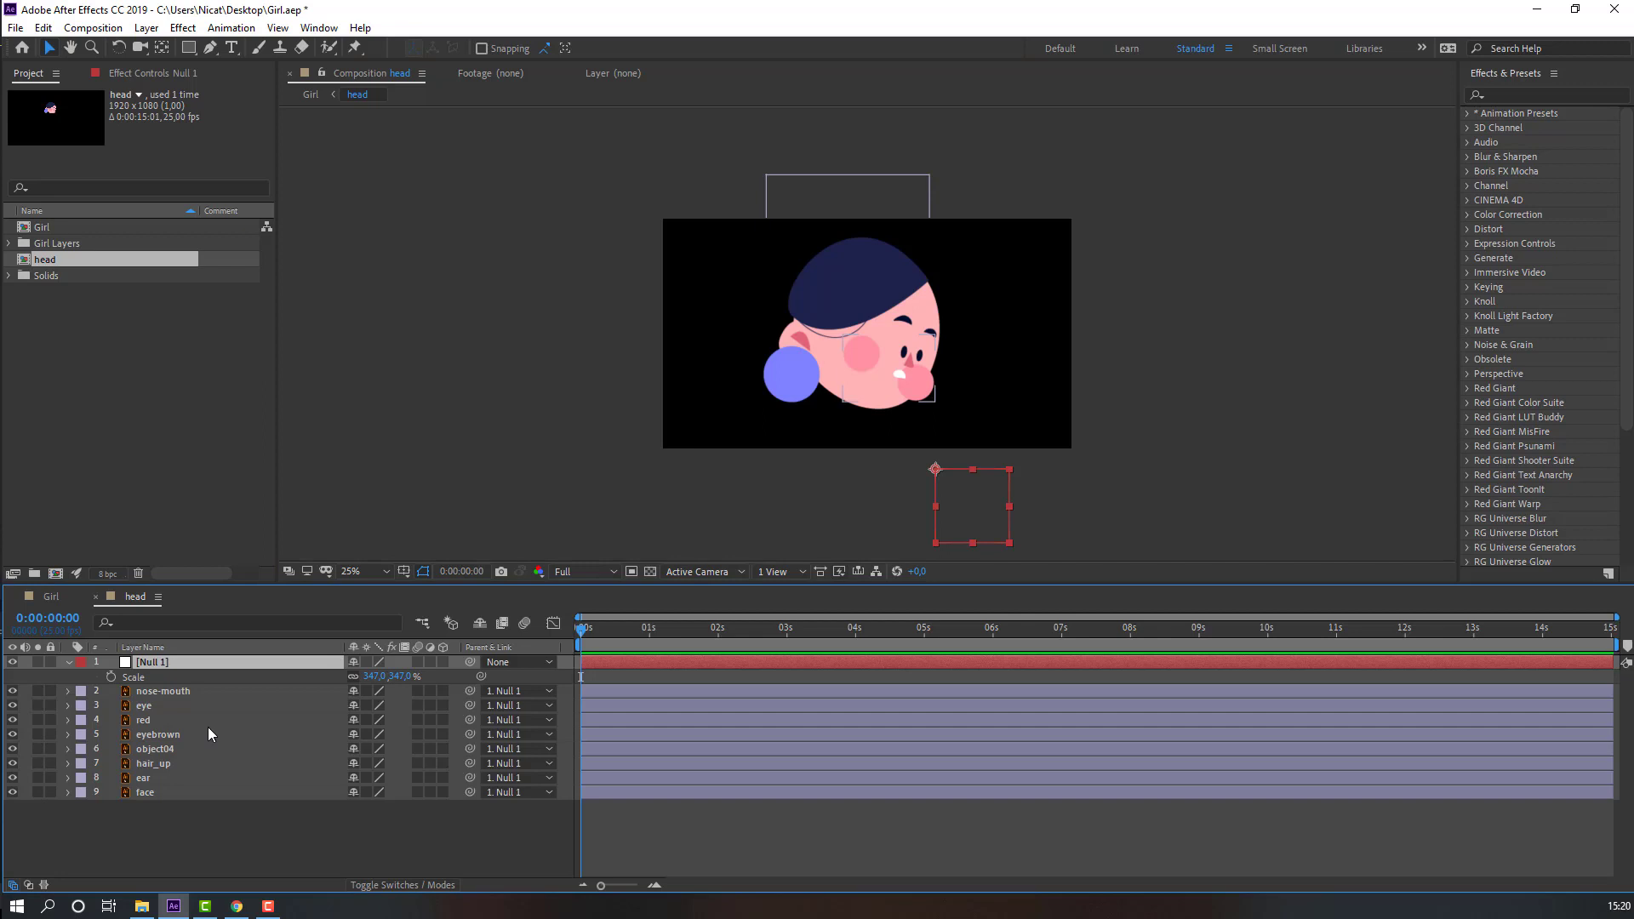
key("Delete")
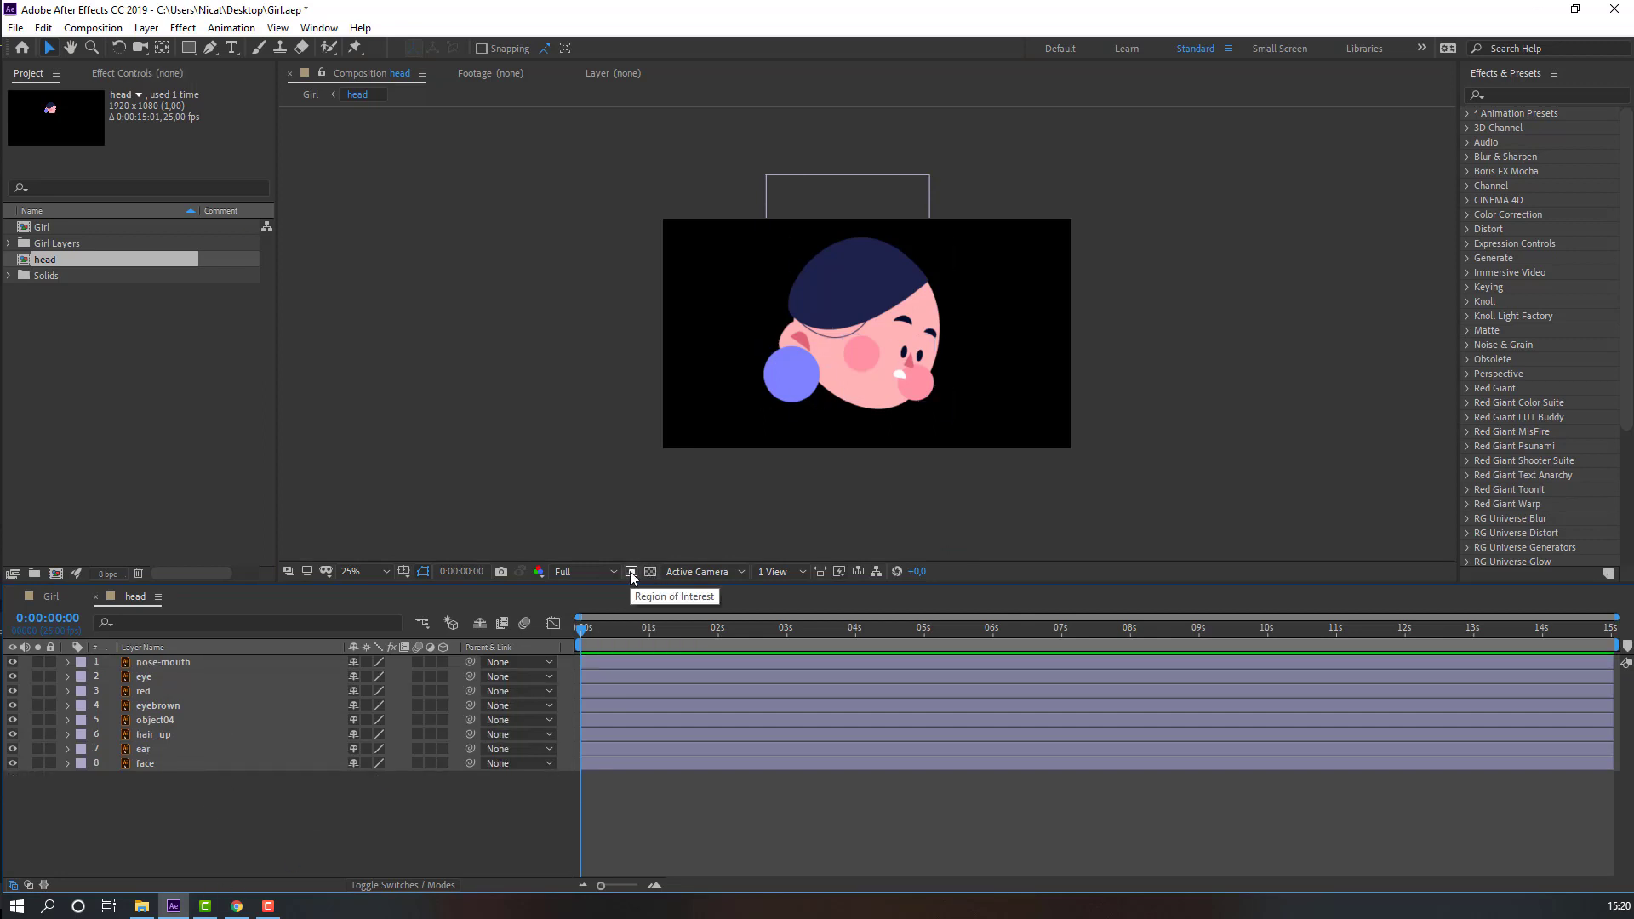
Mark a region of interest around the face and crop the head comp to it (1020 x 944)
left_click(631, 573)
left_click_drag(750, 224, 969, 429)
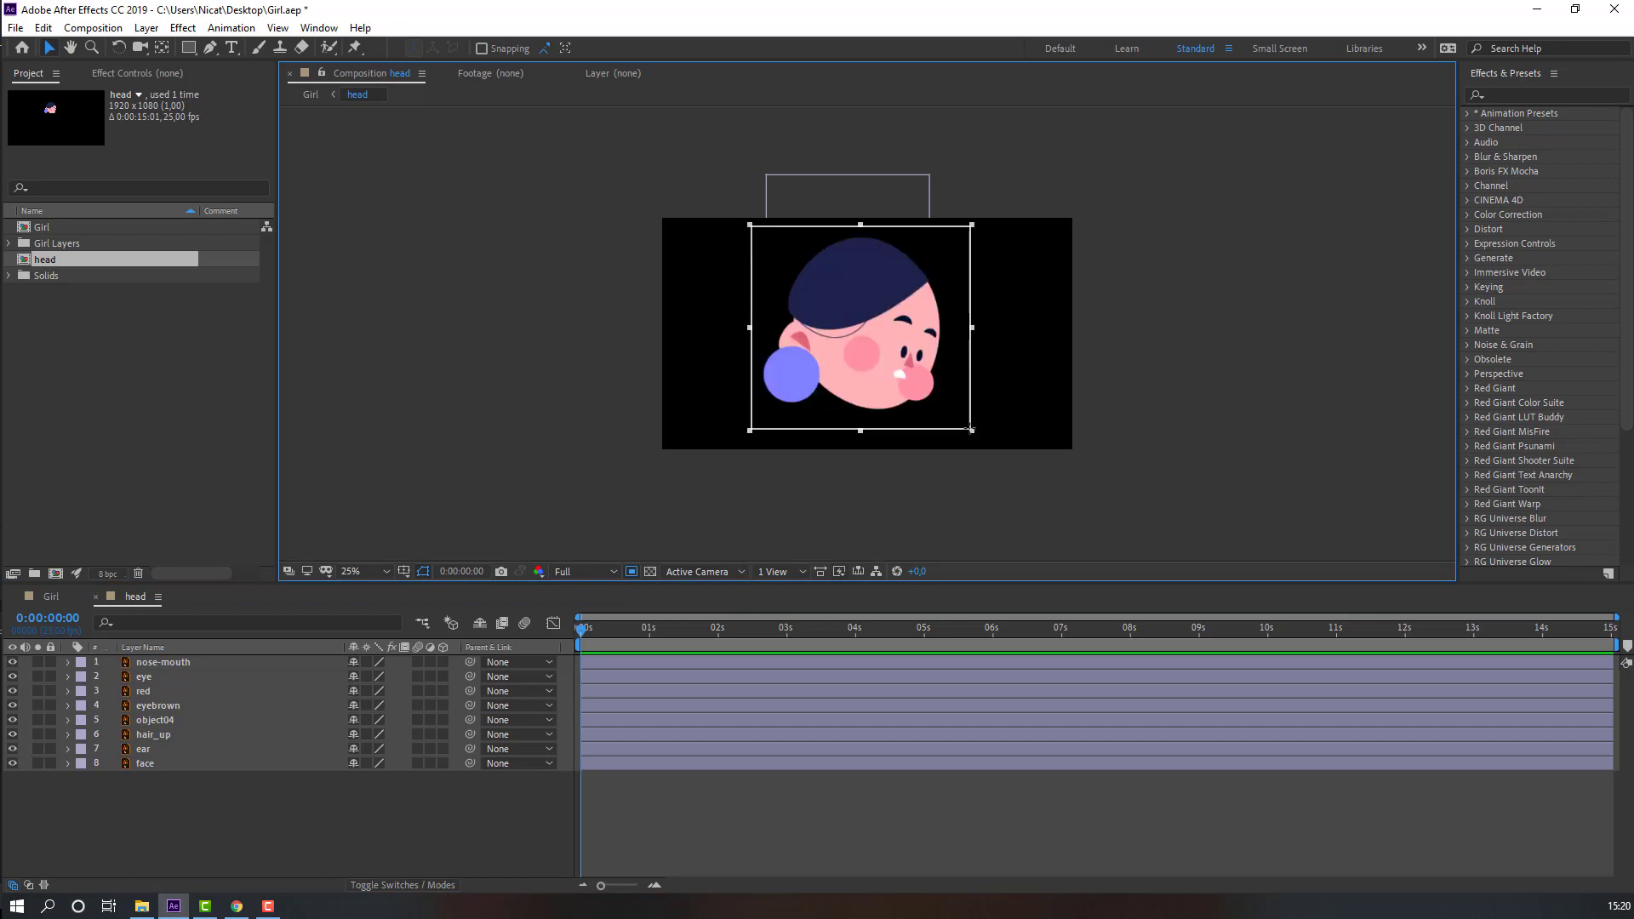
left_click(92, 28)
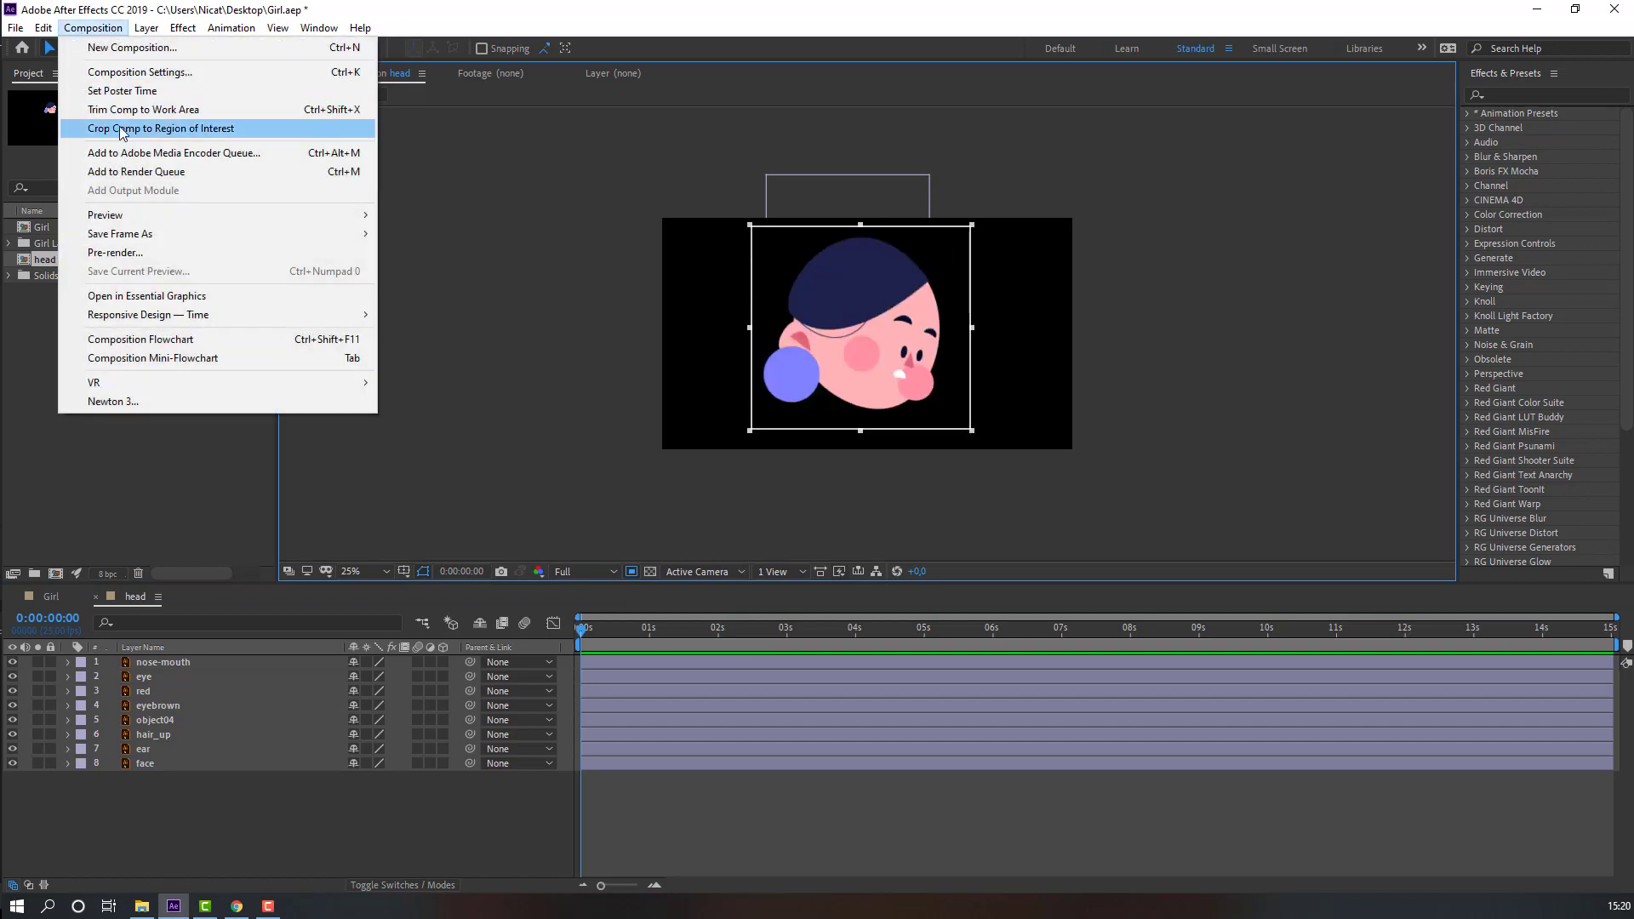
left_click(227, 132)
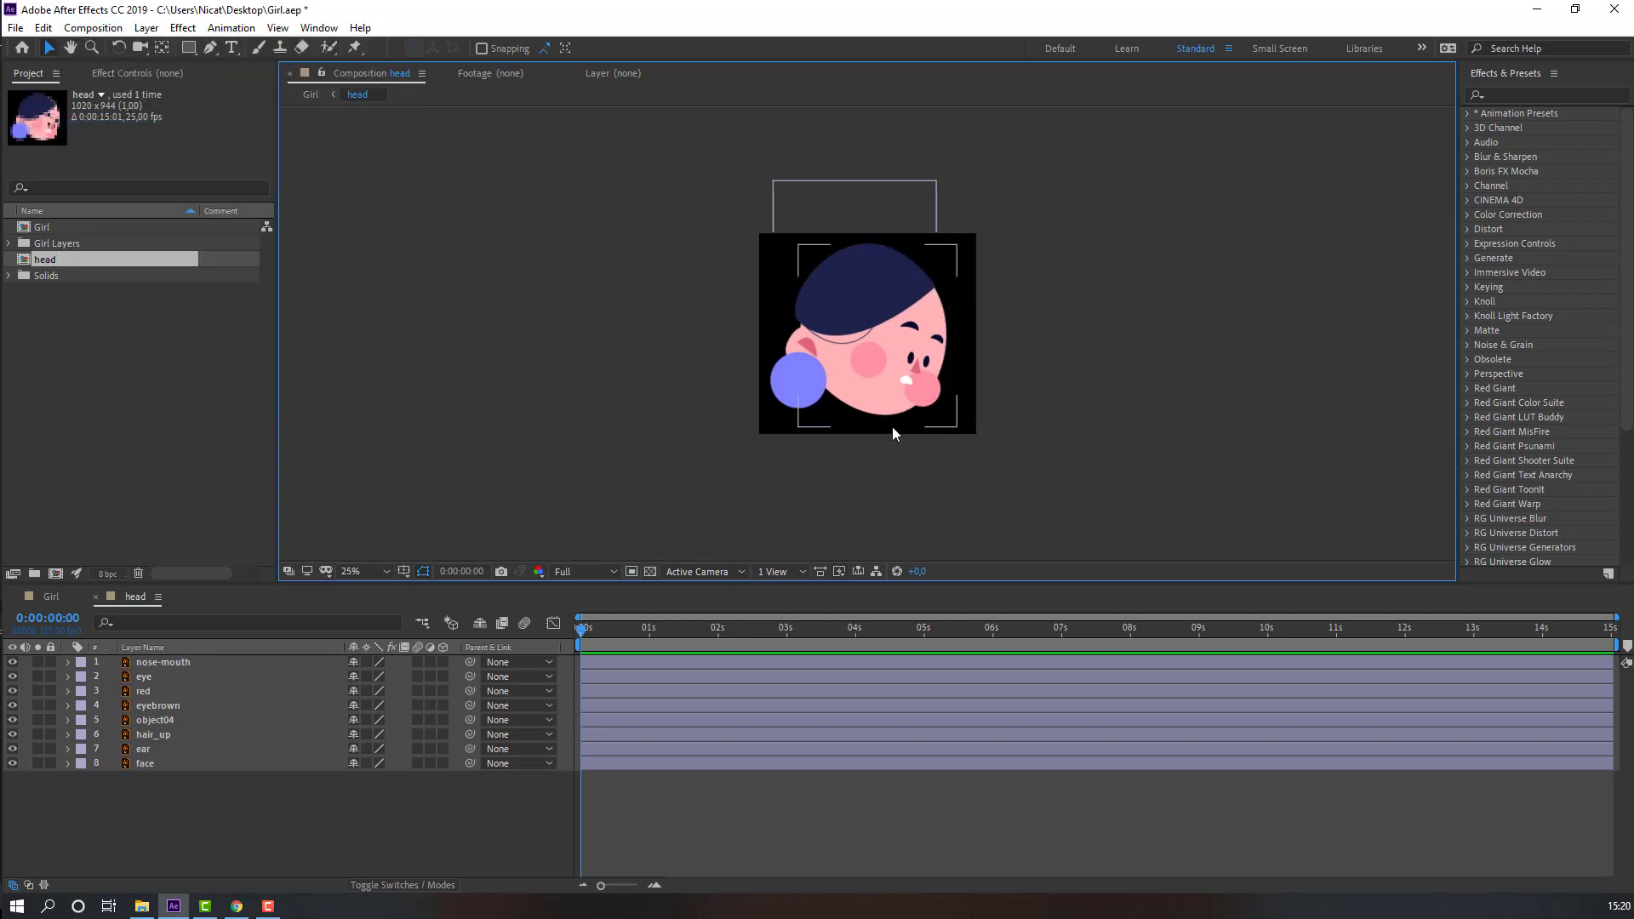
scroll(947, 360, "up", 2)
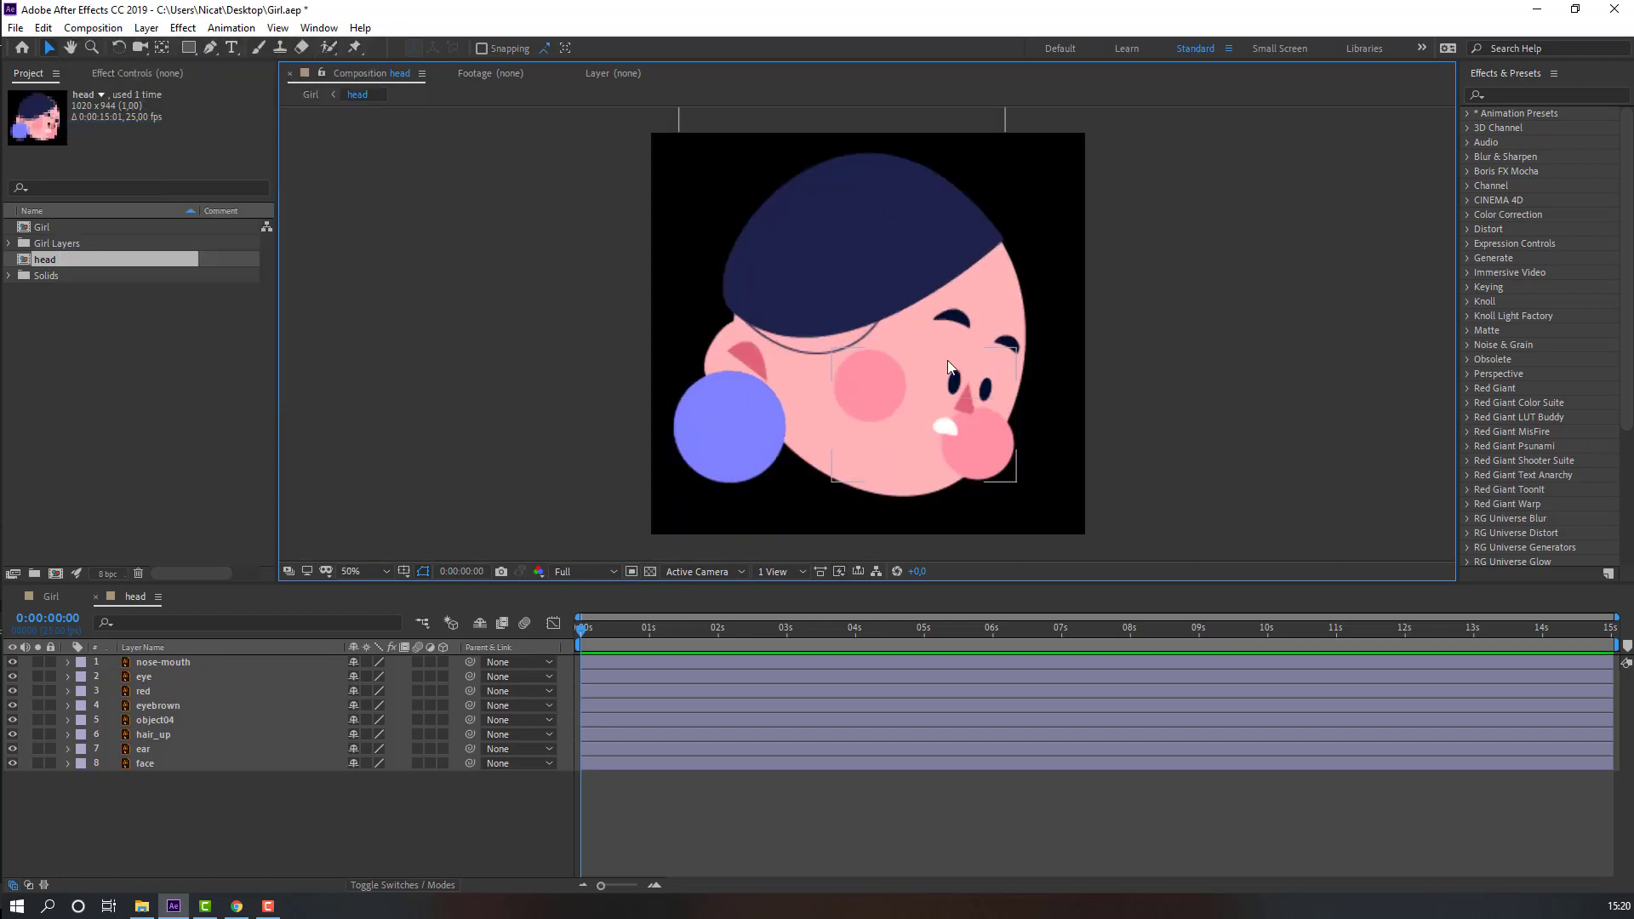
In the Girl comp, scale the head layer to 30% and place it on the body
left_click(53, 598)
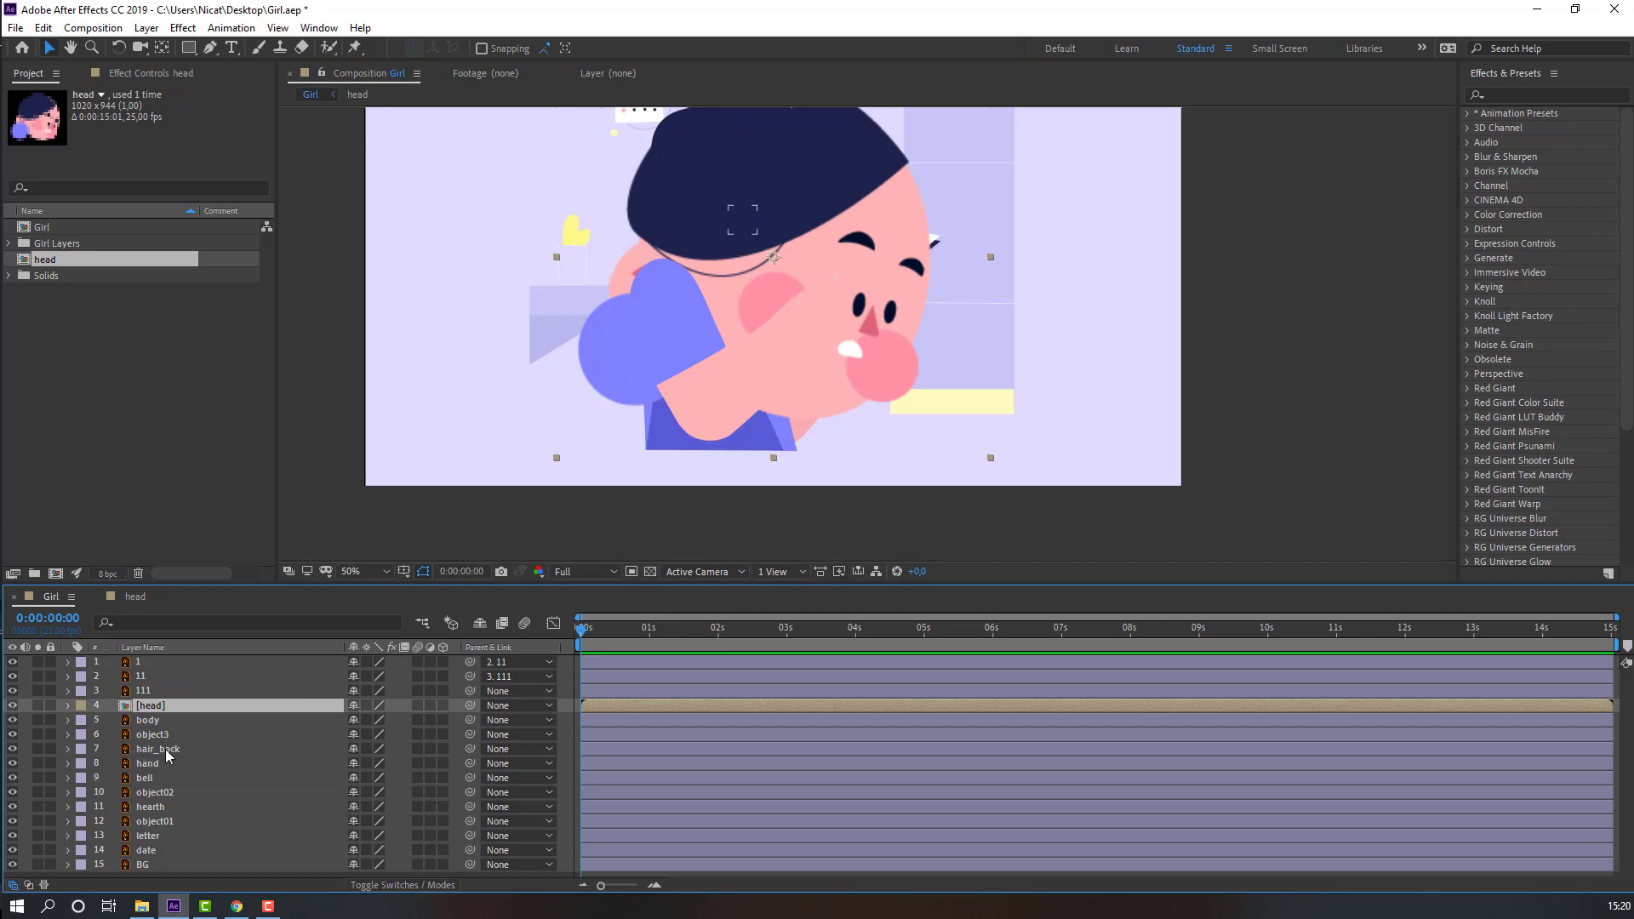
key("s")
left_click_drag(379, 719, 322, 720)
left_click_drag(771, 282, 715, 207)
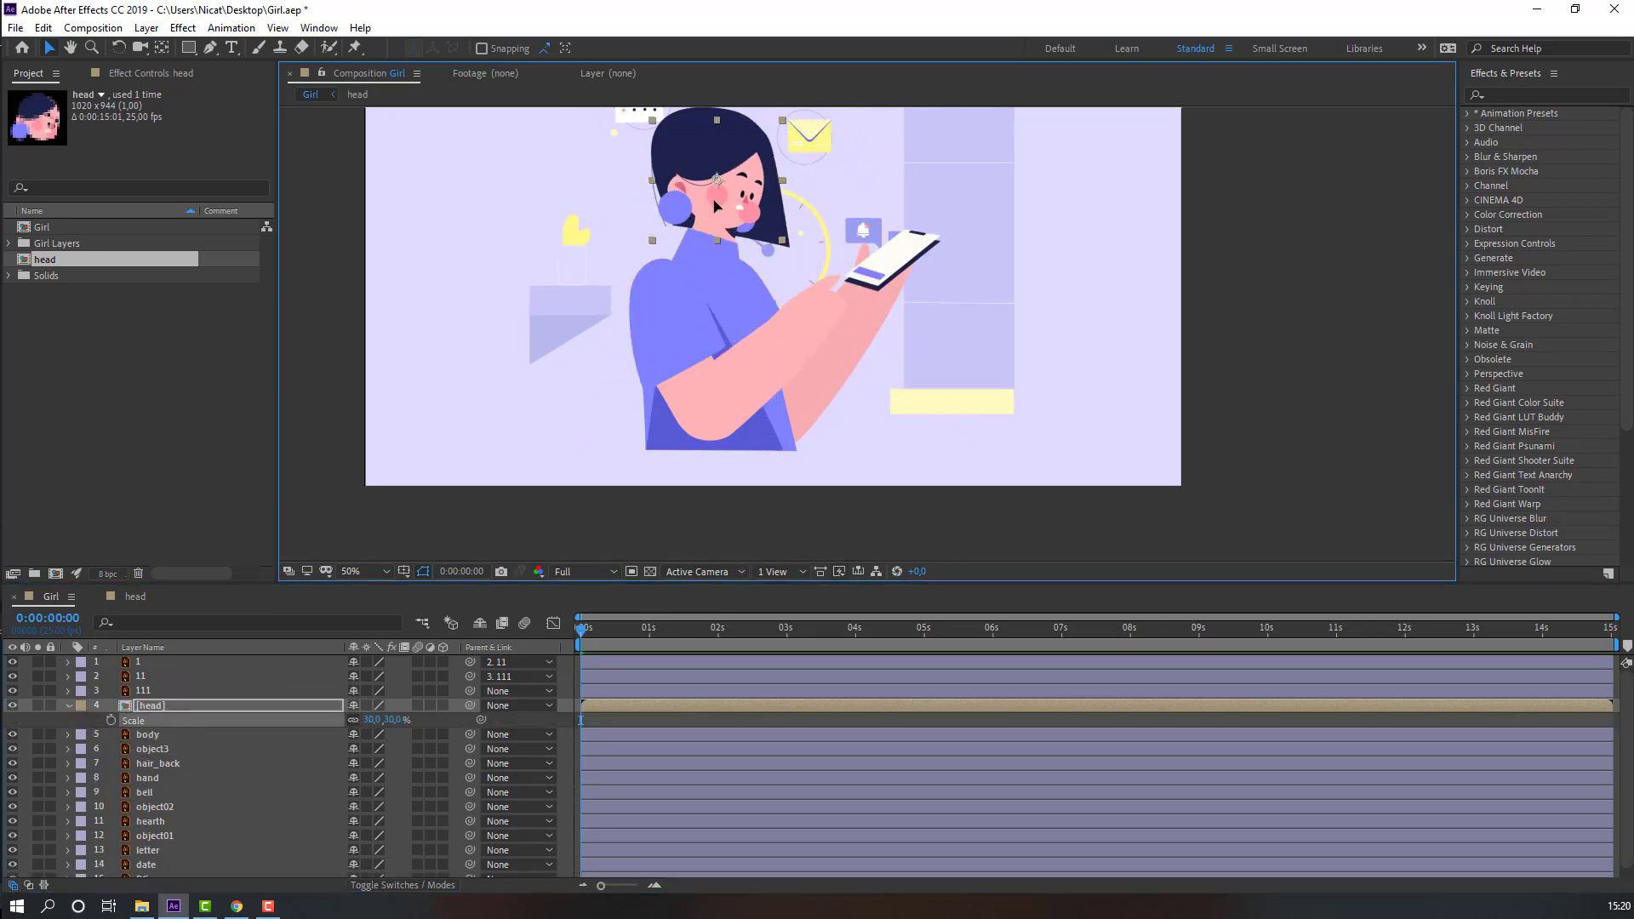
scroll(809, 332, "up", 1)
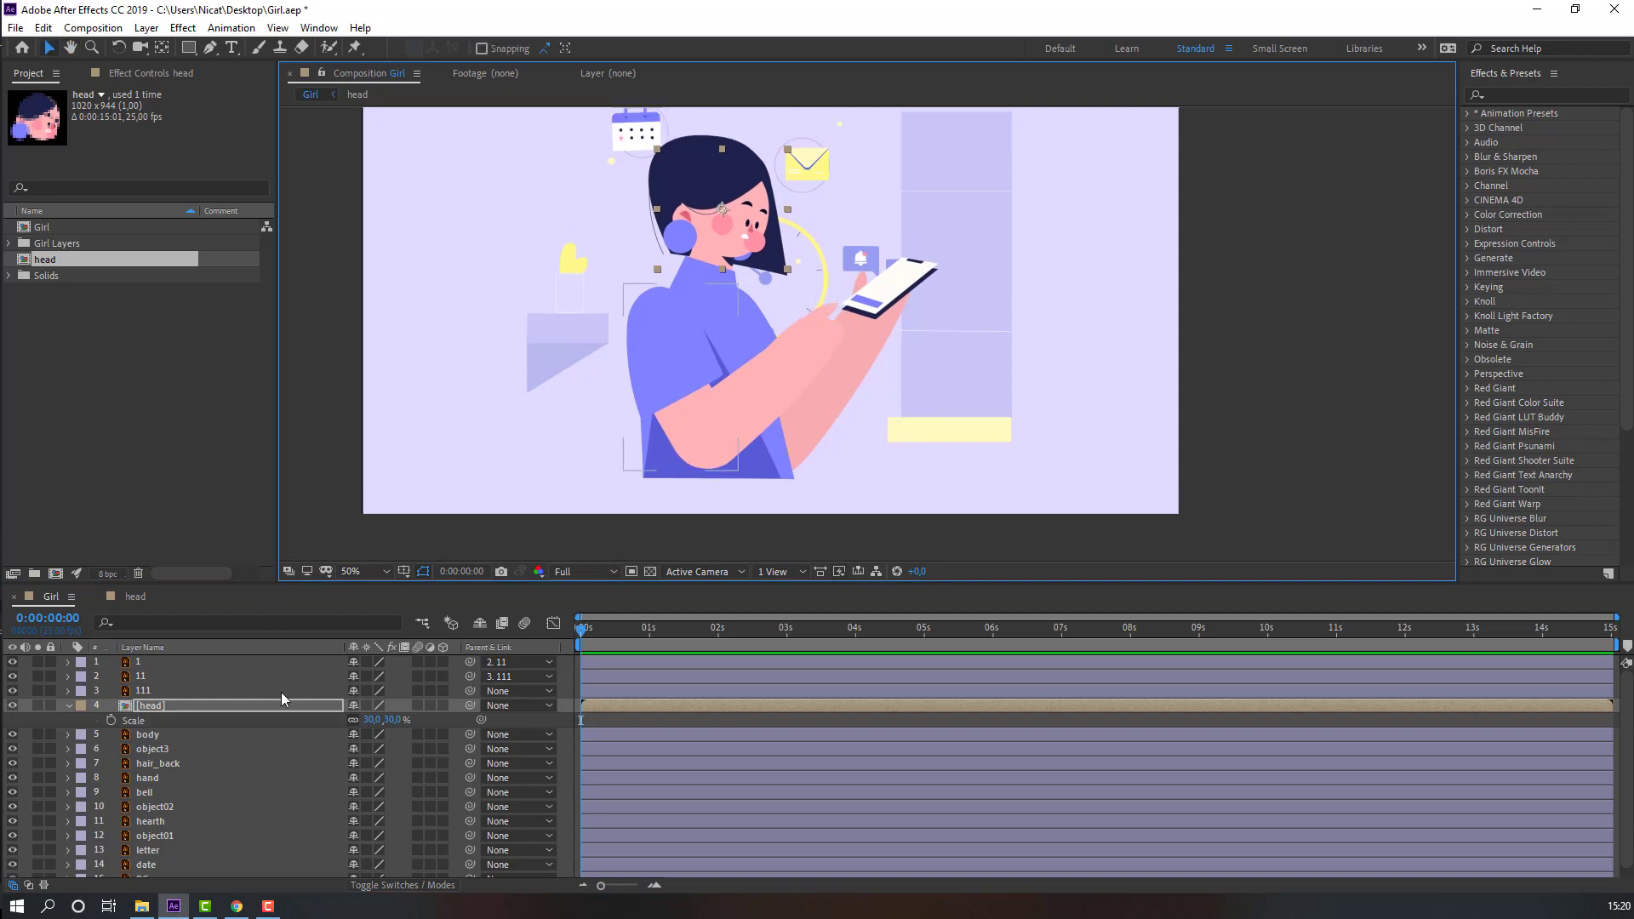
left_click(135, 597)
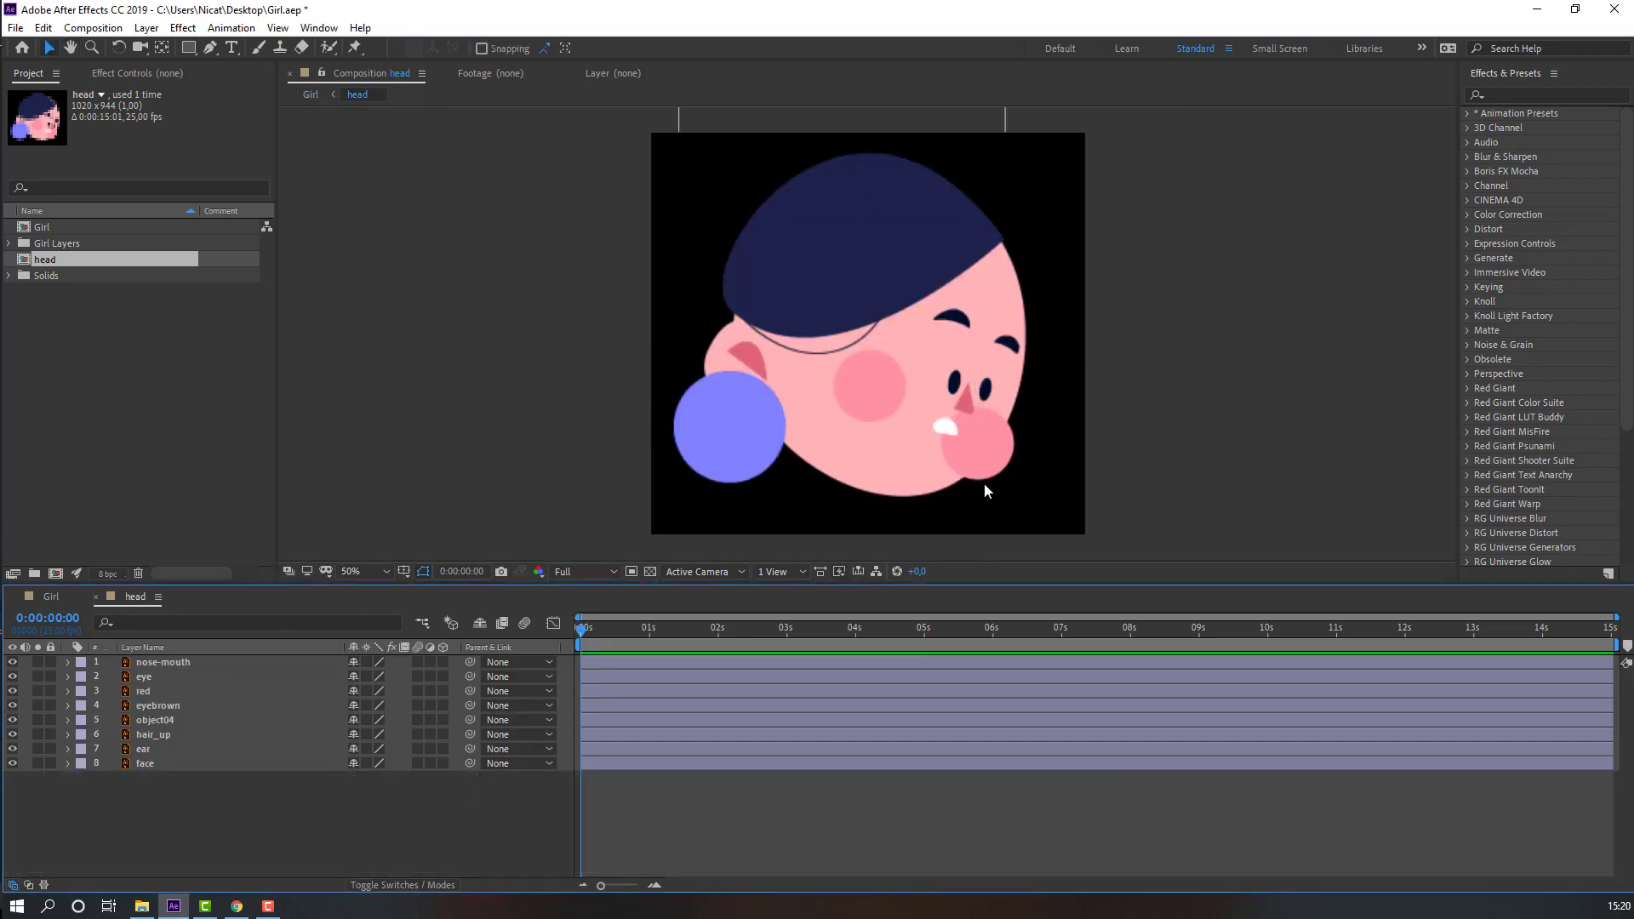
Move the red layer just above face, then duplicate face as face 2
scroll(984, 491, "up", 2)
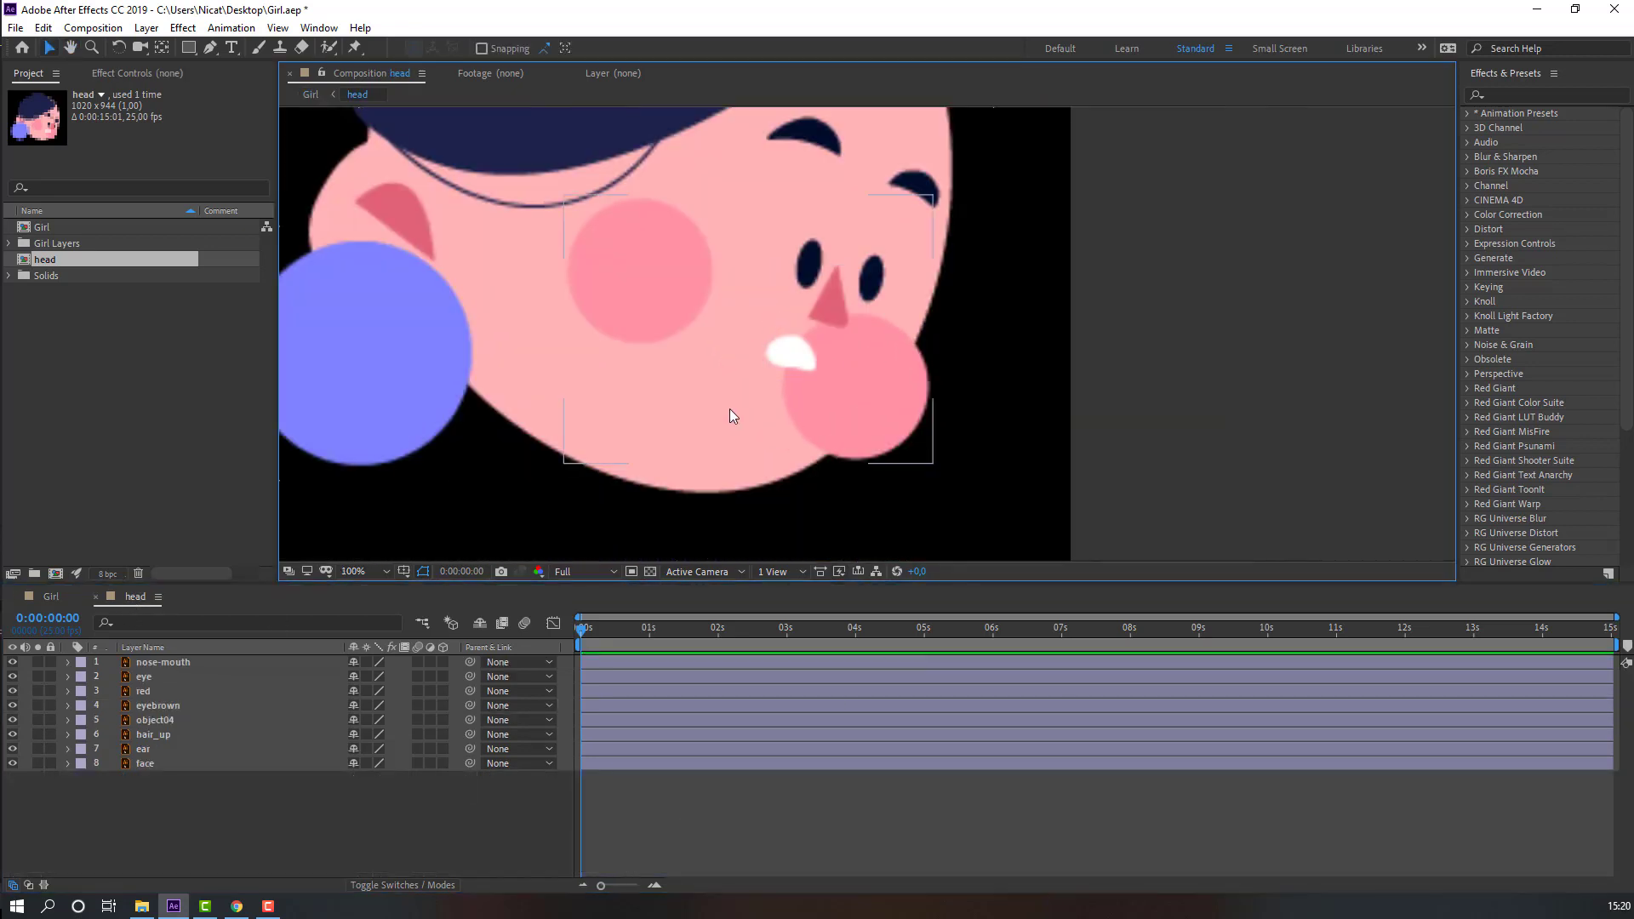
left_click(877, 427)
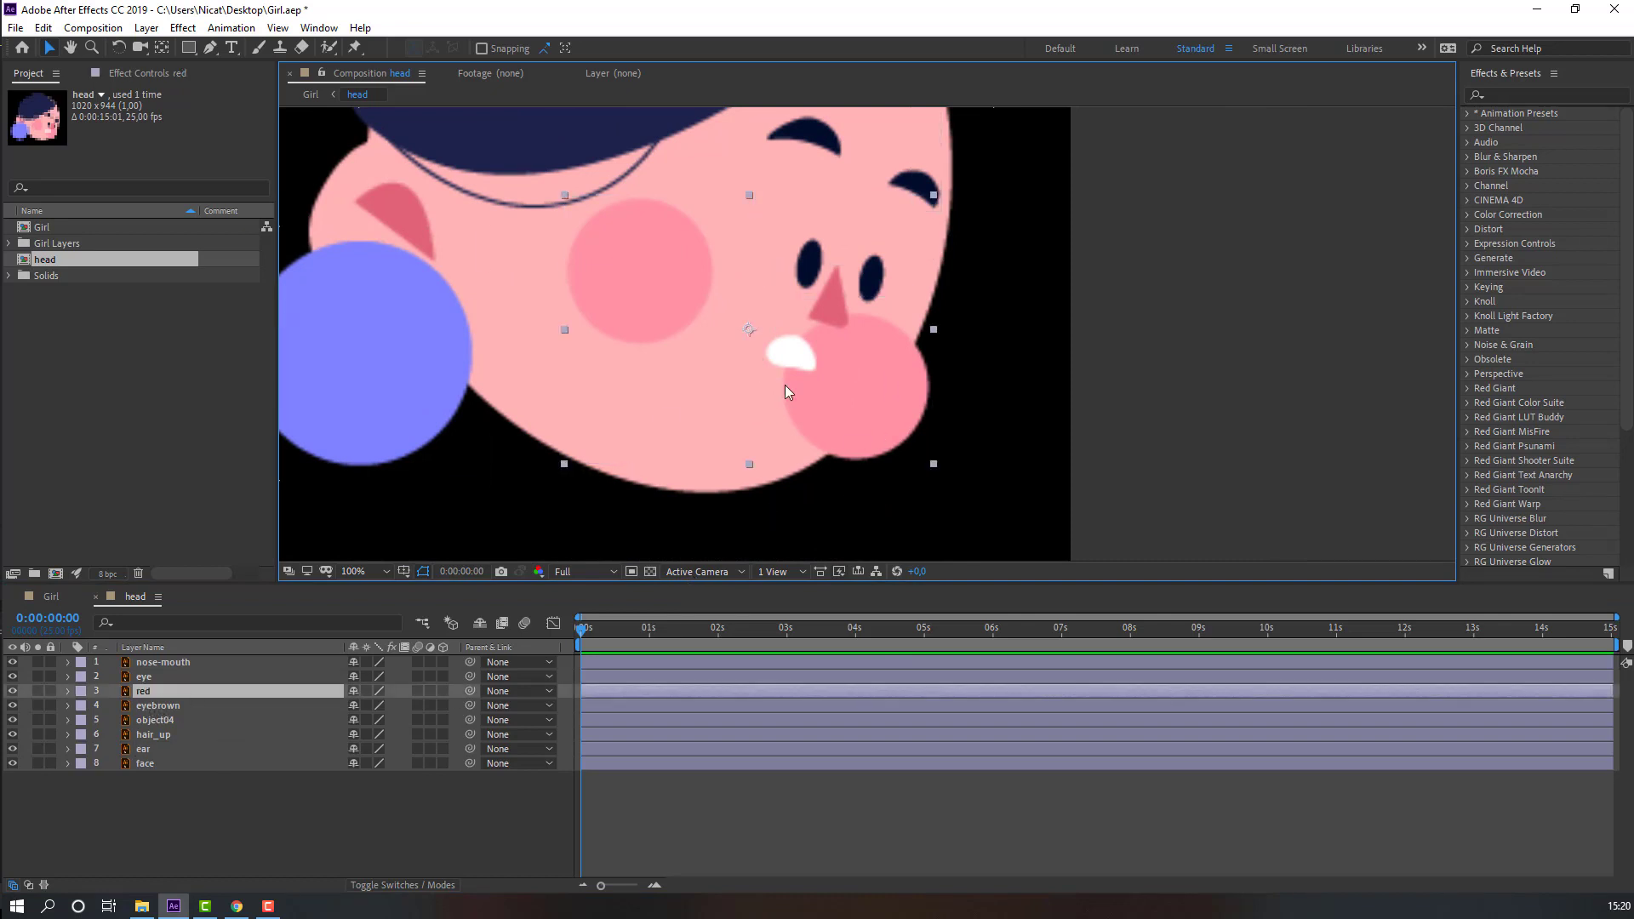
left_click_drag(170, 711, 155, 765)
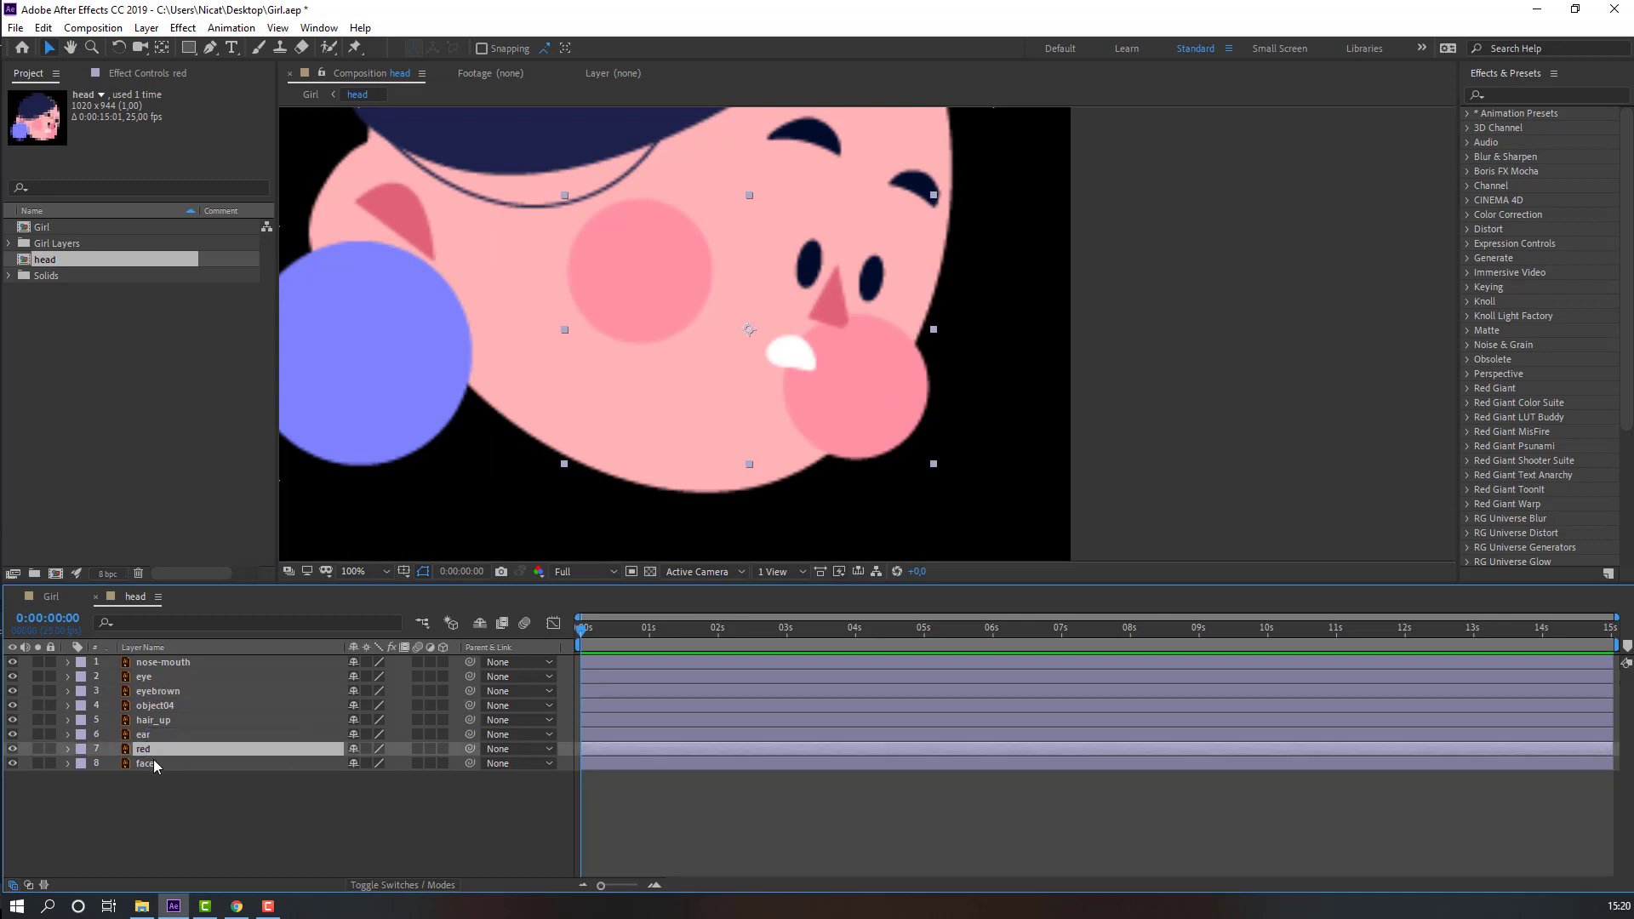
left_click(158, 764)
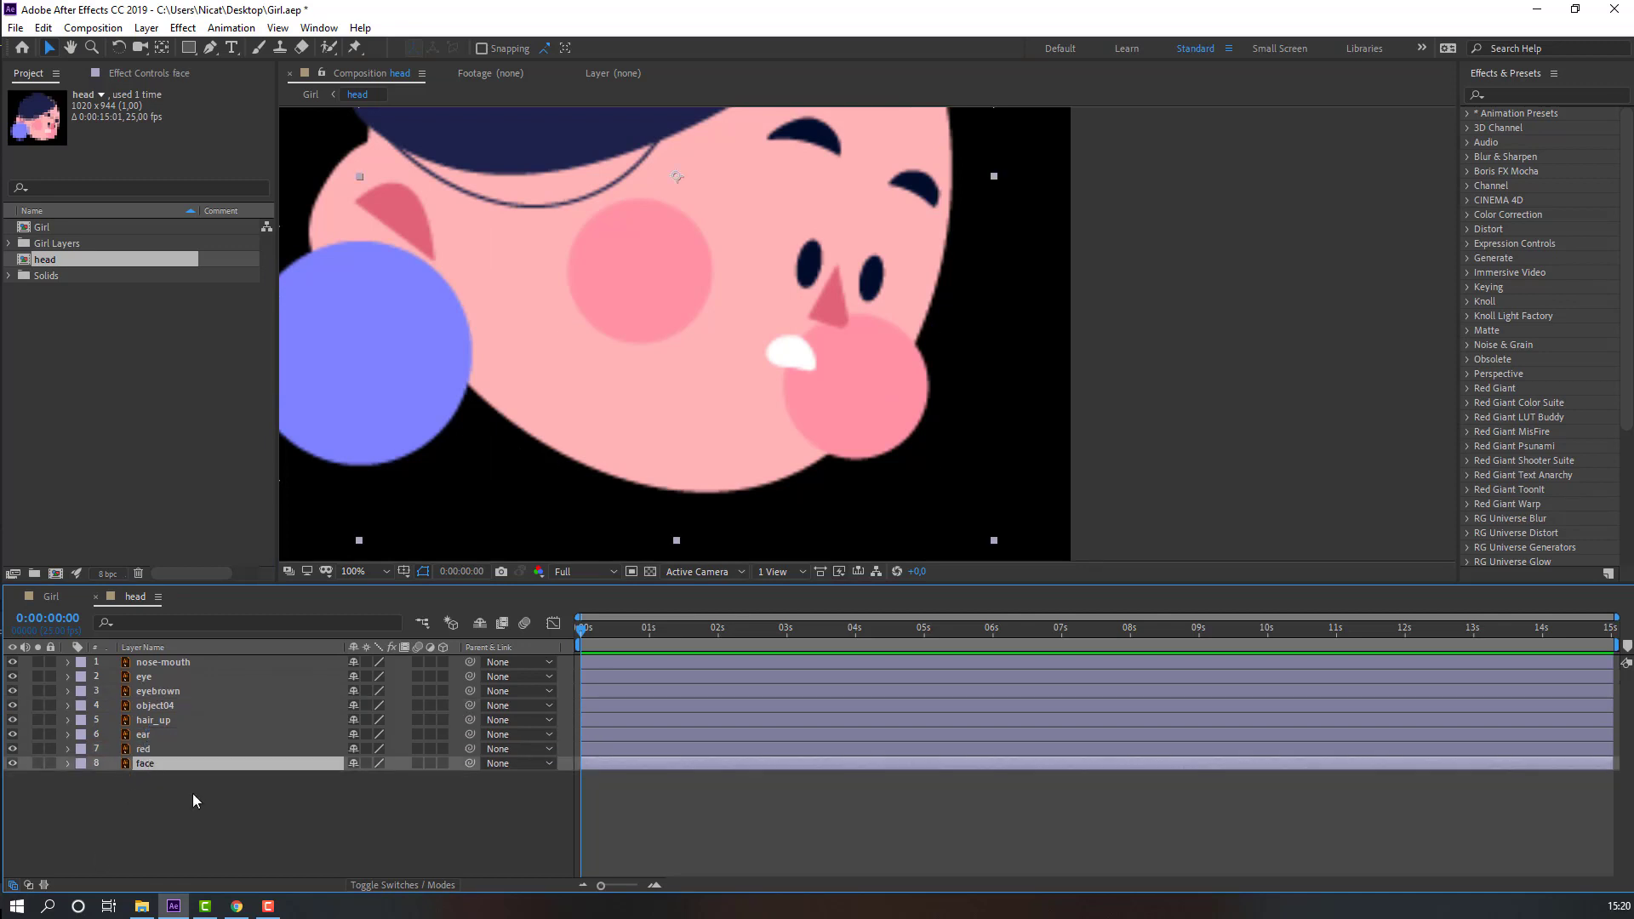
key("ctrl+d")
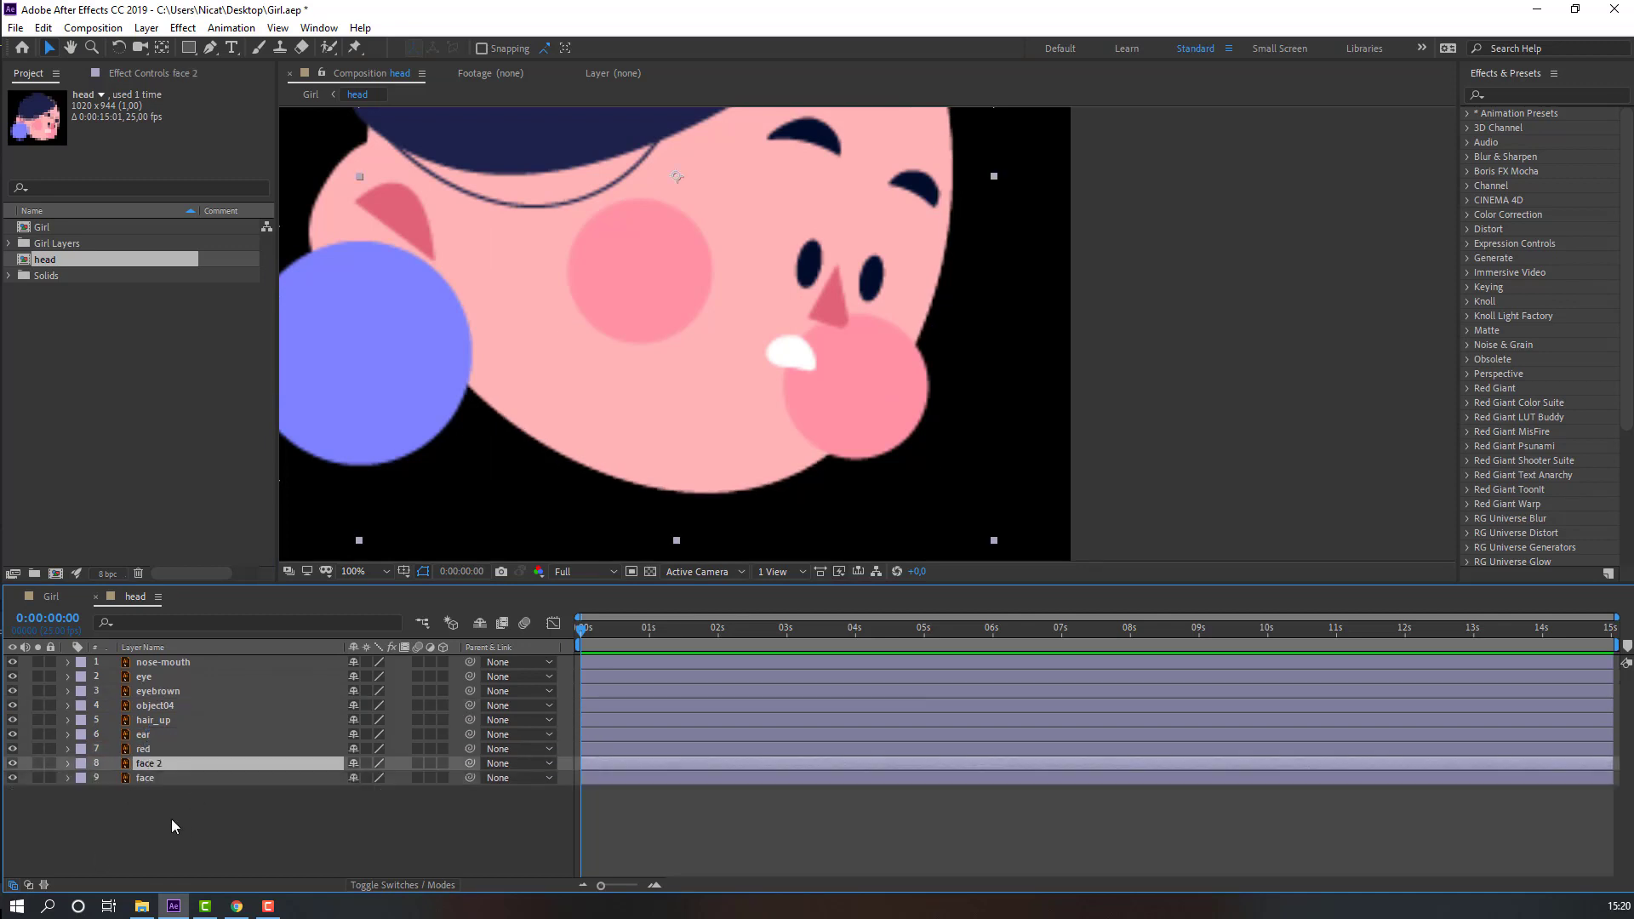
Move red below face 2 and set its Track Matte to Alpha Matte "face 2"
left_click(173, 750)
left_click_drag(158, 754, 164, 772)
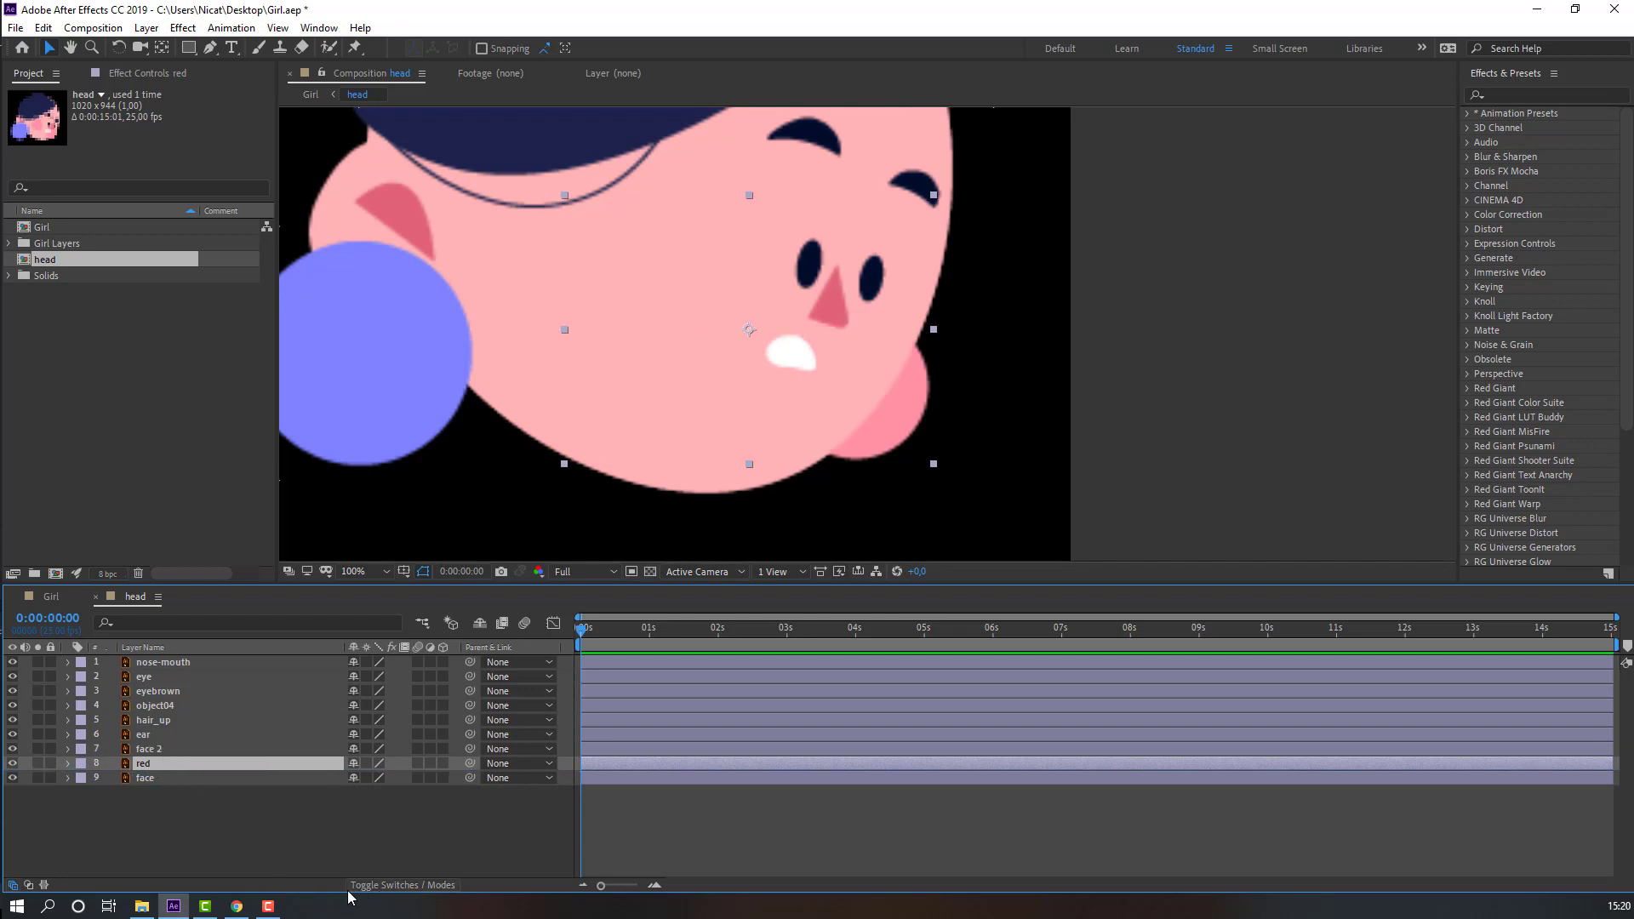
left_click(428, 890)
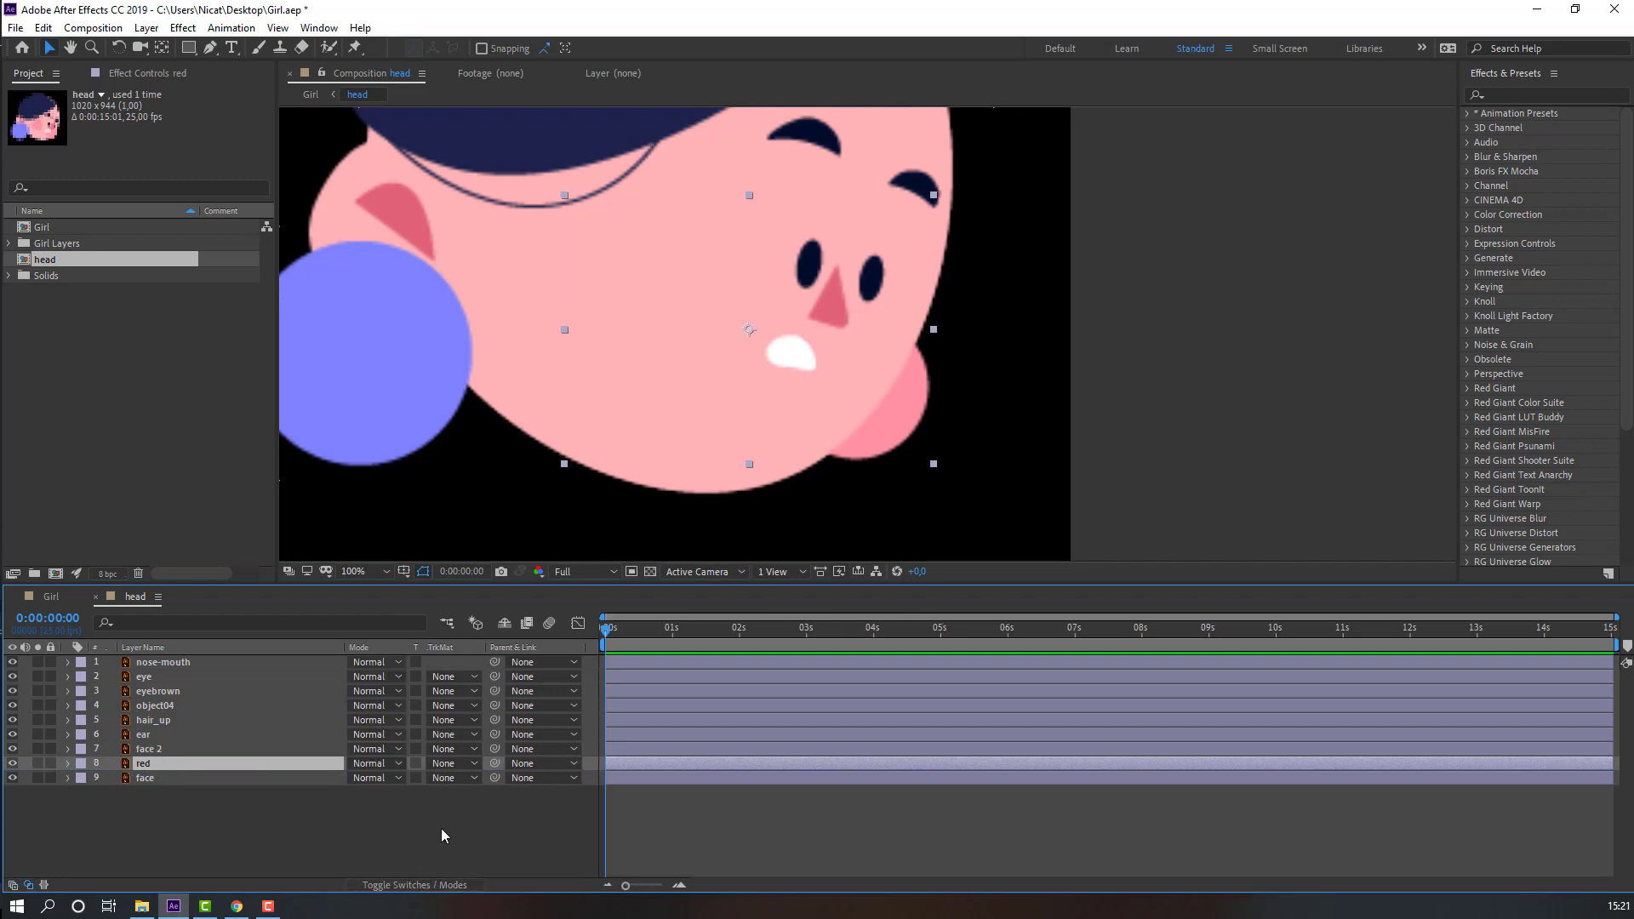
left_click(441, 765)
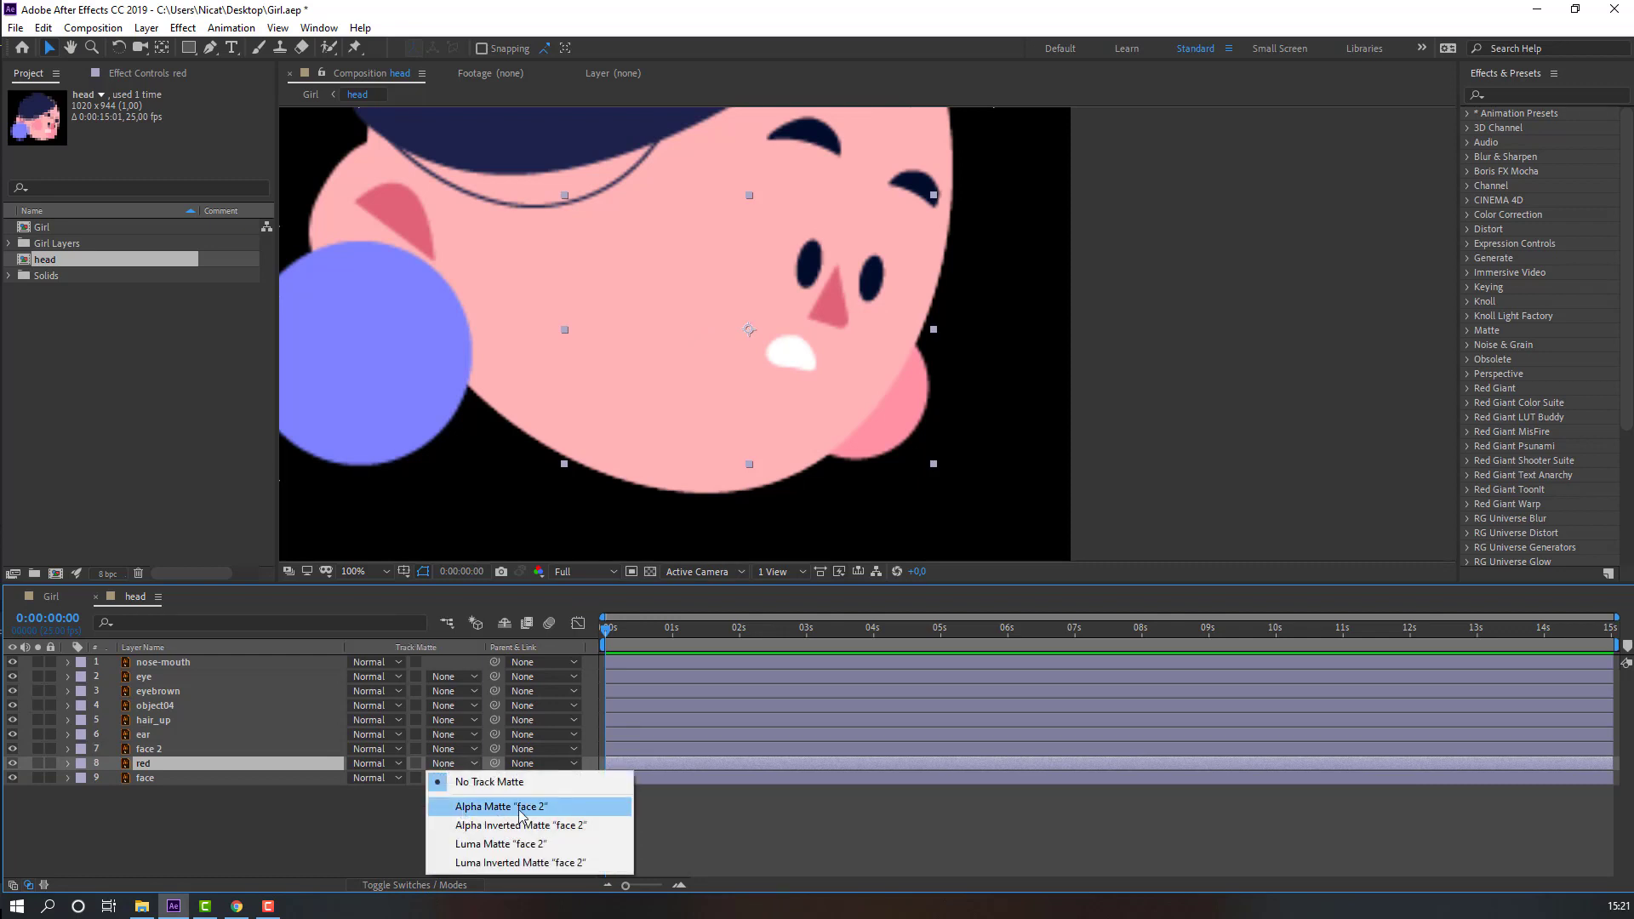
left_click(546, 809)
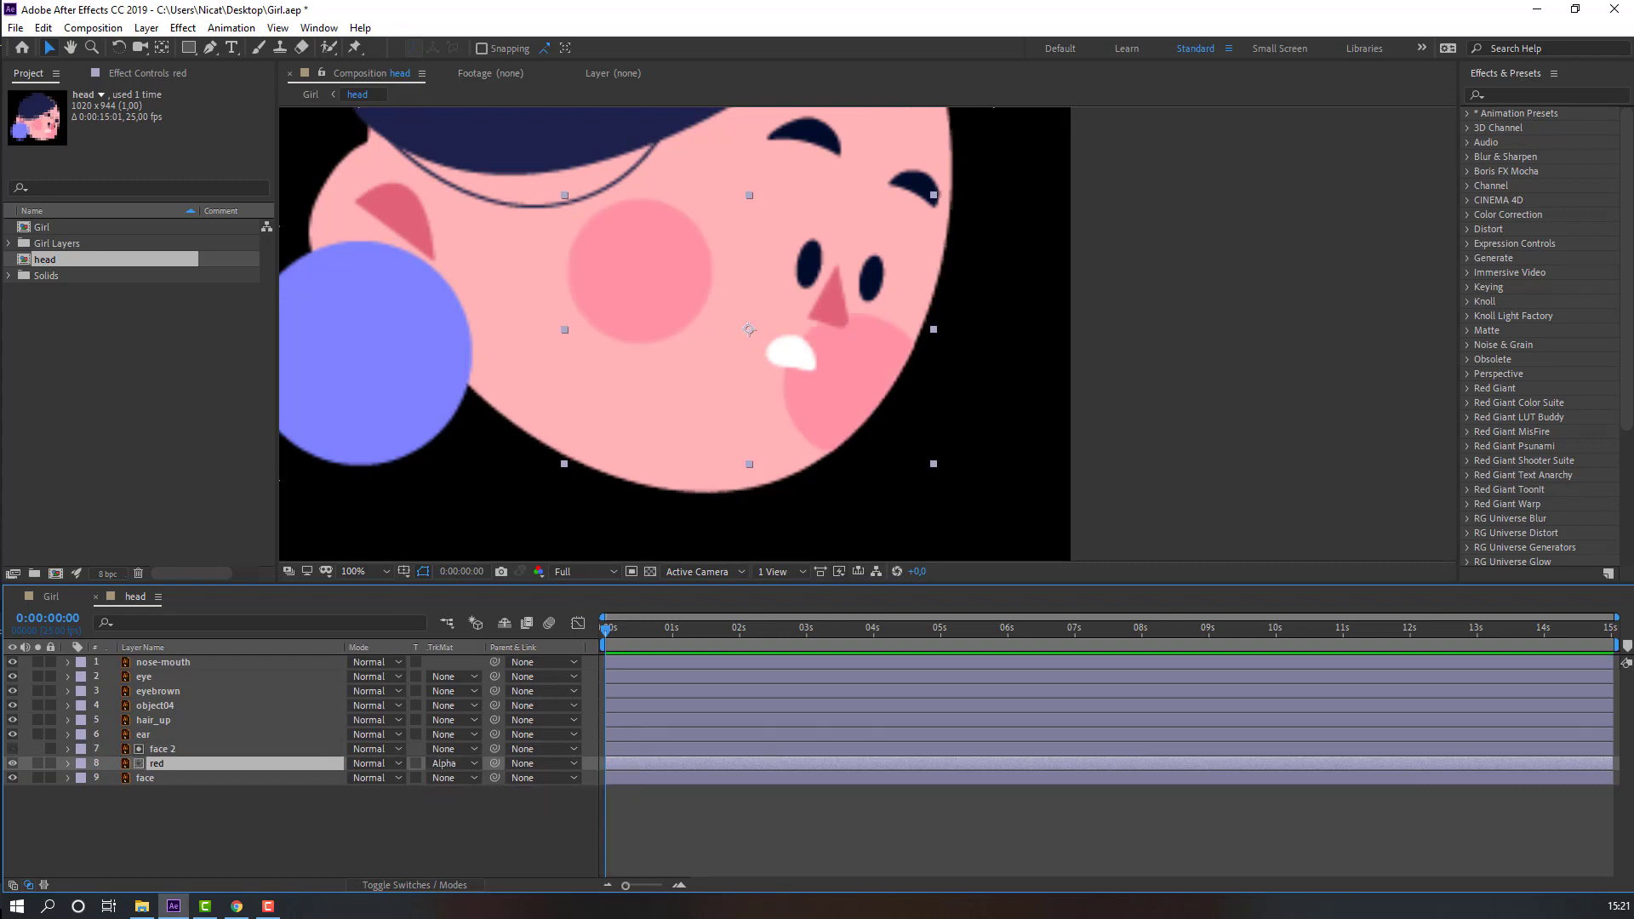
mouse_move(649, 275)
left_mouse_down()
mouse_move(672, 285)
mouse_move(635, 278)
mouse_move(660, 278)
mouse_move(658, 296)
left_mouse_up()
key("ctrl+z")
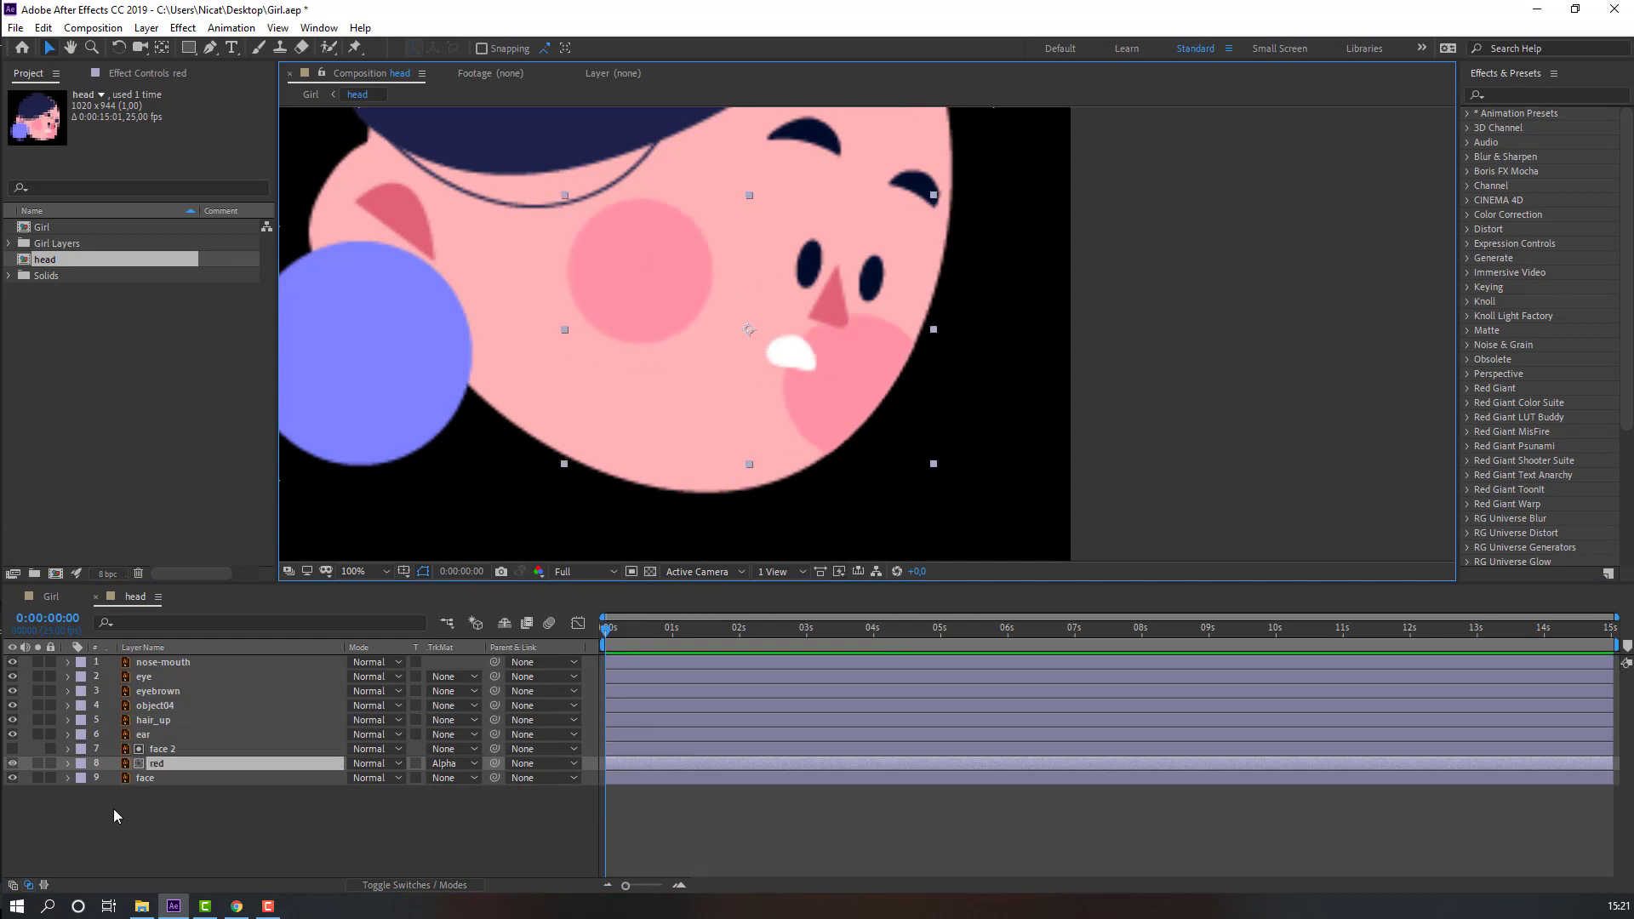
Add a null object over the face, move it to the top, and centre its anchor point
right_click(168, 827)
mouse_move(358, 645)
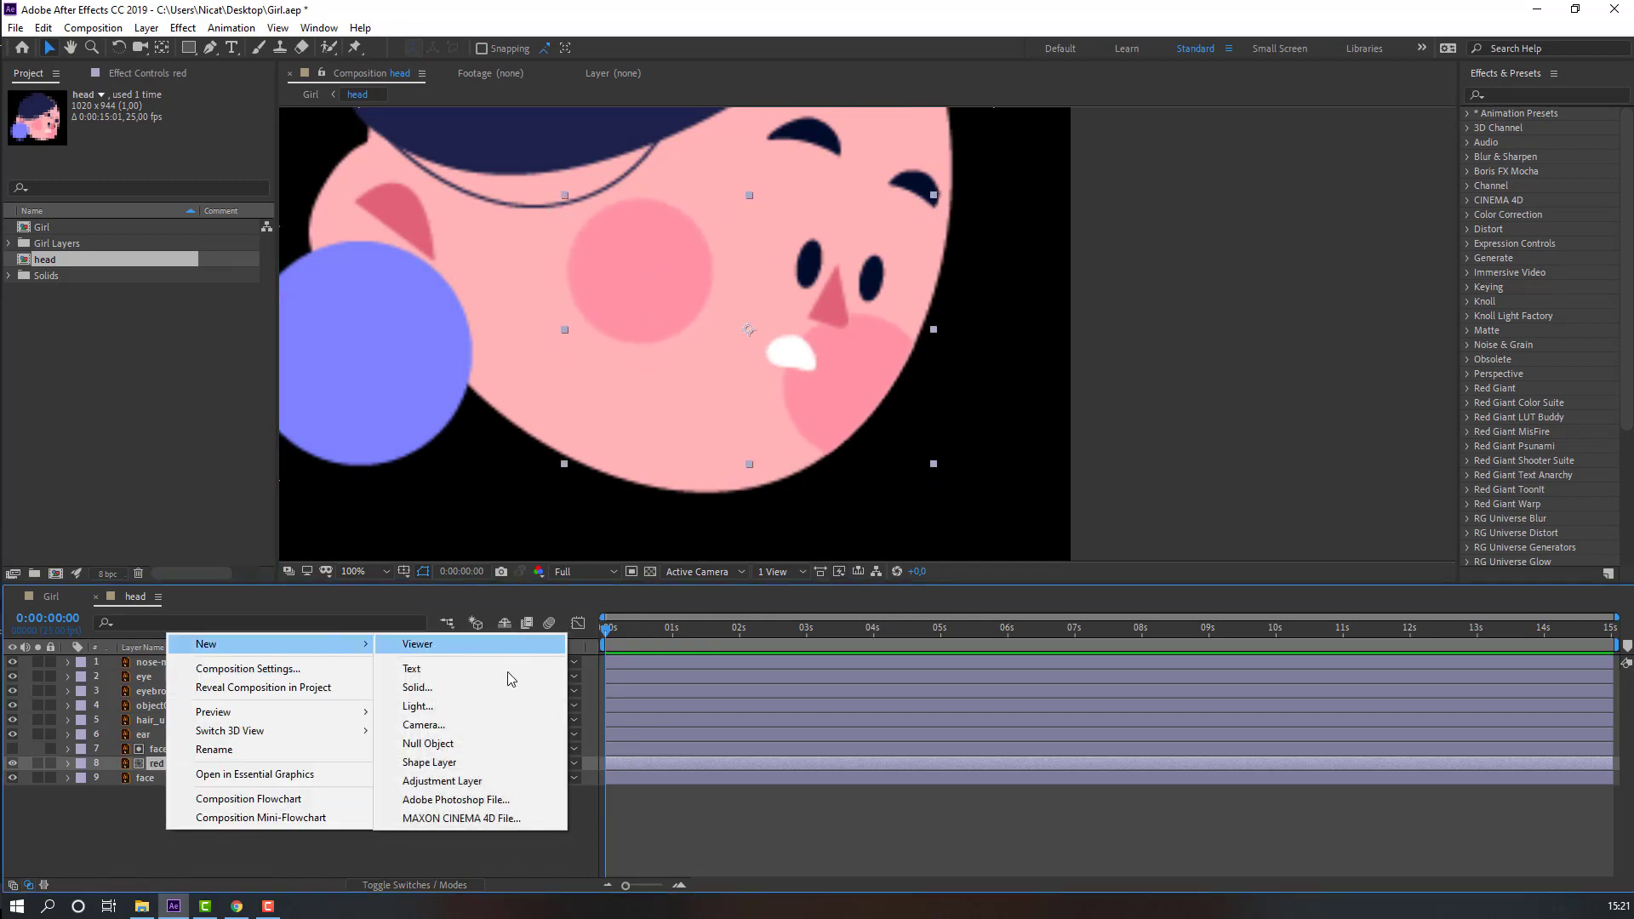
left_click(444, 744)
left_click_drag(697, 273, 709, 300)
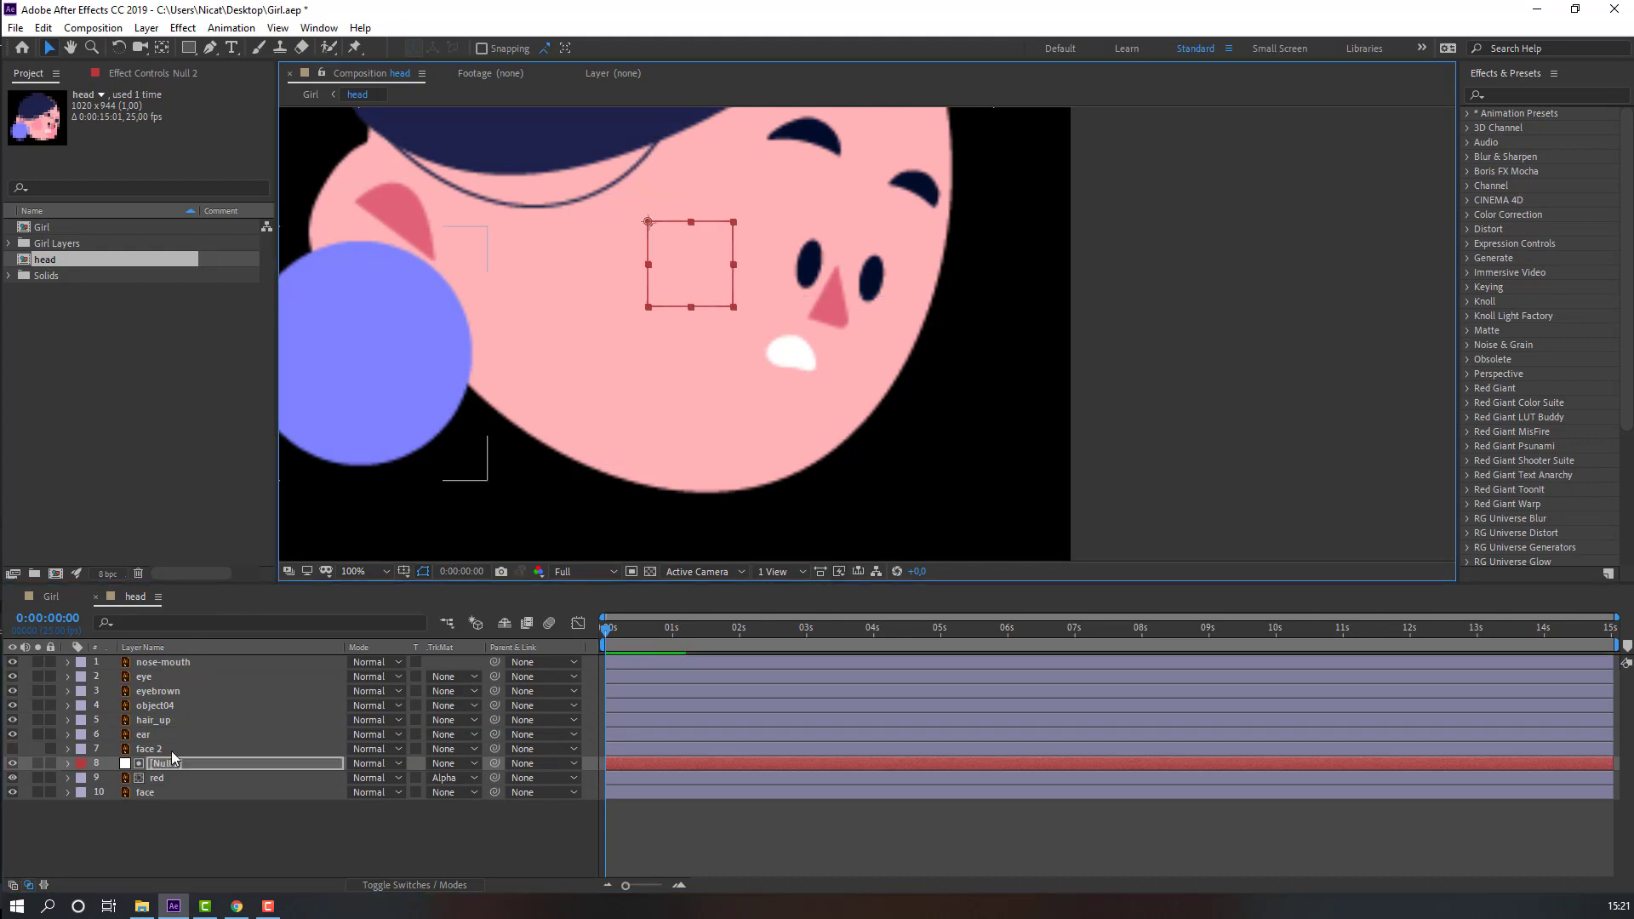
left_click_drag(171, 765, 181, 662)
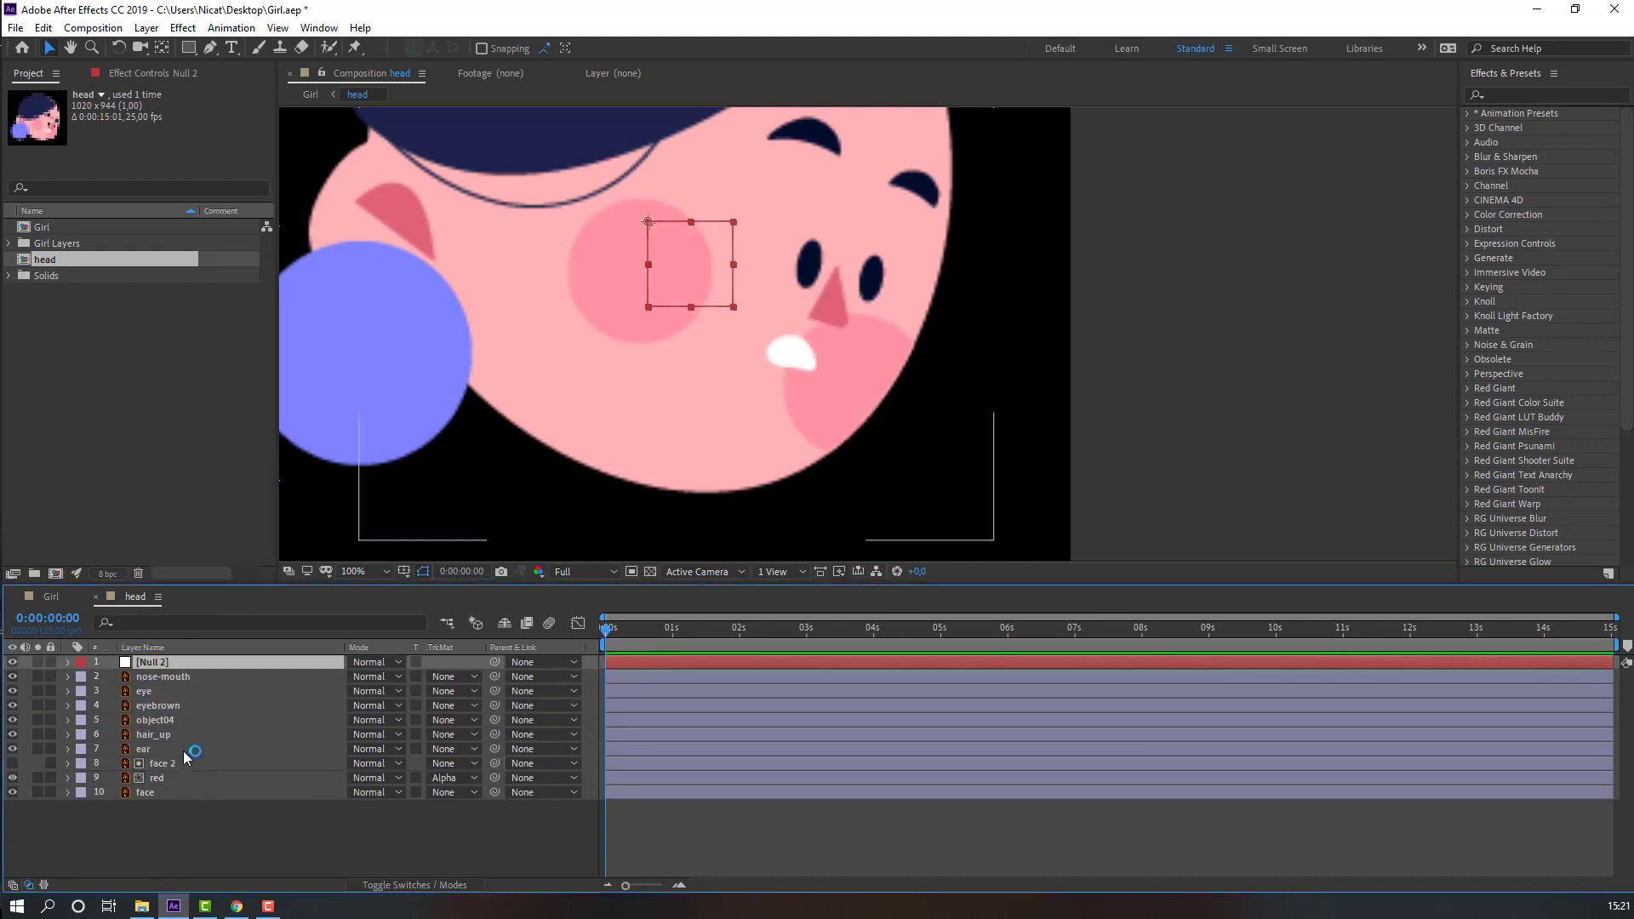
left_click(162, 48)
key("ctrl+alt+Home")
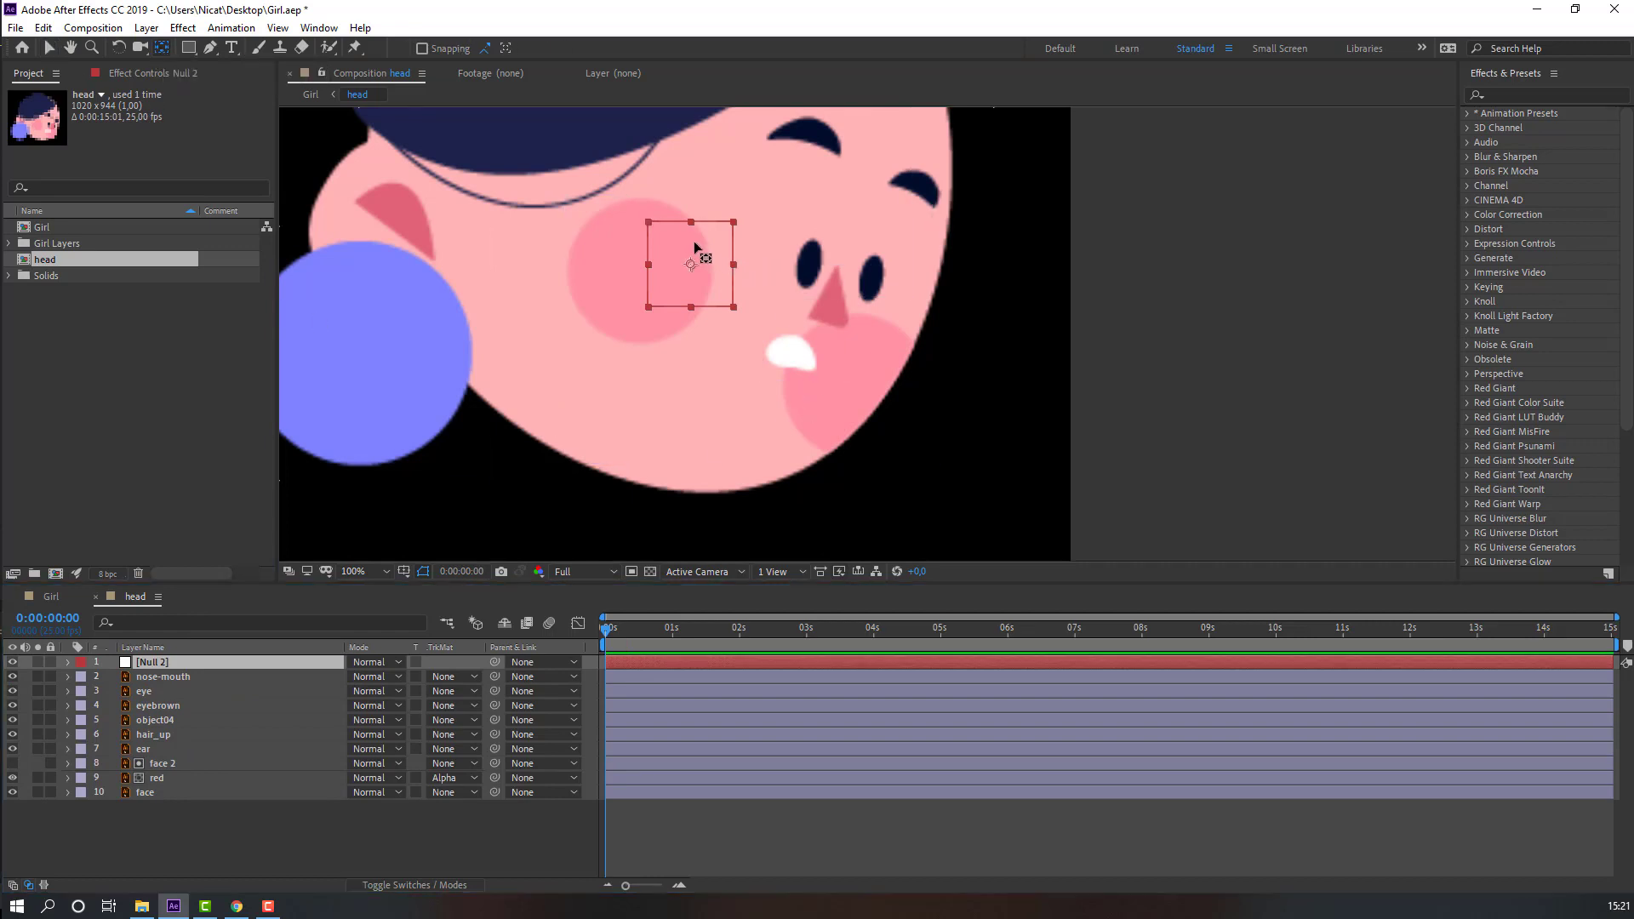
key("v")
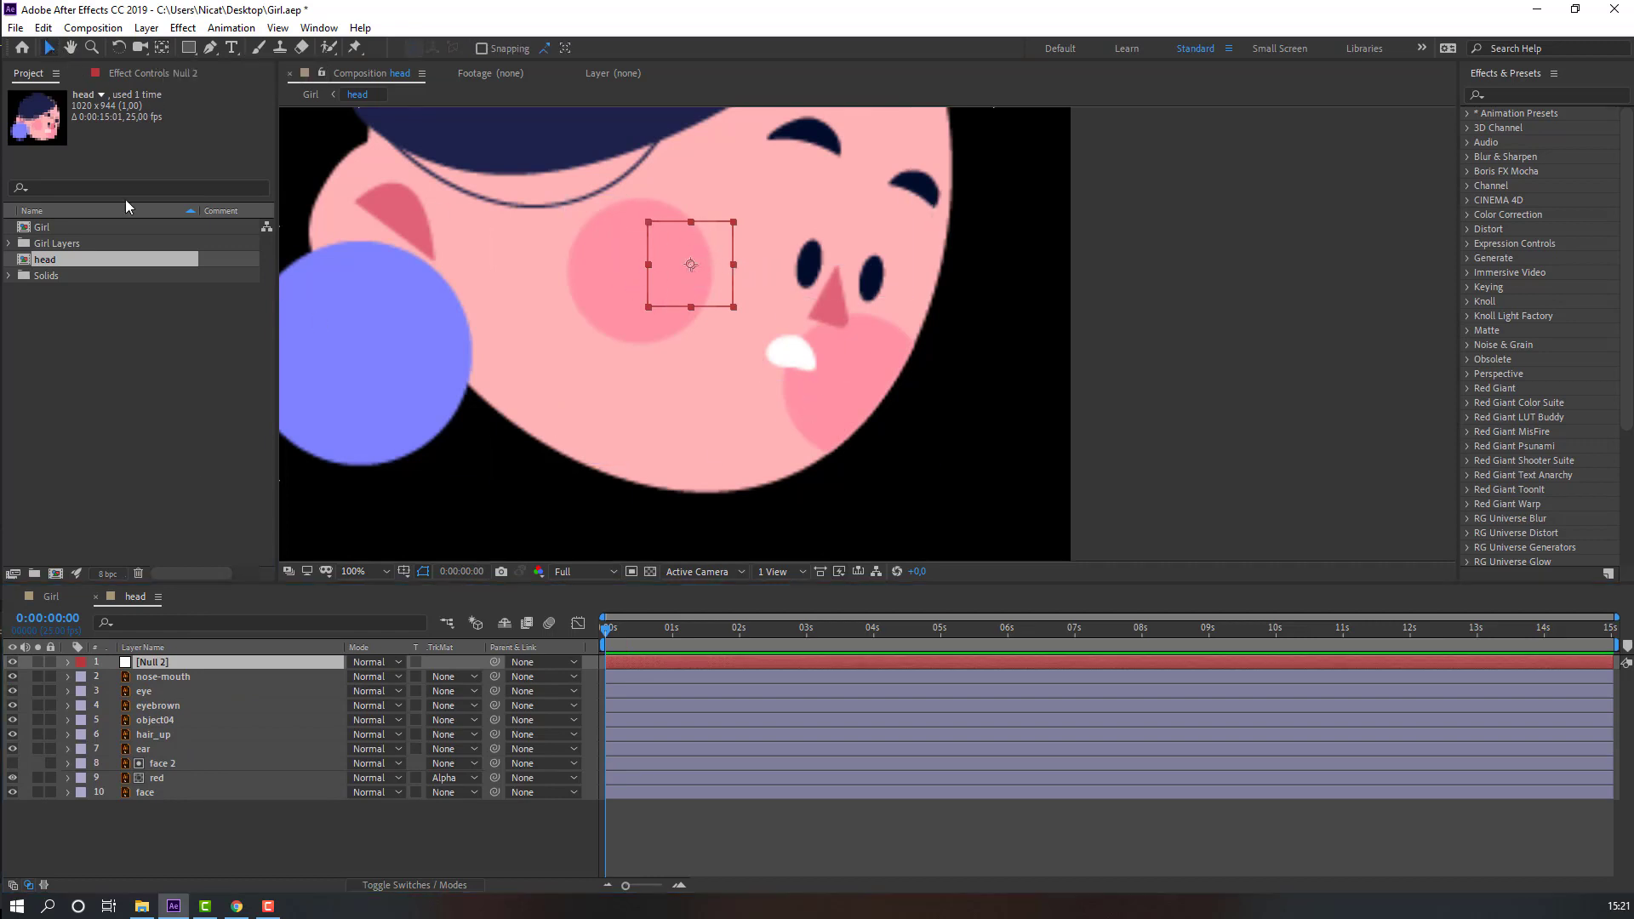
Rename the null to 'Face Control', shift it right, and scale it to 176%
left_click(167, 668)
key("Return")
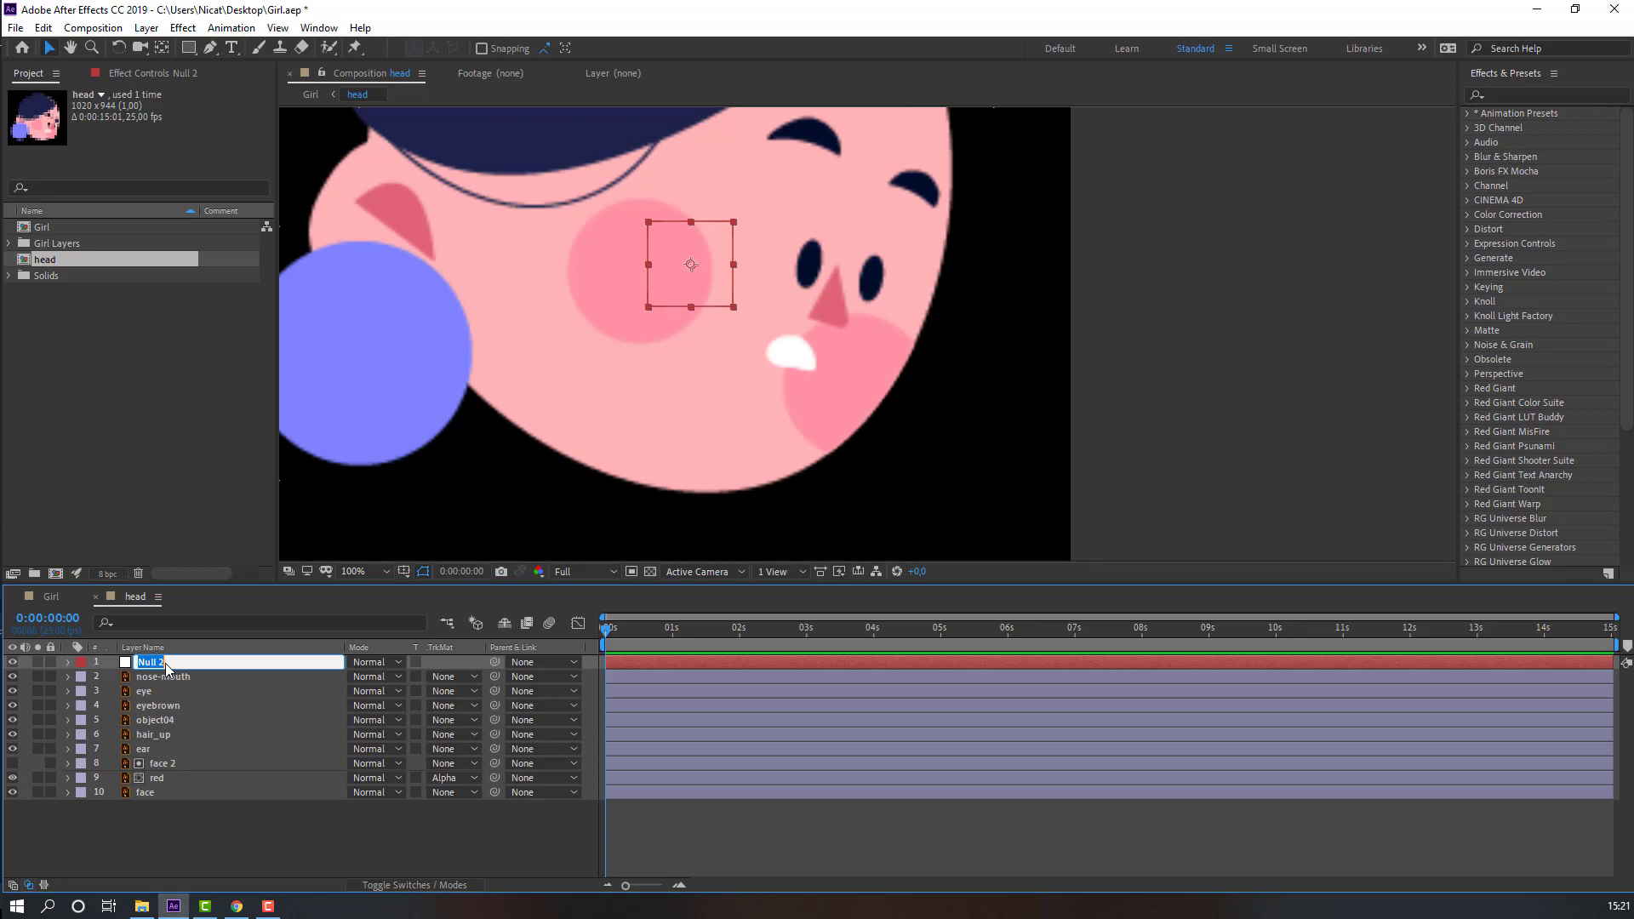
type("Face Control")
key("Return")
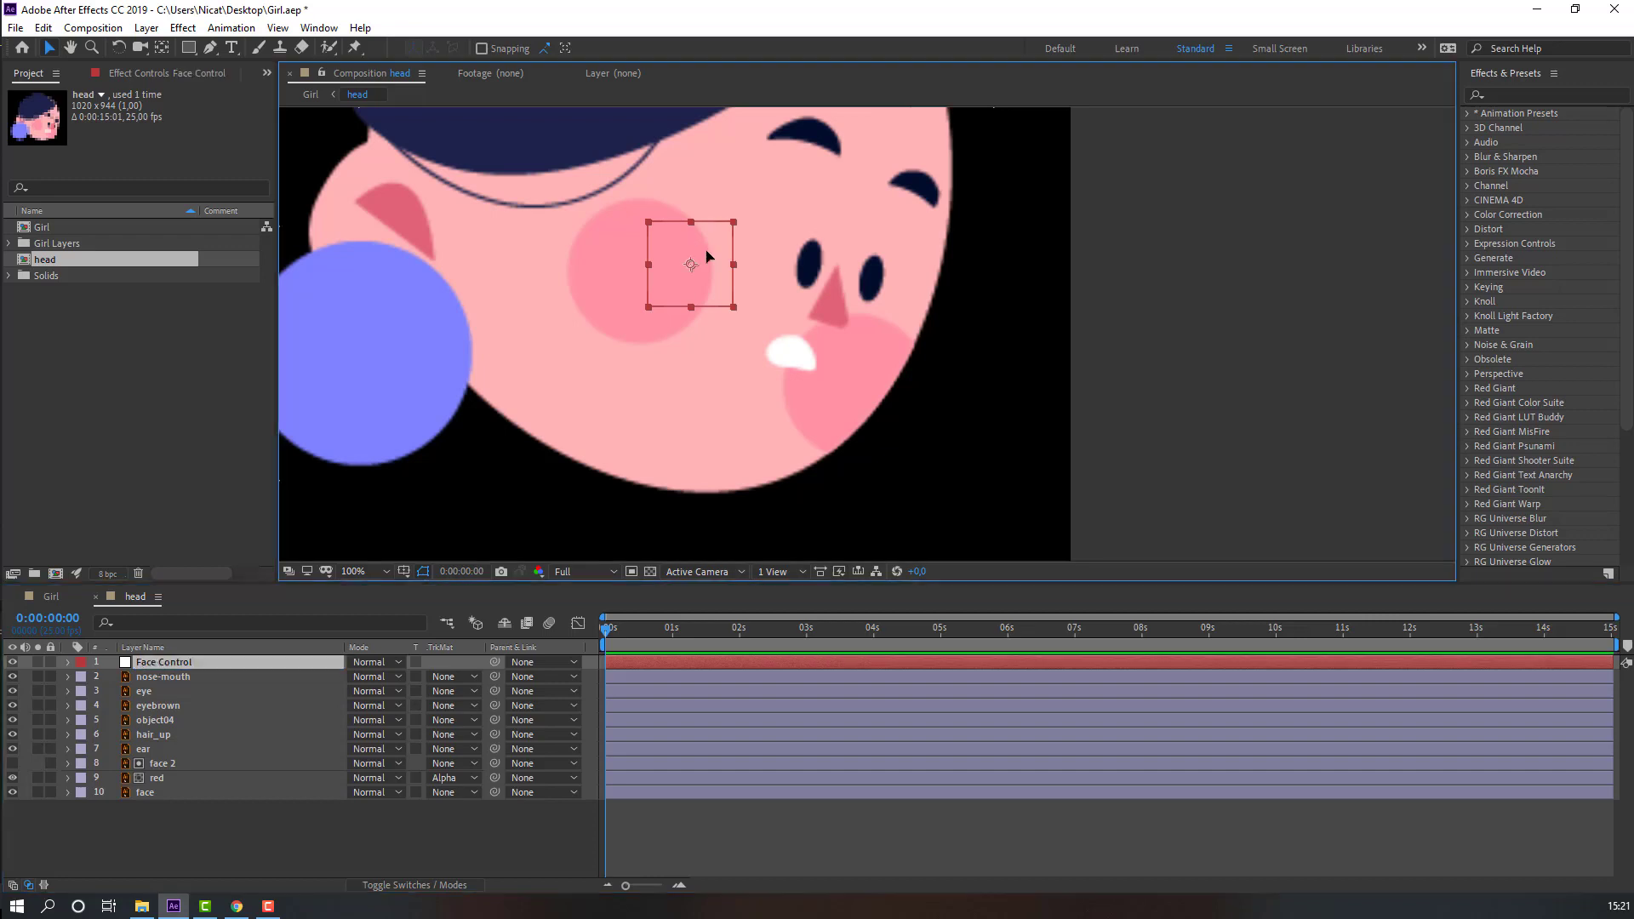
left_click_drag(690, 263, 769, 263)
key("s")
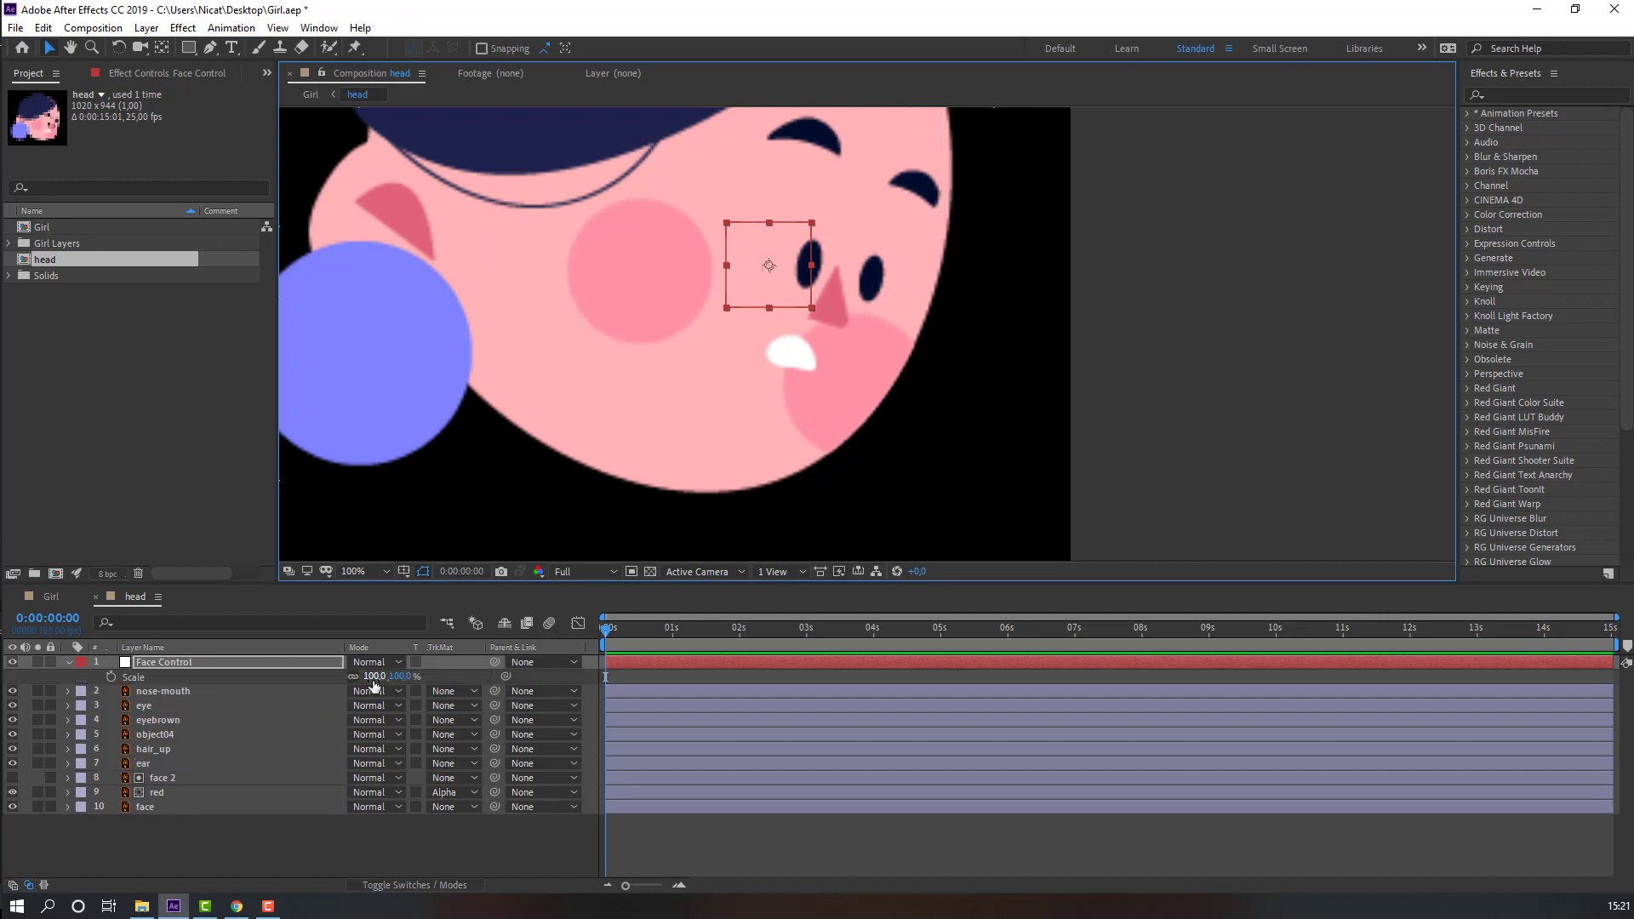
left_click_drag(372, 678, 434, 685)
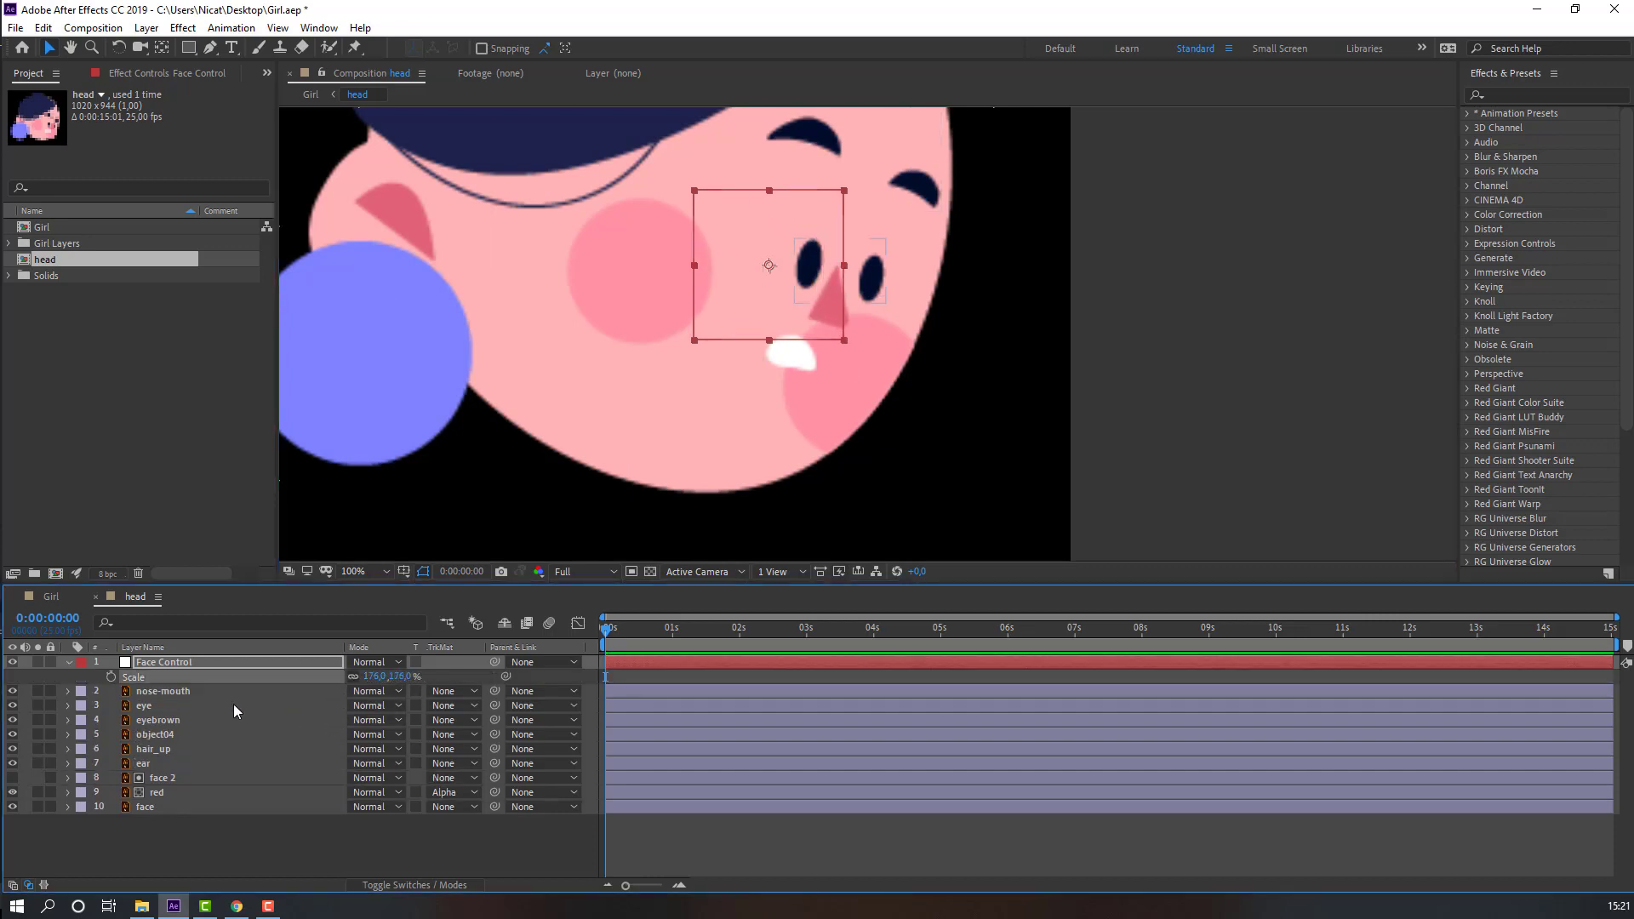
Parent nose-mouth, eye, eyebrown, ear and red to Face Control and test by moving it
left_click(163, 693)
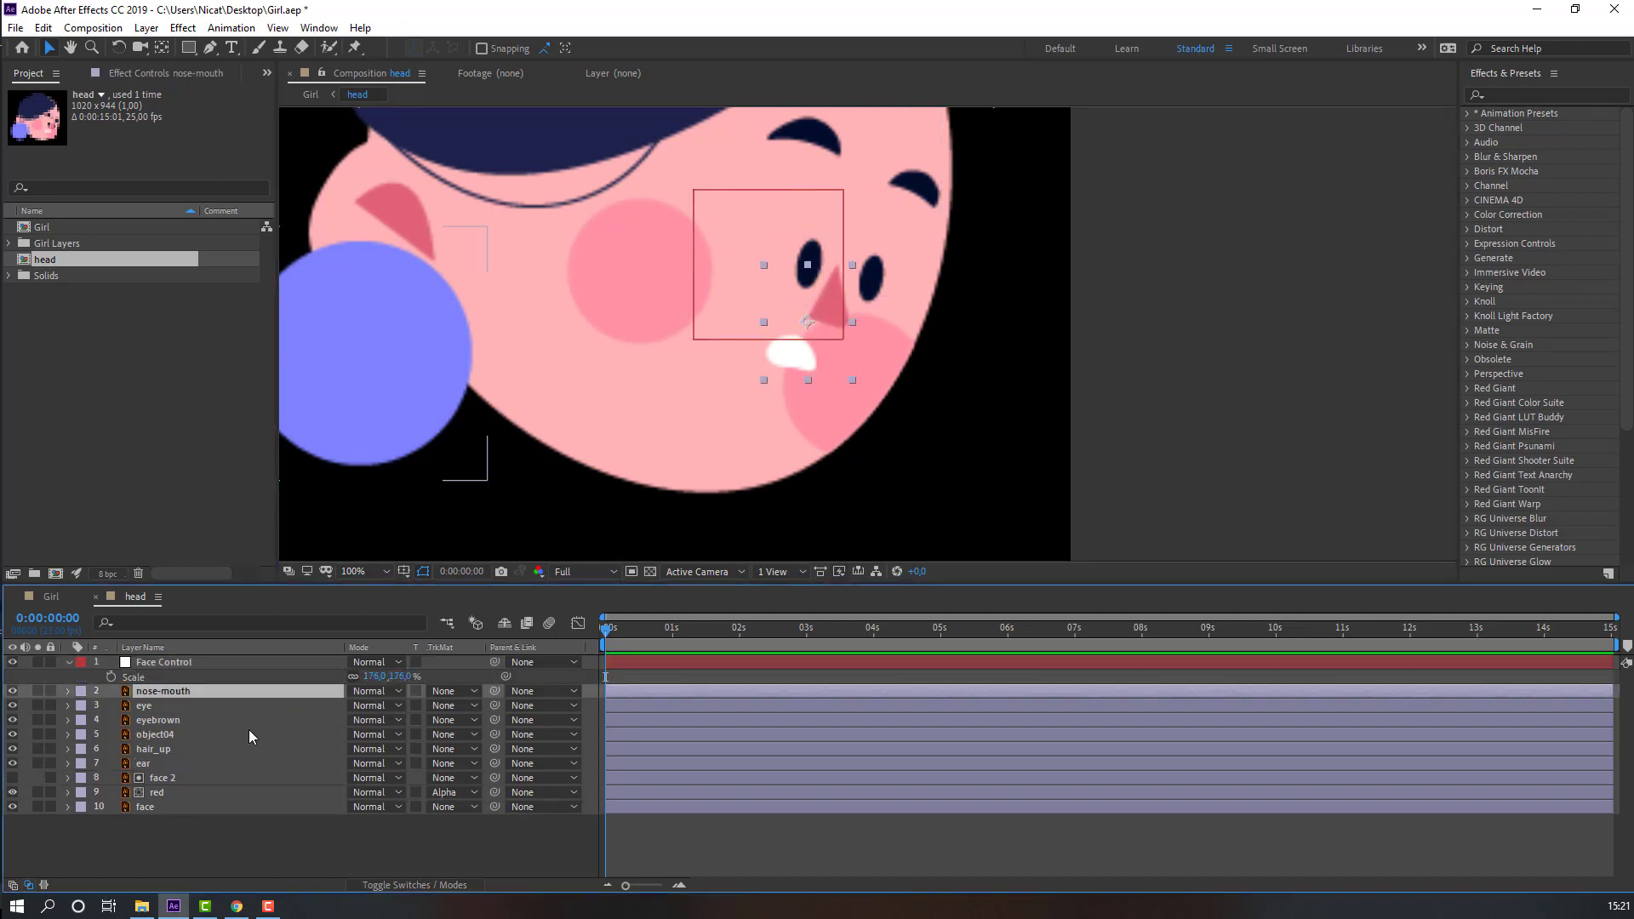
left_click(156, 708, "ctrl")
left_click(177, 721, "ctrl")
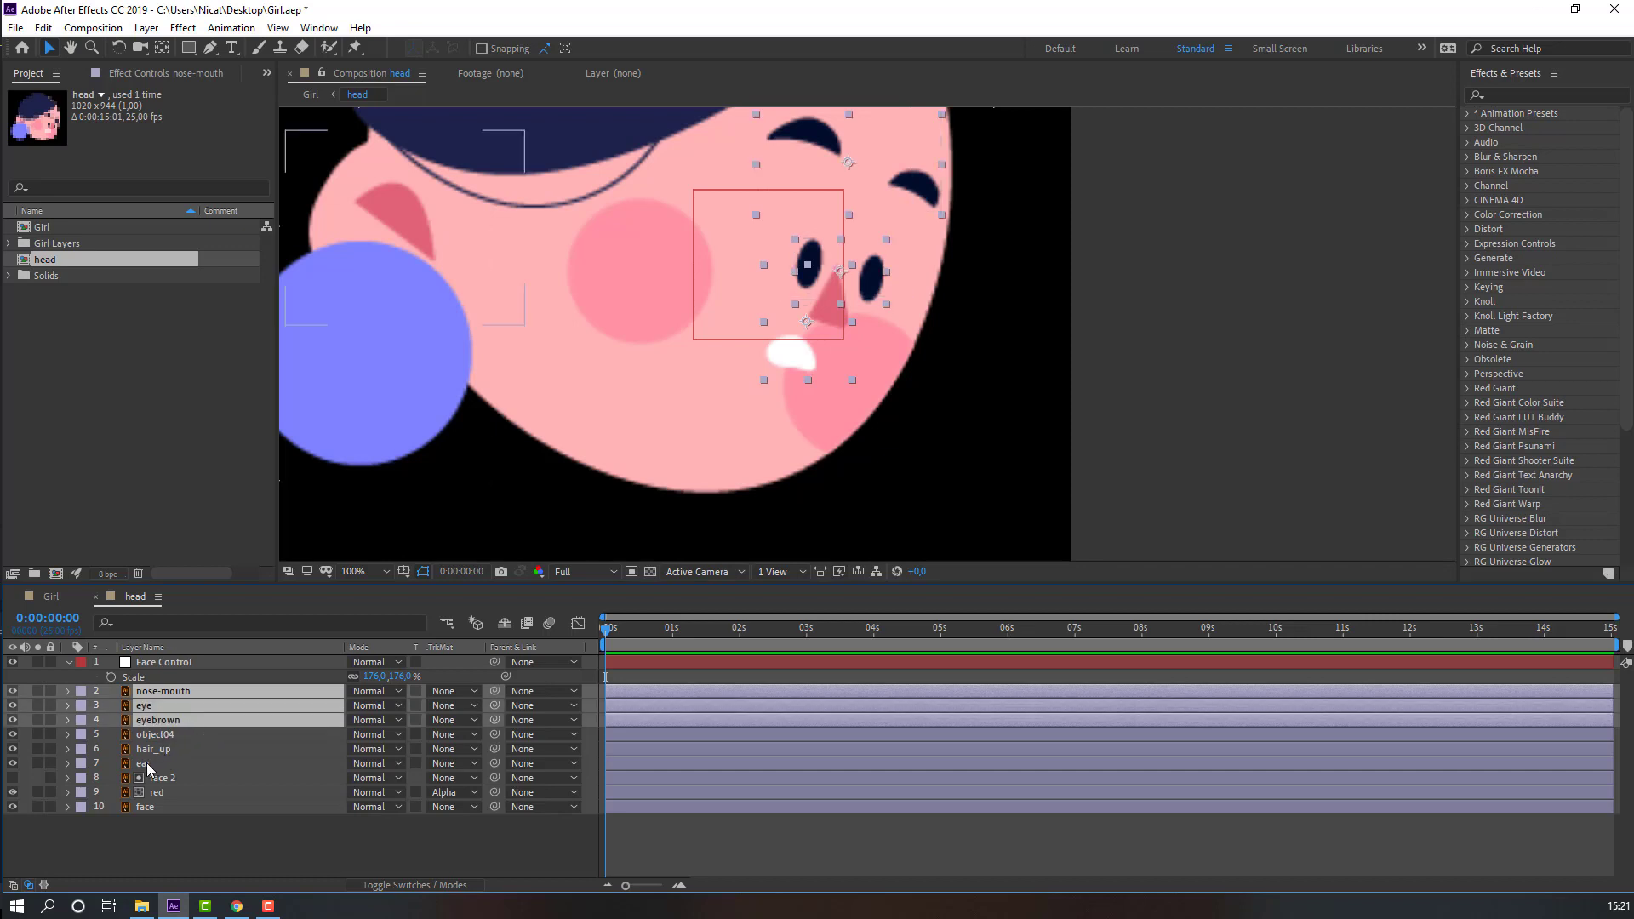
left_click(156, 764, "ctrl")
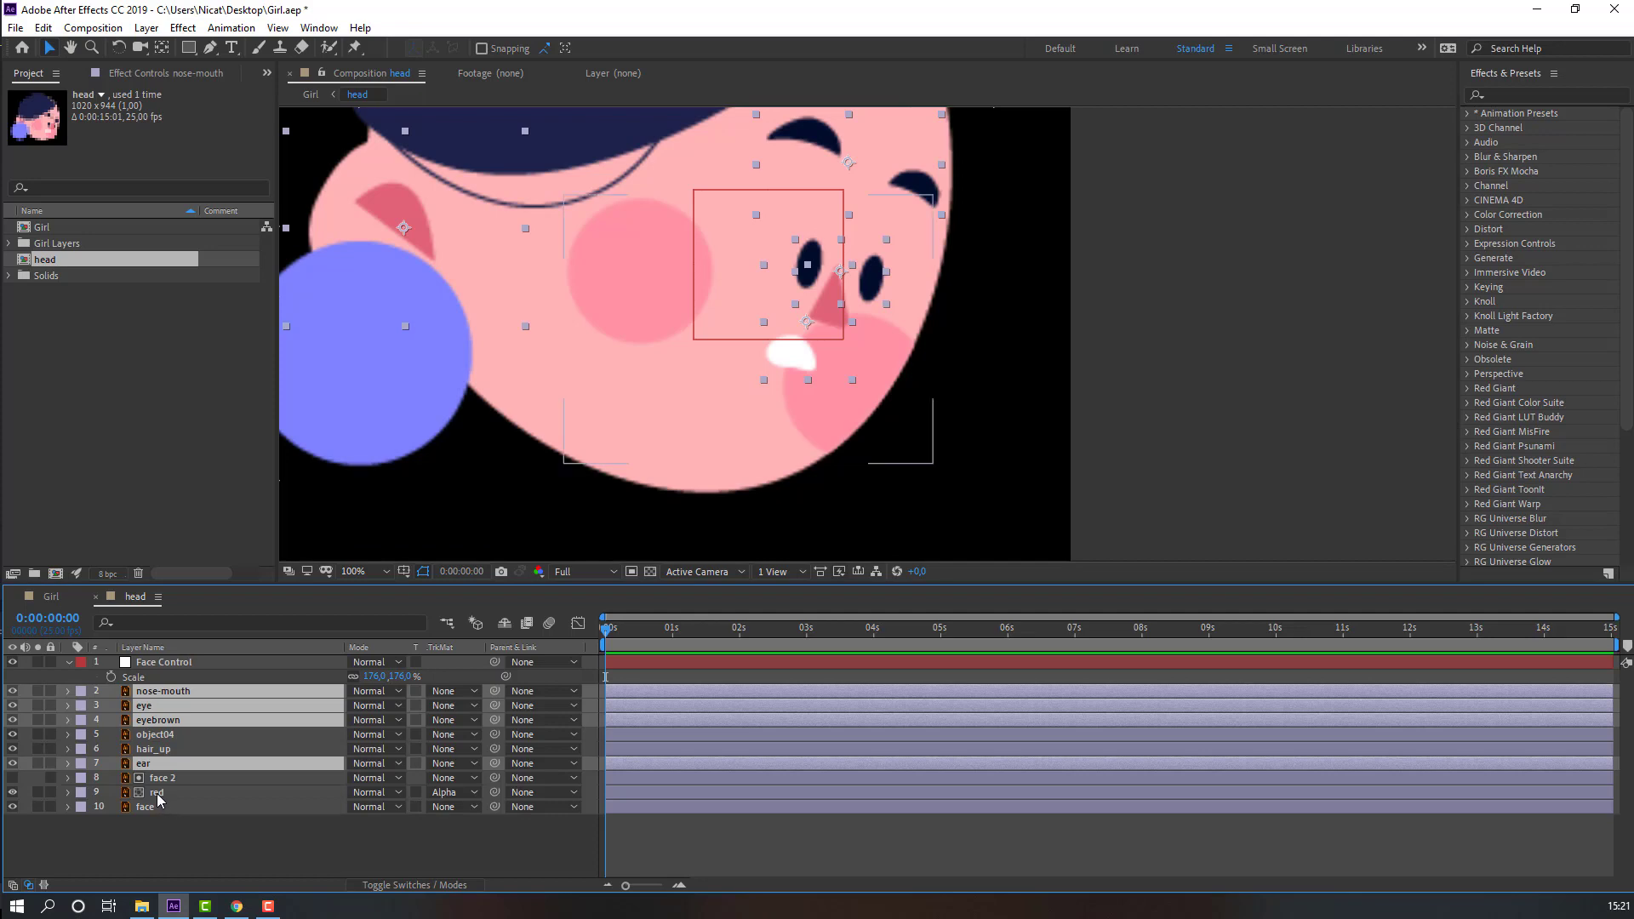
left_click(158, 796, "ctrl")
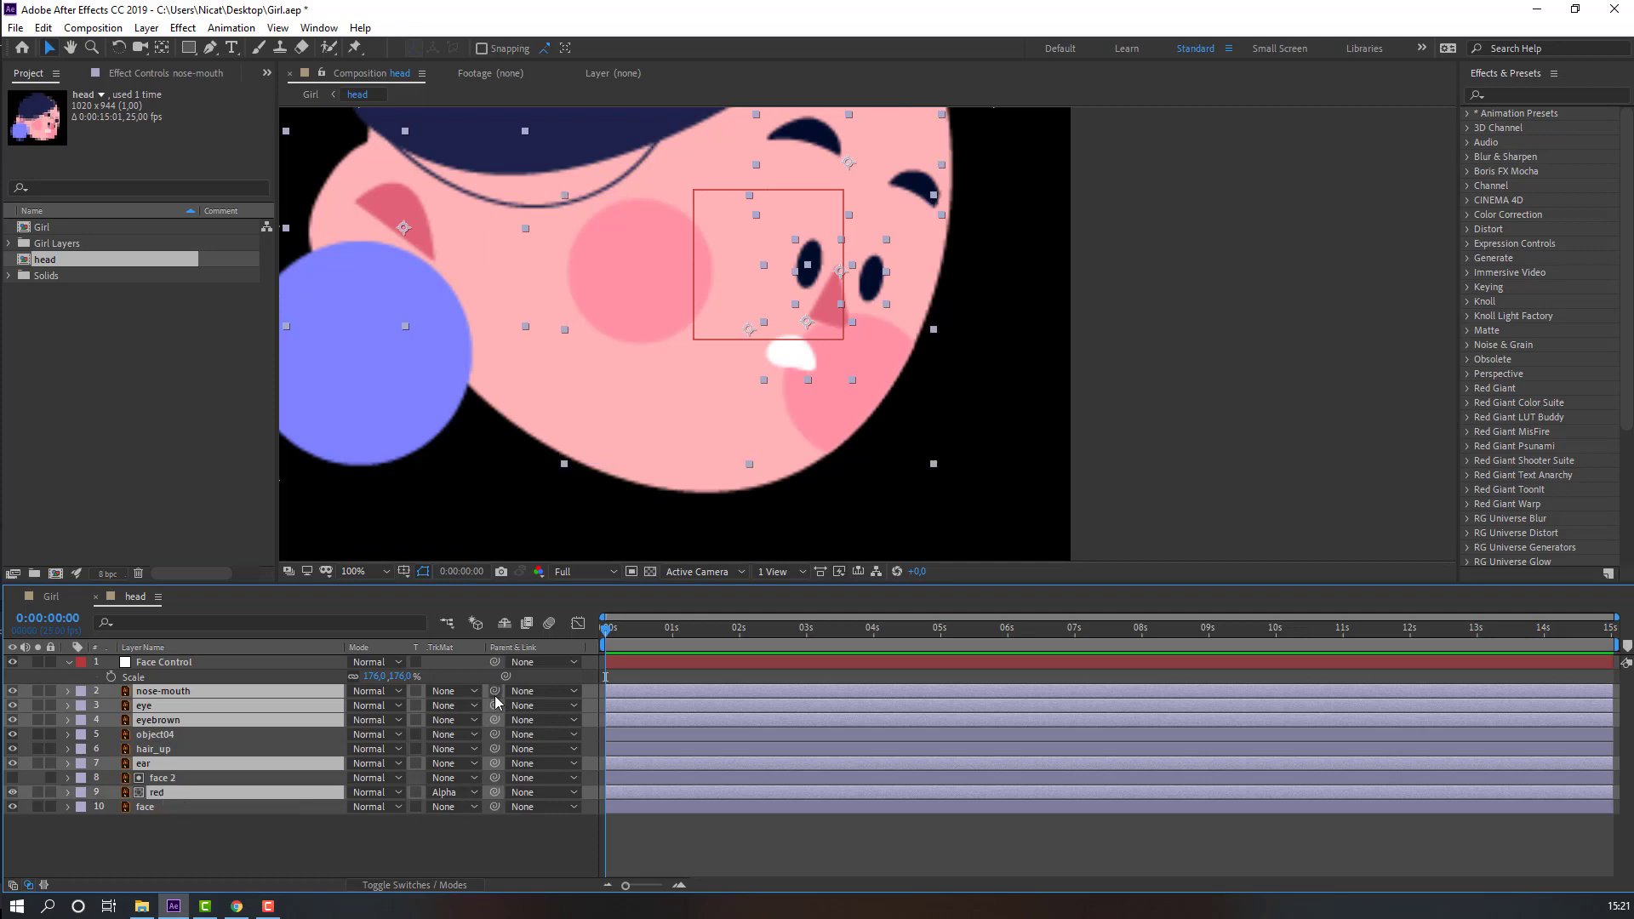
left_click_drag(494, 705, 162, 663)
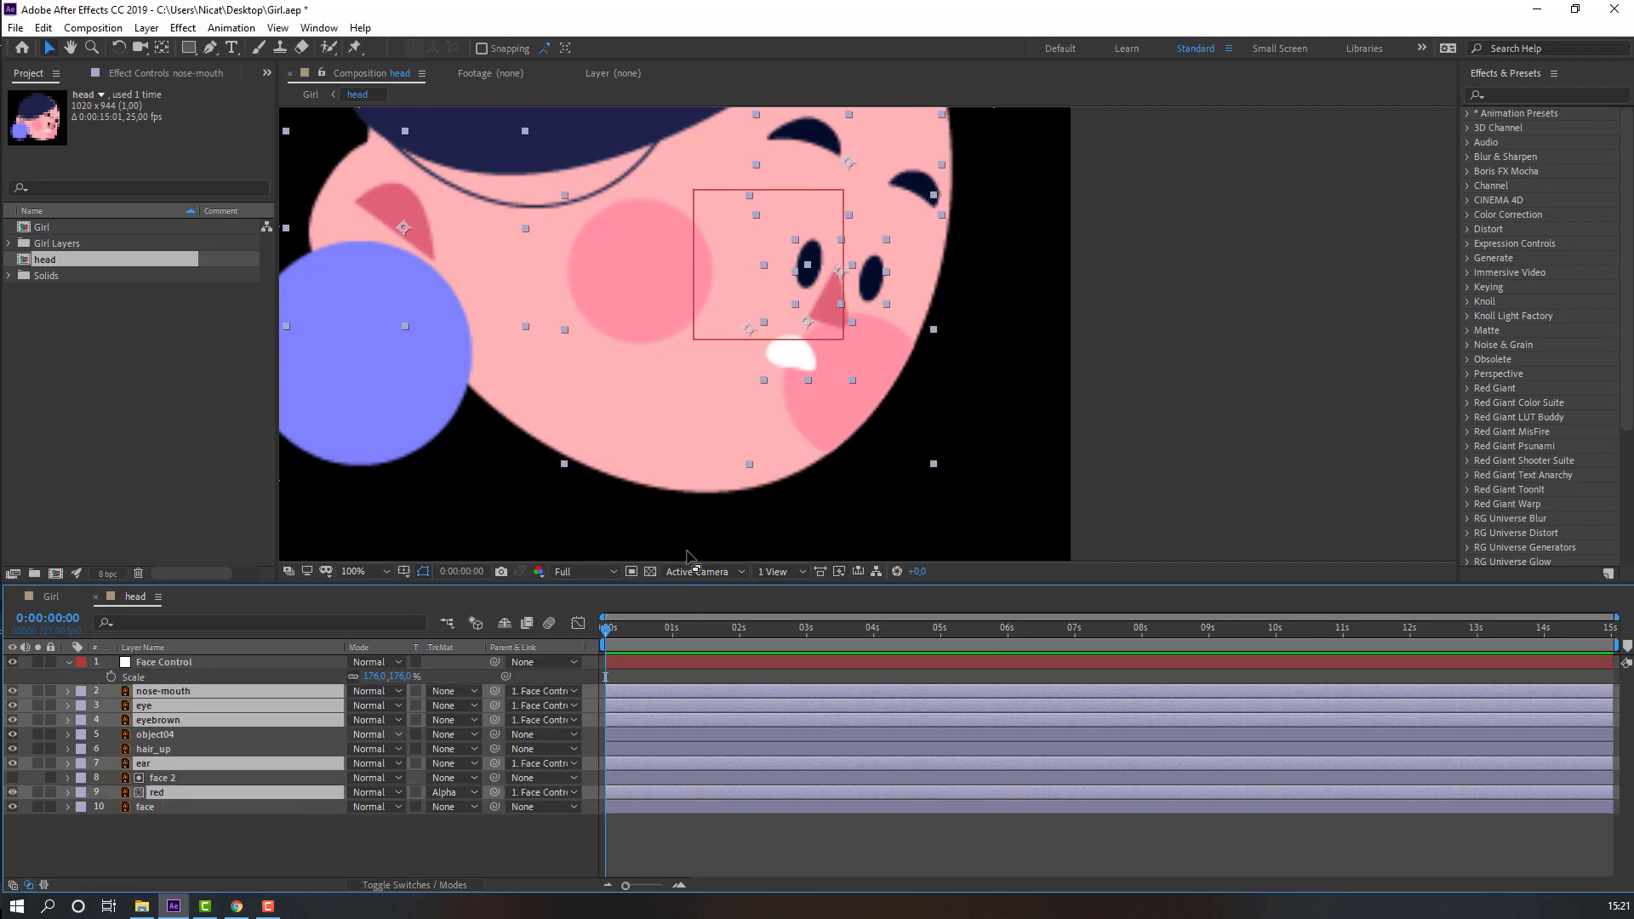
left_click(303, 821)
left_click(760, 231)
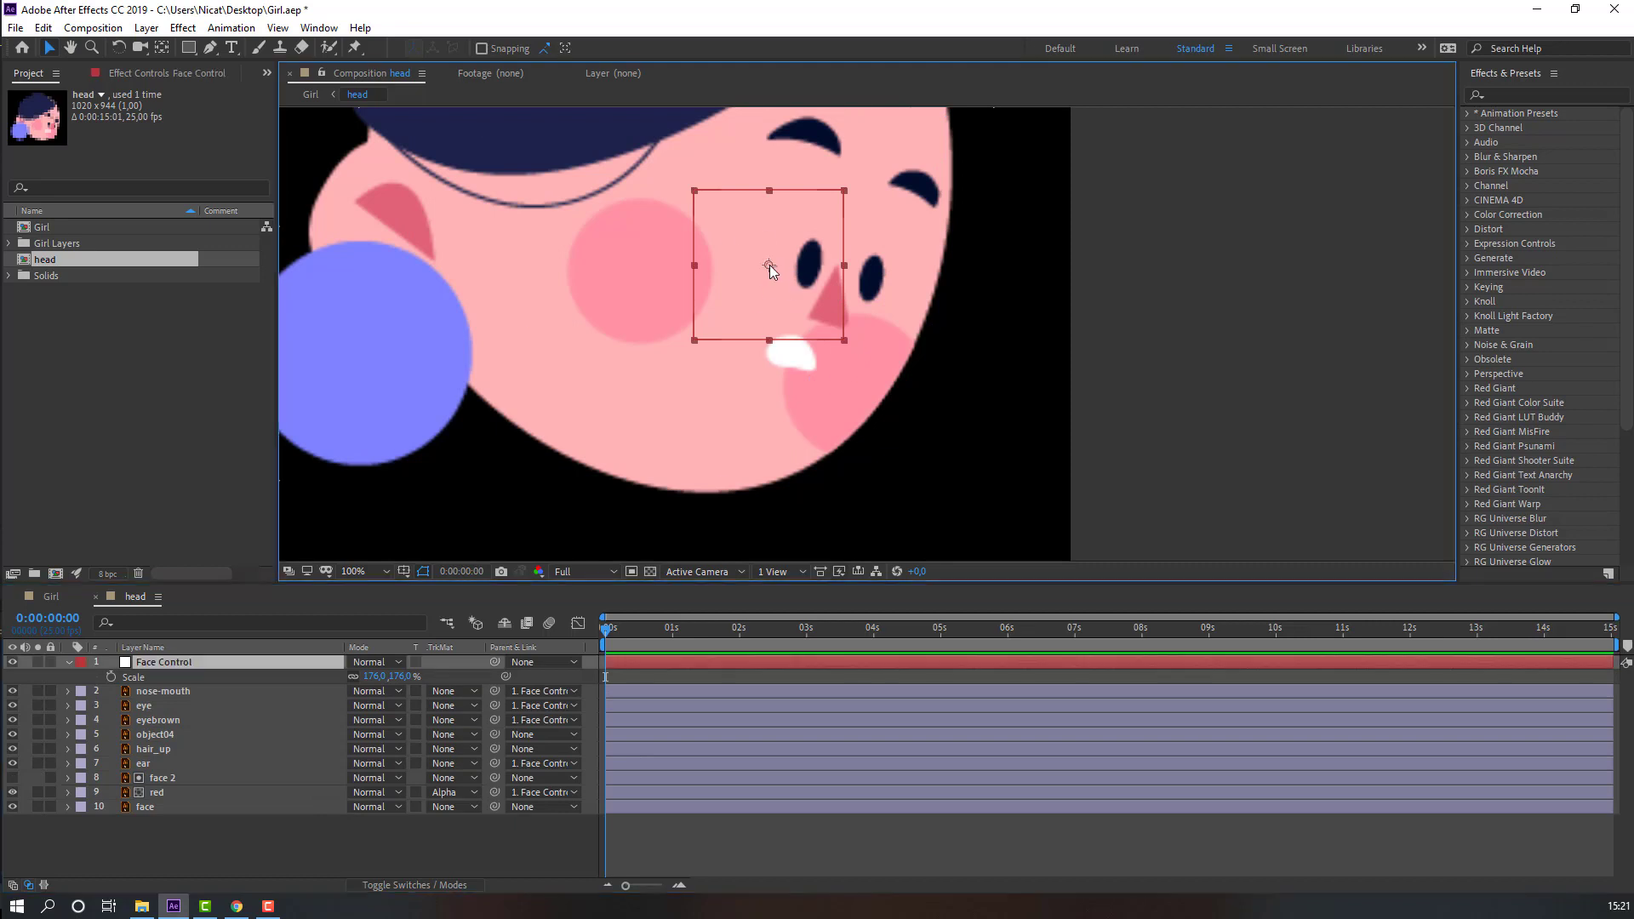
mouse_move(769, 267)
left_mouse_down()
mouse_move(792, 240)
mouse_move(748, 251)
mouse_move(777, 236)
mouse_move(779, 261)
left_mouse_up()
Key the eye Scale at 197.2%, squash to 197.2,48.2% at frame 3, reopen by frame 6
left_click(154, 707)
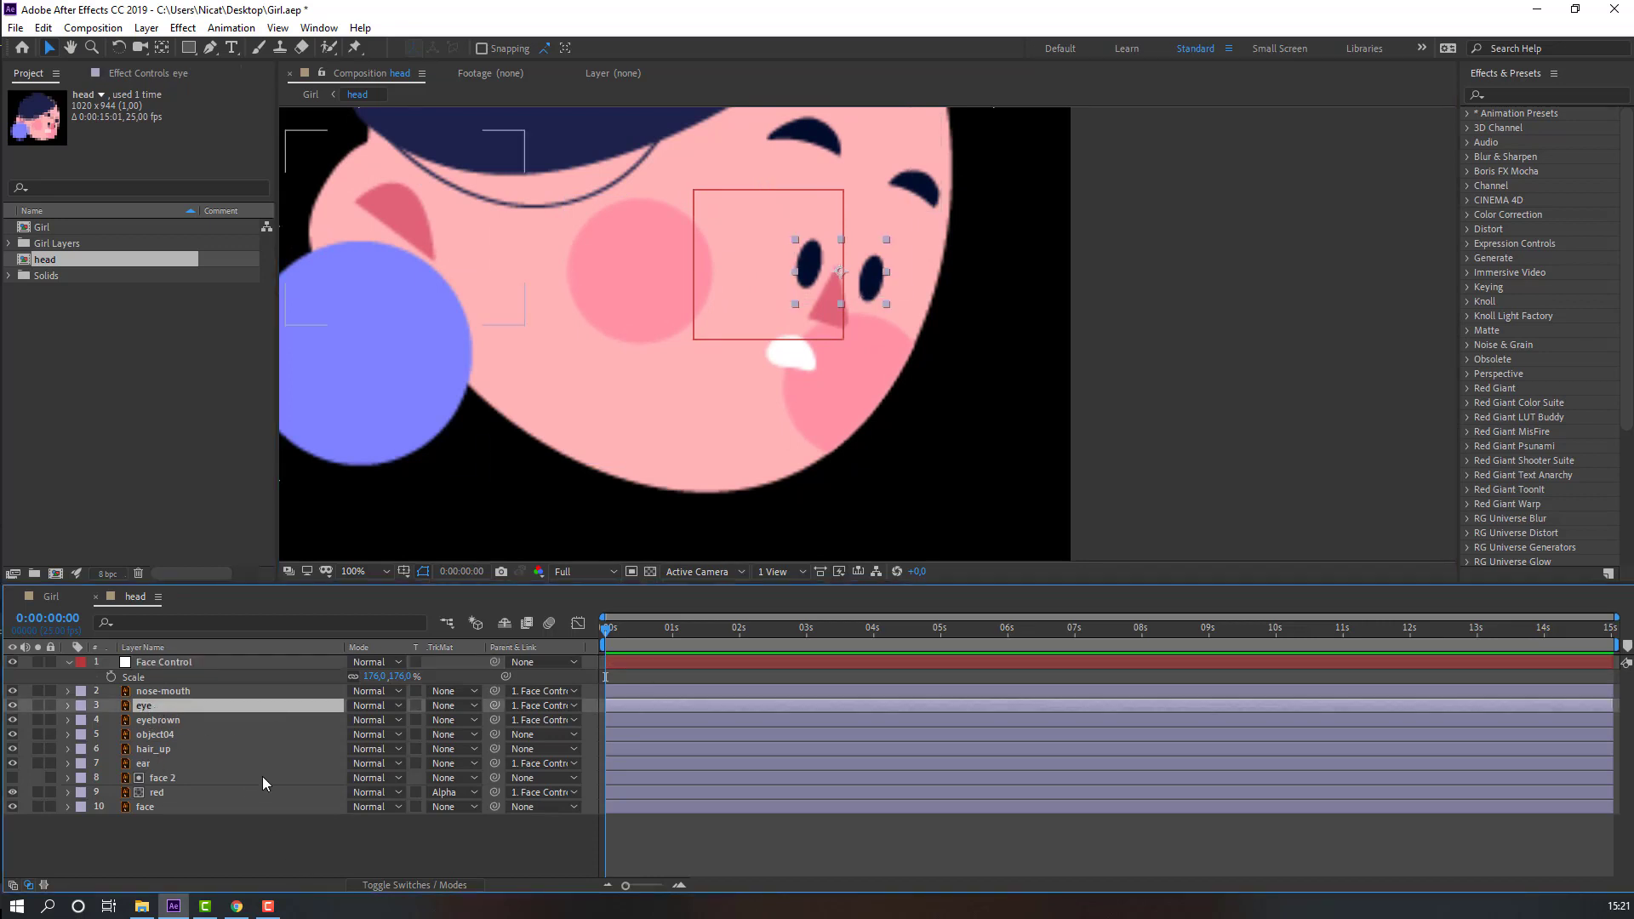
key("s")
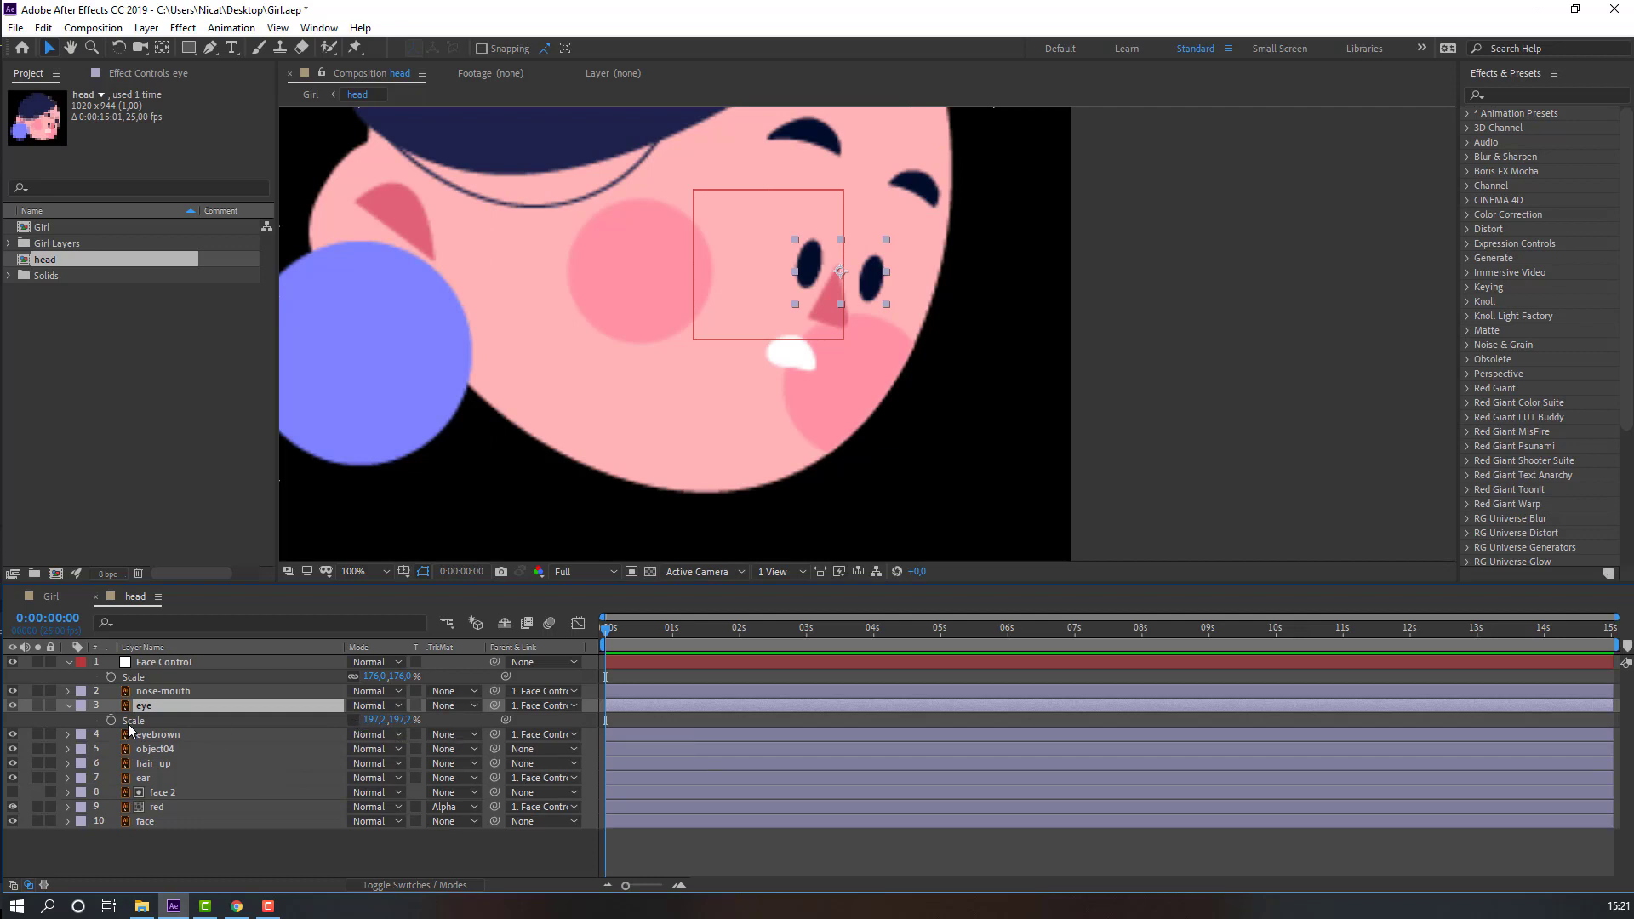
left_click(141, 721)
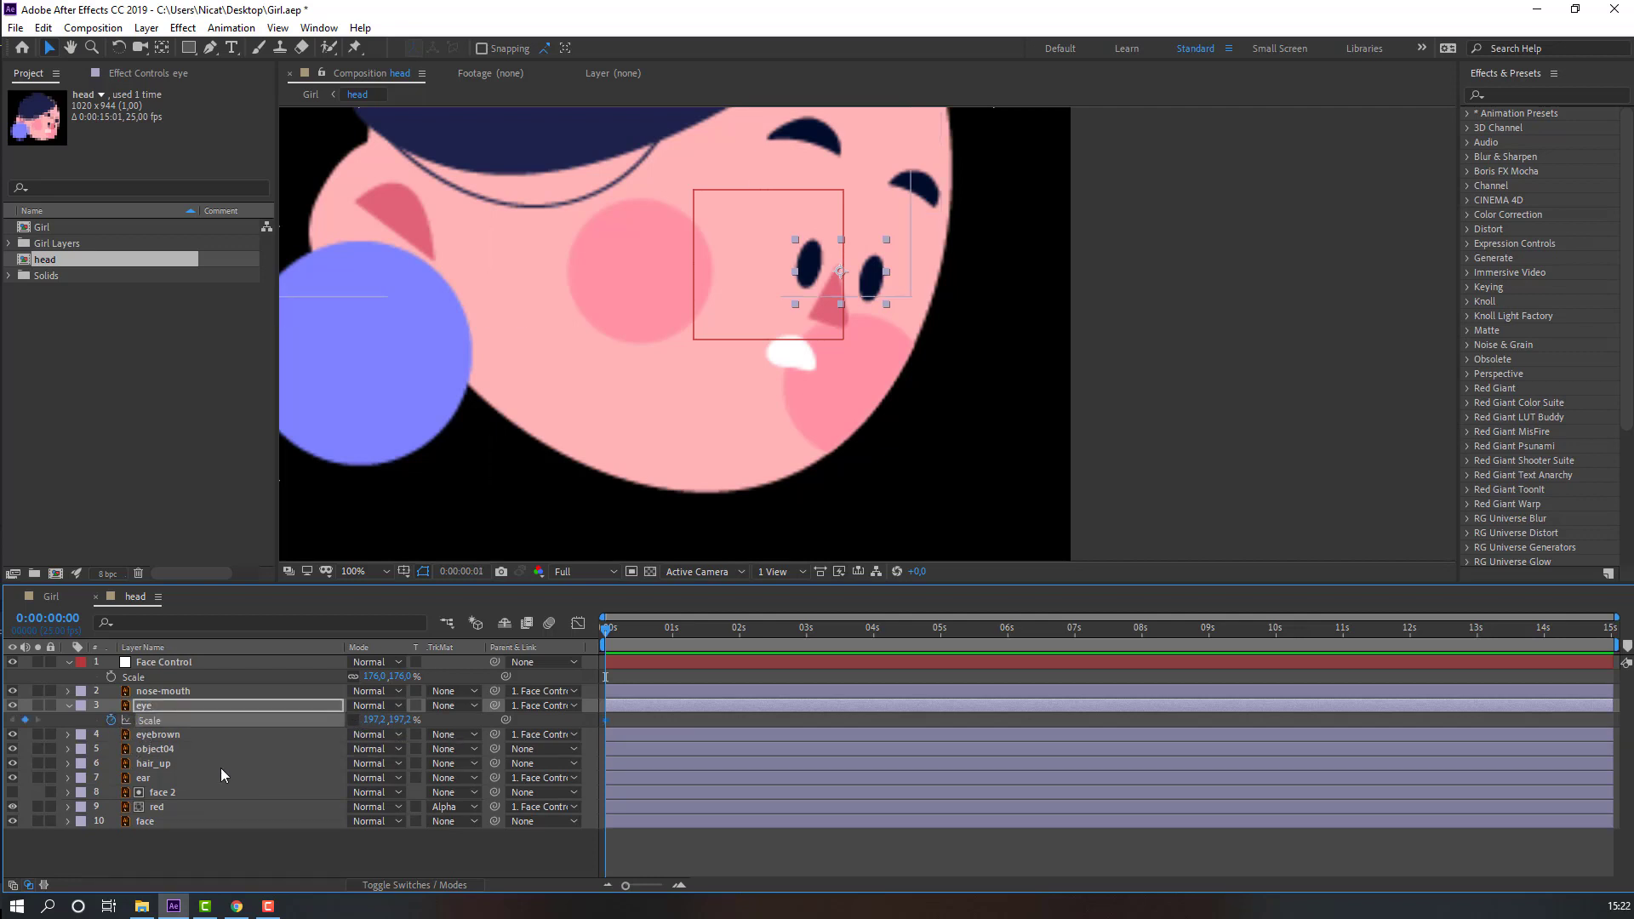
key("Page_Down")
key("Page_Down")
key("Page_Down")
left_click_drag(398, 720, 306, 732)
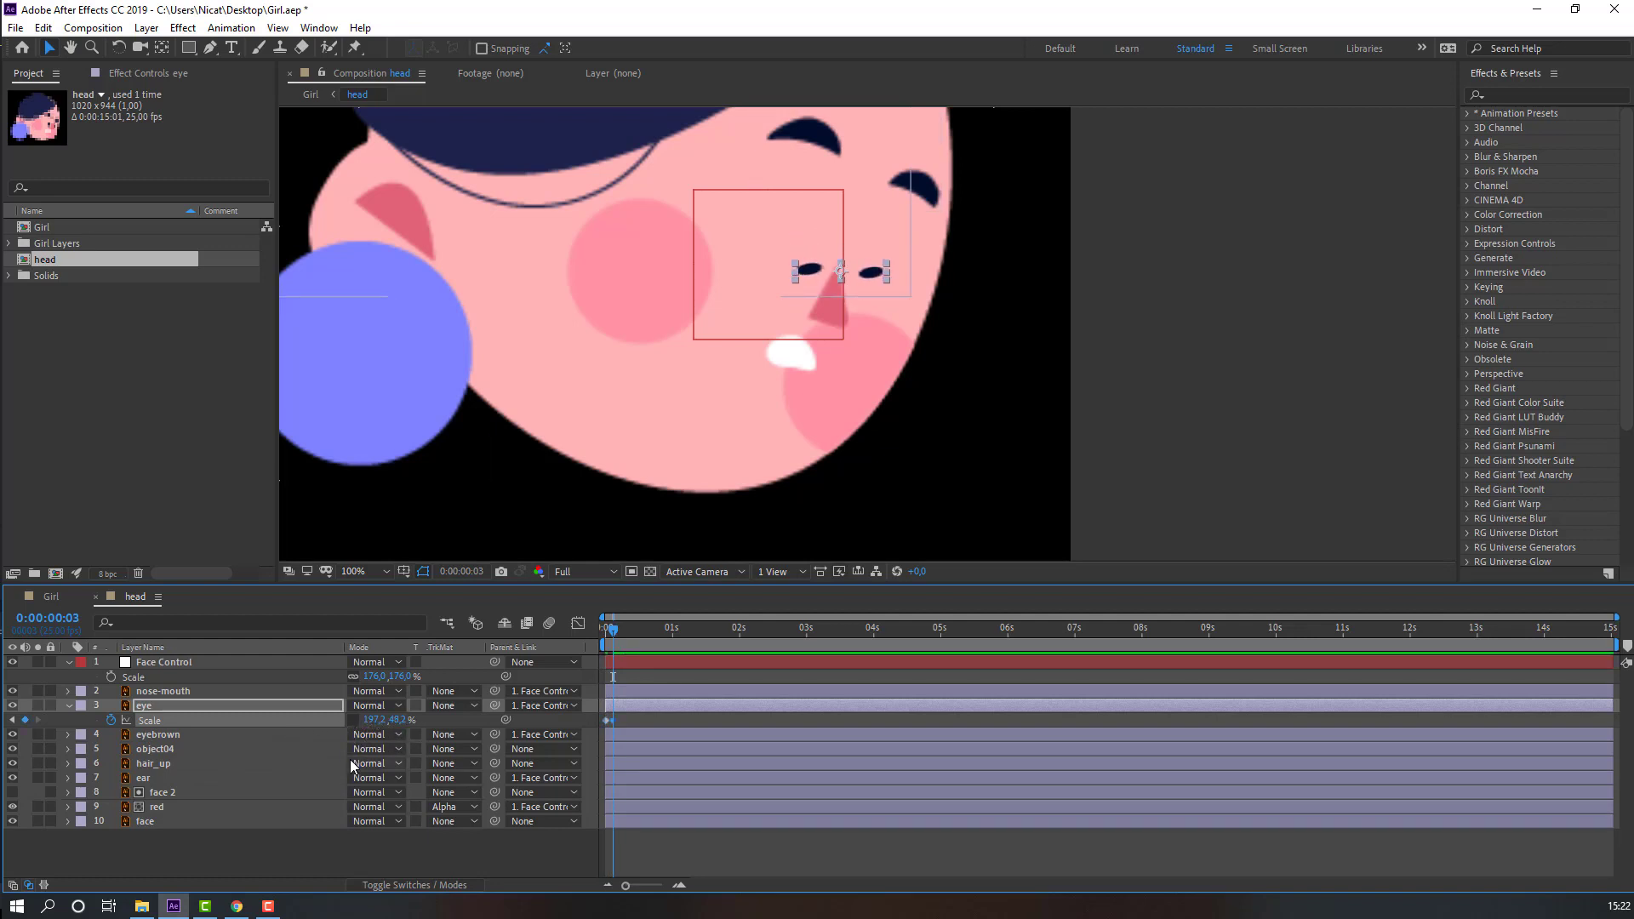
key("Page_Down")
key("Page_Down")
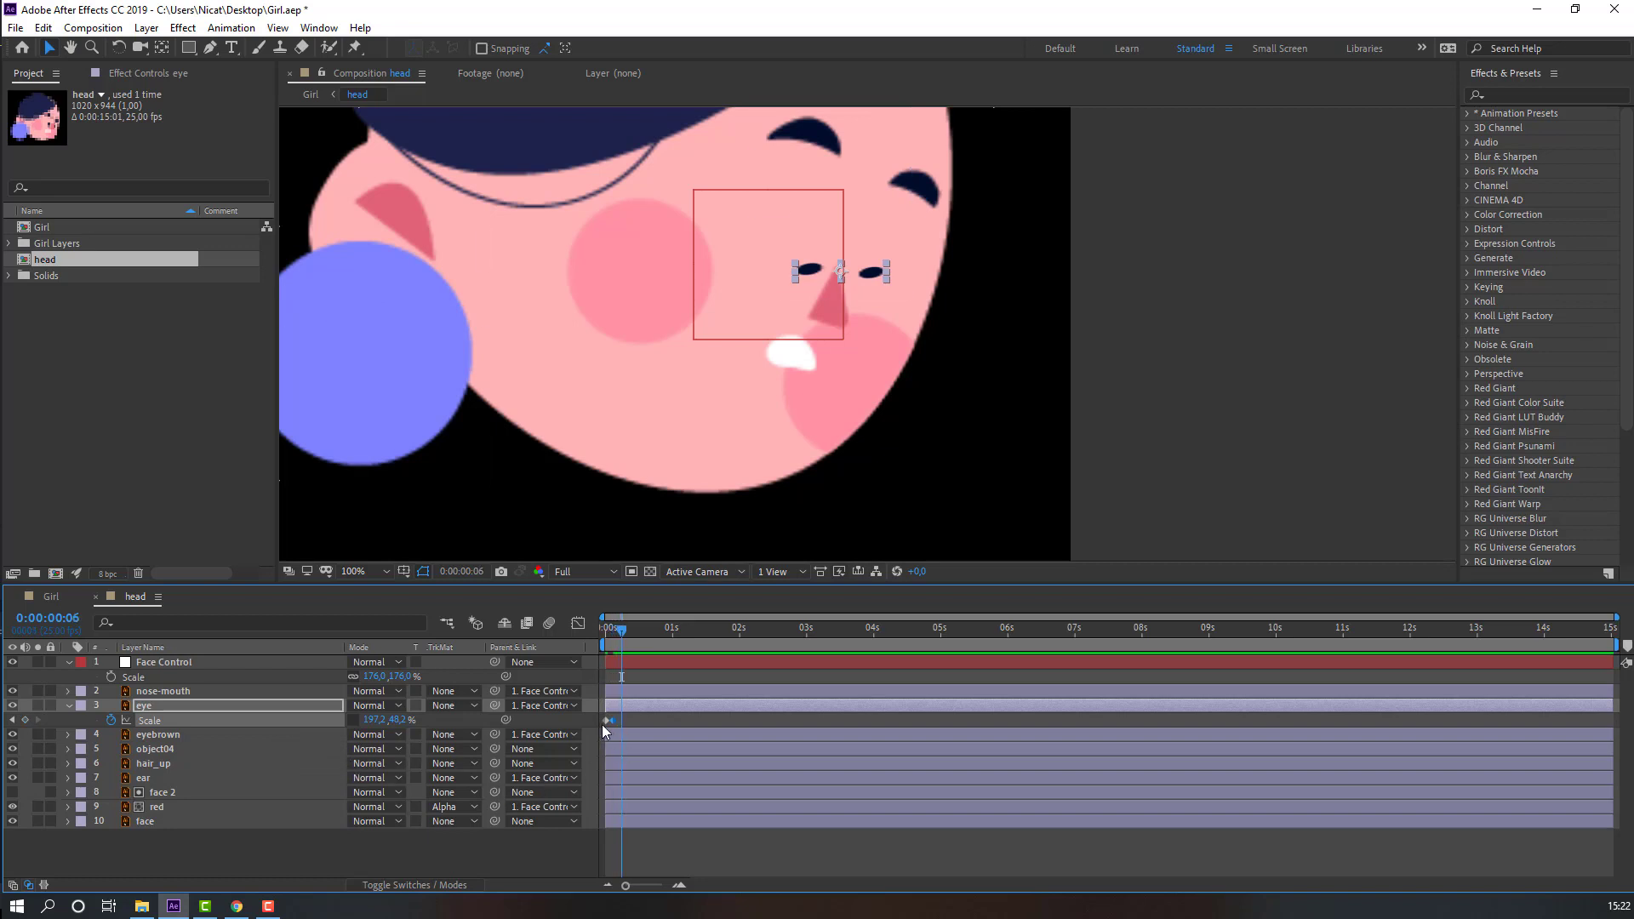
key("ctrl+v")
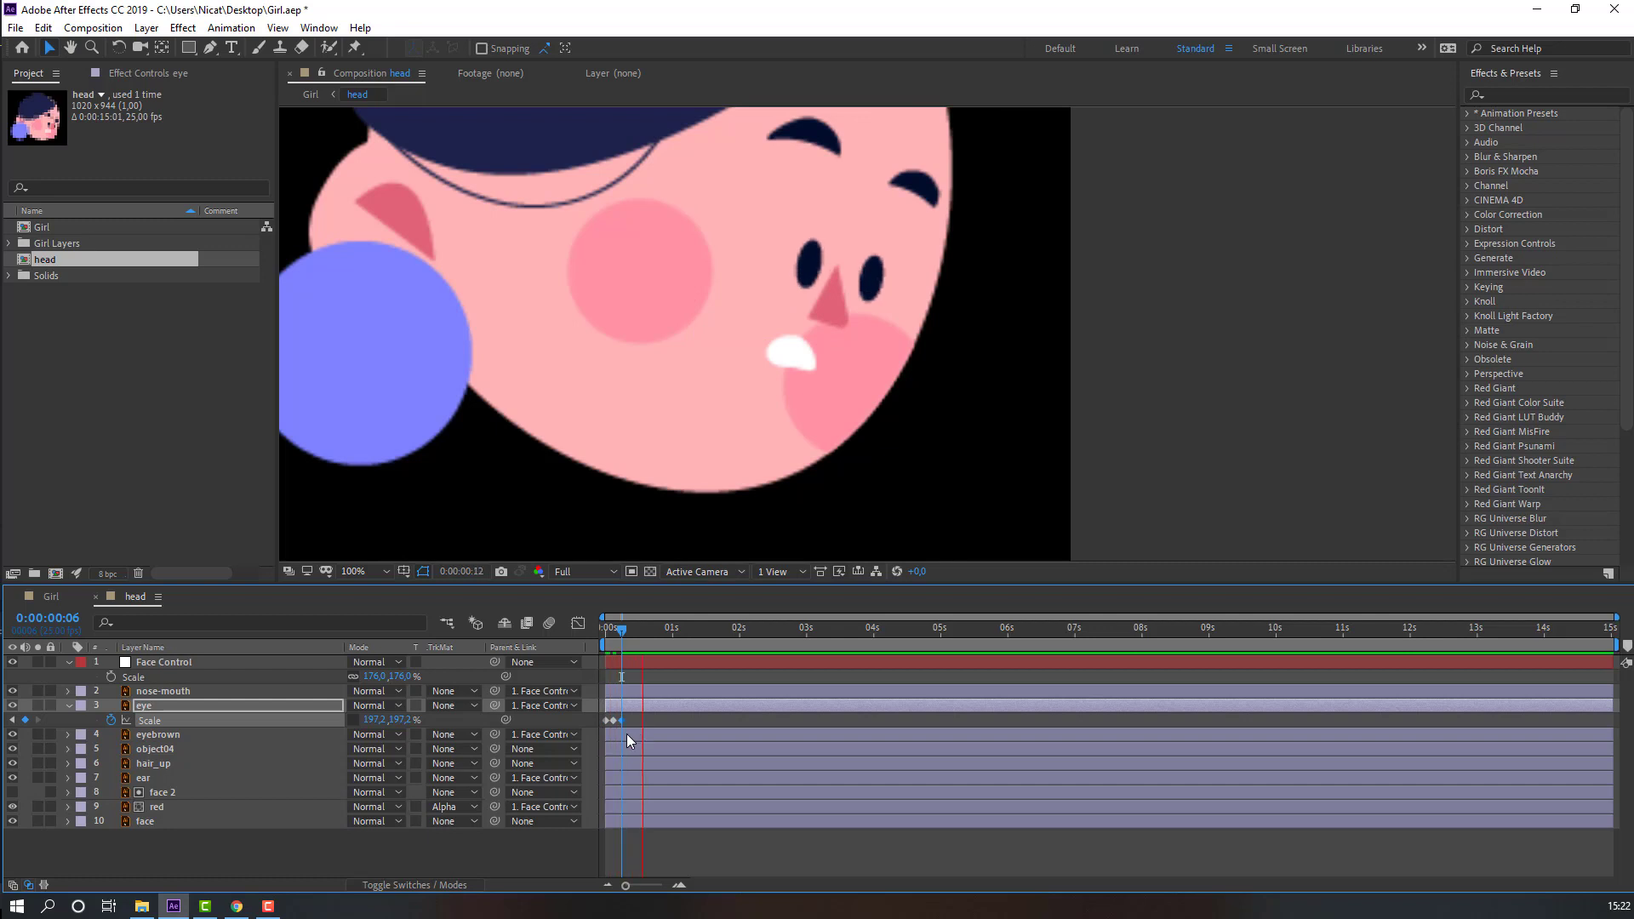
left_click_drag(585, 737, 605, 726)
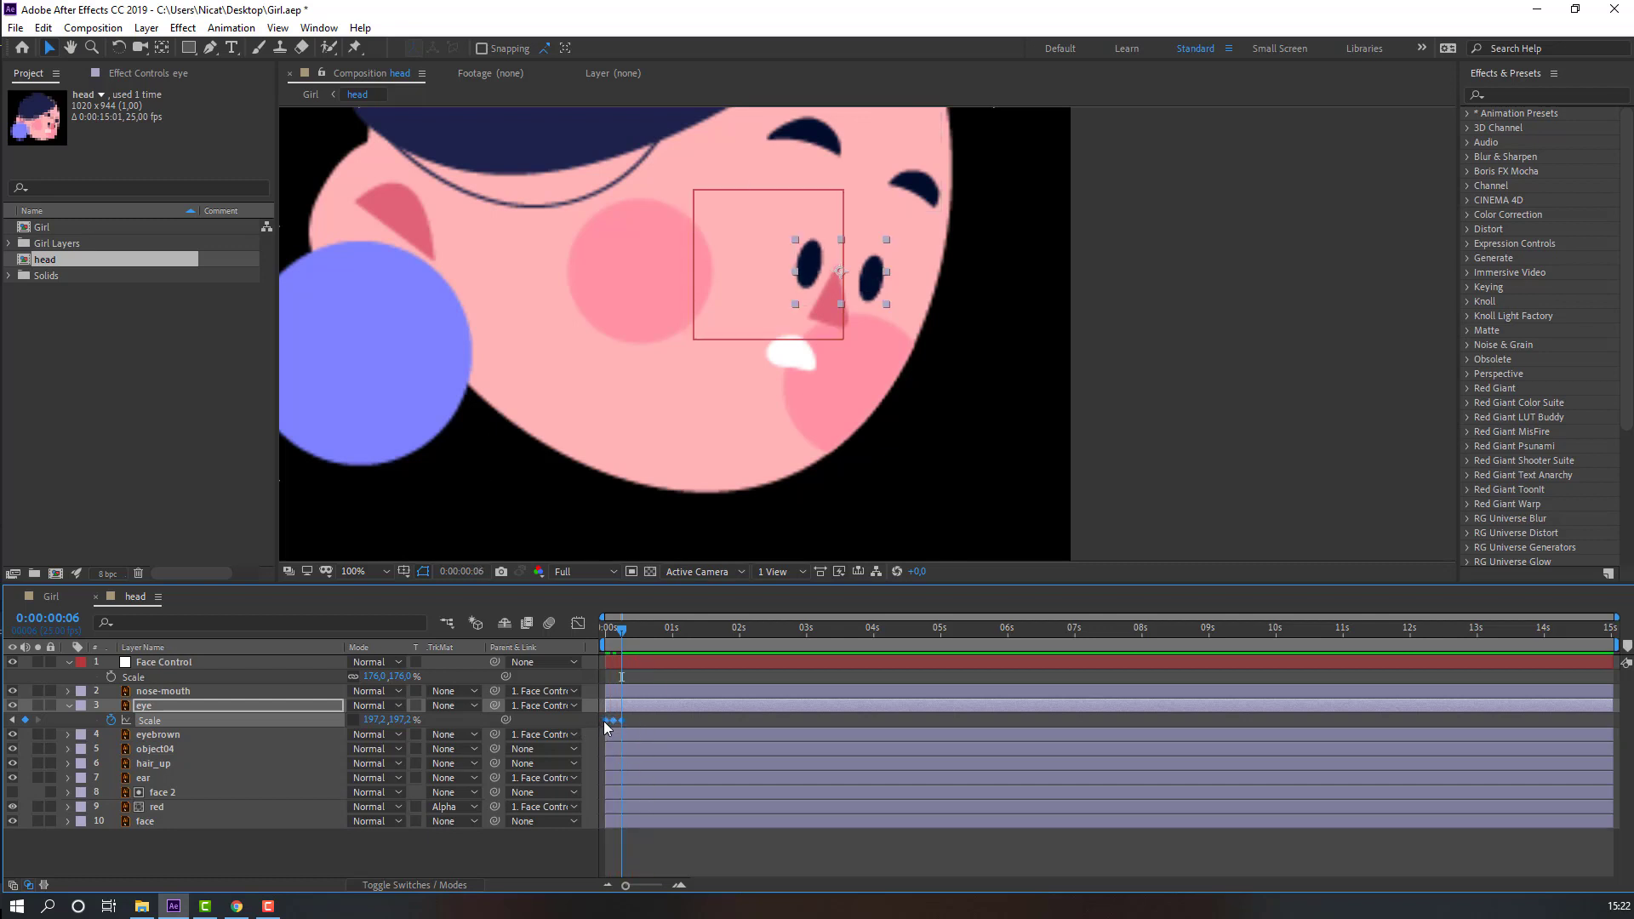
Apply Easy Ease to the eye's blink Scale keyframes
right_click(605, 727)
mouse_move(773, 708)
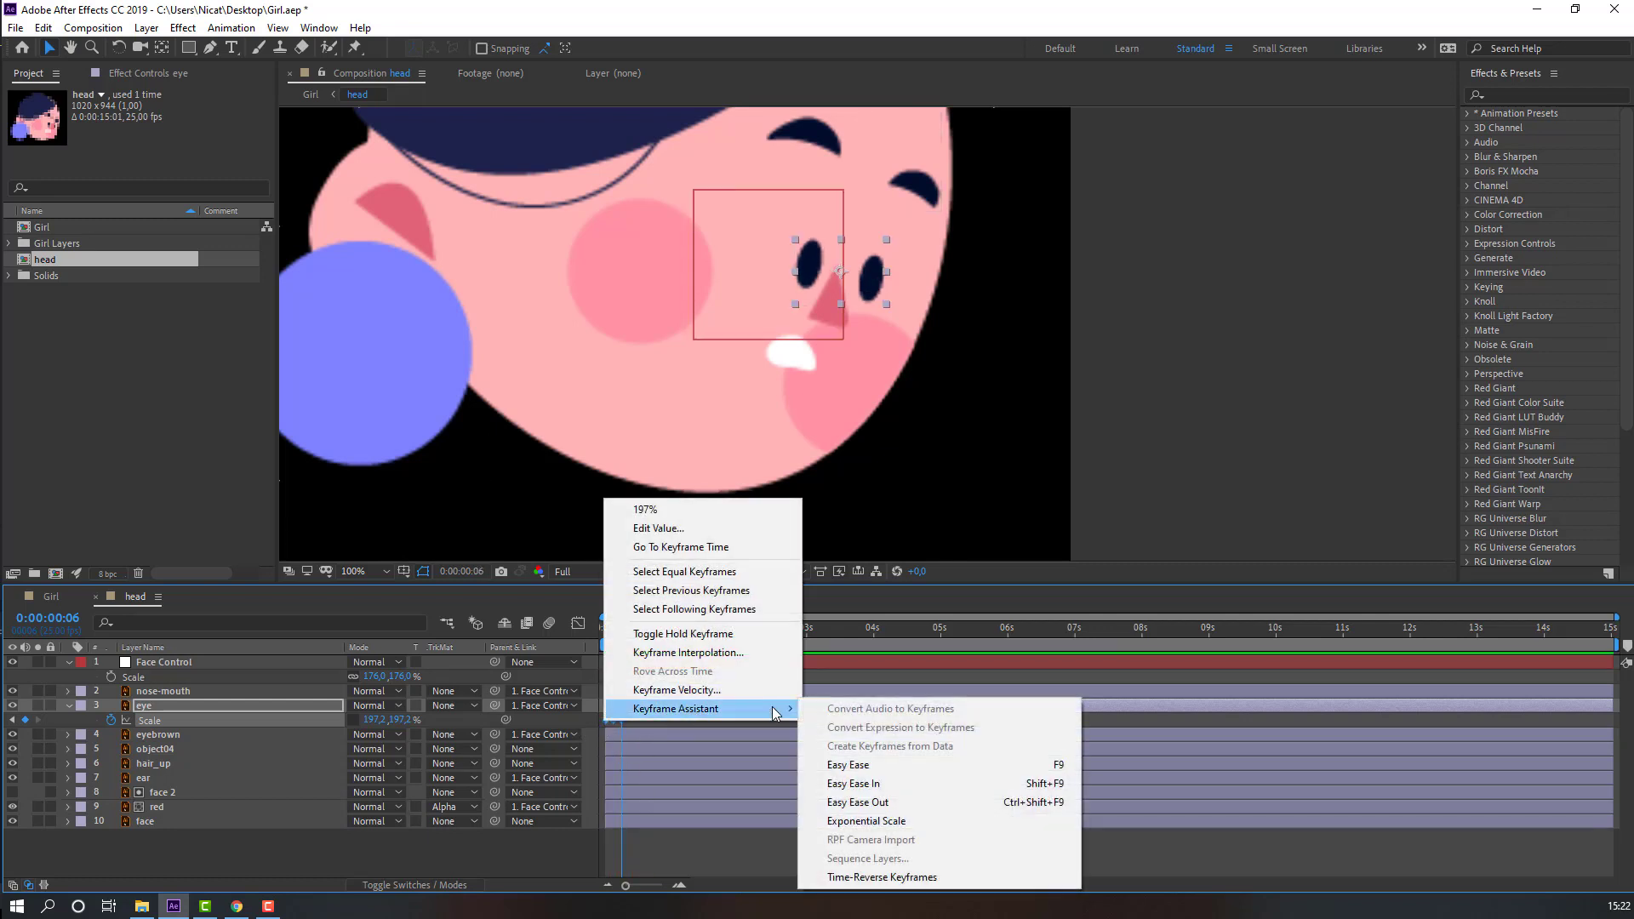
left_click(864, 765)
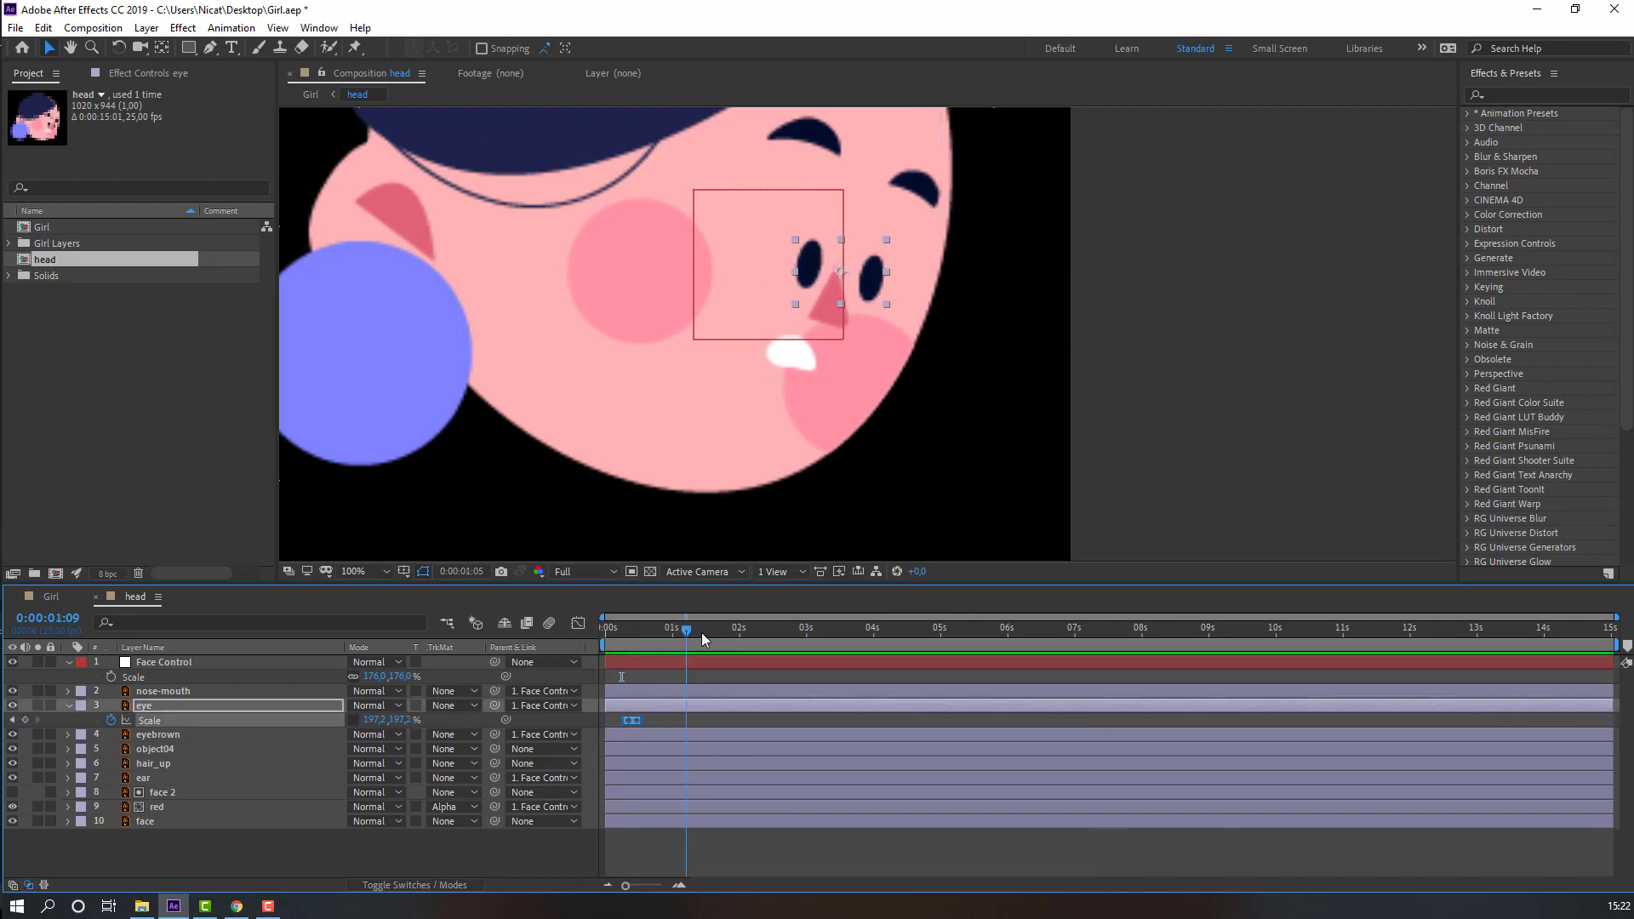
Paste the blink at several later times, including 6:13, and preview it
key("ctrl+v")
left_click_drag(760, 632, 814, 632)
key("ctrl+v")
left_click(934, 630)
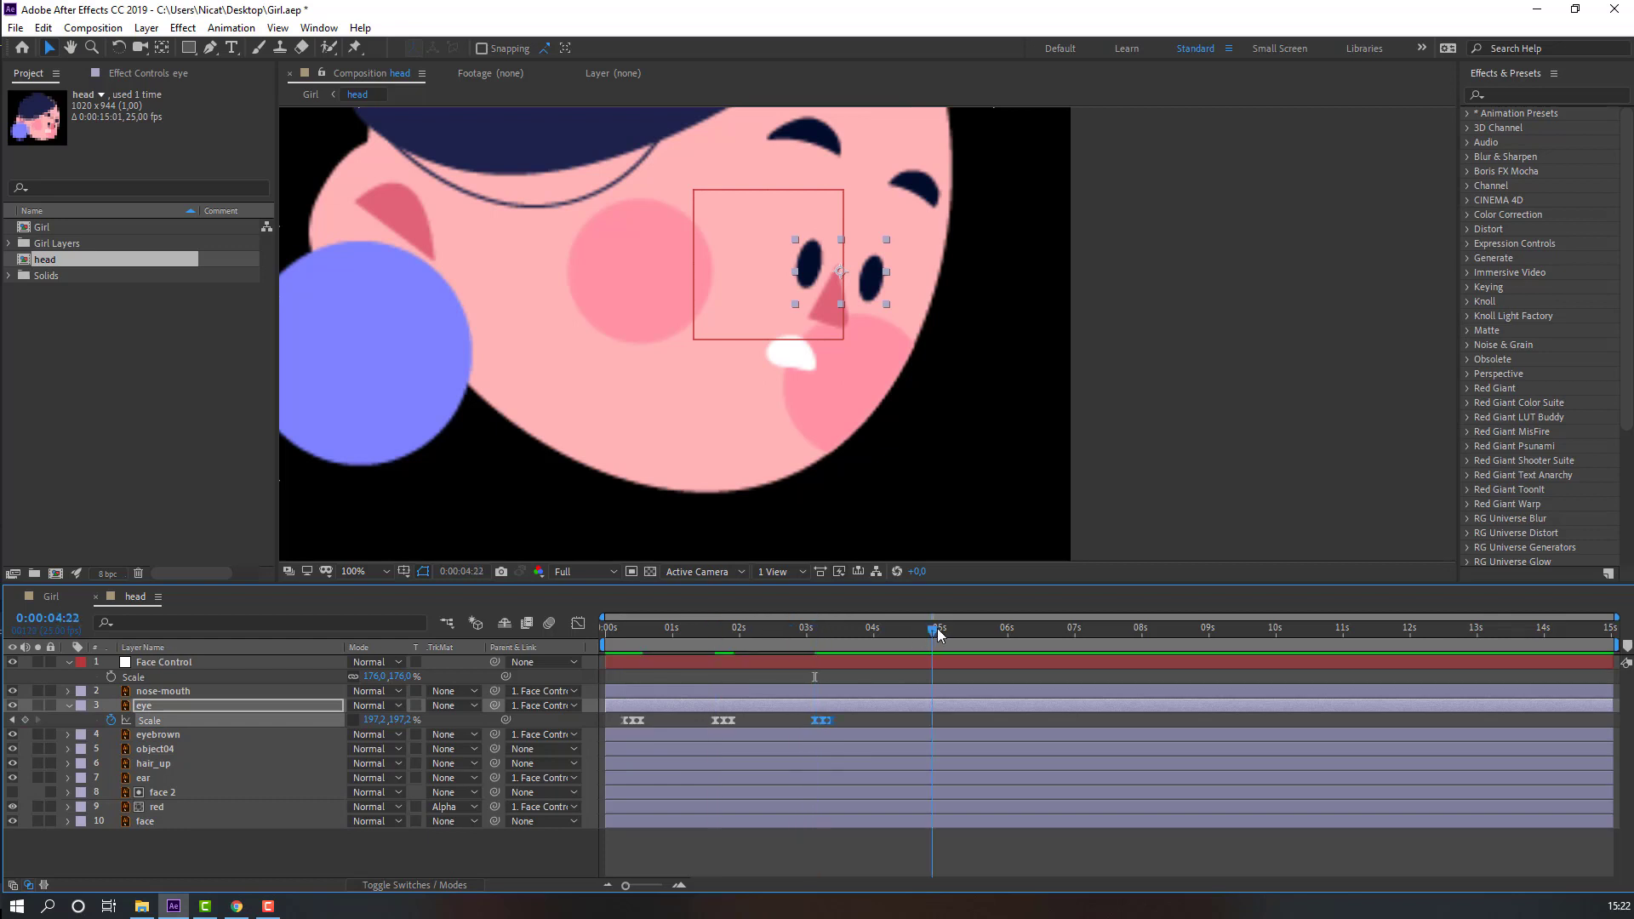
left_click(1042, 630)
key("ctrl+v")
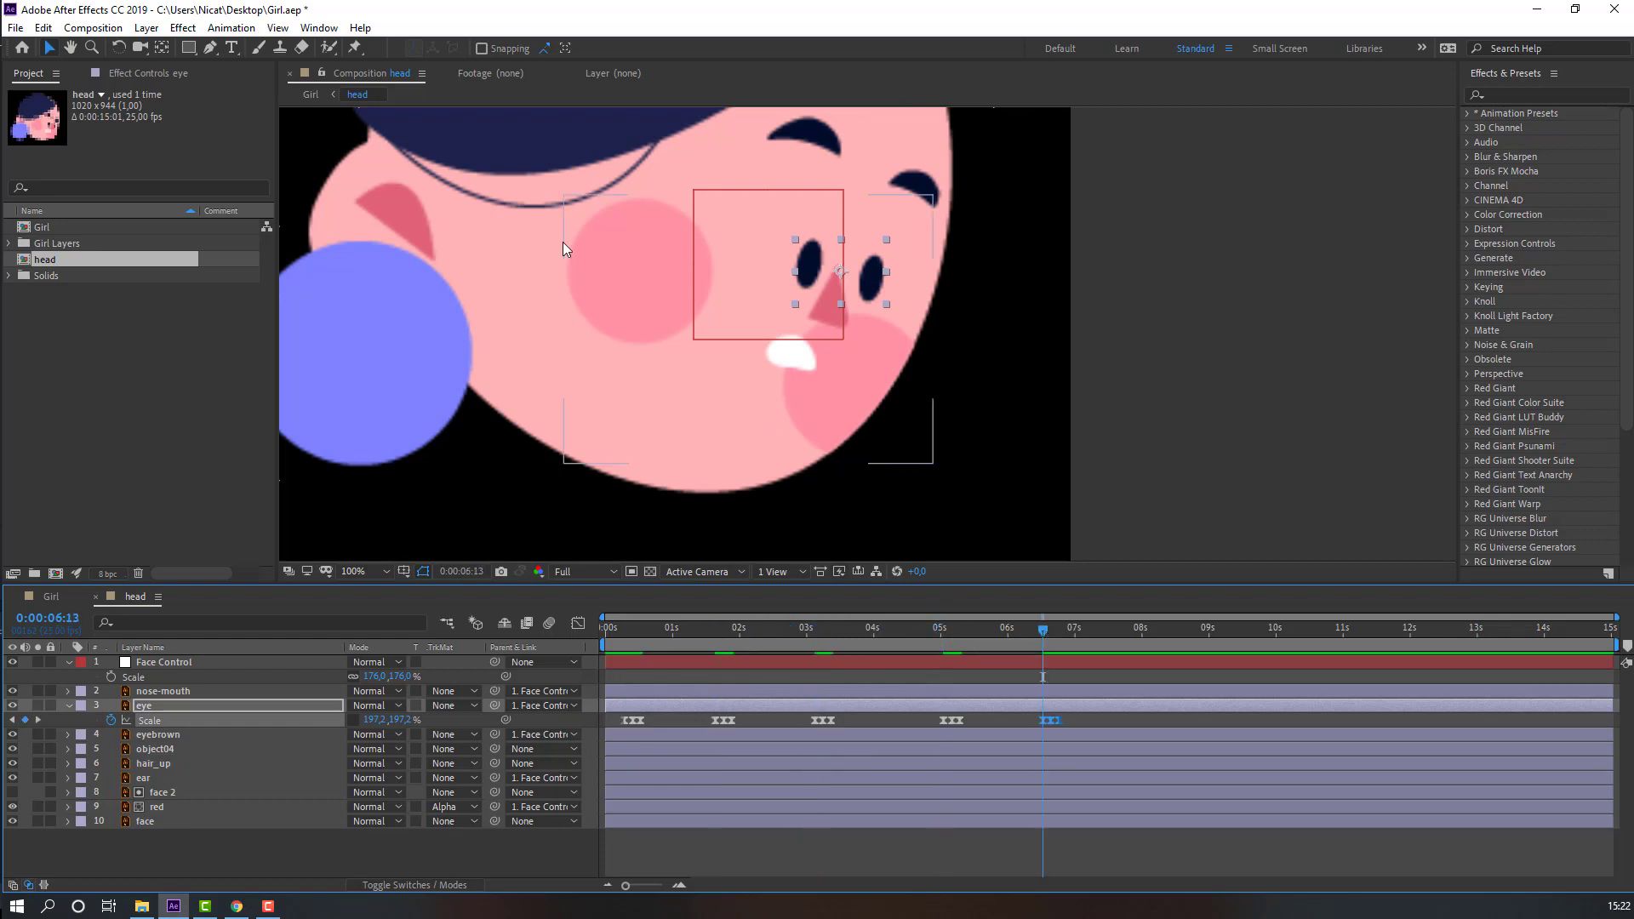
scroll(564, 241, "down", 2)
scroll(471, 359, "down", 2)
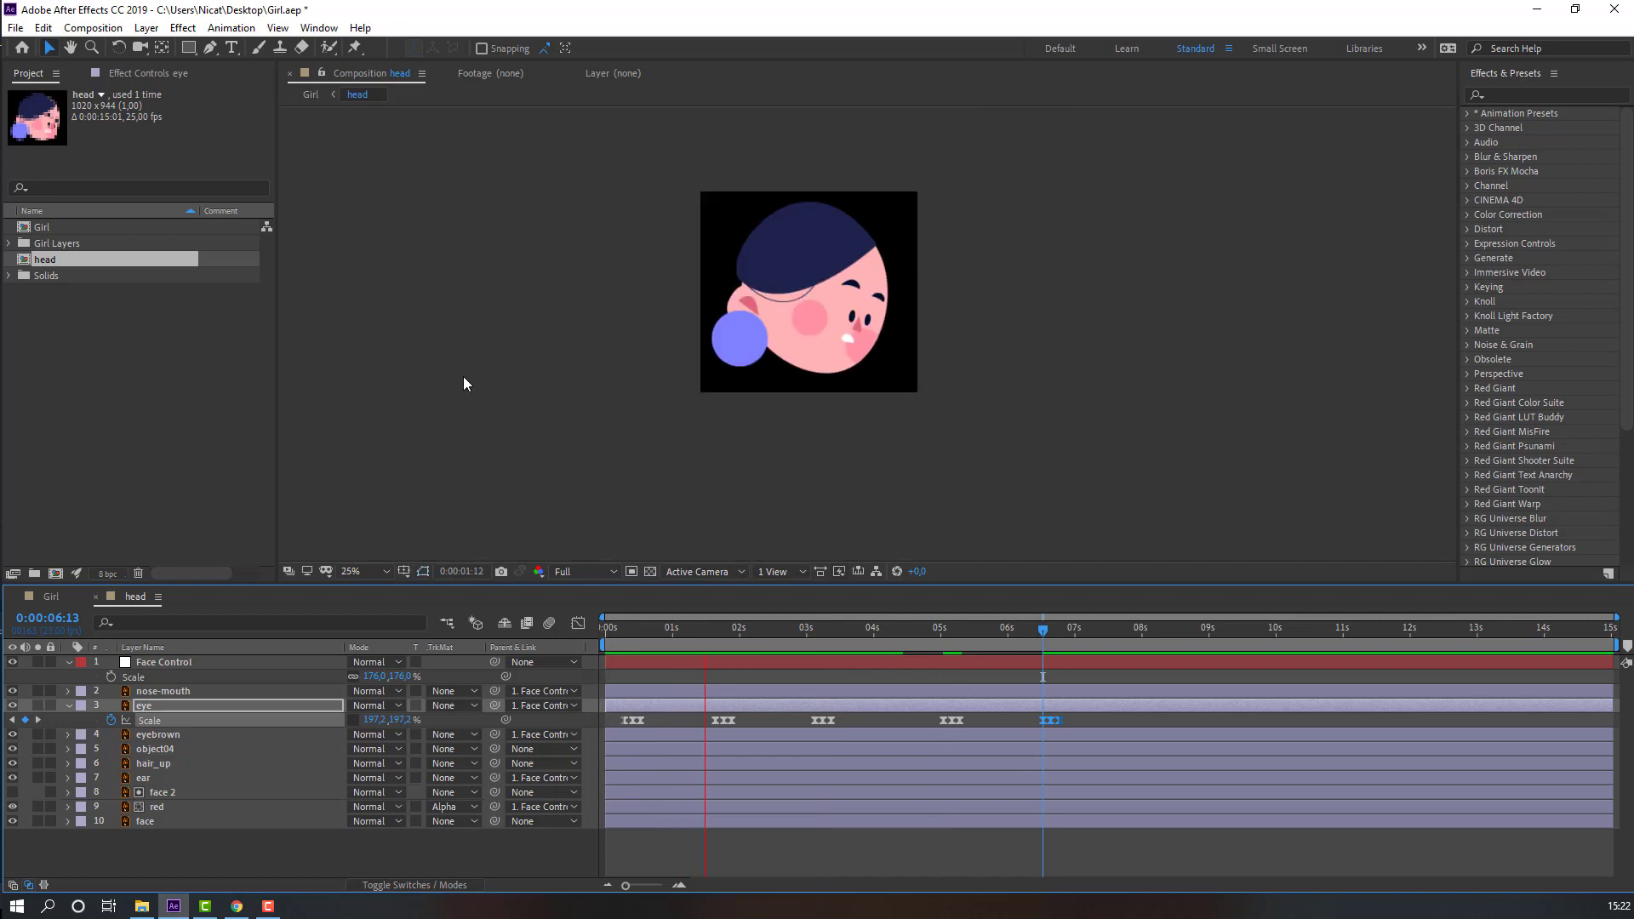
scroll(449, 380, "up", 2)
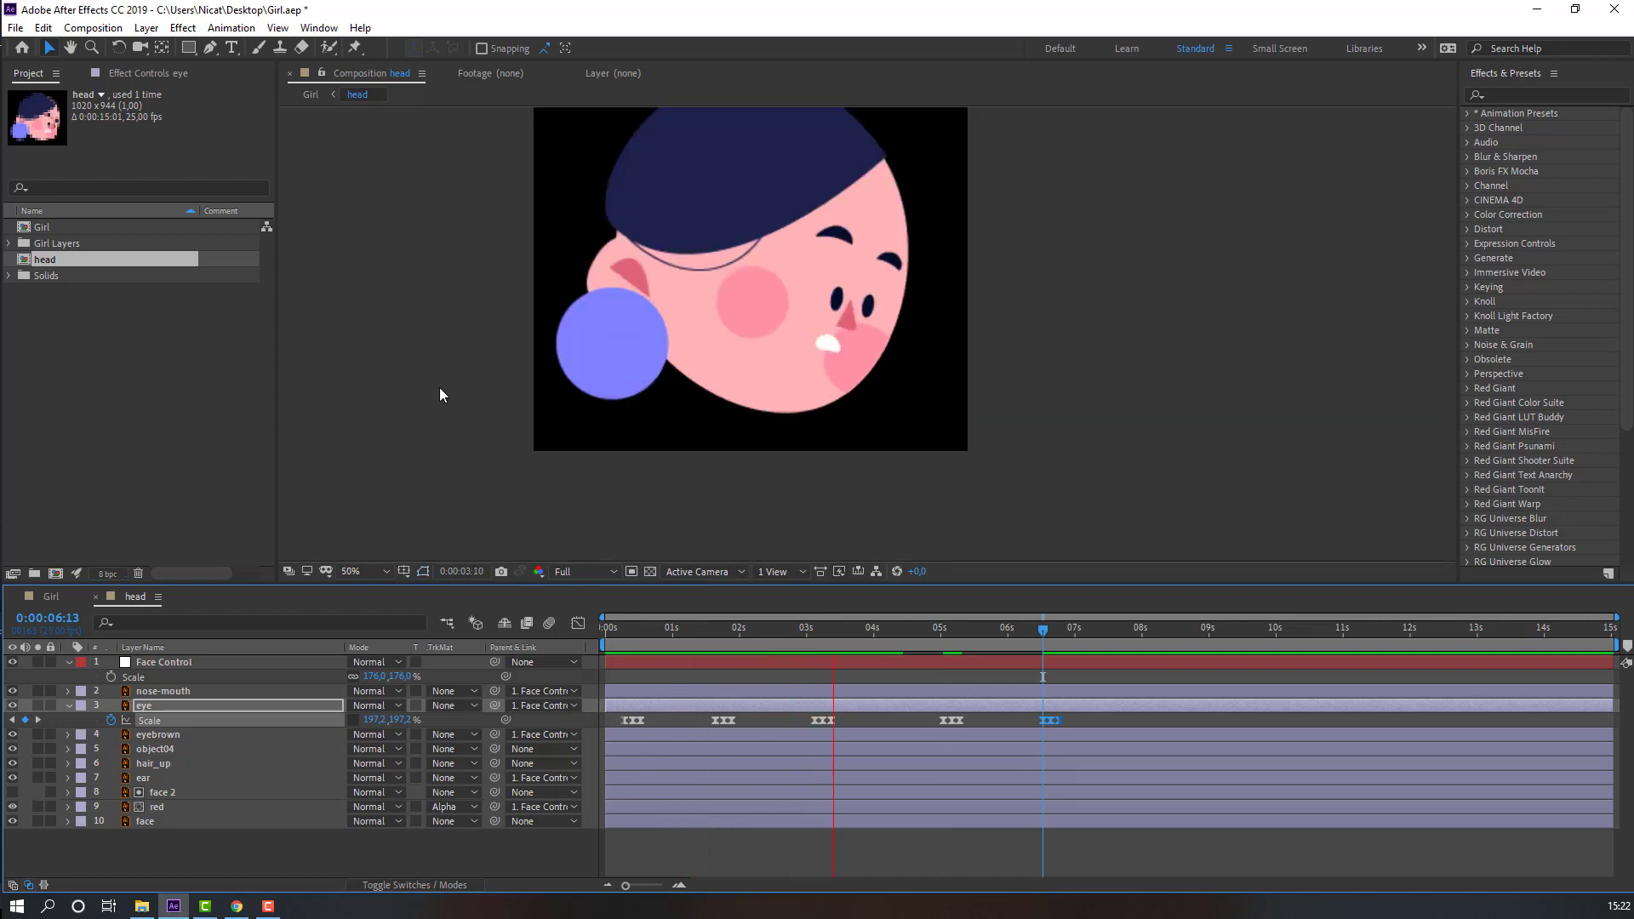
key("Home")
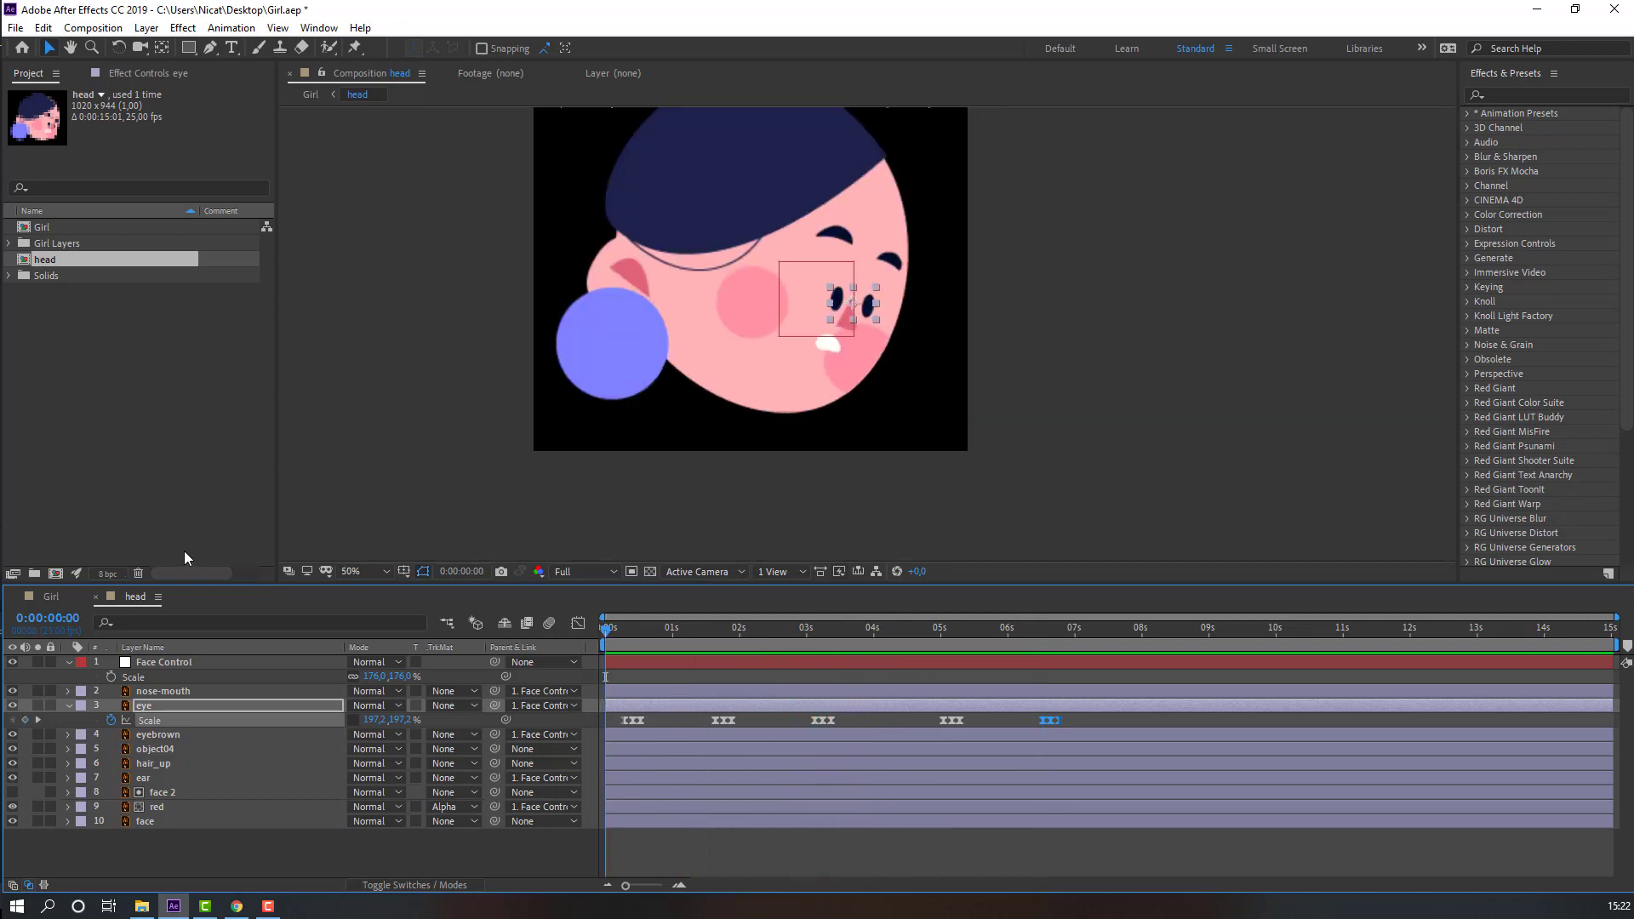
In the Girl composition, select the arm layers 111, 11 and 1
left_click(42, 597)
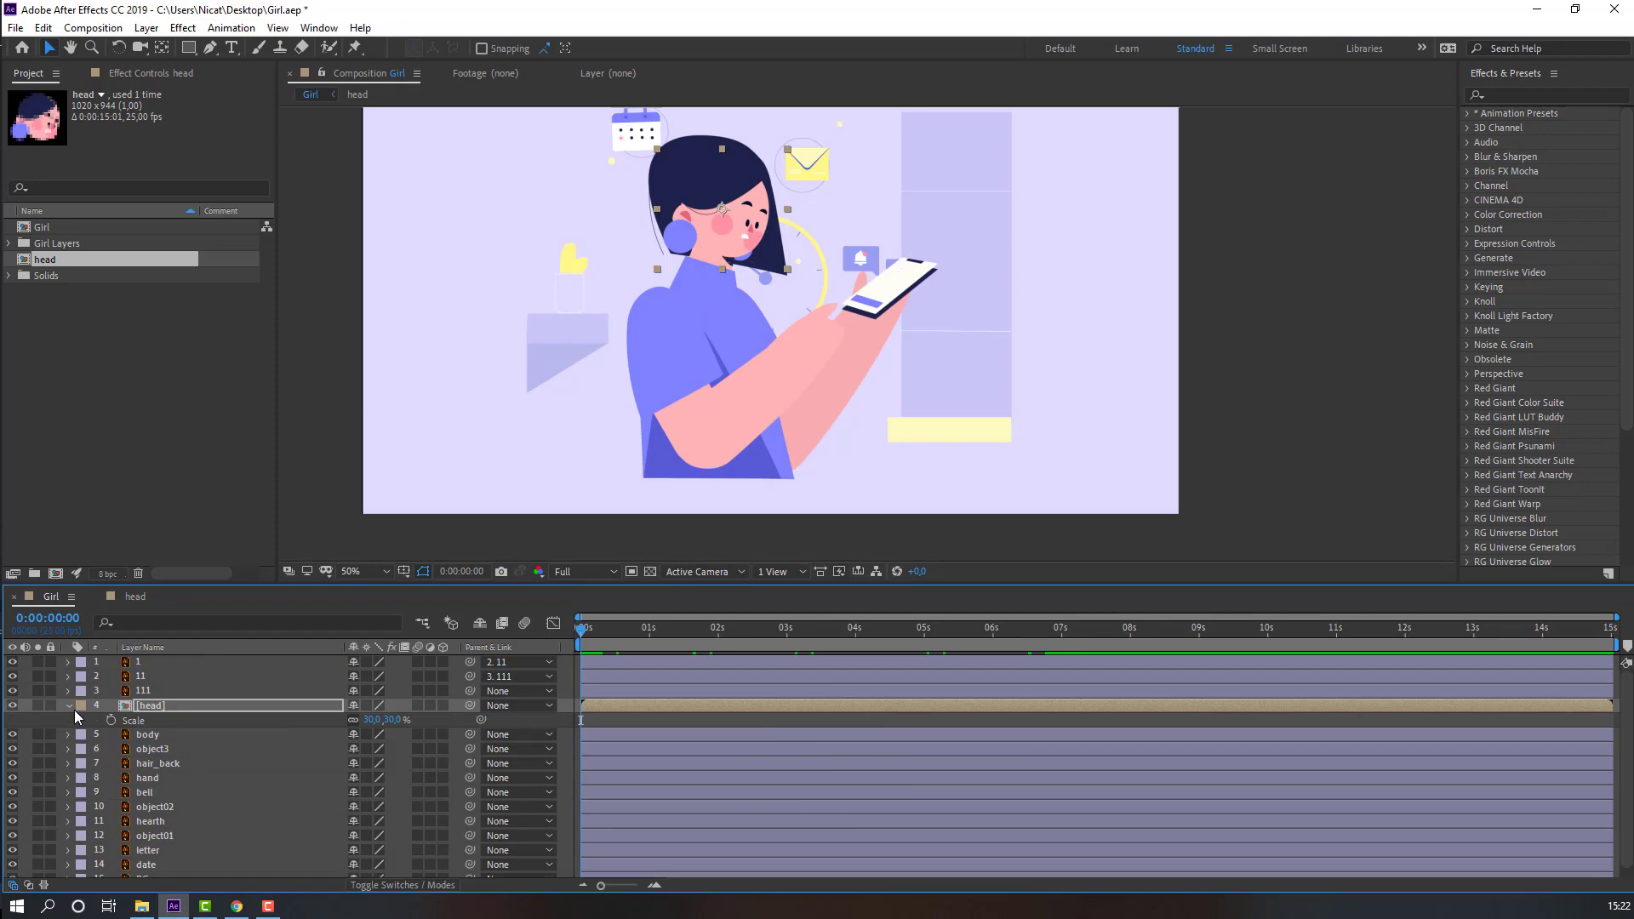
left_click(69, 706)
left_click(146, 689)
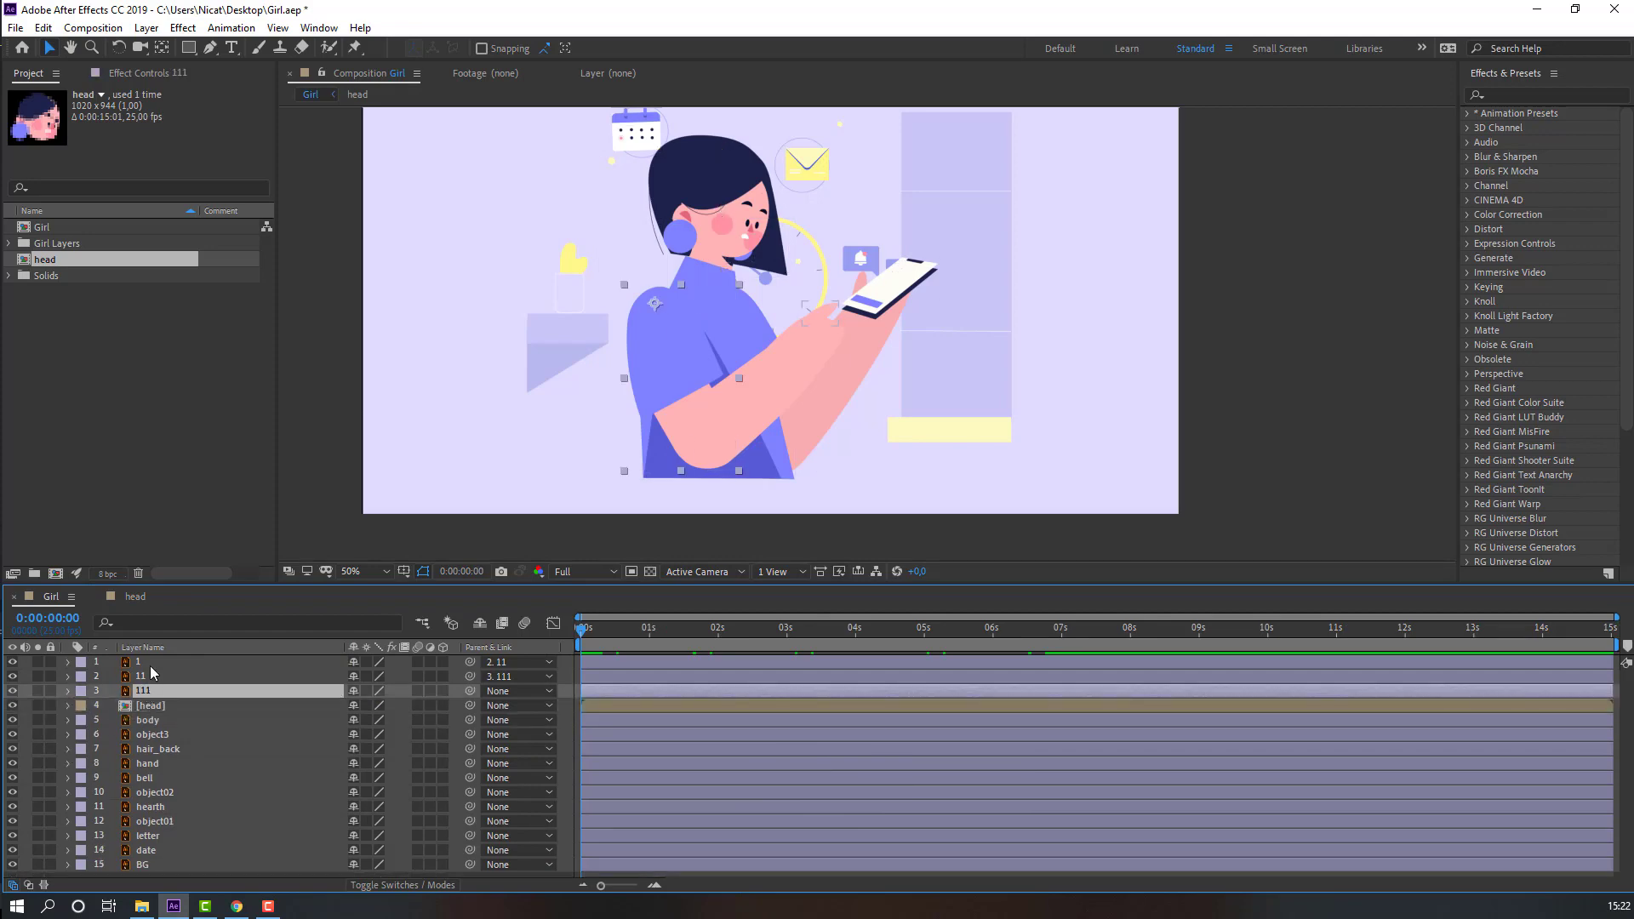
left_click(153, 663, "shift")
Auto-rig the selected arm layers with IK using Duik Bassel.2's Rigging tools
left_click(320, 28)
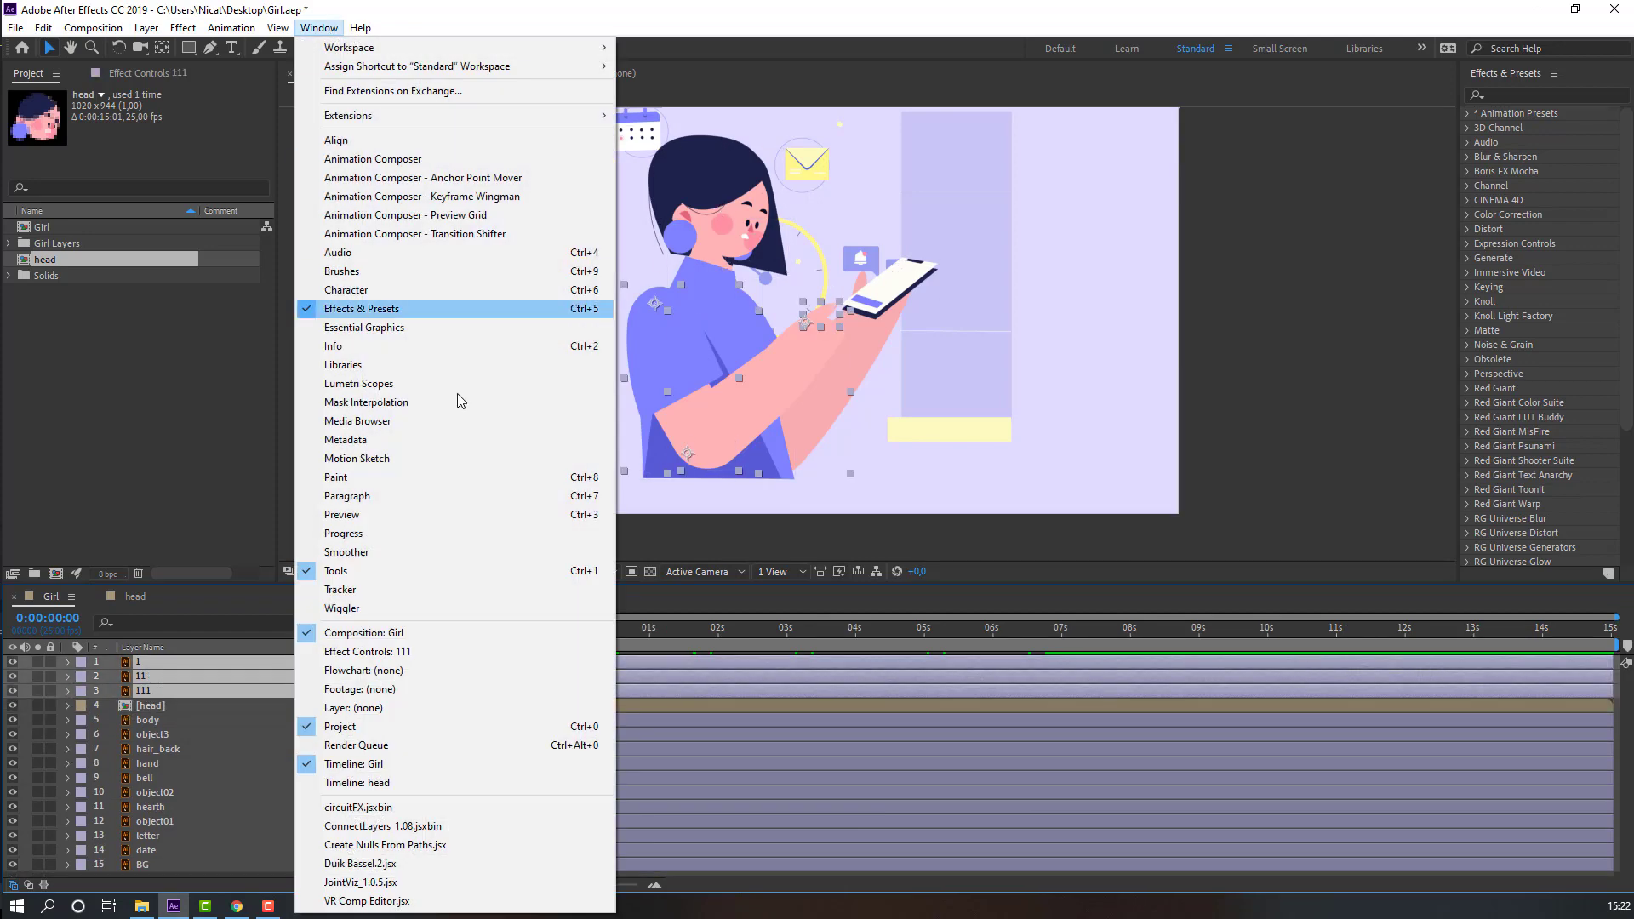
left_click(375, 865)
left_click_drag(1396, 205, 1244, 205)
left_click(1230, 252)
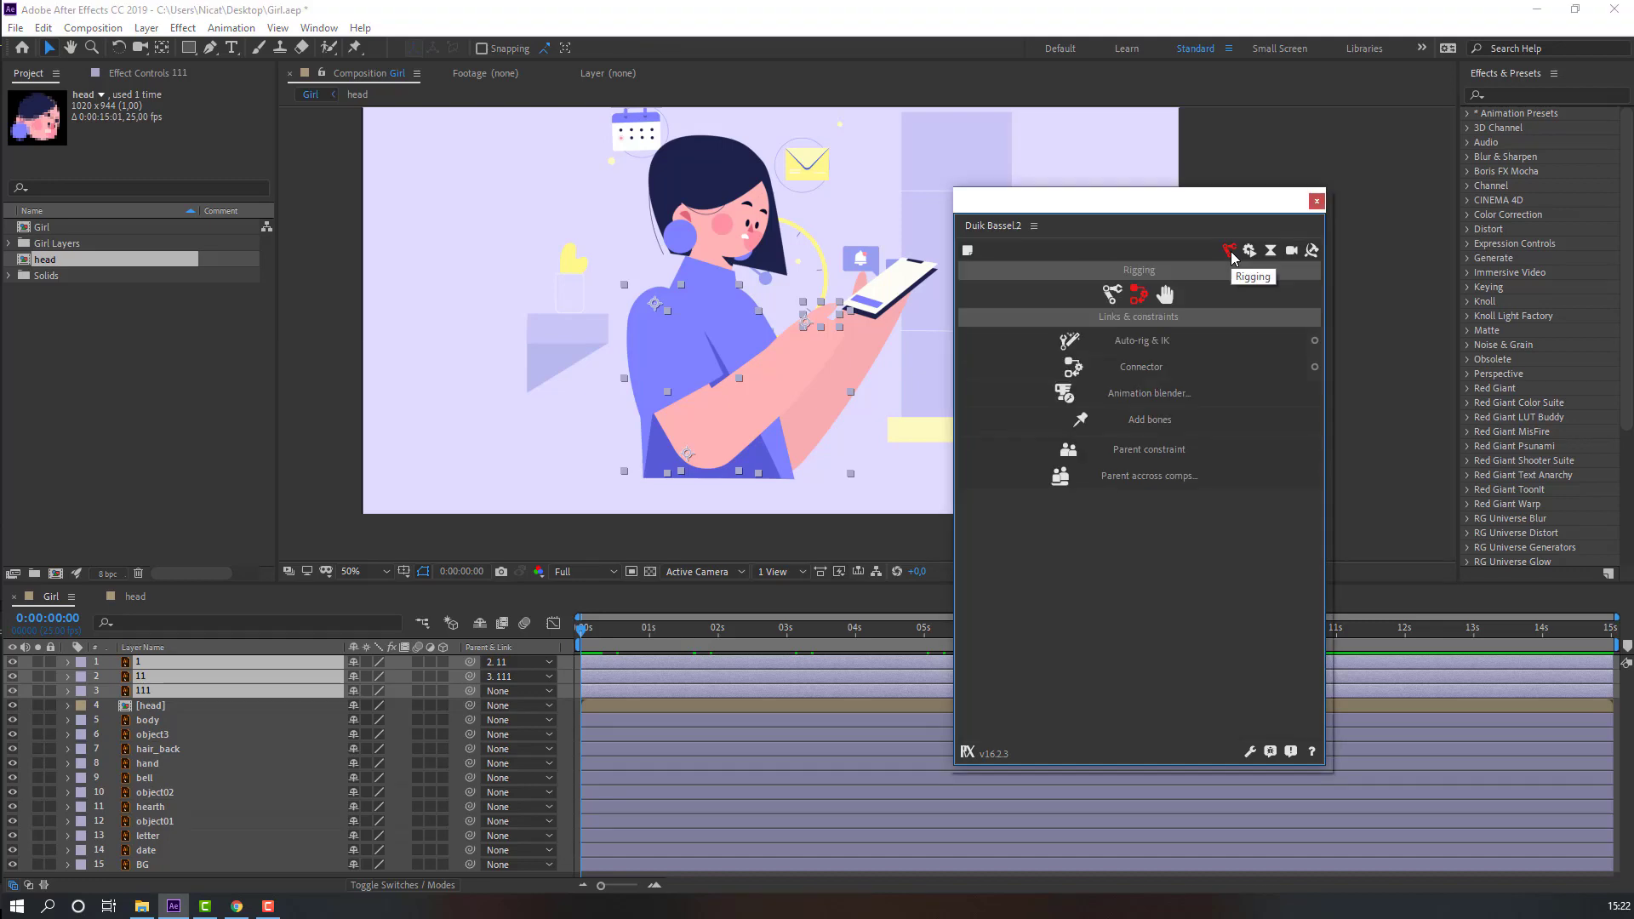
left_click(1159, 345)
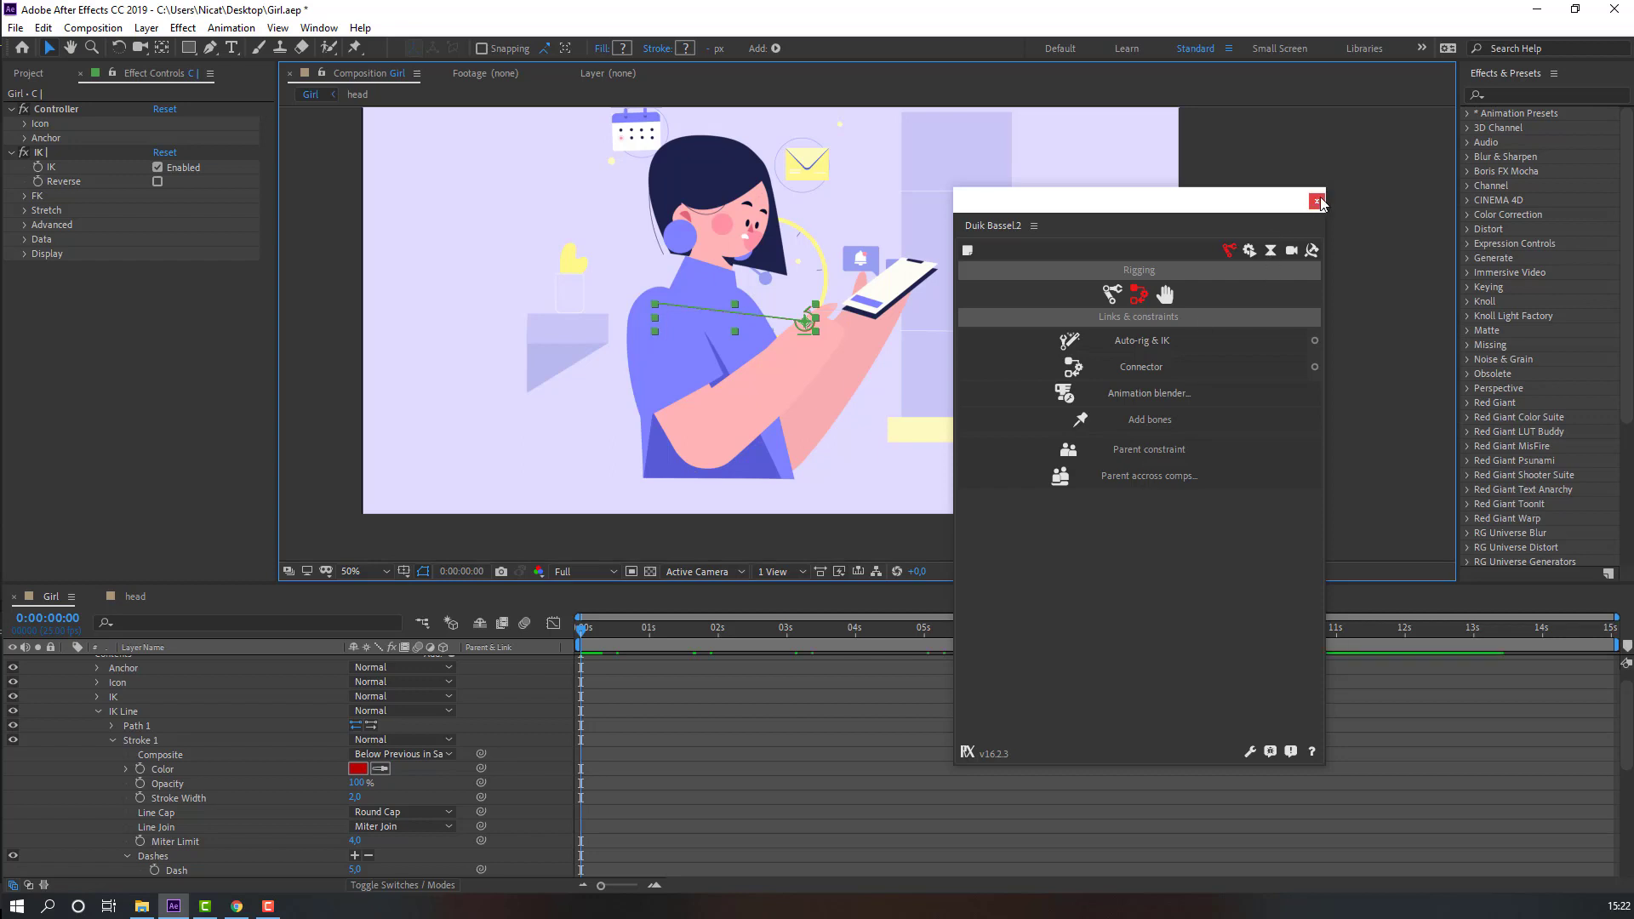
Close Duik, set a Position keyframe on controller C, and pull the hand lower
left_click(1317, 202)
scroll(228, 738, "up", 1)
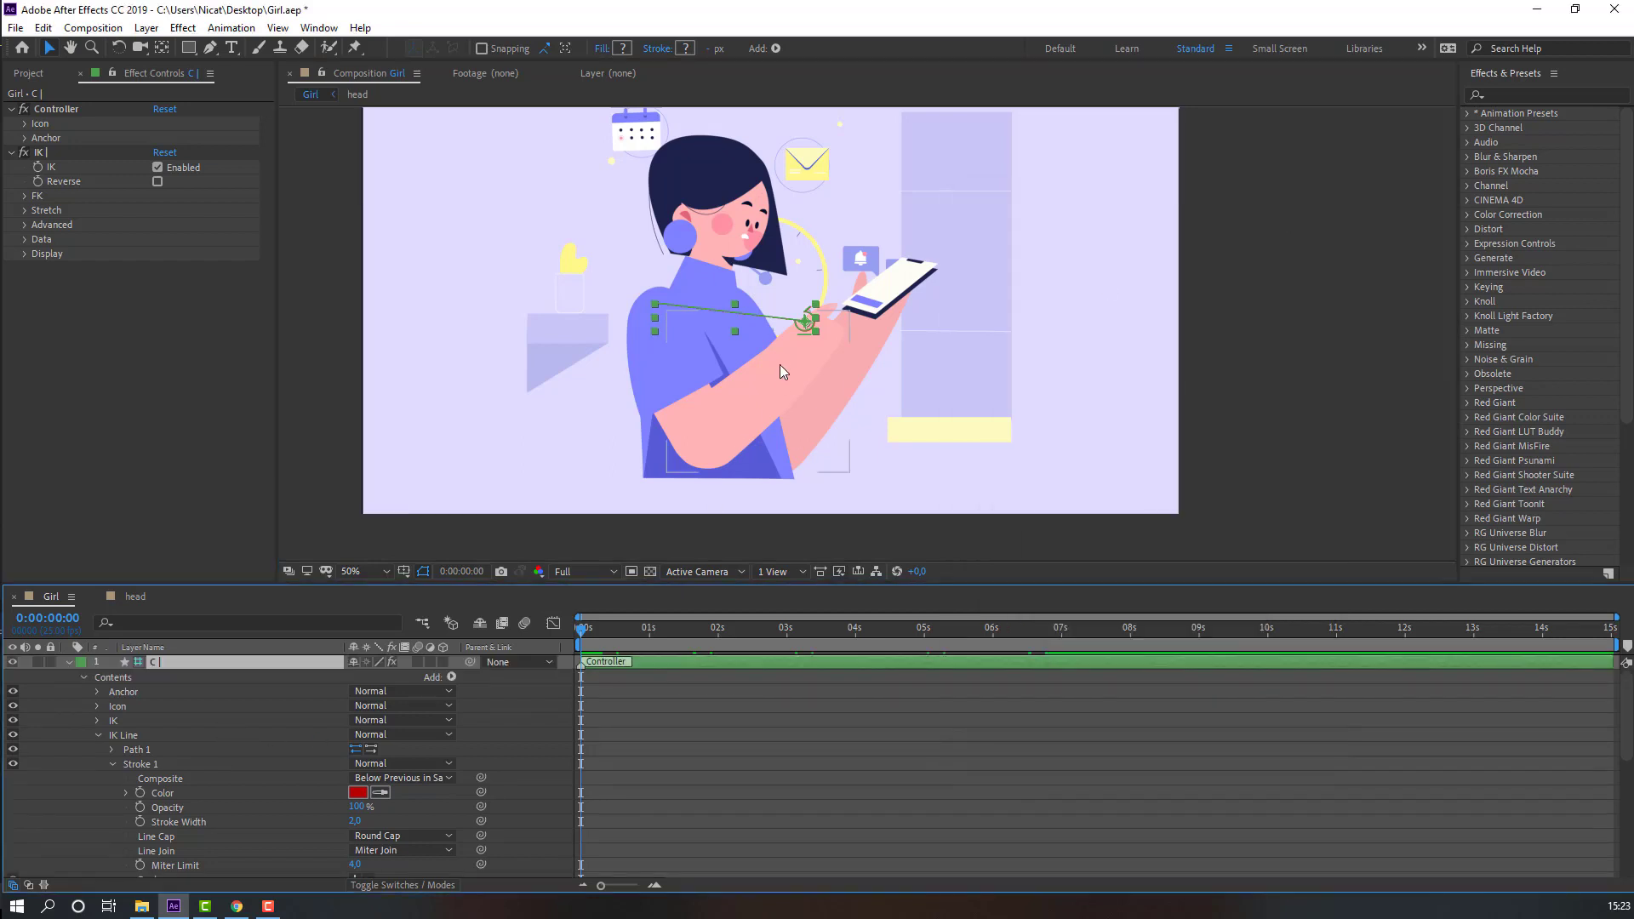
mouse_move(806, 327)
left_mouse_down()
mouse_move(779, 362)
mouse_move(804, 323)
left_mouse_up()
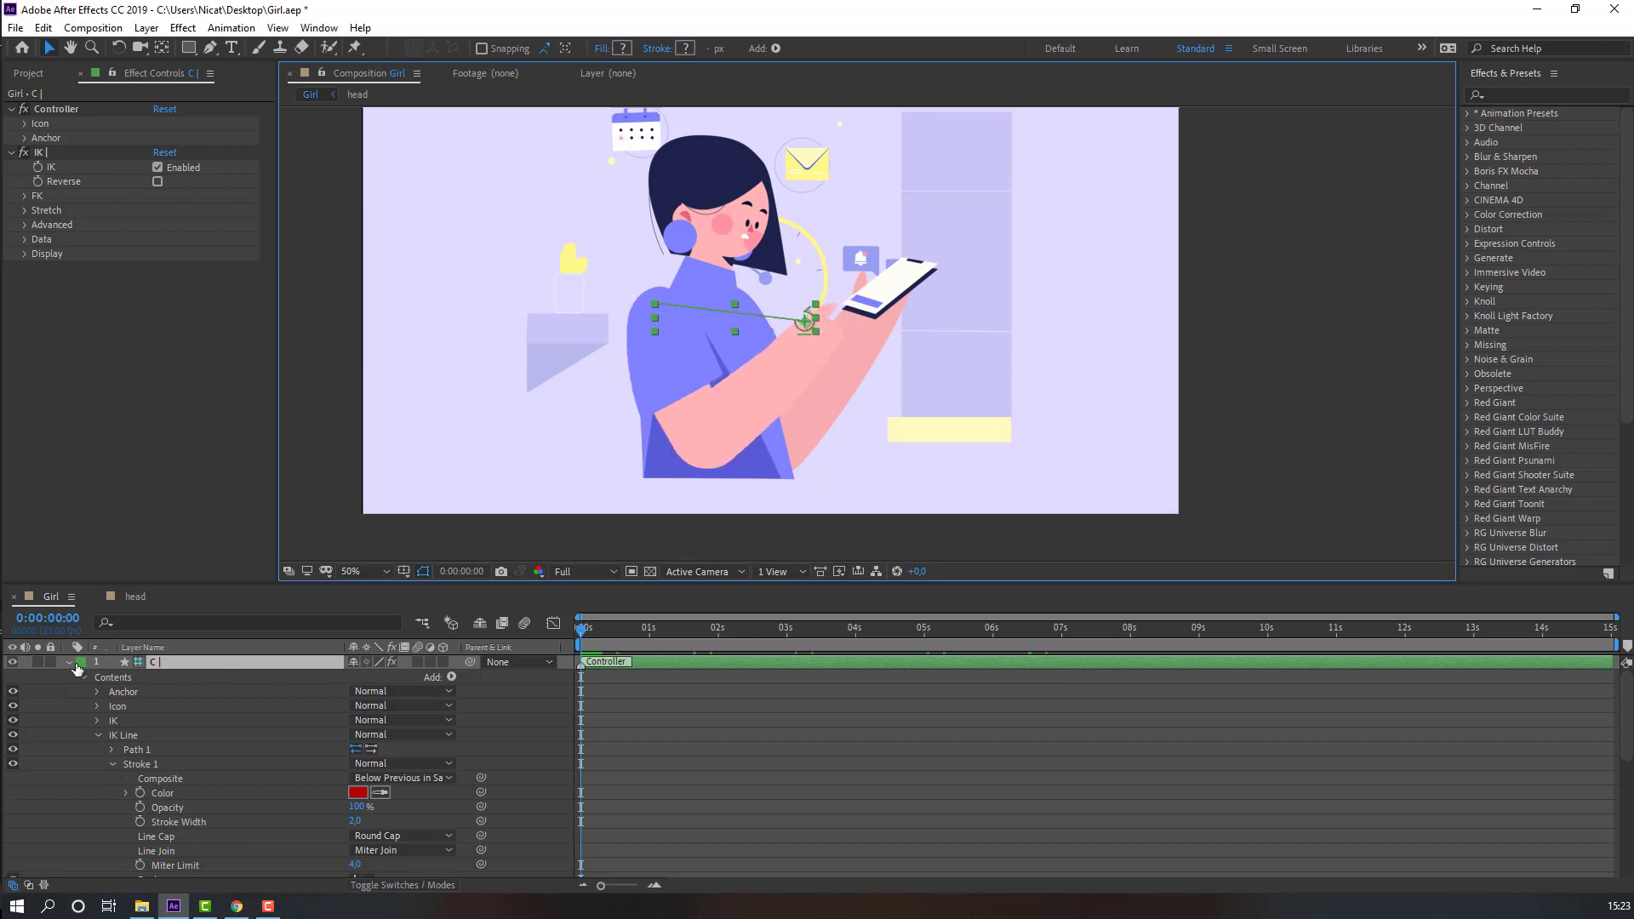
key("ctrl+grave")
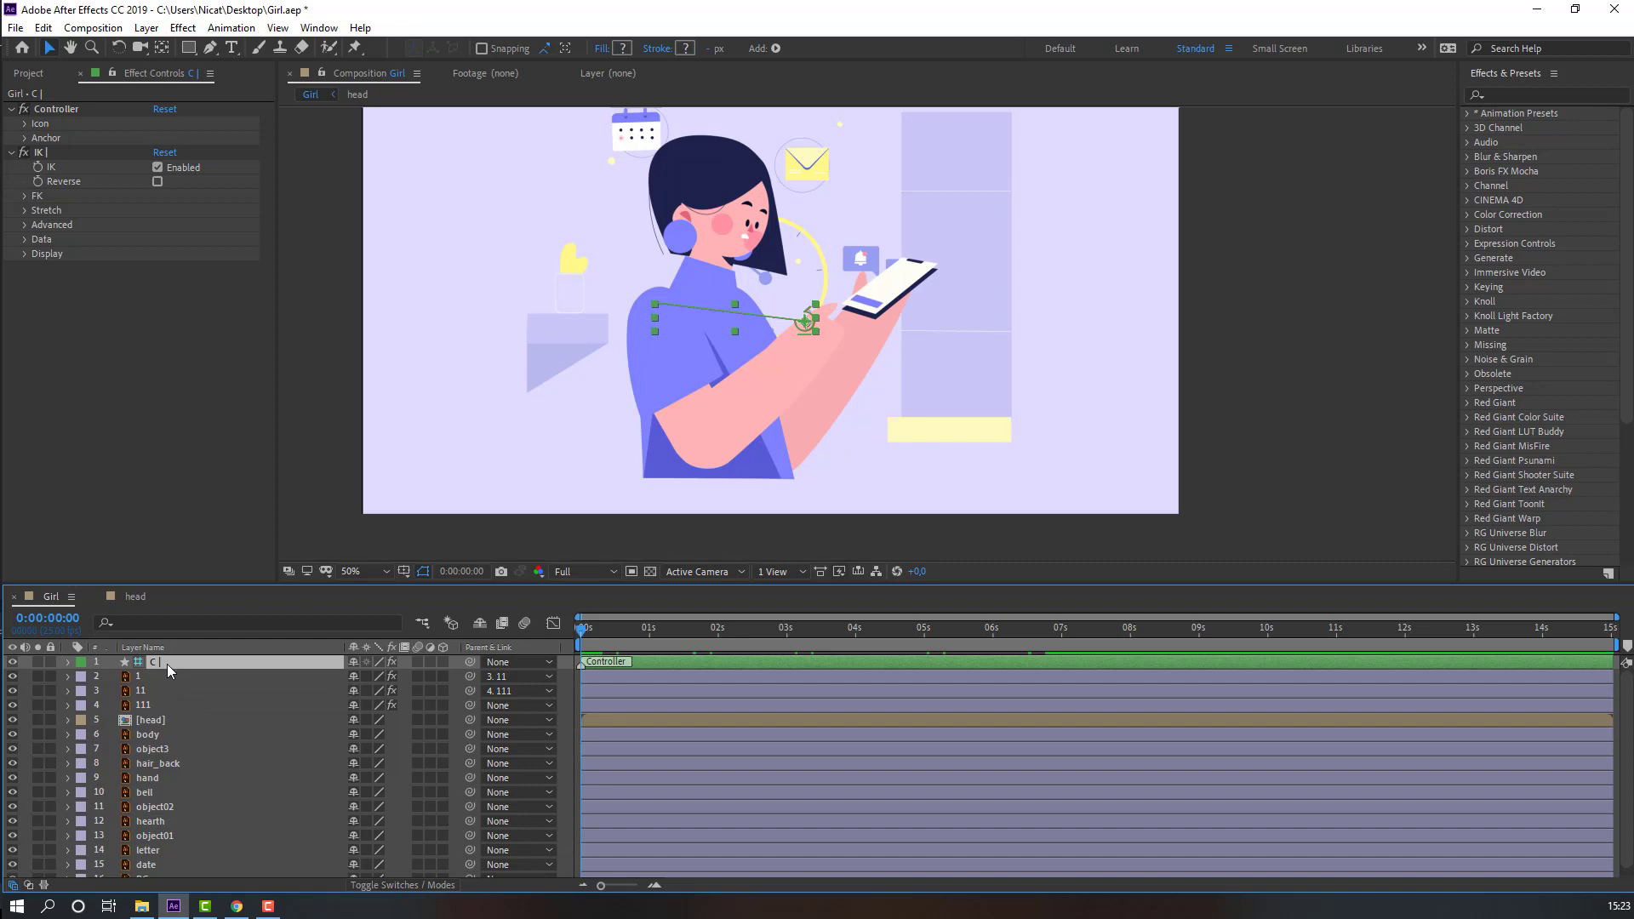
key("p")
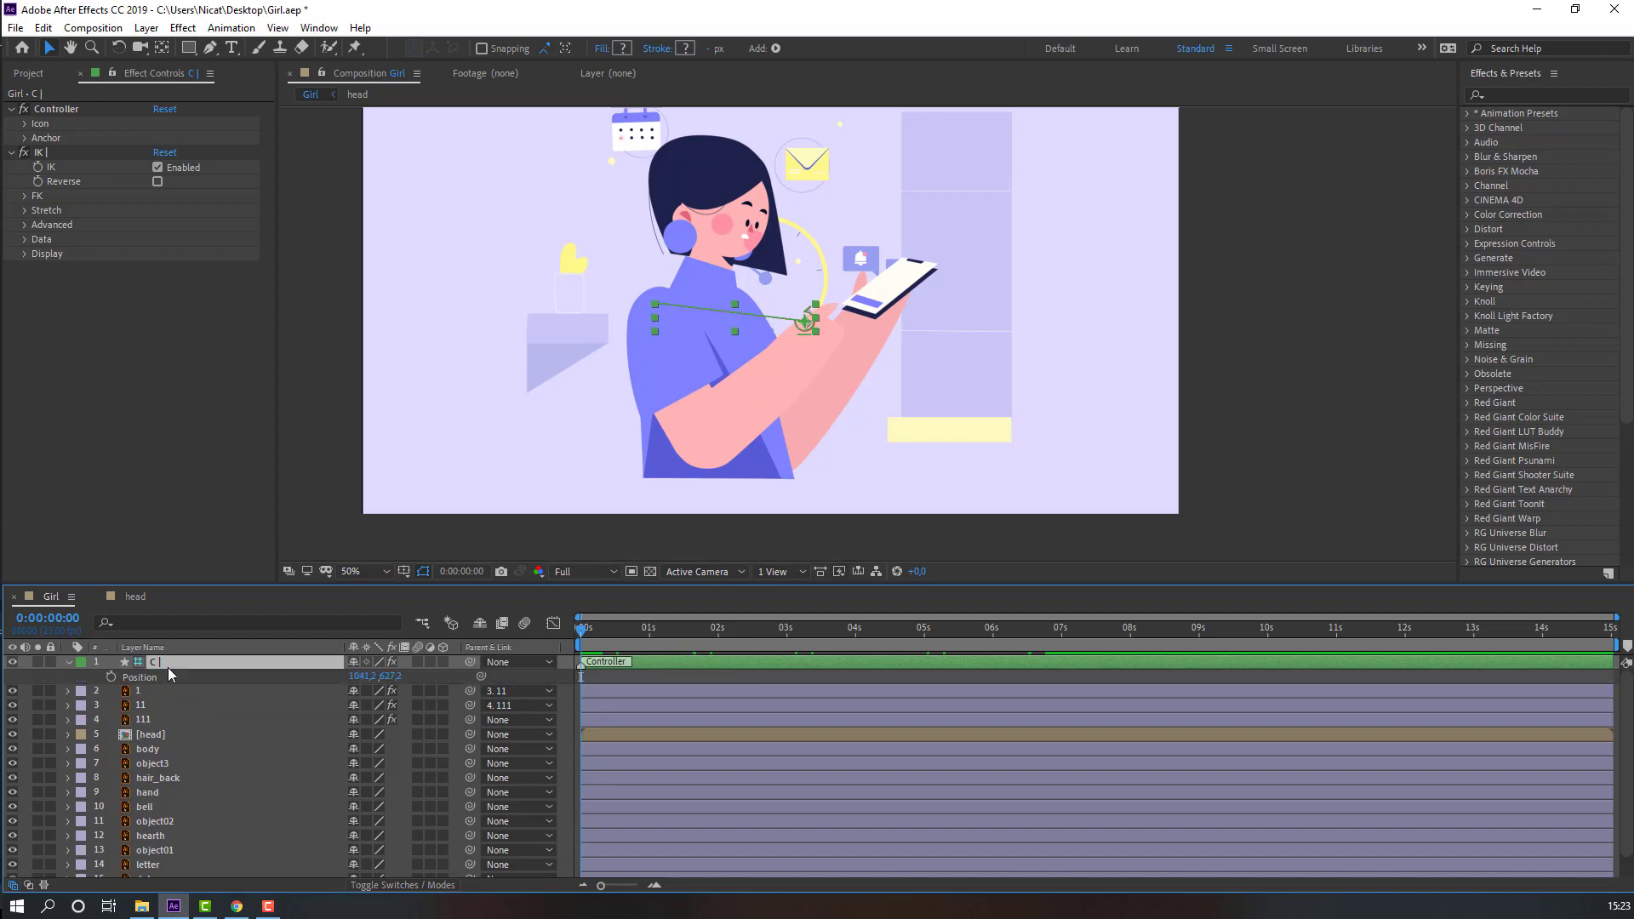
left_click(111, 676)
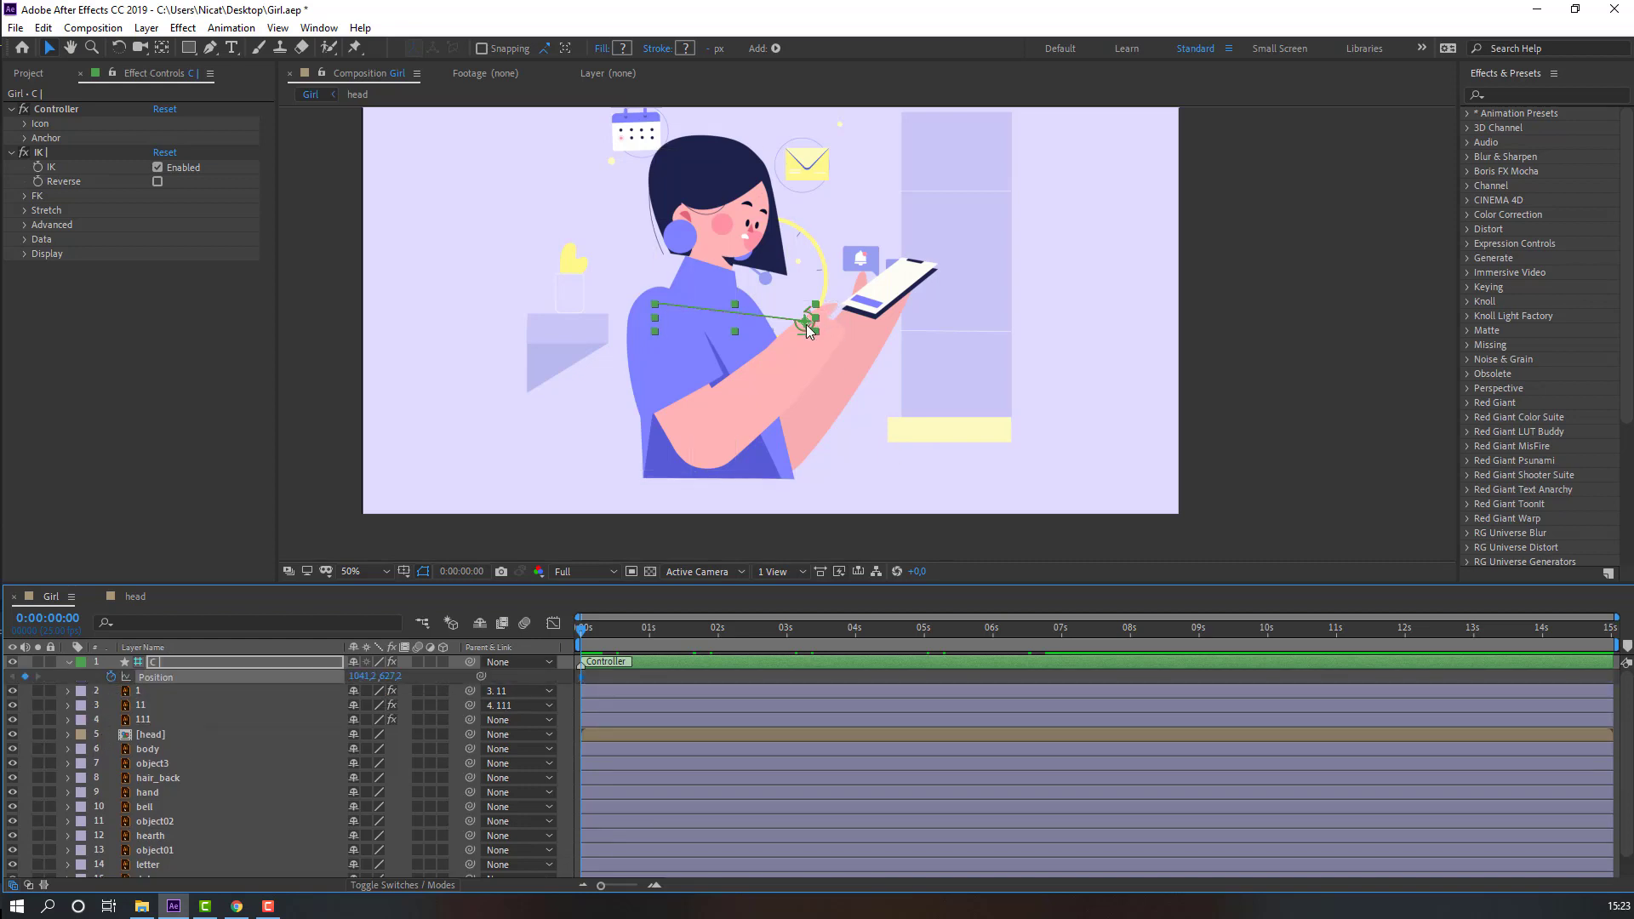
left_click_drag(809, 330, 813, 384)
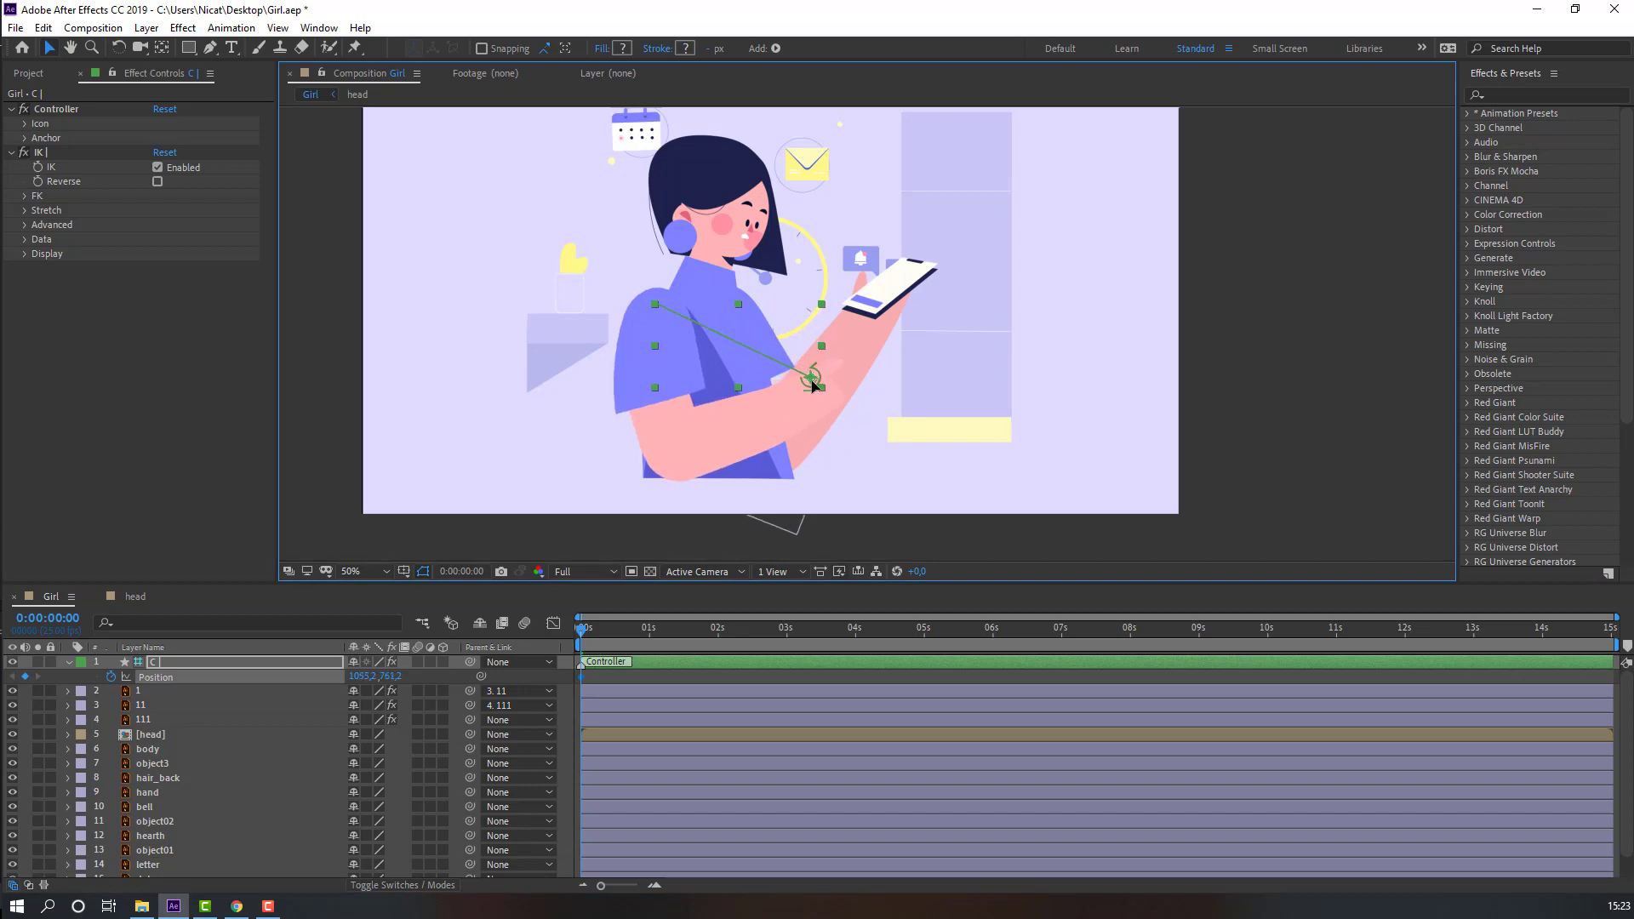
Key controller C rising to the phone near frame 16 and Easy Ease both Position keys
left_click(591, 631)
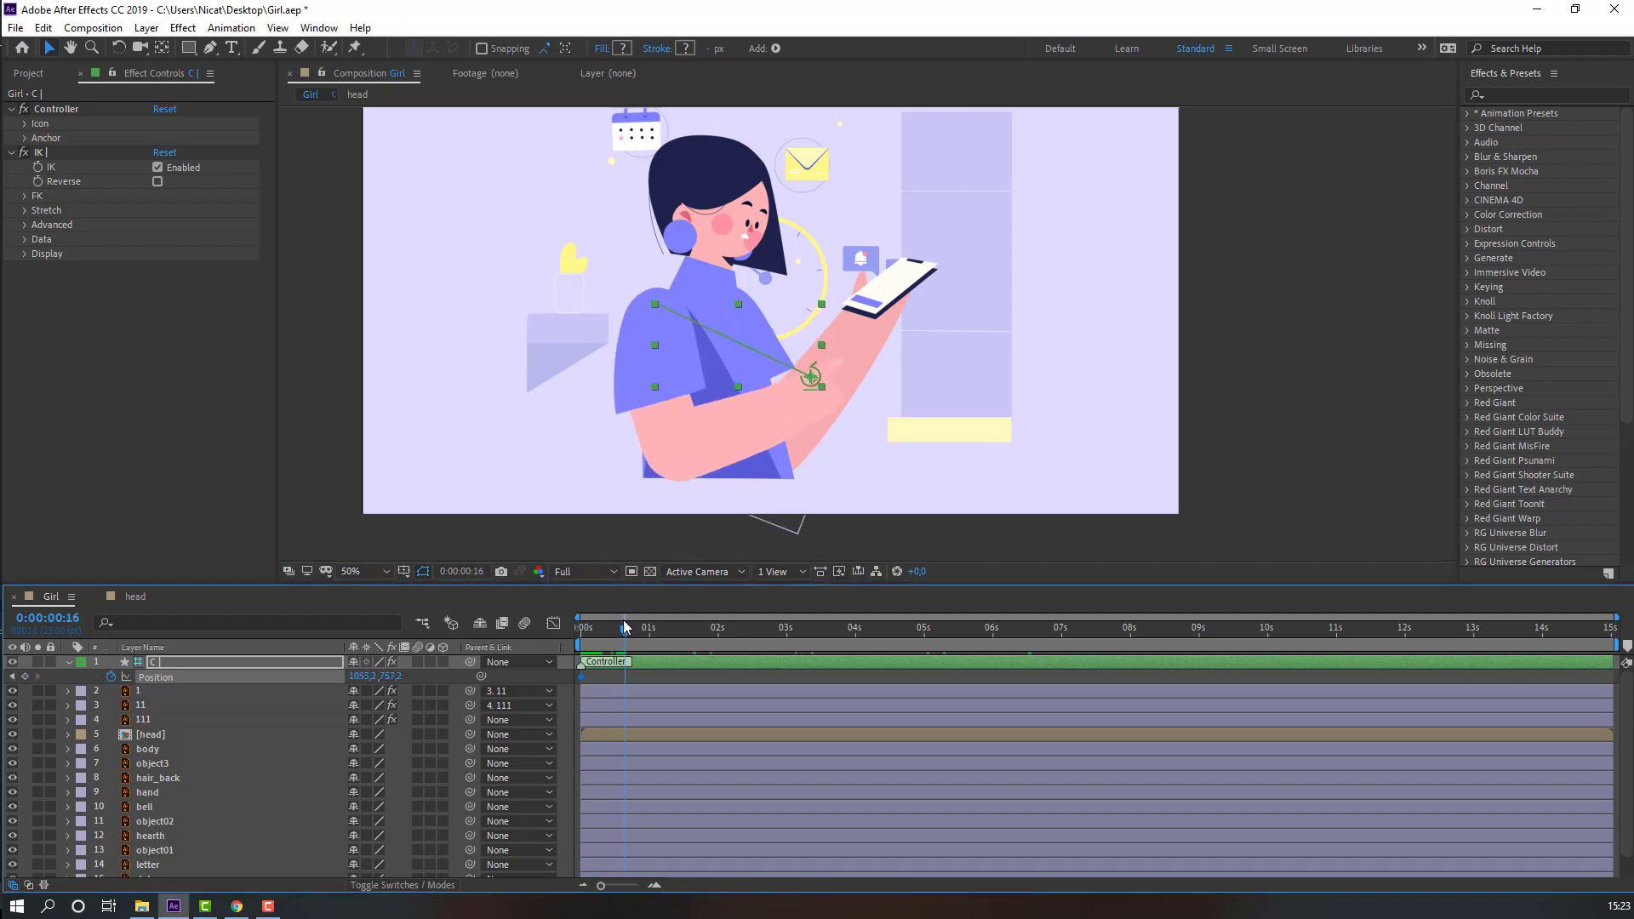
left_click_drag(812, 376, 823, 312)
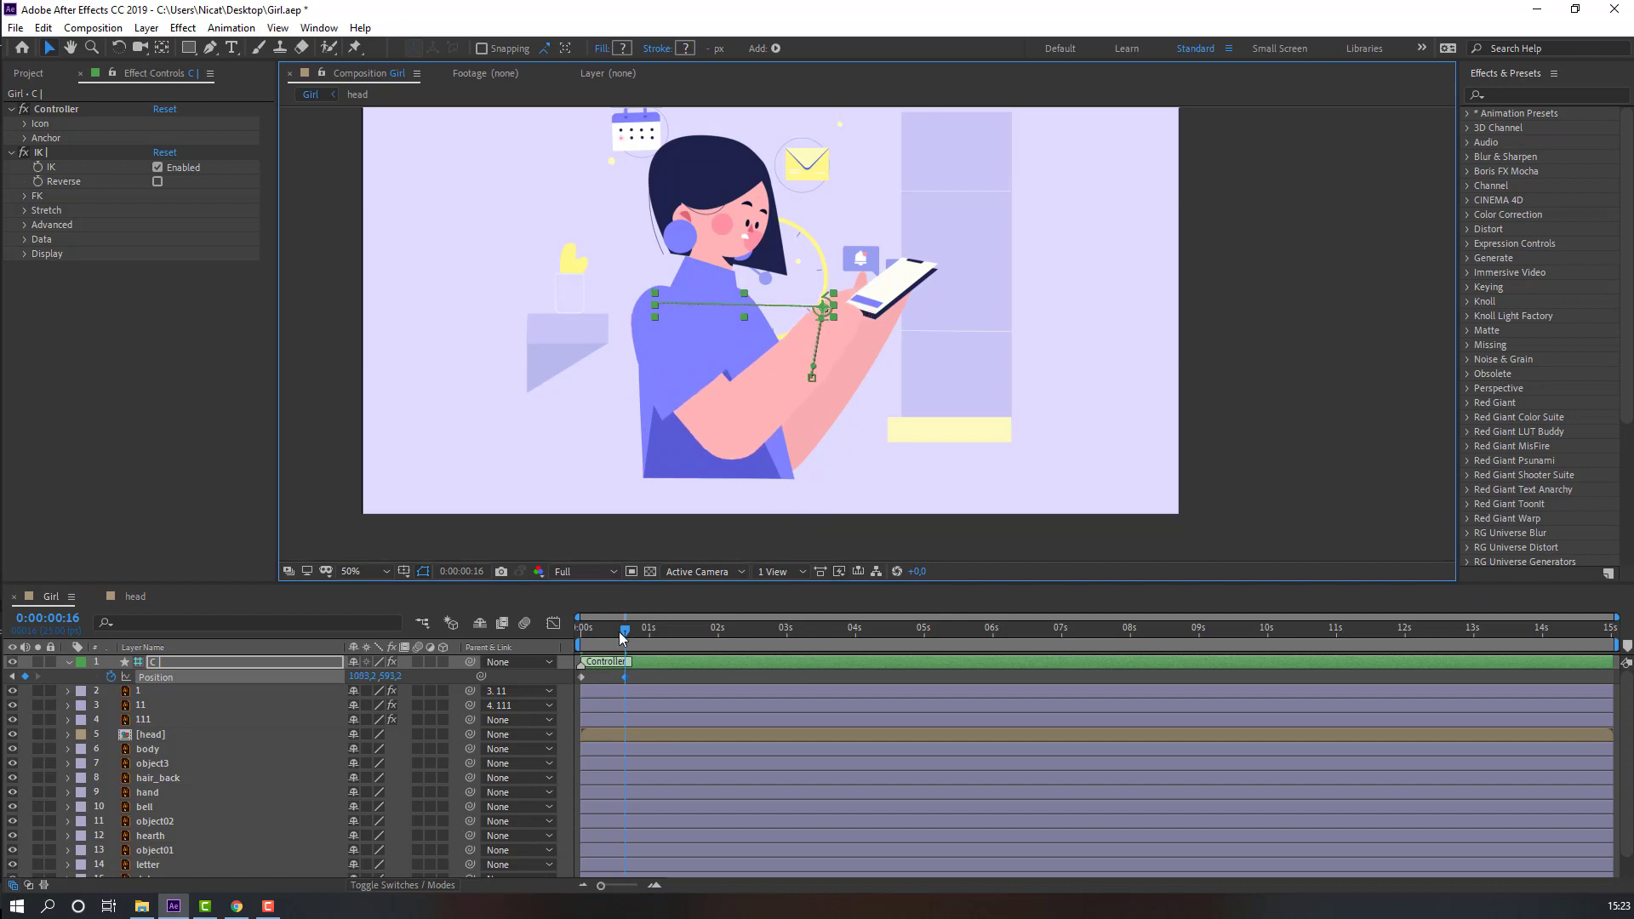
left_click_drag(622, 638, 572, 691)
right_click(582, 677)
mouse_move(737, 665)
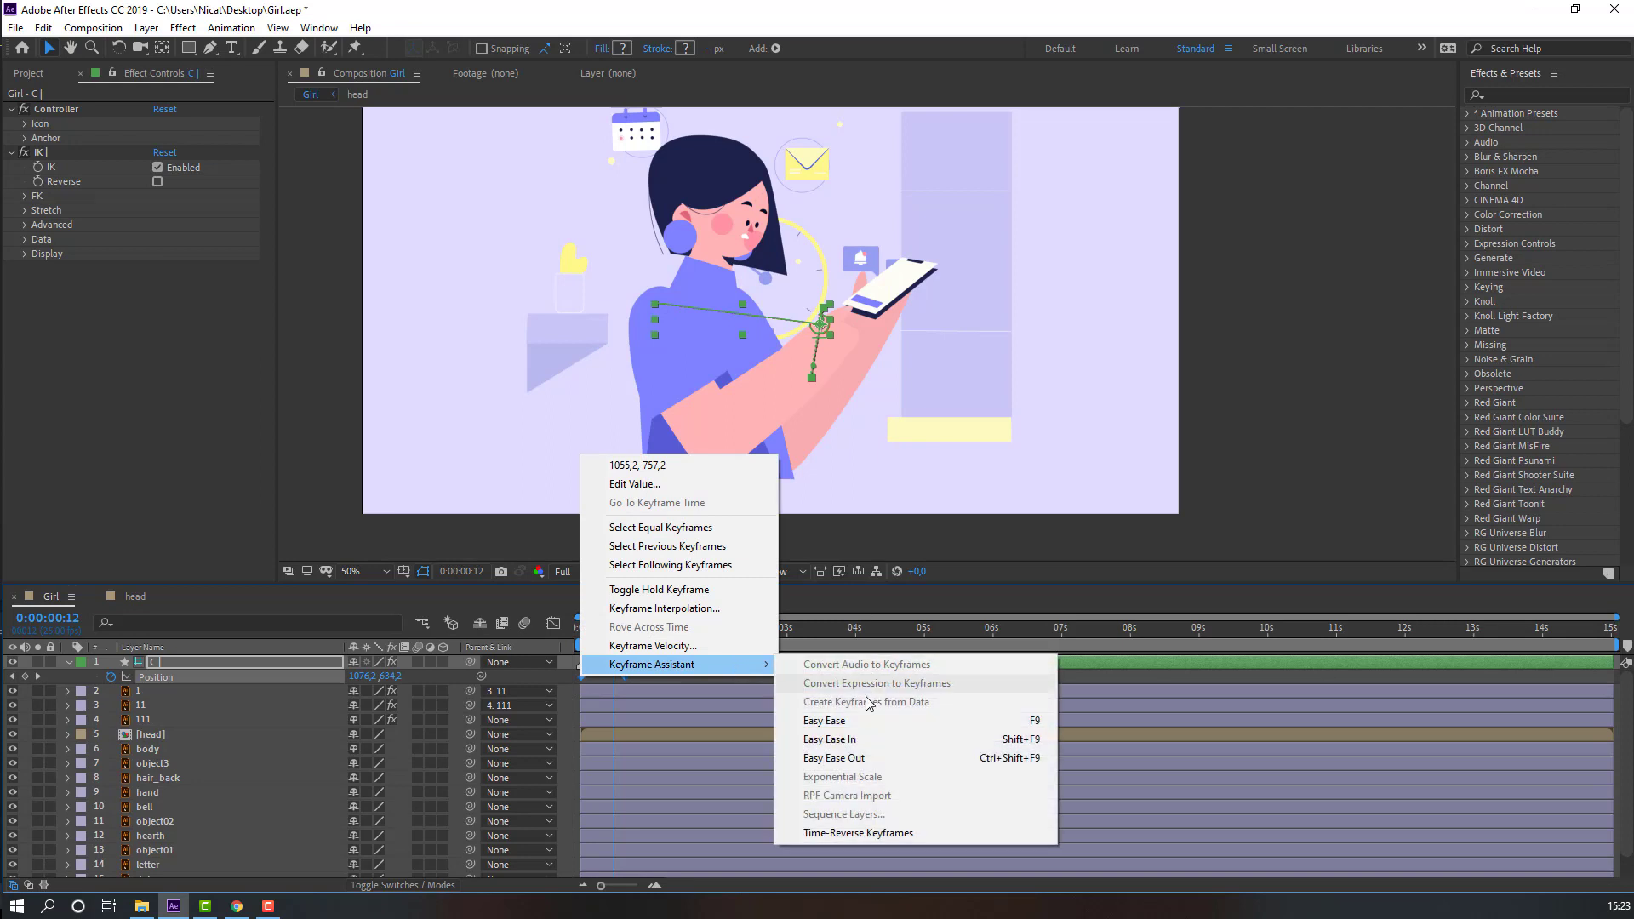
left_click(824, 720)
Preview the arm animation, return to the start, and select the hand layer
key("space")
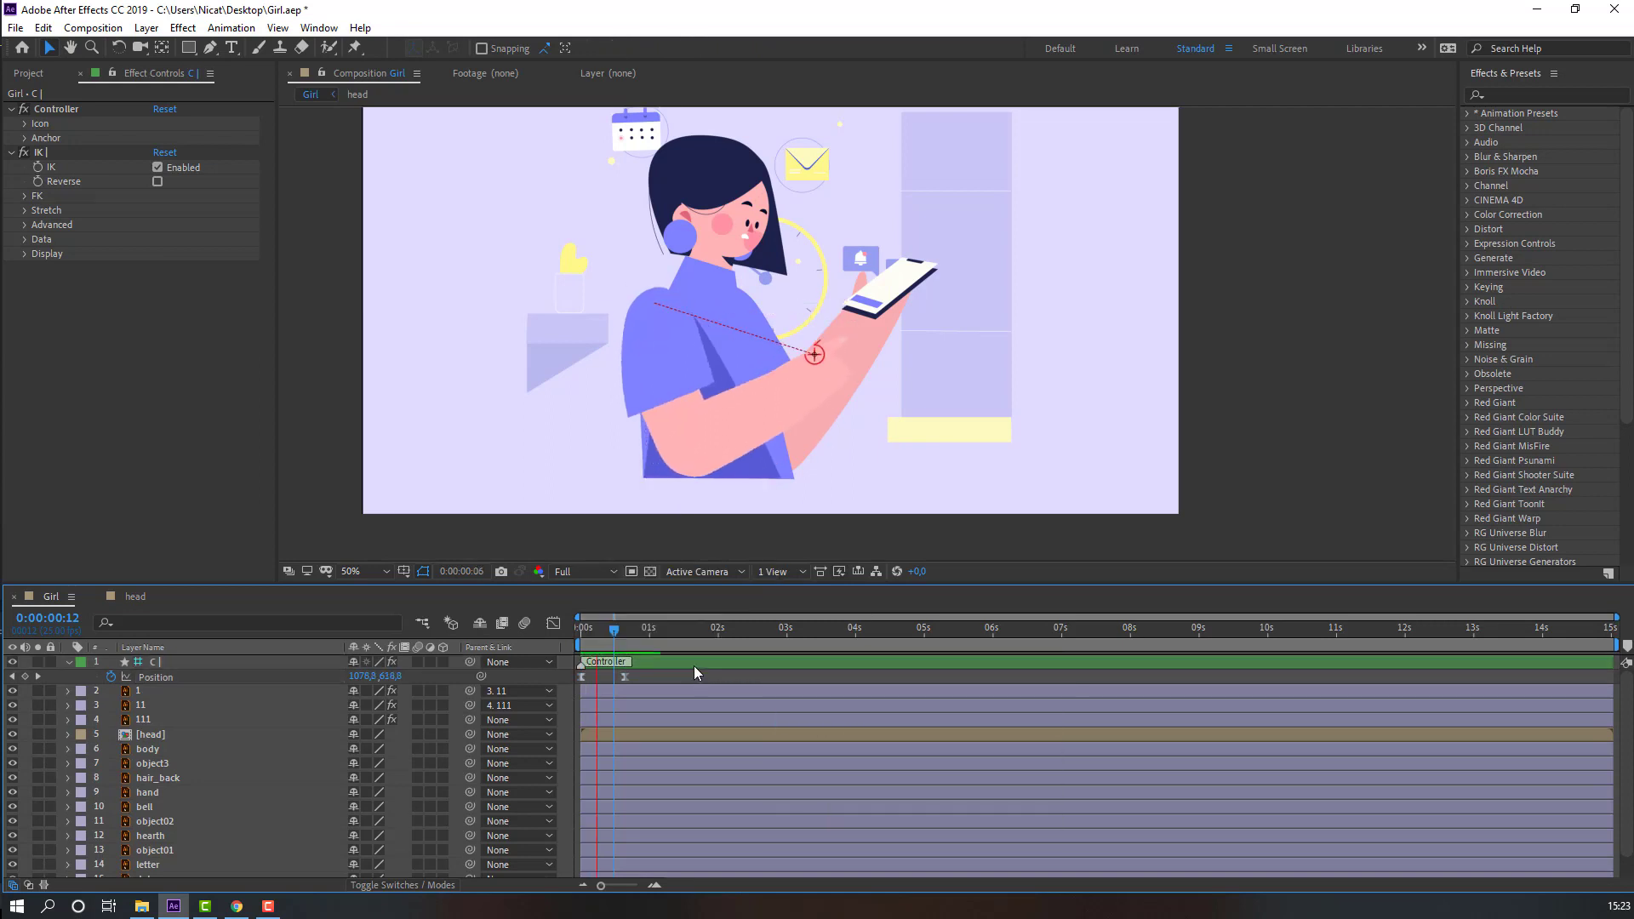
left_click(635, 631)
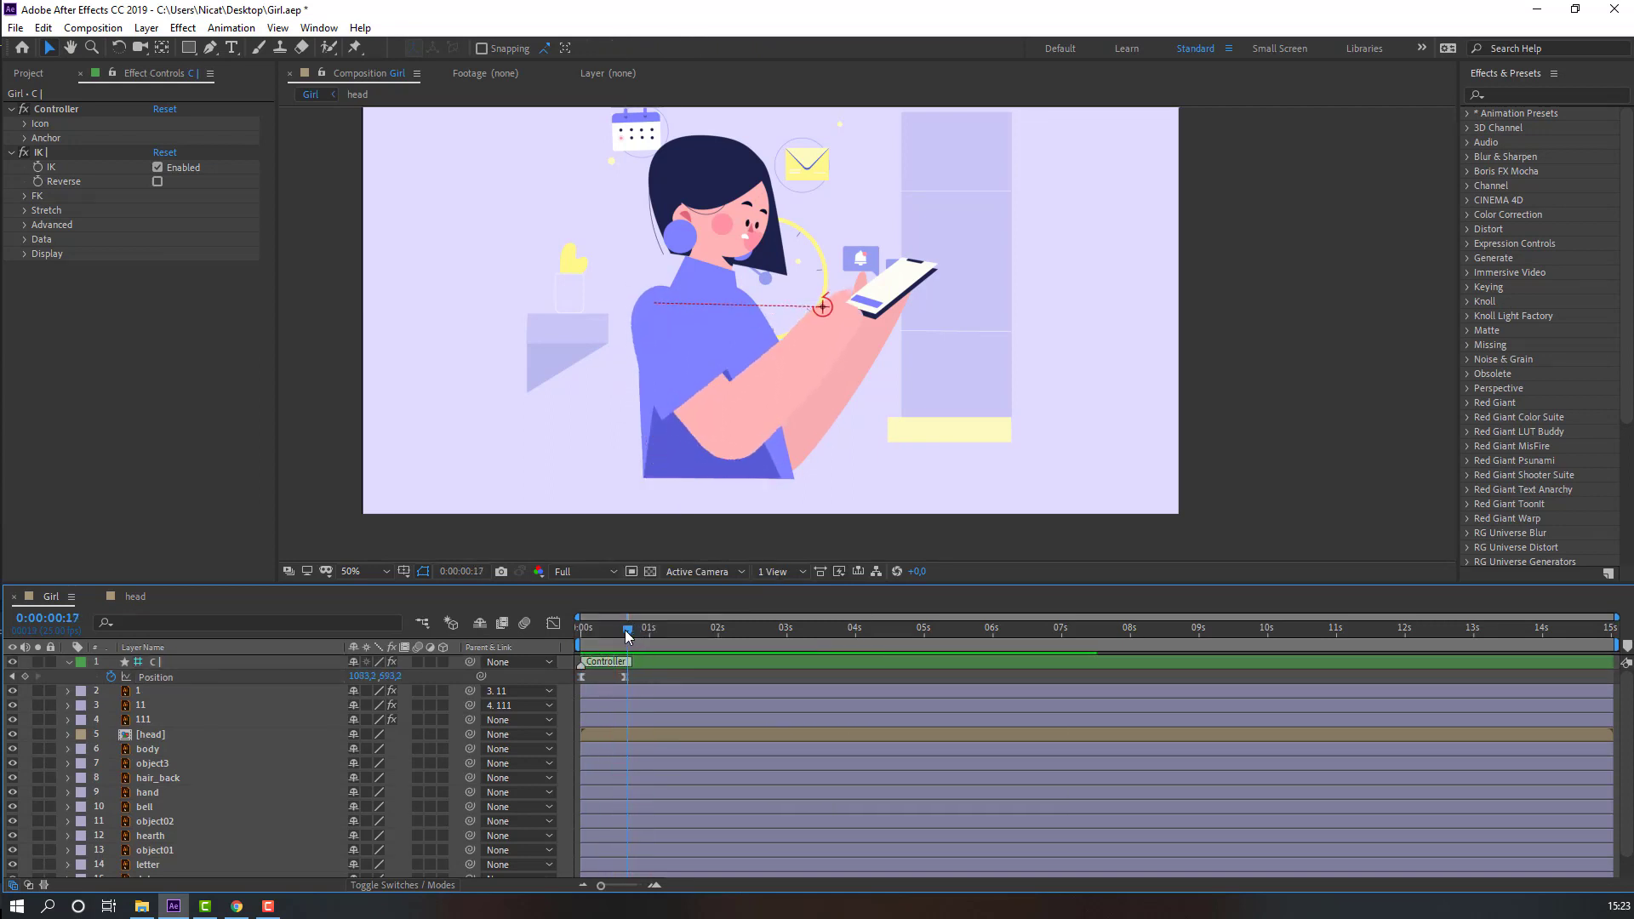
left_click_drag(626, 637, 582, 639)
left_click(866, 345)
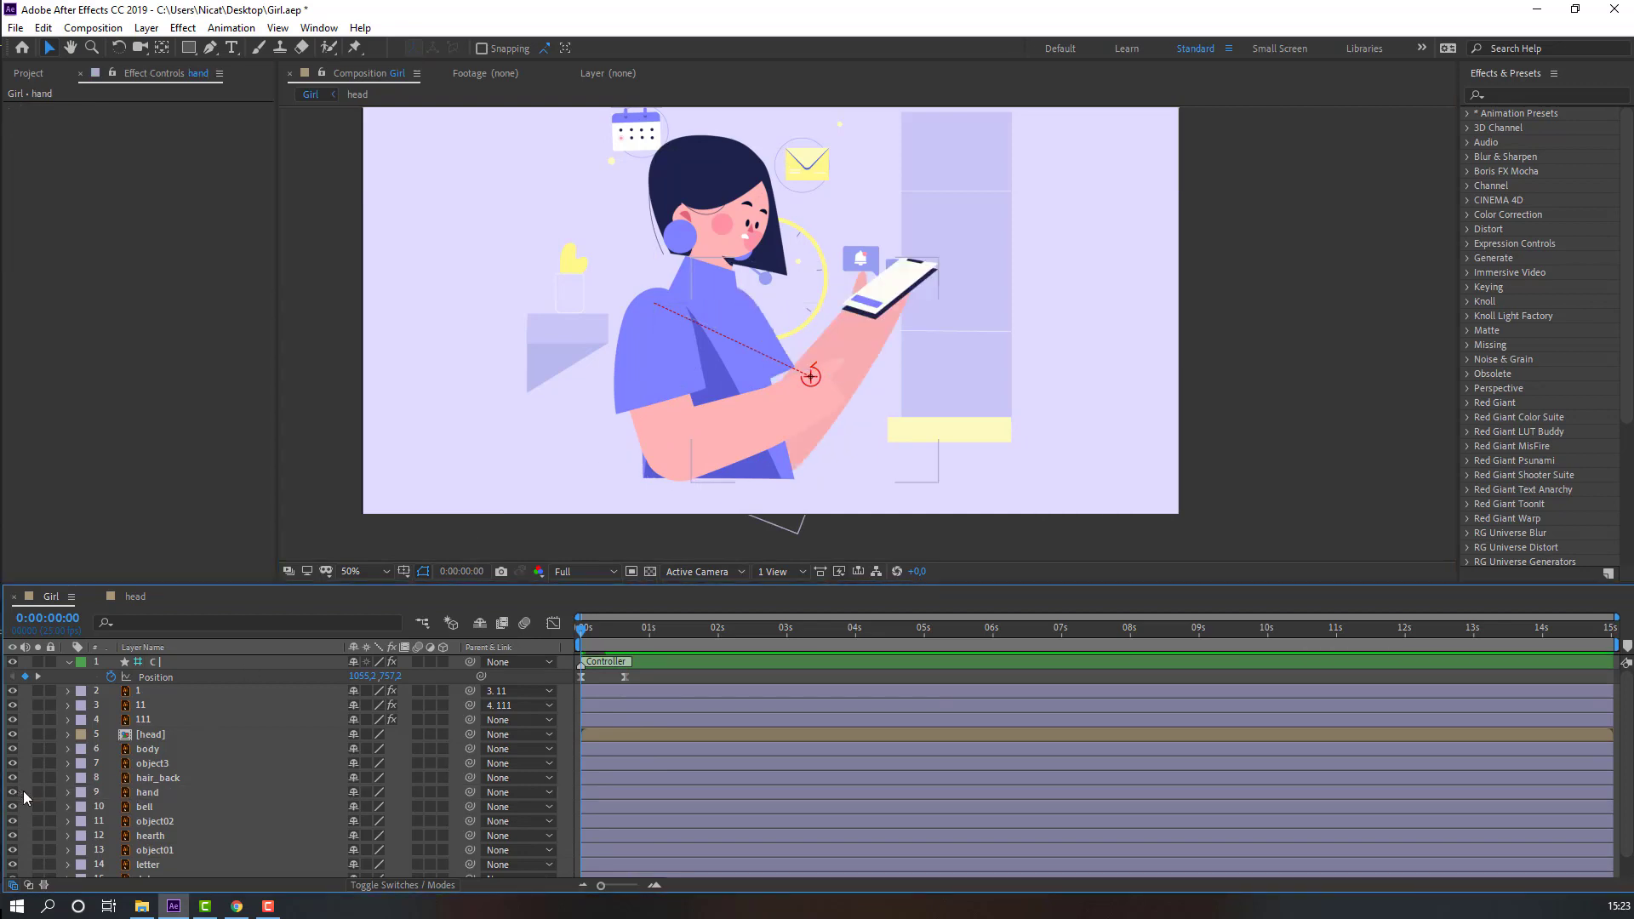
With the hand layer soloed, move its anchor point to the shoulder
left_click(136, 794)
left_click(39, 793)
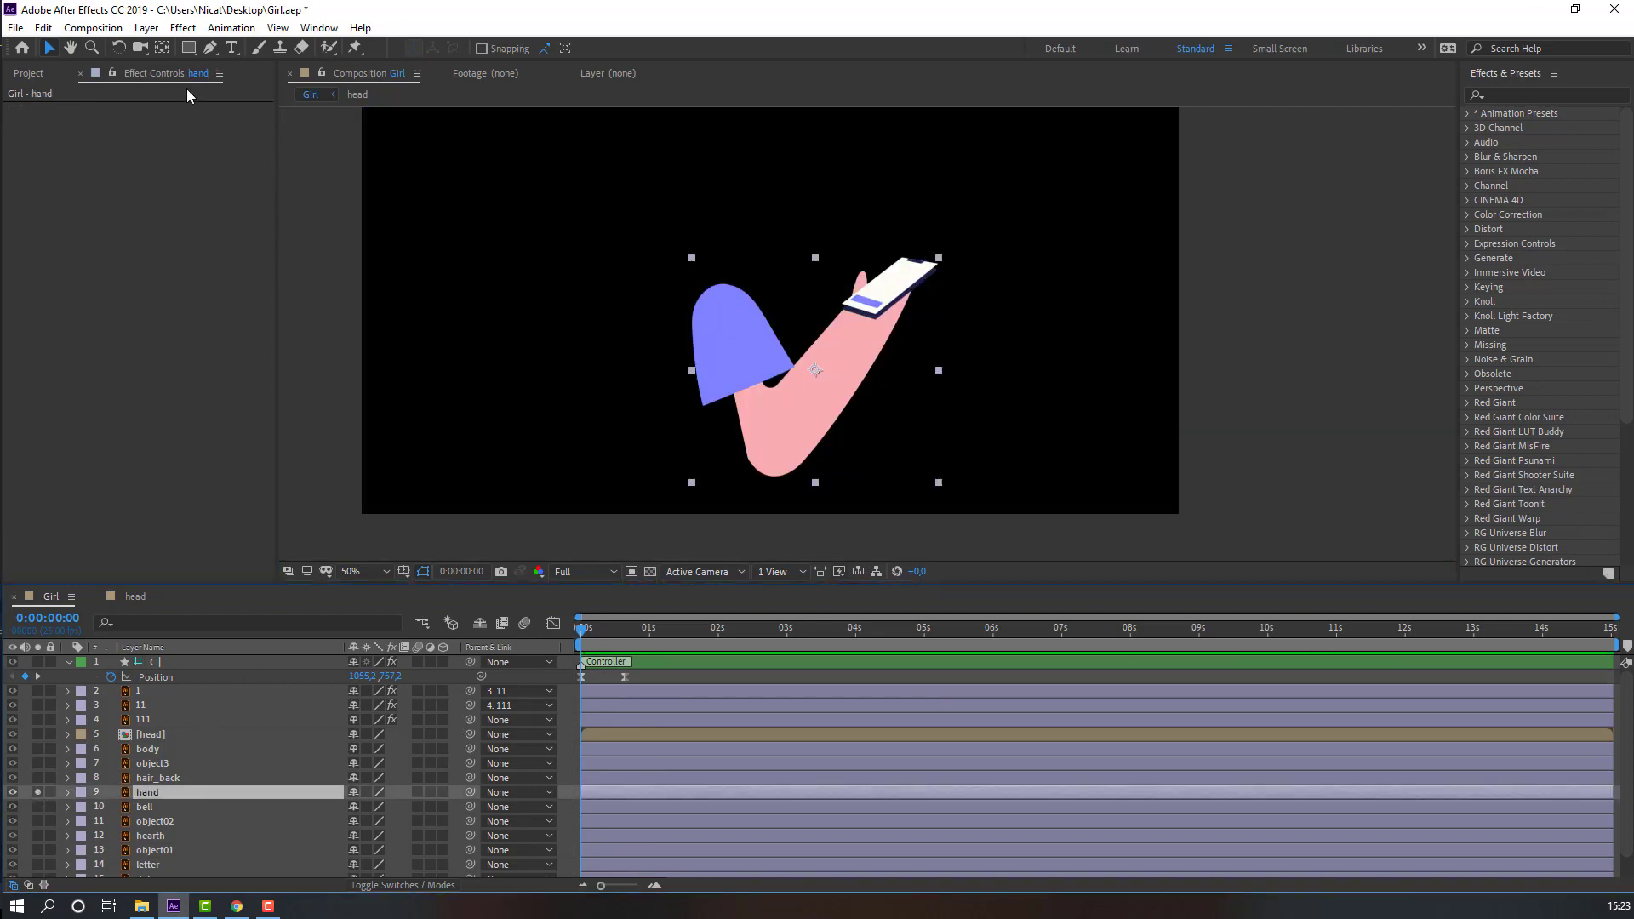
left_click(164, 49)
left_click(814, 371)
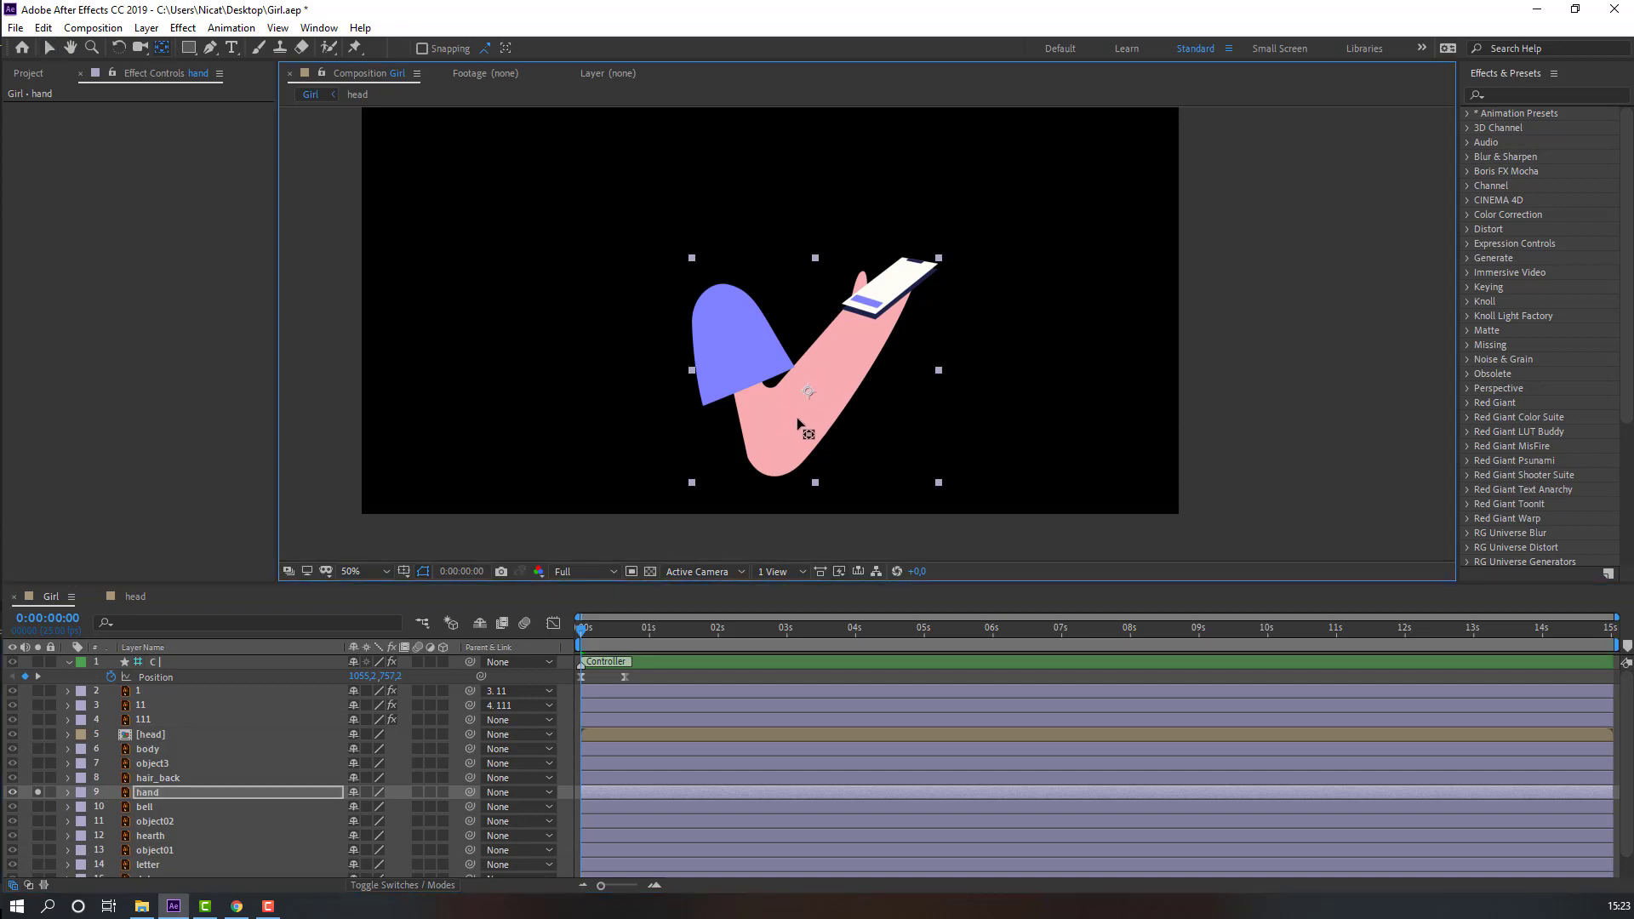
left_click(48, 49)
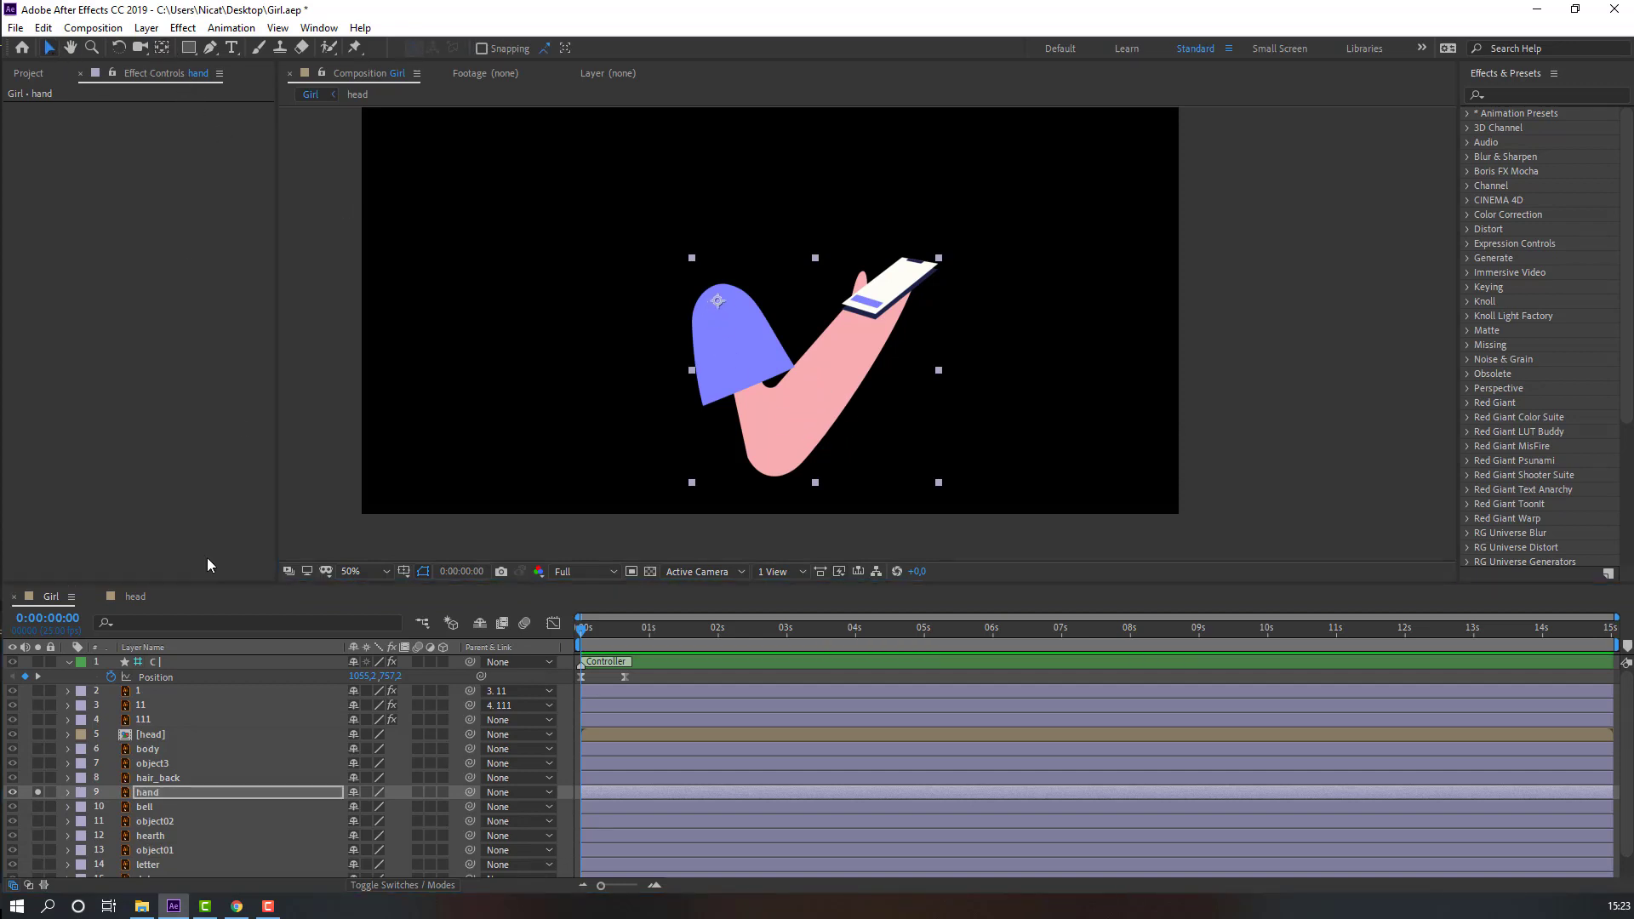
left_click(38, 794)
Key the hand's Rotation from about 9° to 0° at frame 17, ease it, and preview
left_click(150, 795)
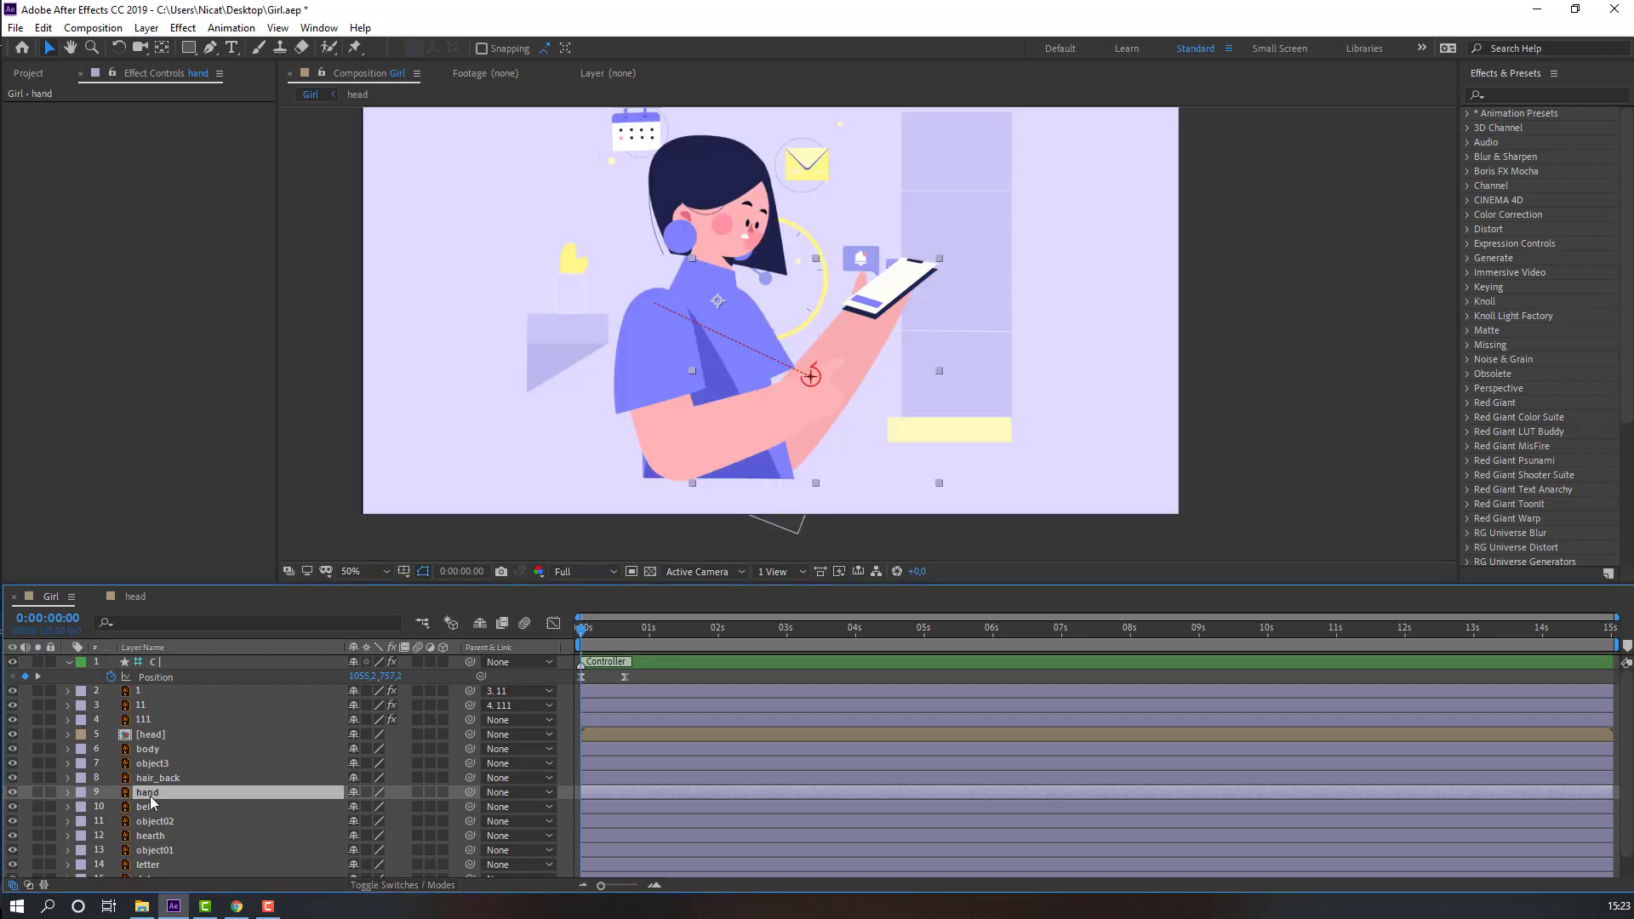
key("r")
left_click(110, 808)
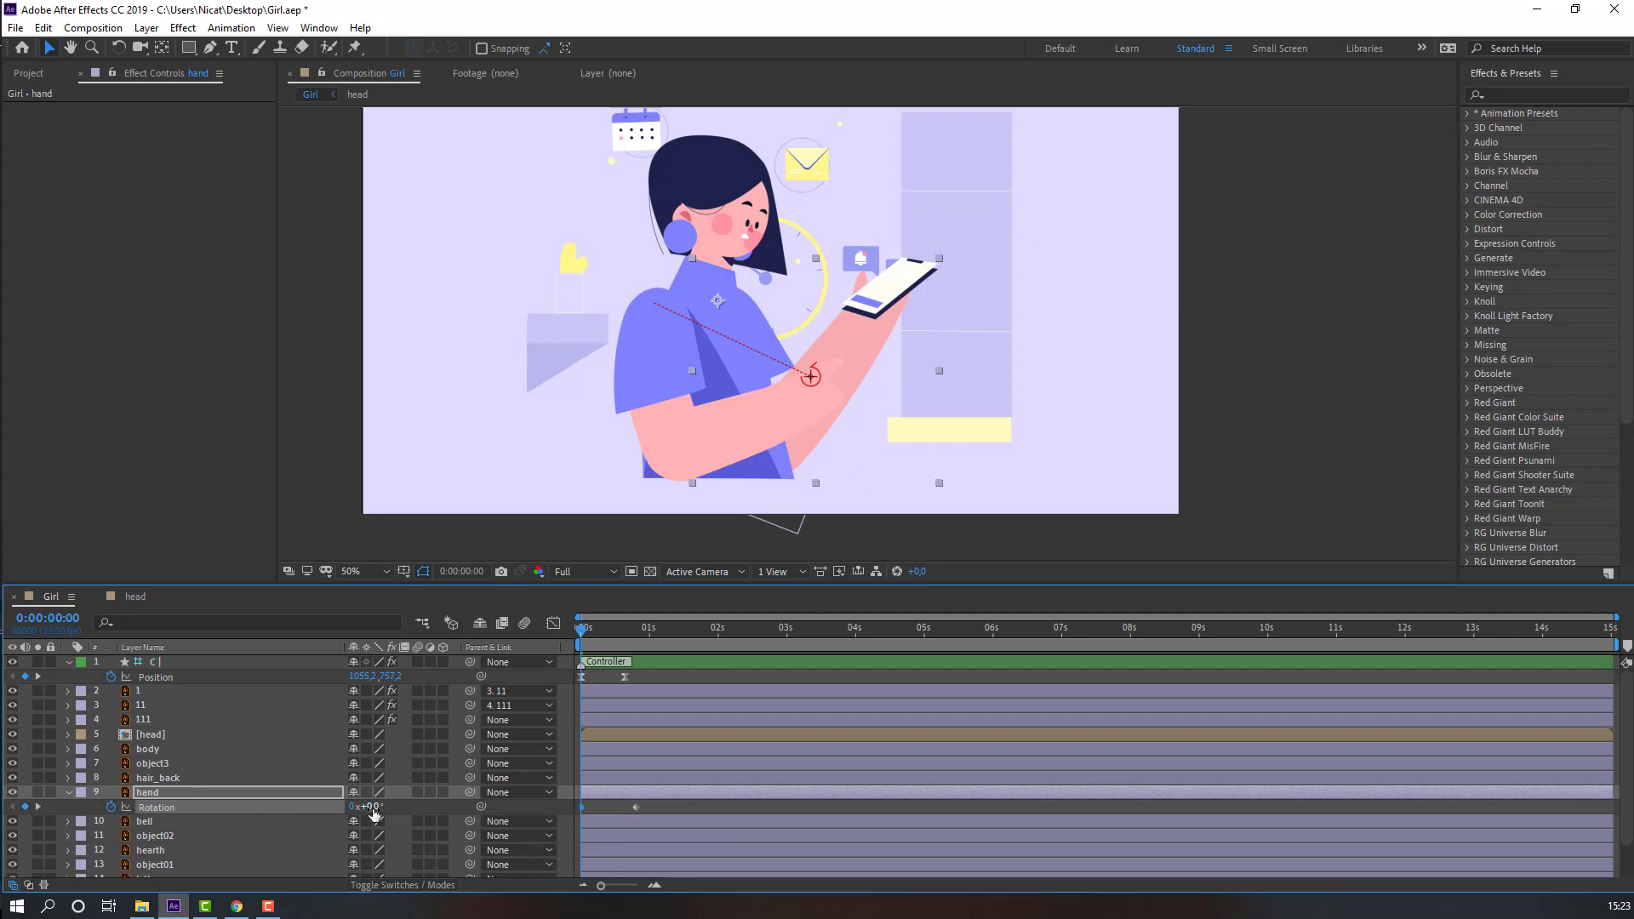
left_click_drag(372, 807, 381, 812)
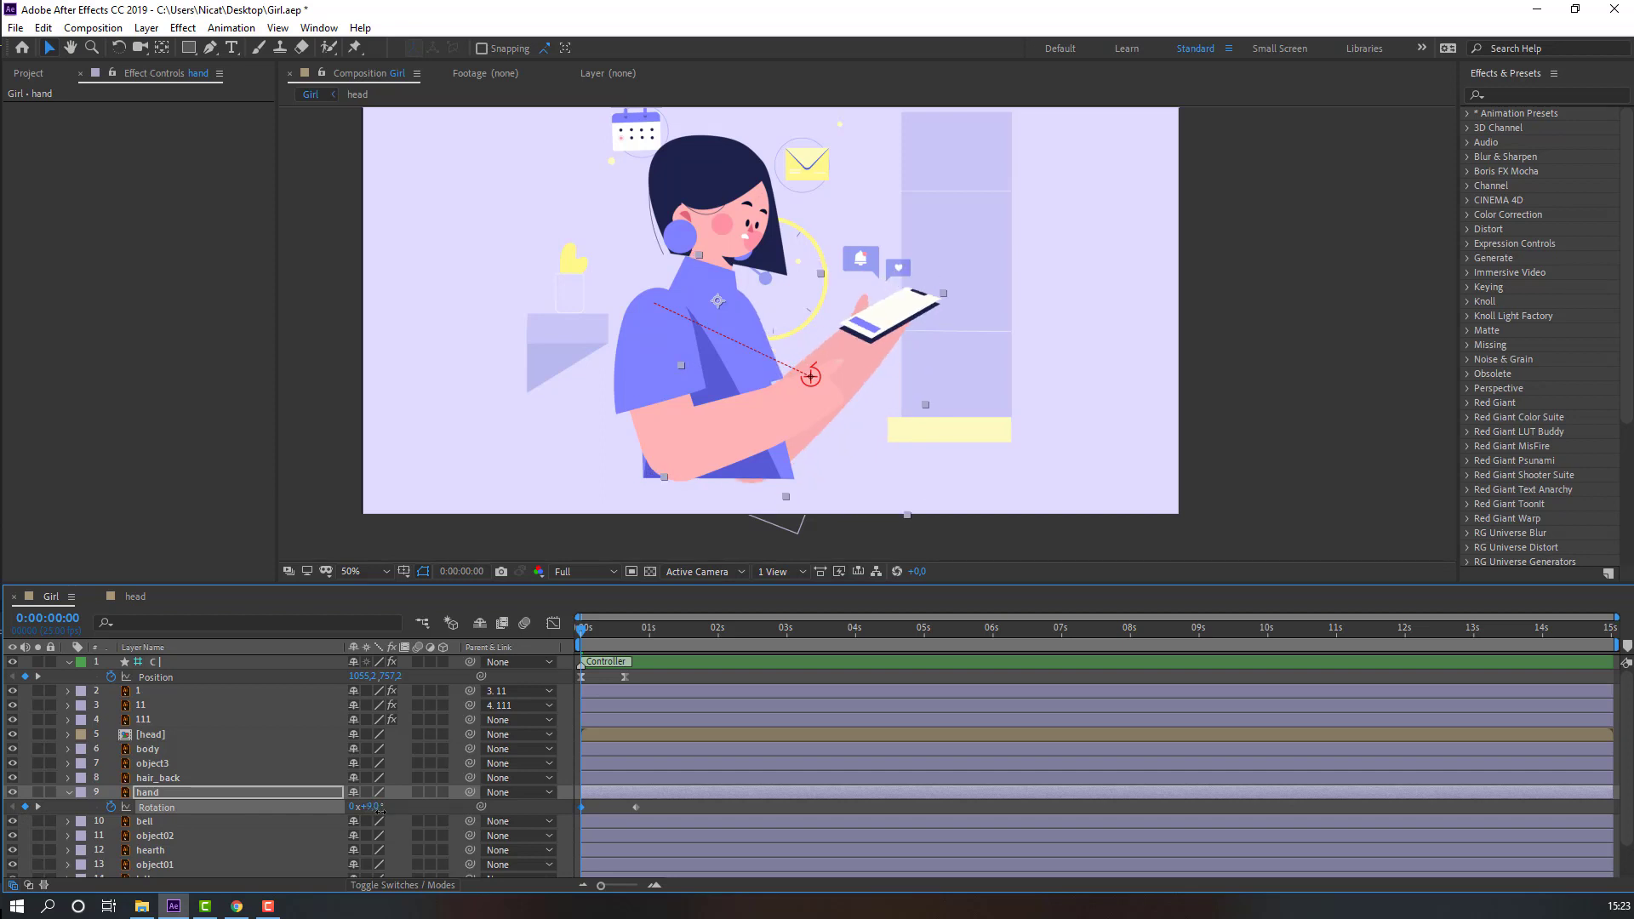
left_click_drag(592, 637, 629, 644)
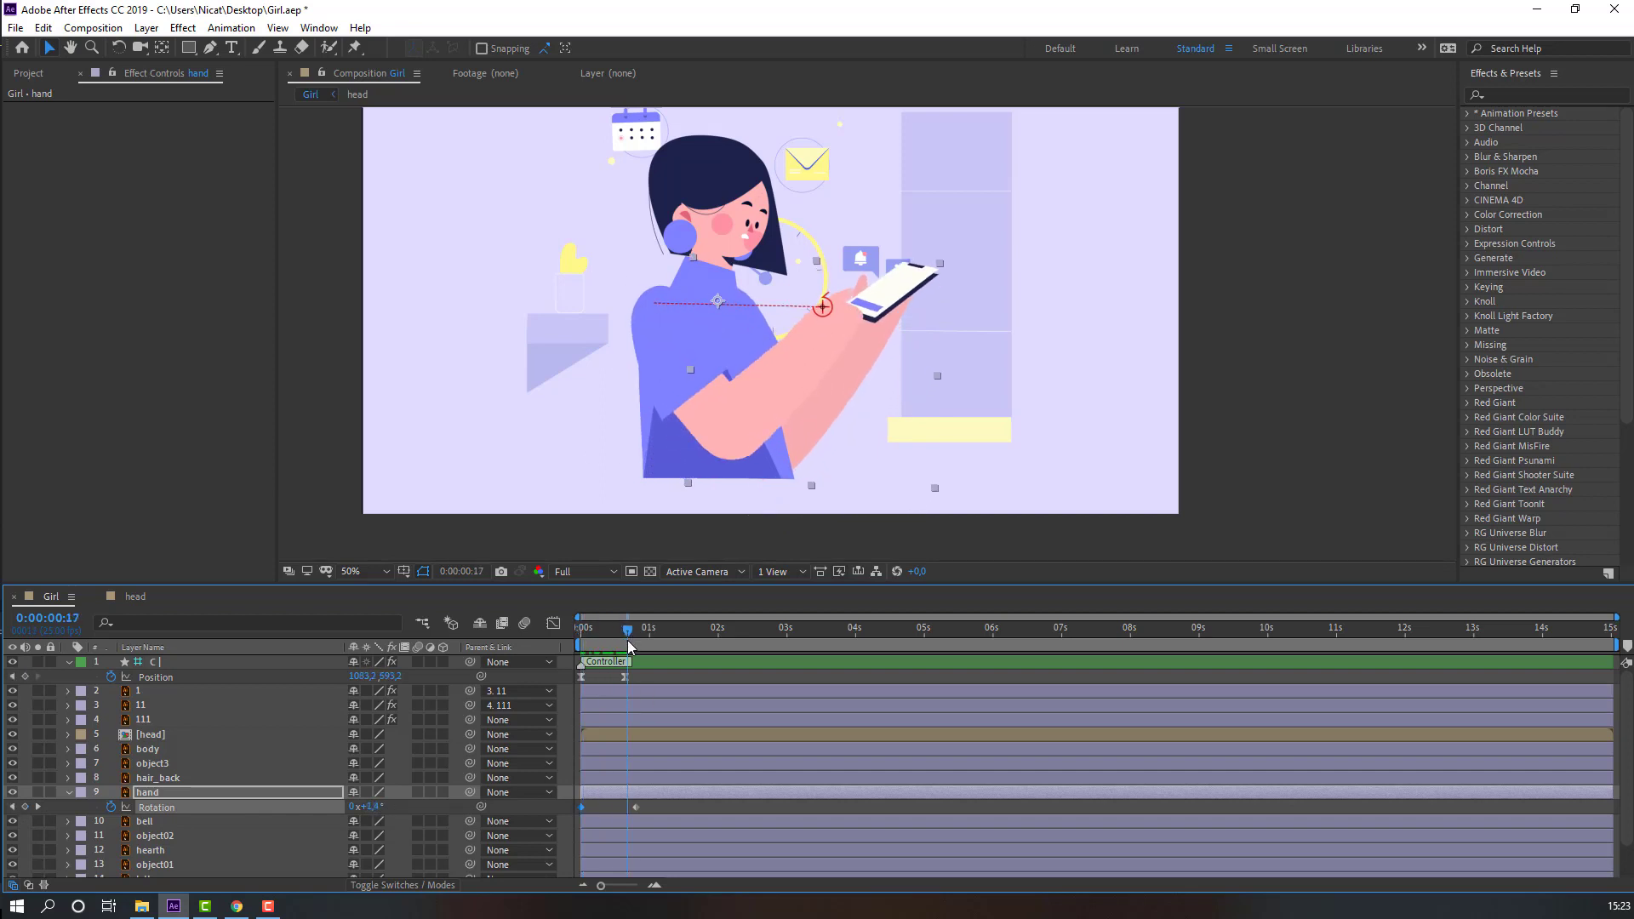
right_click(581, 807)
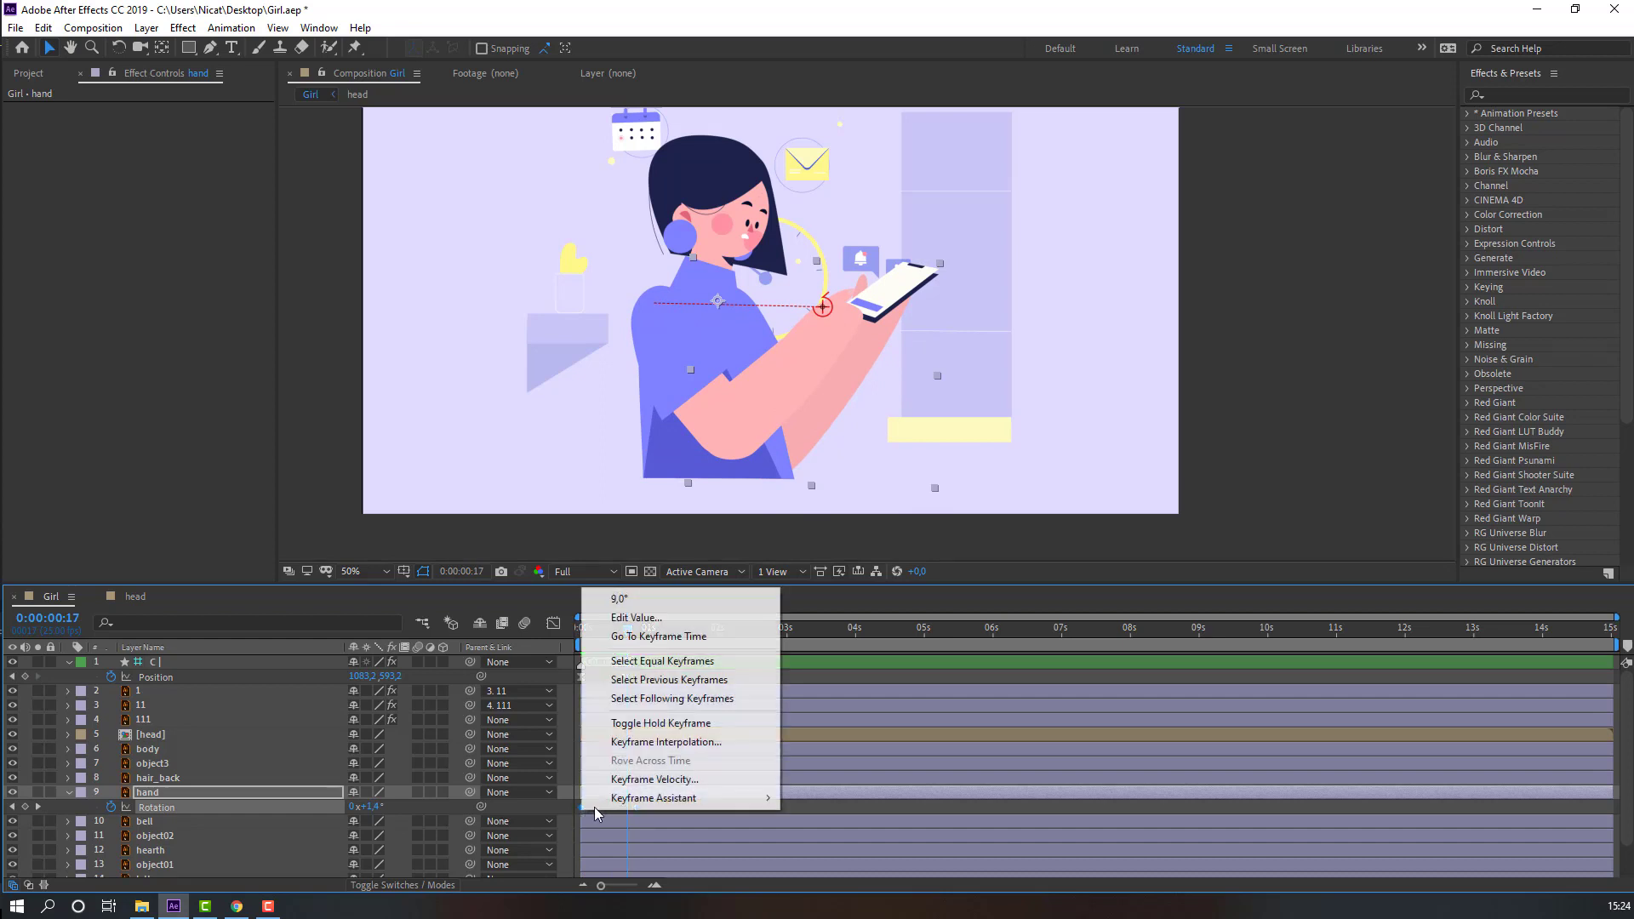
mouse_move(718, 799)
left_click(830, 686)
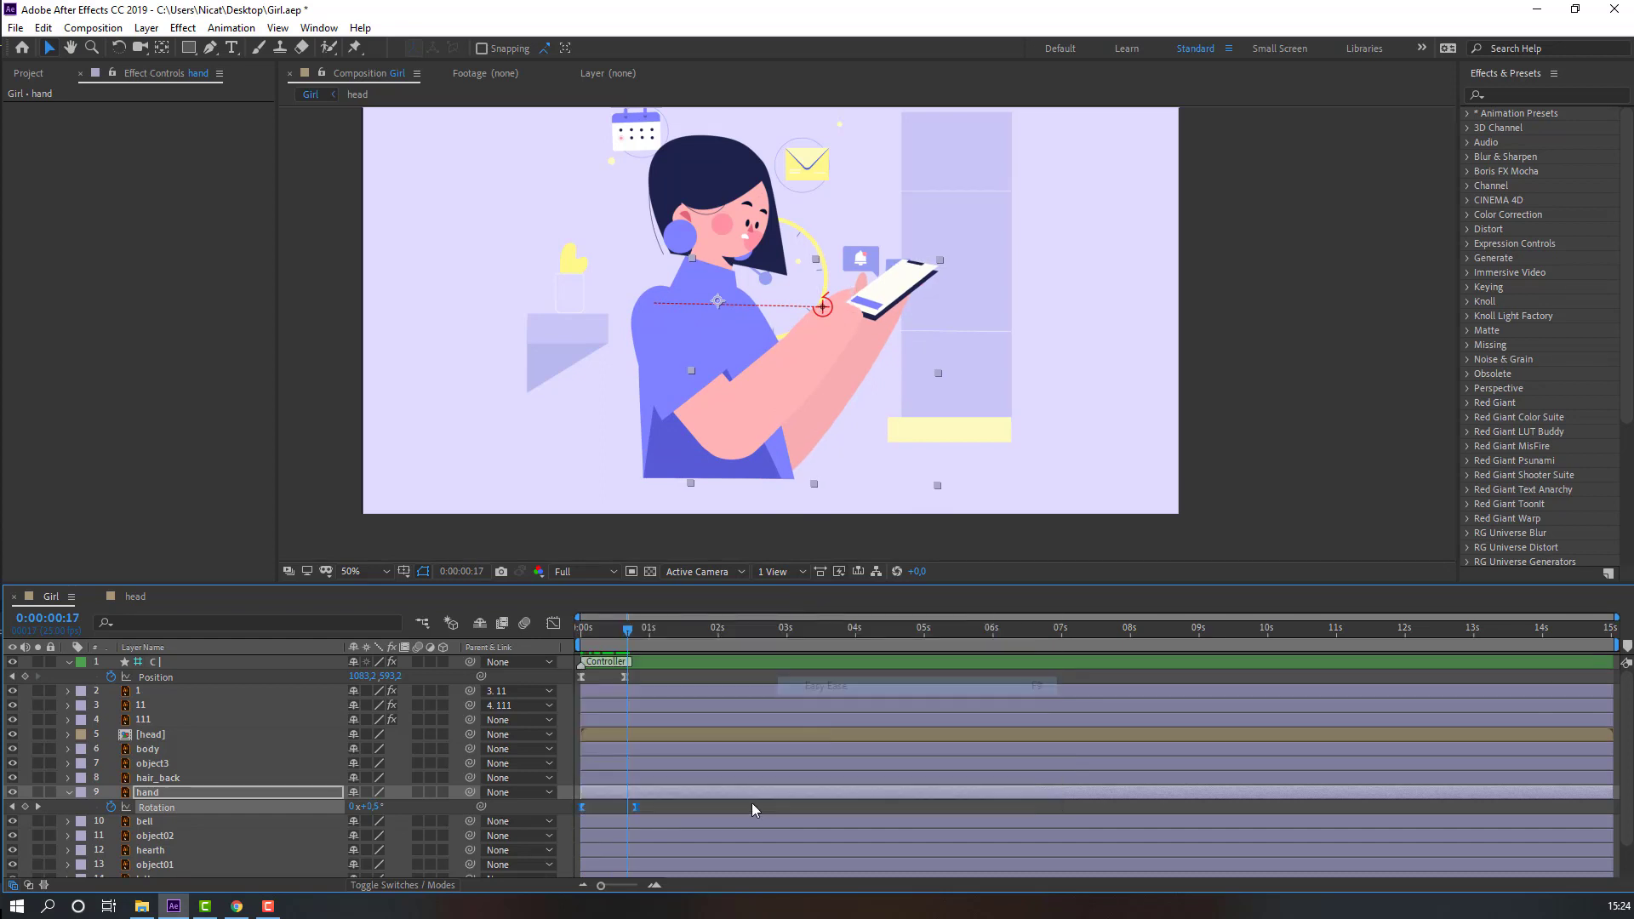
key("space")
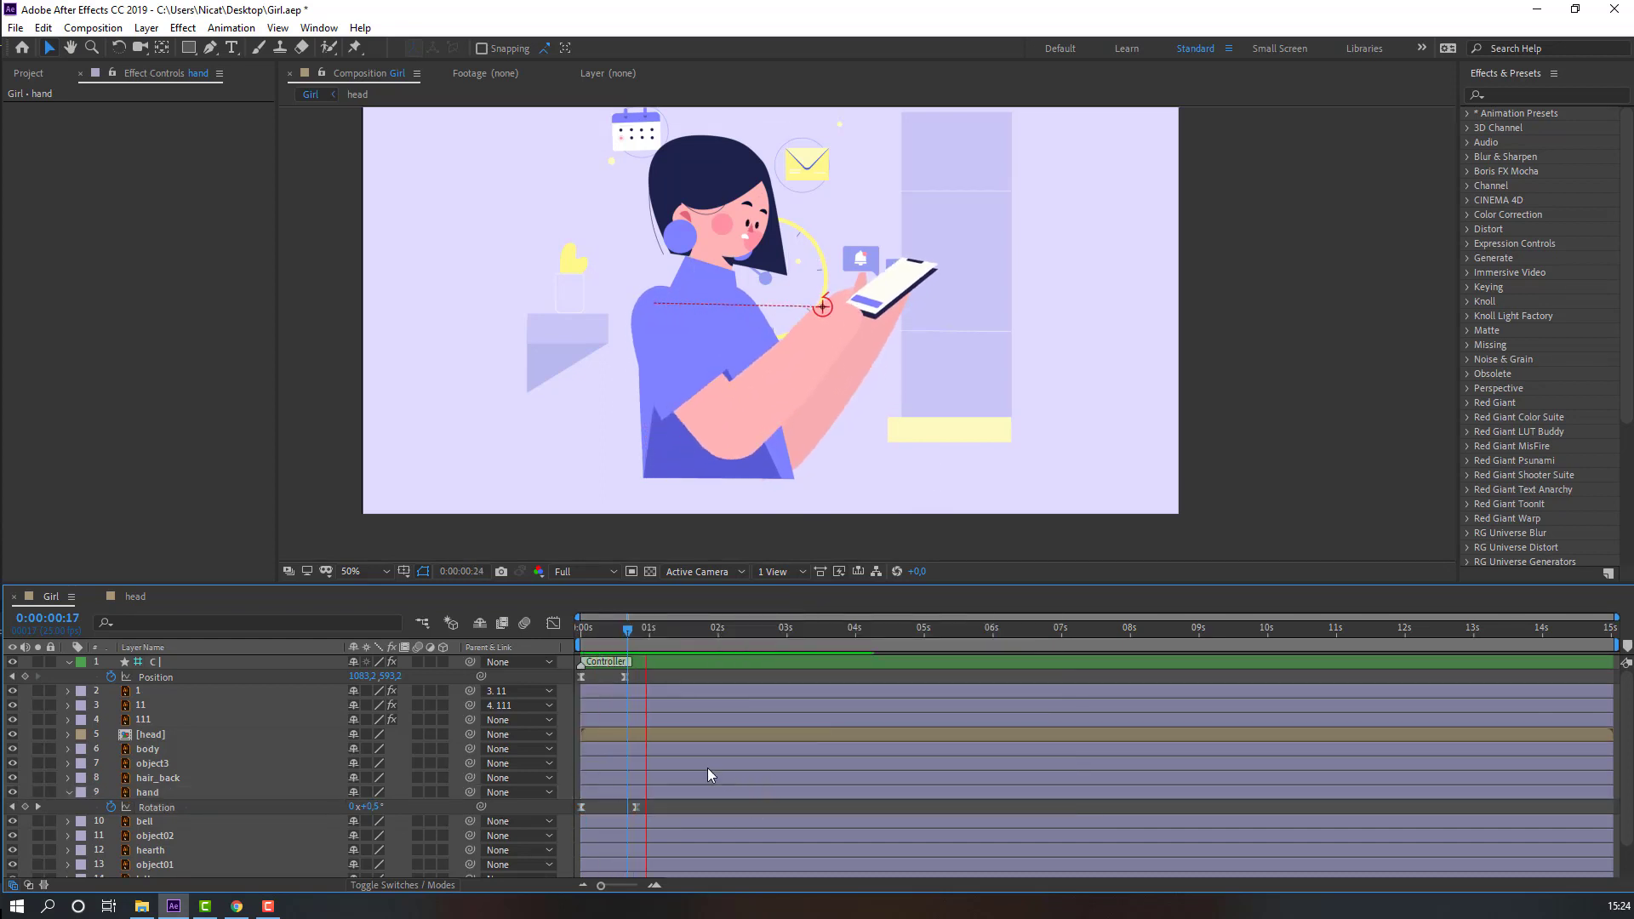
left_click_drag(649, 634, 670, 635)
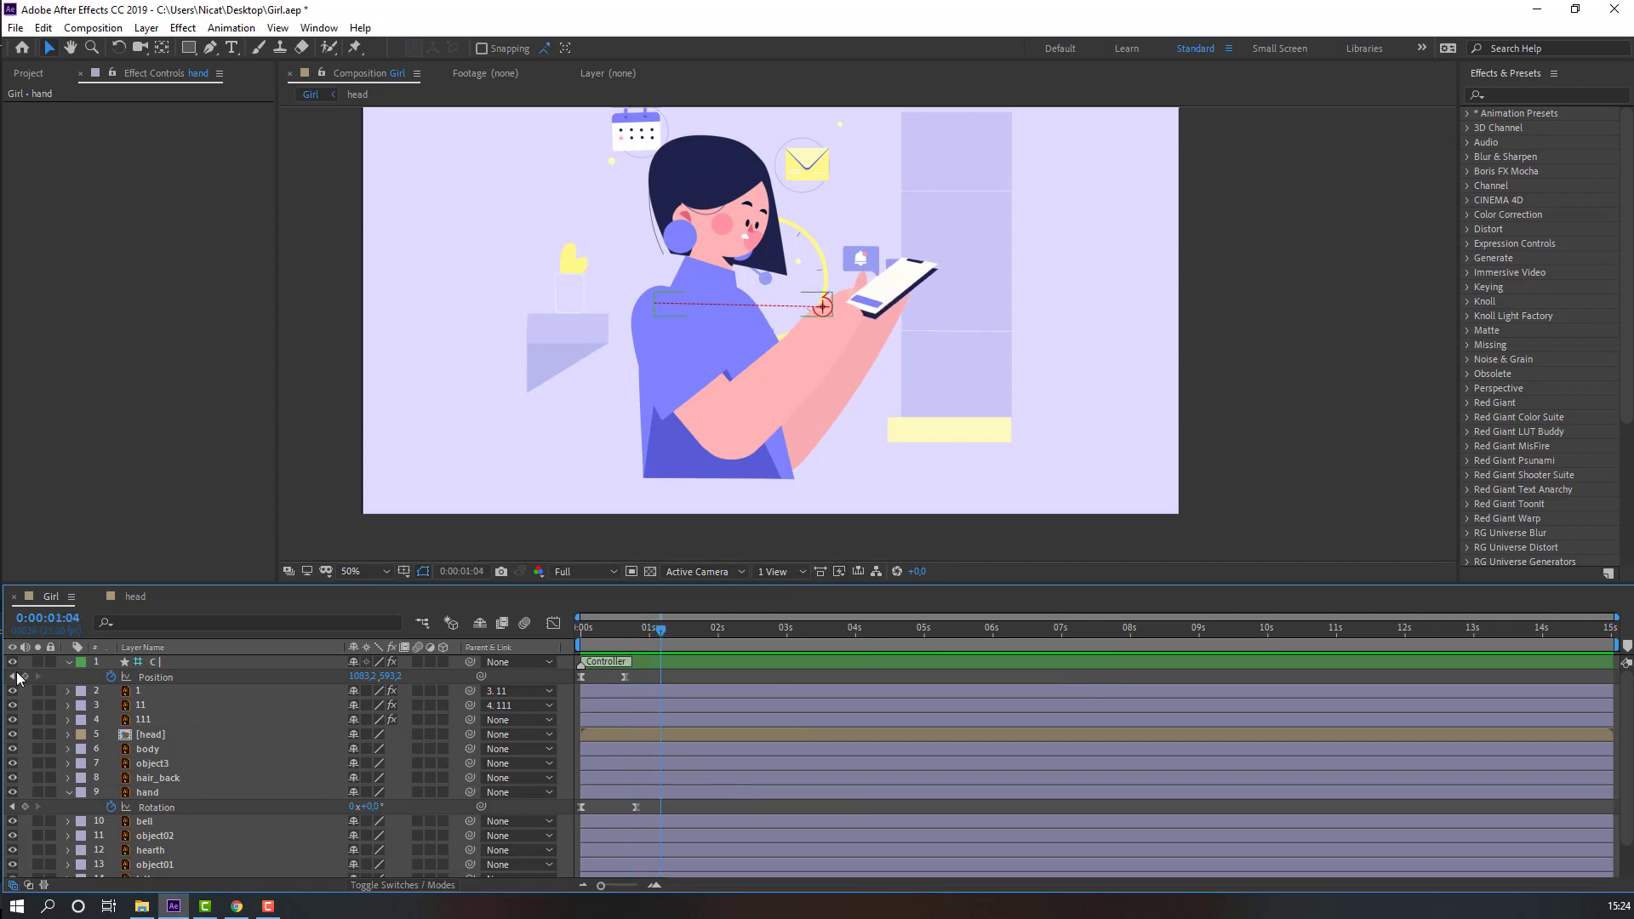
Add controller Position keyframes after 1 second, shifting the hand left then right over the phone
left_click(26, 677)
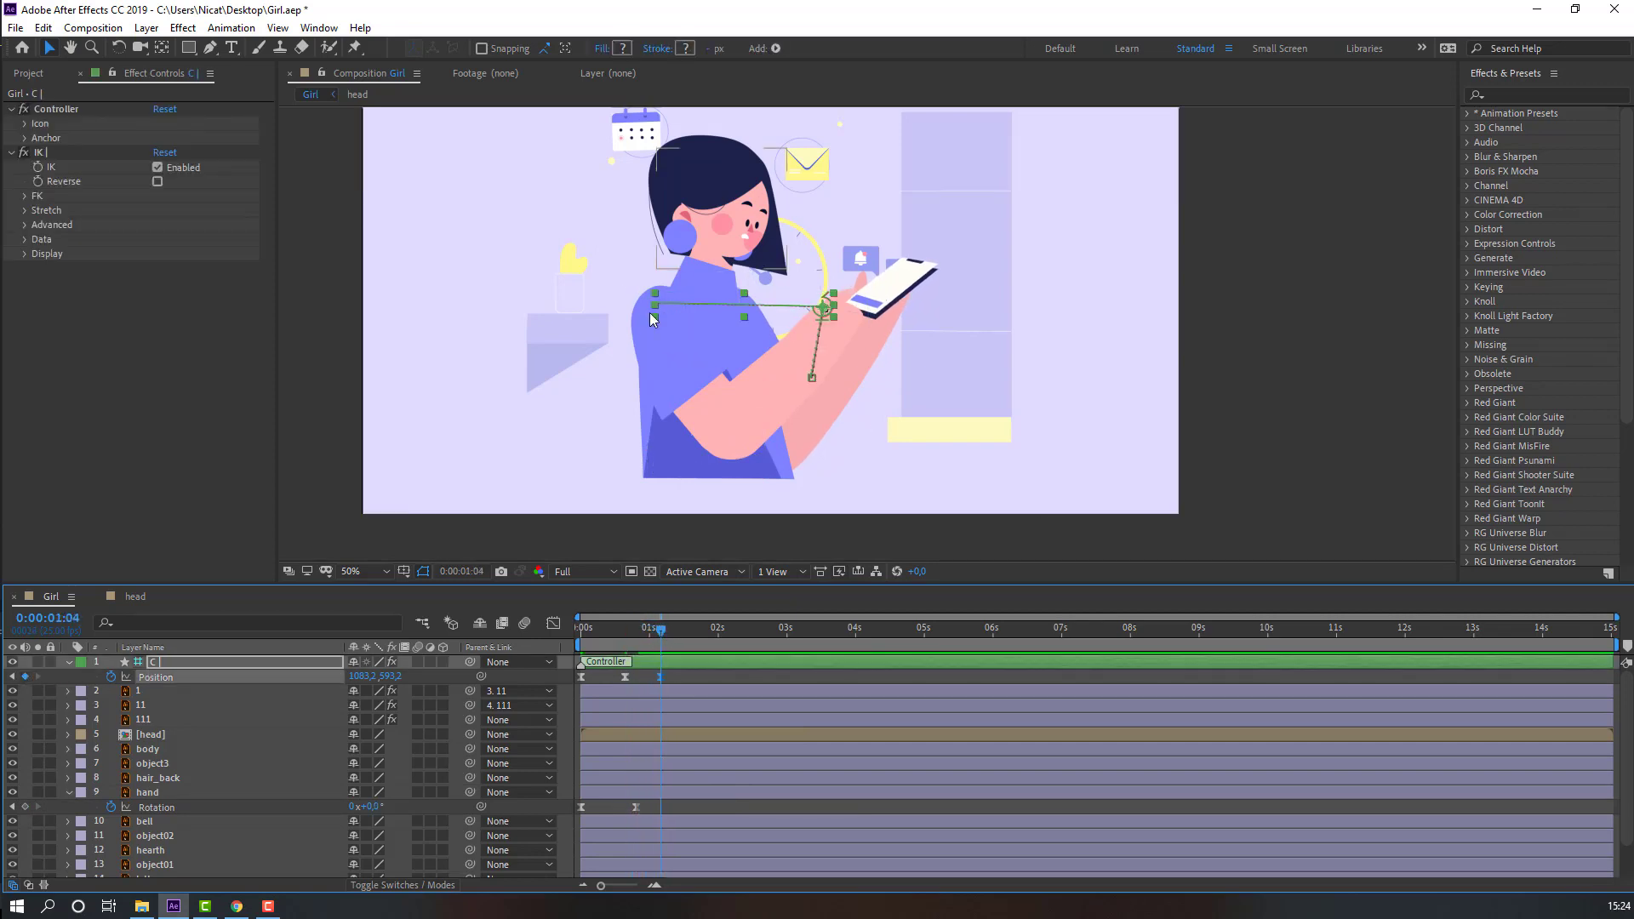
left_click(699, 638)
left_click_drag(362, 677, 698, 639)
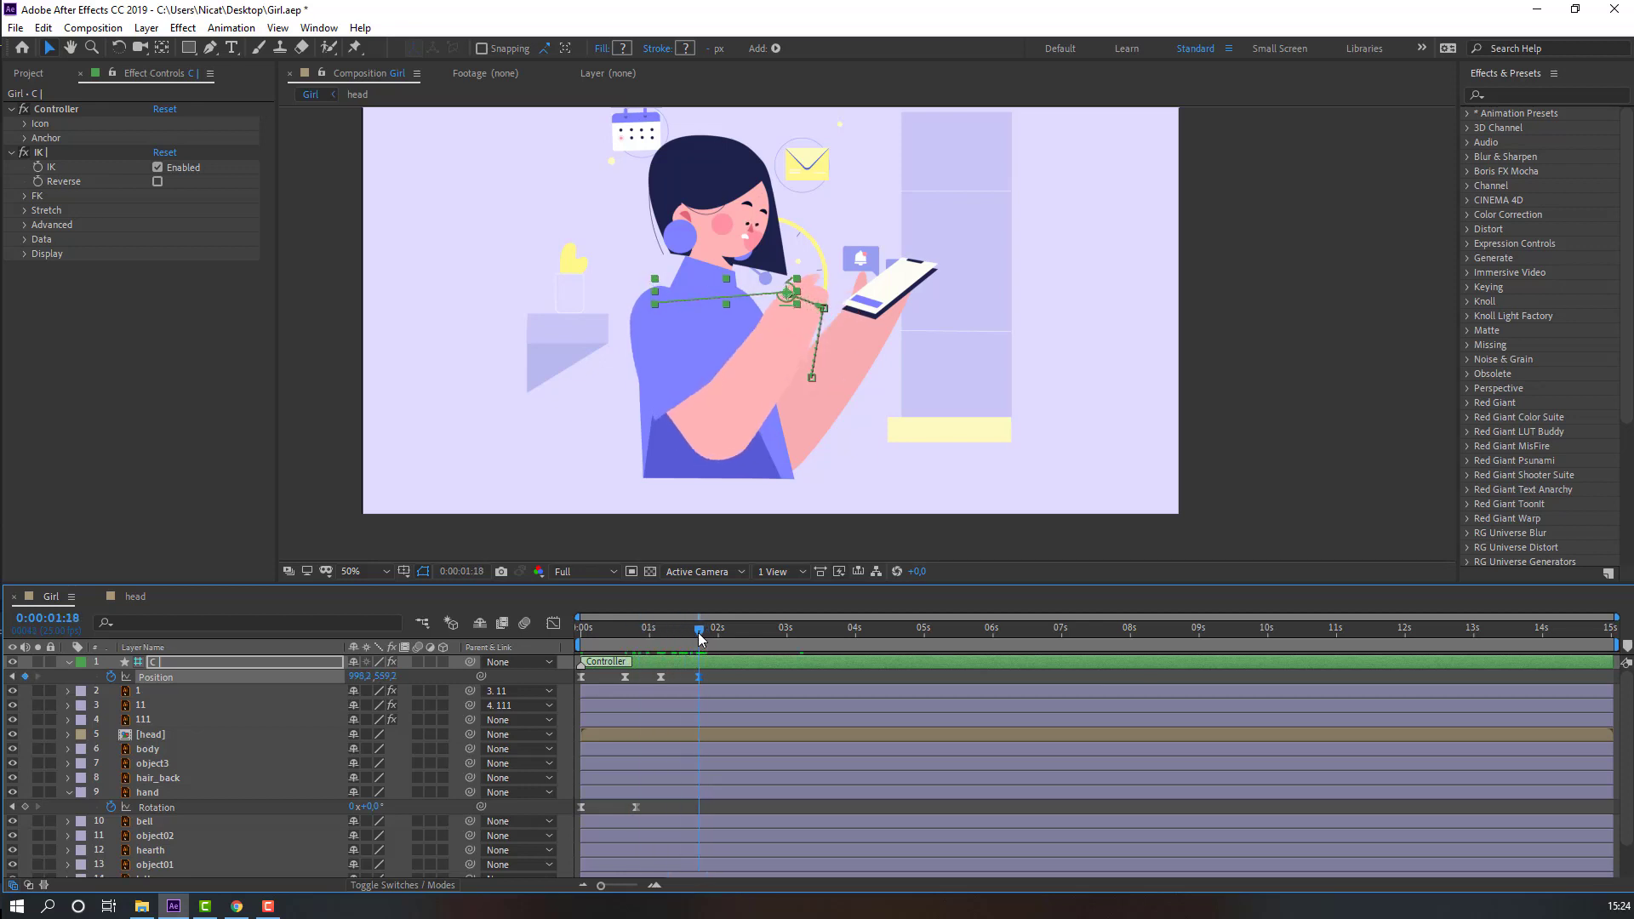
key(".")
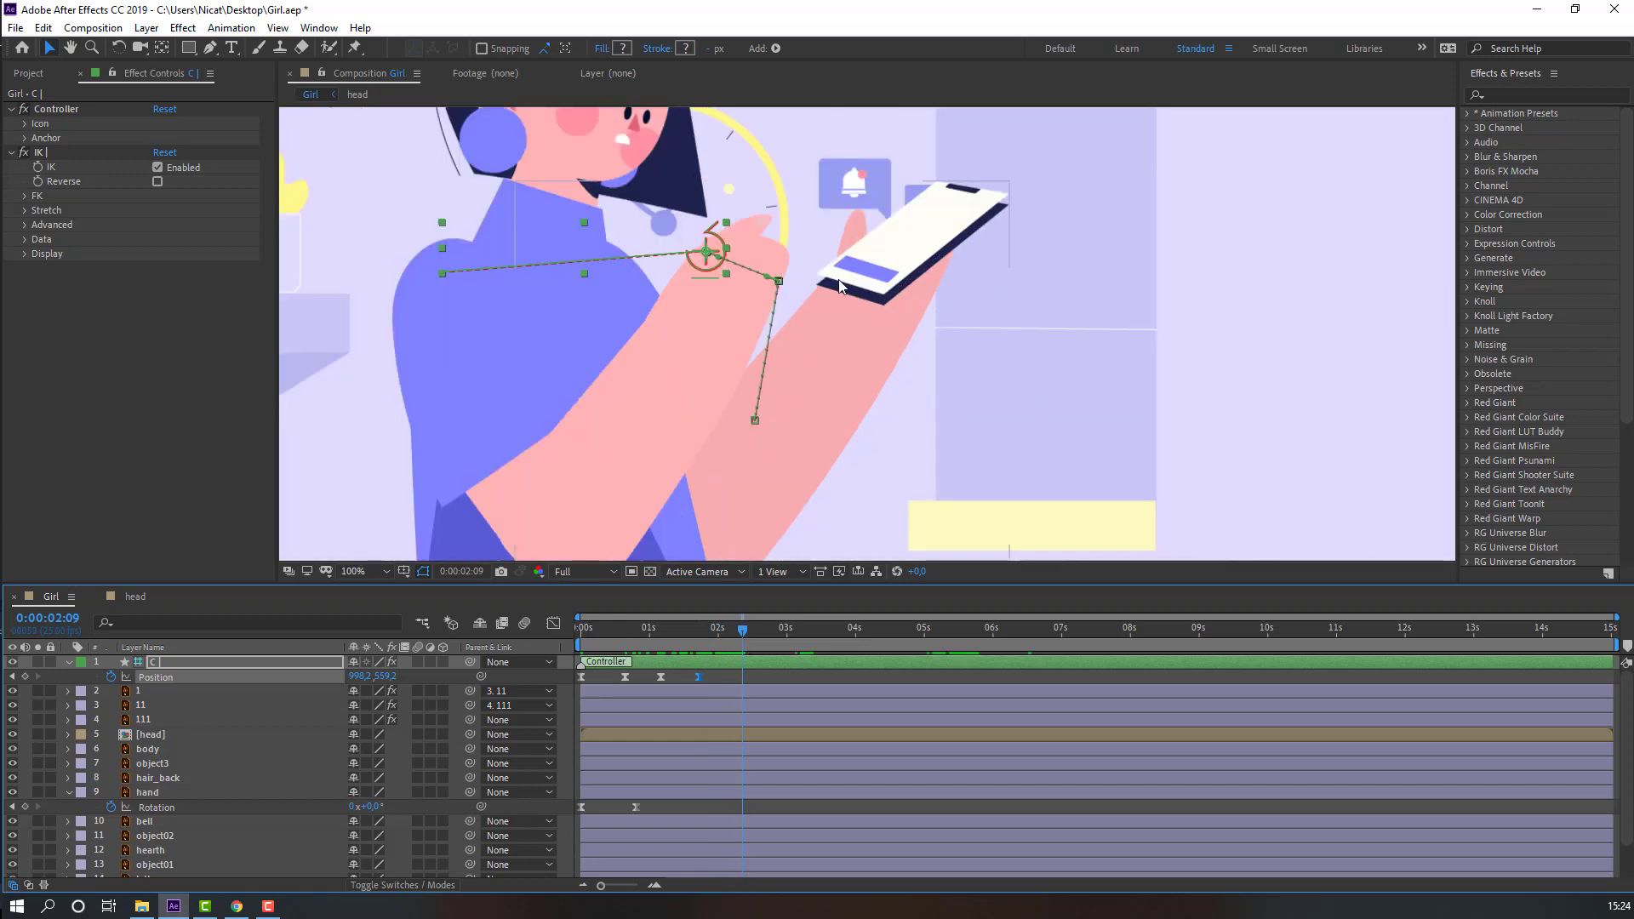
mouse_move(361, 677)
left_mouse_down()
mouse_move(479, 681)
mouse_move(350, 679)
mouse_move(393, 679)
mouse_move(375, 677)
left_mouse_up()
scroll(662, 454, "down", 2)
key("space")
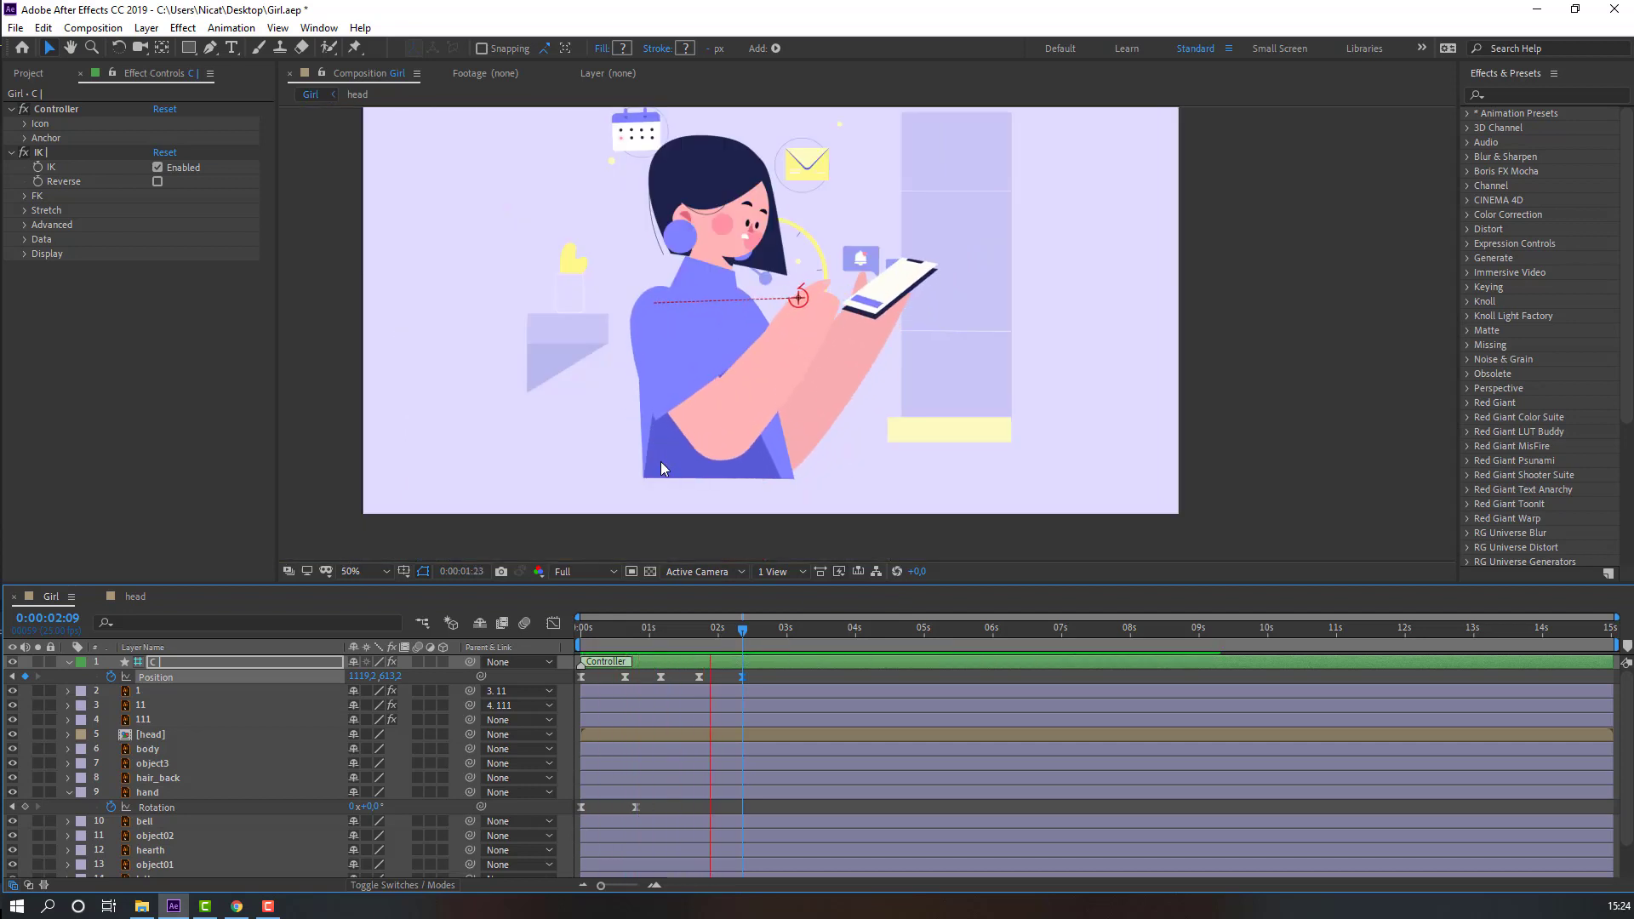
left_click(743, 631)
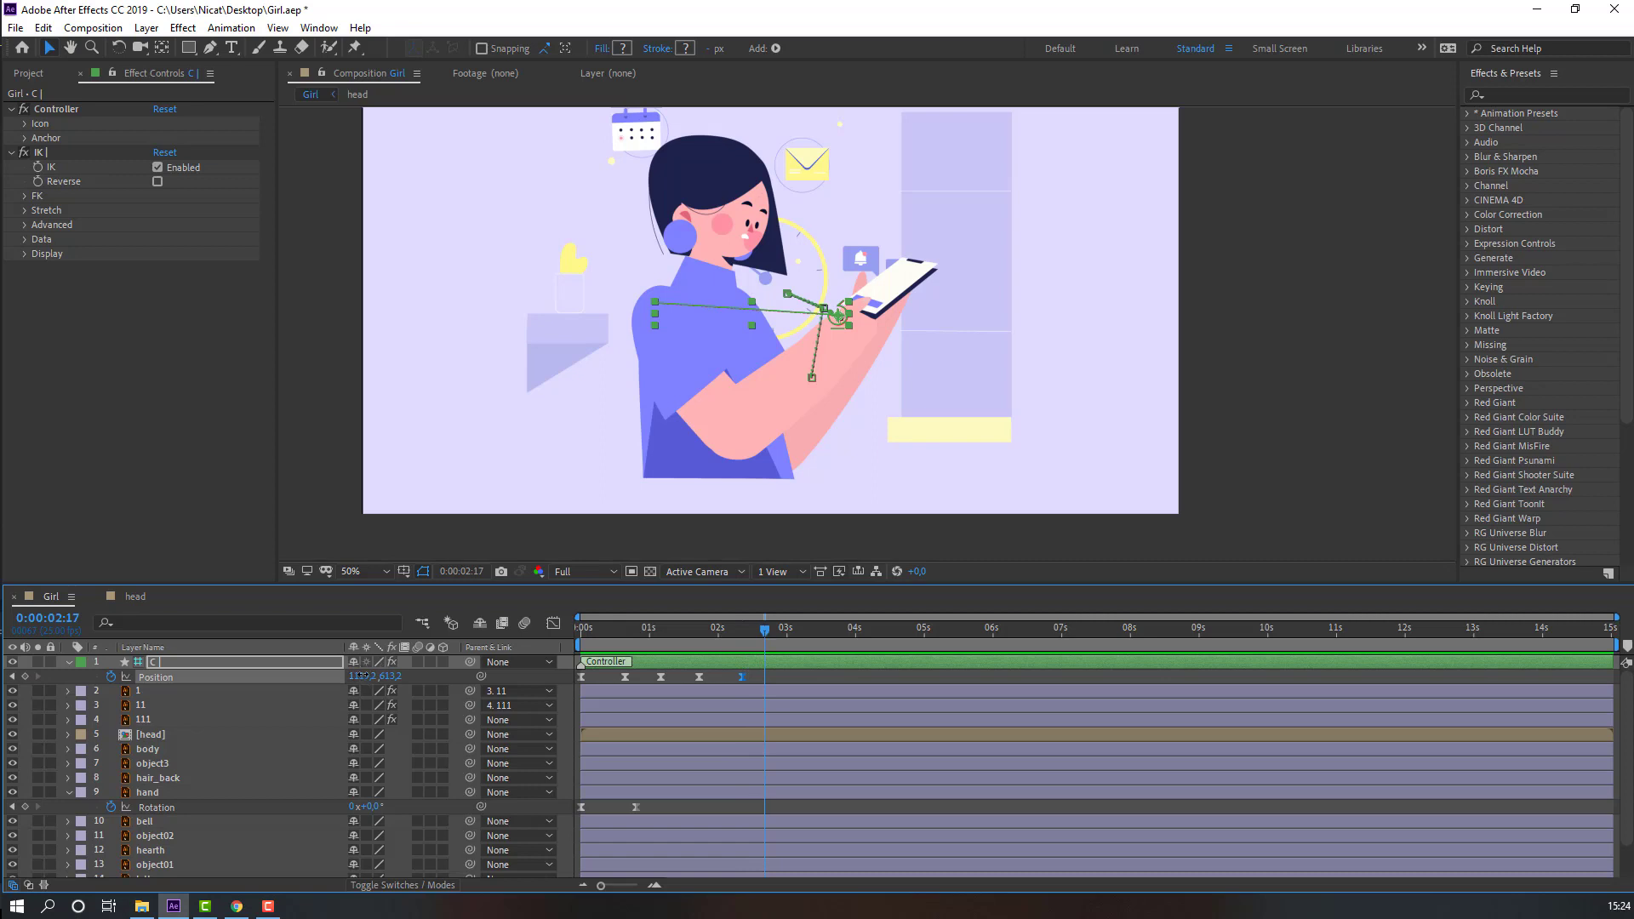
Add another leftward Position key, move the last keyframe to 2:21, and preview
mouse_move(362, 676)
left_mouse_down()
mouse_move(341, 681)
mouse_move(376, 675)
mouse_move(342, 677)
left_mouse_up()
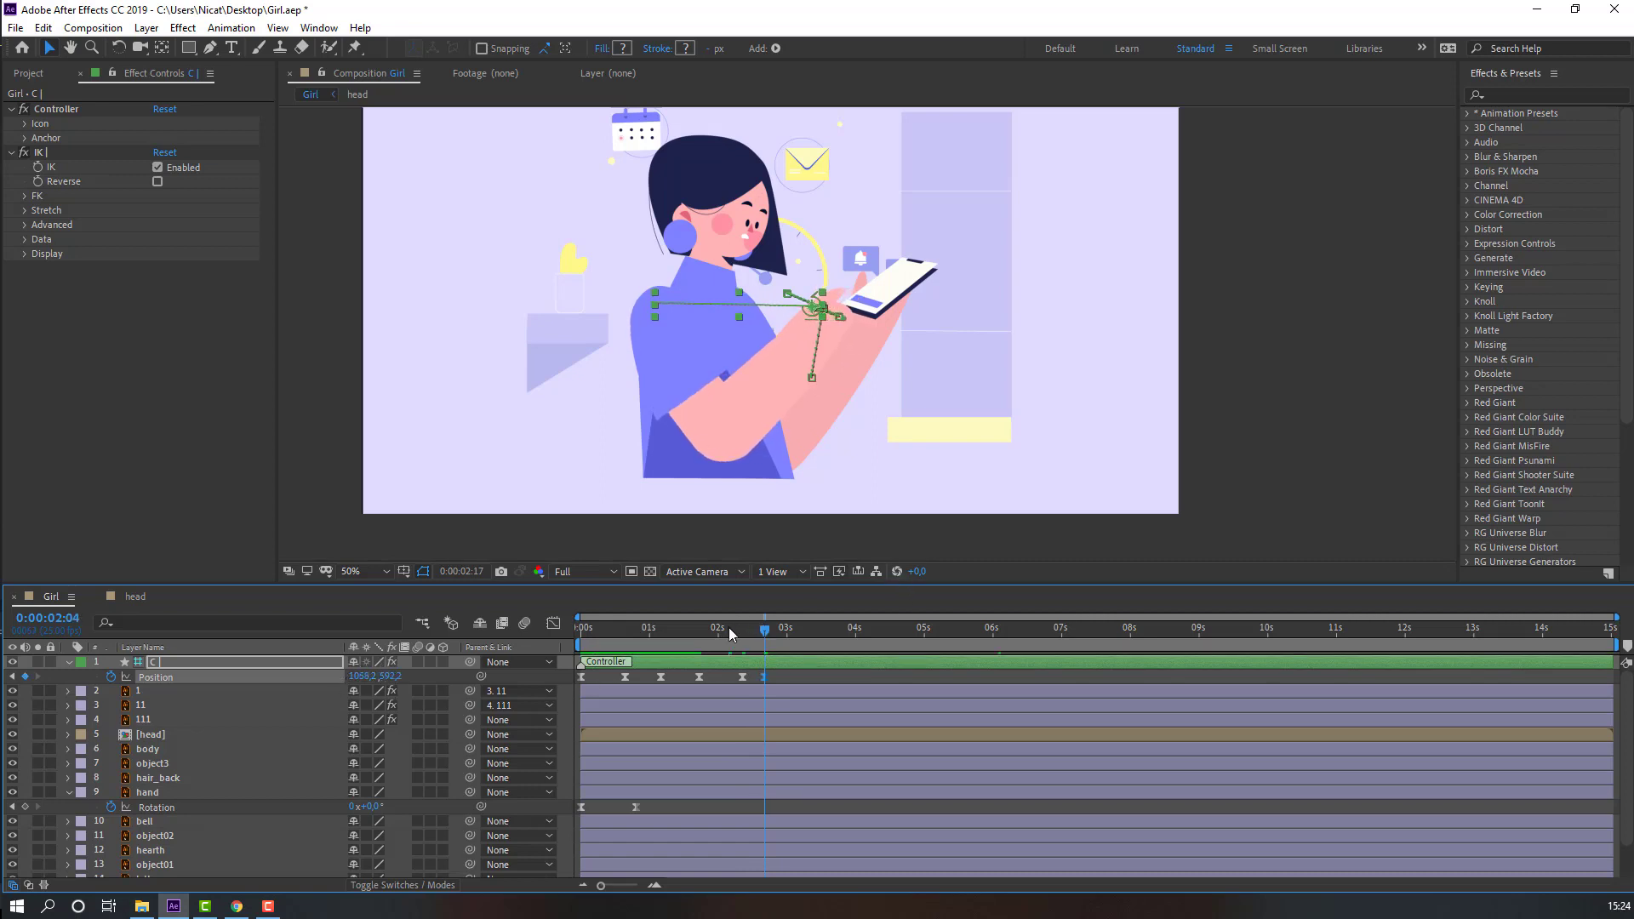
left_click_drag(764, 677, 775, 677)
key("k")
key("space")
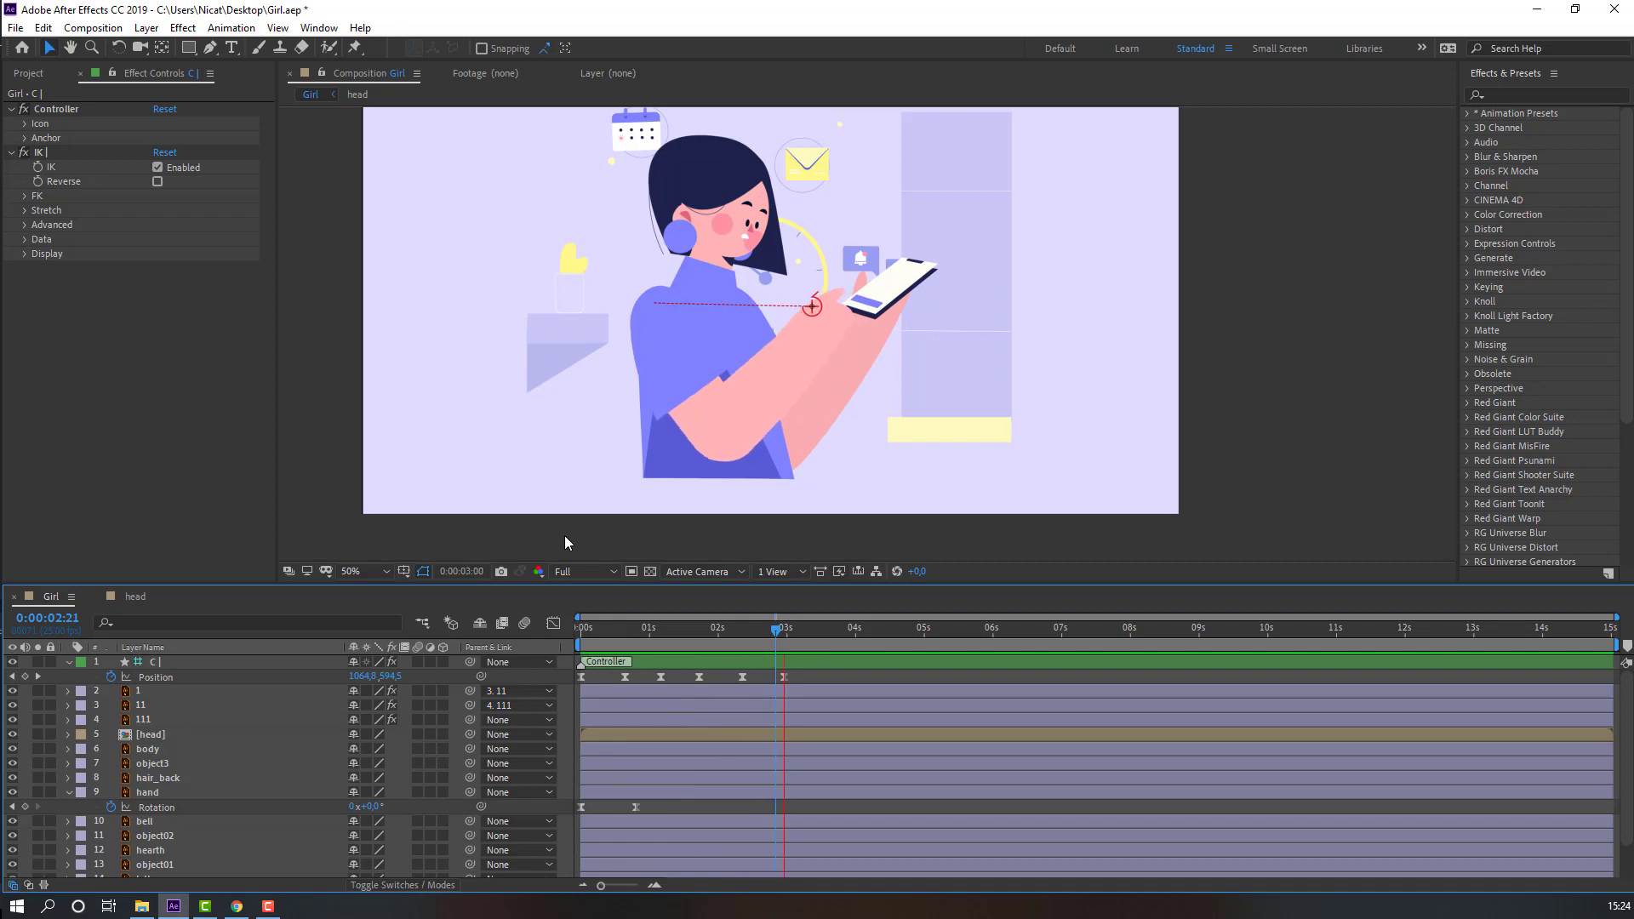
key("space")
mouse_move(647, 626)
left_mouse_down()
mouse_move(665, 634)
mouse_move(604, 637)
mouse_move(647, 640)
left_mouse_up()
left_click(153, 662)
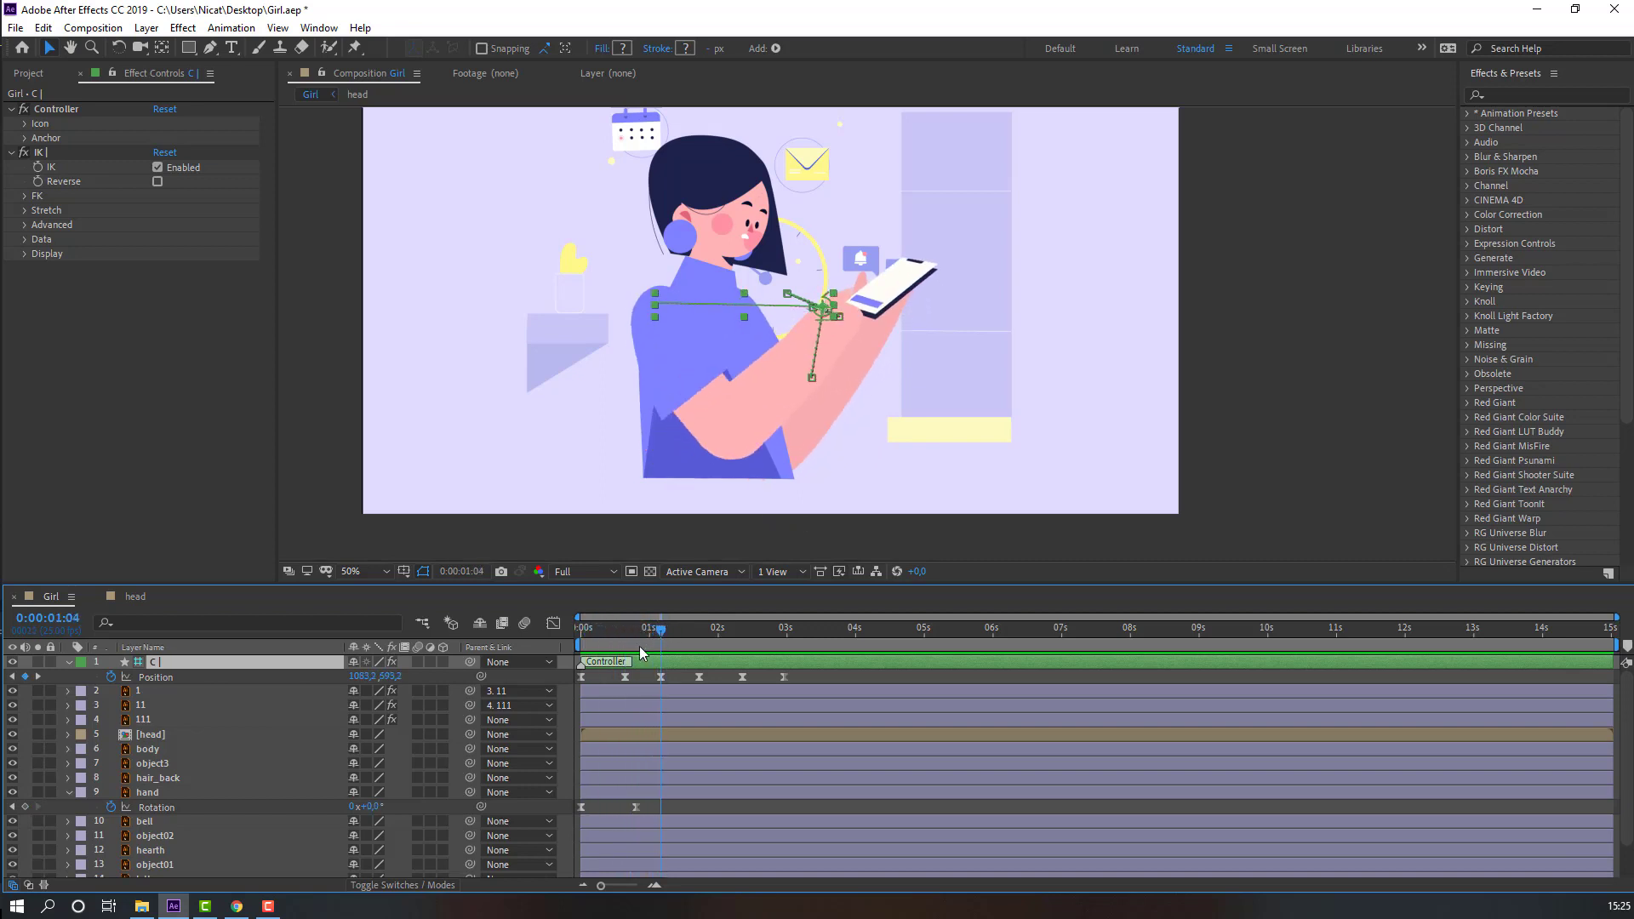
Key the controller's Rotation at -26°, then +3°, then -16° across about 1:15 to 2:16
key("shift+r")
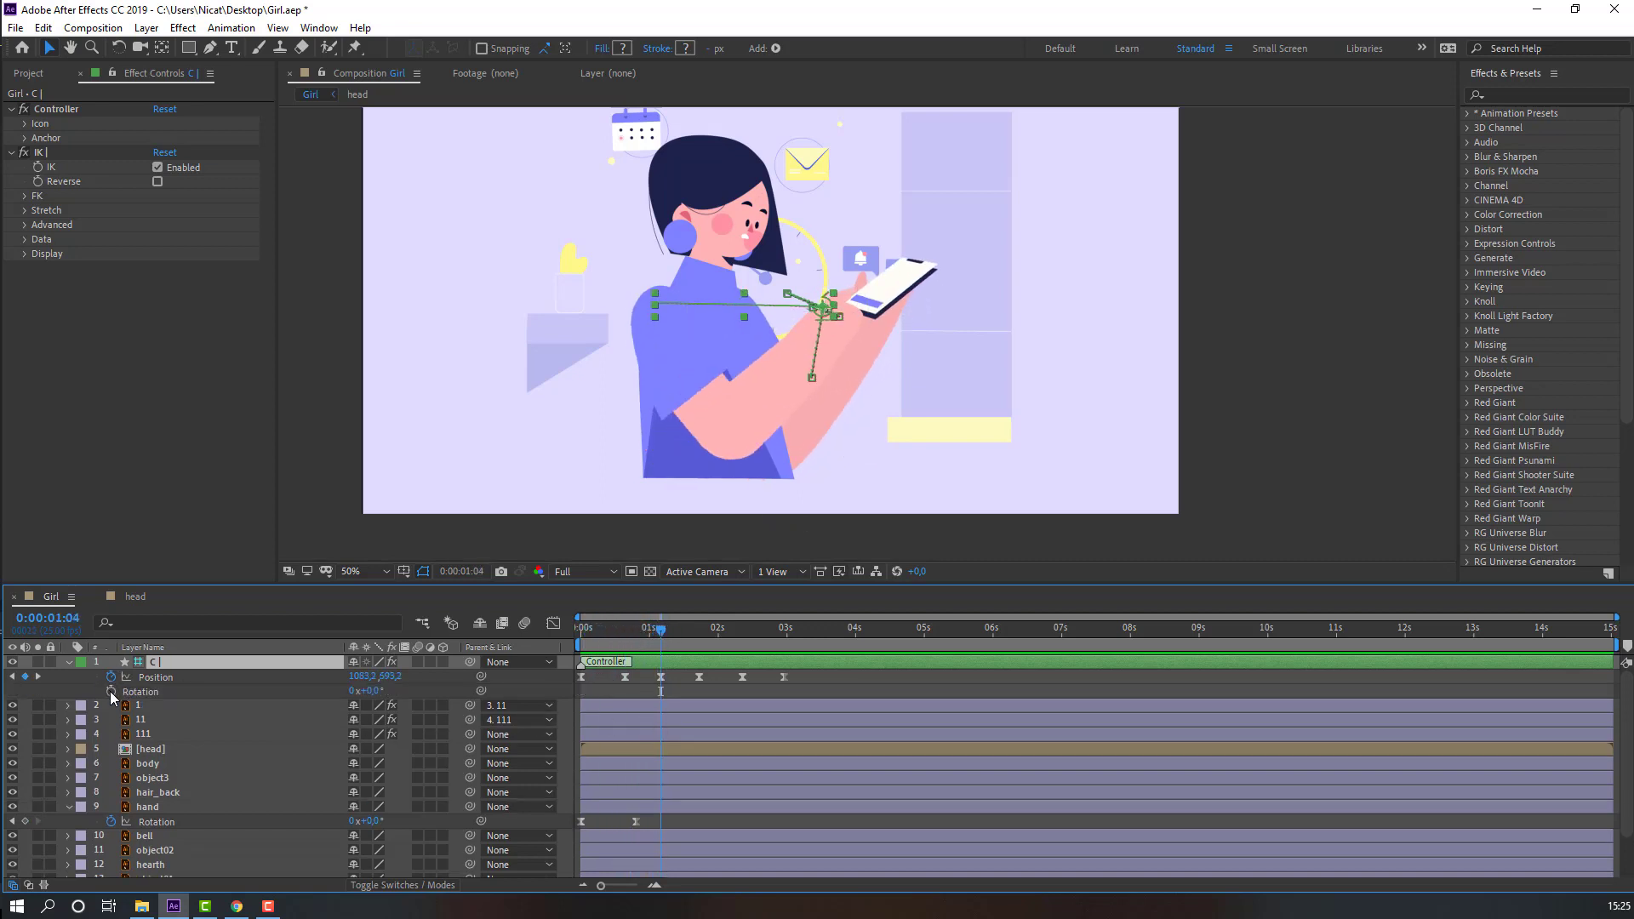
left_click(110, 692)
left_click_drag(660, 630, 698, 628)
scroll(890, 295, "up", 4)
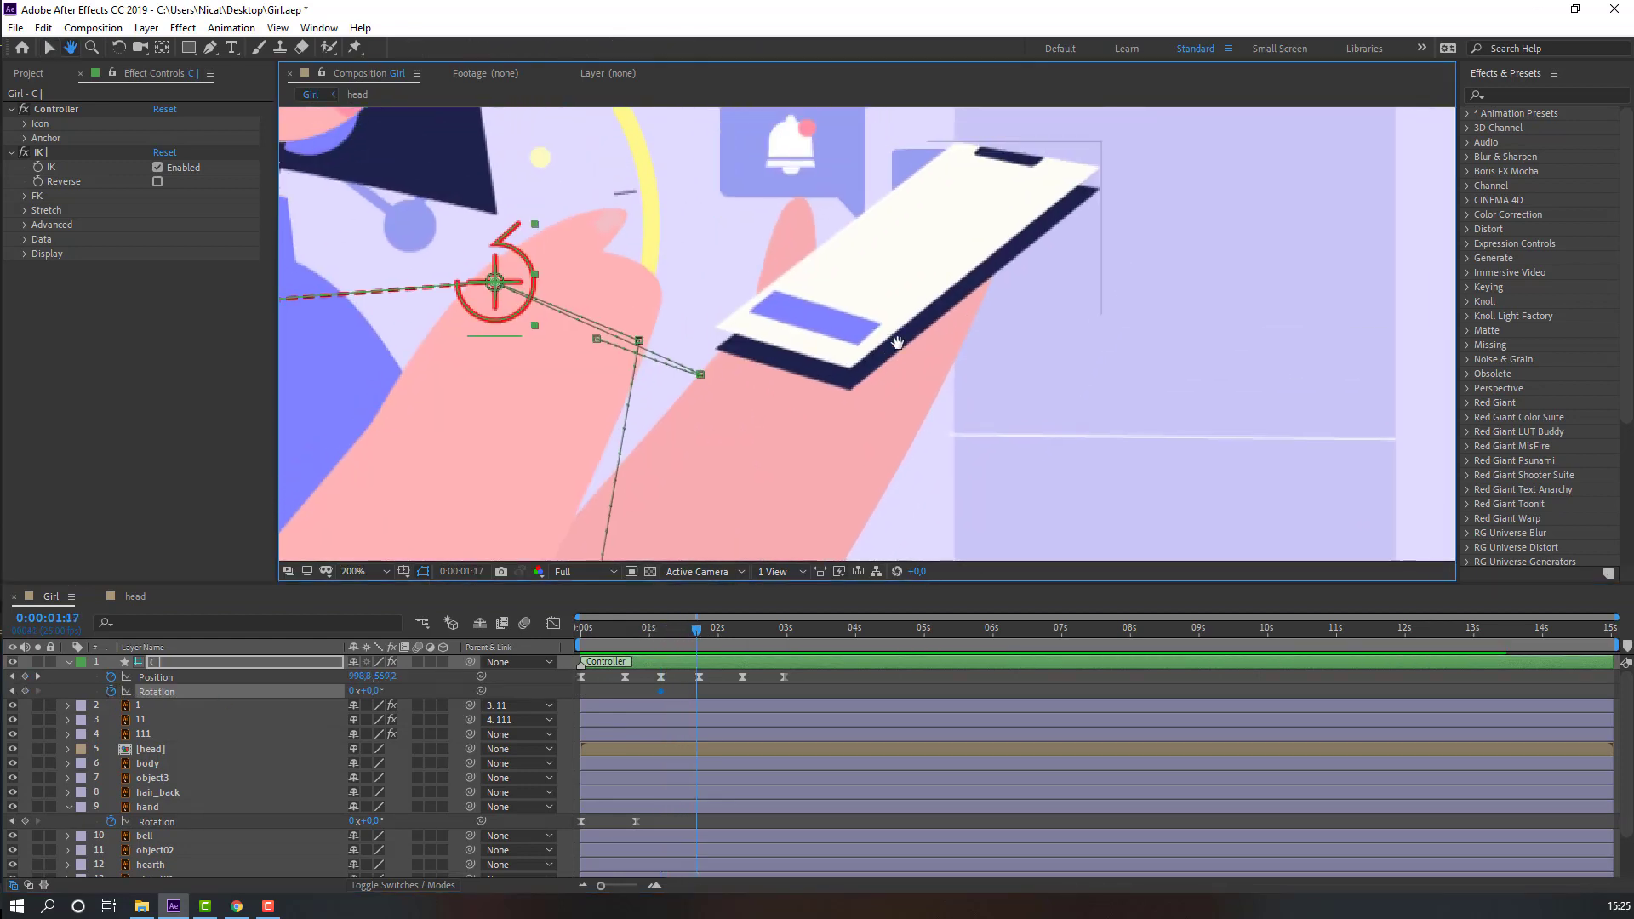
left_click_drag(354, 697, 324, 696)
left_click_drag(635, 628, 737, 634)
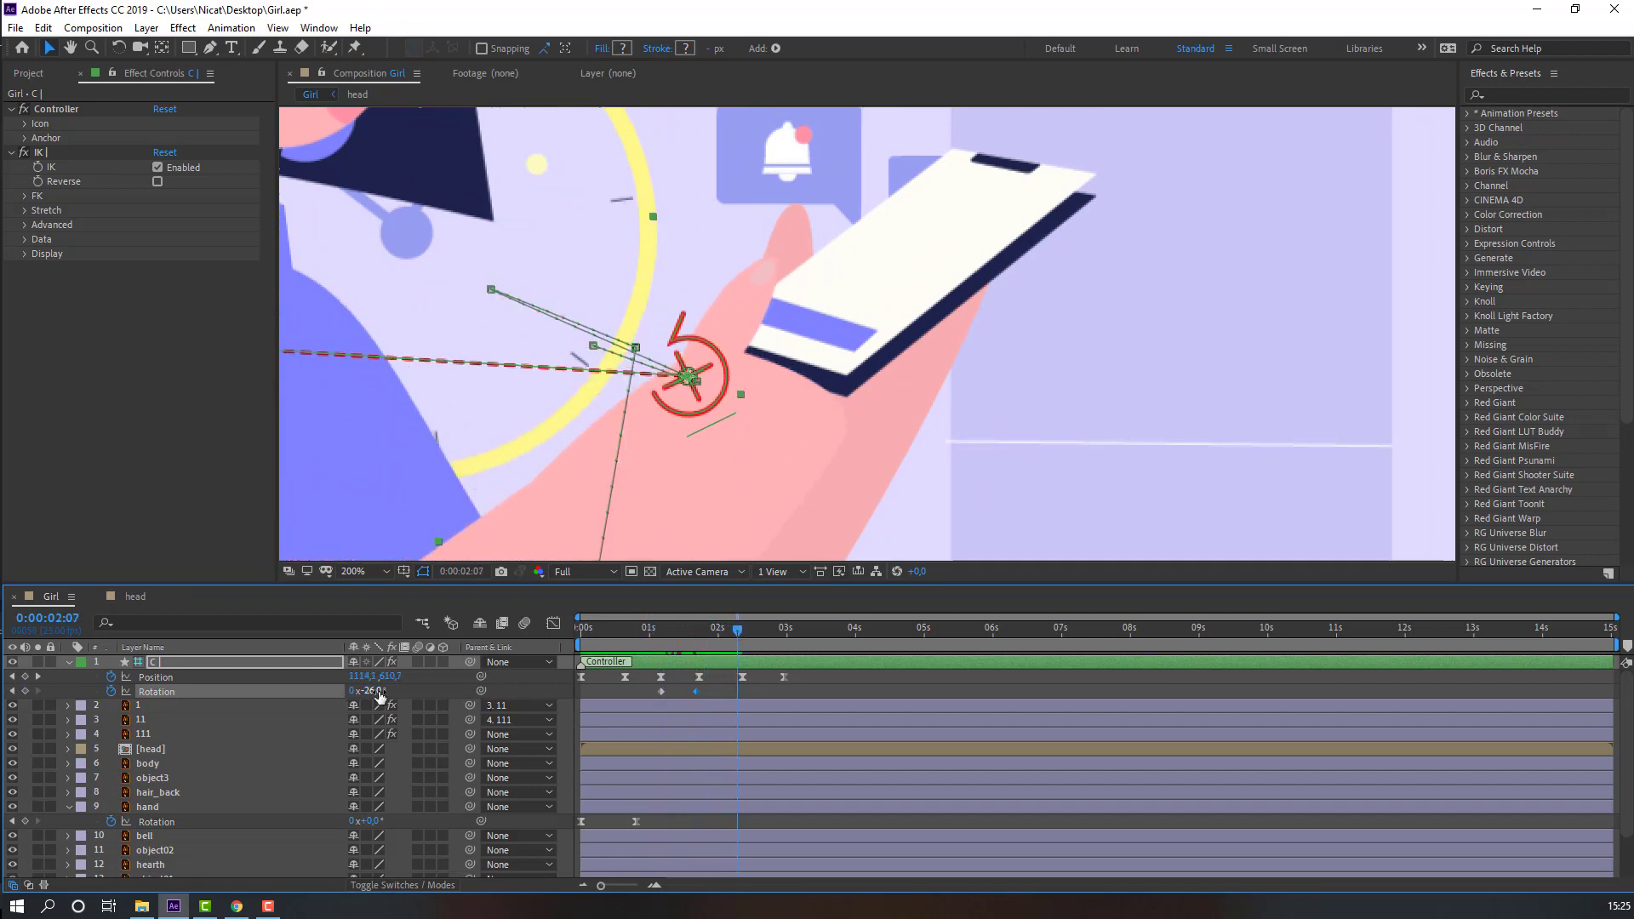
left_click_drag(375, 693, 410, 694)
left_click_drag(722, 635, 785, 637)
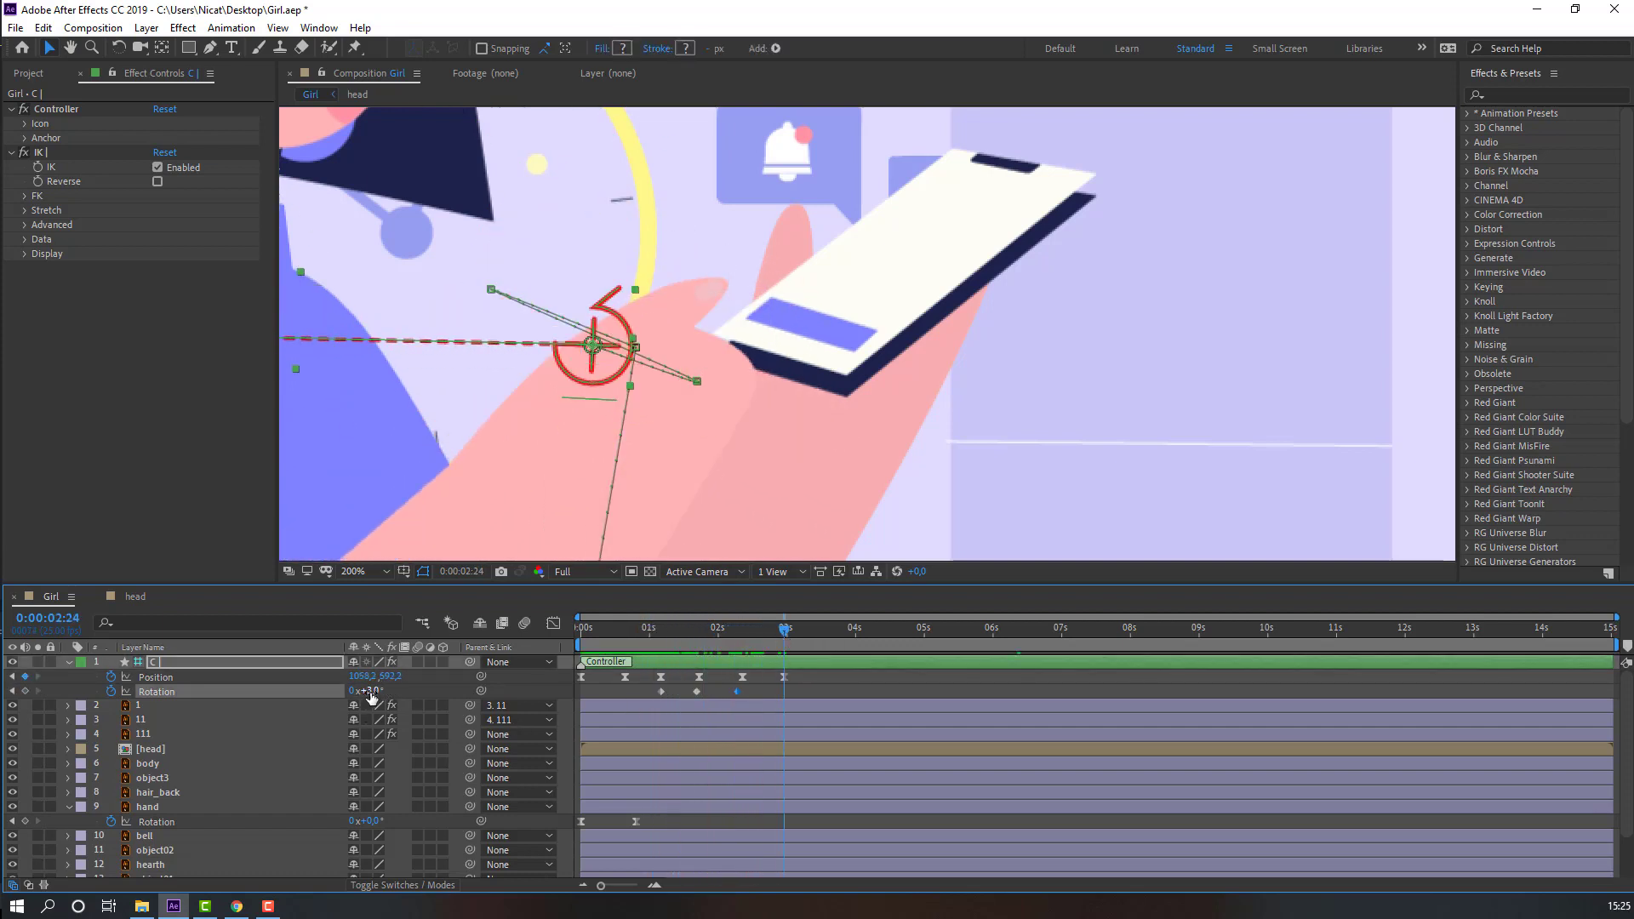
left_click_drag(365, 692, 348, 693)
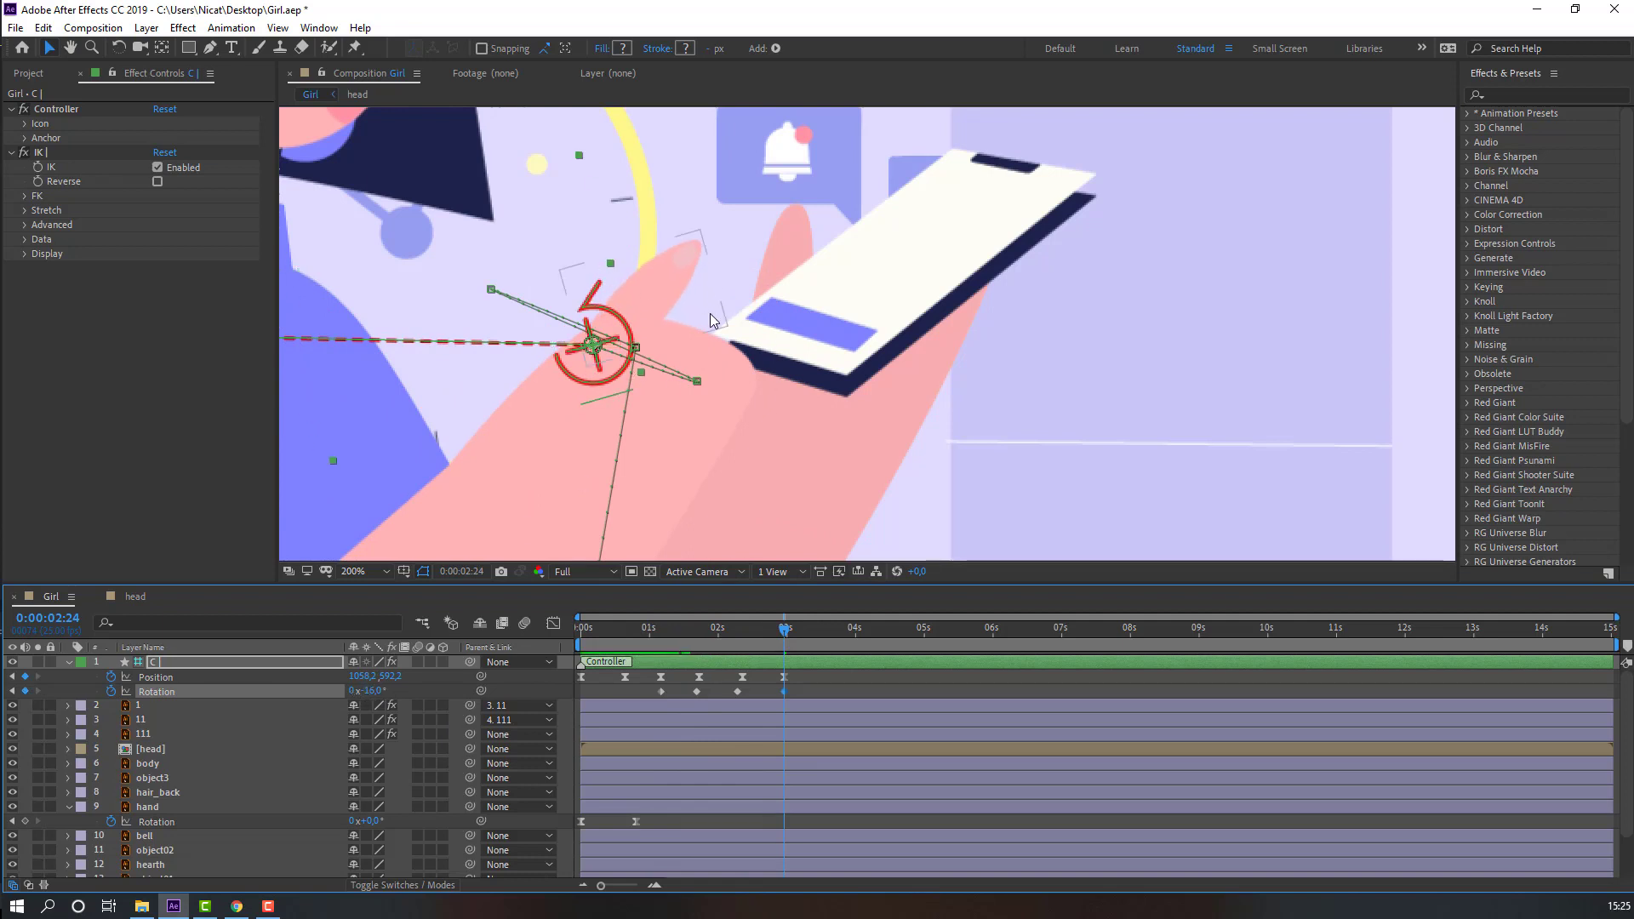
key("comma")
Apply Easy Ease to all four controller Rotation keyframes
left_click_drag(803, 689, 662, 690)
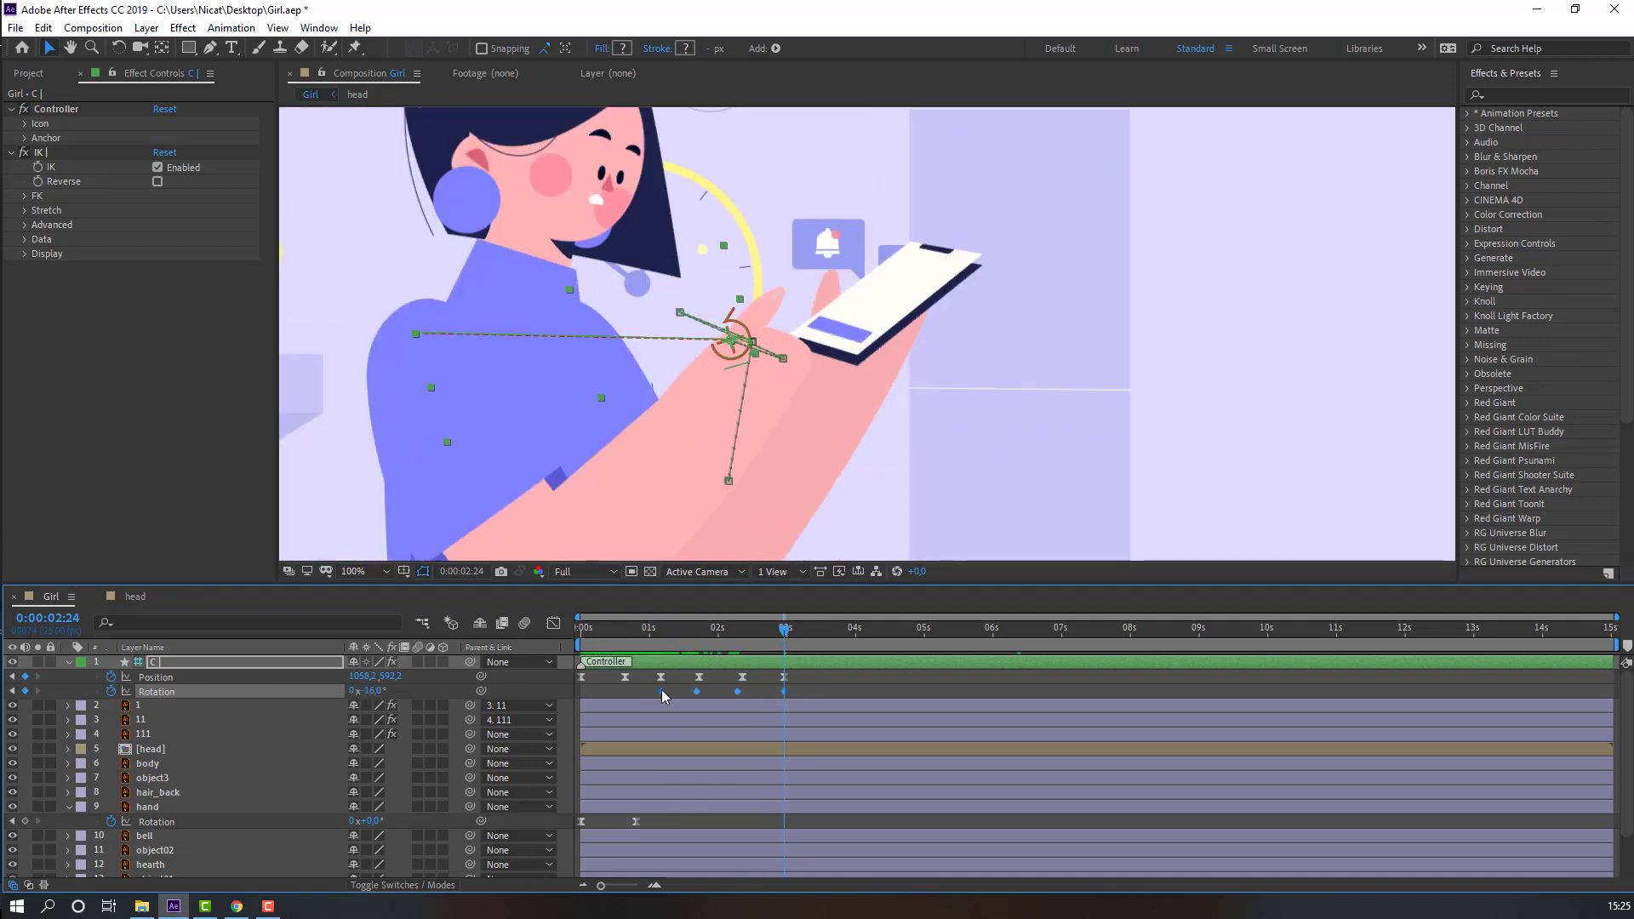
right_click(663, 691)
mouse_move(750, 679)
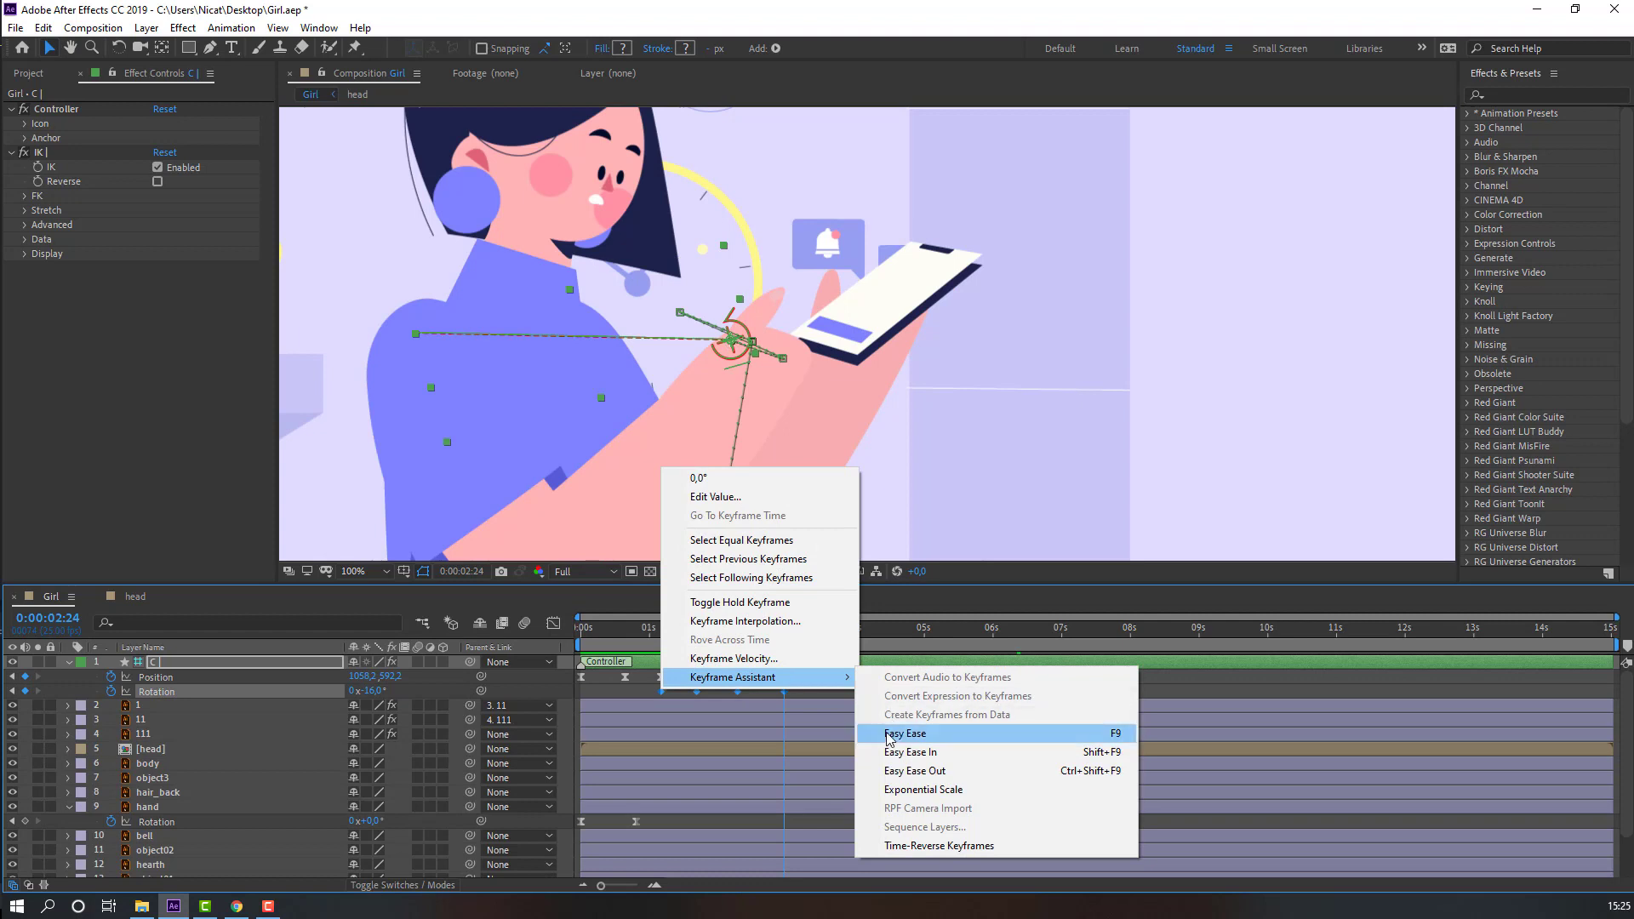
left_click(979, 727)
scroll(611, 422, "down", 4)
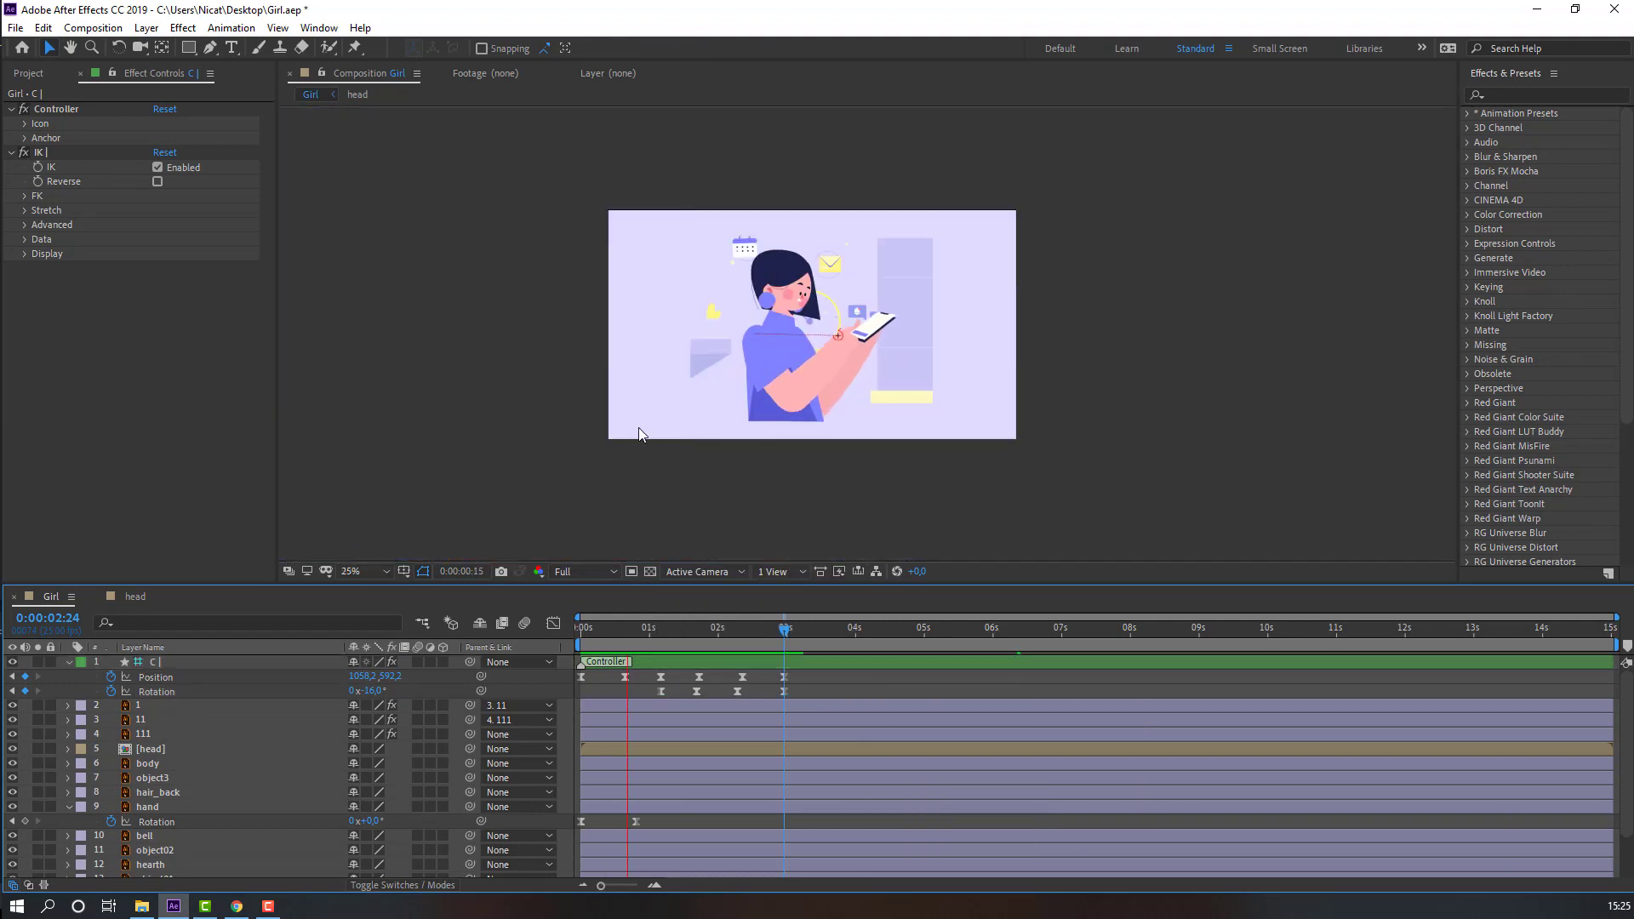
Drag controller C's later Position and Rotation keyframes earlier and play back the timing
scroll(644, 422, "up", 2)
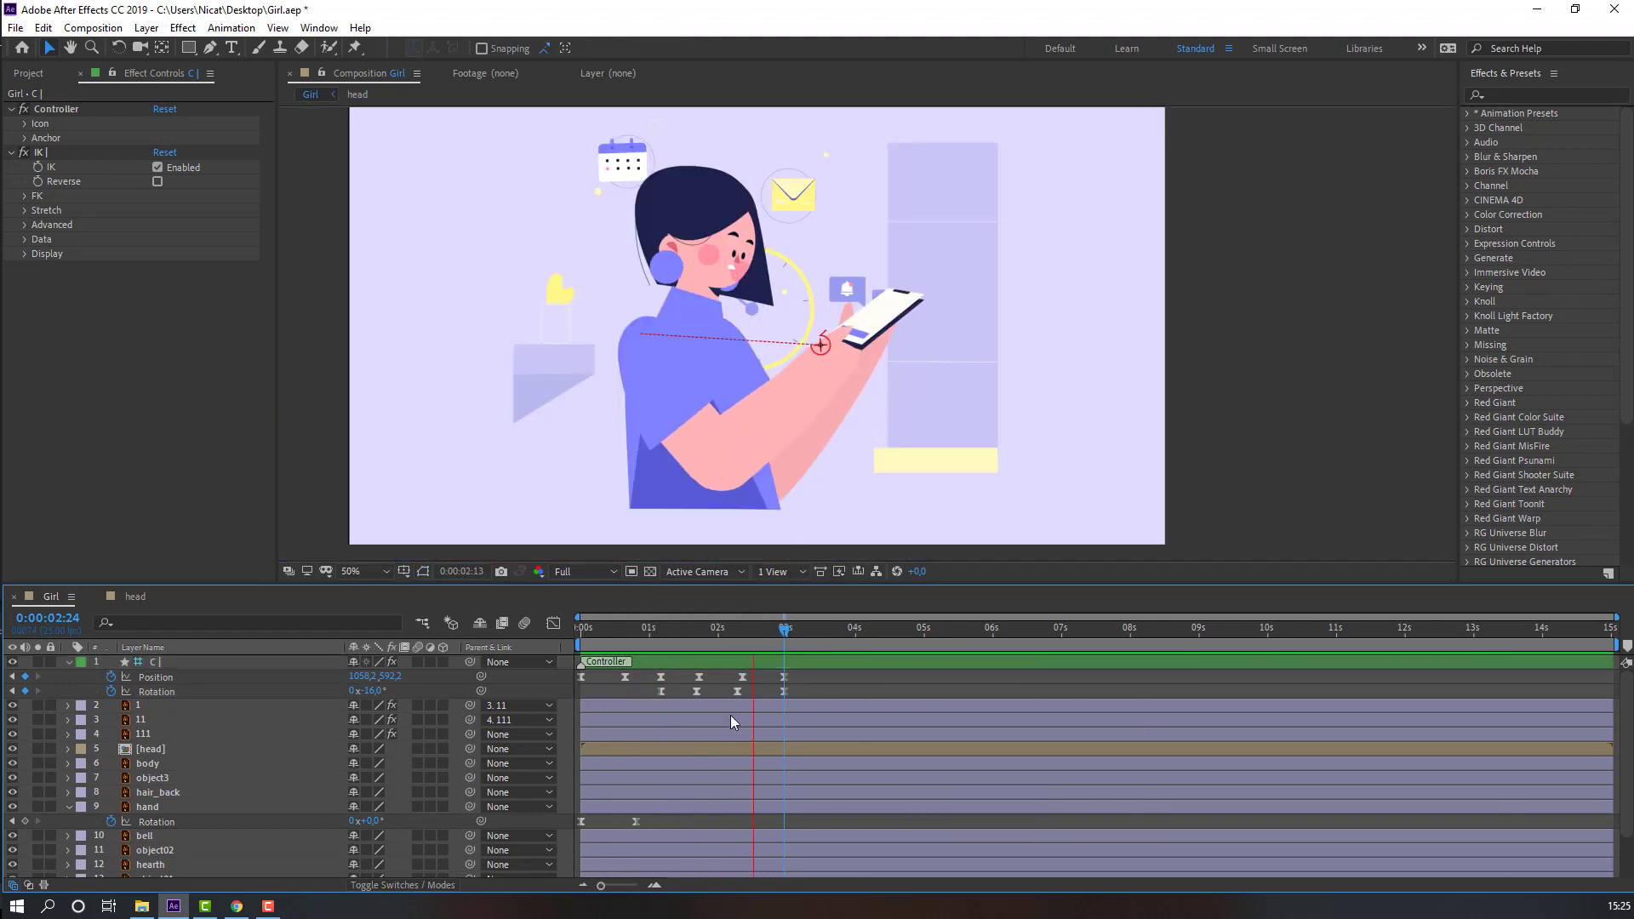
left_click_drag(653, 625, 691, 660)
left_click(699, 692)
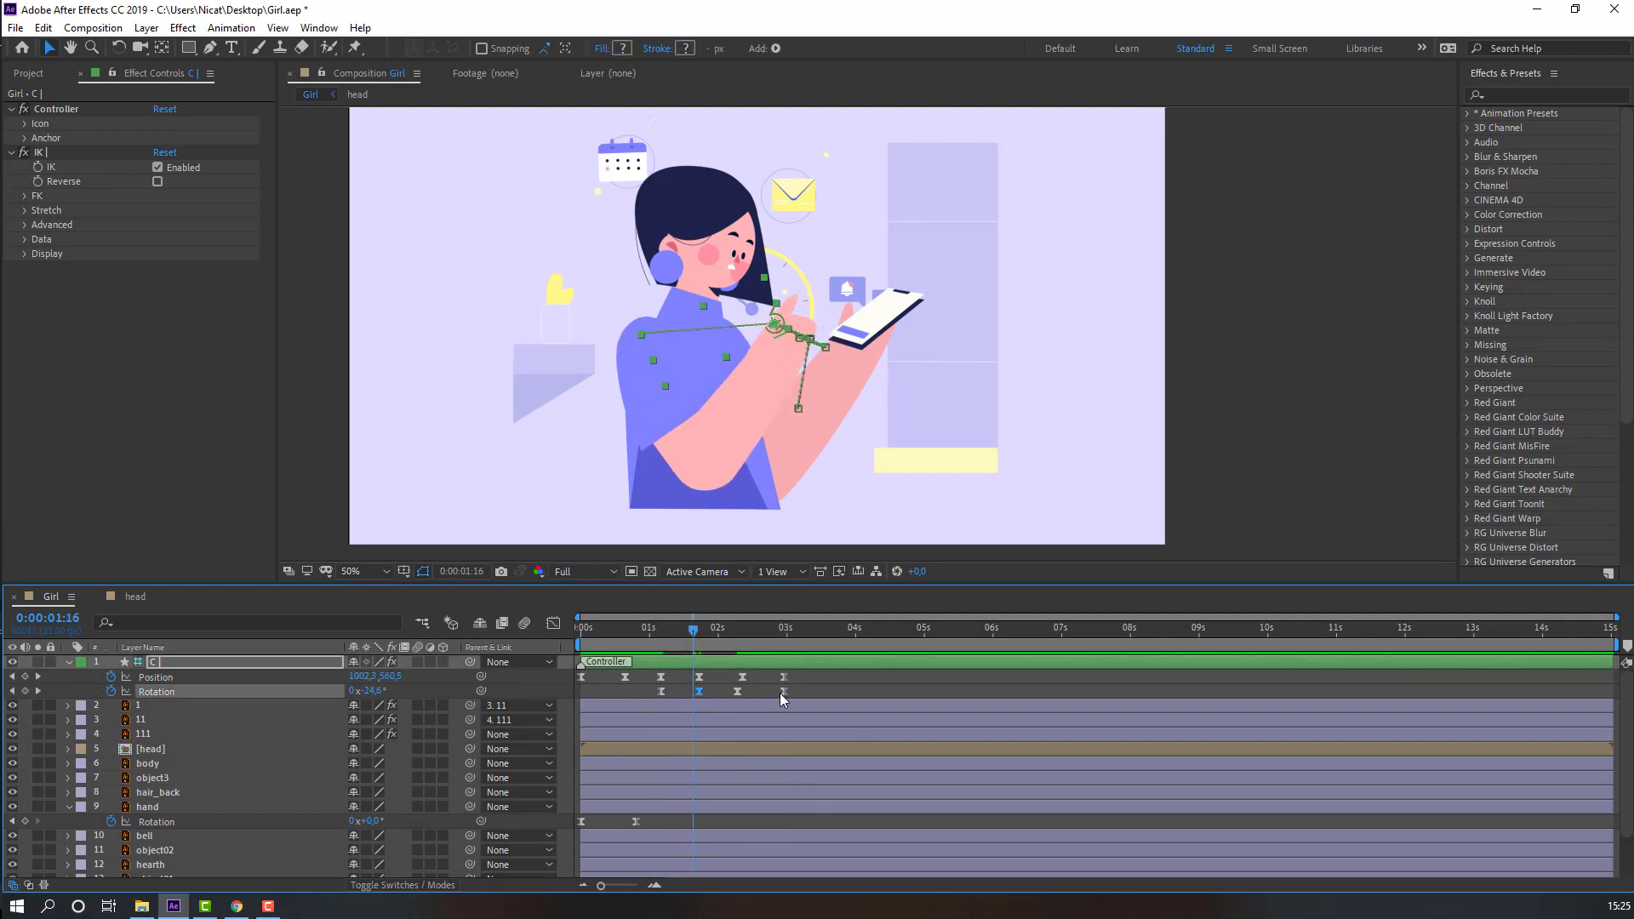
left_click_drag(789, 680, 687, 691)
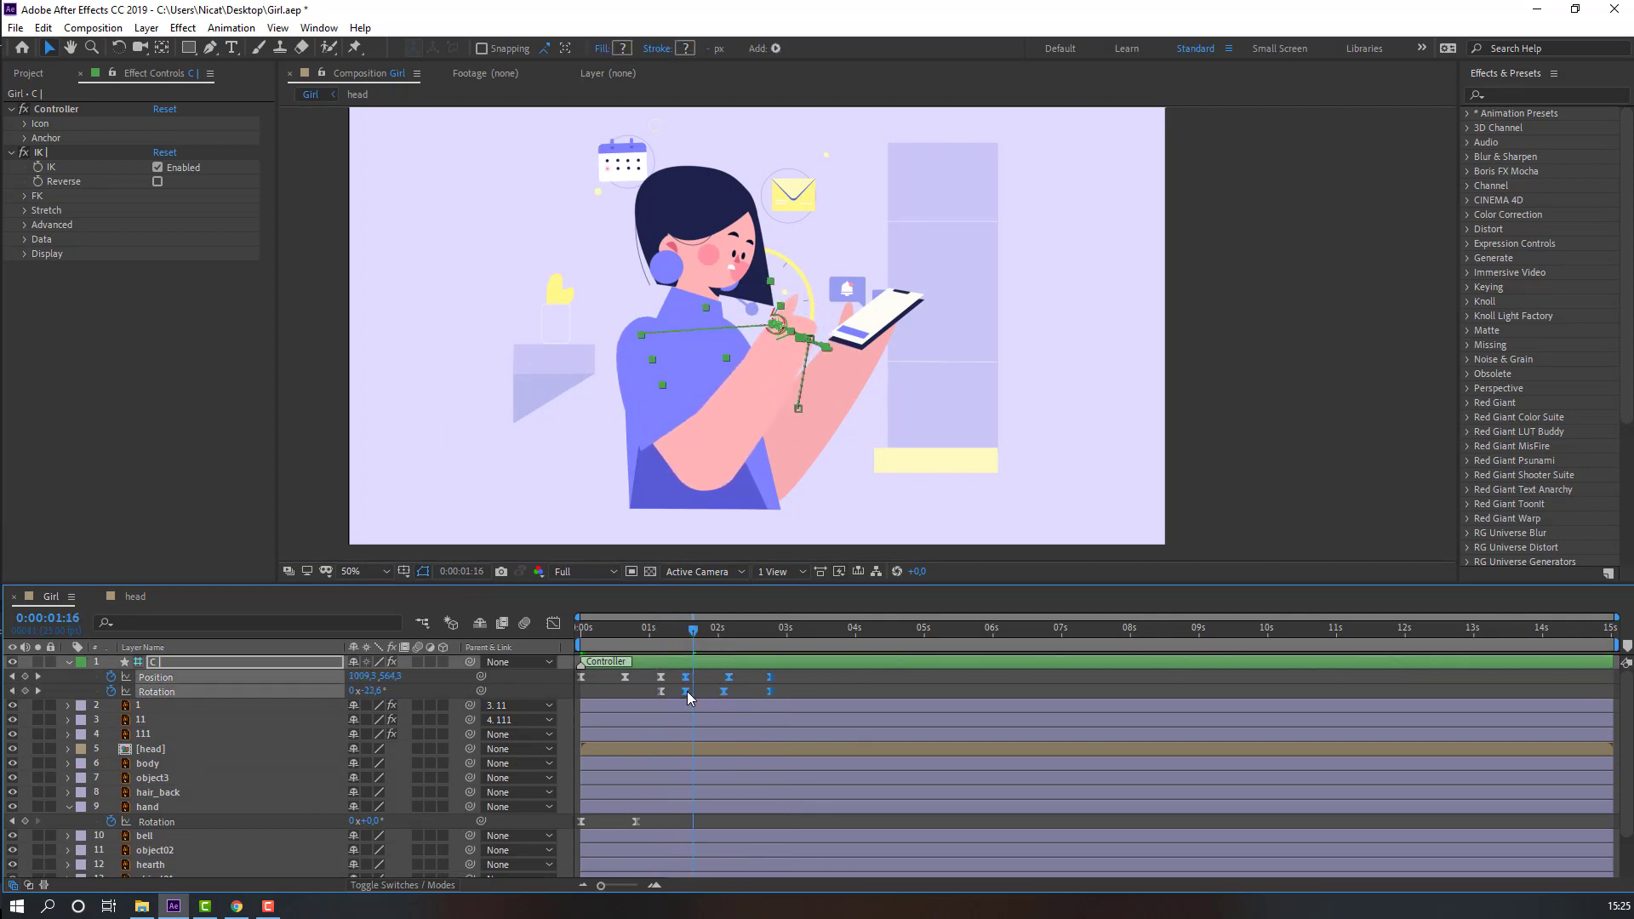
left_click_drag(788, 681, 711, 692)
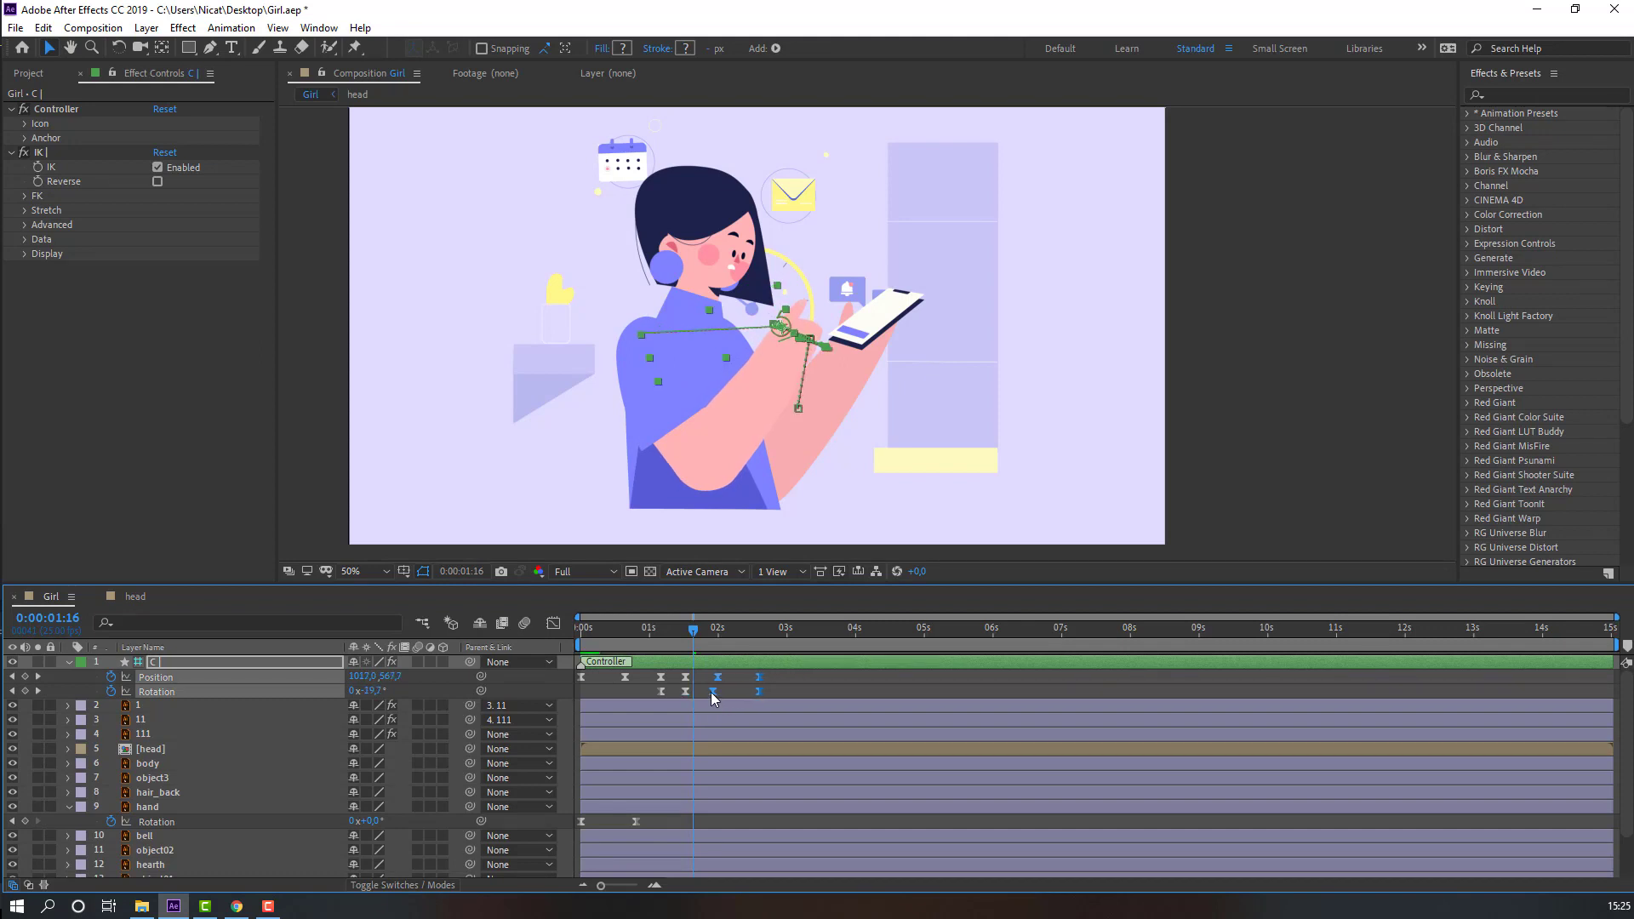
left_click(804, 682)
key("space")
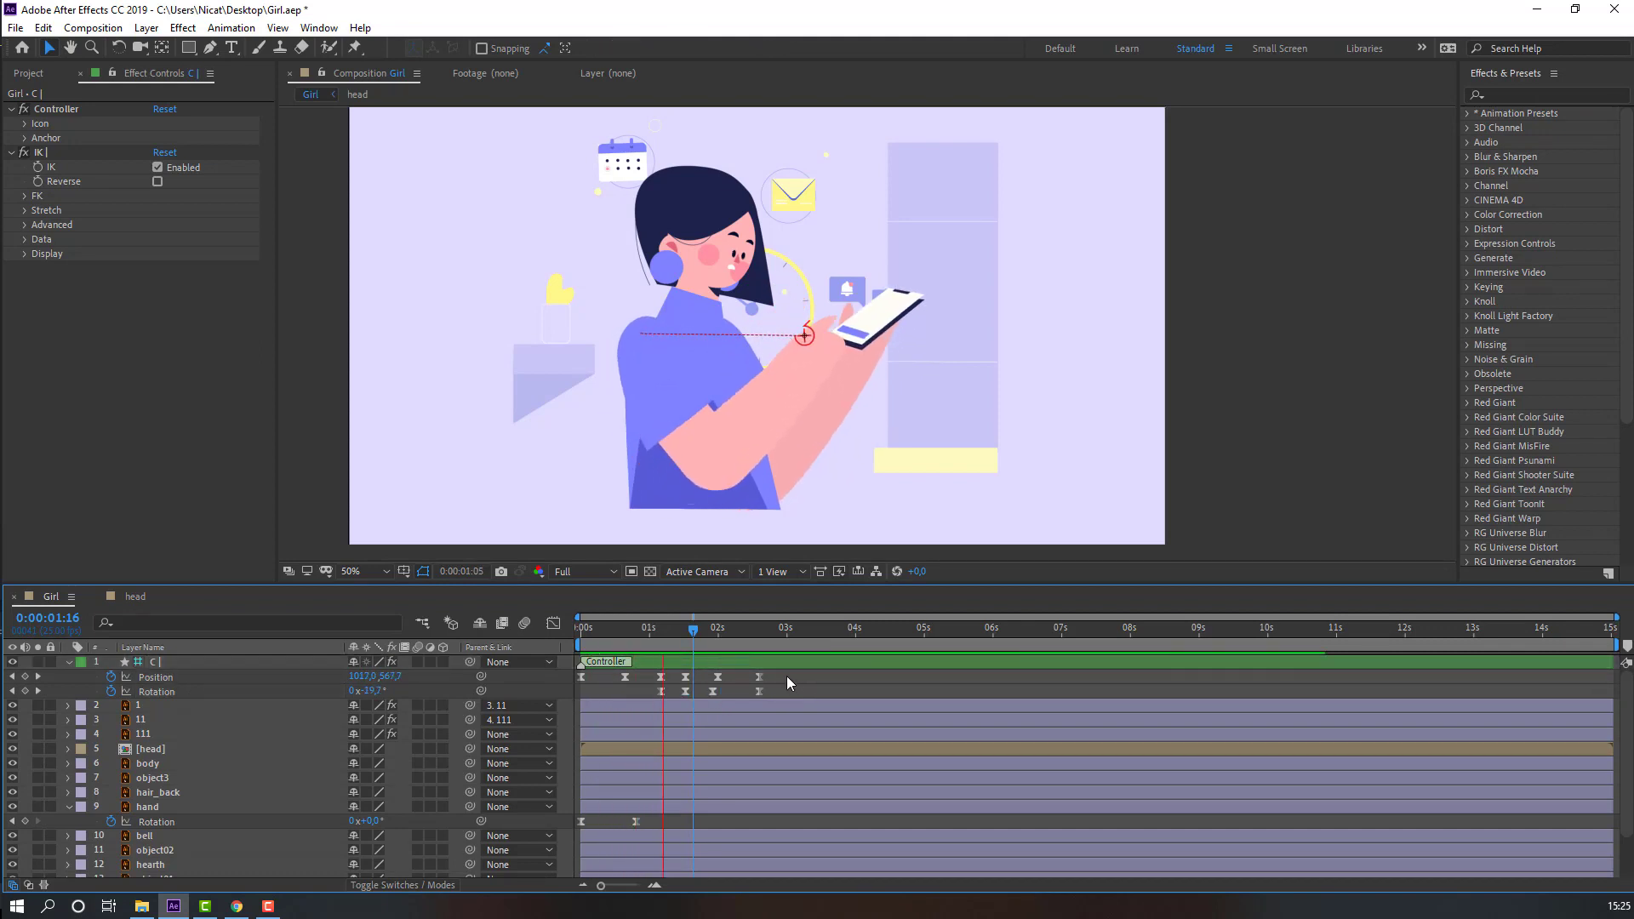
Pull the last Position and Rotation keyframes further earlier and preview again
left_click_drag(768, 692, 715, 676)
key("space")
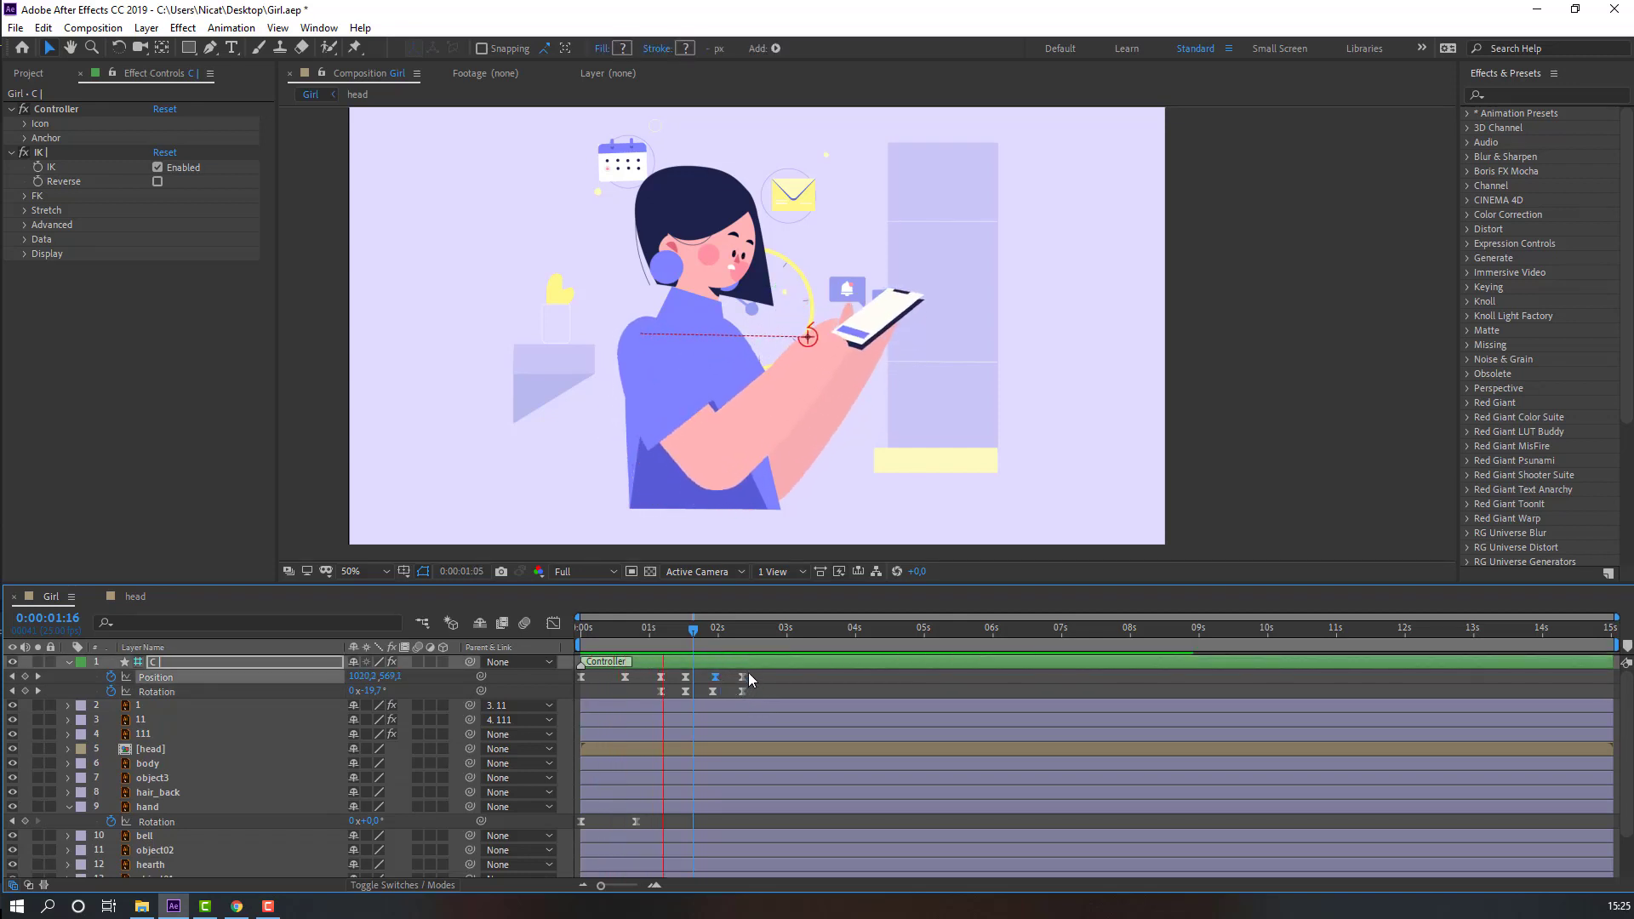
key("space")
key("space")
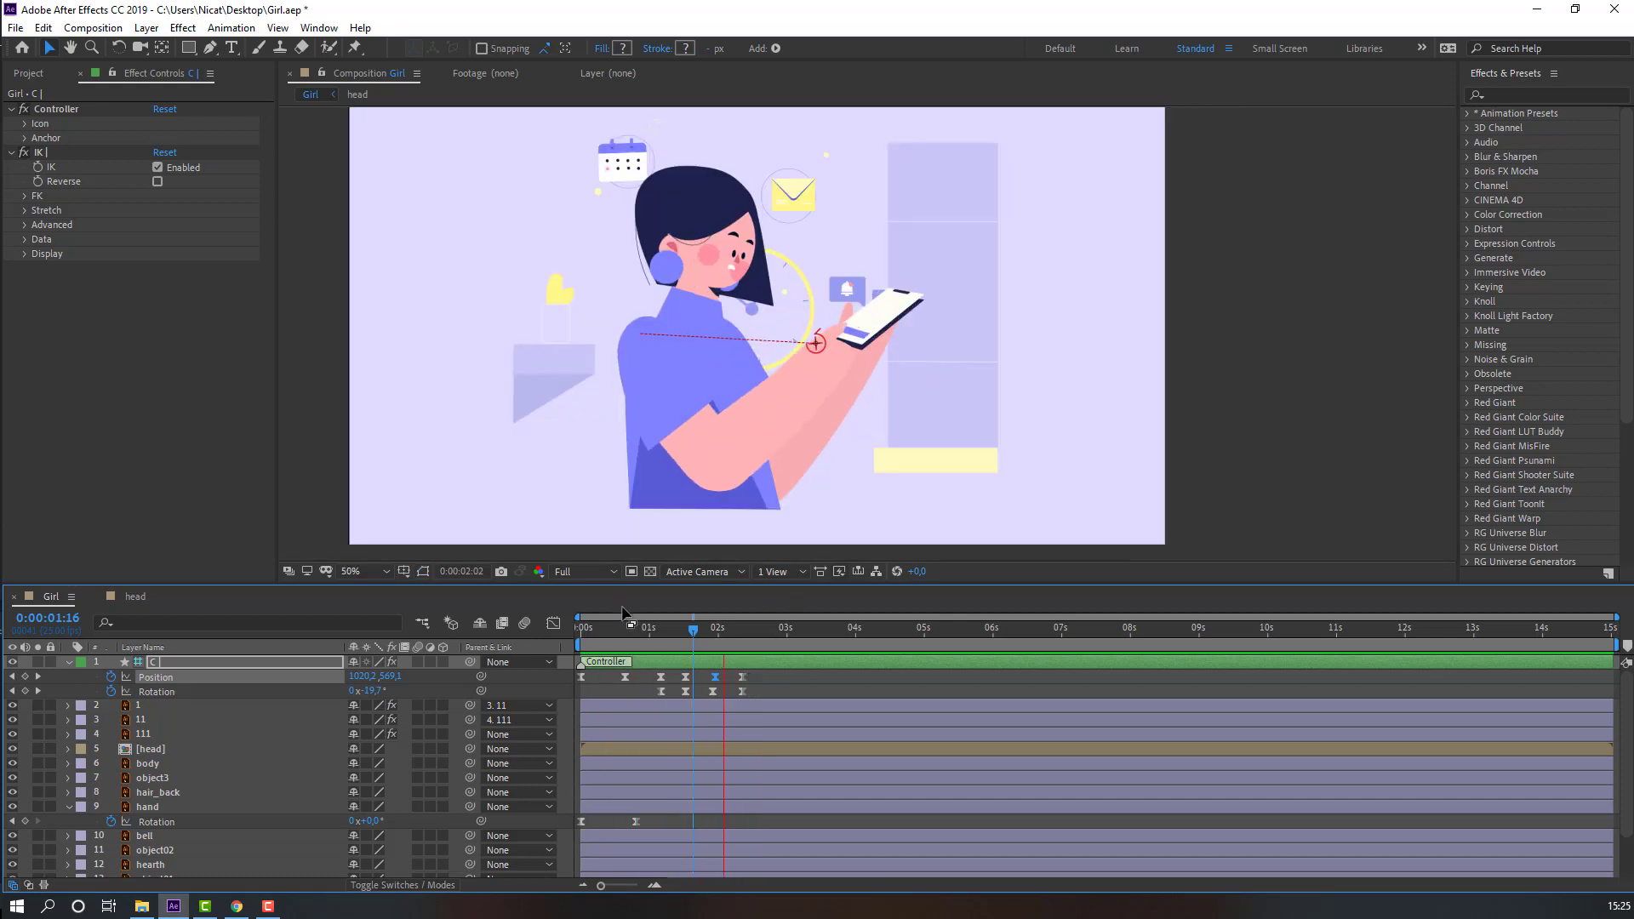
Solo the head layer and drag its anchor point down to the neck with the Pan Behind tool
left_click(654, 432)
scroll(536, 269, "up", 2)
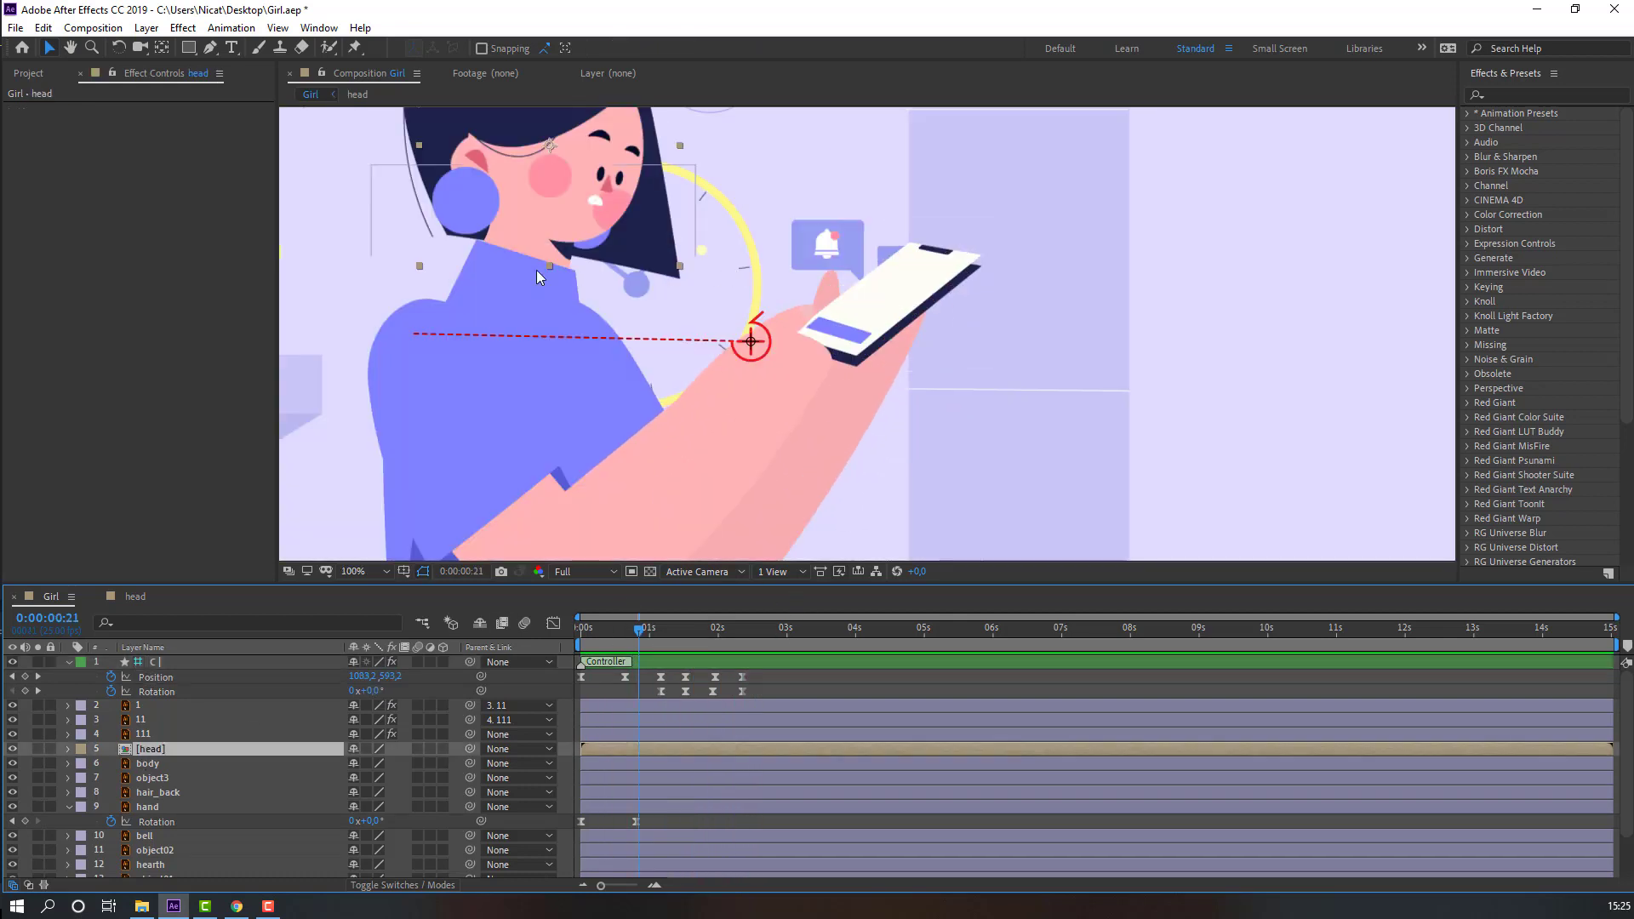
left_click(38, 749)
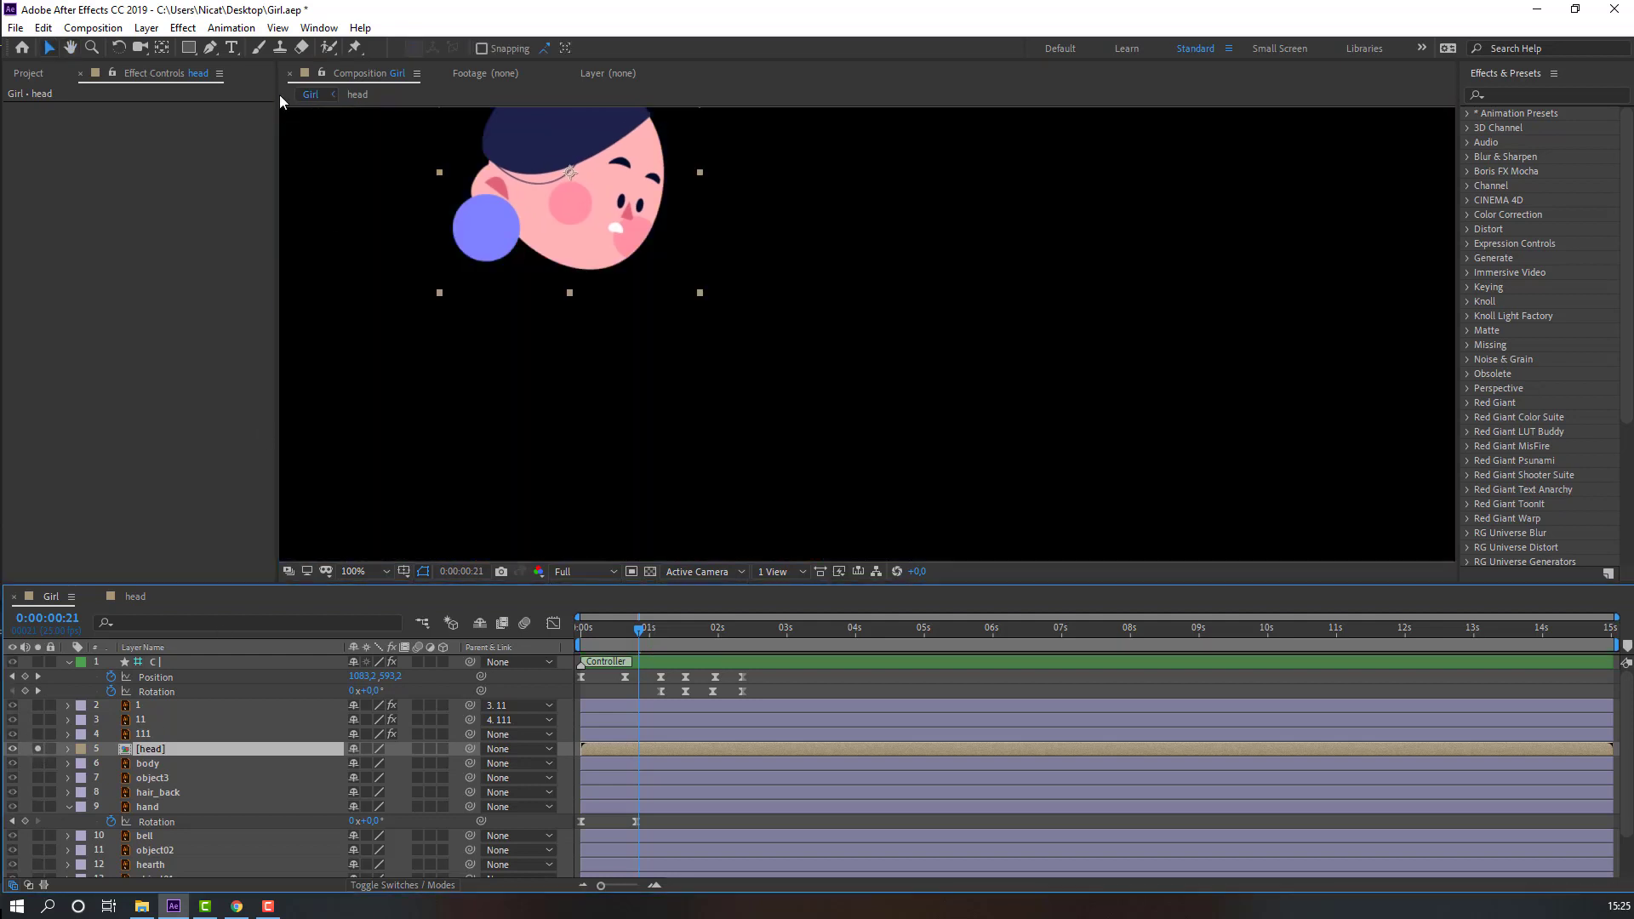
left_click(161, 53)
left_click_drag(571, 173, 588, 254)
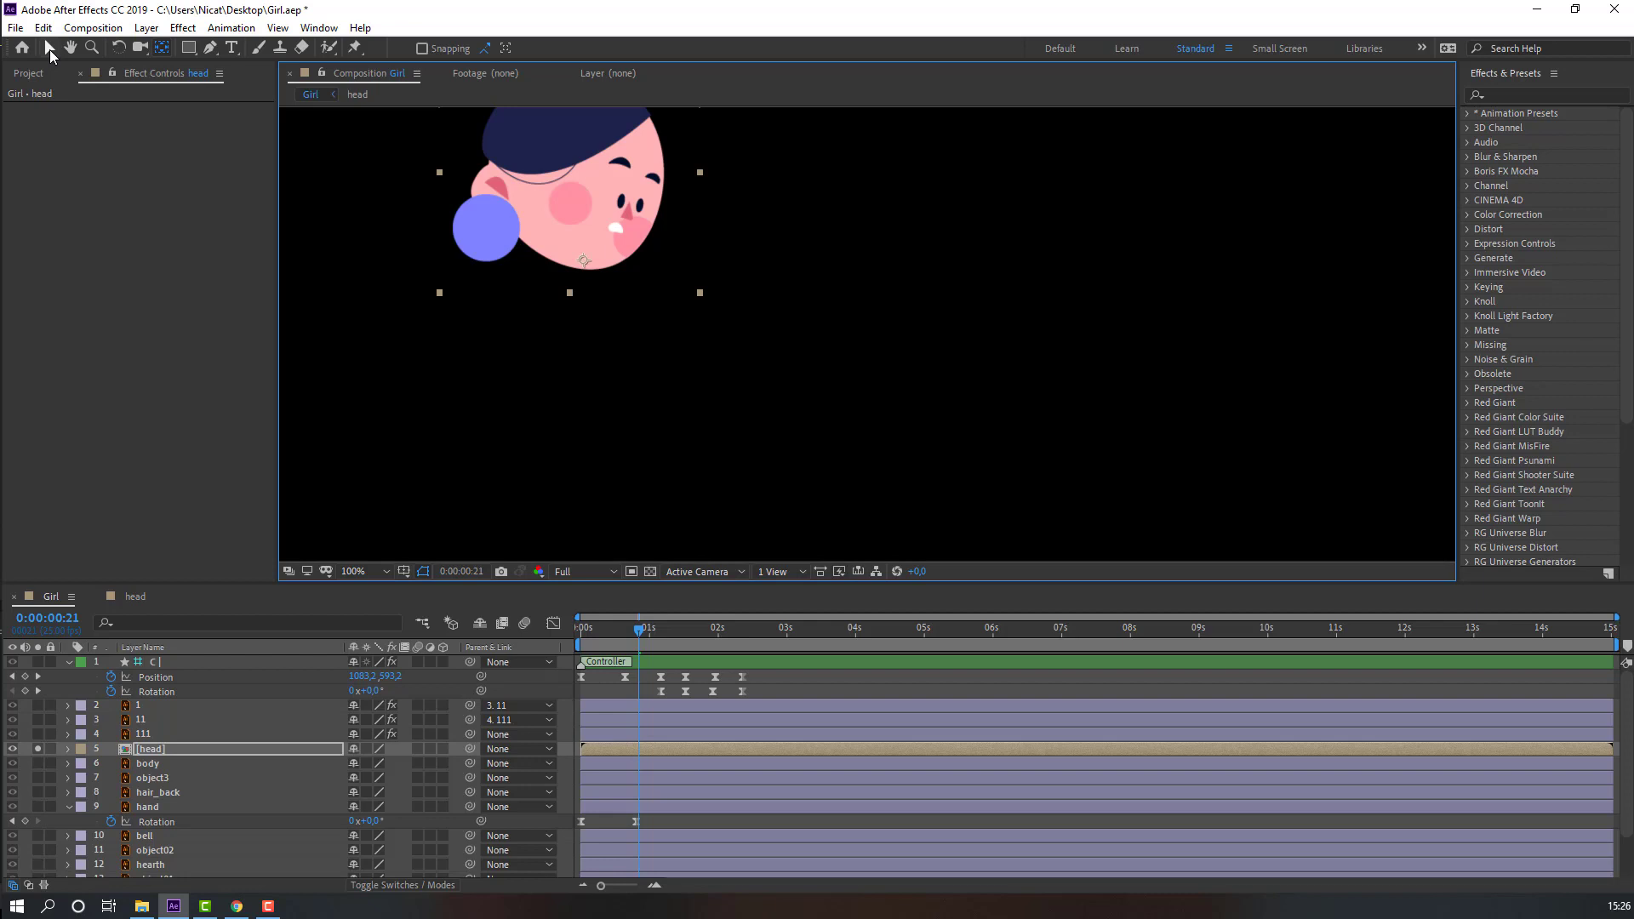
left_click(49, 49)
left_click(37, 749)
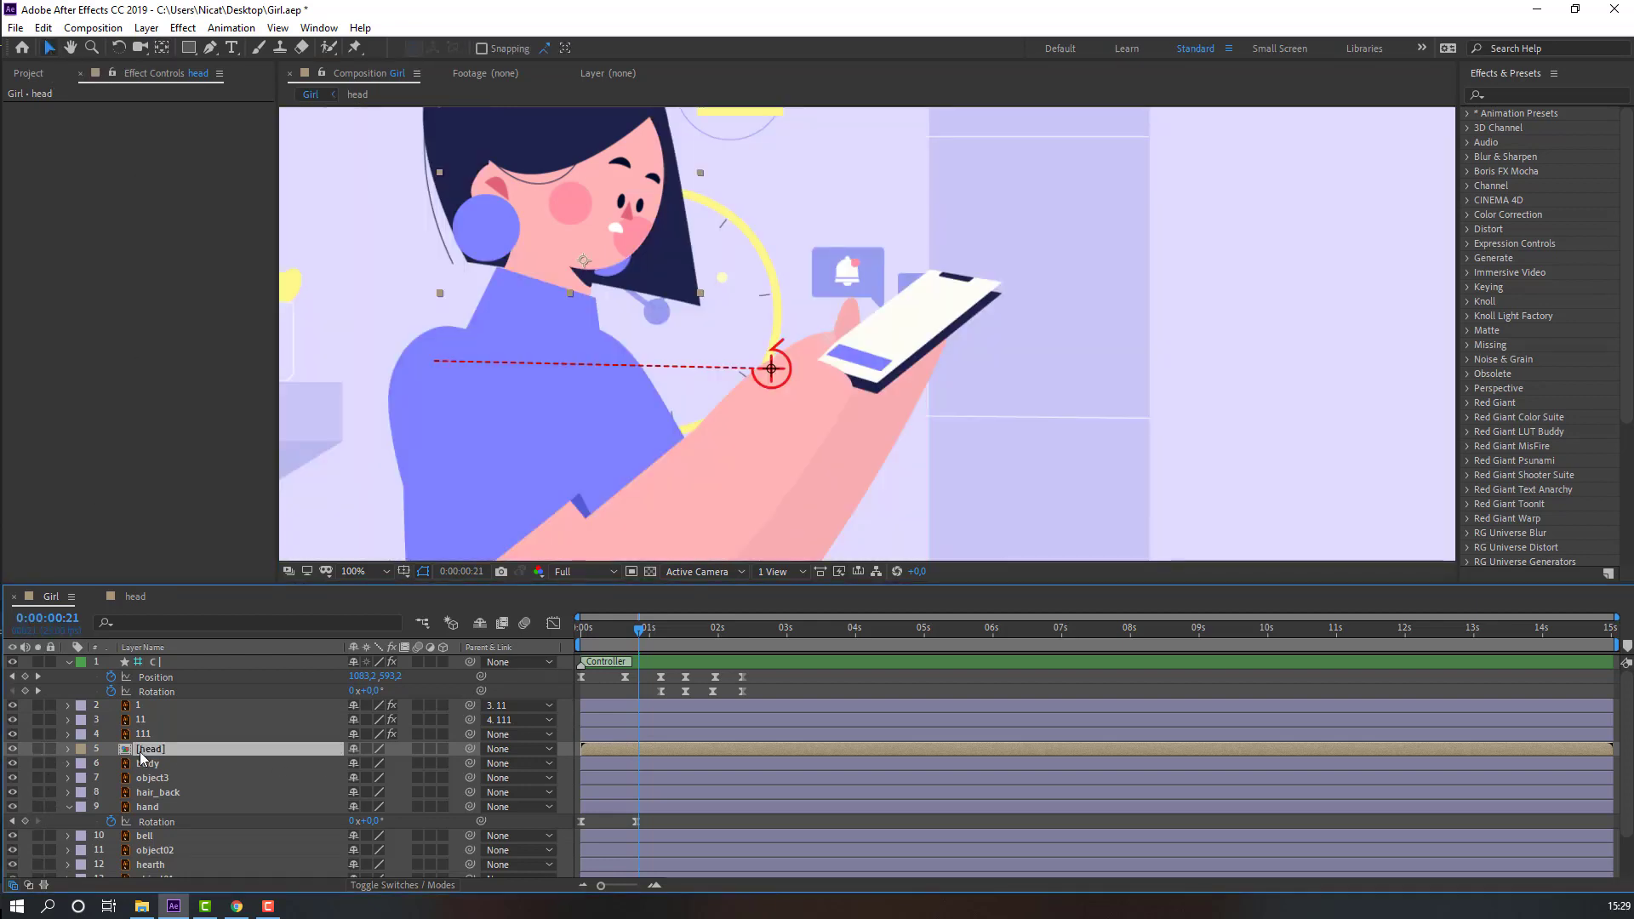
Keyframe the head's Rotation at 0° at the start and tilt it to 11° at frame 15
key("r")
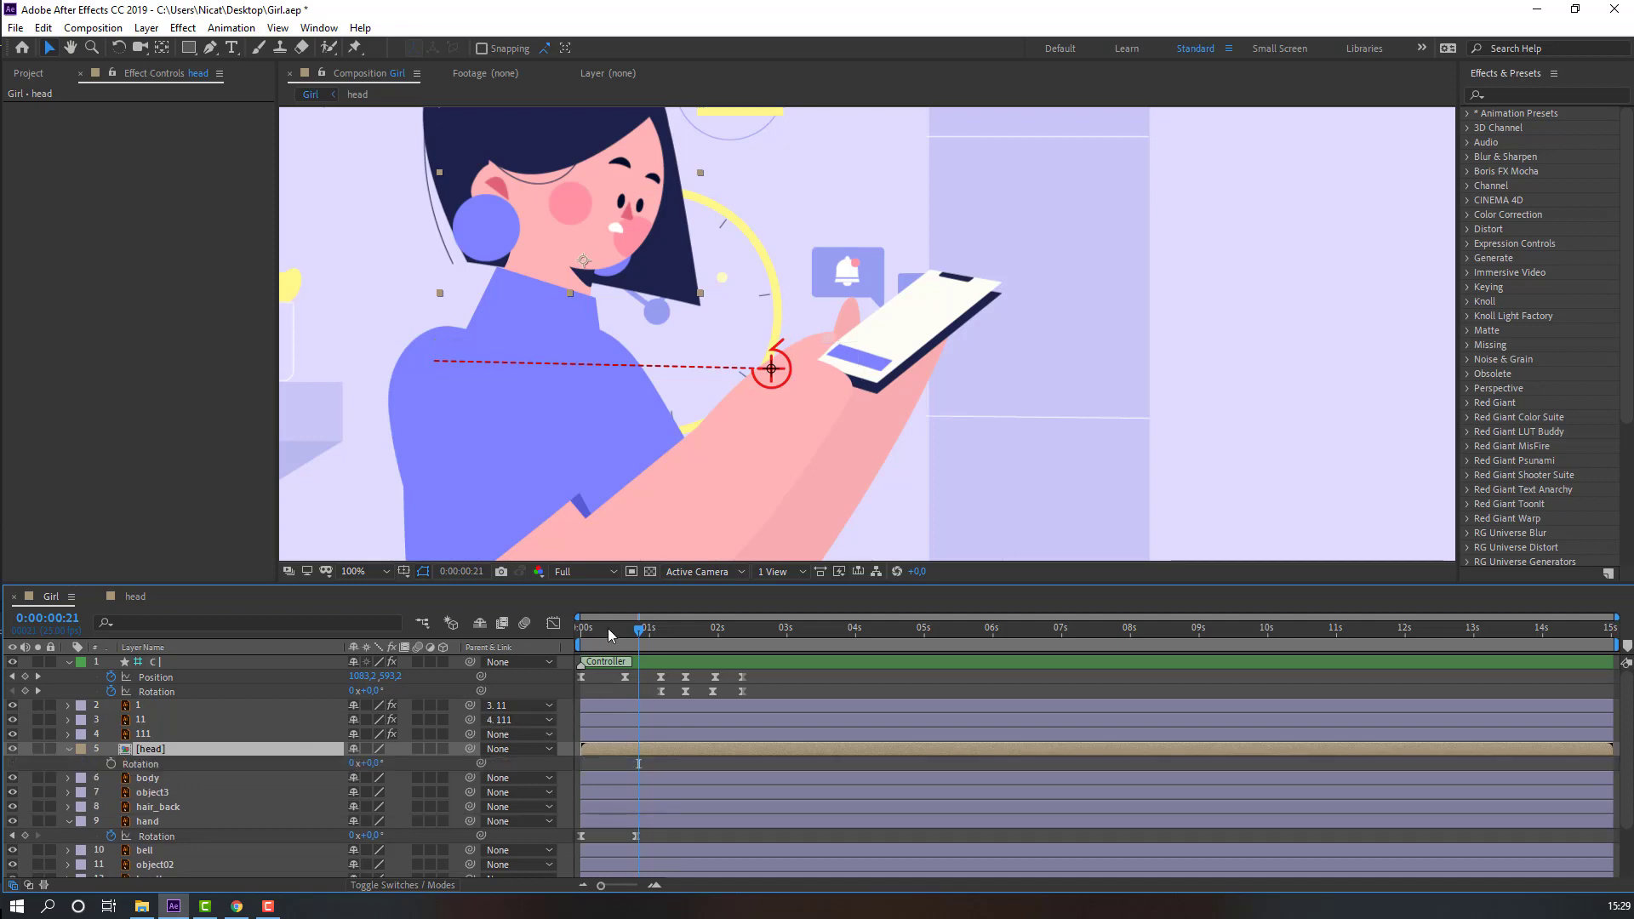
left_click_drag(617, 626, 582, 630)
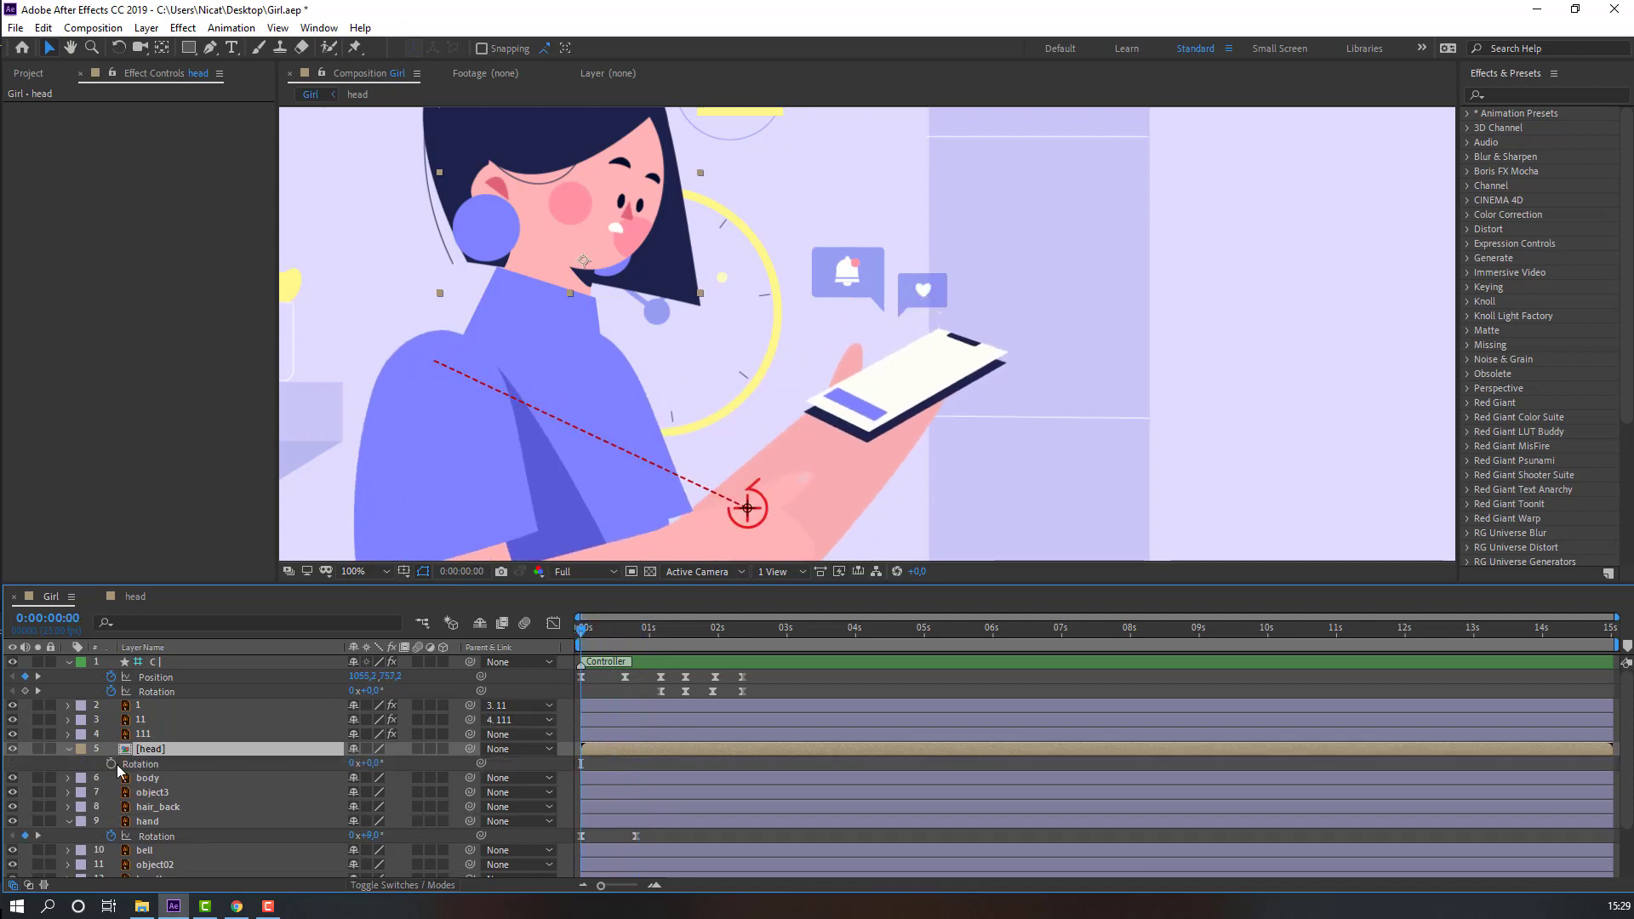
left_click(111, 764)
left_click_drag(582, 630, 622, 637)
left_click_drag(371, 763, 382, 777)
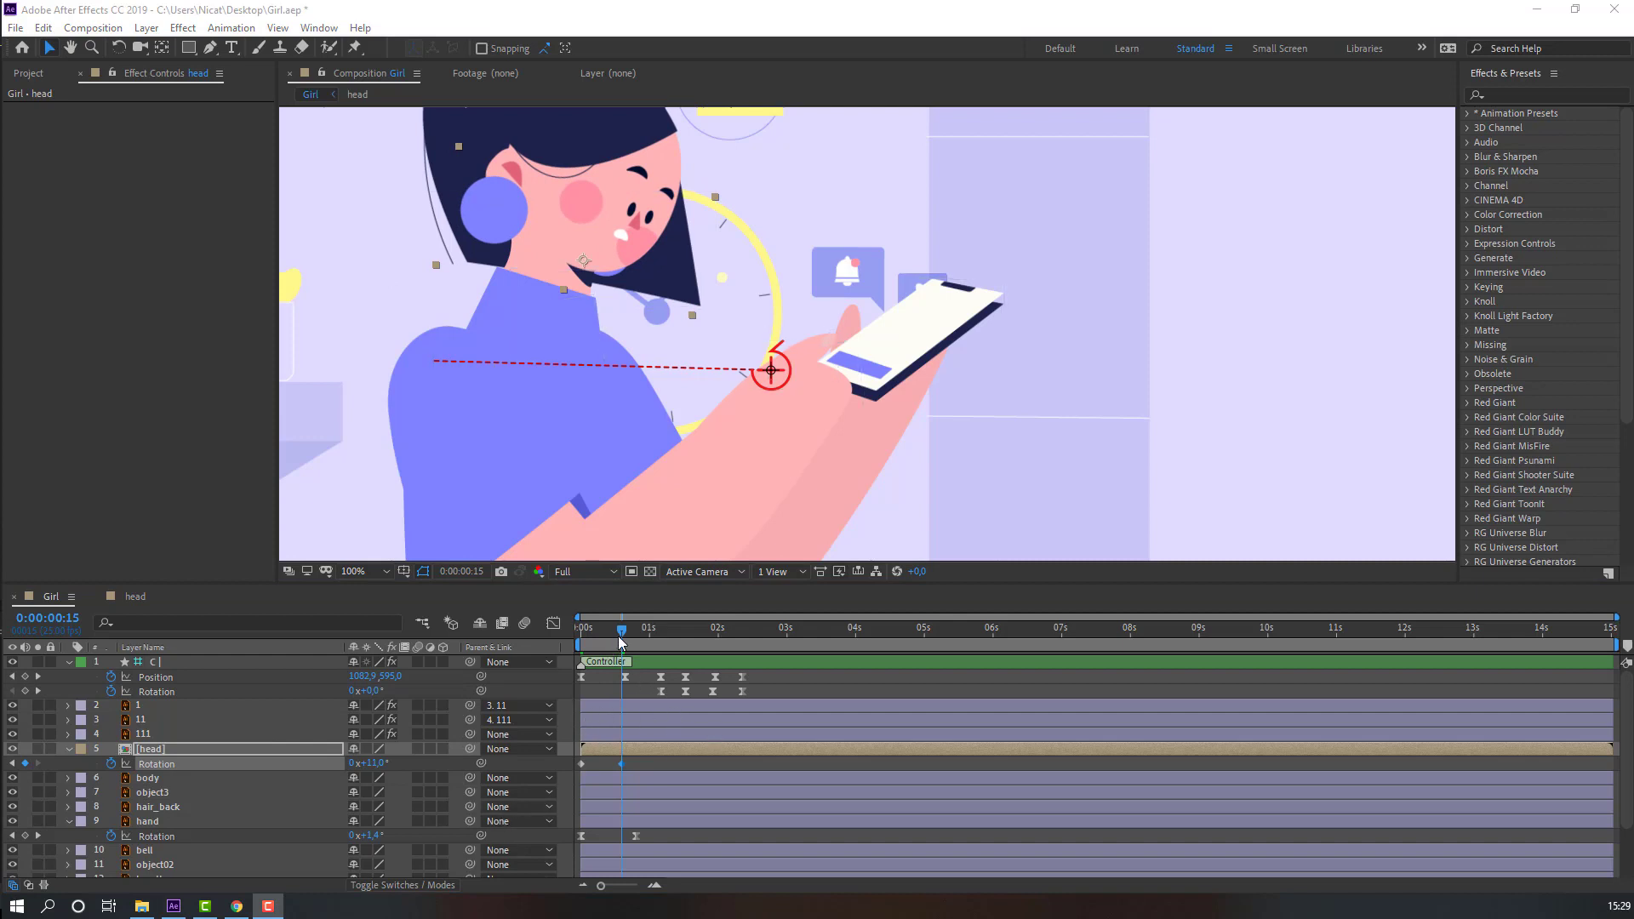
Review the tilt from the start, then select and hide hair_back to identify it
left_click_drag(622, 640, 582, 640)
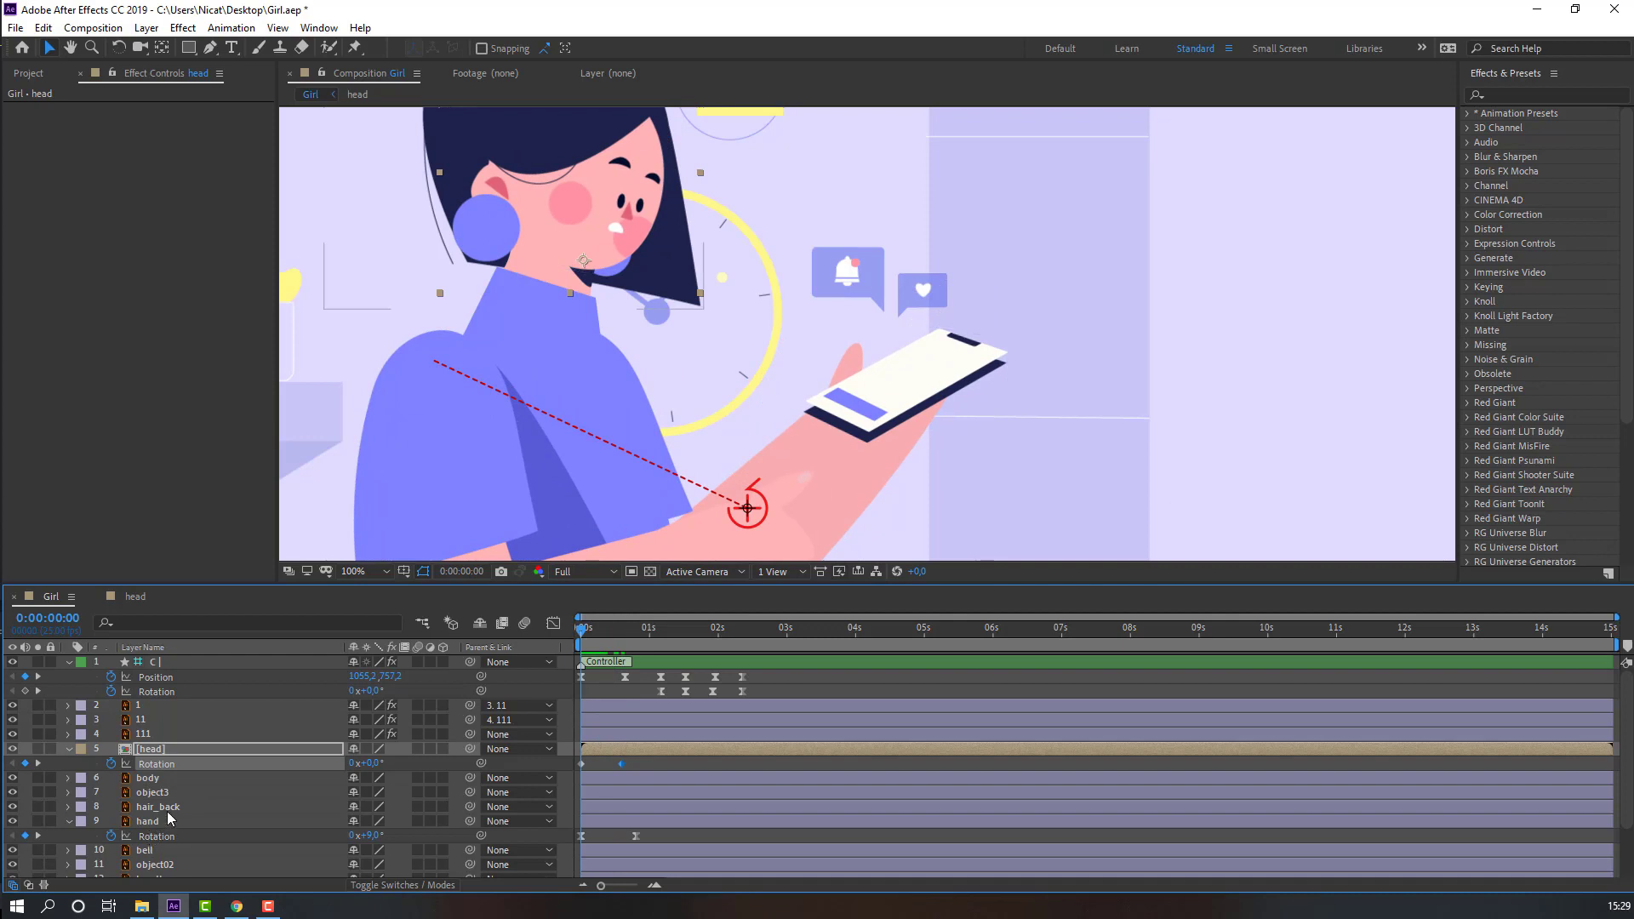
left_click(166, 809)
left_click(12, 807)
Unhide hair_back, parent it to the head layer, and scrub to check they move together
left_click(13, 807)
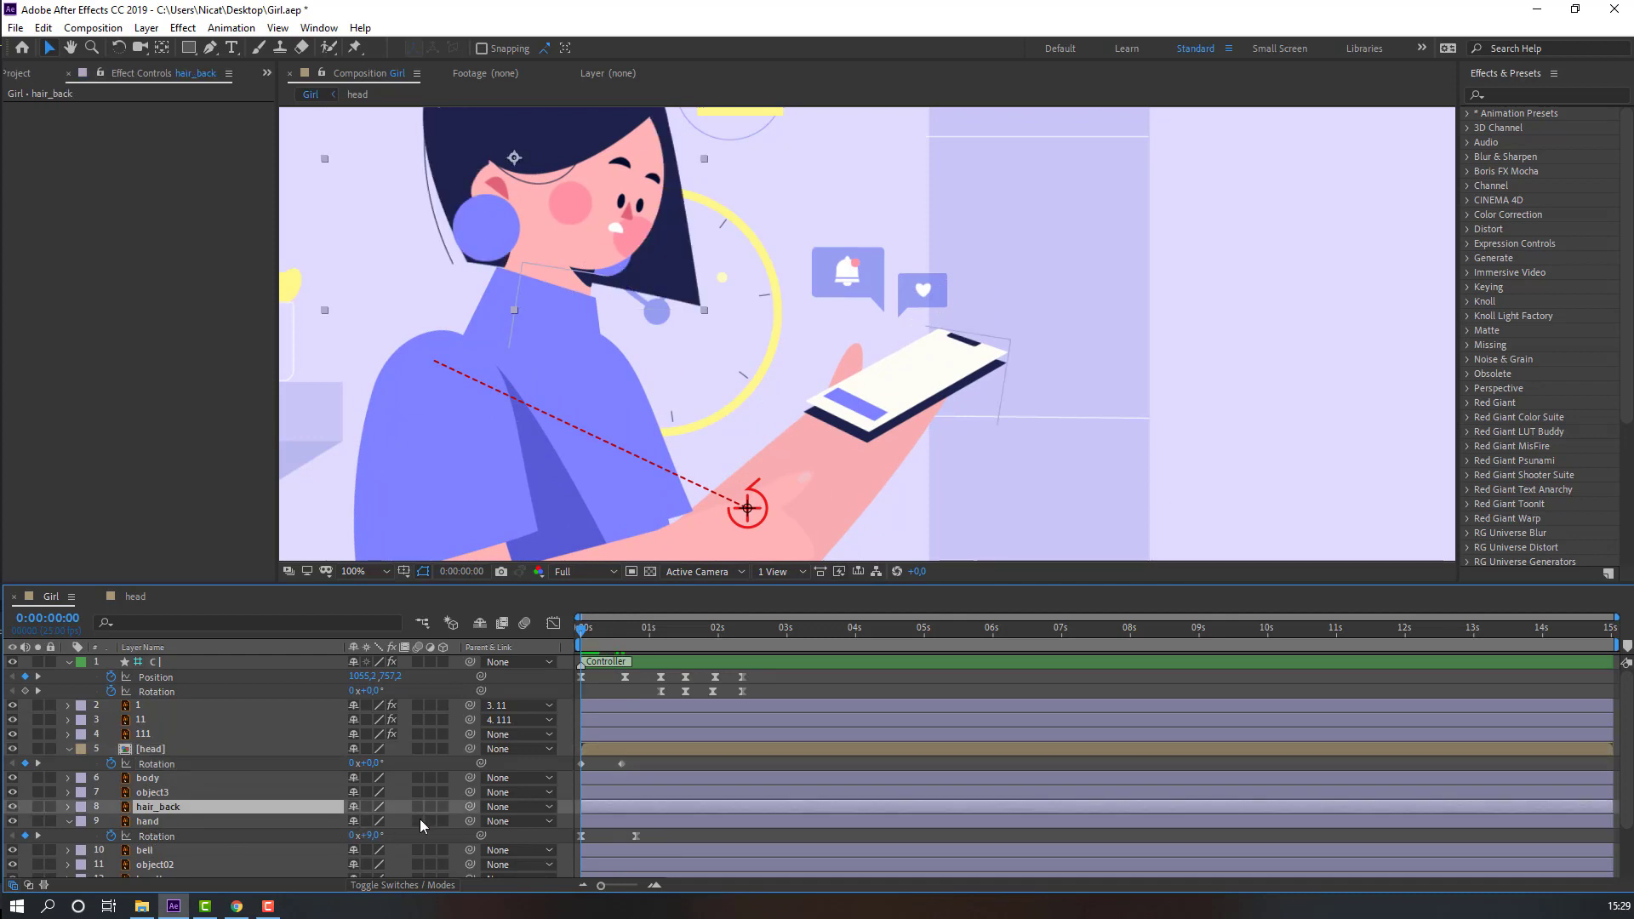
left_click_drag(469, 807, 380, 745)
mouse_move(588, 637)
left_mouse_down()
mouse_move(616, 640)
mouse_move(575, 643)
left_mouse_up()
Keyframe the head's Position at Y 465 at 0, 472 at 0:06, 465 at 0:15, then preview
left_click(151, 750)
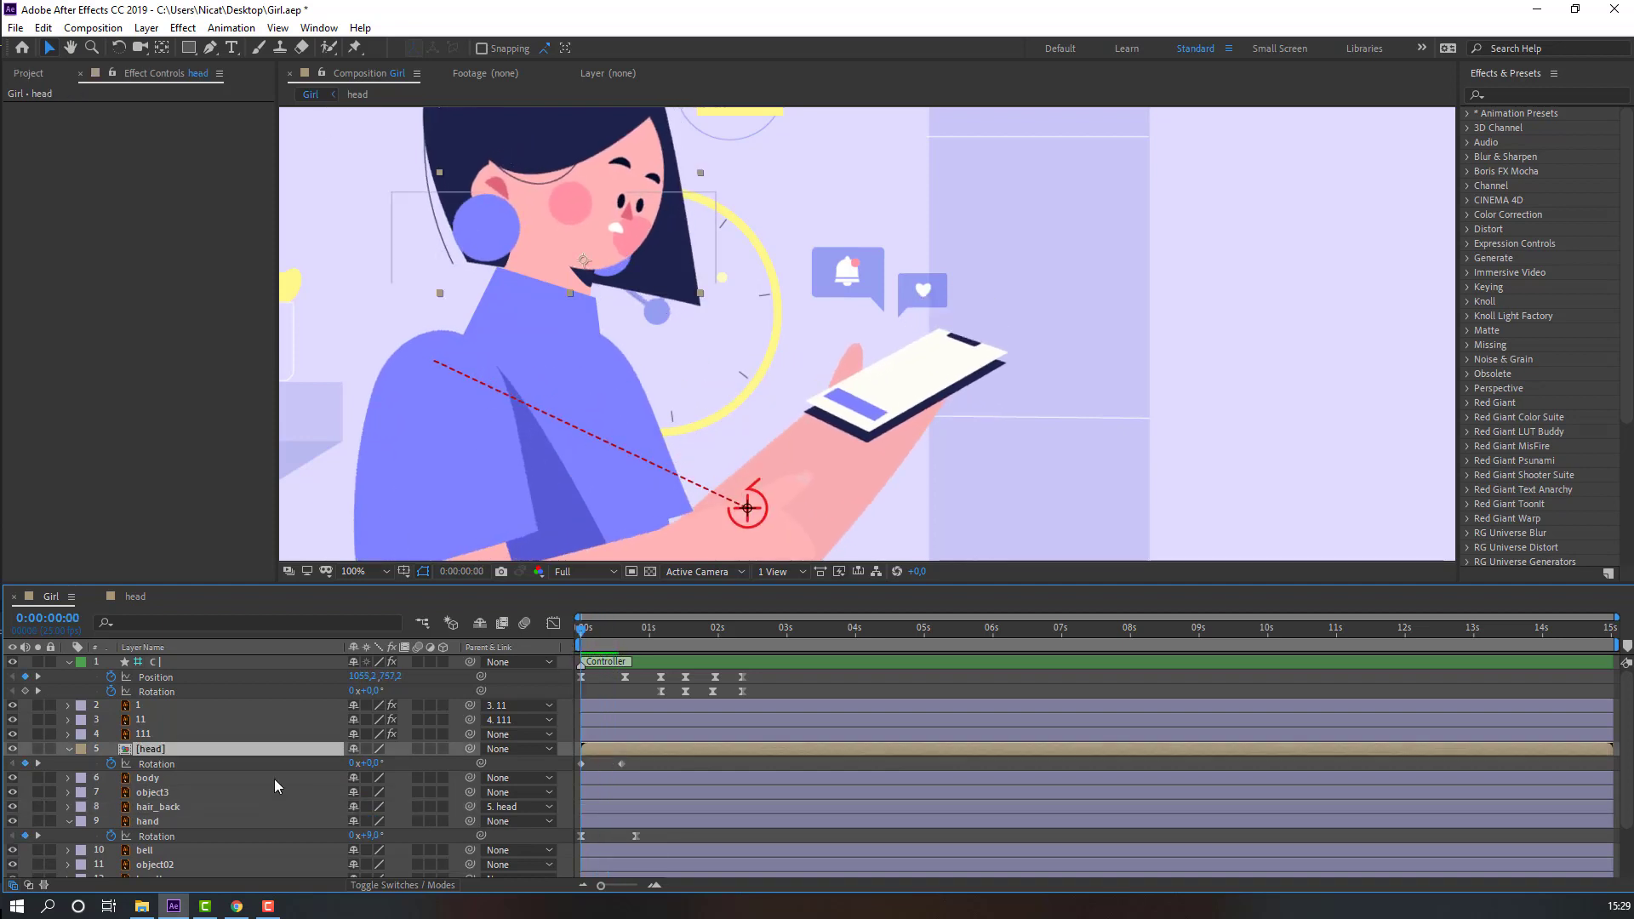
key("shift+p")
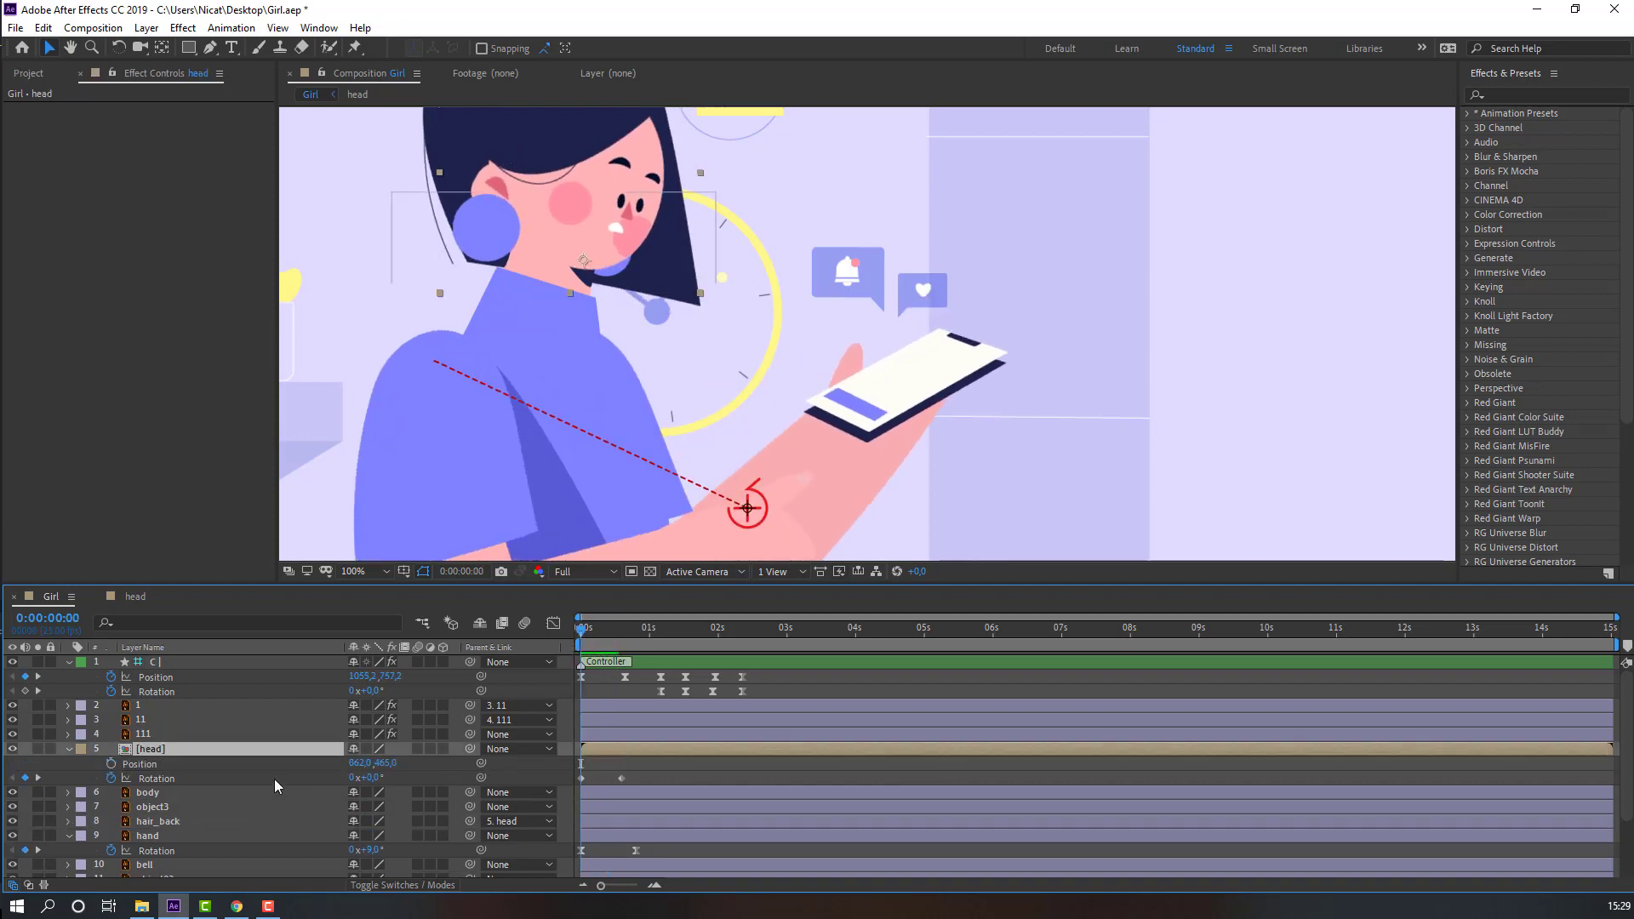
left_click(111, 763)
left_click(597, 637)
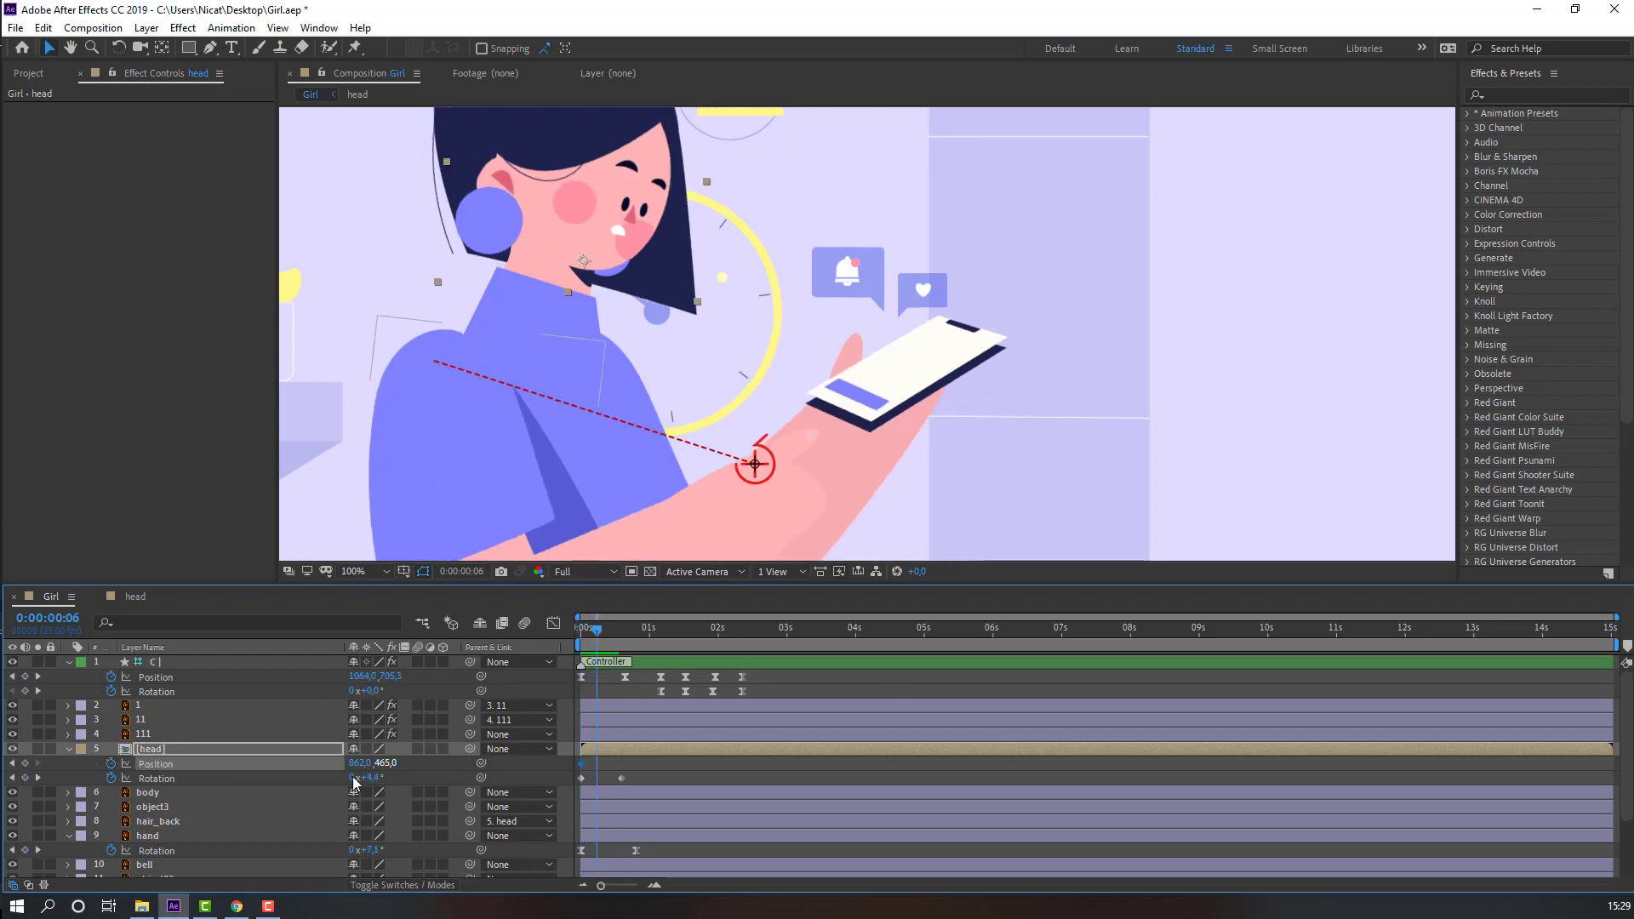
left_click_drag(389, 765, 395, 765)
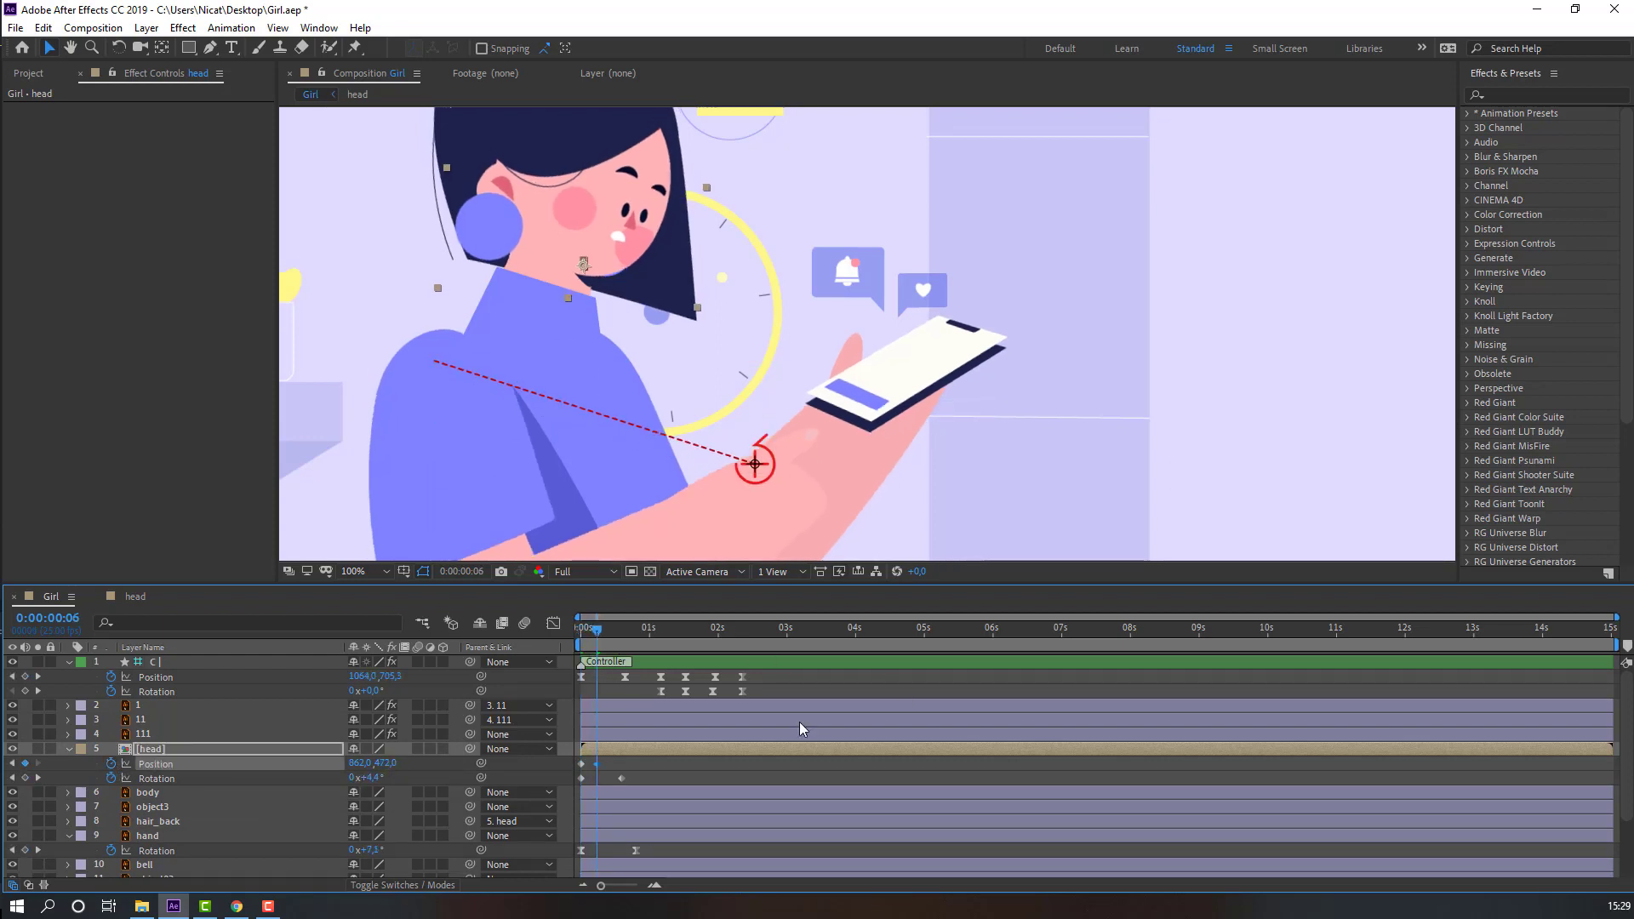
left_click_drag(631, 636, 622, 637)
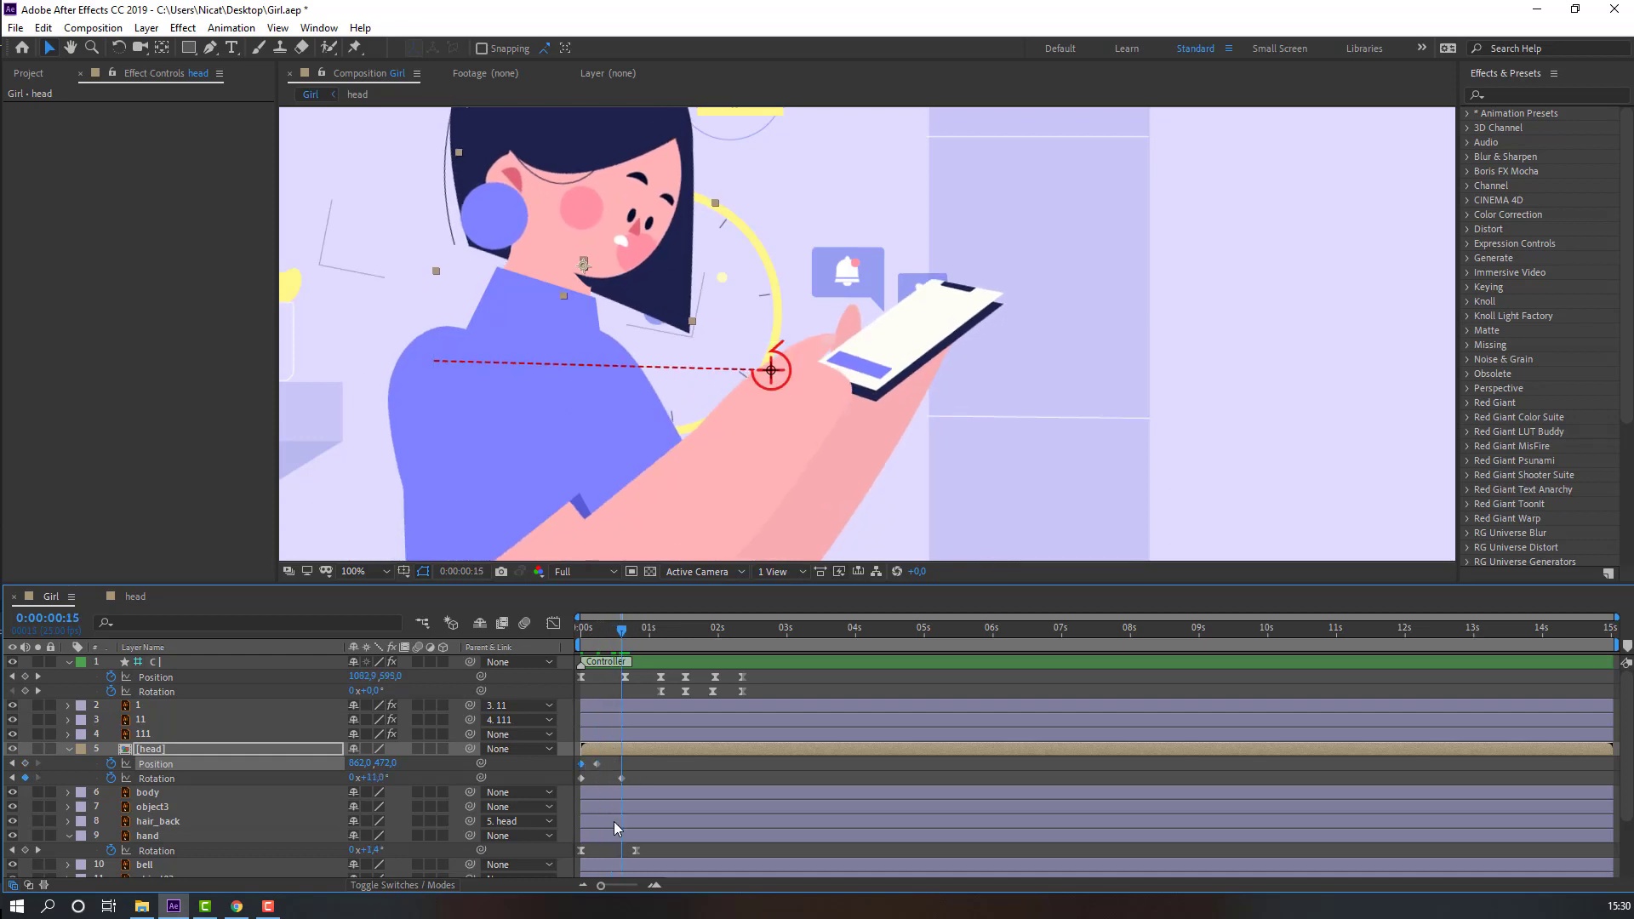
key("ctrl+v")
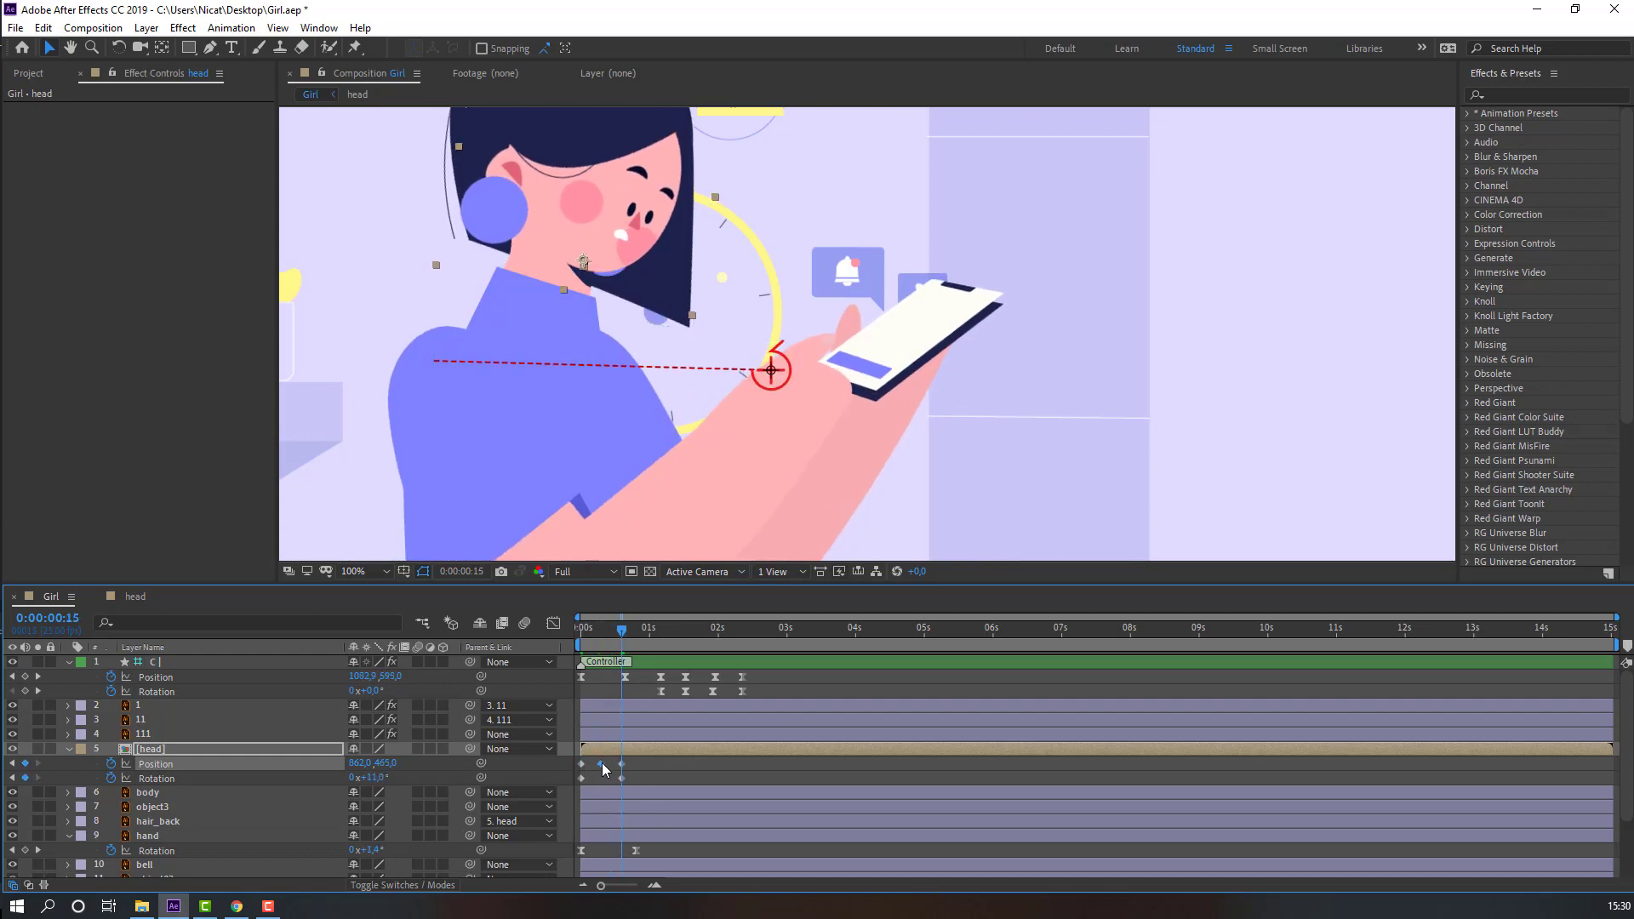
left_click(667, 763)
key("space")
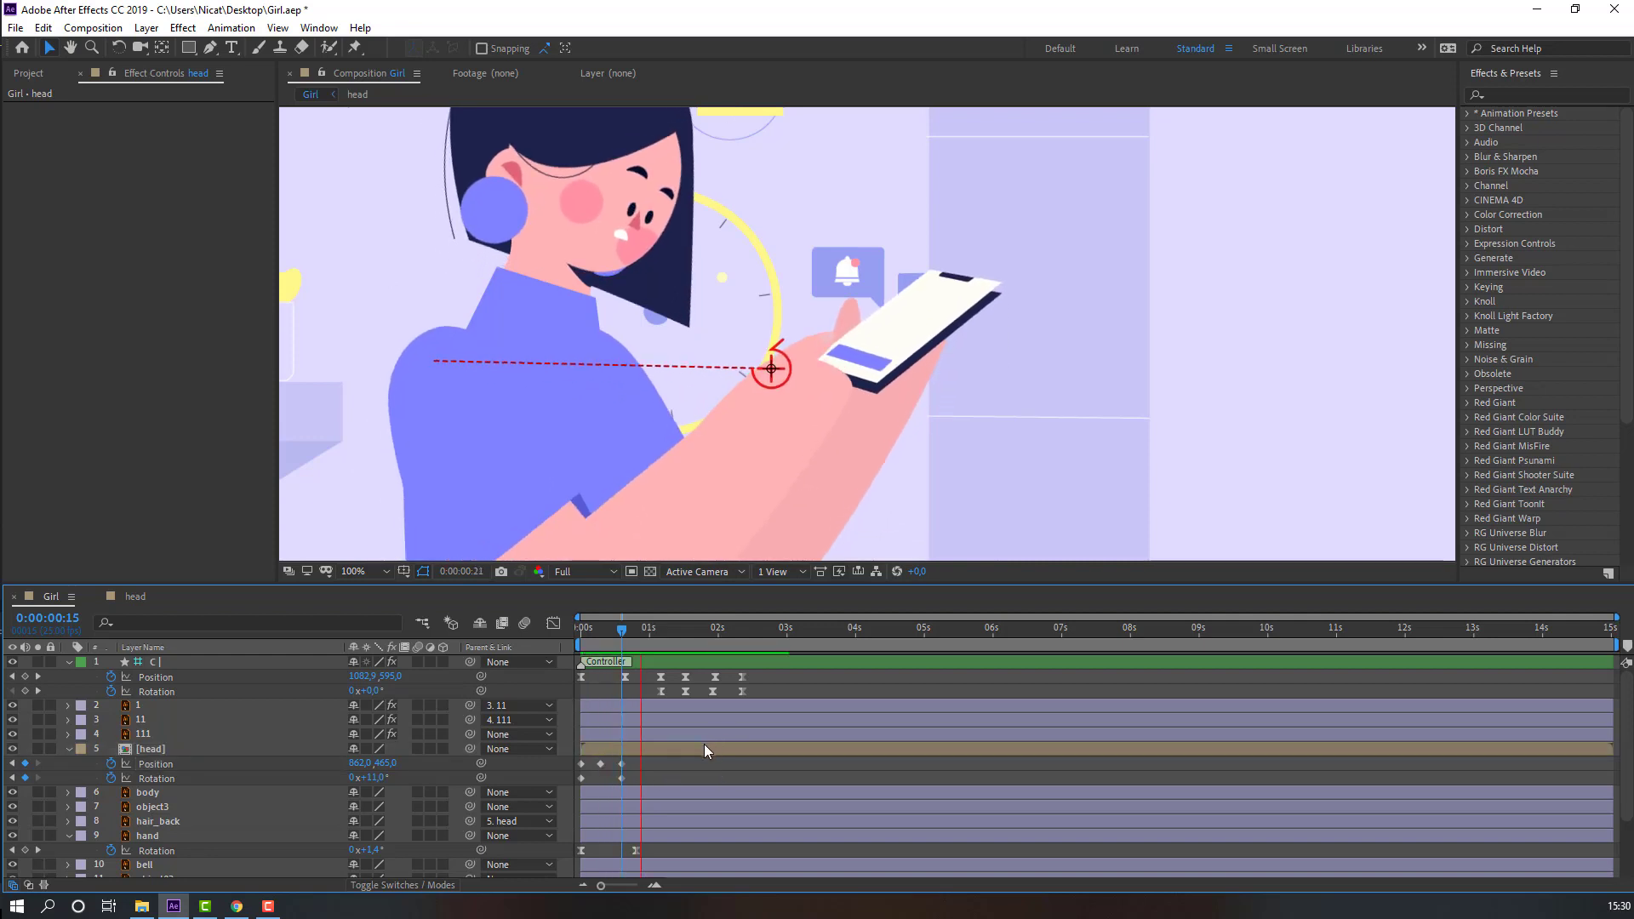
Apply Easy Ease to the head's Position and Rotation keyframes and preview the result
left_click_drag(640, 761, 559, 791)
right_click(580, 779)
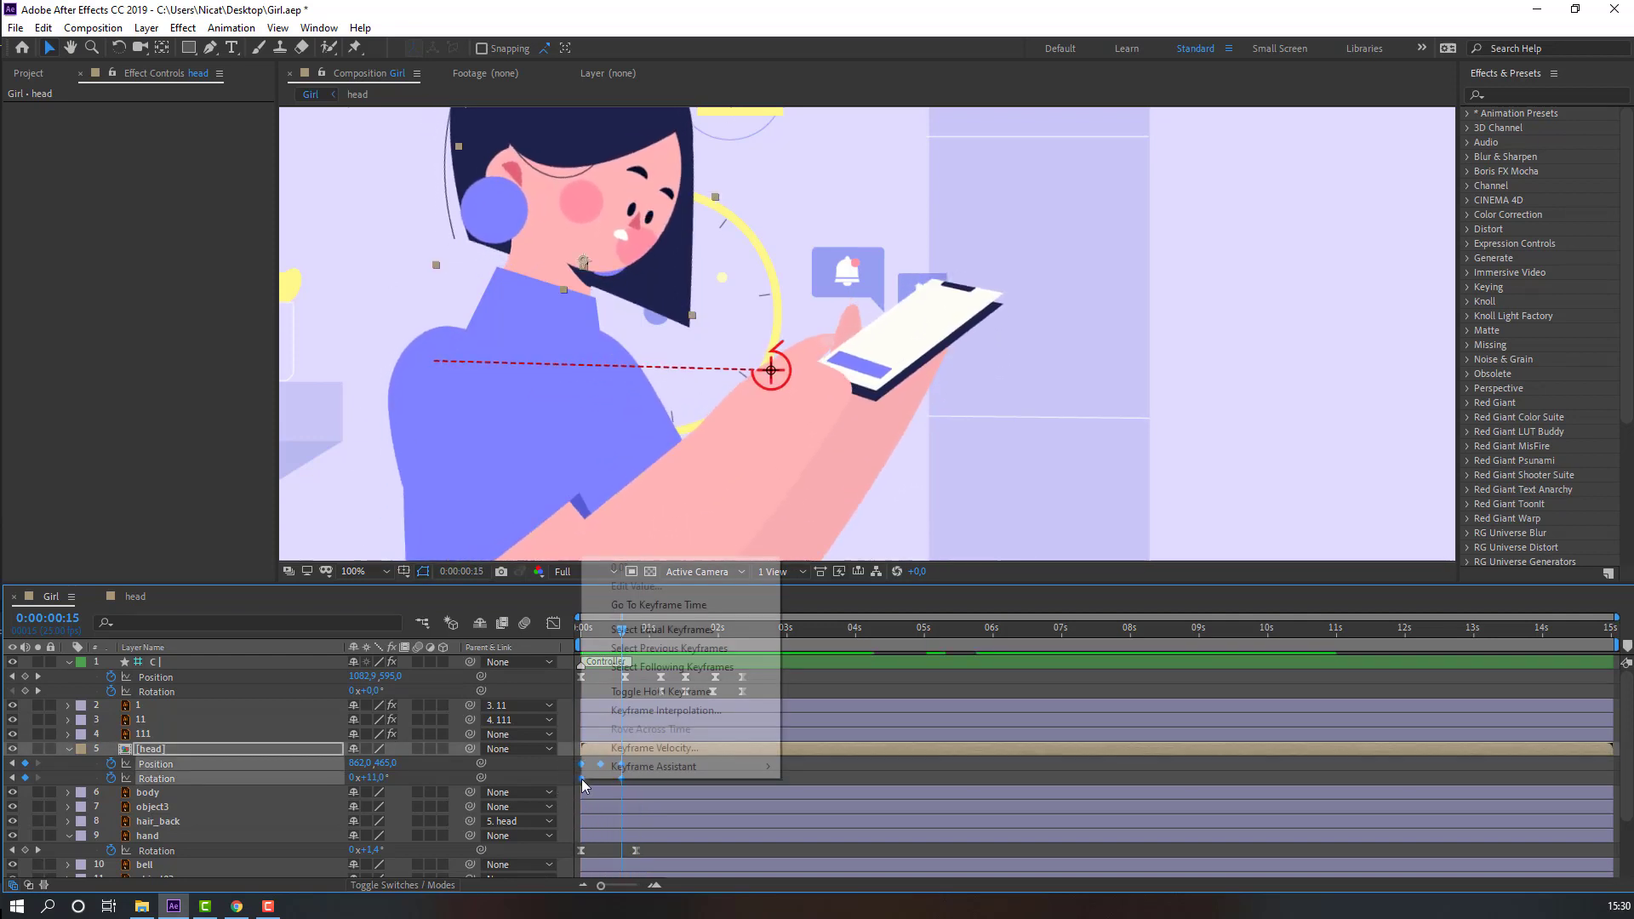
mouse_move(646, 768)
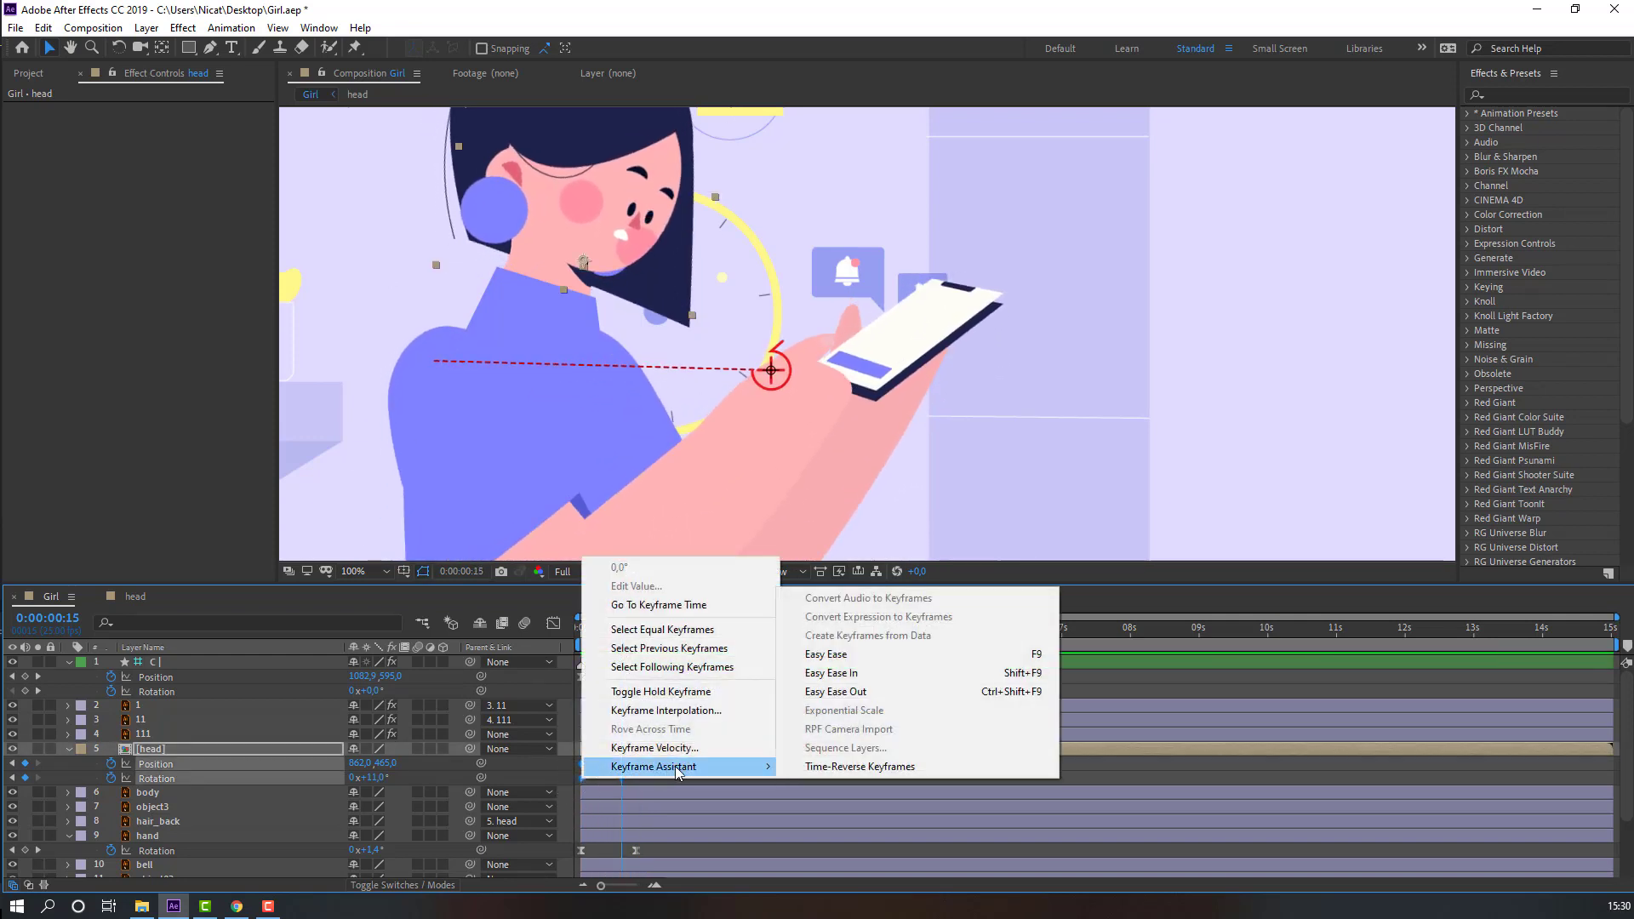
left_click(826, 662)
key("space")
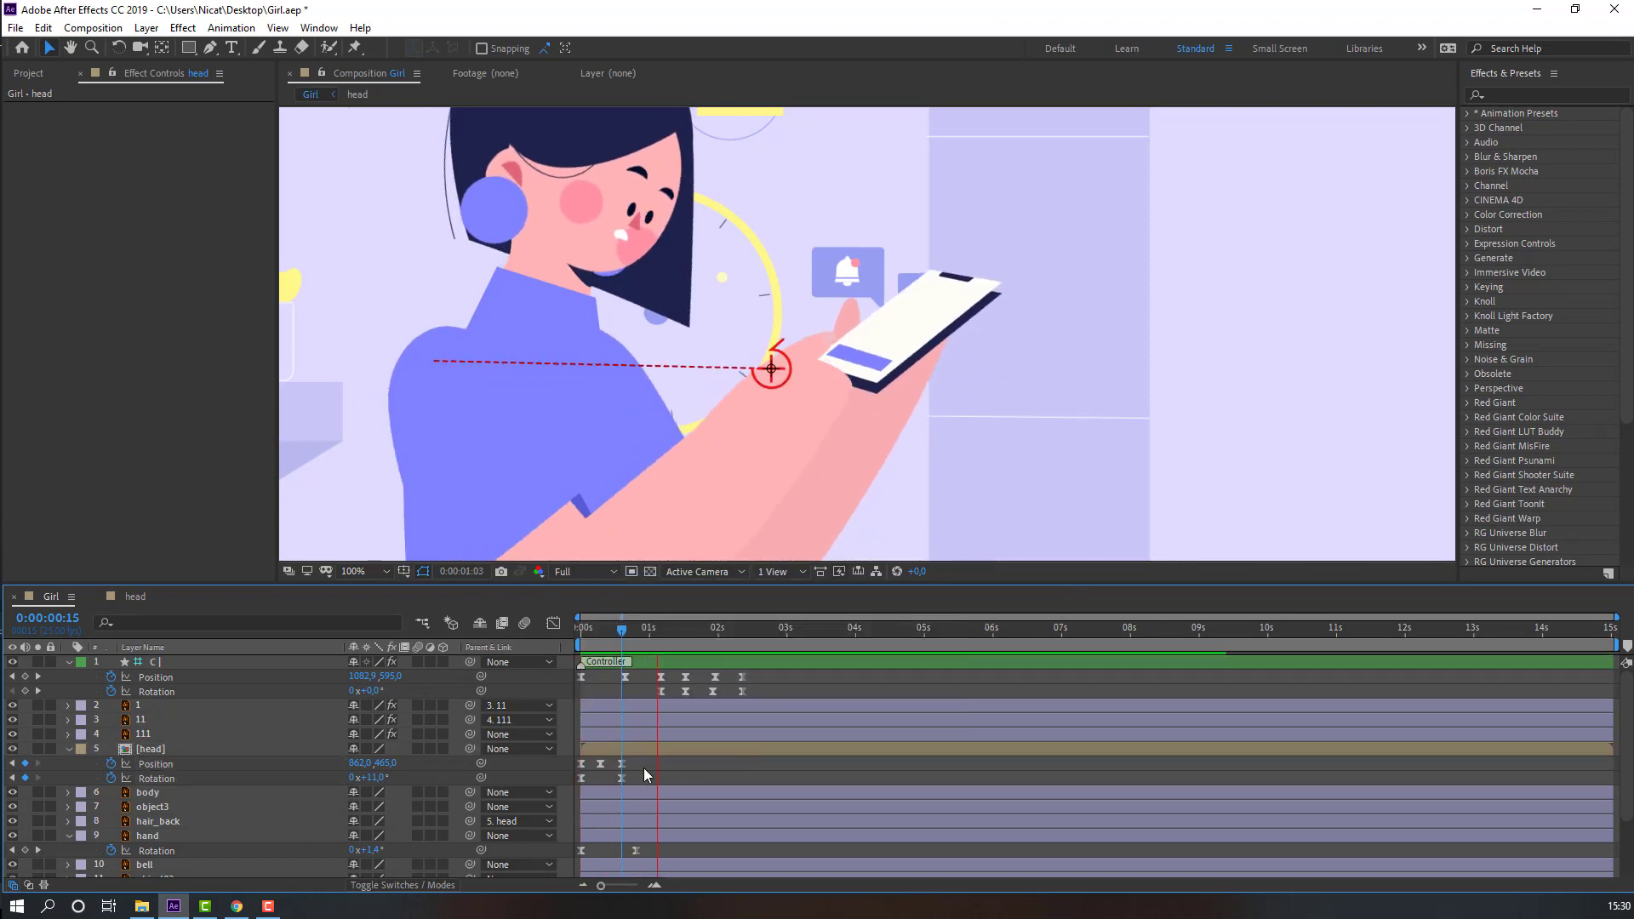
key("space")
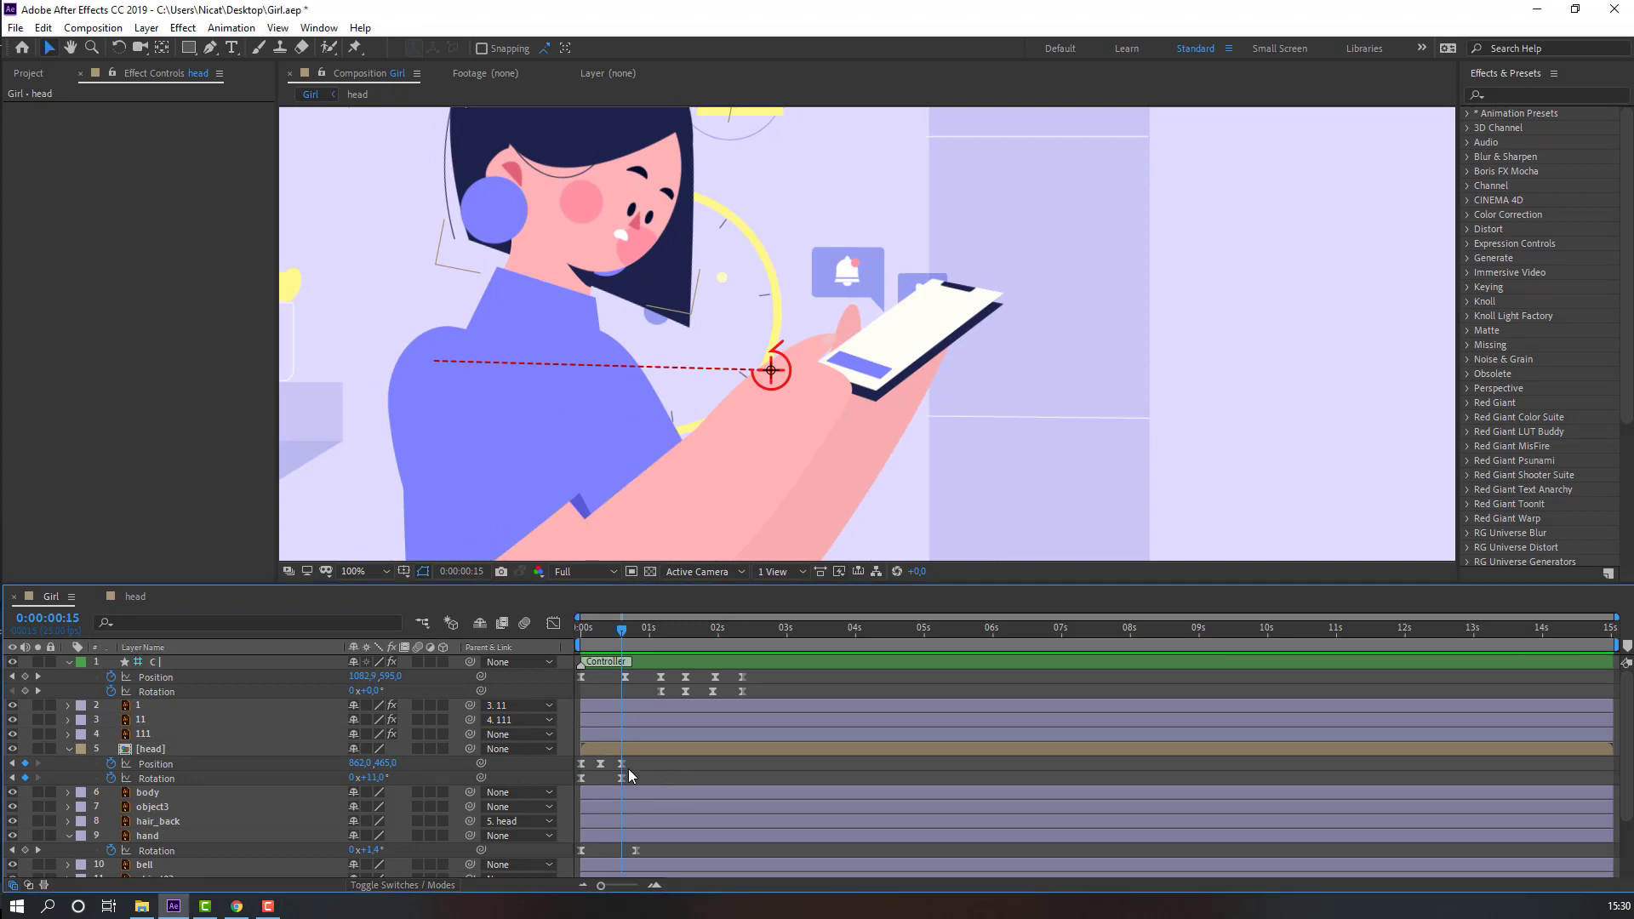
left_click_drag(630, 760, 595, 779)
key("space")
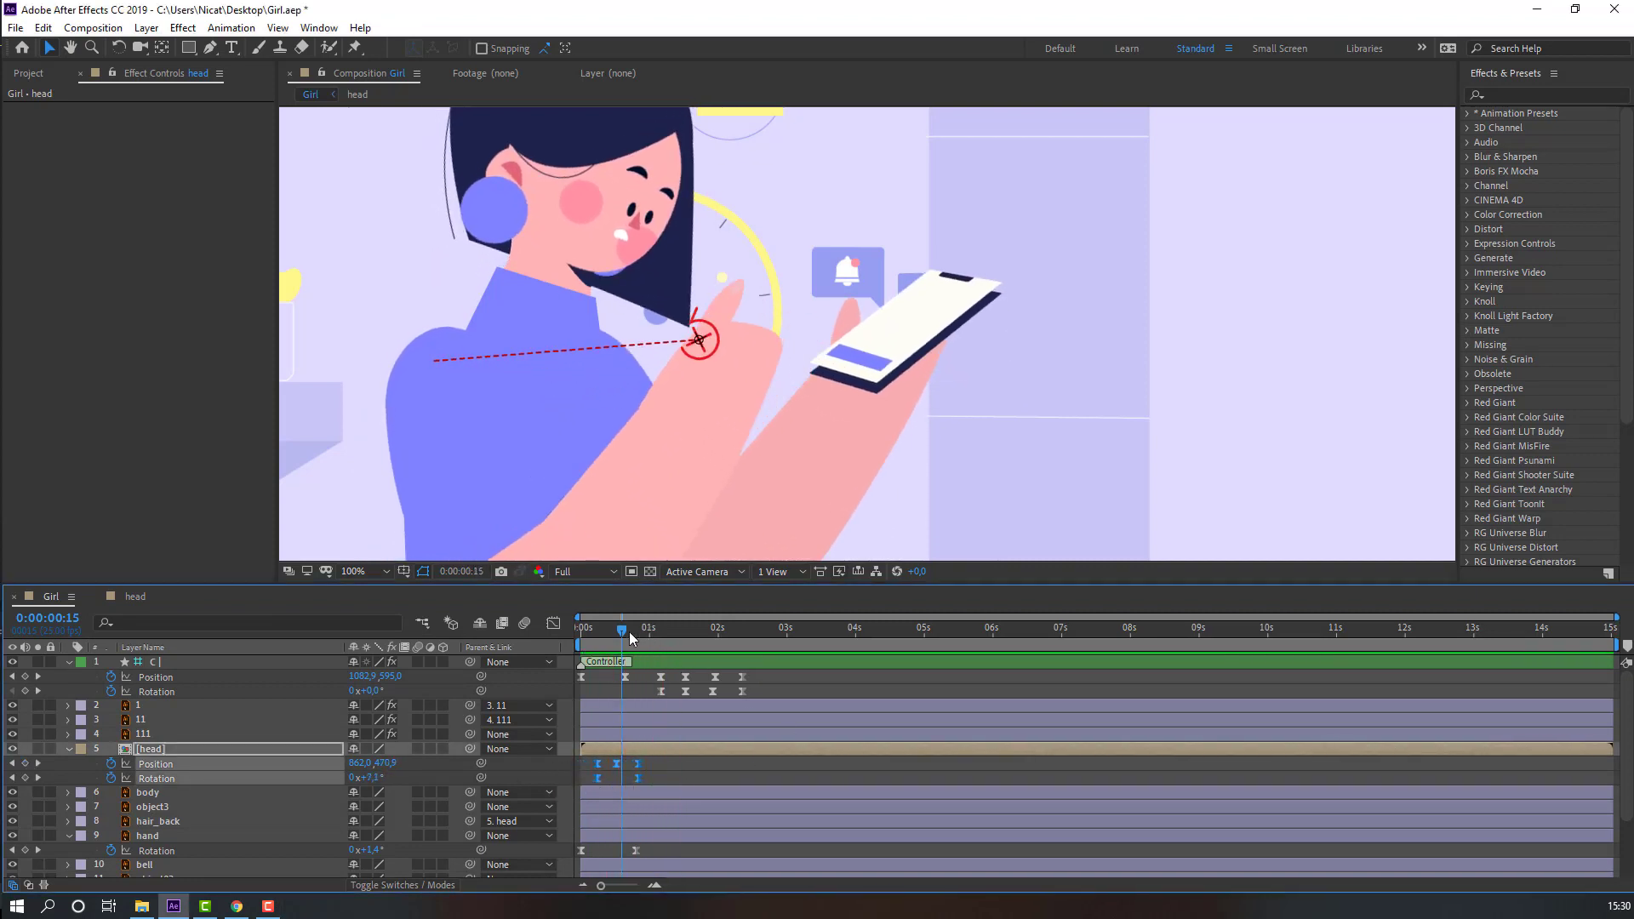
Add head Rotation keyframes at about 1:12 and -8° at 2:03
left_click_drag(630, 631, 687, 641)
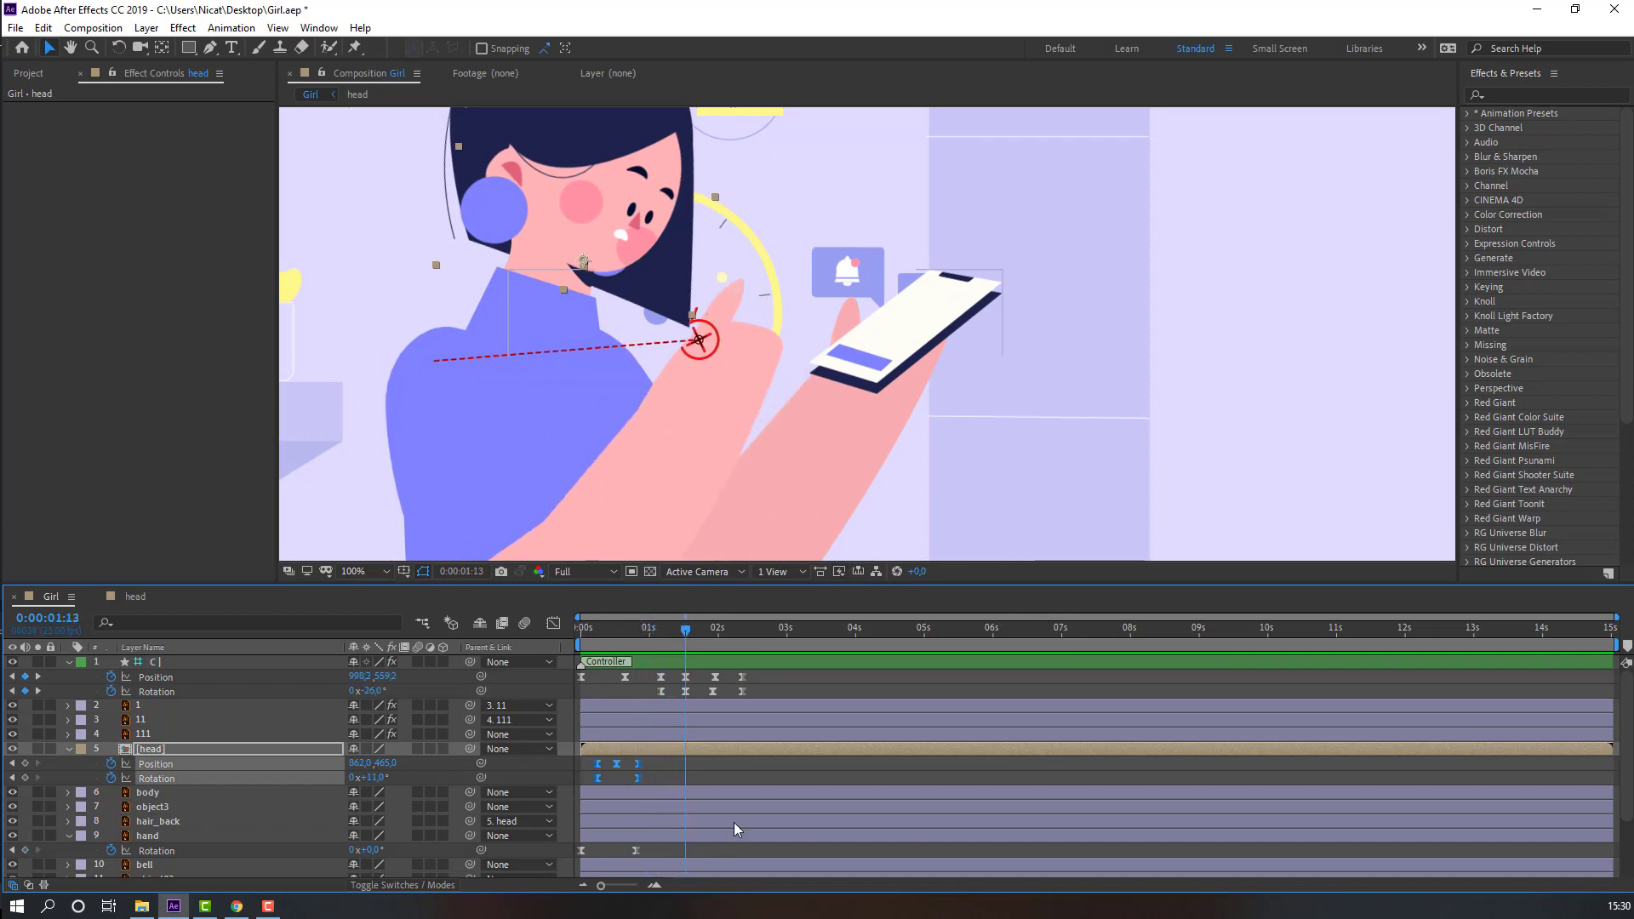
left_click(756, 775)
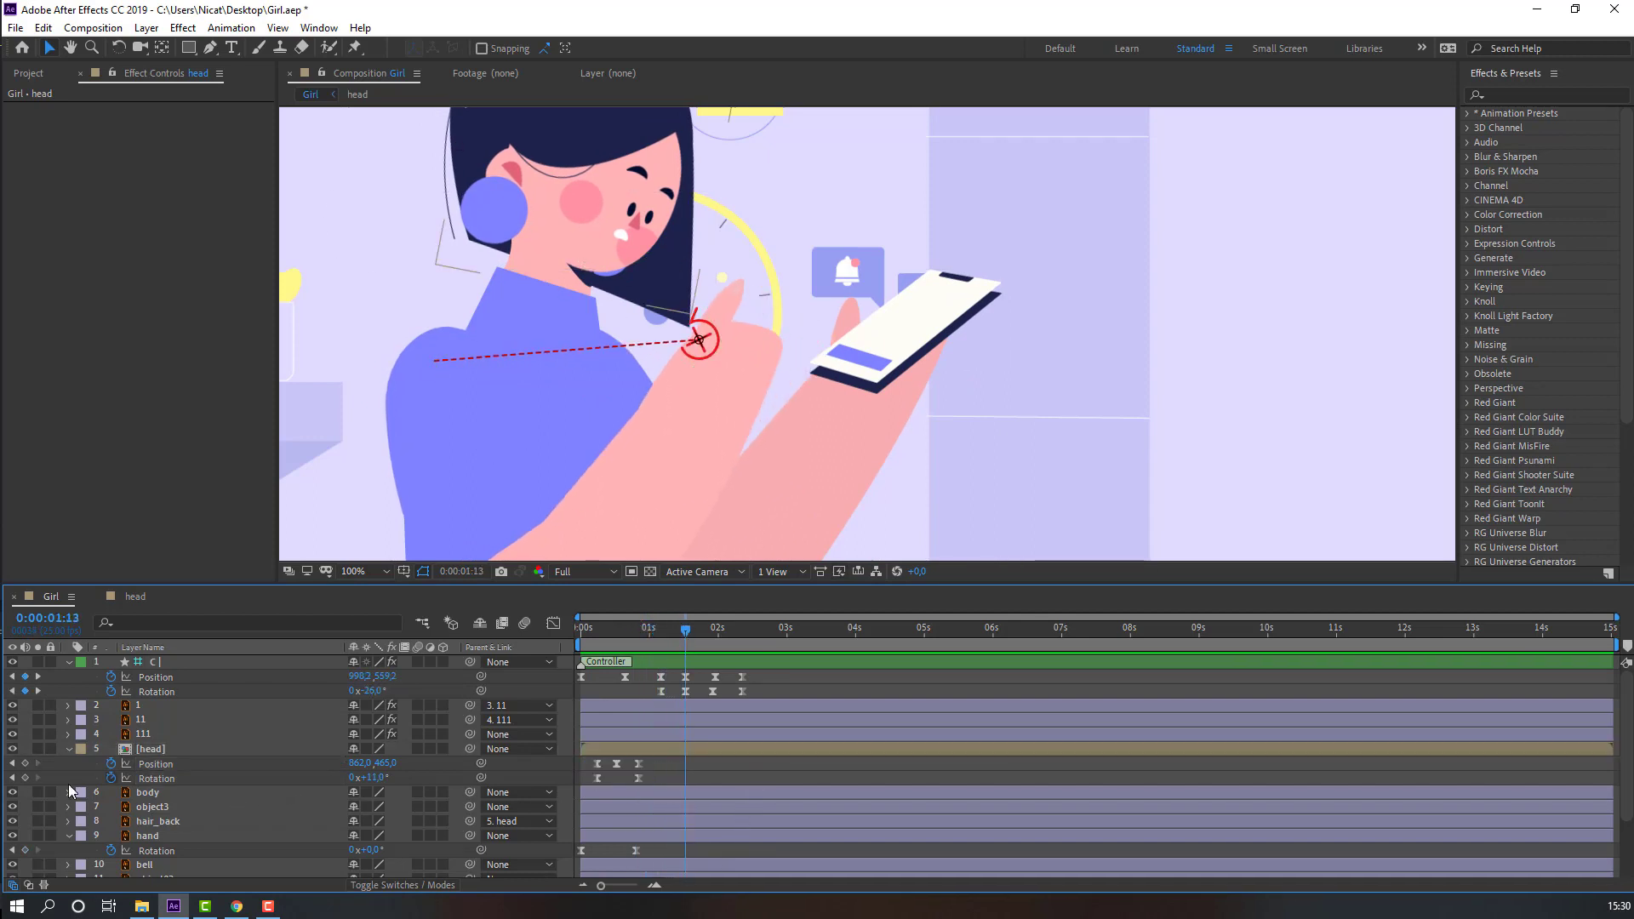
left_click(25, 778)
left_click(724, 630)
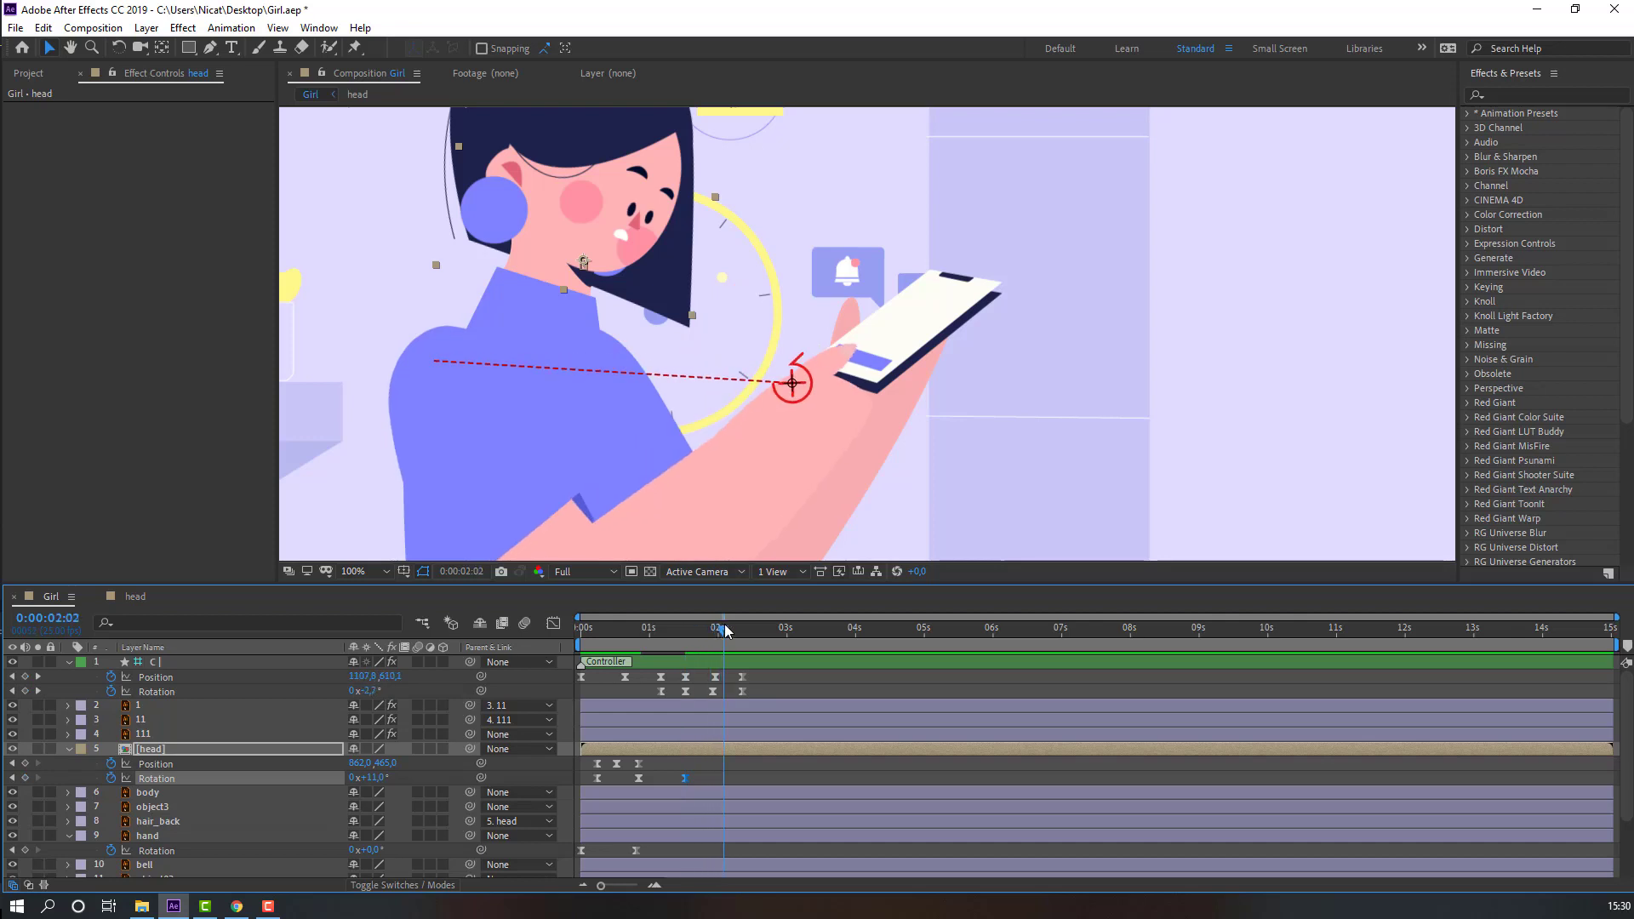
left_click(727, 630)
left_click_drag(365, 777, 360, 778)
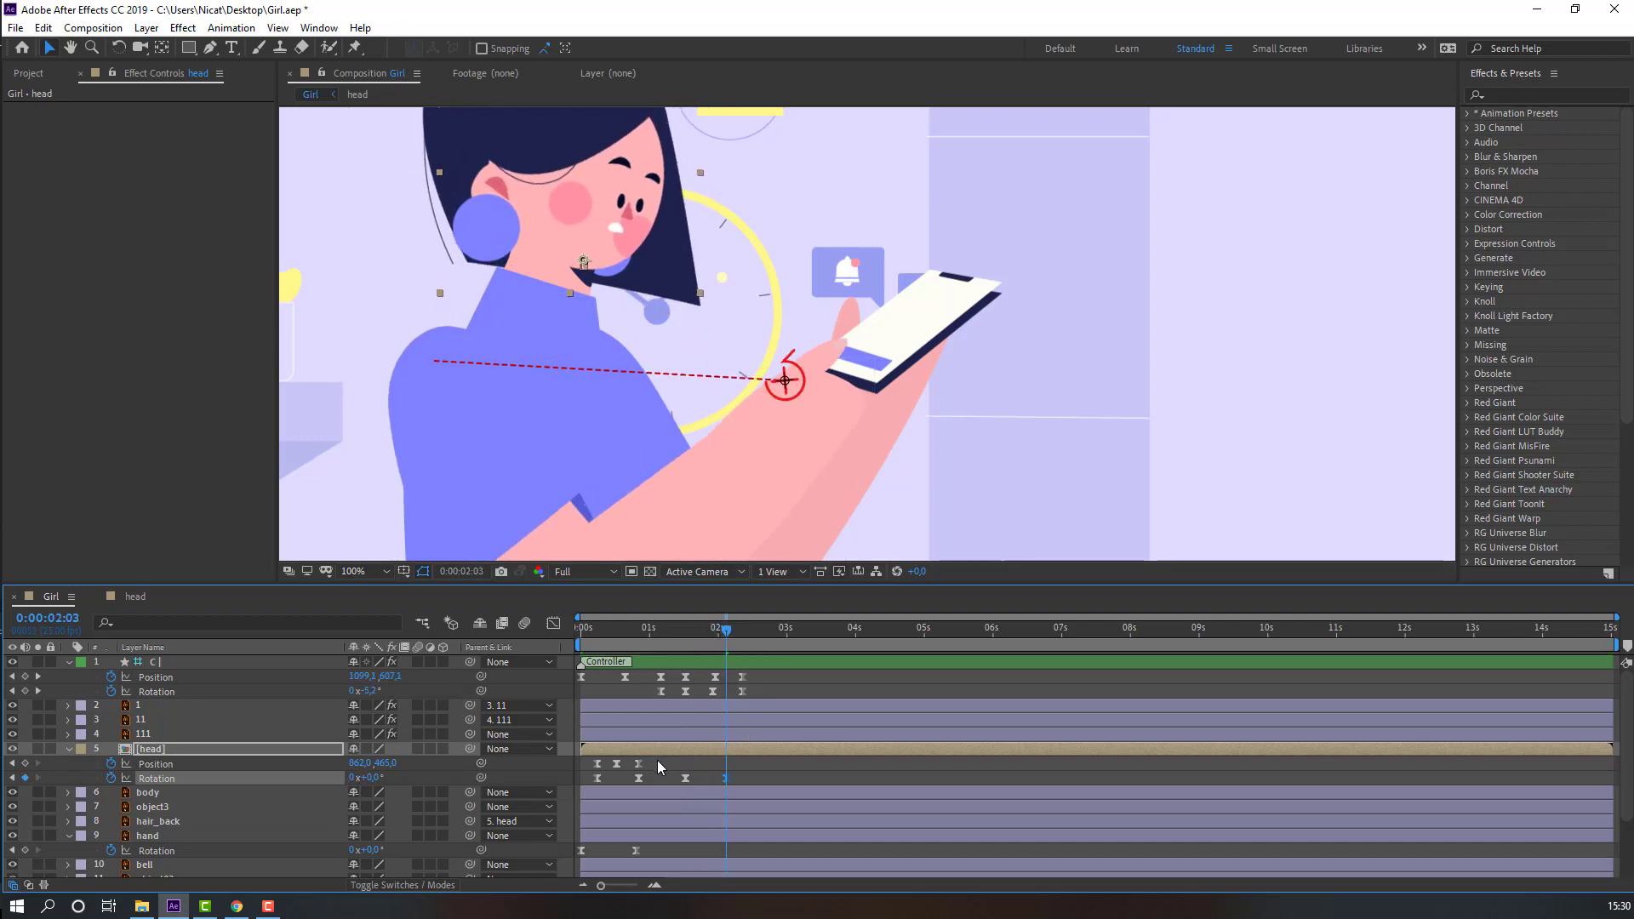
Shift the head's three Position keyframes earlier in time and preview the animation
left_click_drag(657, 760, 575, 767)
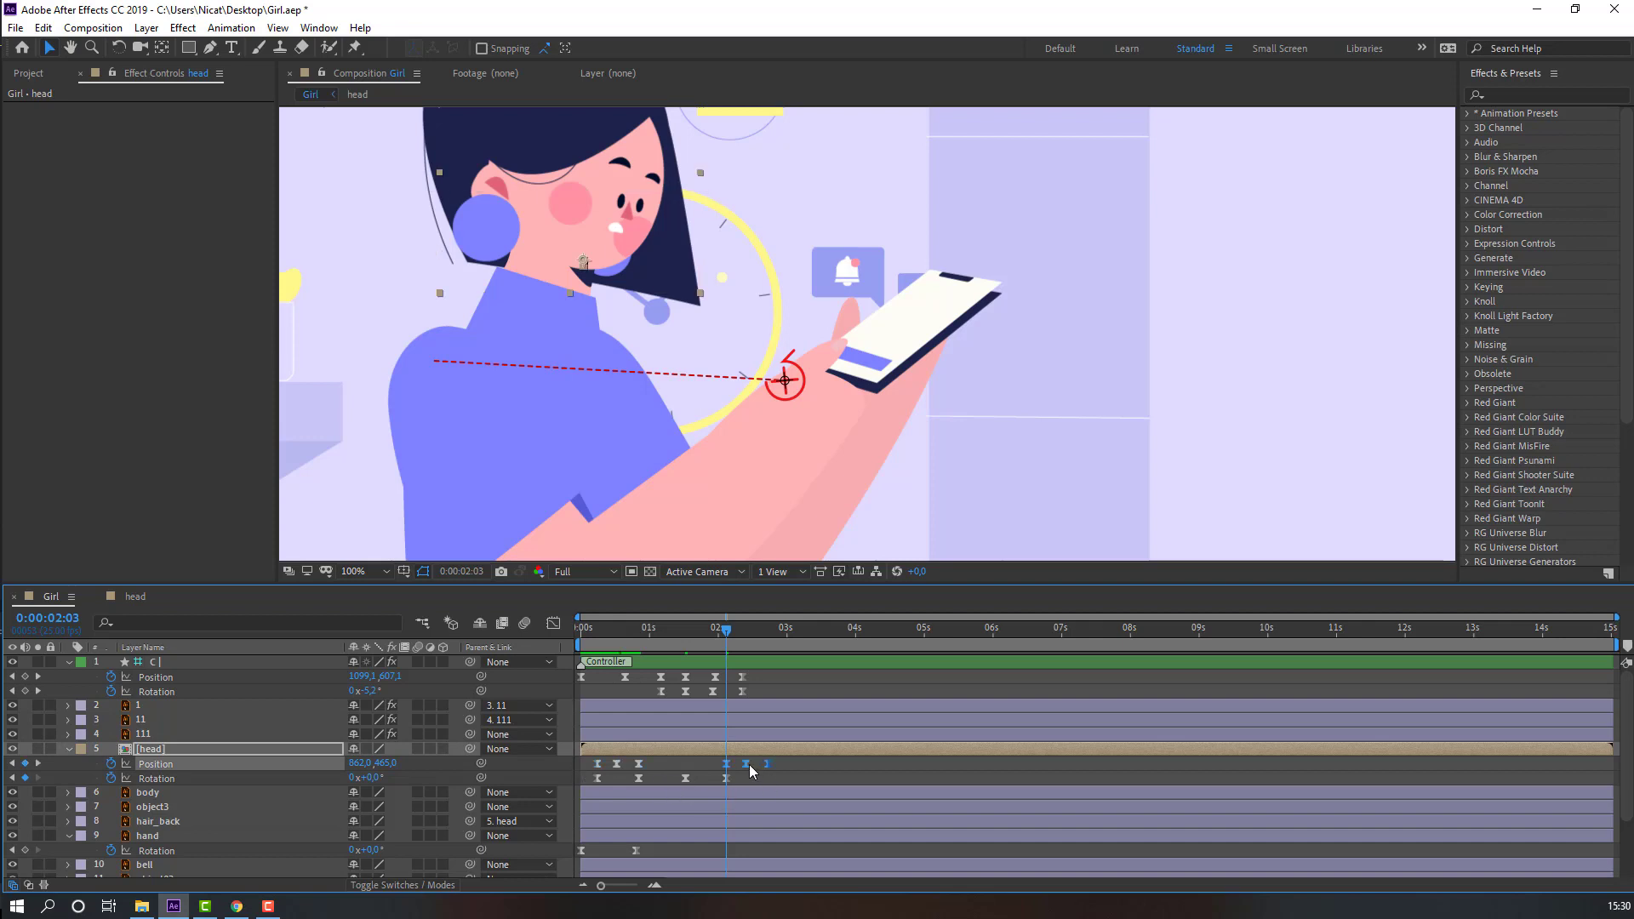
left_click_drag(749, 765, 711, 765)
left_click(768, 773)
key("space")
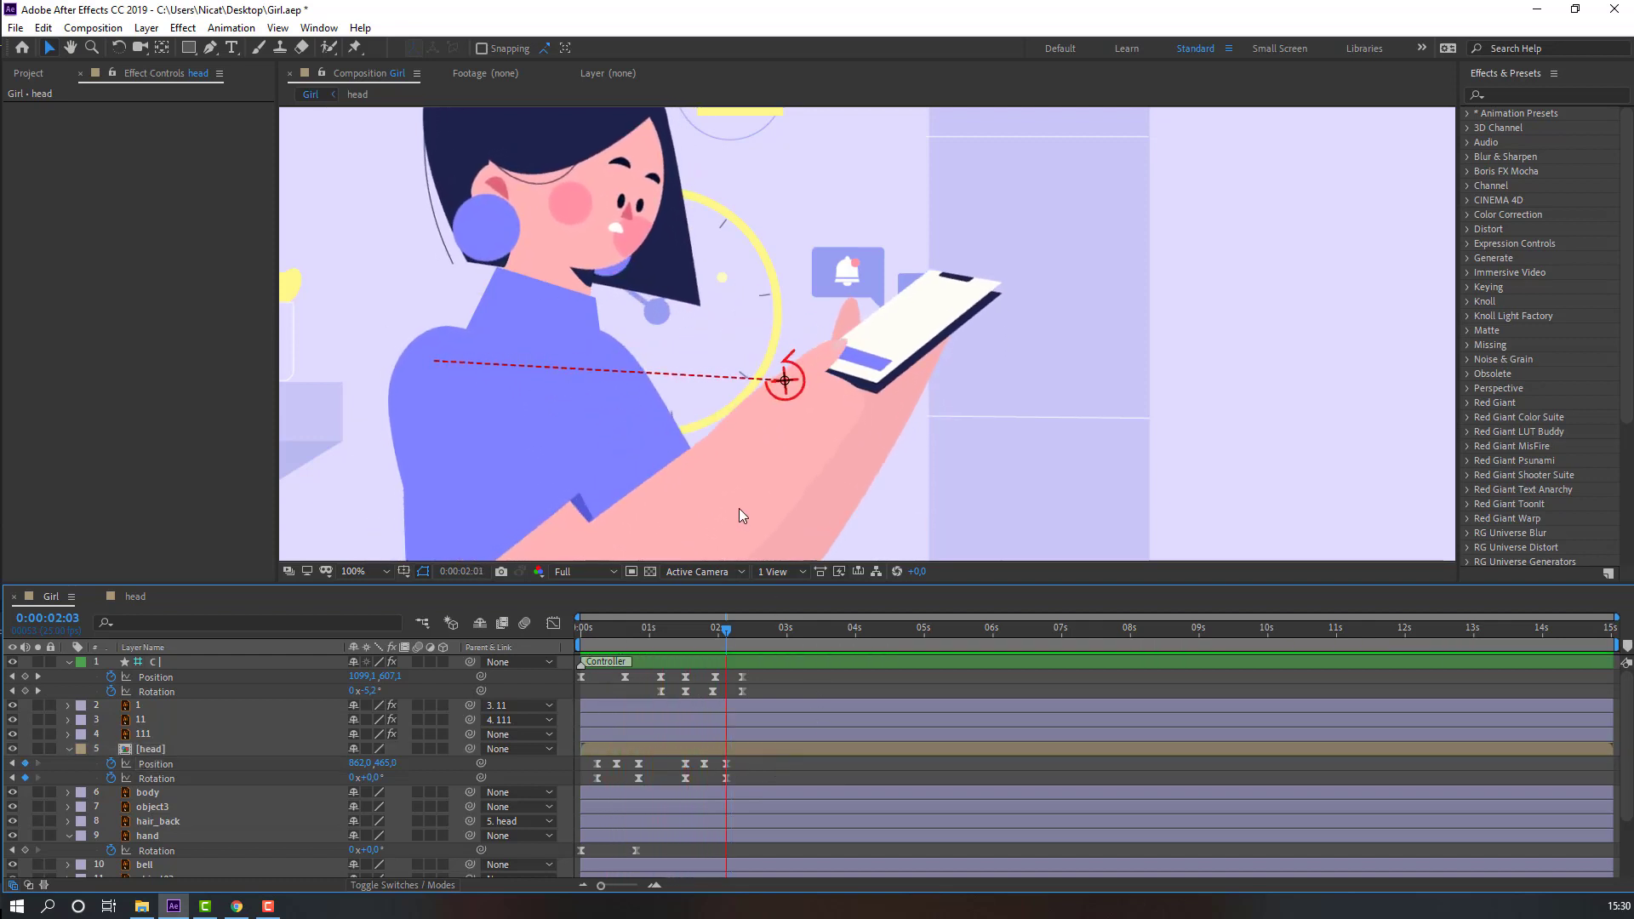
key("space")
key("Home")
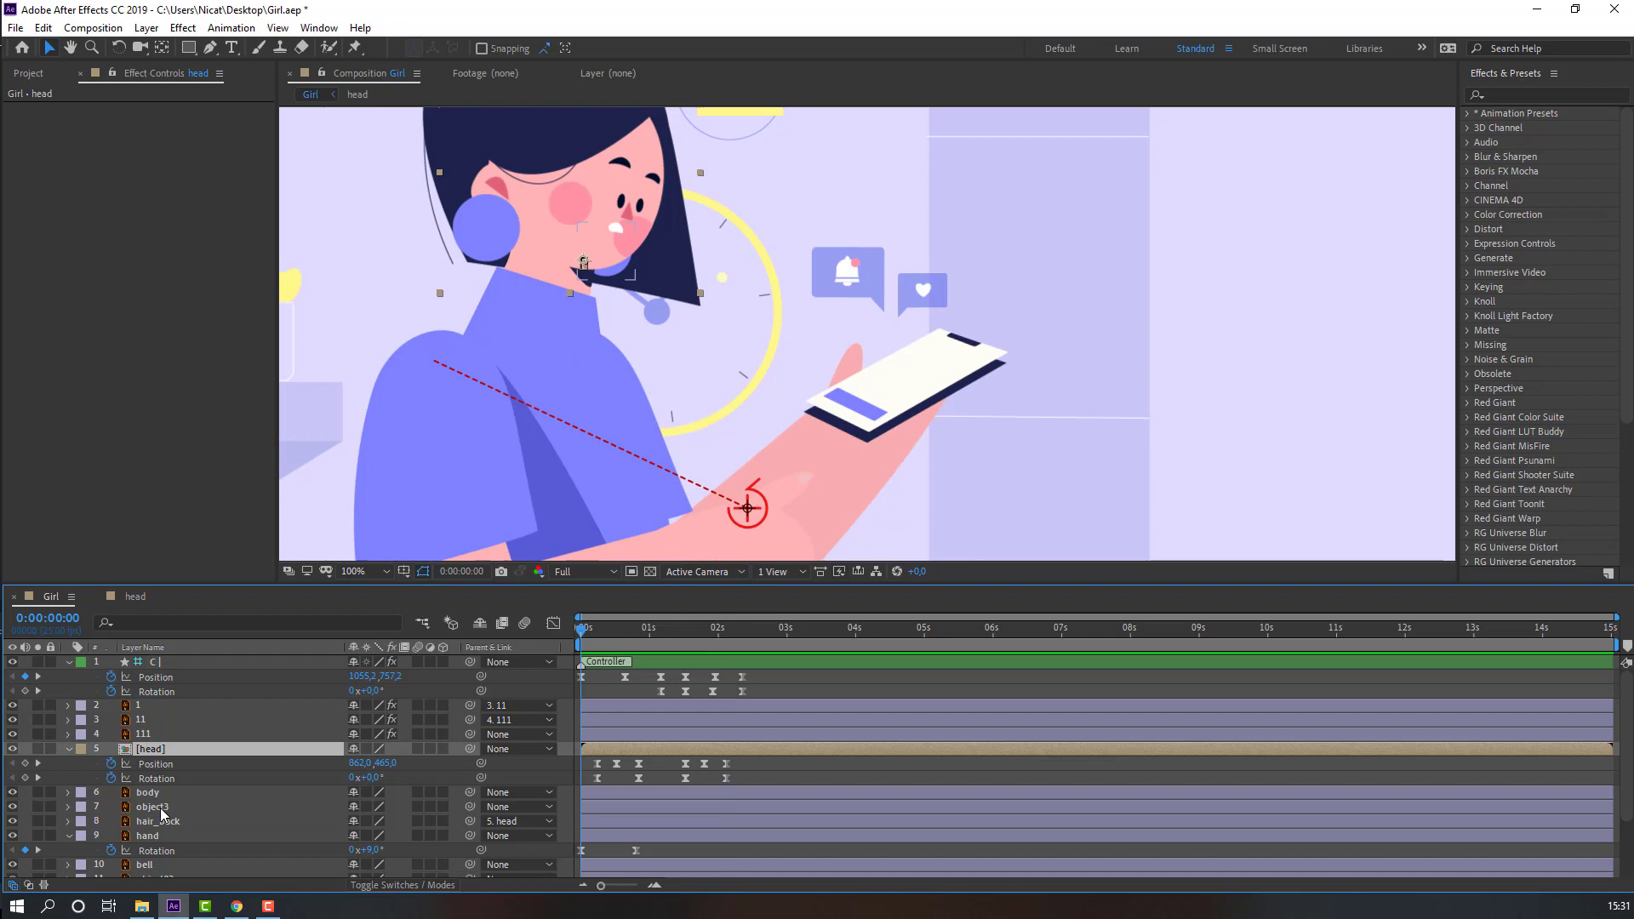
Parent object3 to the head layer and scrub the first half-second to check it
left_click(464, 812)
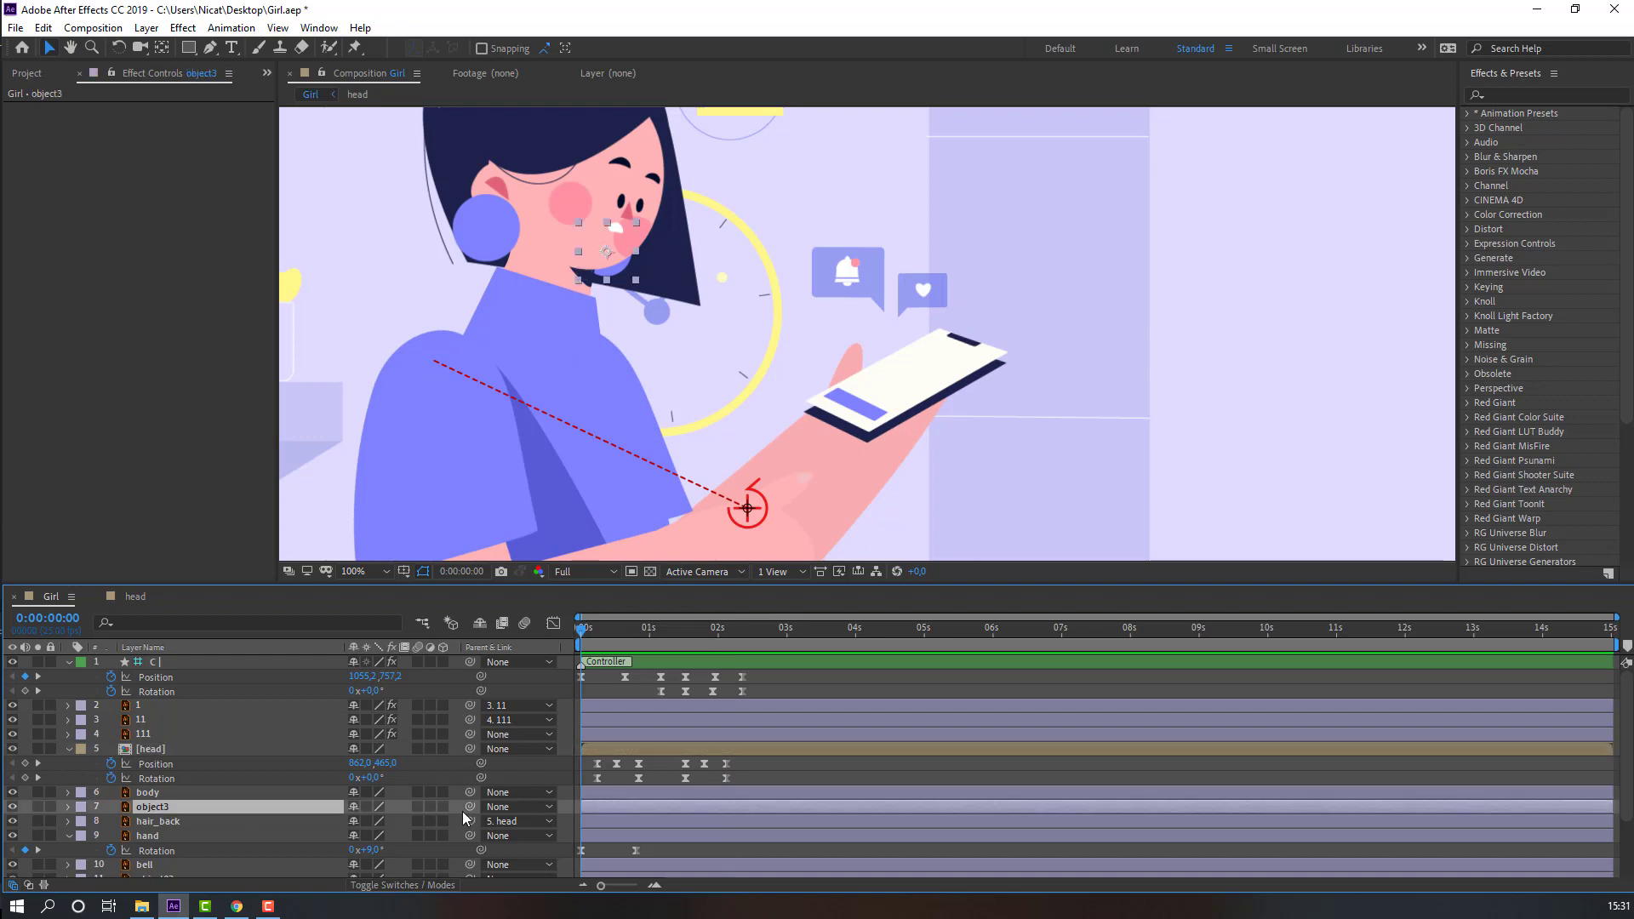
left_click_drag(471, 808, 170, 751)
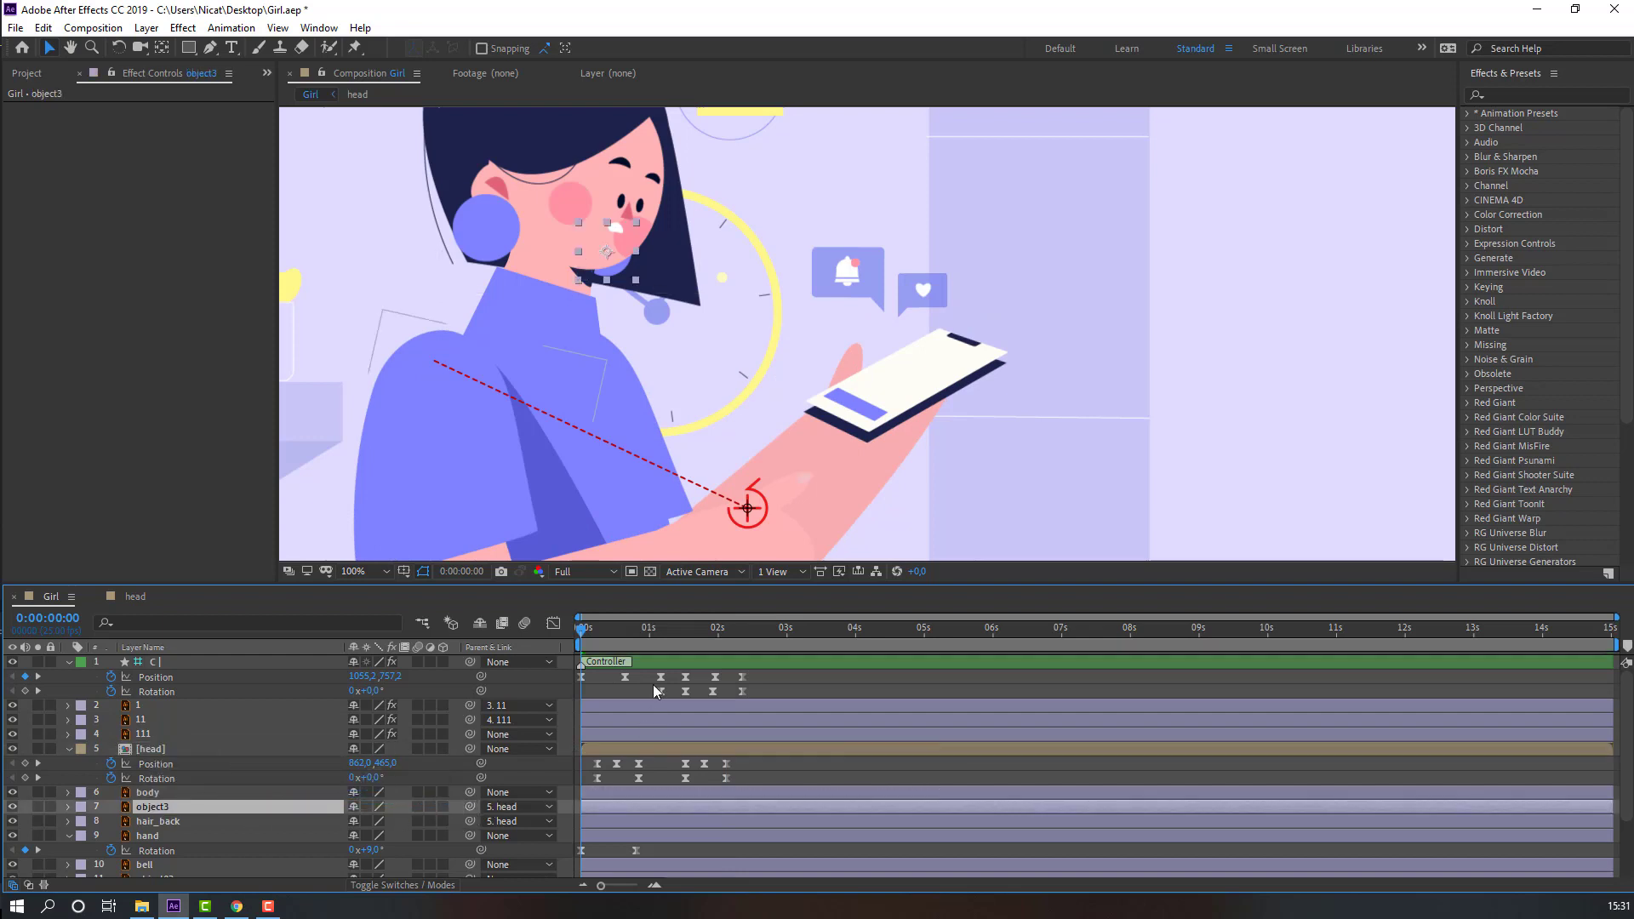
mouse_move(584, 632)
left_mouse_down()
mouse_move(650, 651)
mouse_move(586, 652)
left_mouse_up()
Solo object3 and move its anchor point up to the top edge of its circle
left_click(37, 806)
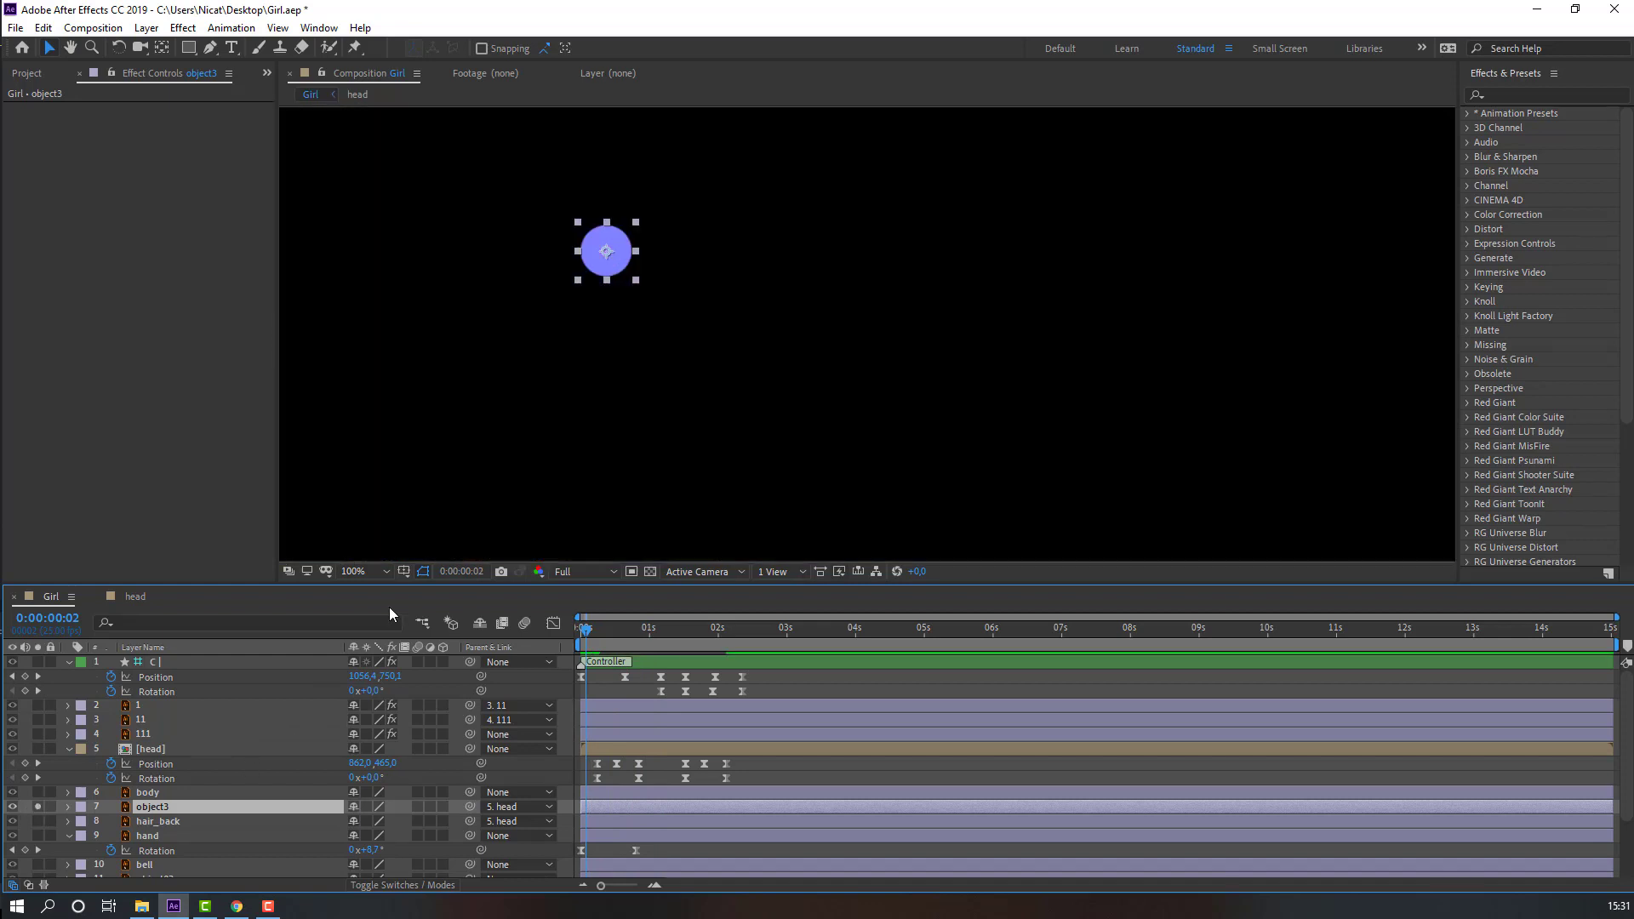
left_click(161, 47)
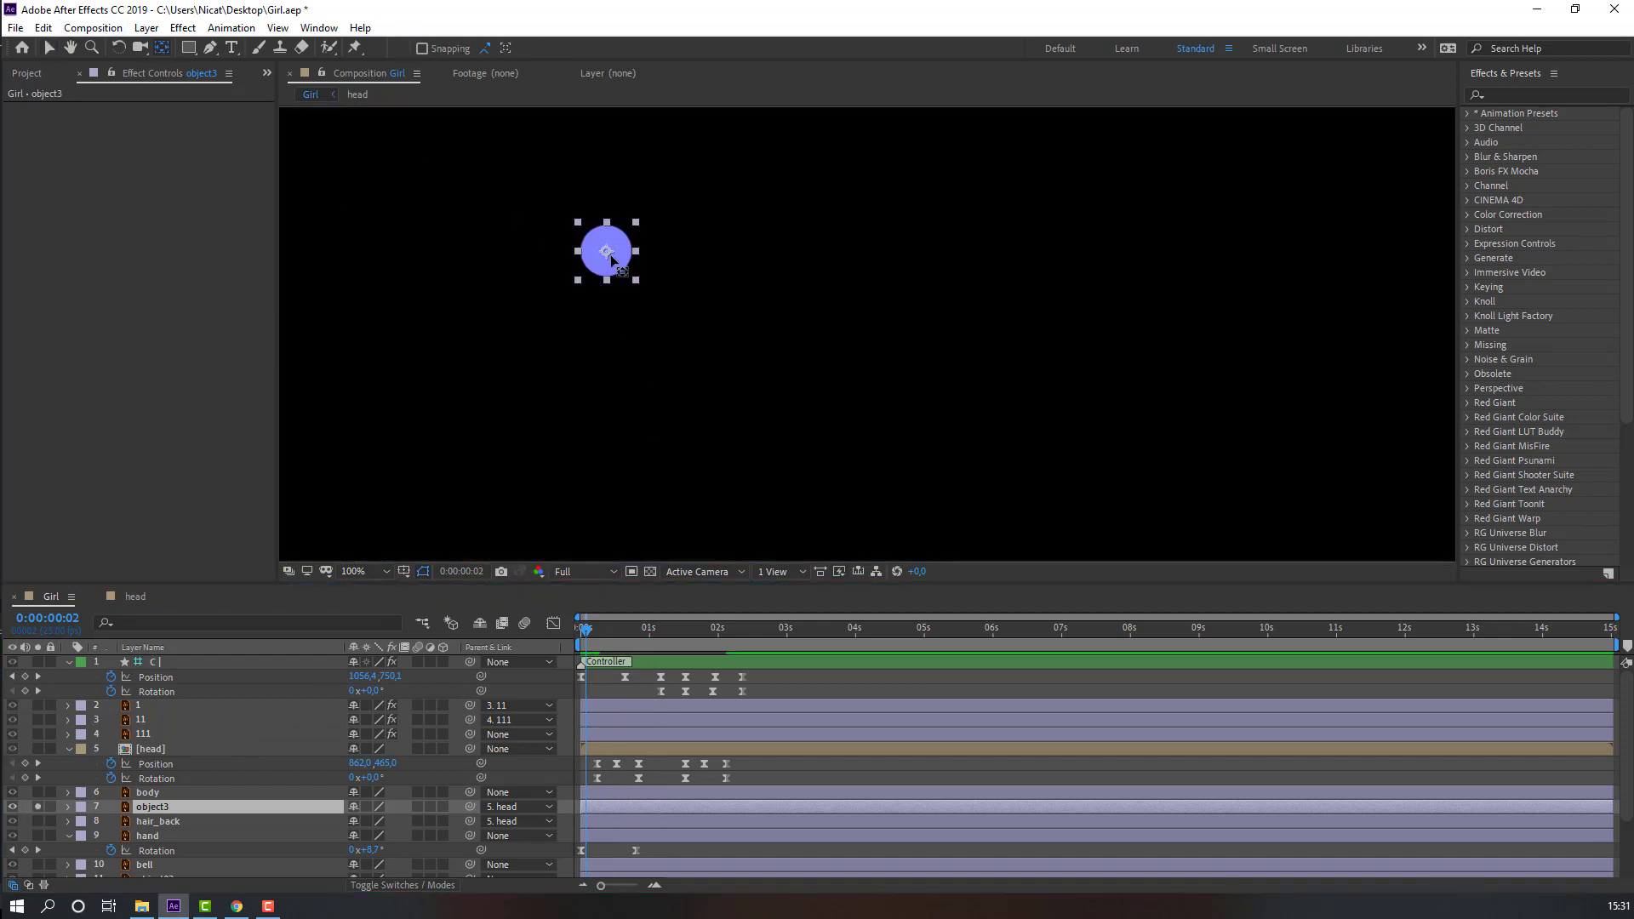
left_click_drag(606, 251, 608, 228)
left_click(50, 49)
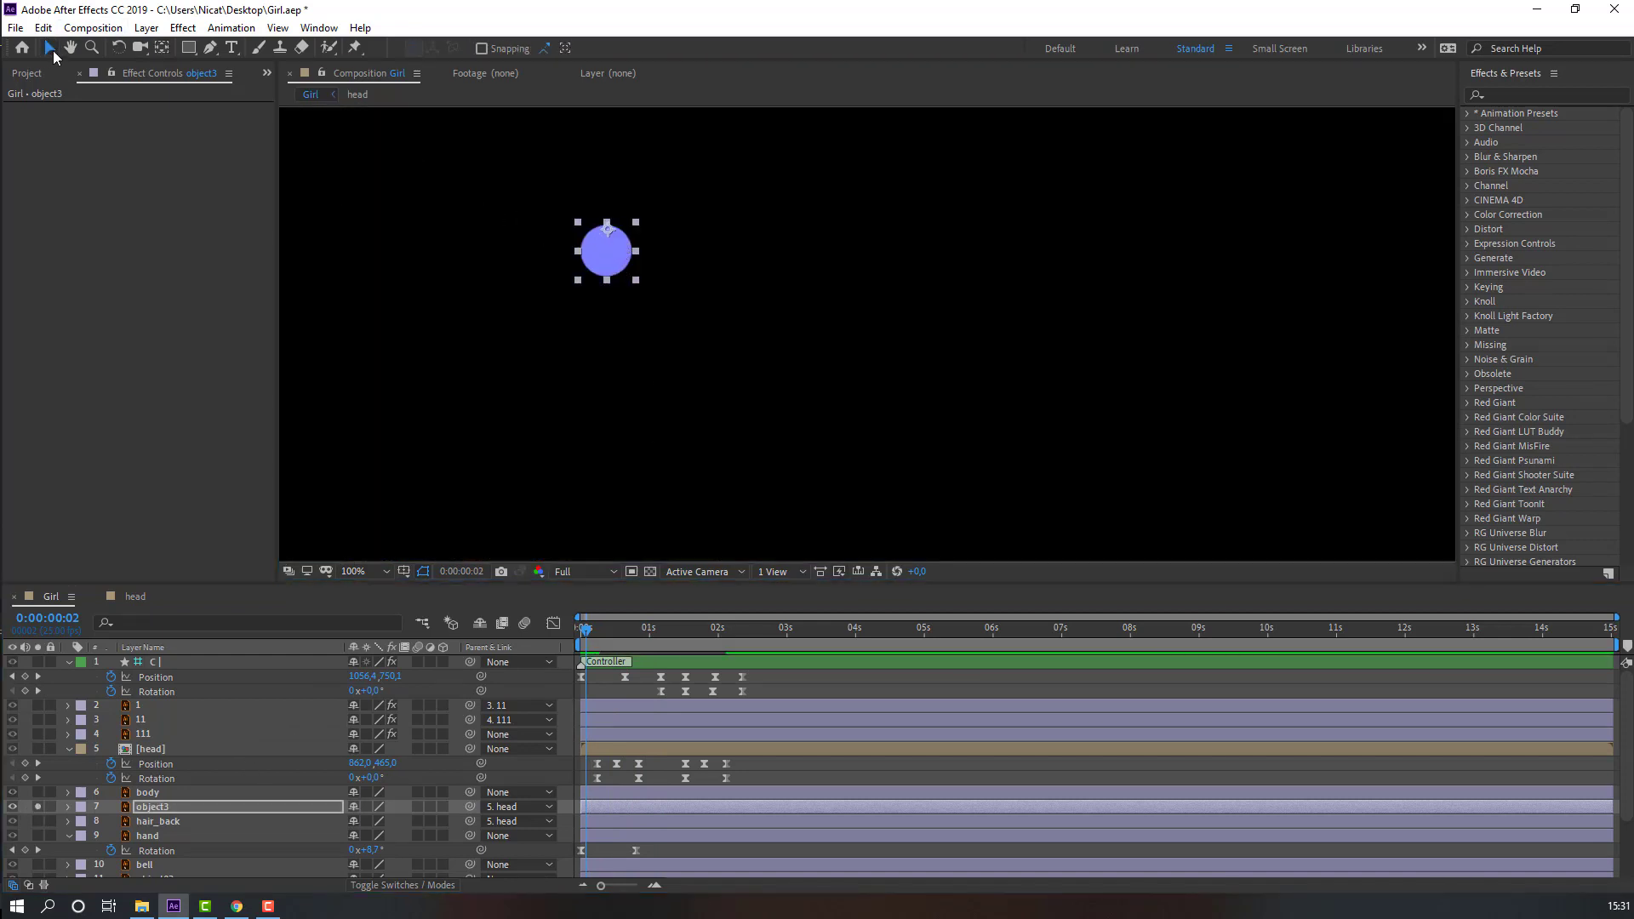
left_click(39, 807)
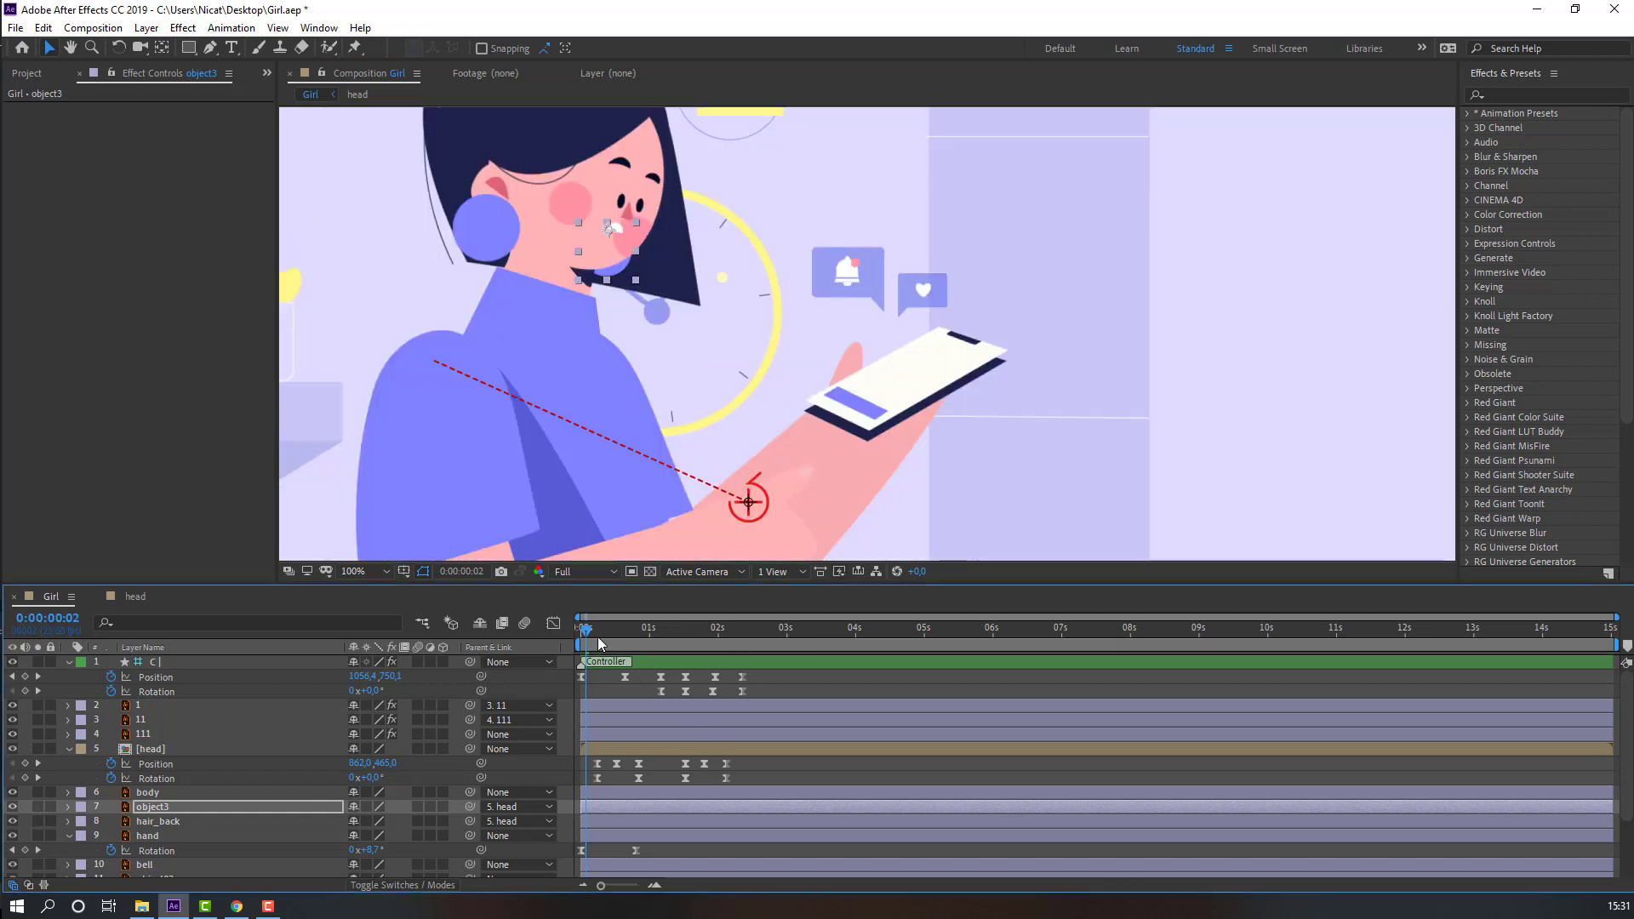
Add object3 Rotation keyframes at 0:06 (0°) and 0:20 (+10°)
left_click(598, 644)
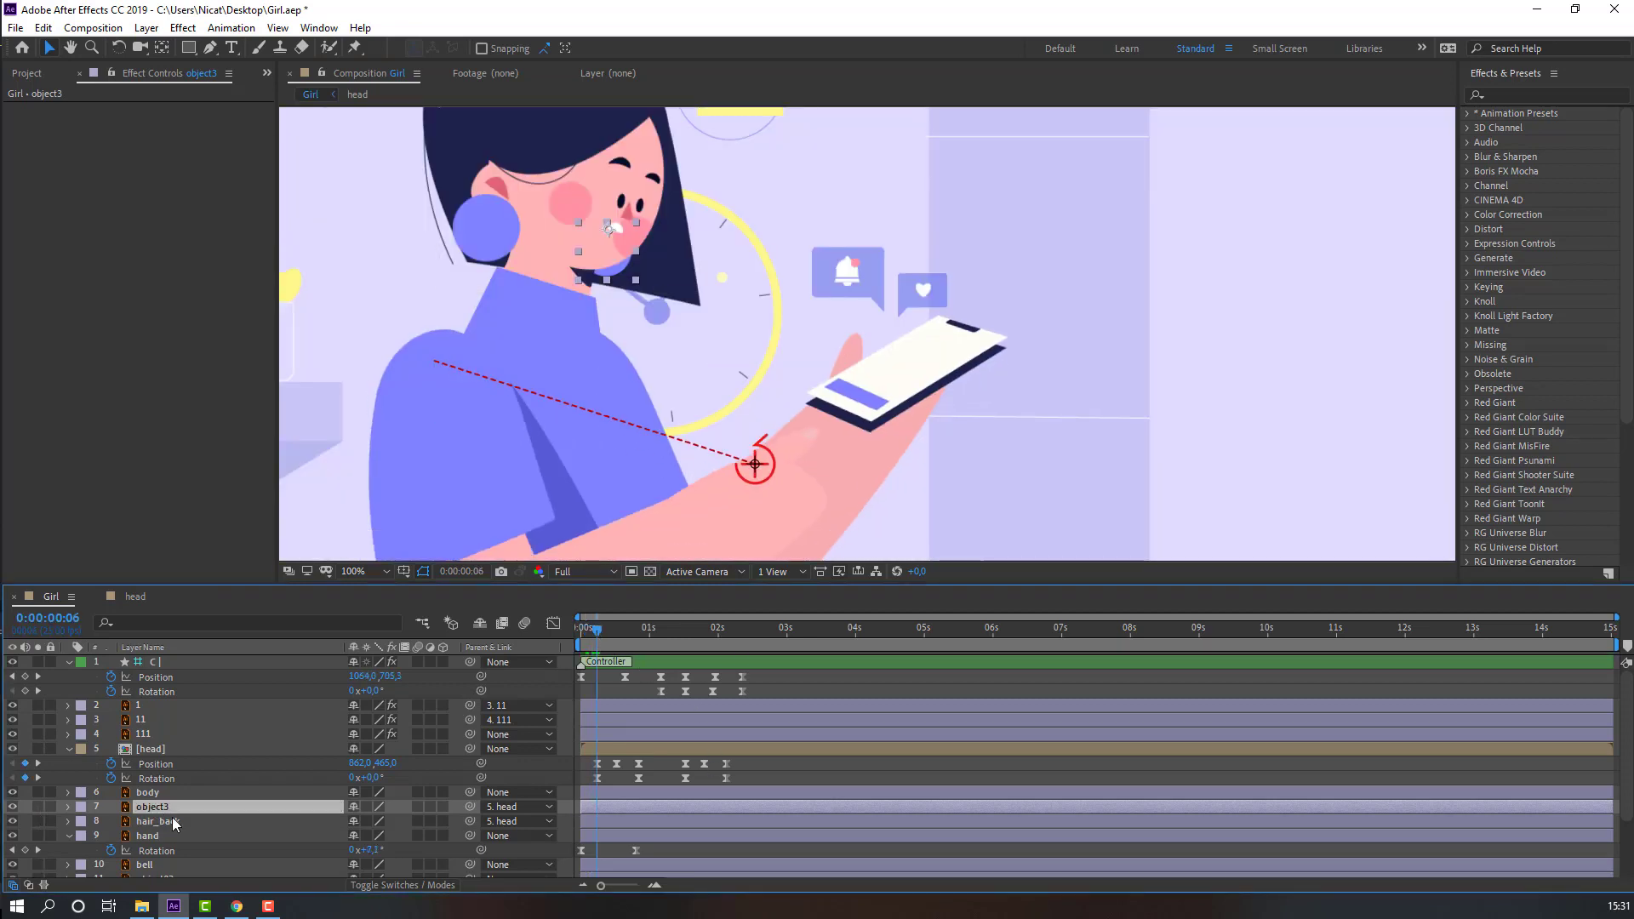
key("r")
left_click(110, 822)
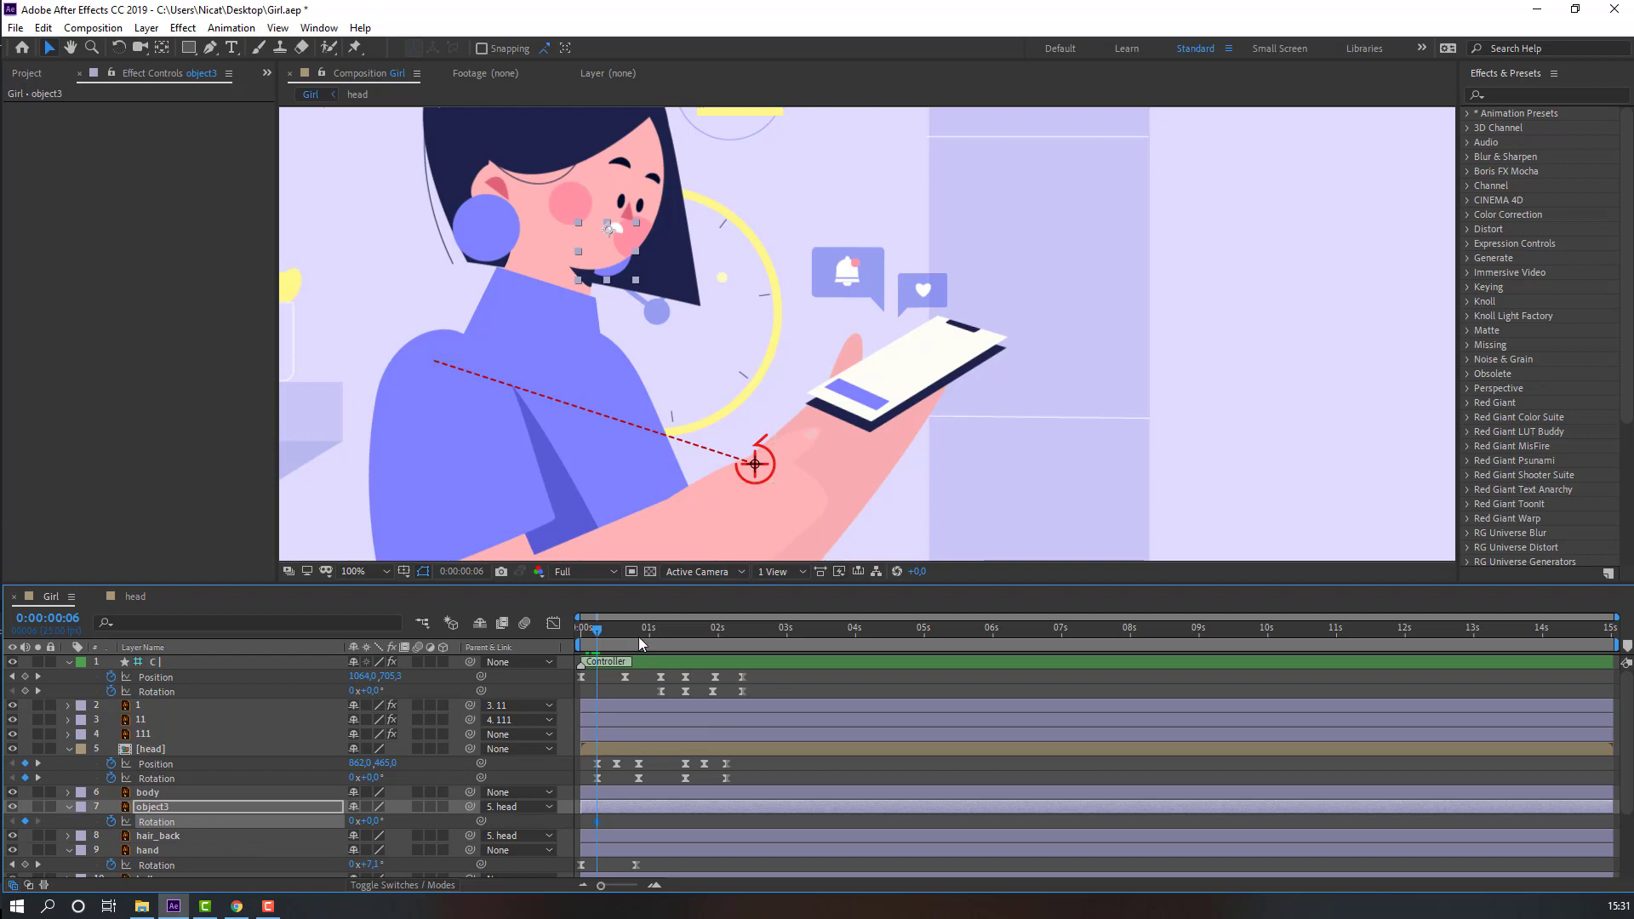
left_click_drag(601, 630, 635, 632)
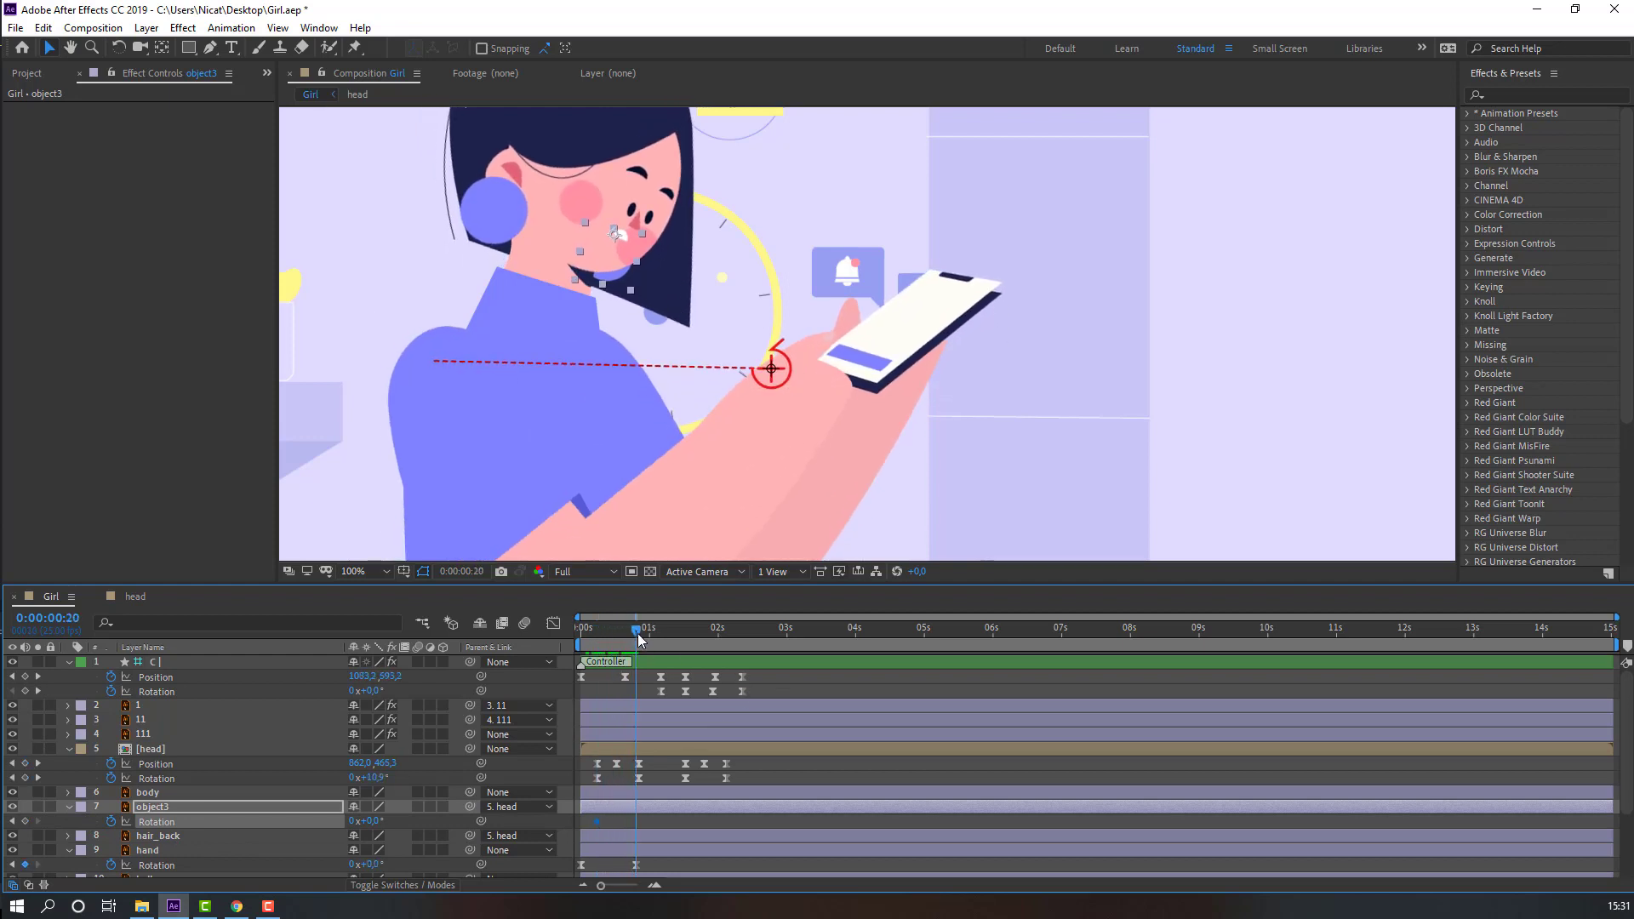
left_click_drag(366, 821, 376, 822)
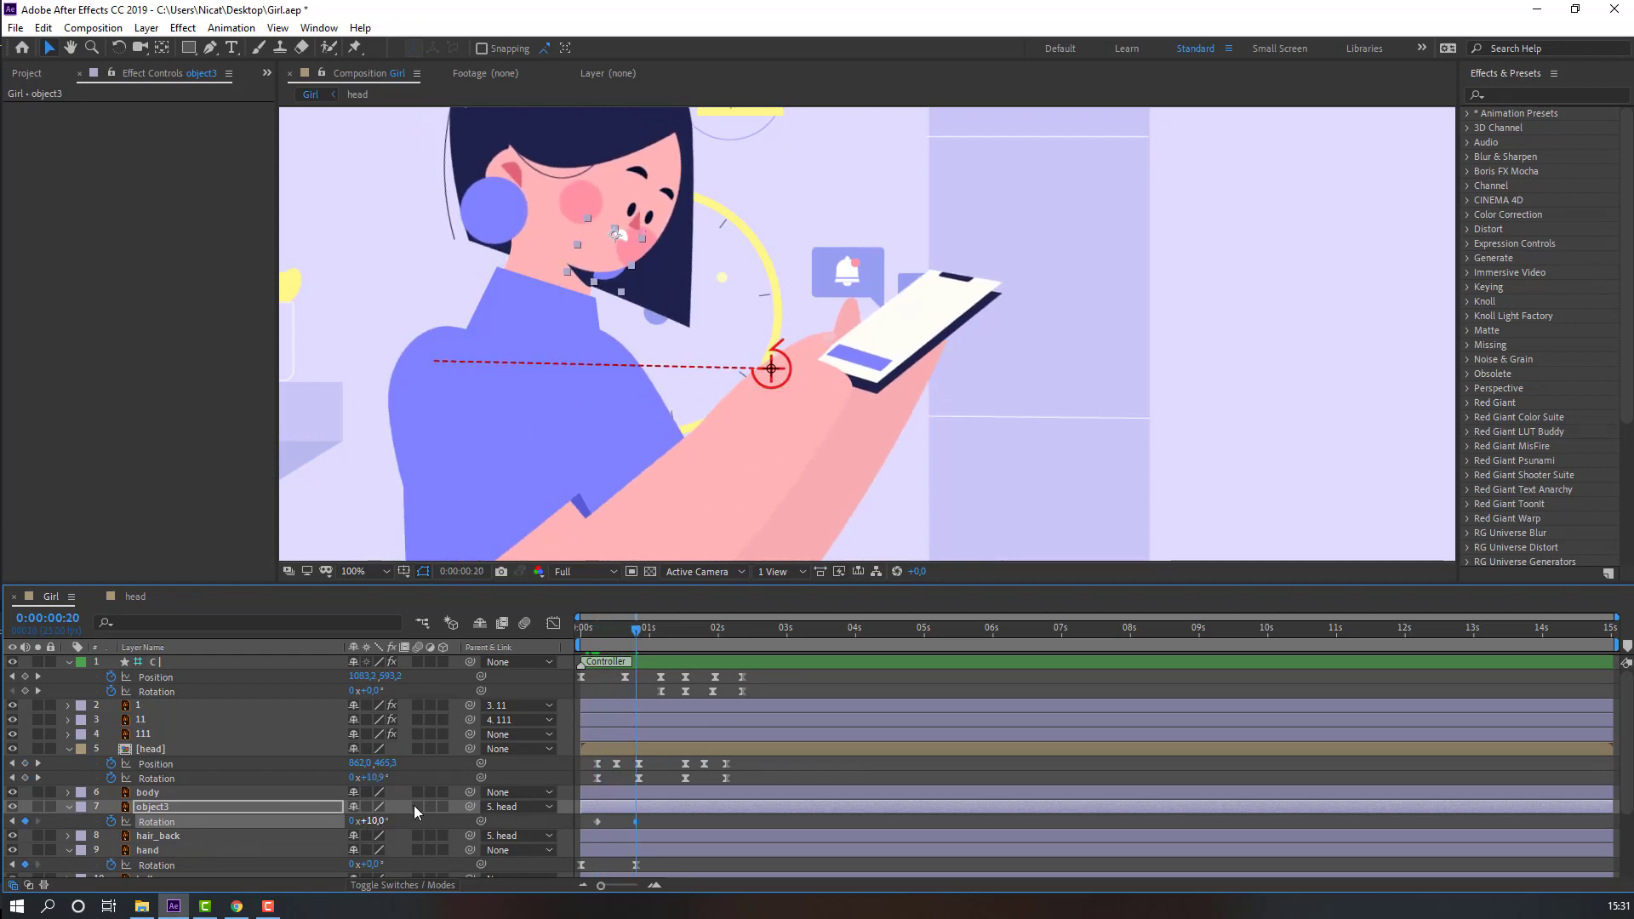
Rotate object3 back to about +1° at 1:05, nudge the middle keyframe earlier, and preview
left_click_drag(575, 632, 663, 642)
left_click_drag(383, 821, 374, 820)
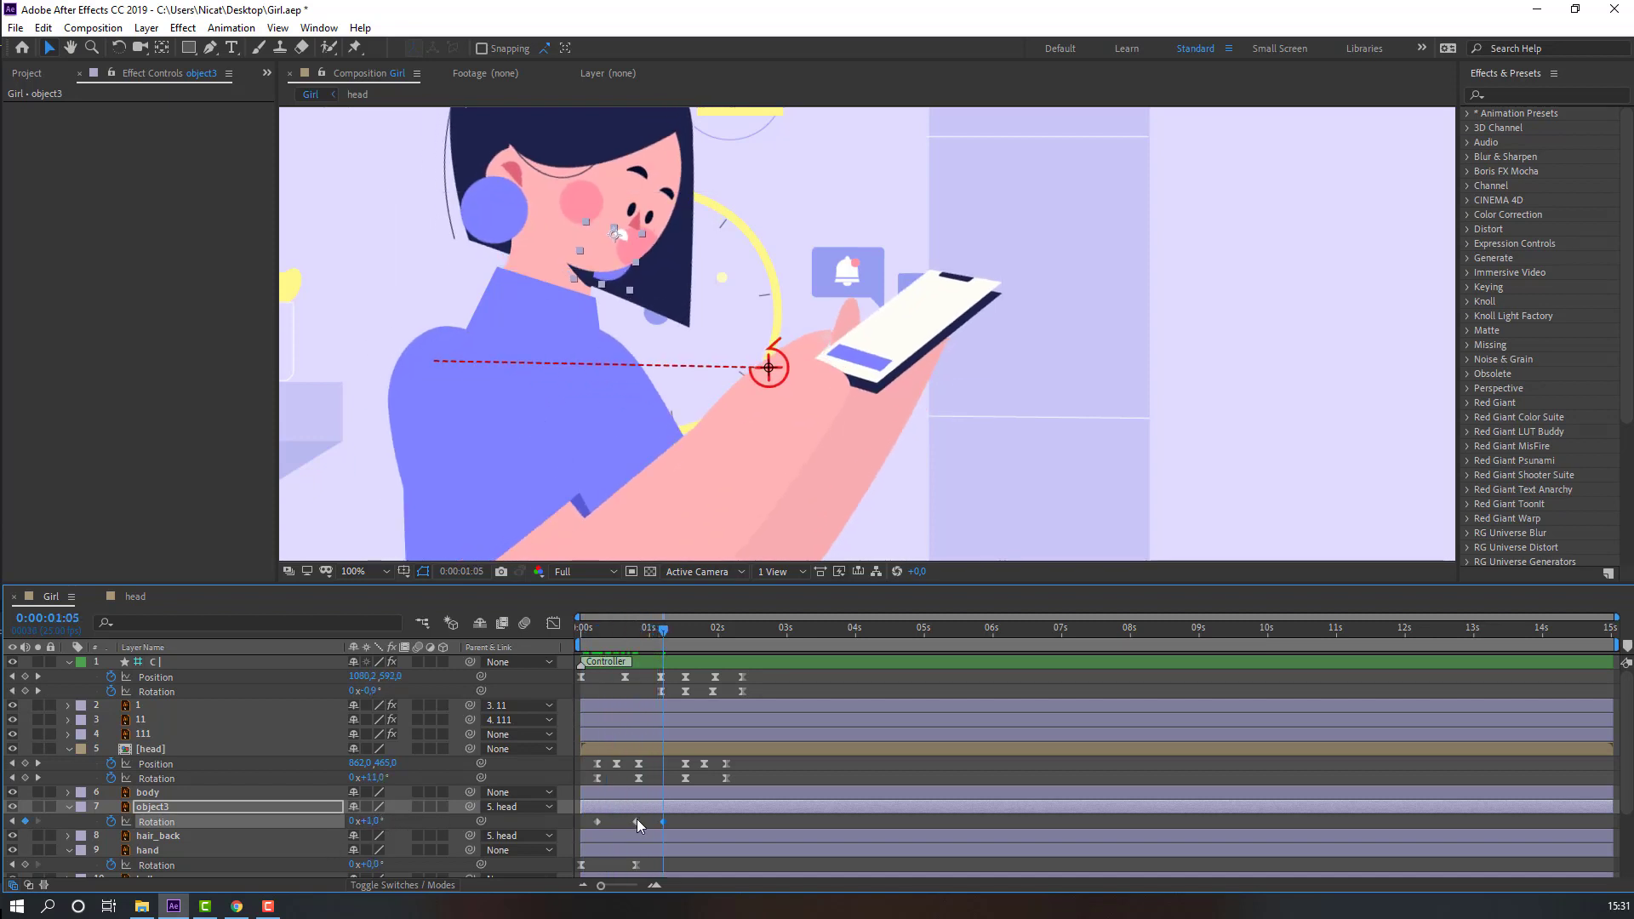
left_click_drag(636, 821, 631, 820)
left_click(696, 832)
left_click(687, 826)
key("space")
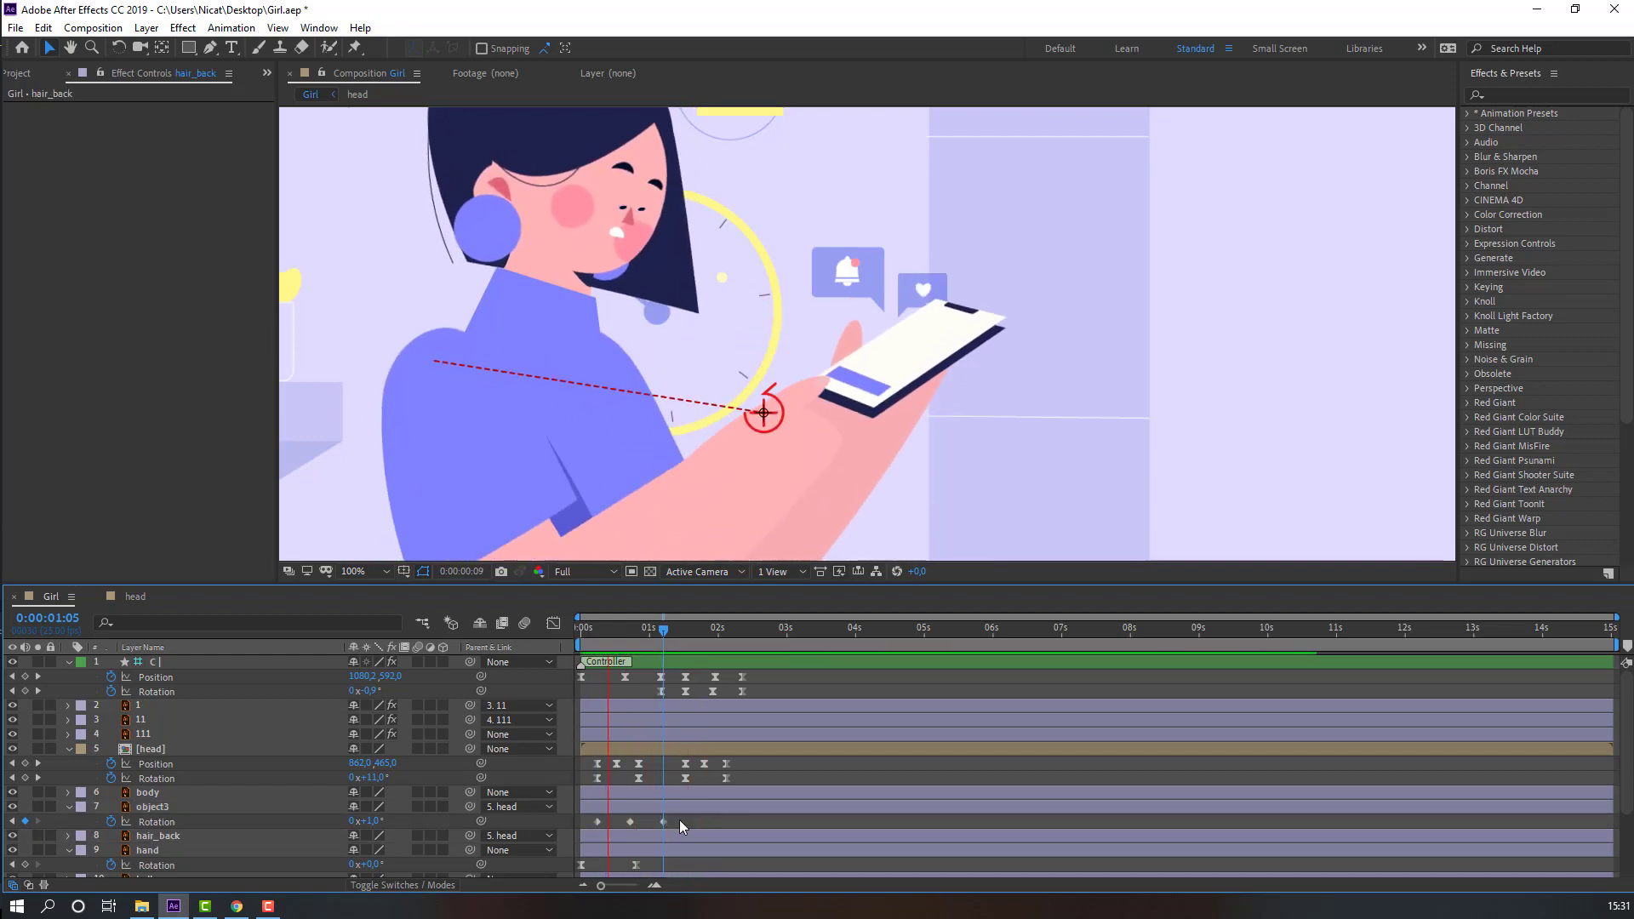
key("space")
Apply Easy Ease to object3's rotation keyframes and preview the swing
right_click(596, 822)
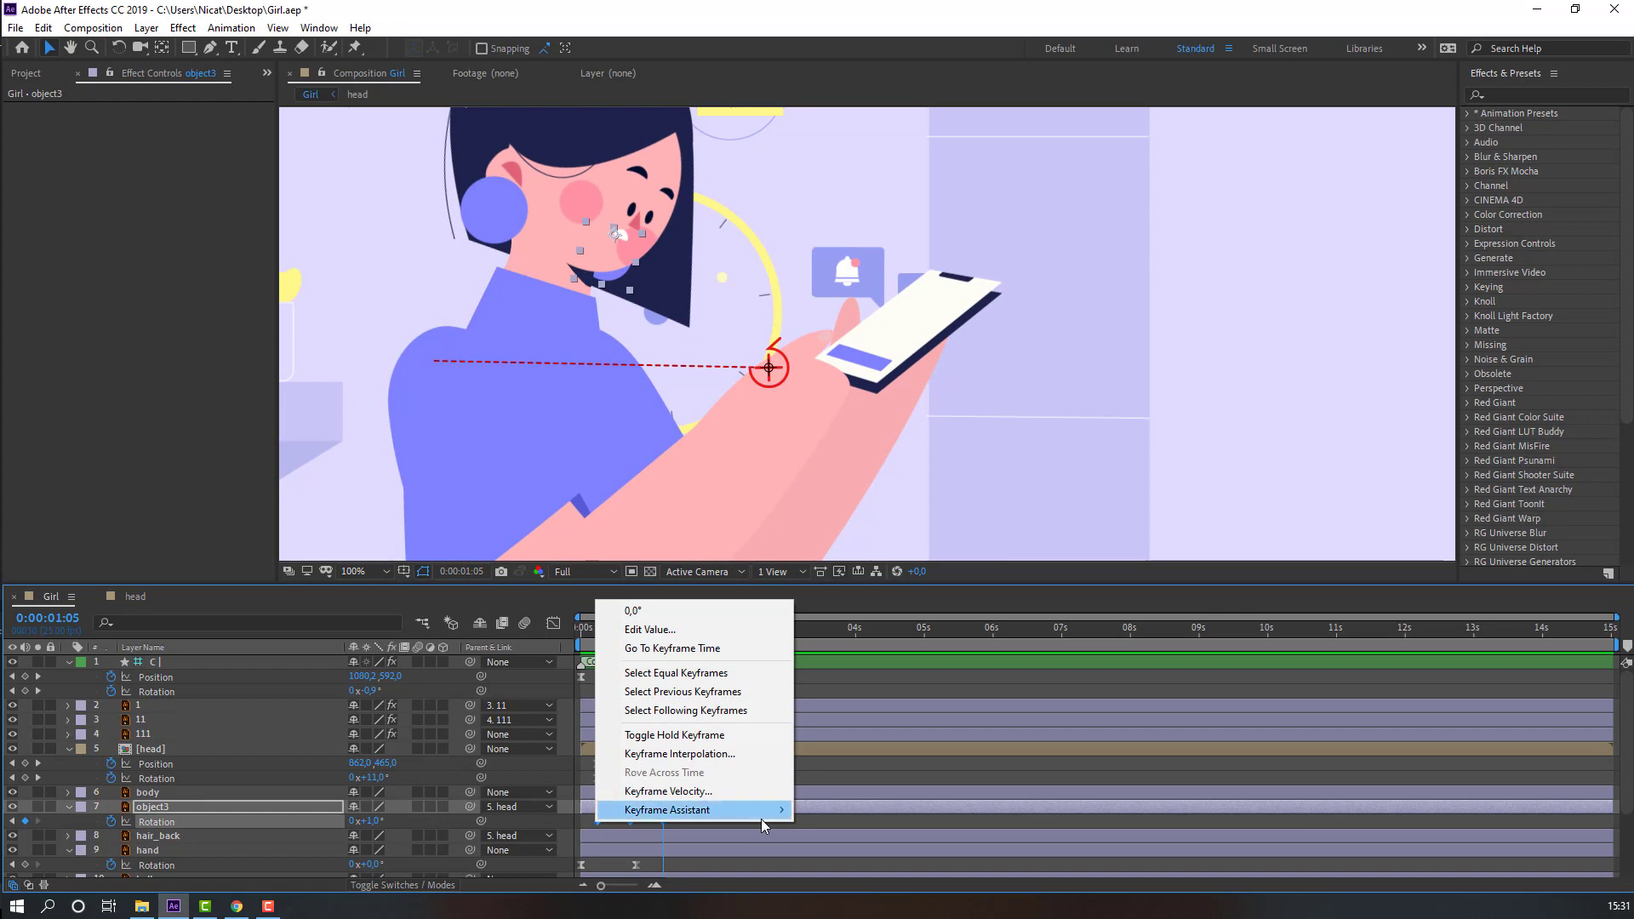
mouse_move(761, 819)
left_click(852, 697)
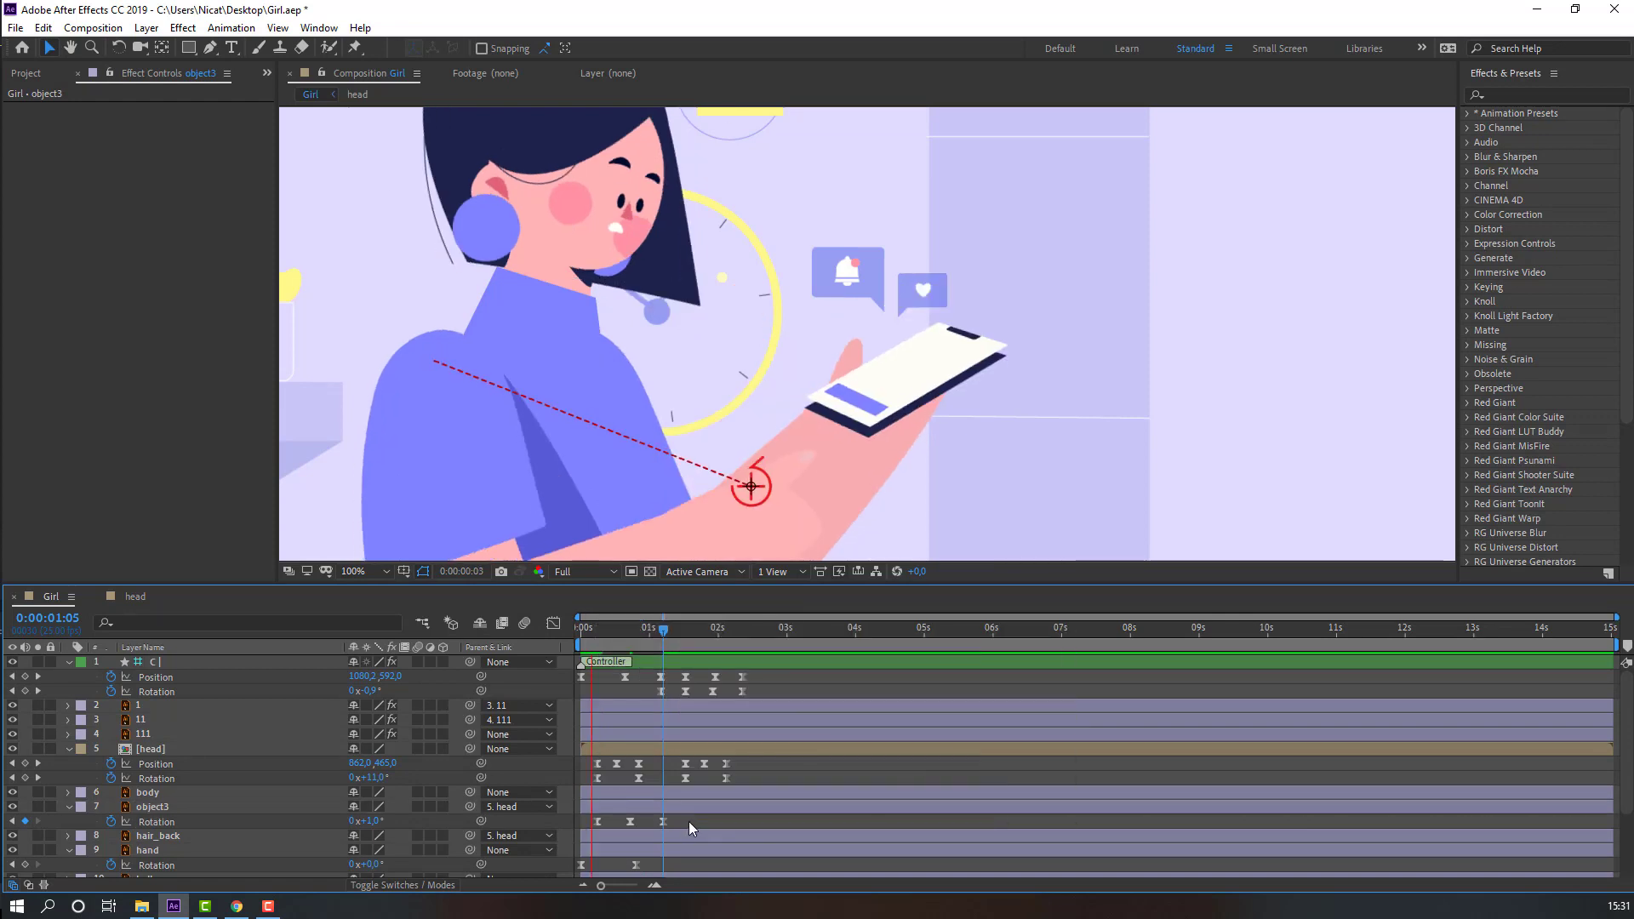
left_click(662, 630)
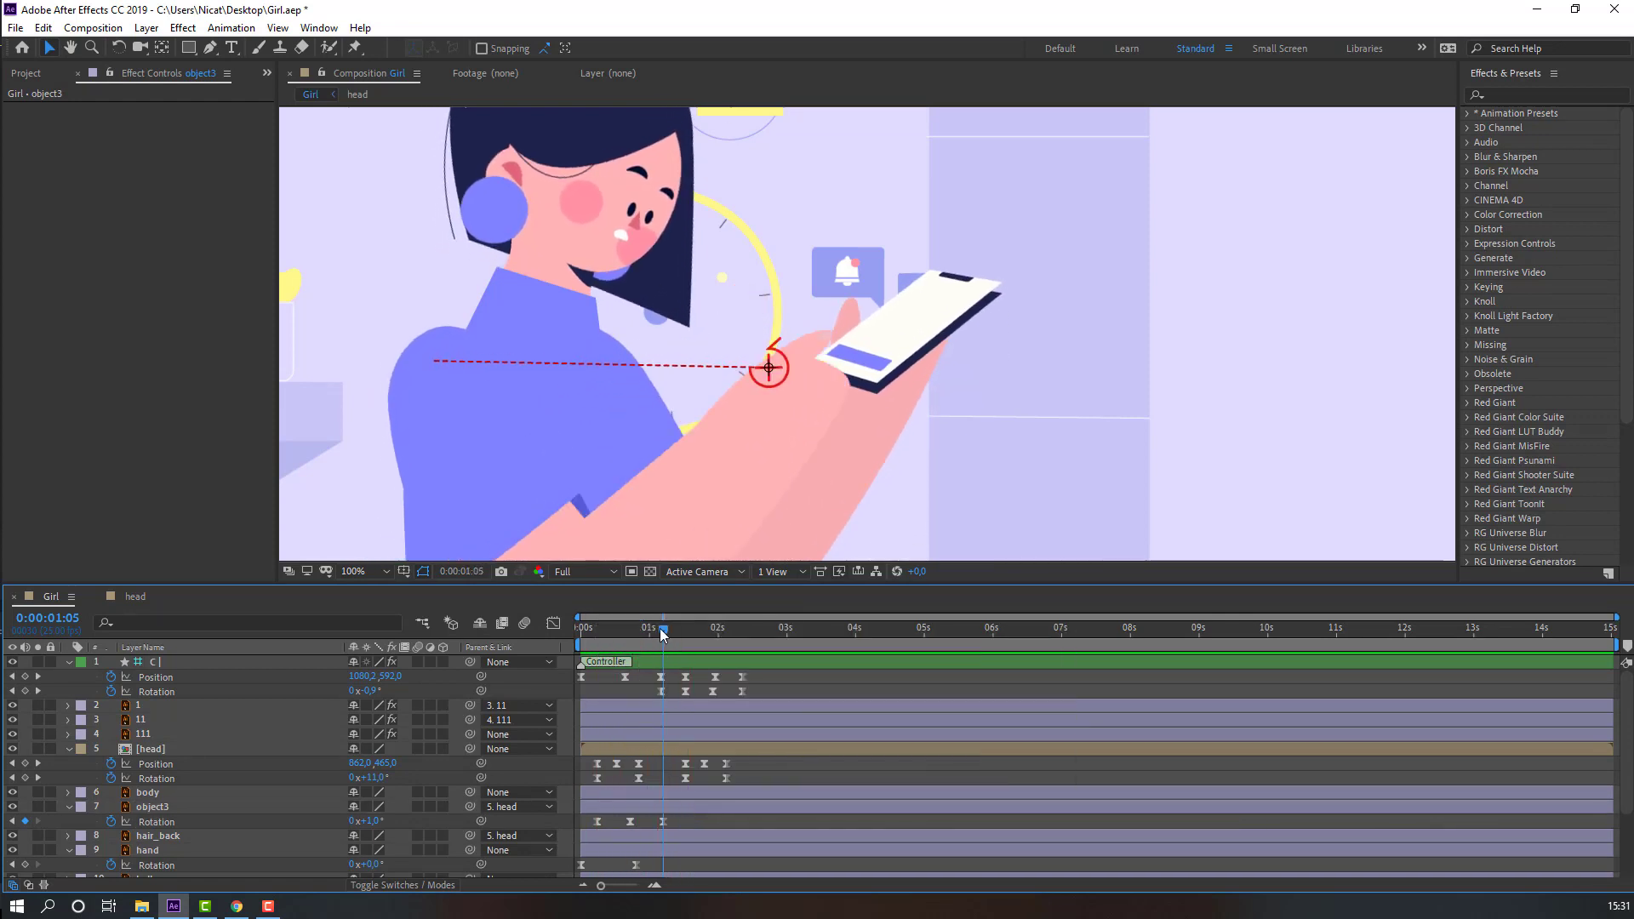
key("space")
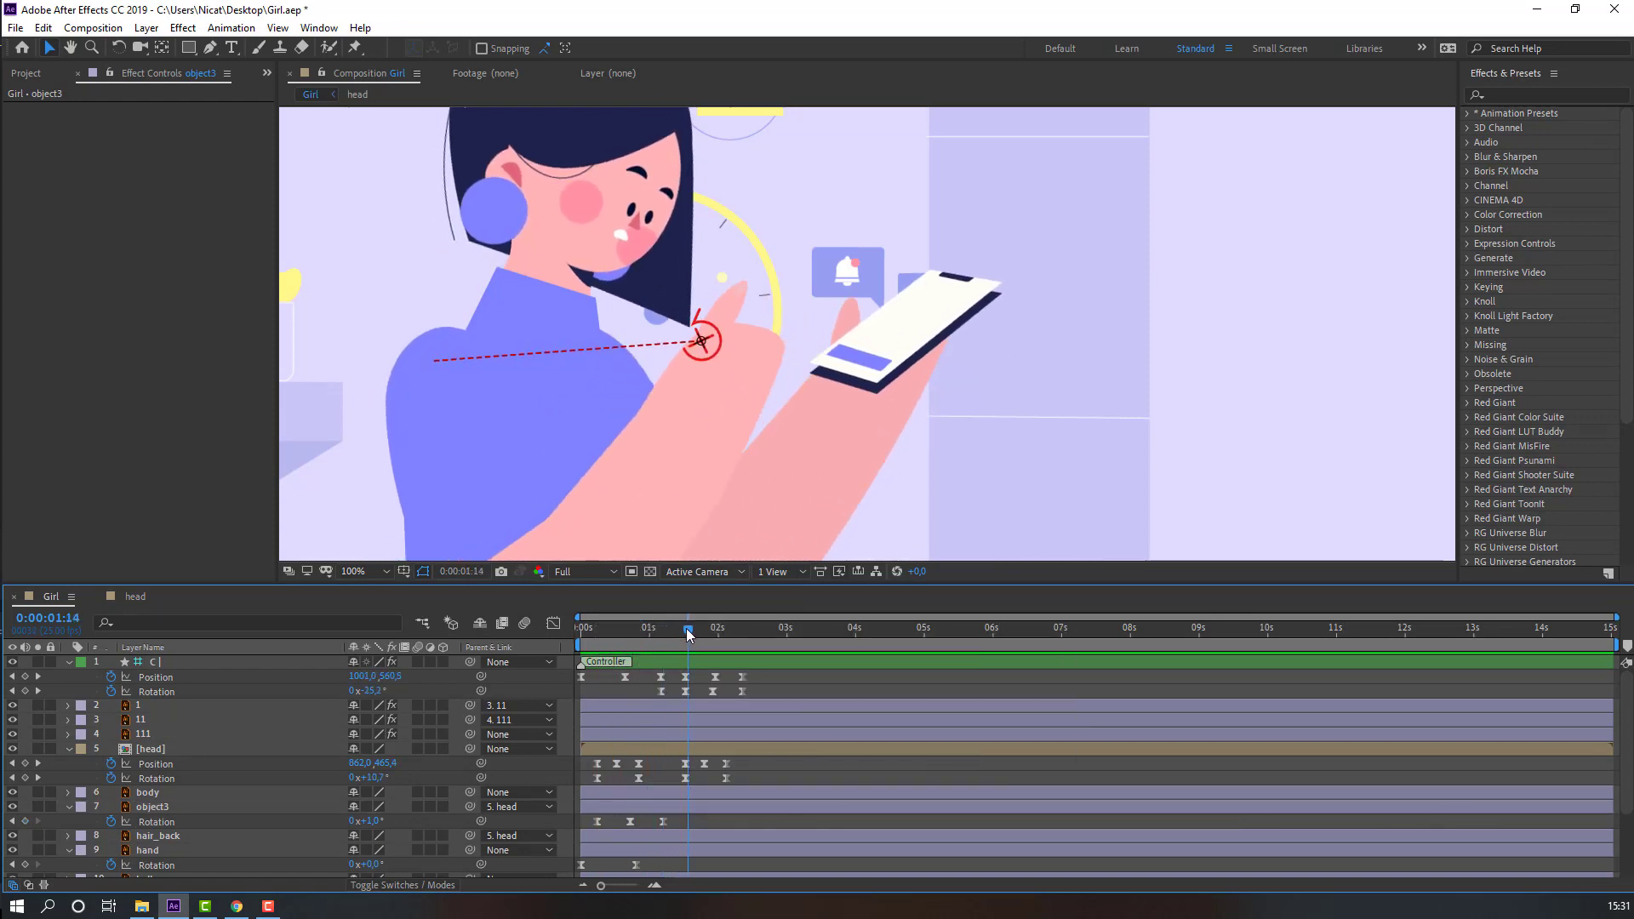
Add object3 Rotation keyframes at 1:16, -8° at 2:01 and 0° at 2:12
left_click(25, 822)
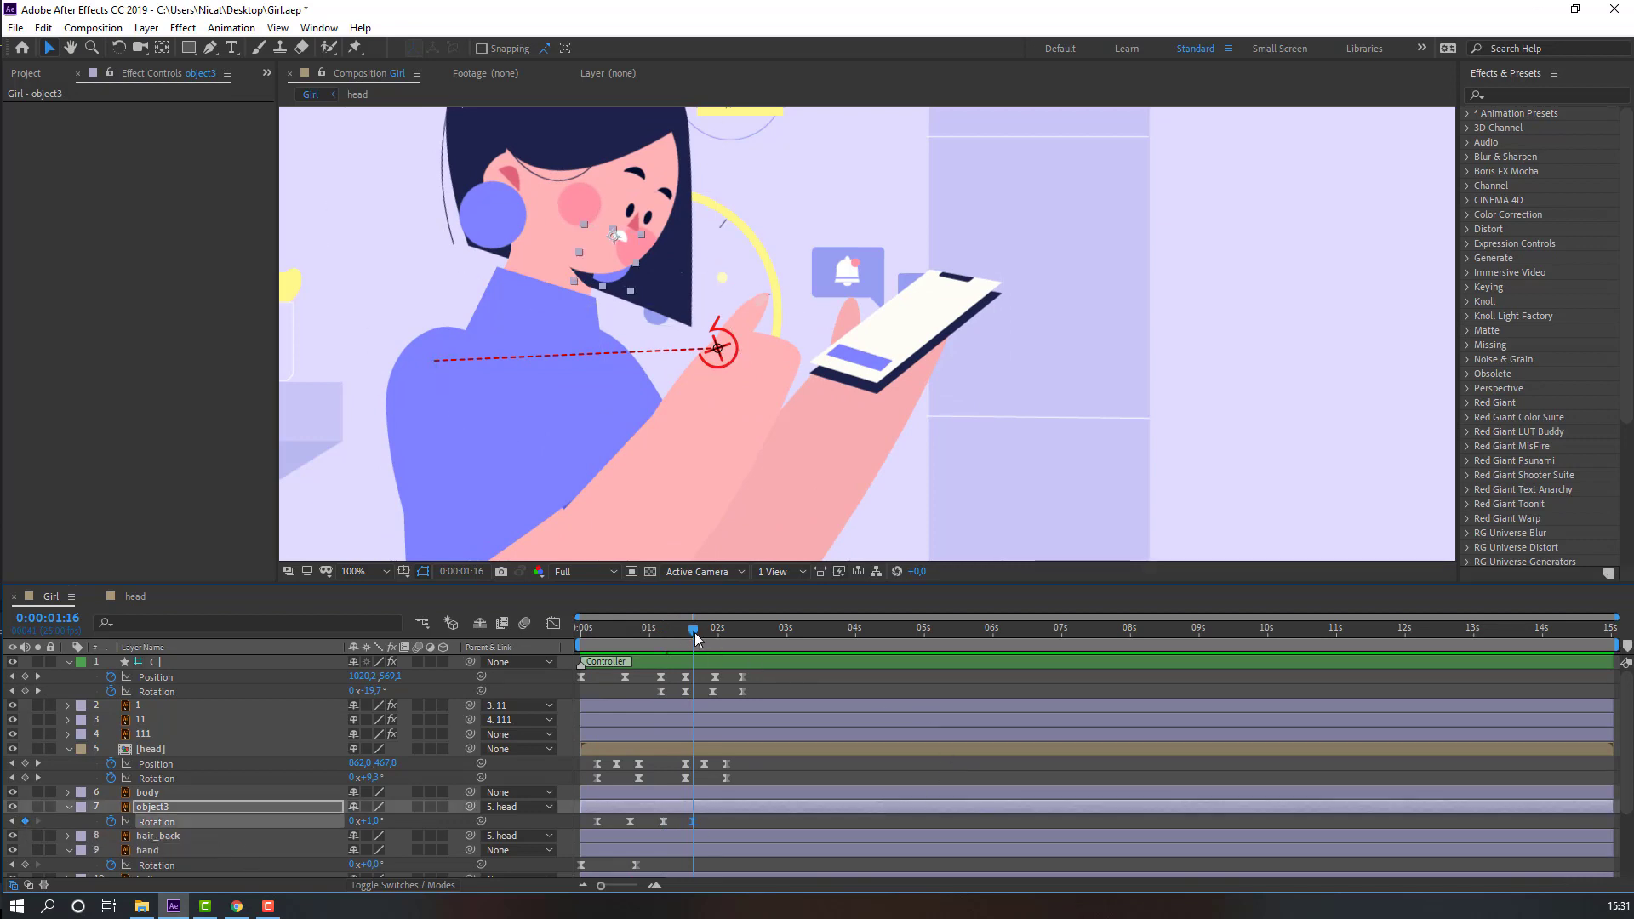
left_click_drag(695, 640, 721, 634)
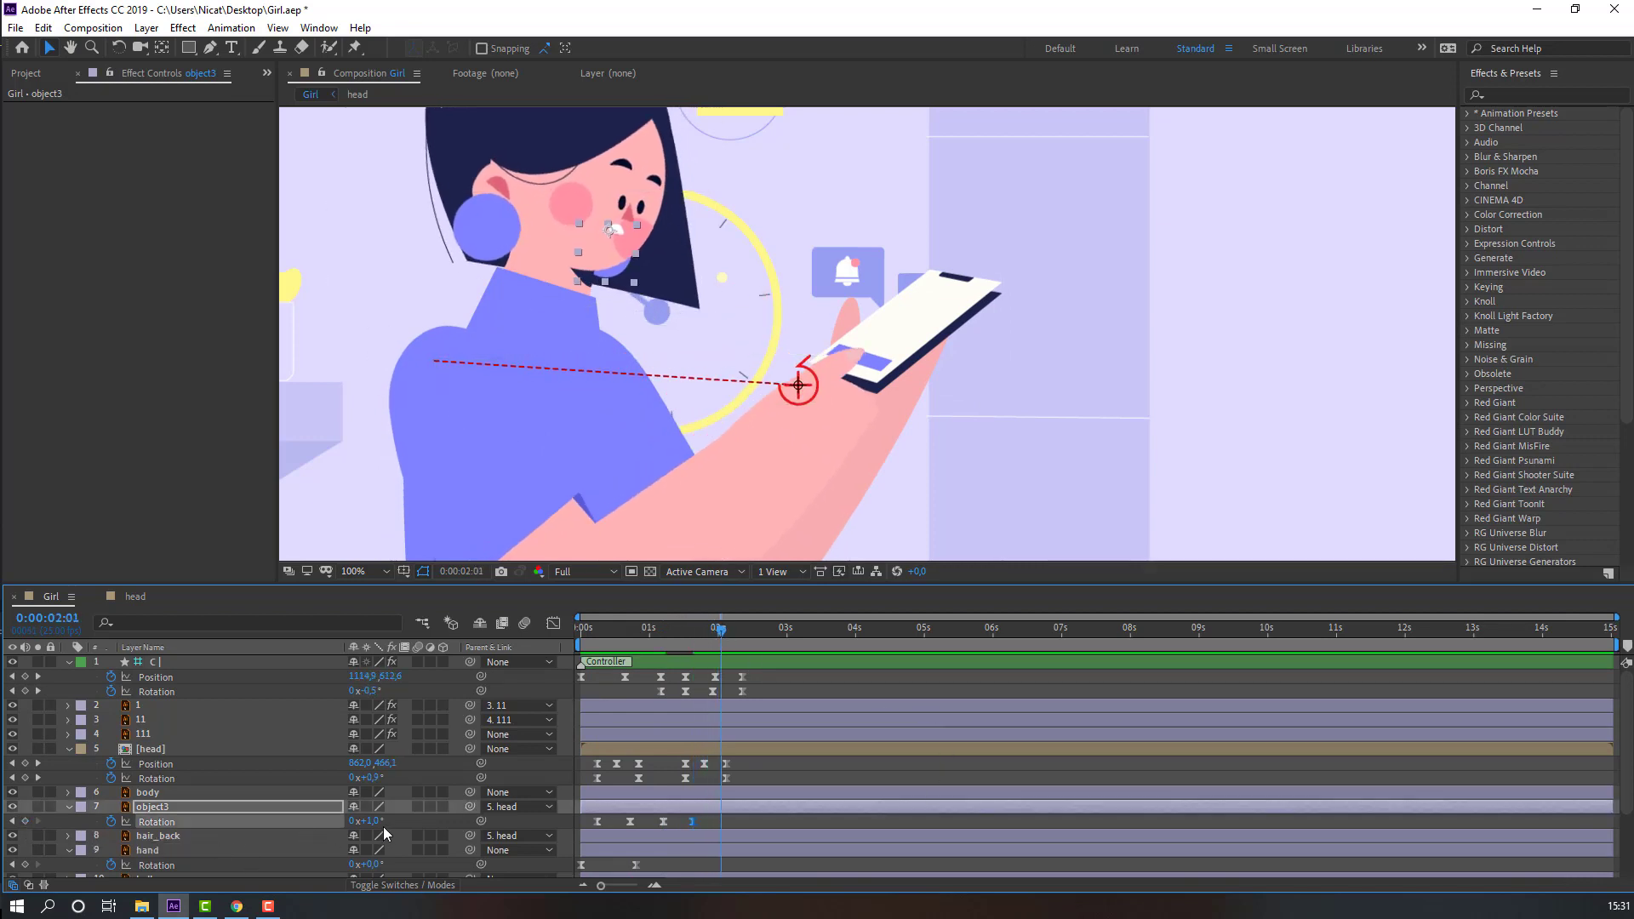
left_click_drag(372, 821, 364, 821)
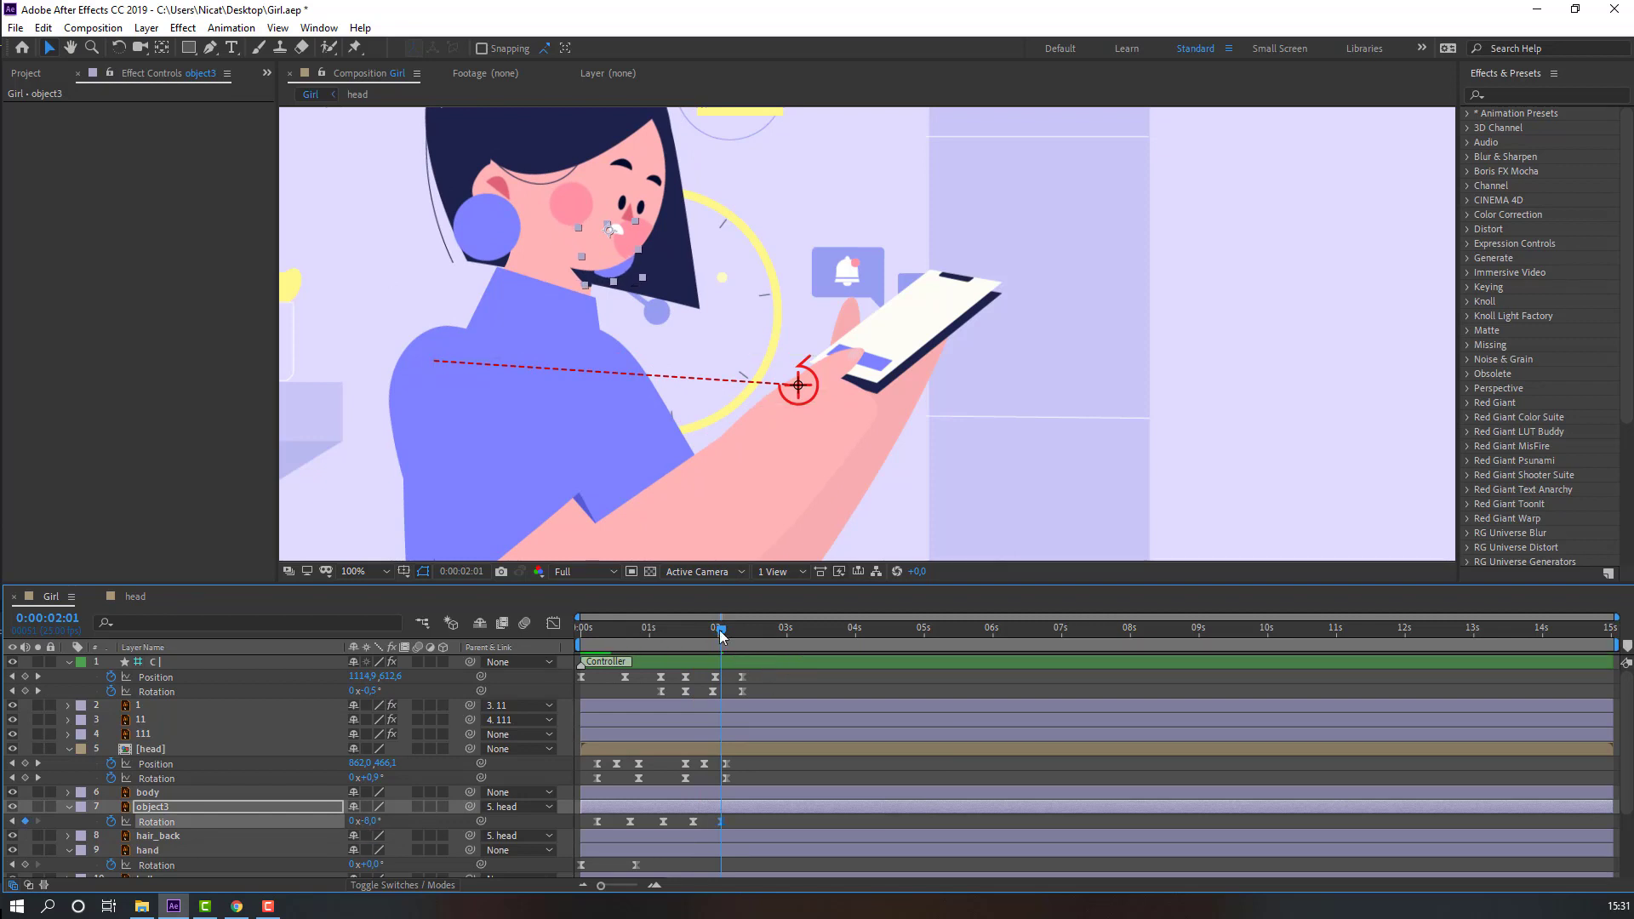
left_click_drag(721, 634, 751, 641)
left_click_drag(366, 827, 373, 827)
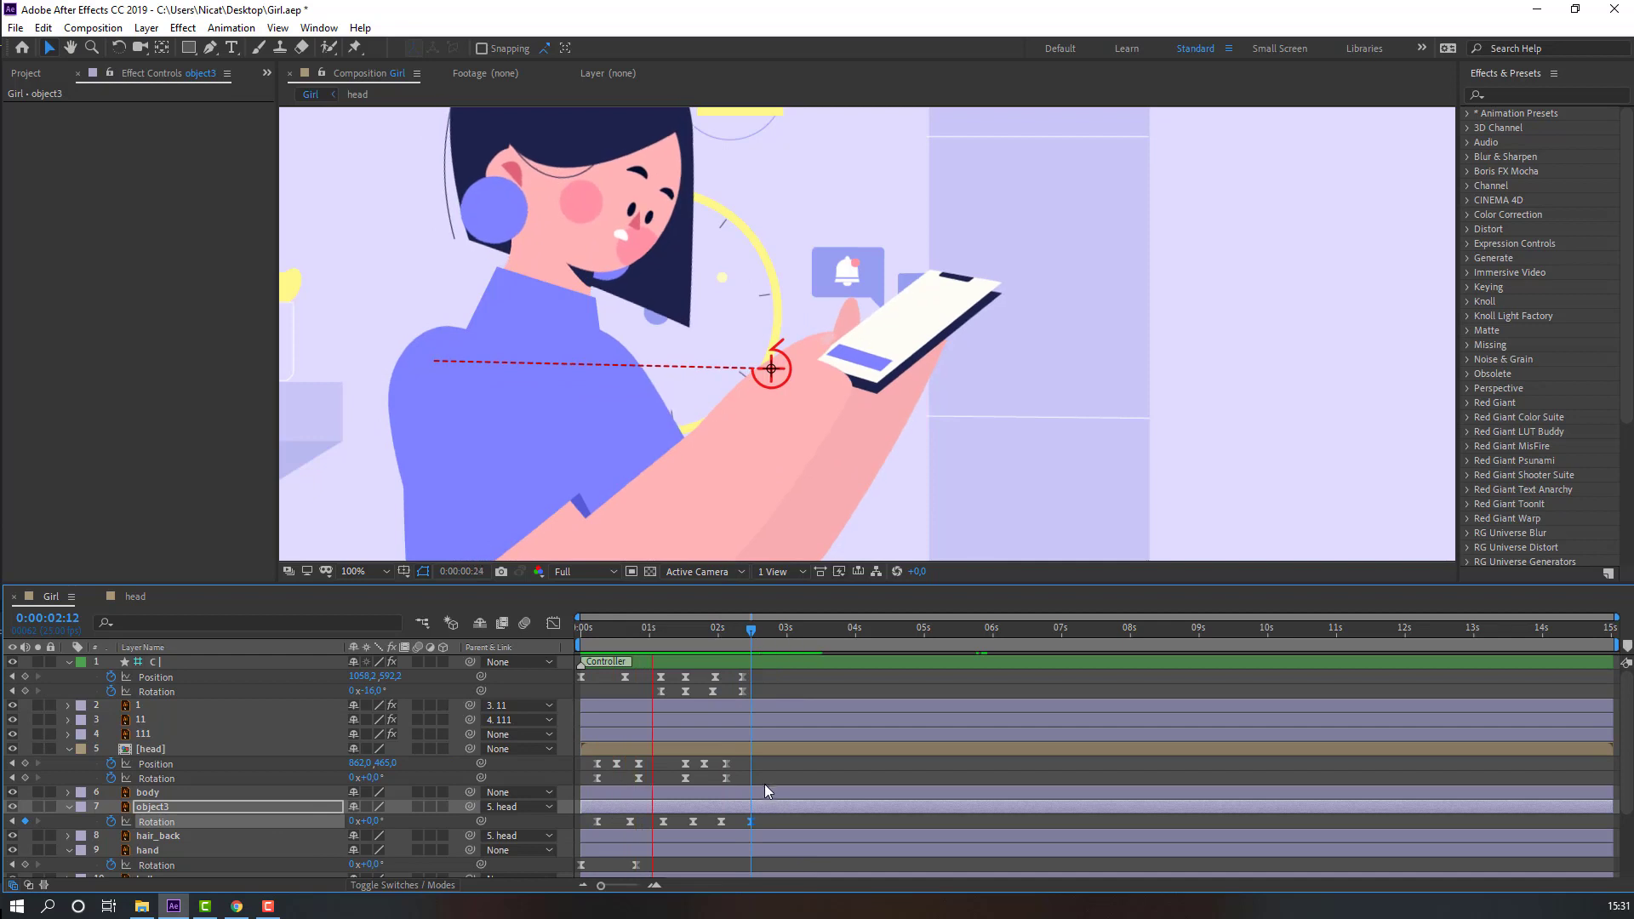
scroll(671, 448, "down", 2)
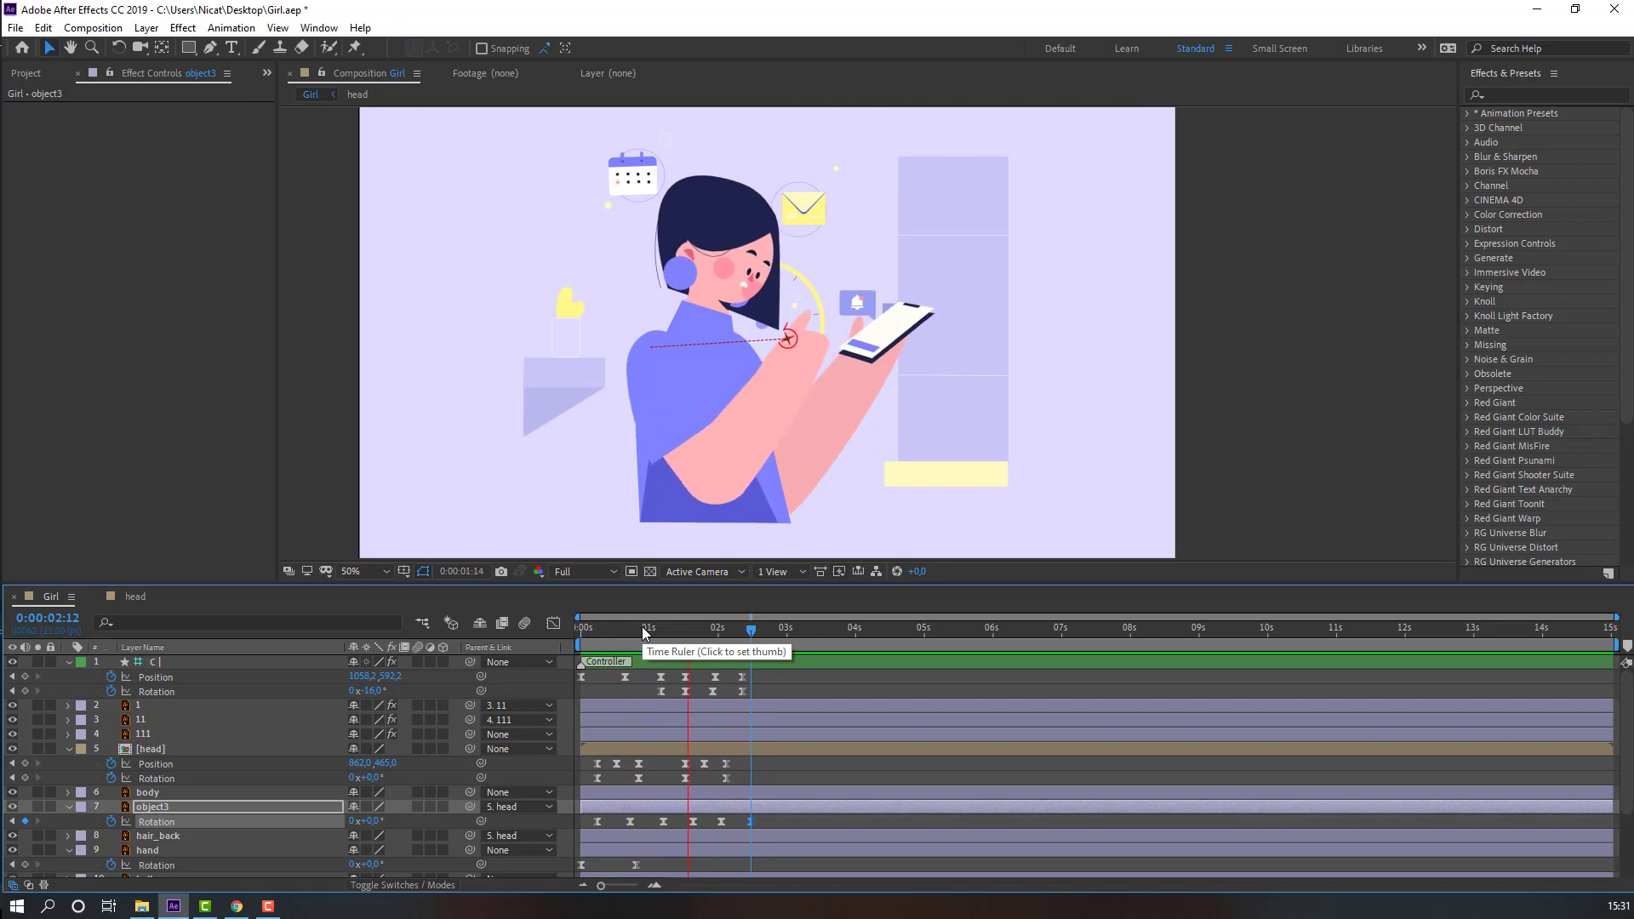
left_click_drag(653, 635, 742, 631)
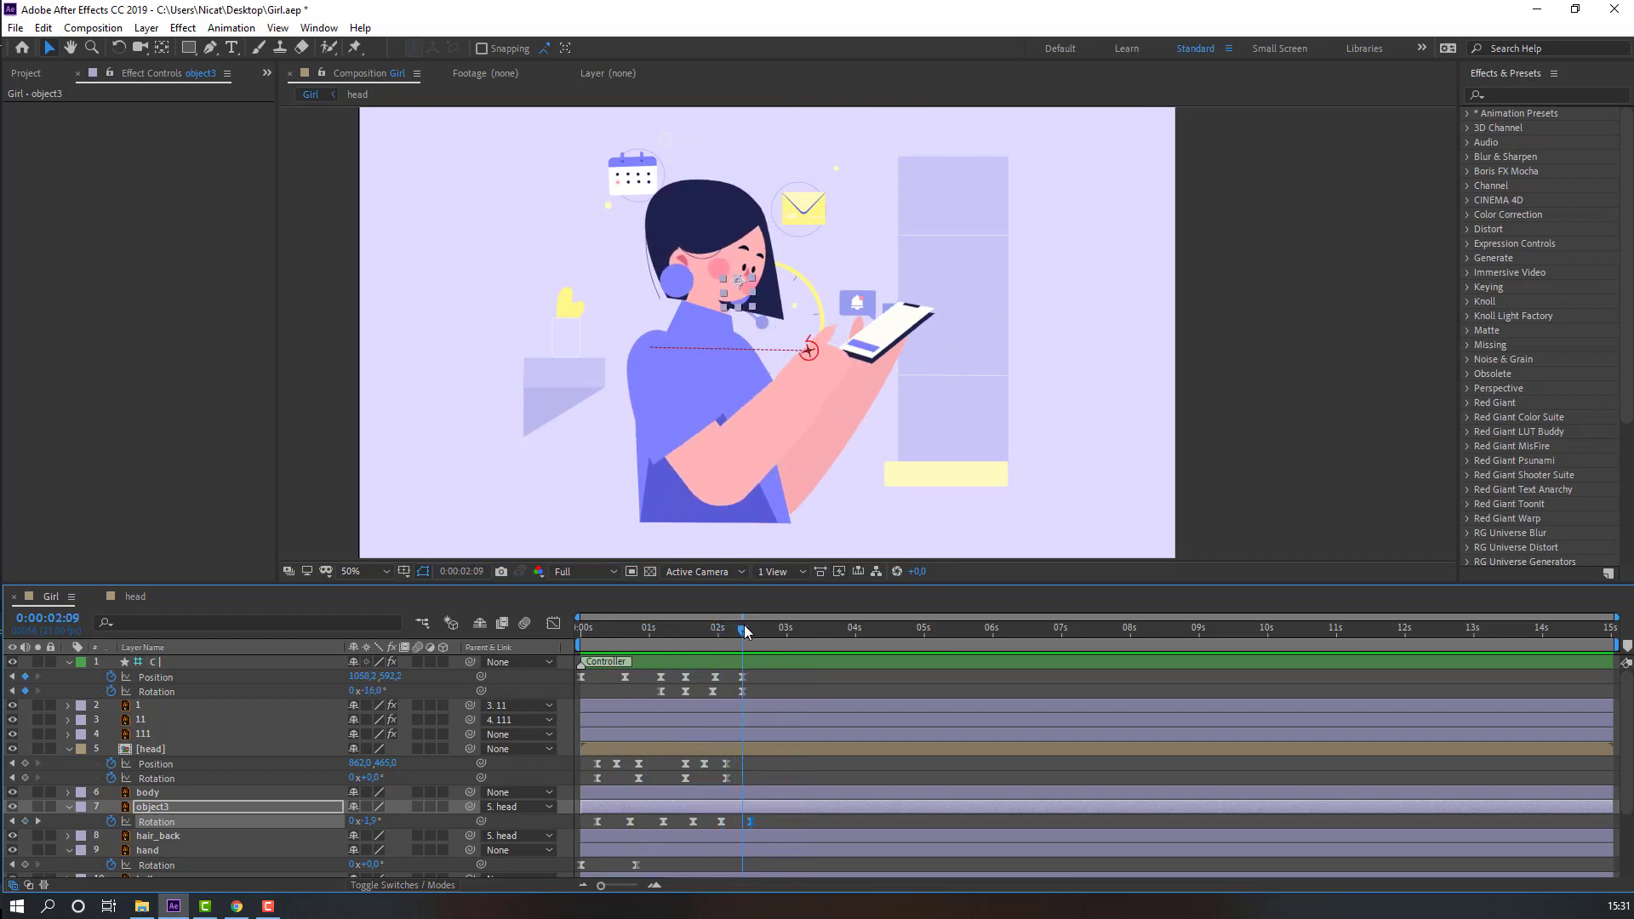
key("period")
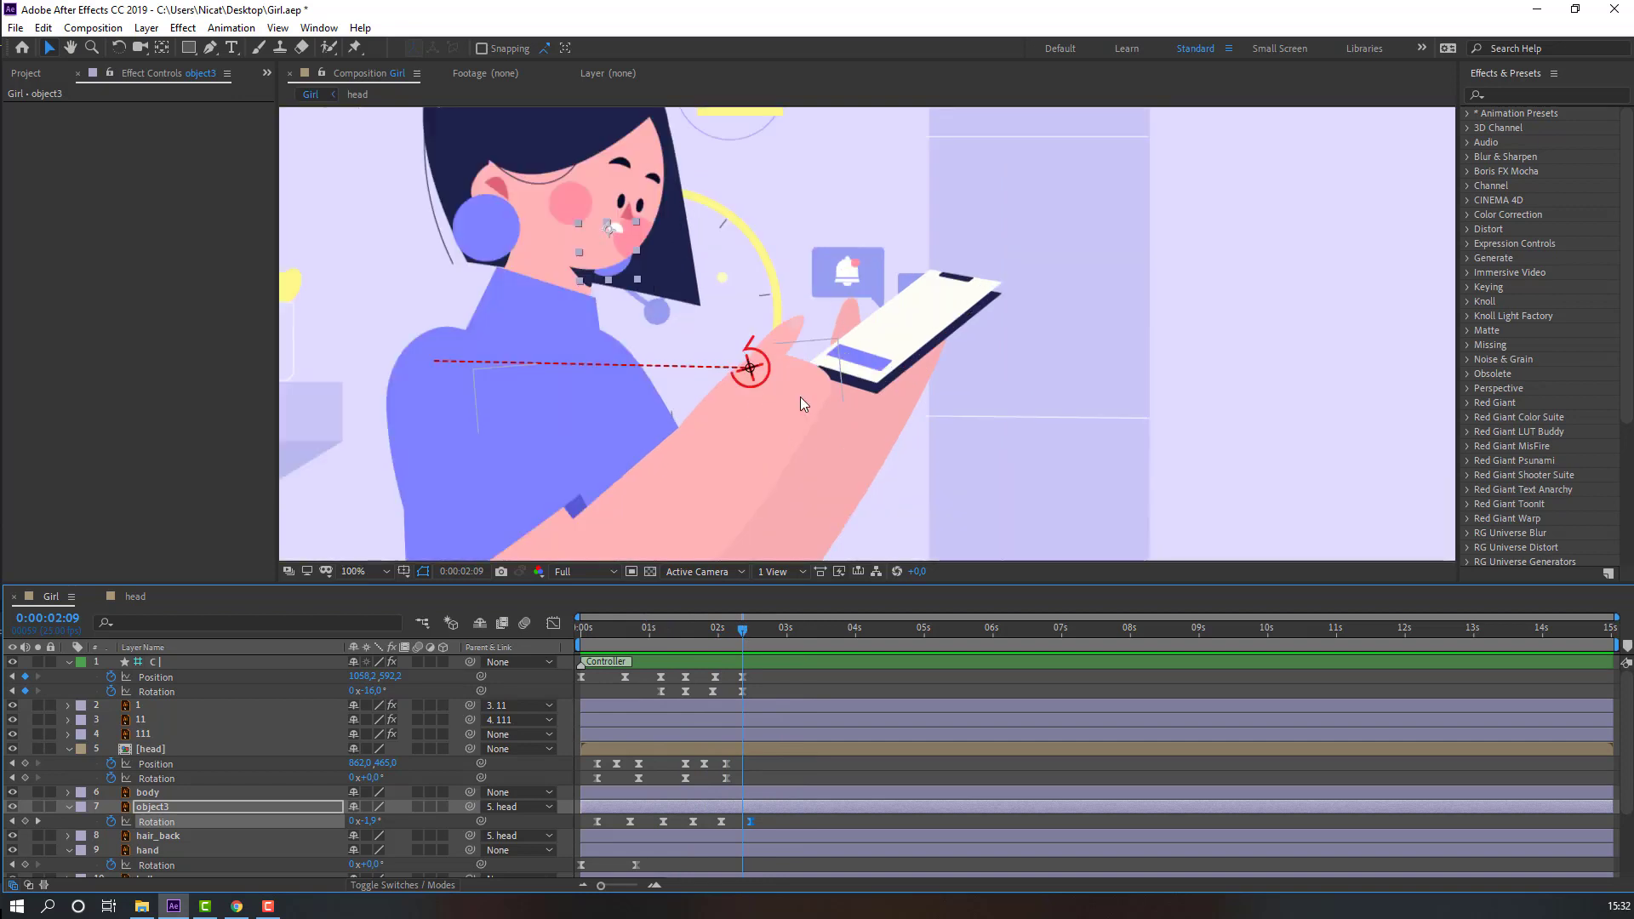
Keyframe controller C at 2:15 and drag the IK controller down to lower the arm
left_click(757, 371)
key("Page_Down")
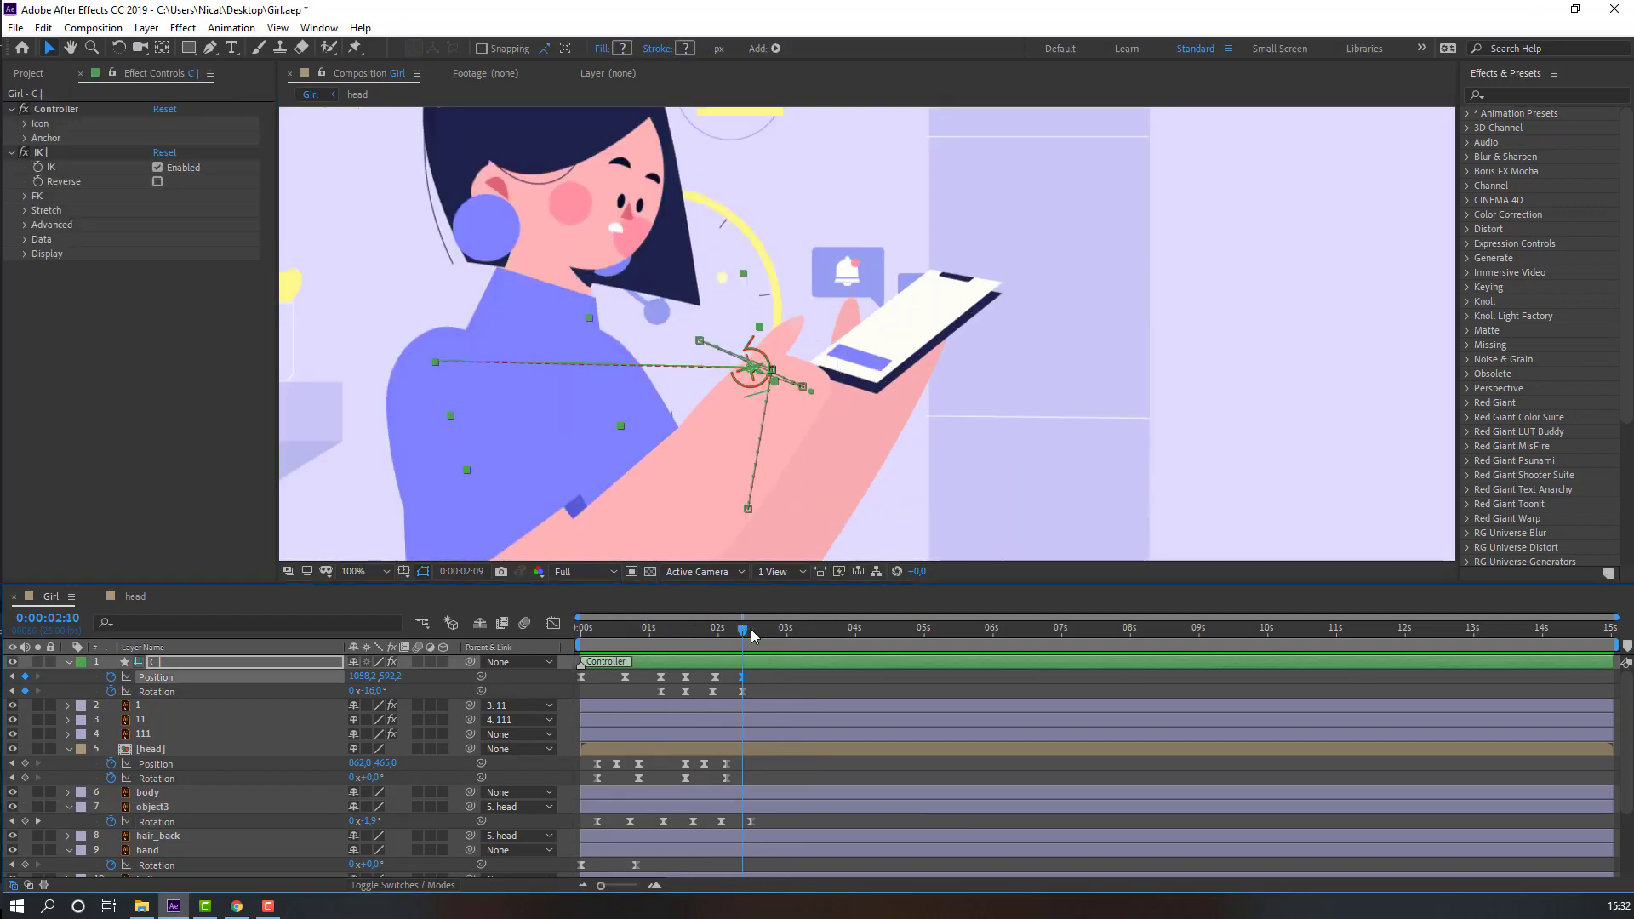
left_click_drag(769, 635, 760, 635)
left_click(24, 690)
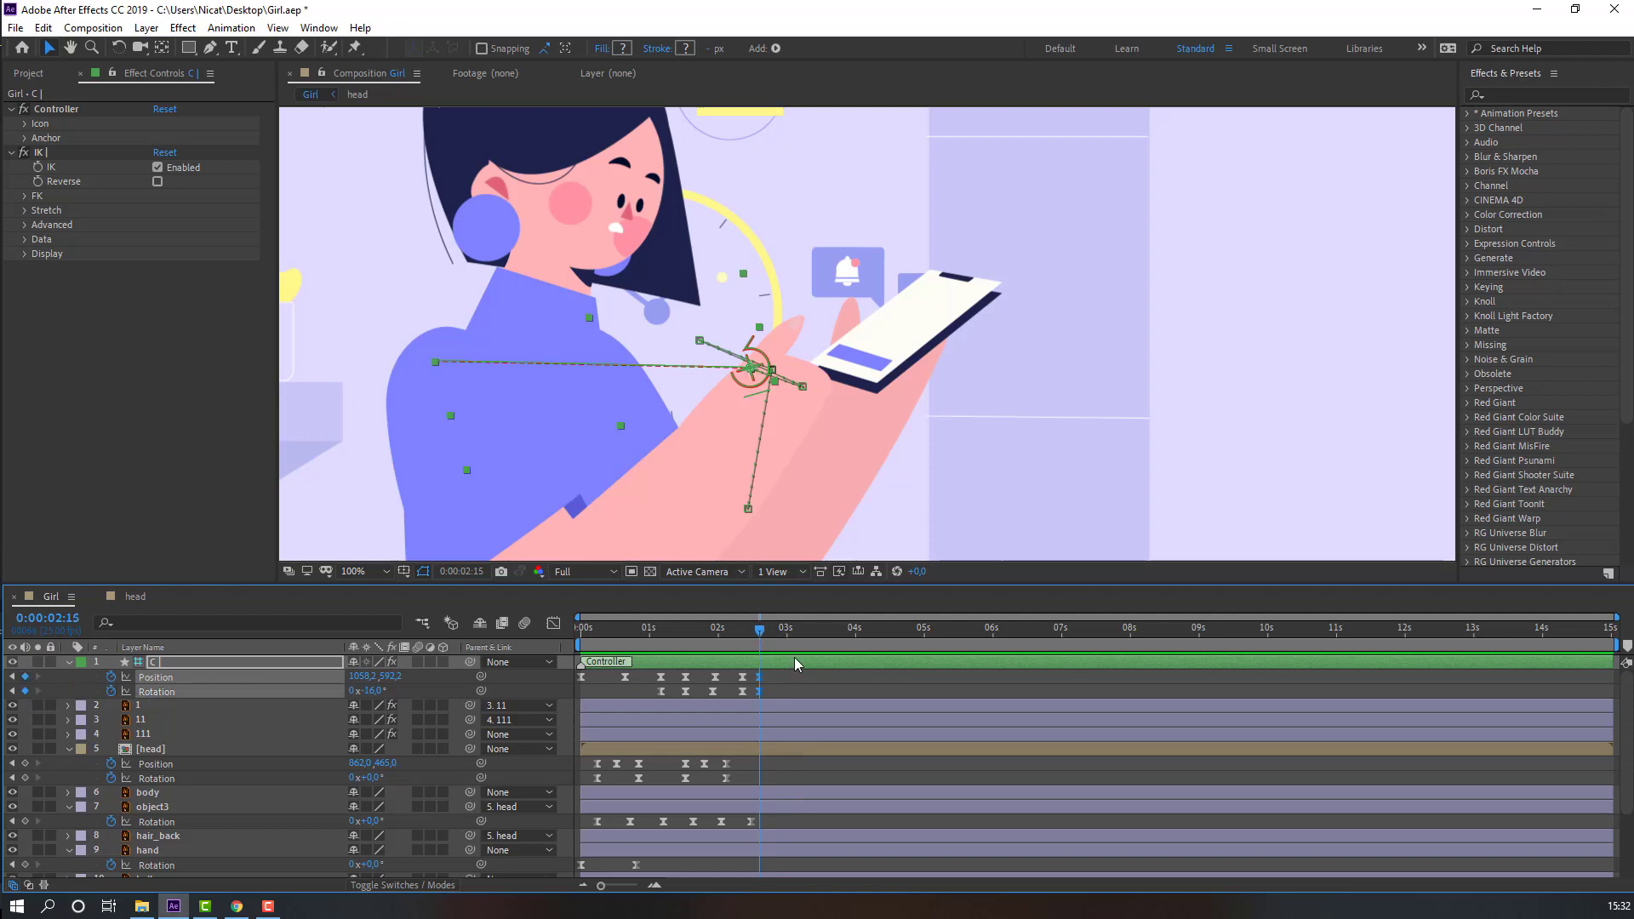
scroll(780, 454, "down", 2)
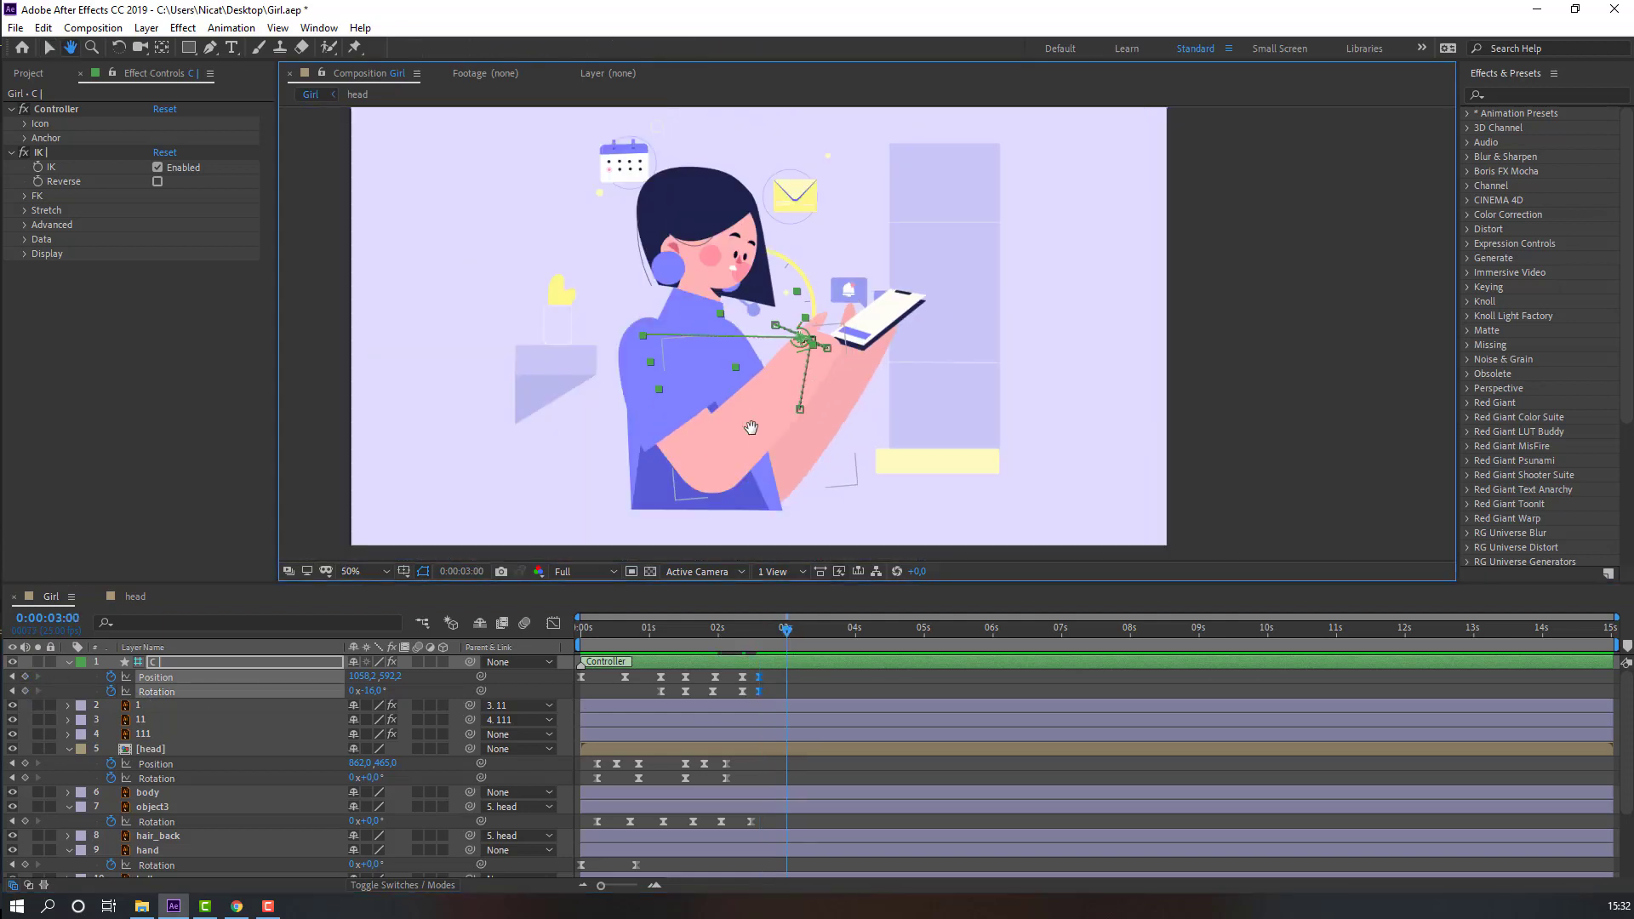
left_click(616, 693)
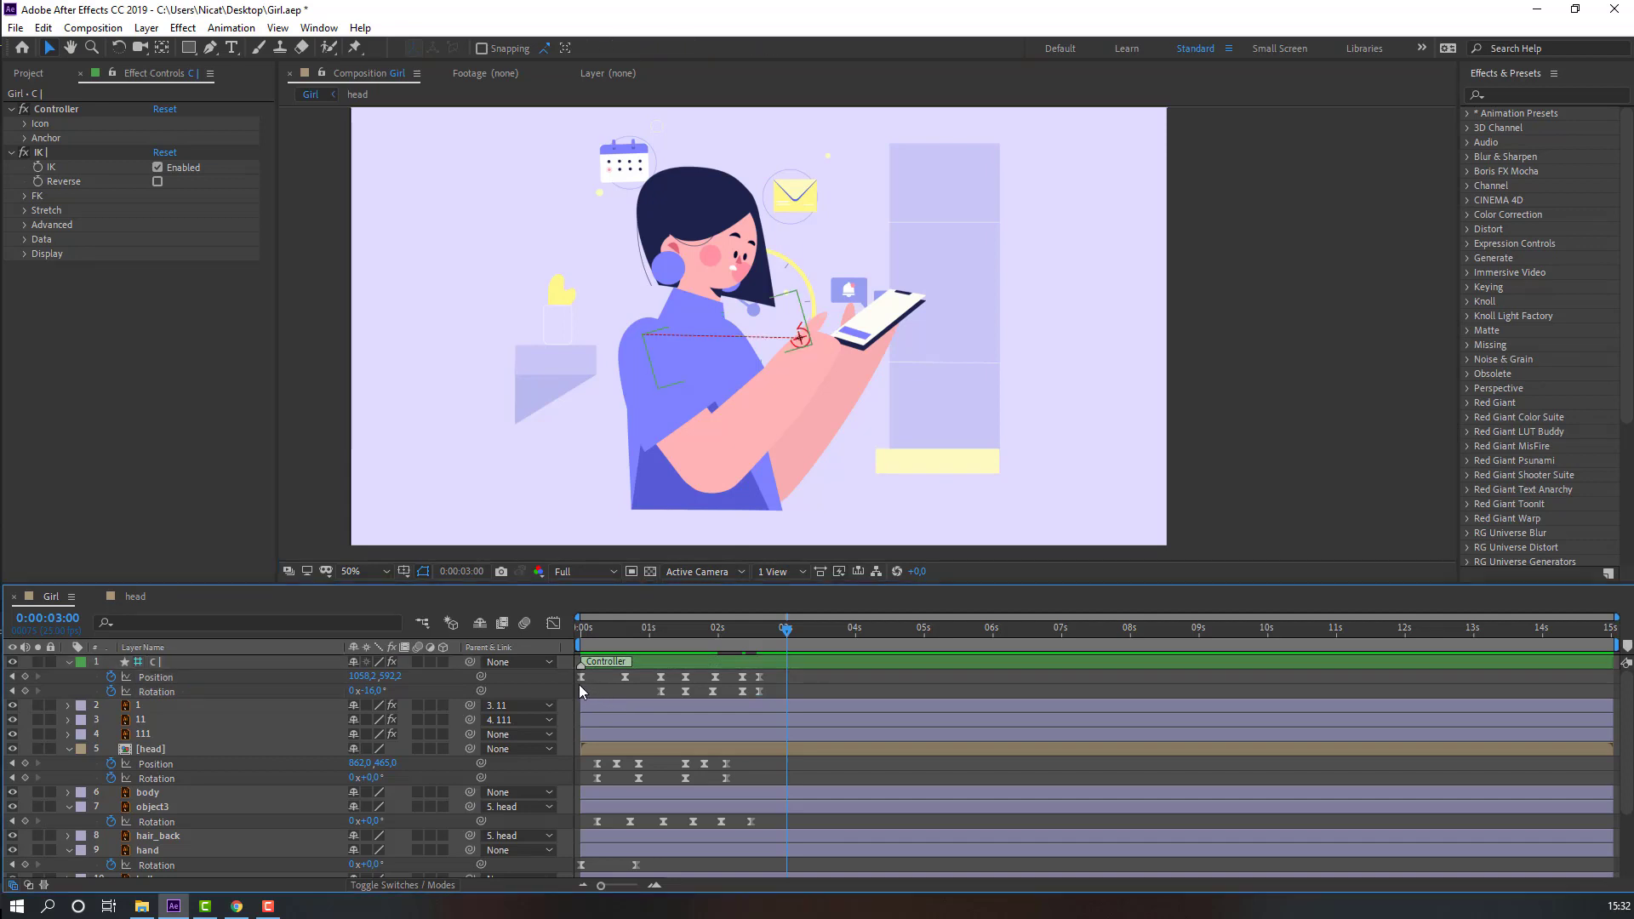
left_click_drag(801, 338, 798, 408)
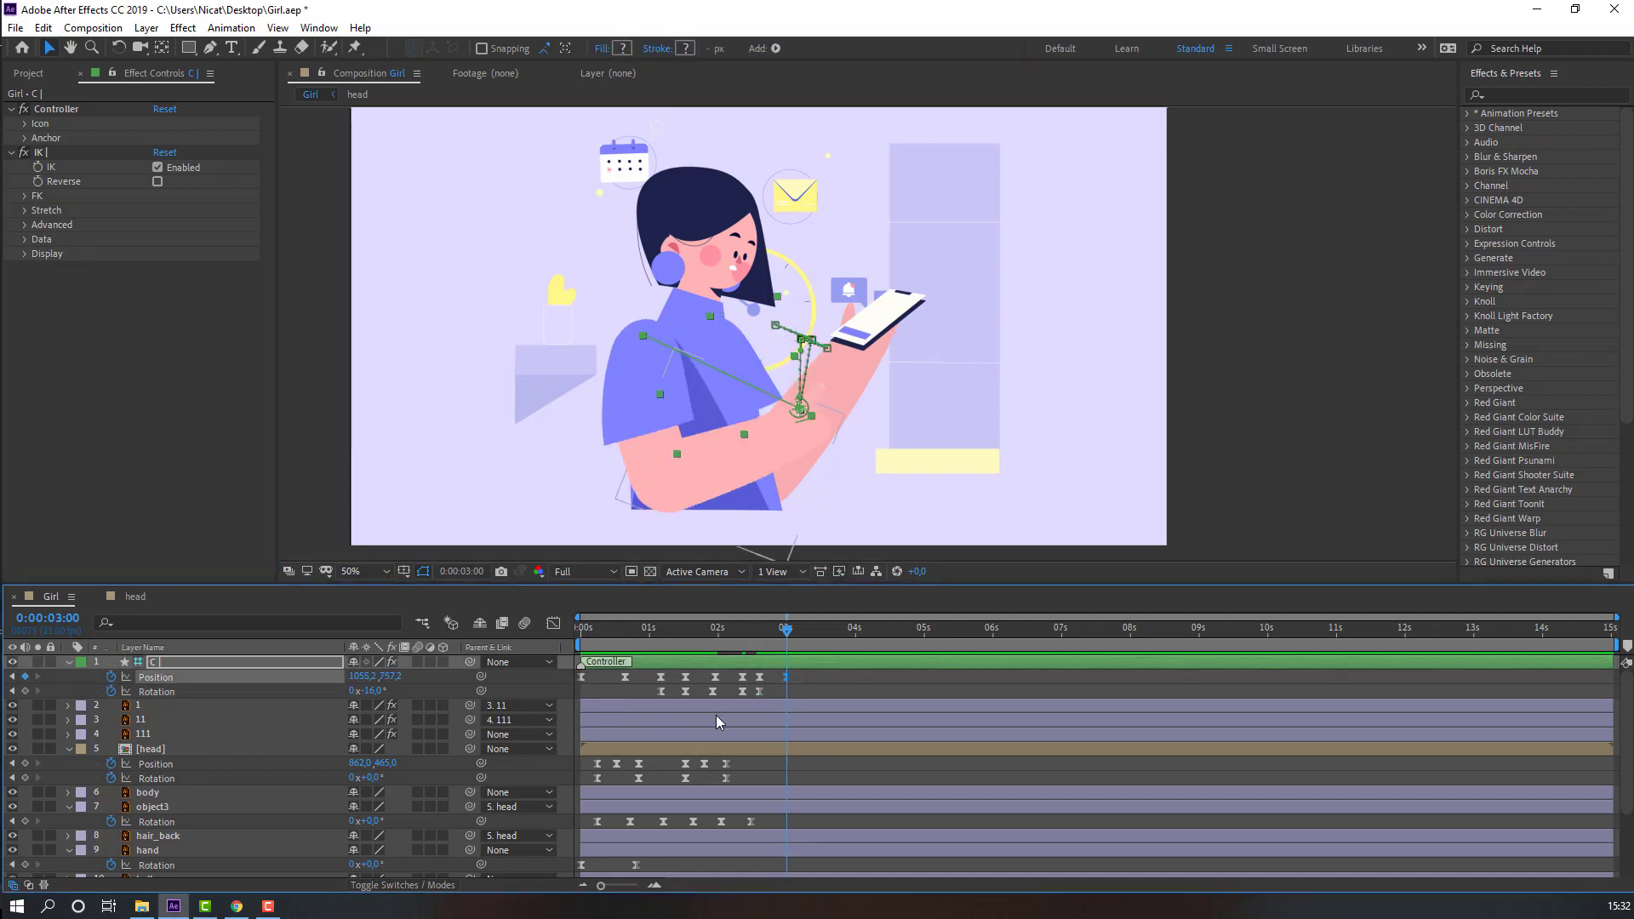
Shift controller C's last Position keyframe later and preview the arm motion from 1 second
left_click_drag(722, 631, 788, 683)
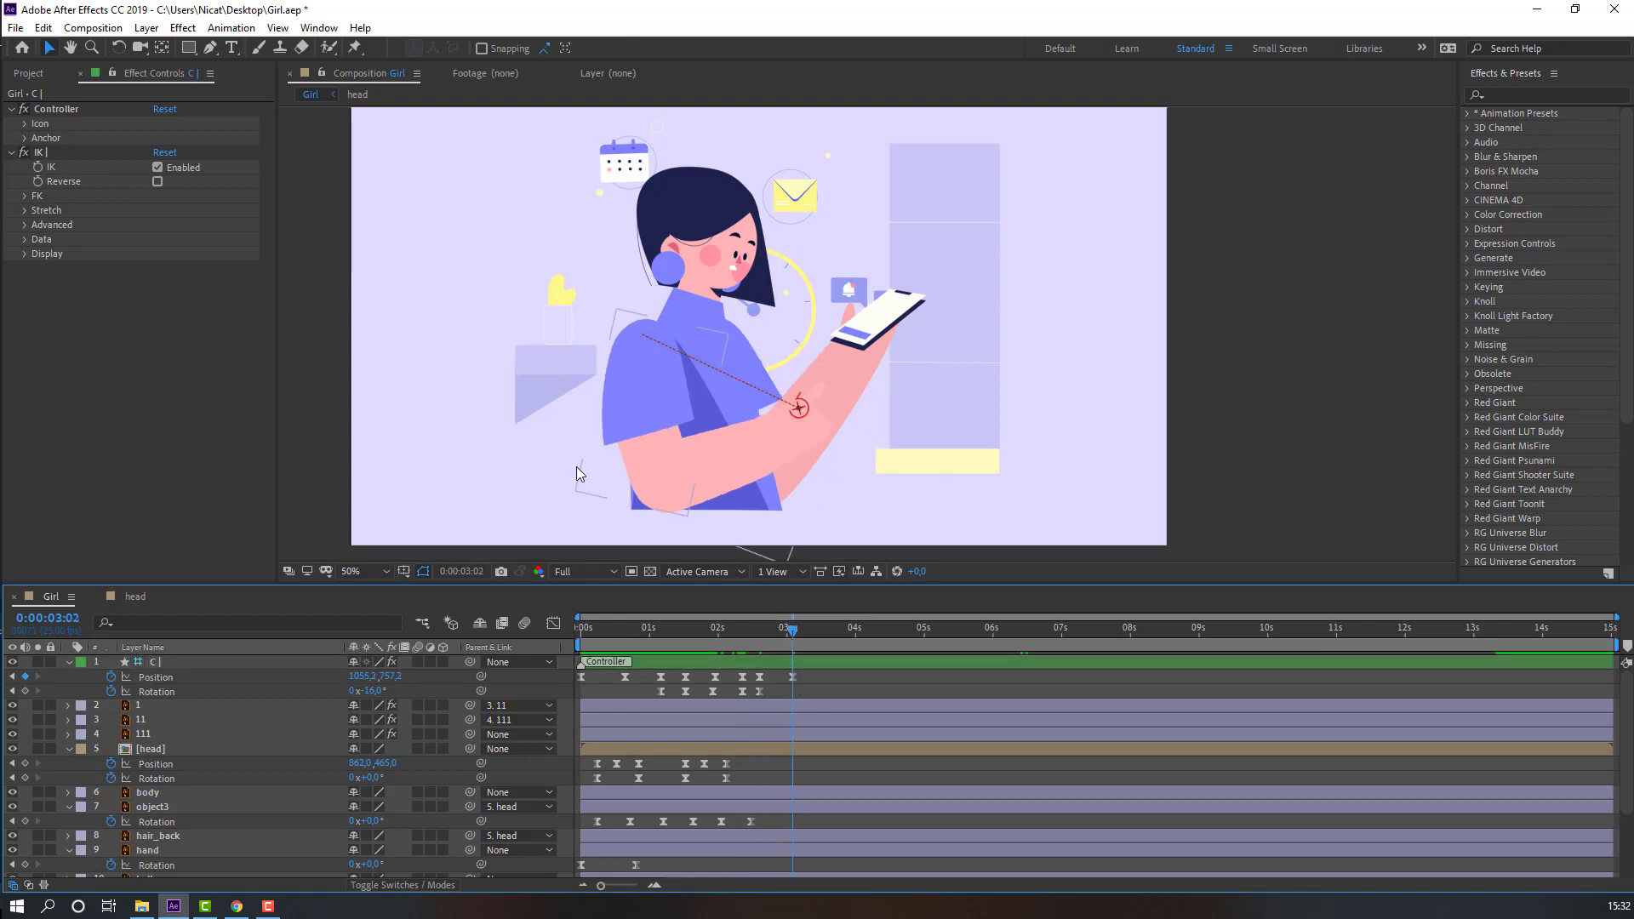
key("space")
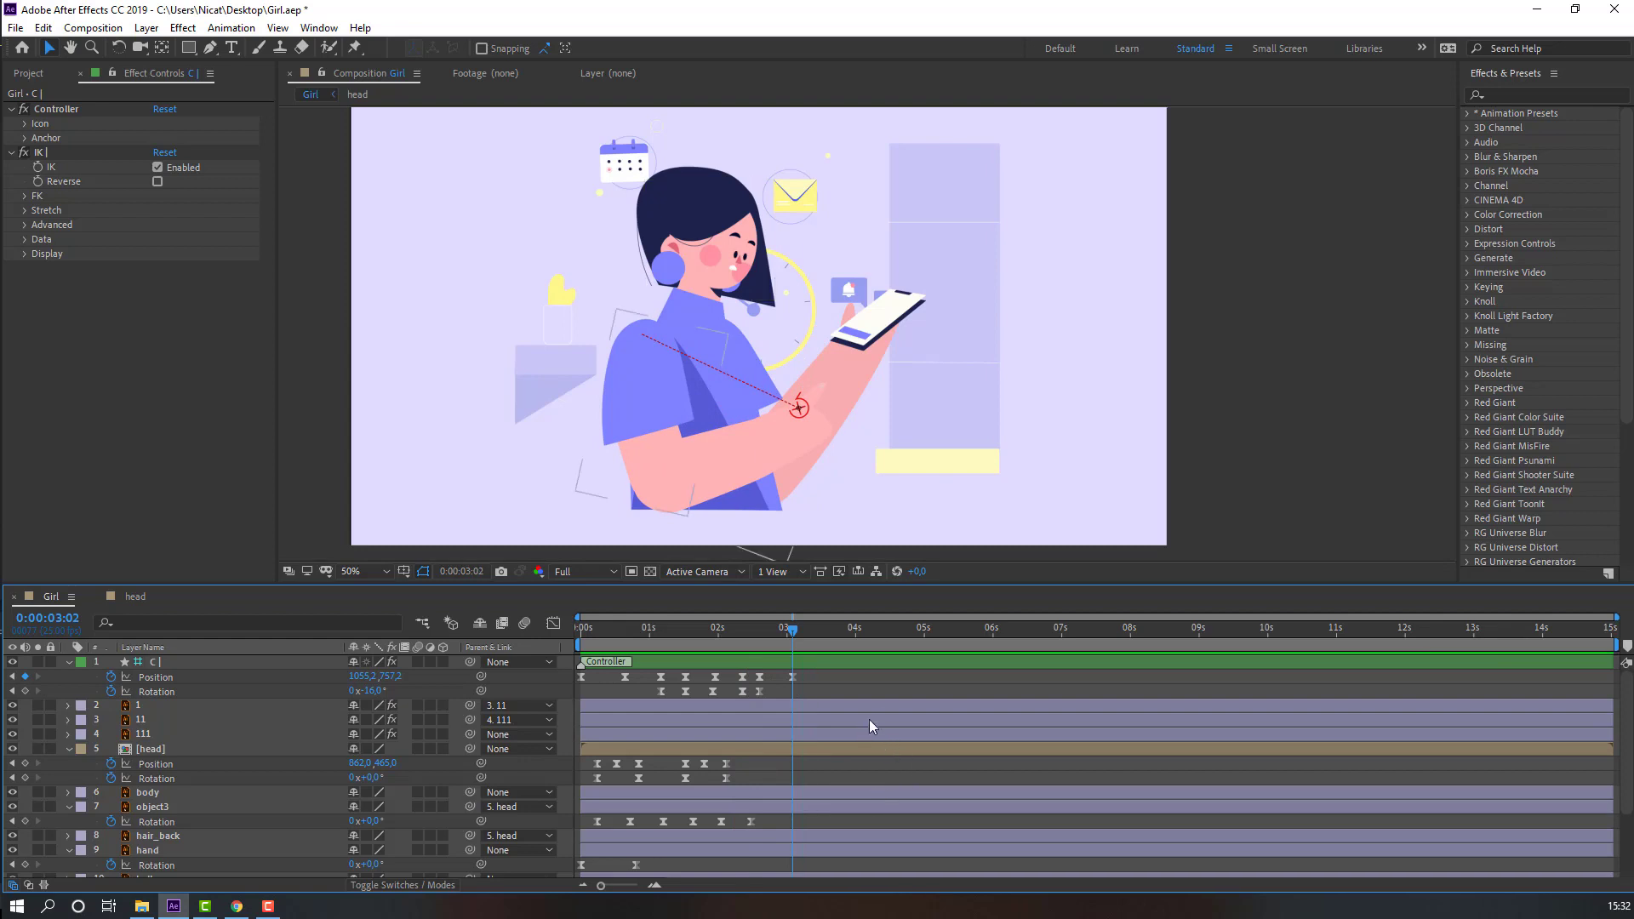
left_click_drag(795, 677, 815, 678)
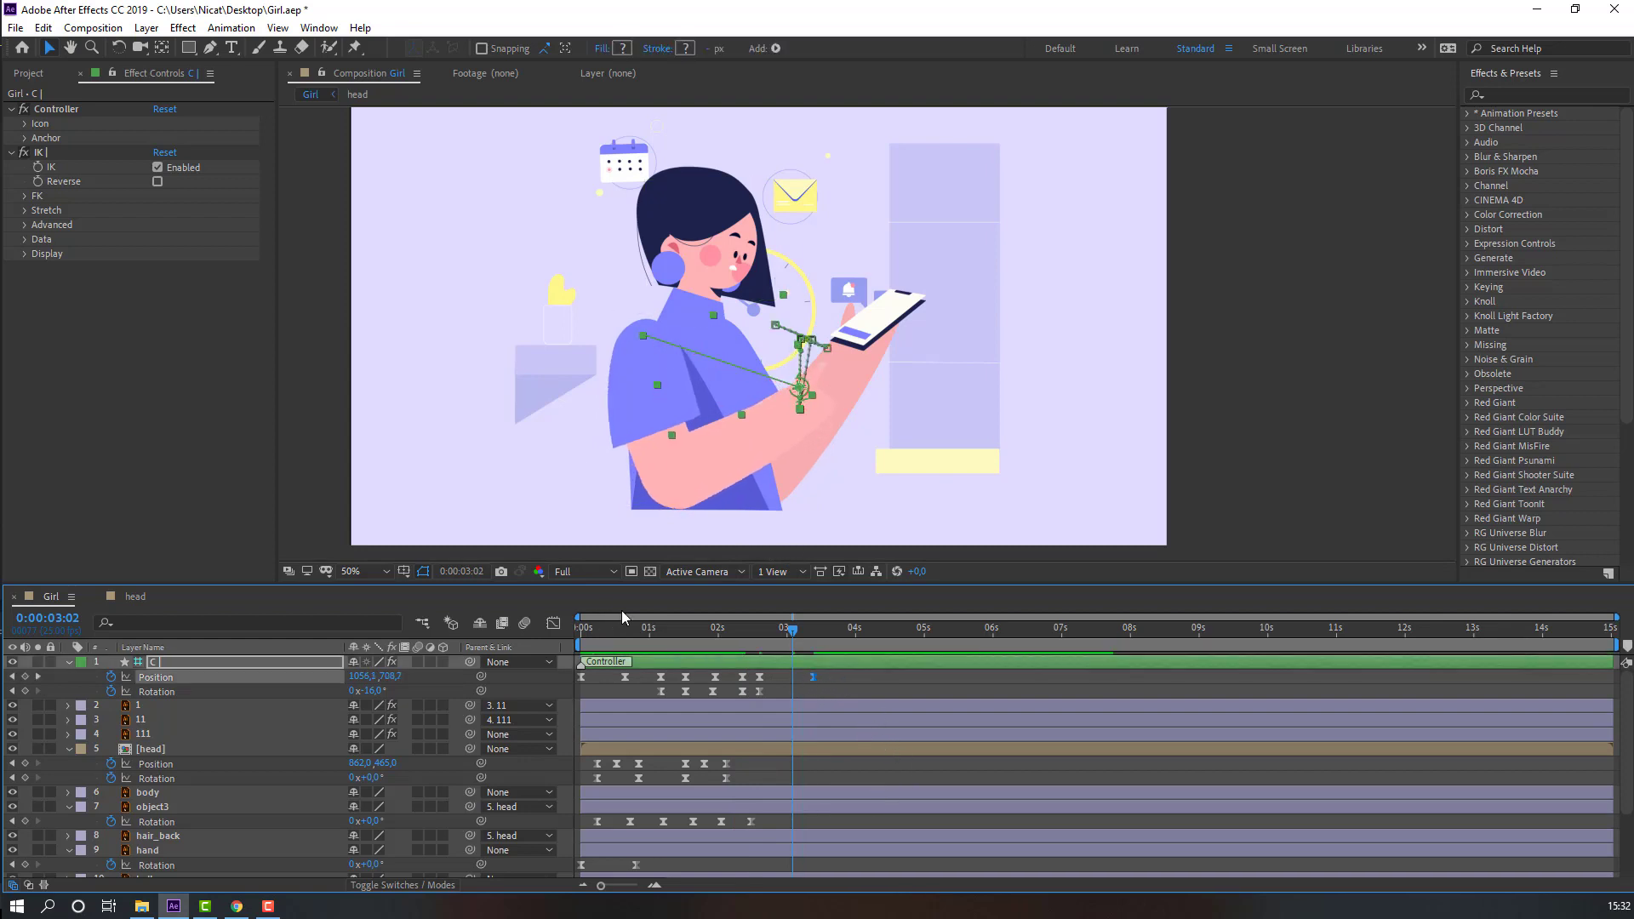
left_click(651, 630)
key("space")
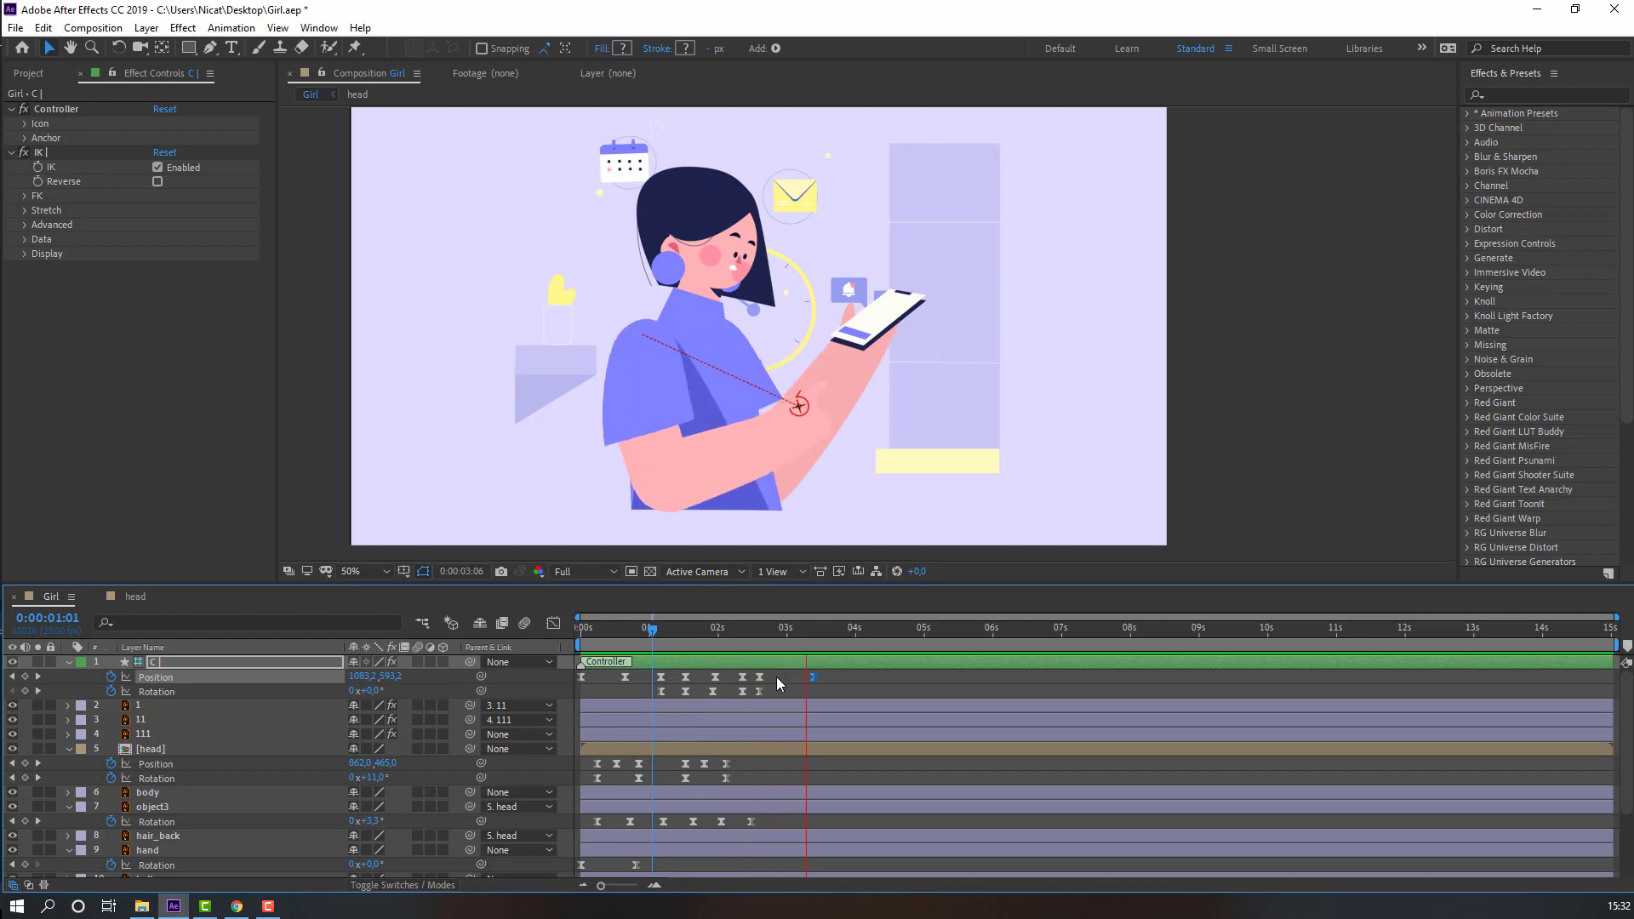
key("space")
left_click_drag(698, 633, 625, 632)
Solo the body layer and move its anchor point down to its bottom edge
scroll(156, 766, "down", 2)
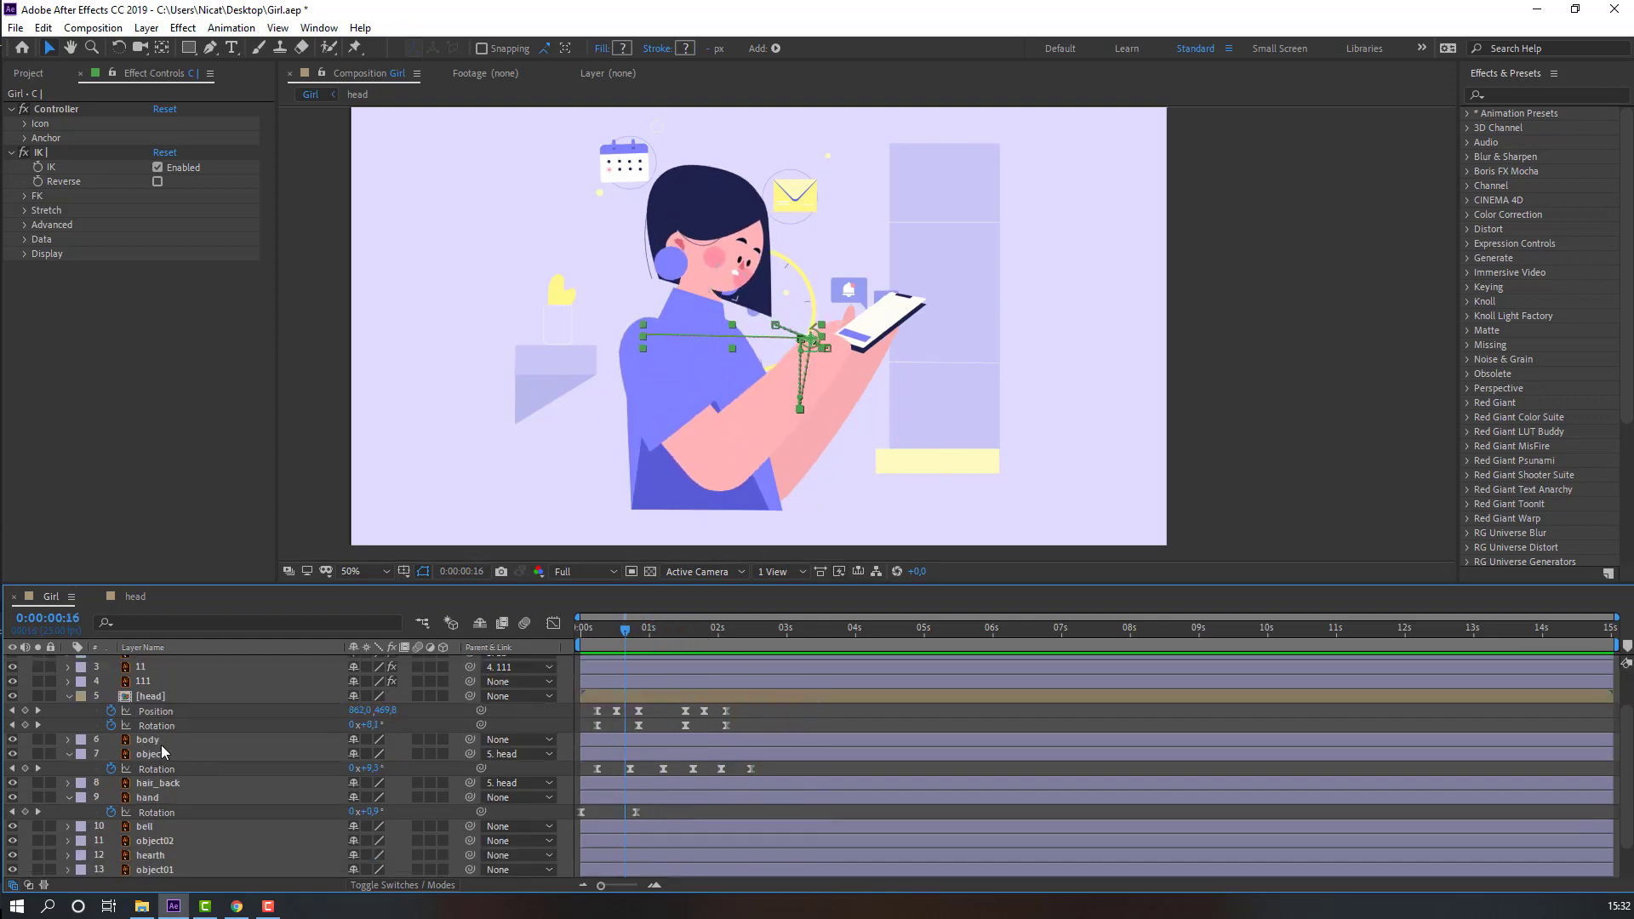
left_click(148, 740)
left_click(38, 740)
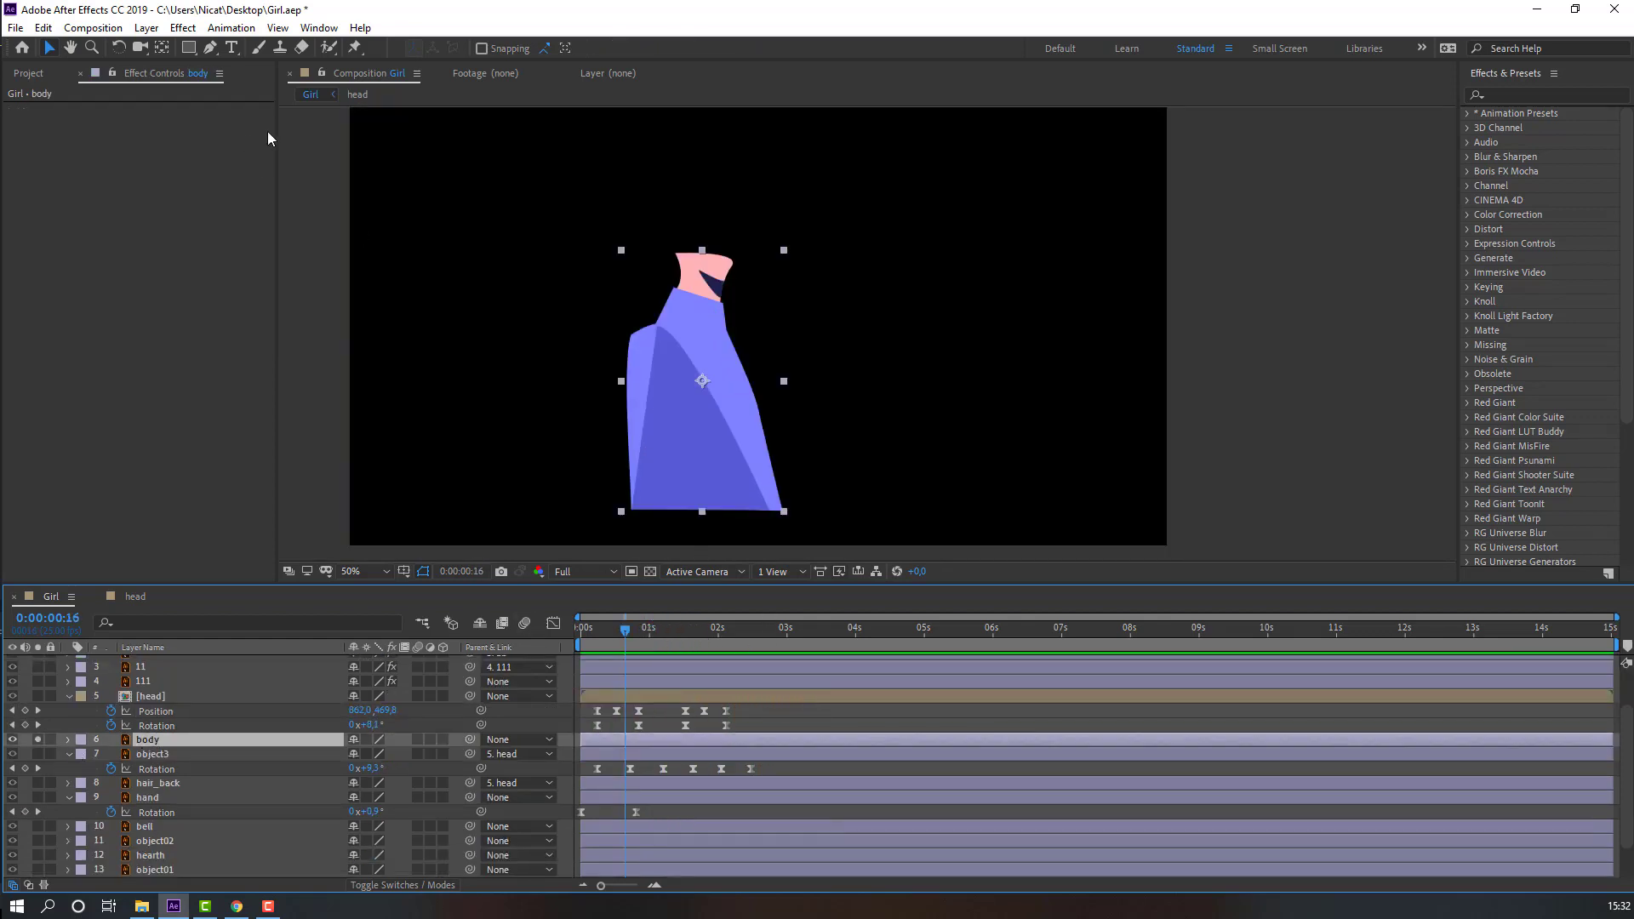
left_click(168, 47)
left_click_drag(703, 381, 719, 506)
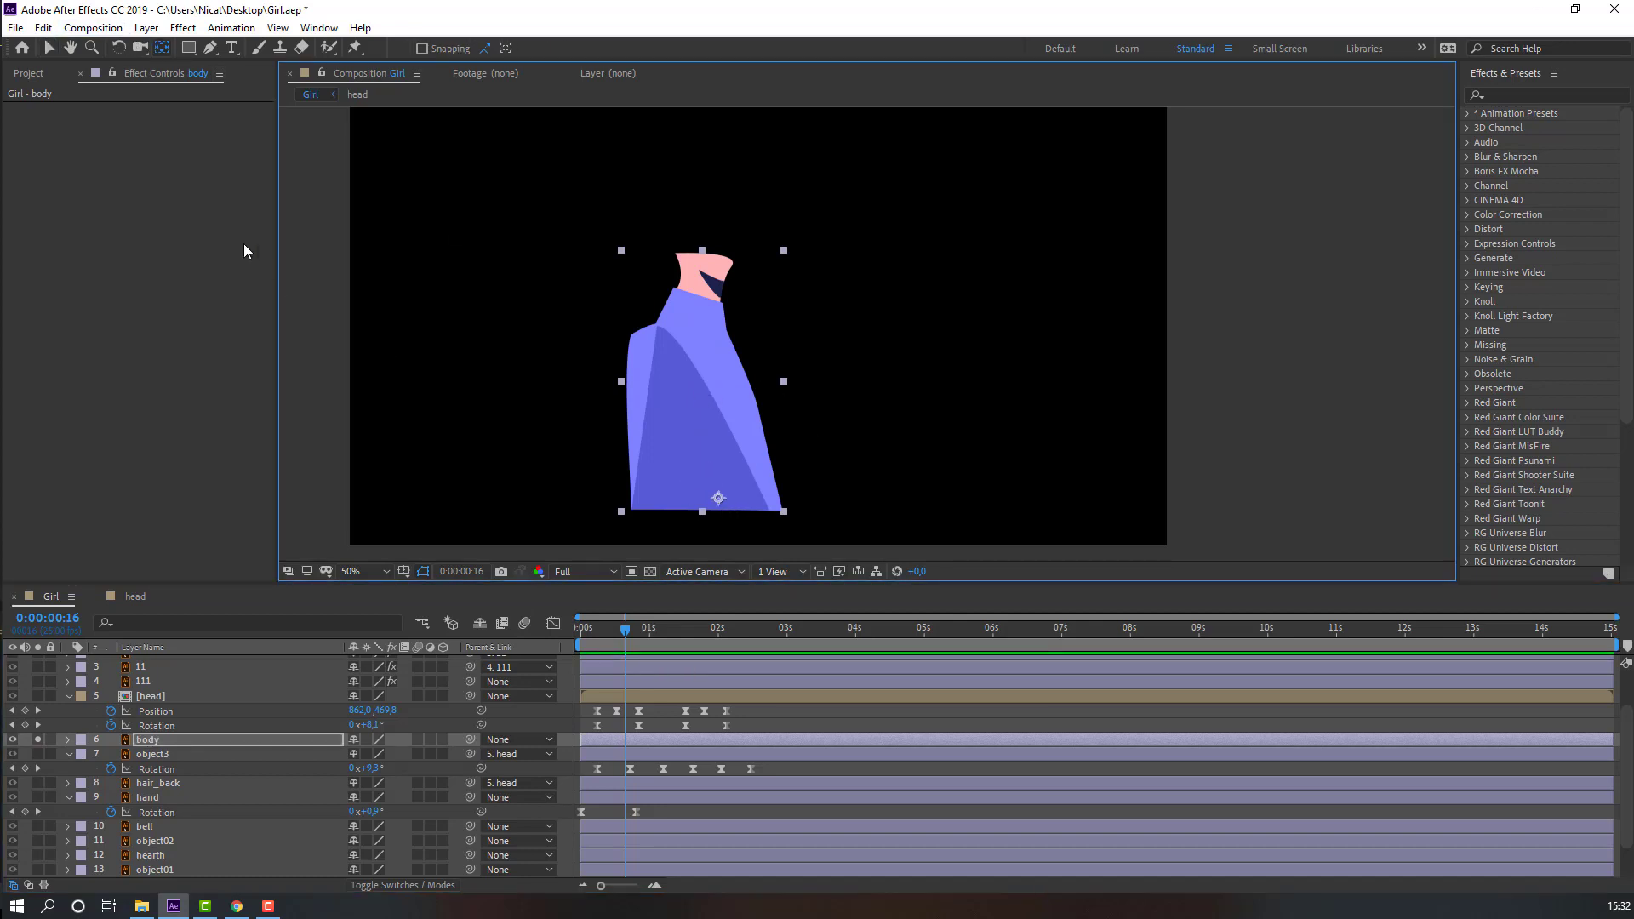
left_click(50, 48)
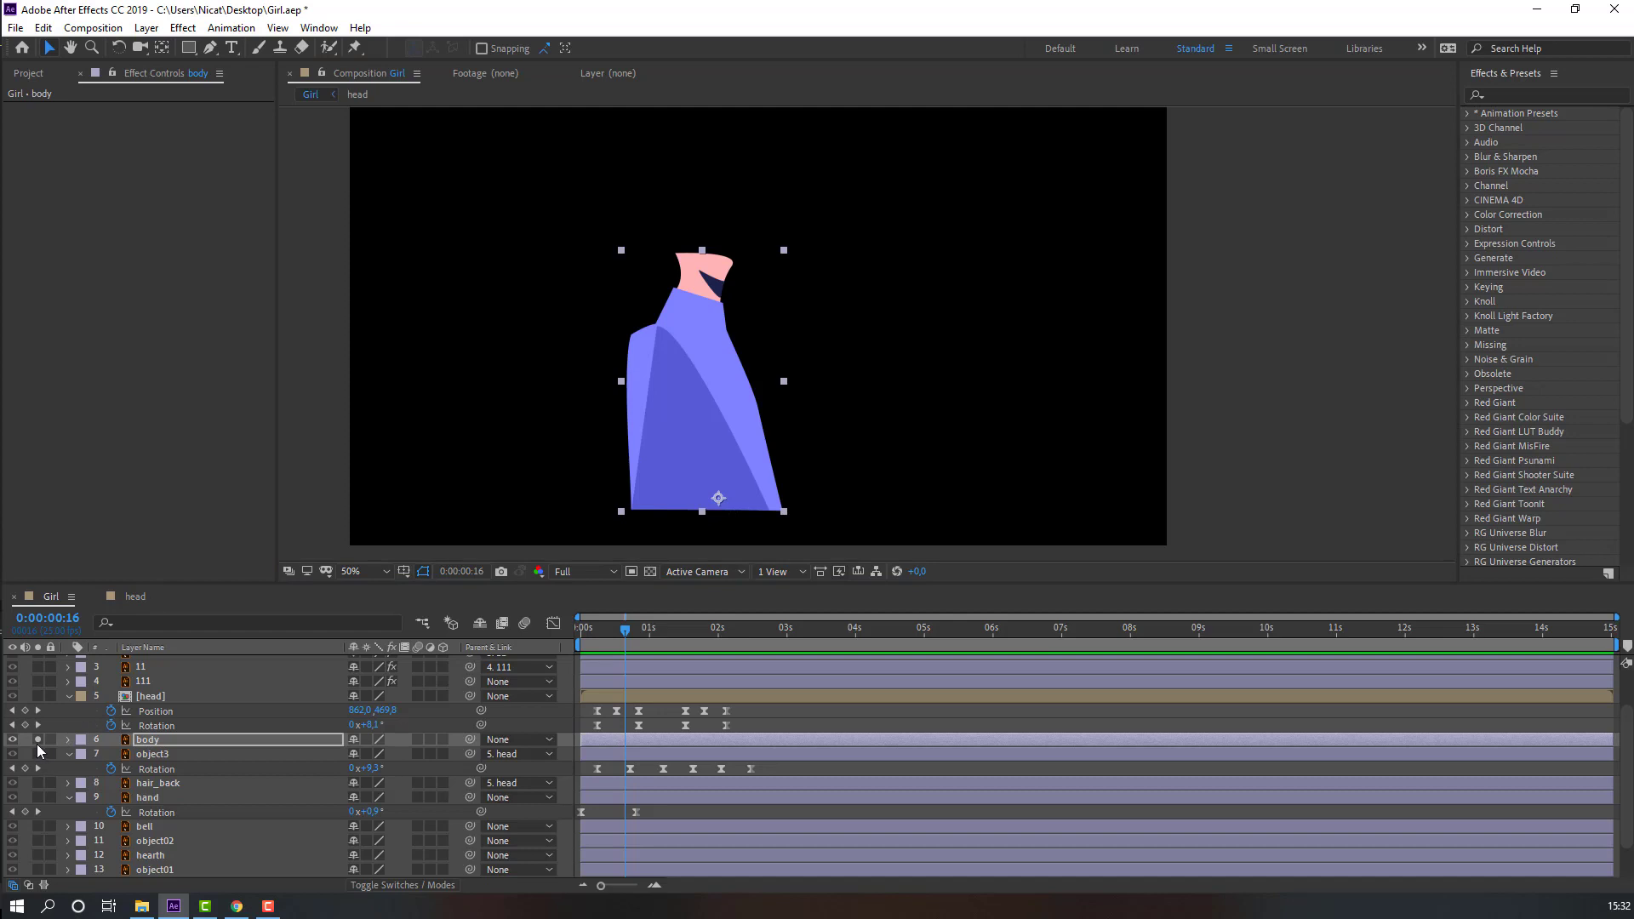
left_click(38, 741)
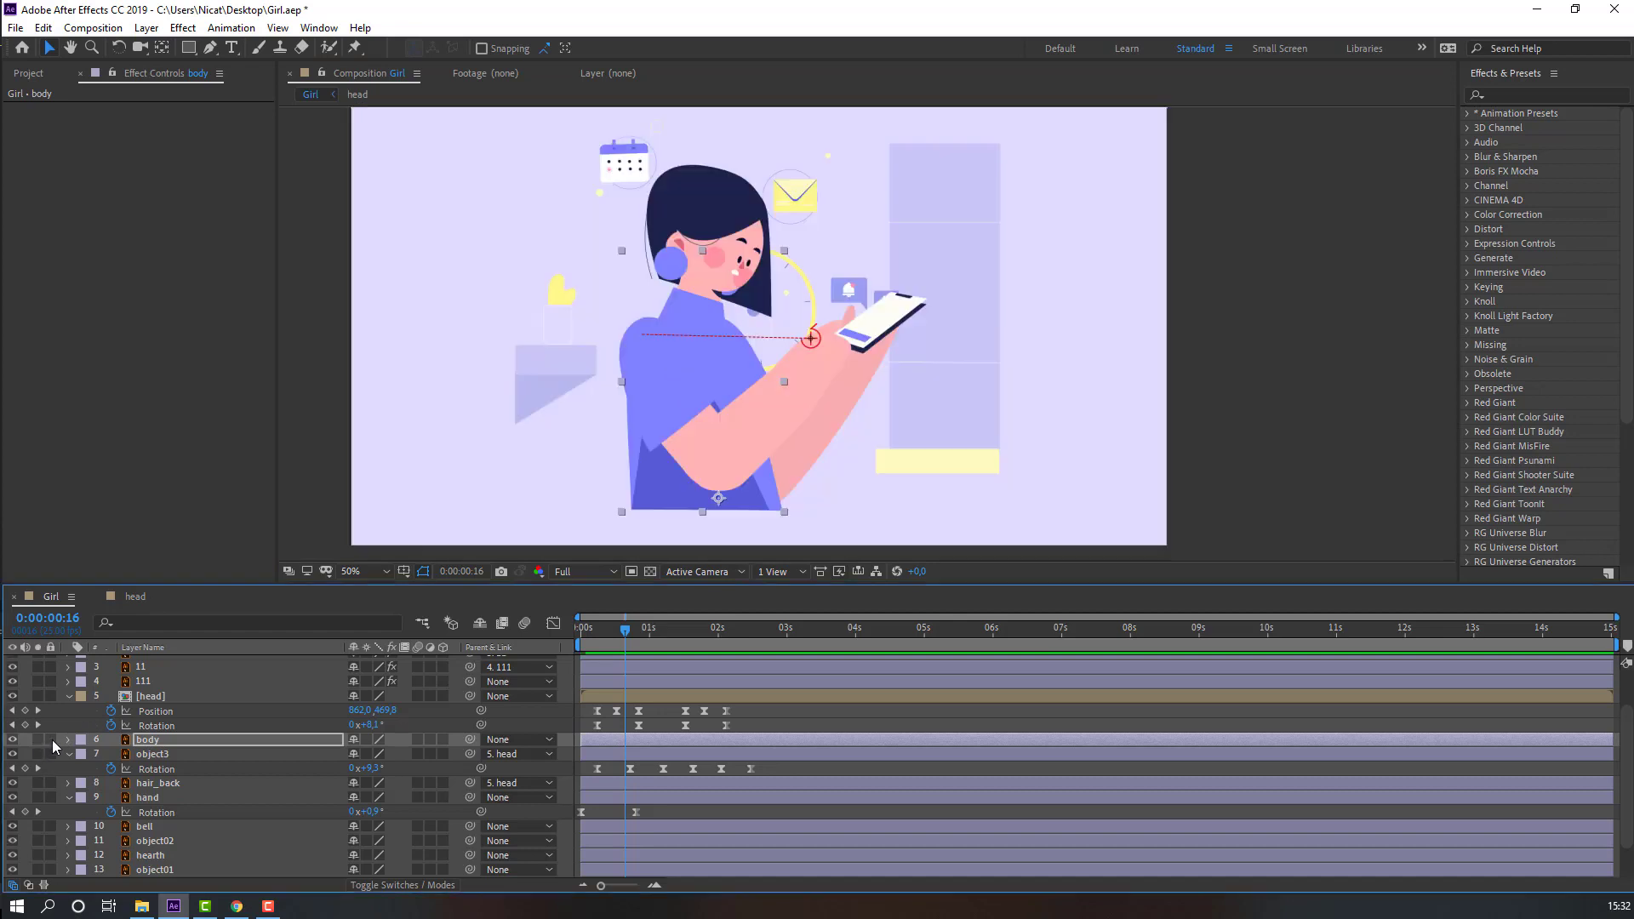
Parent the head and layer 111 to the body, then check the head follows it
left_click(167, 696)
scroll(302, 761, "up", 2)
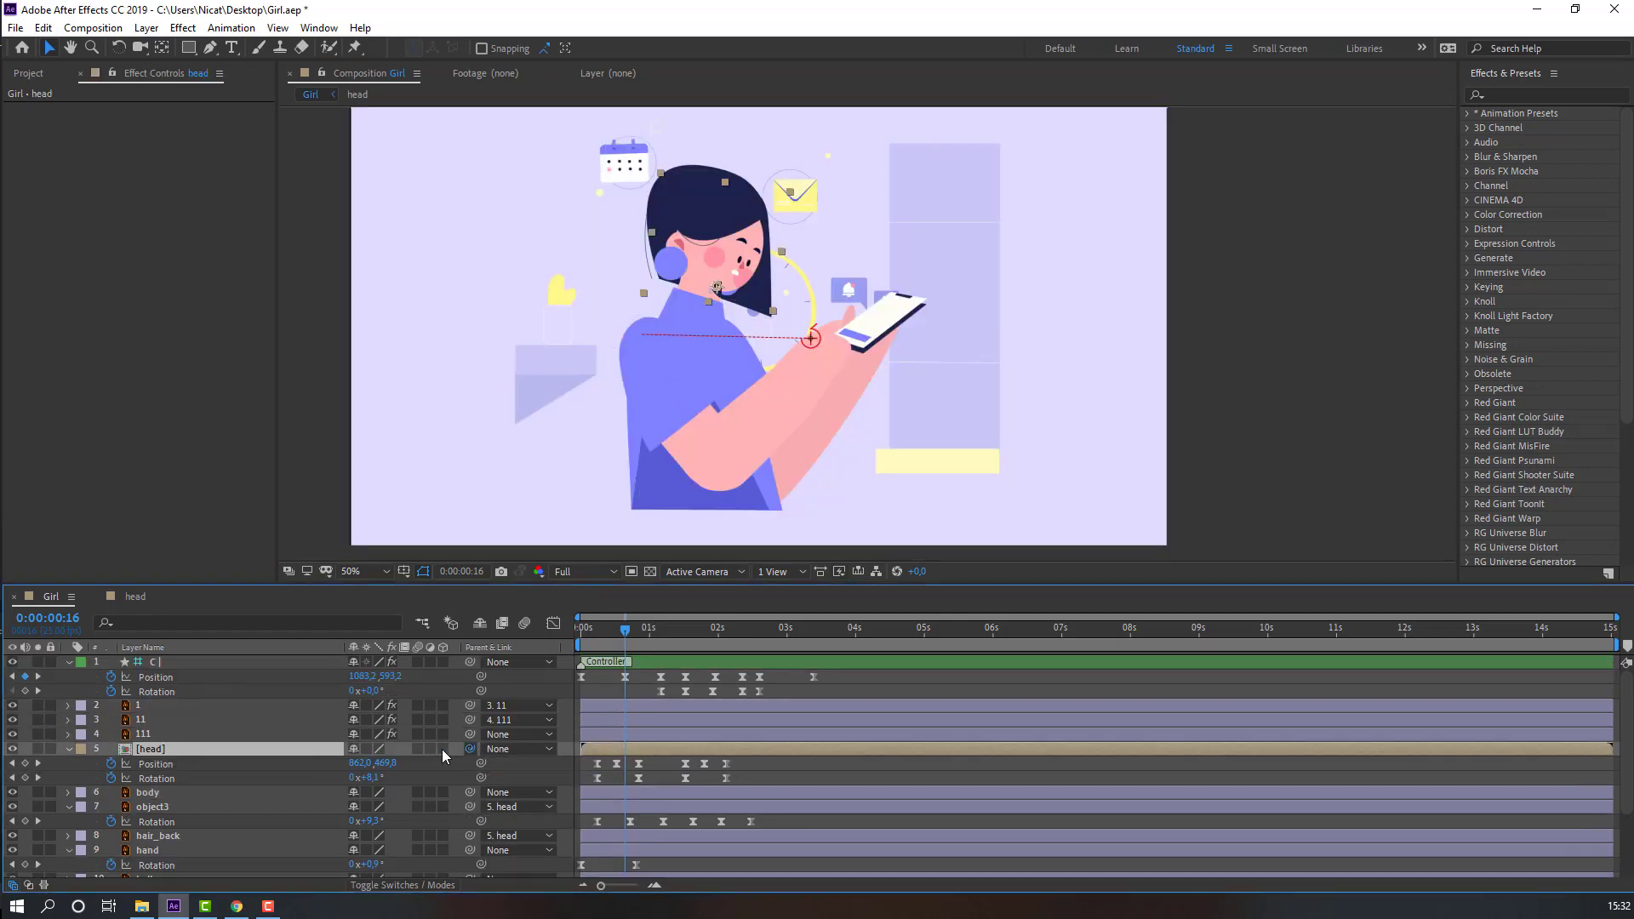
left_click_drag(161, 778, 150, 793)
left_click(147, 736)
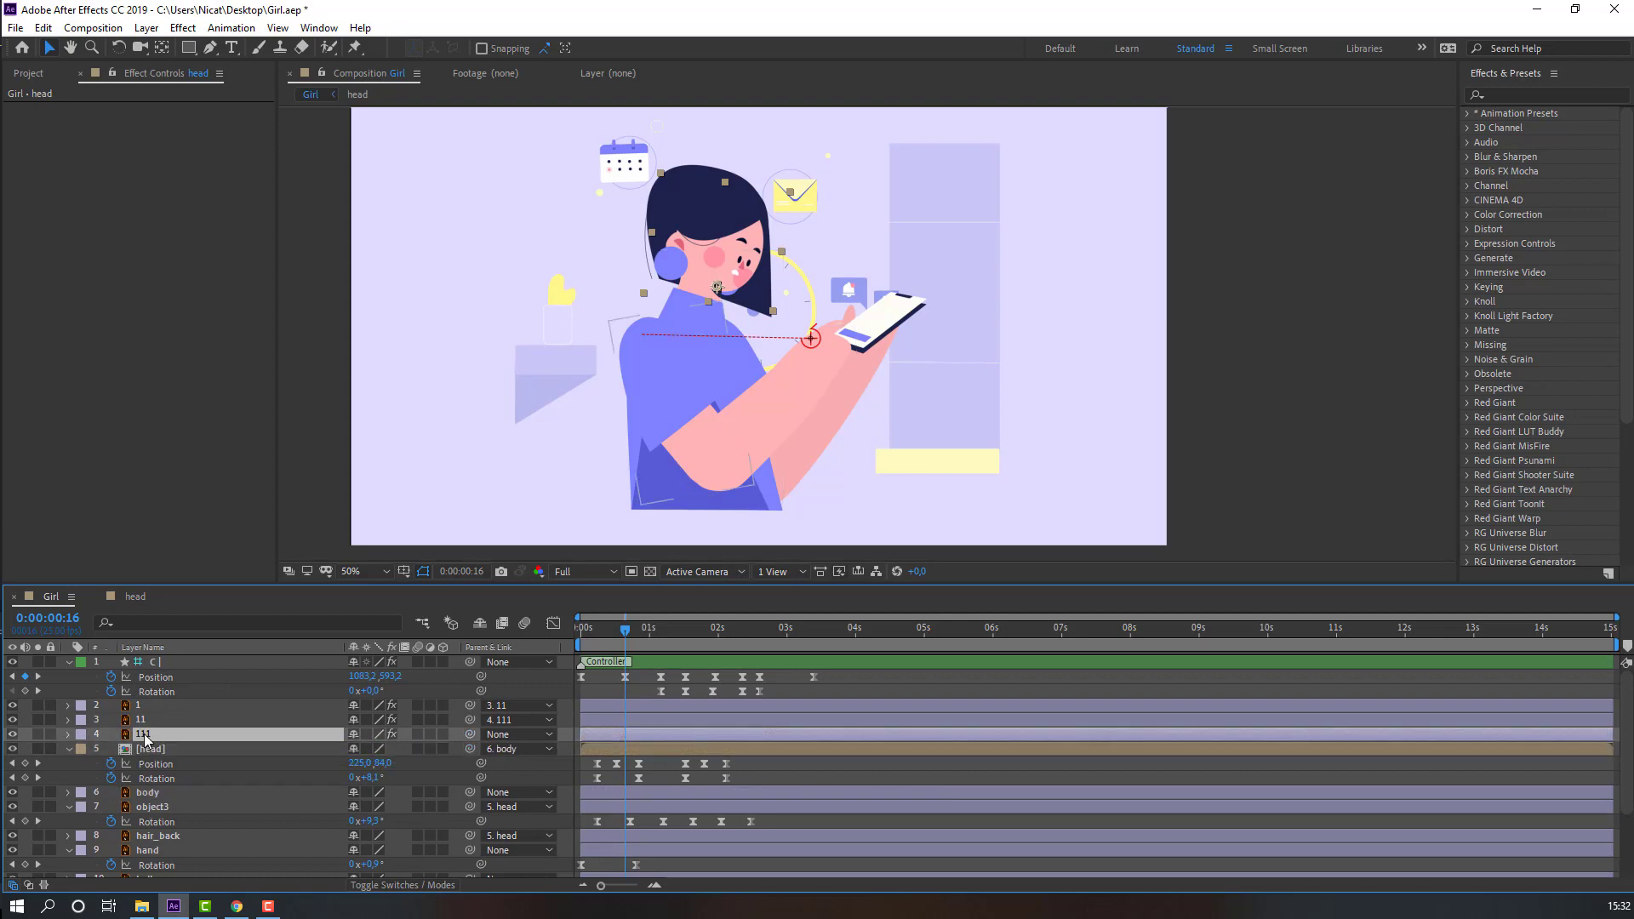
left_click_drag(470, 736, 153, 793)
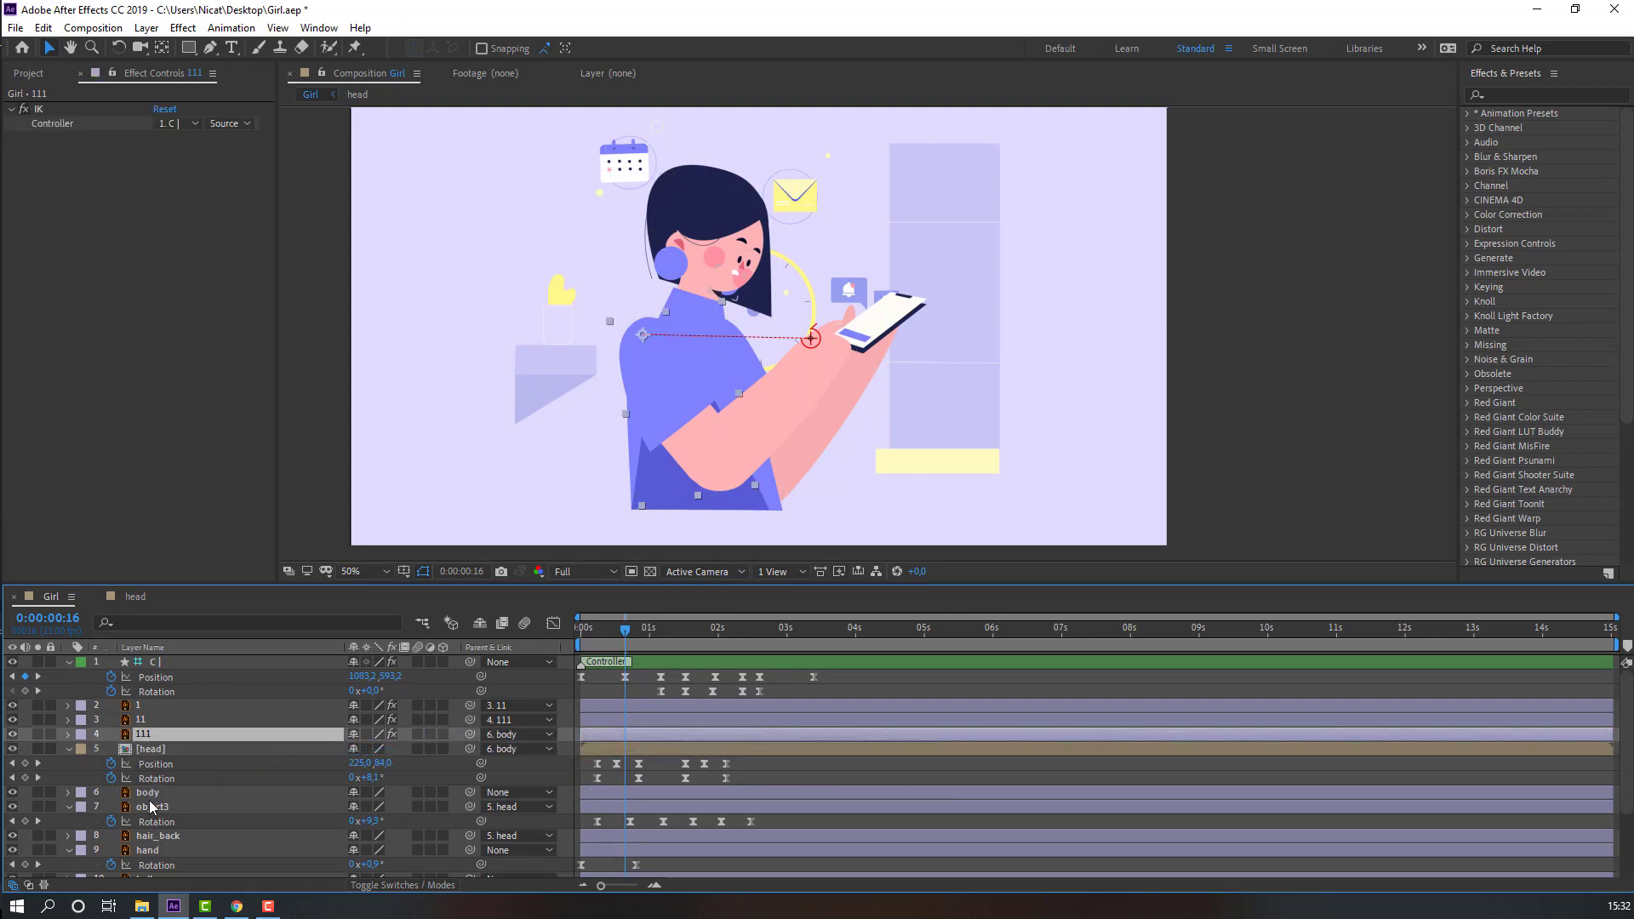
left_click(153, 799)
mouse_move(695, 455)
left_mouse_down()
mouse_move(584, 468)
mouse_move(675, 459)
mouse_move(666, 476)
mouse_move(696, 455)
left_mouse_up()
Parent the hand layer to the body and move the time to 0:00:00:05
scroll(178, 751, "down", 1)
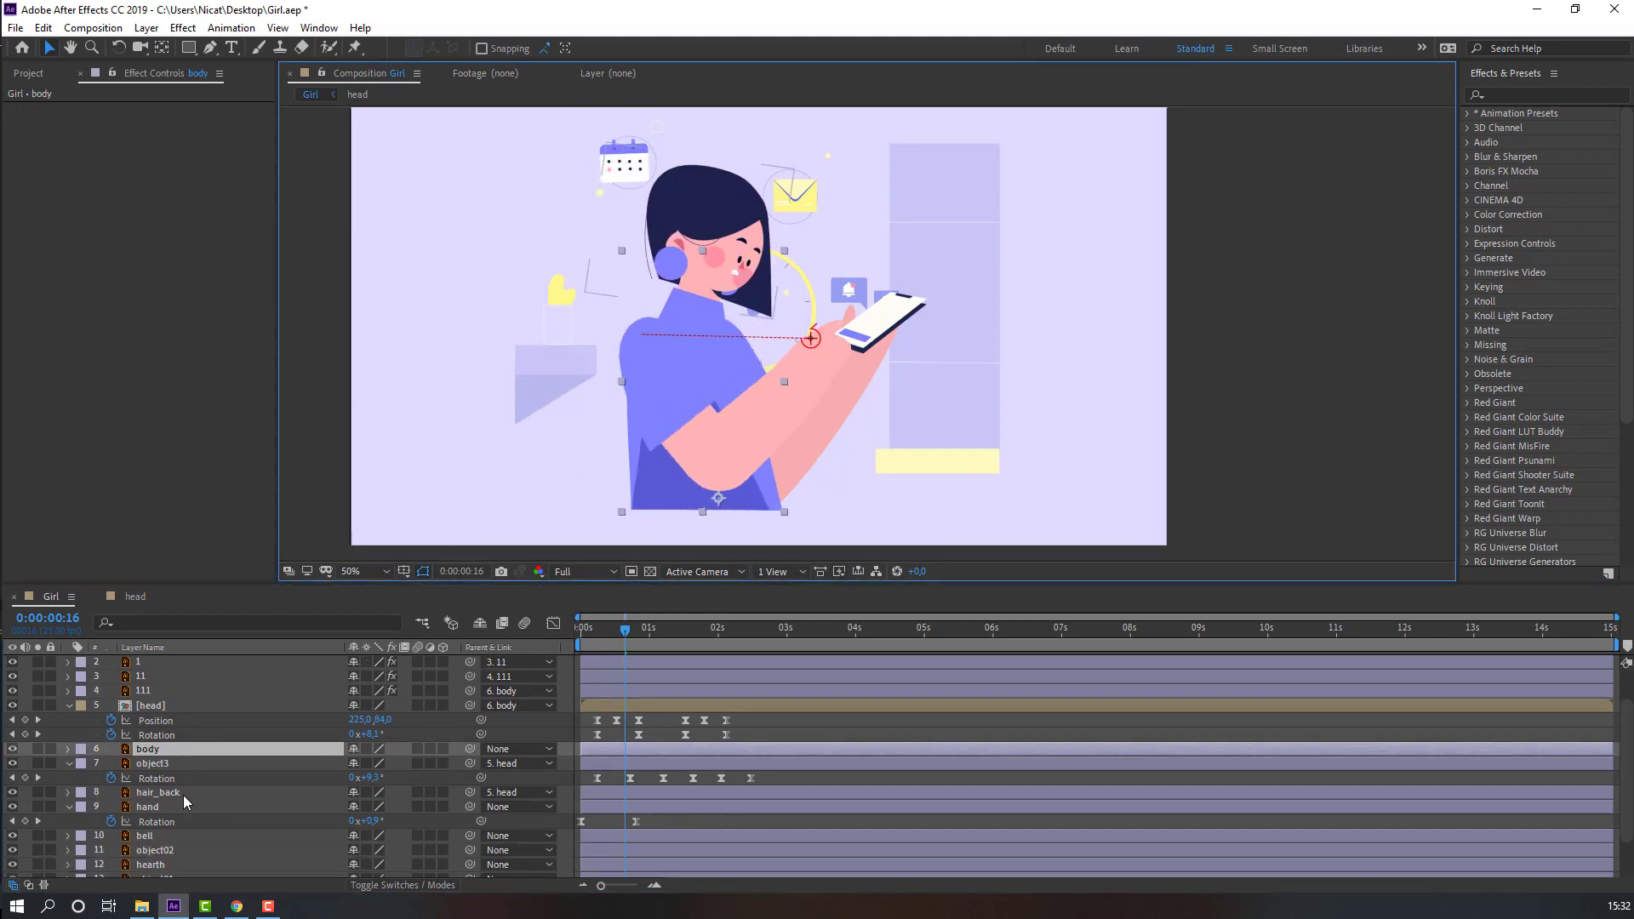
left_click(149, 809)
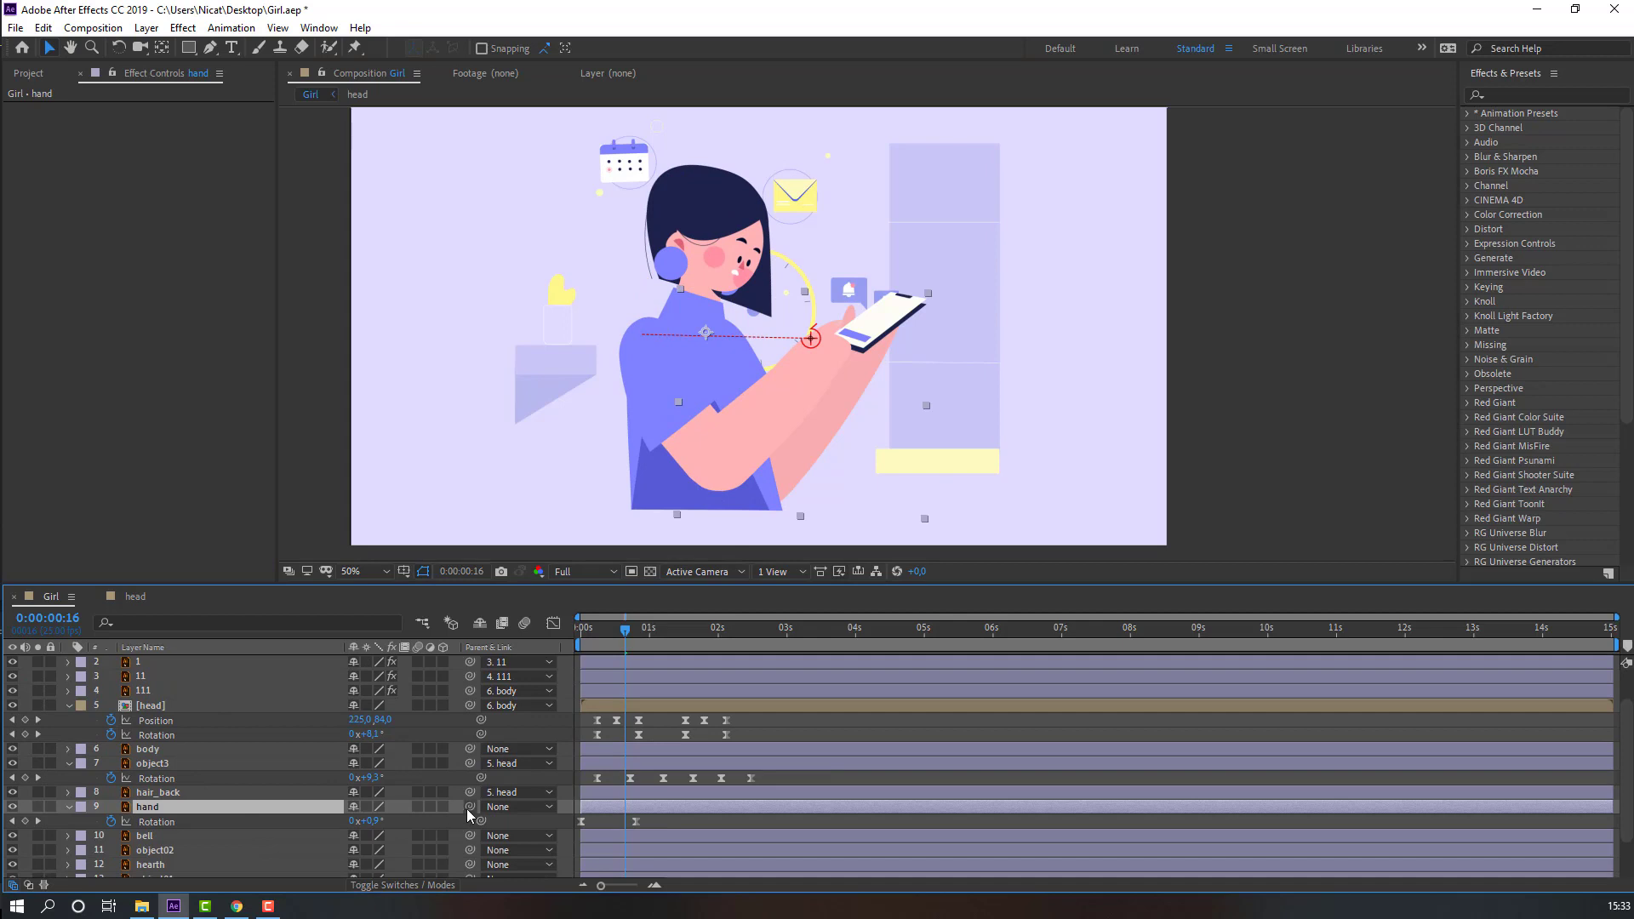
left_click_drag(470, 807, 175, 754)
left_click_drag(612, 622, 595, 622)
Start keyframing the body's Rotation, try a 3° then 2° tilt, and preview the sway
left_click(162, 749)
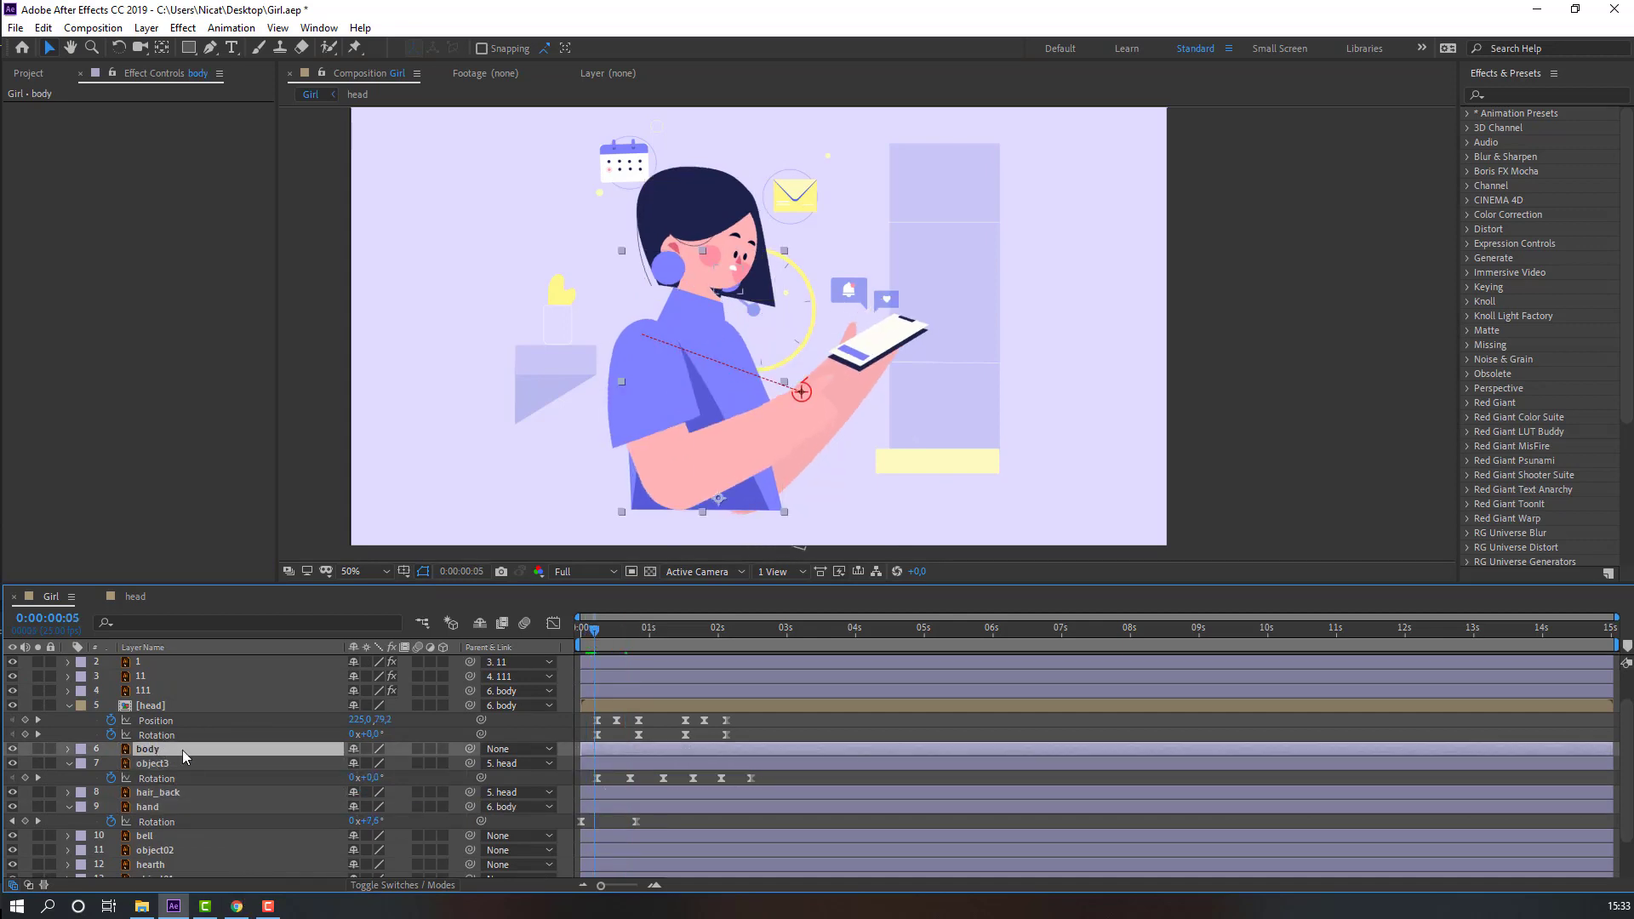
key("r")
left_click(110, 764)
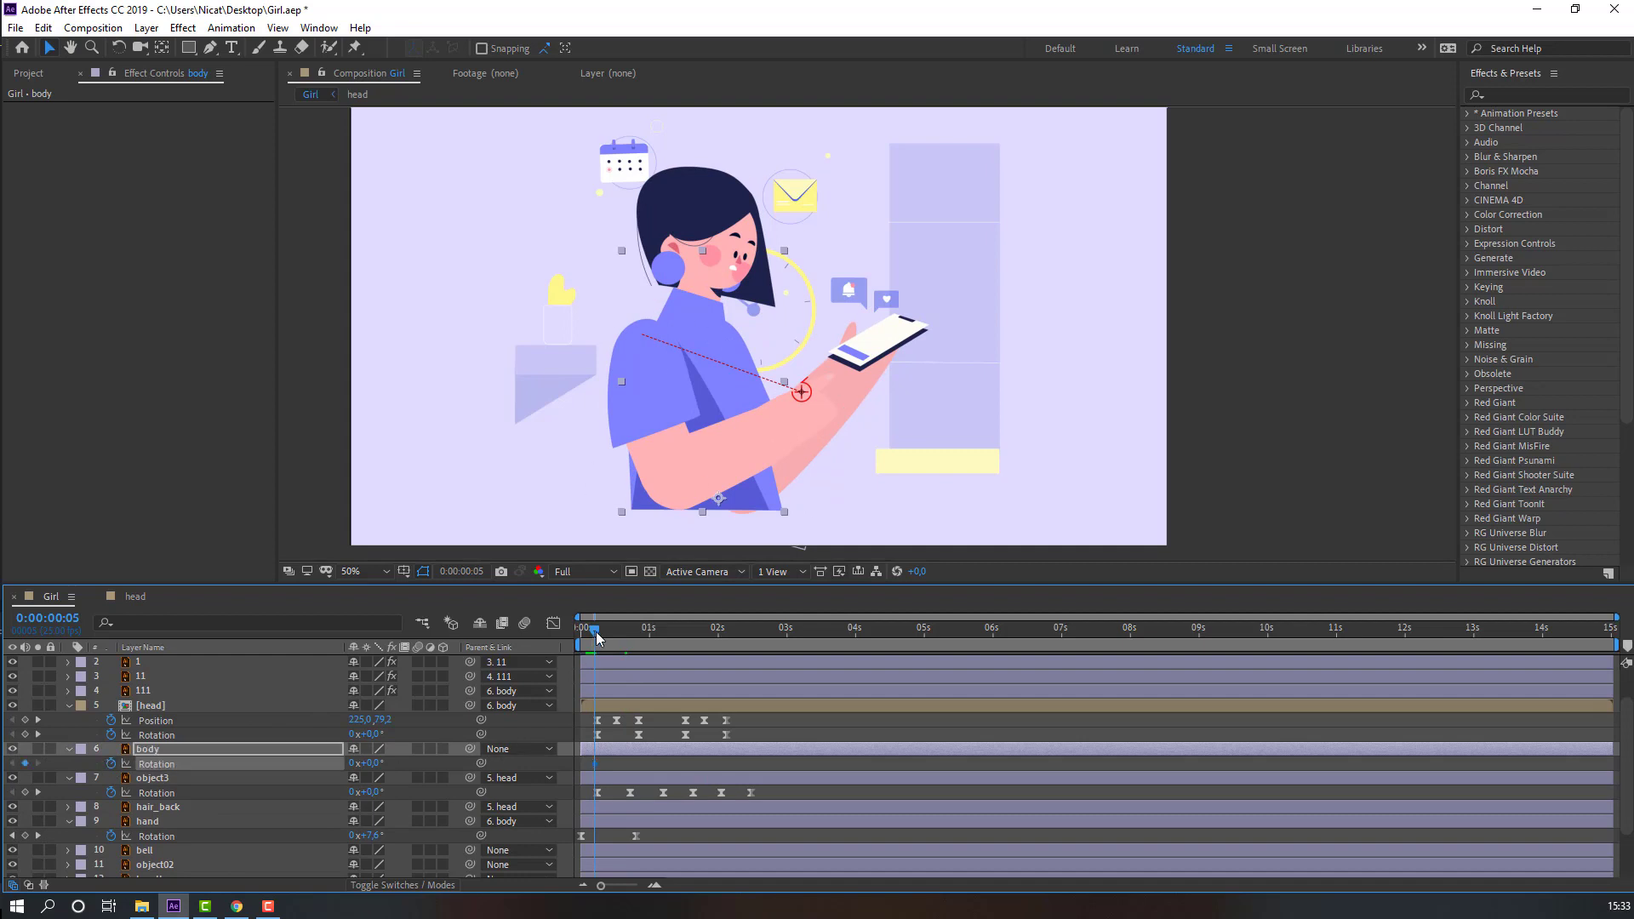
left_click_drag(597, 638, 632, 631)
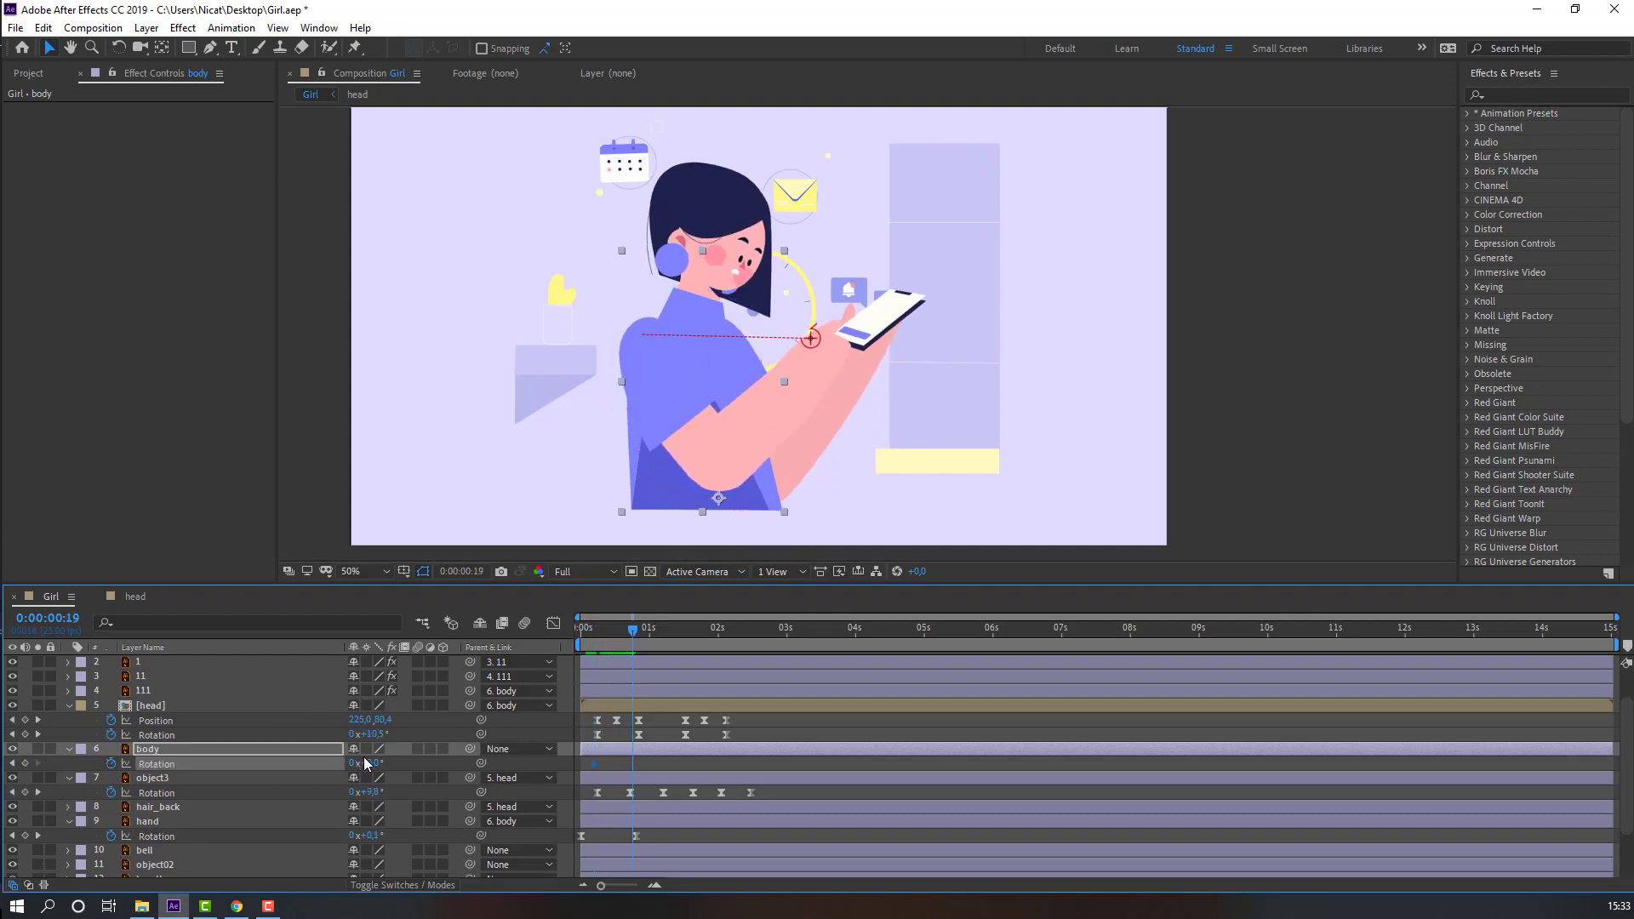
left_click(366, 764)
type("3")
key("Return")
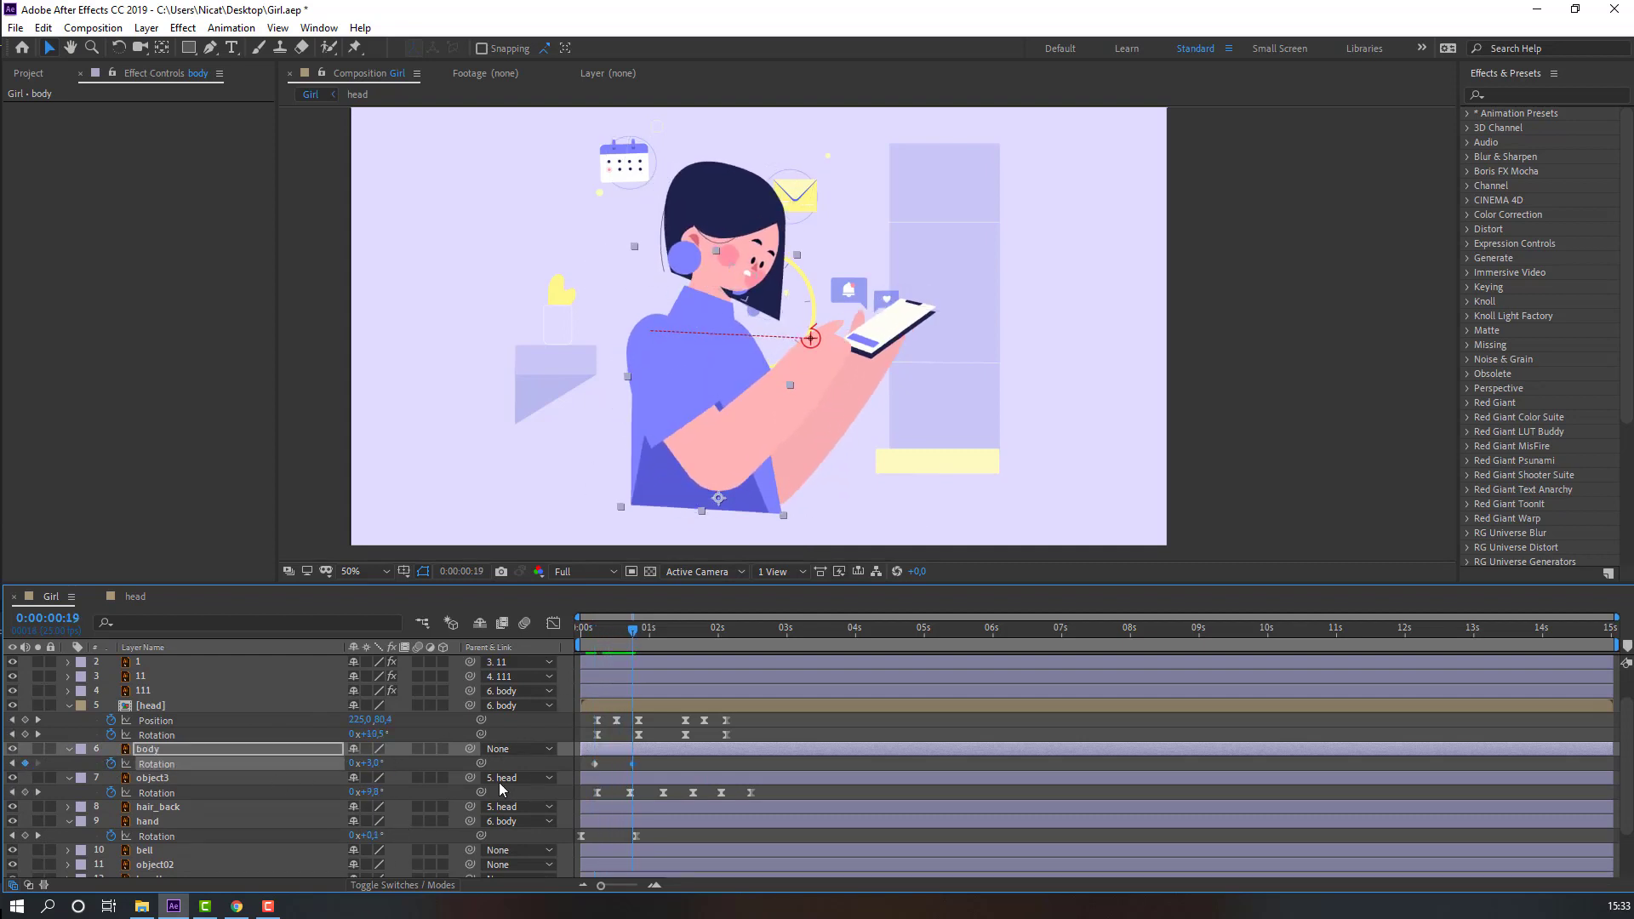
left_click_drag(373, 772, 371, 772)
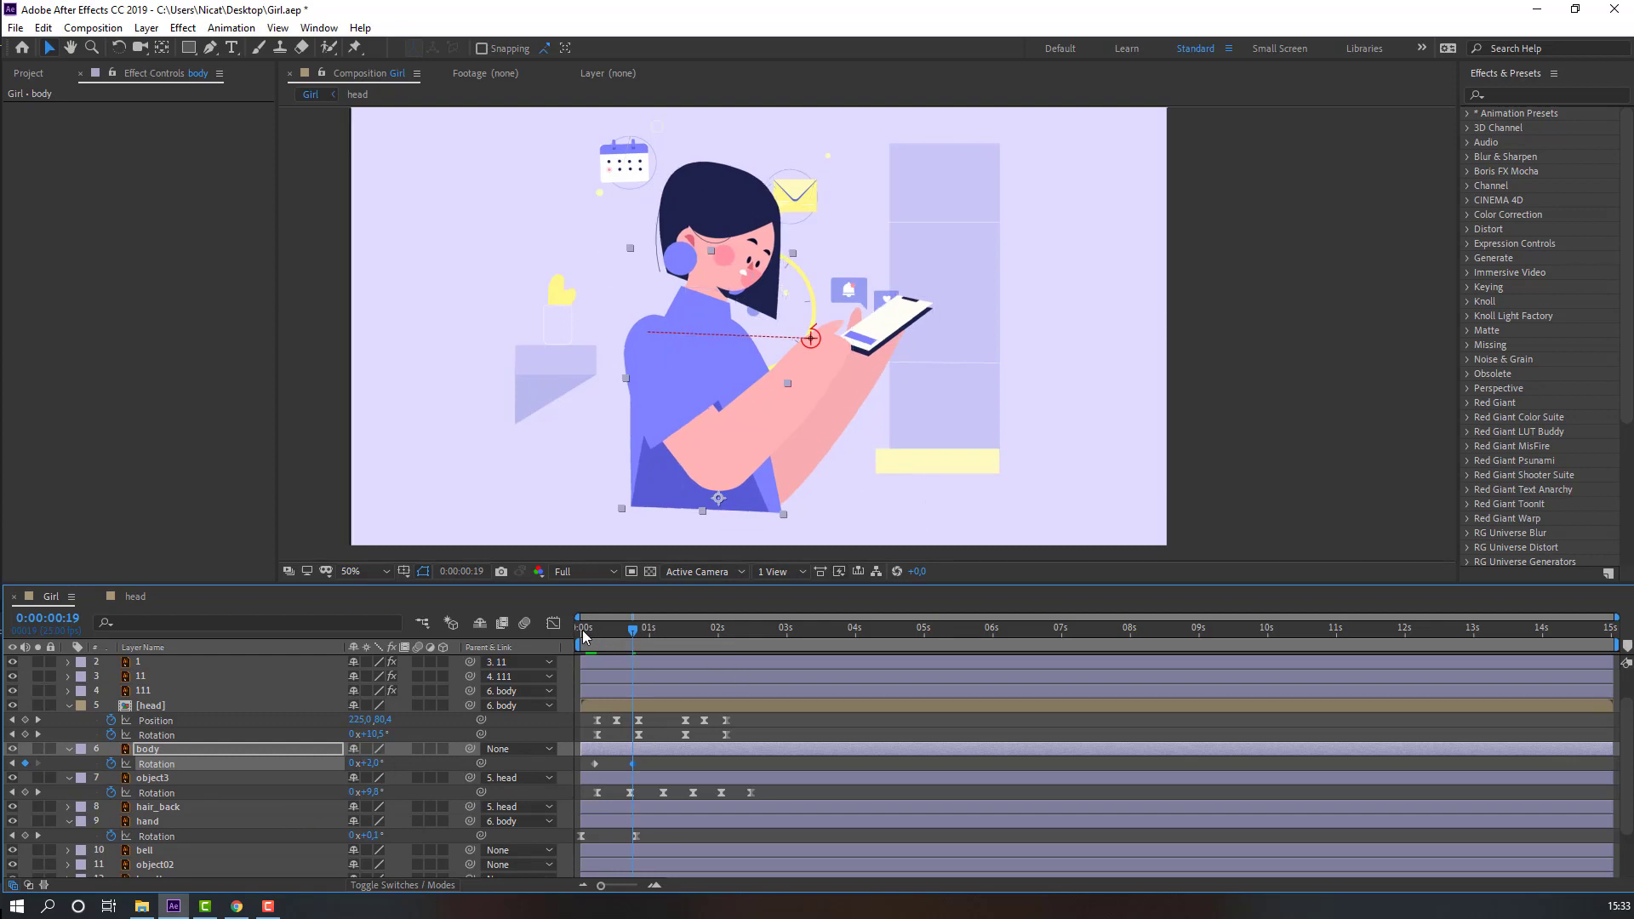
key("space")
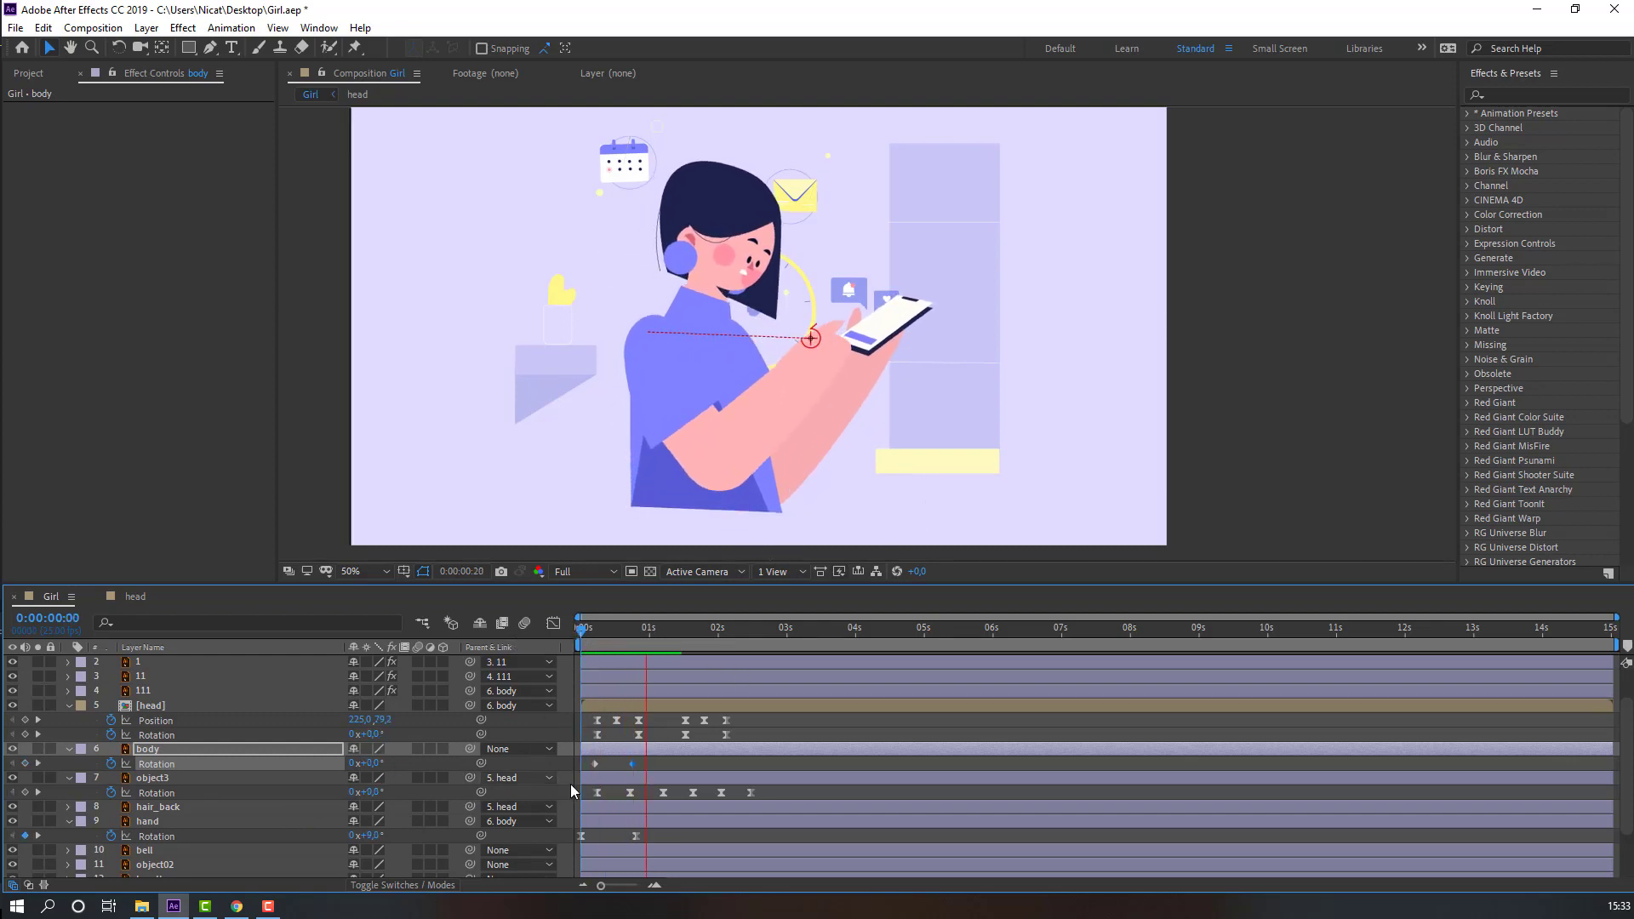
left_click(594, 764)
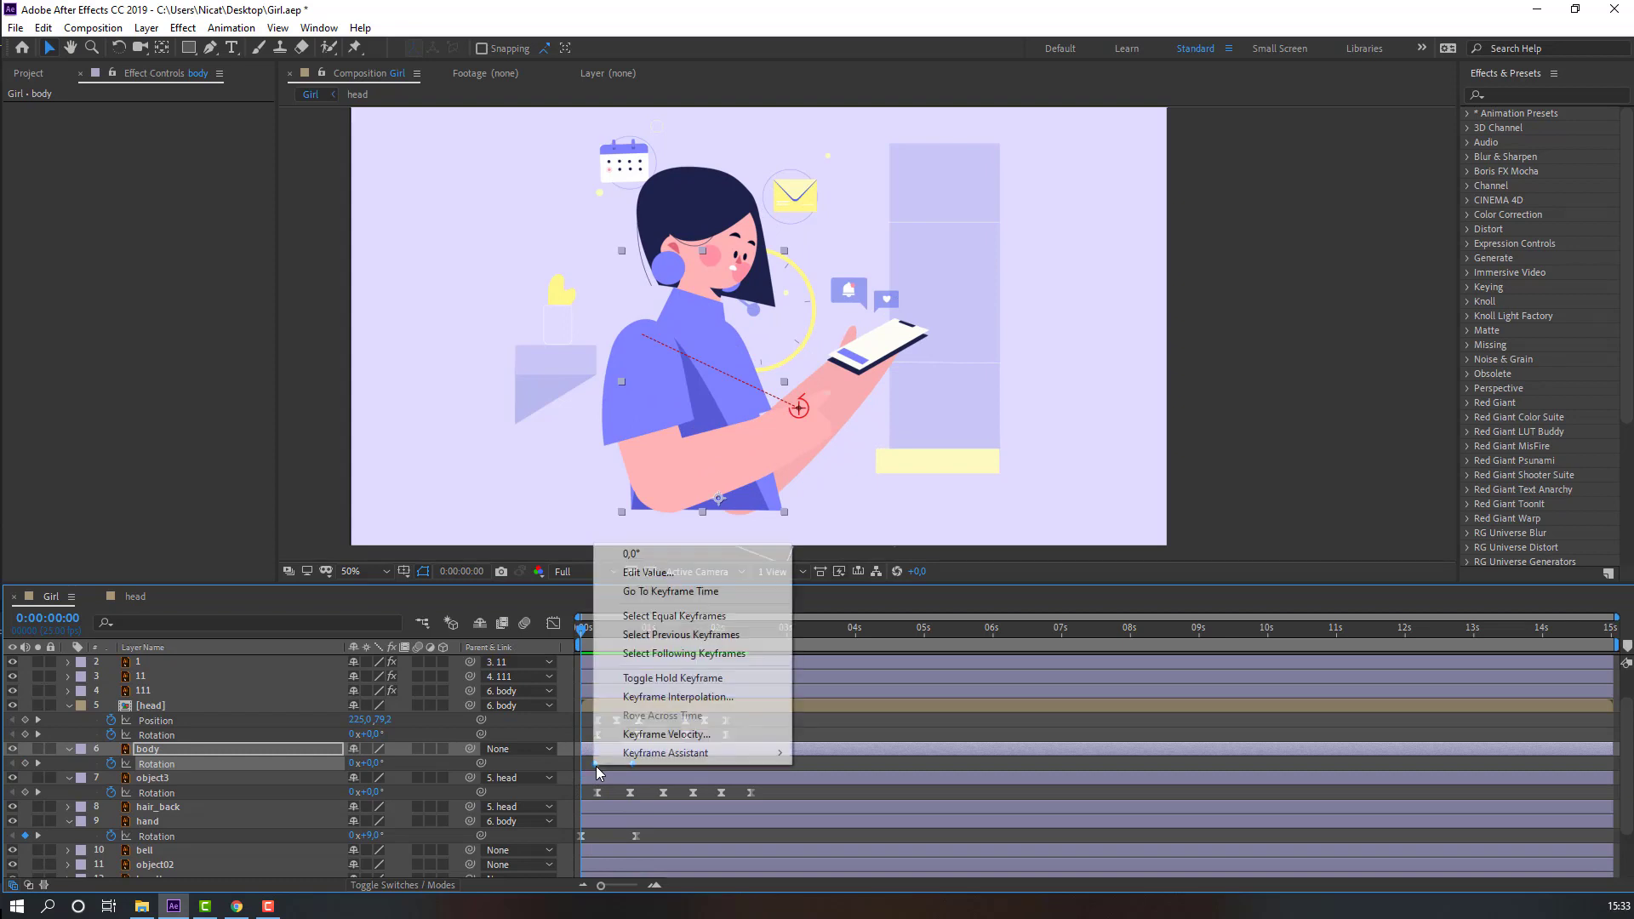
Apply Easy Ease to the body Rotation keyframes and preview the eased motion
right_click(594, 763)
mouse_move(737, 754)
left_click(851, 652)
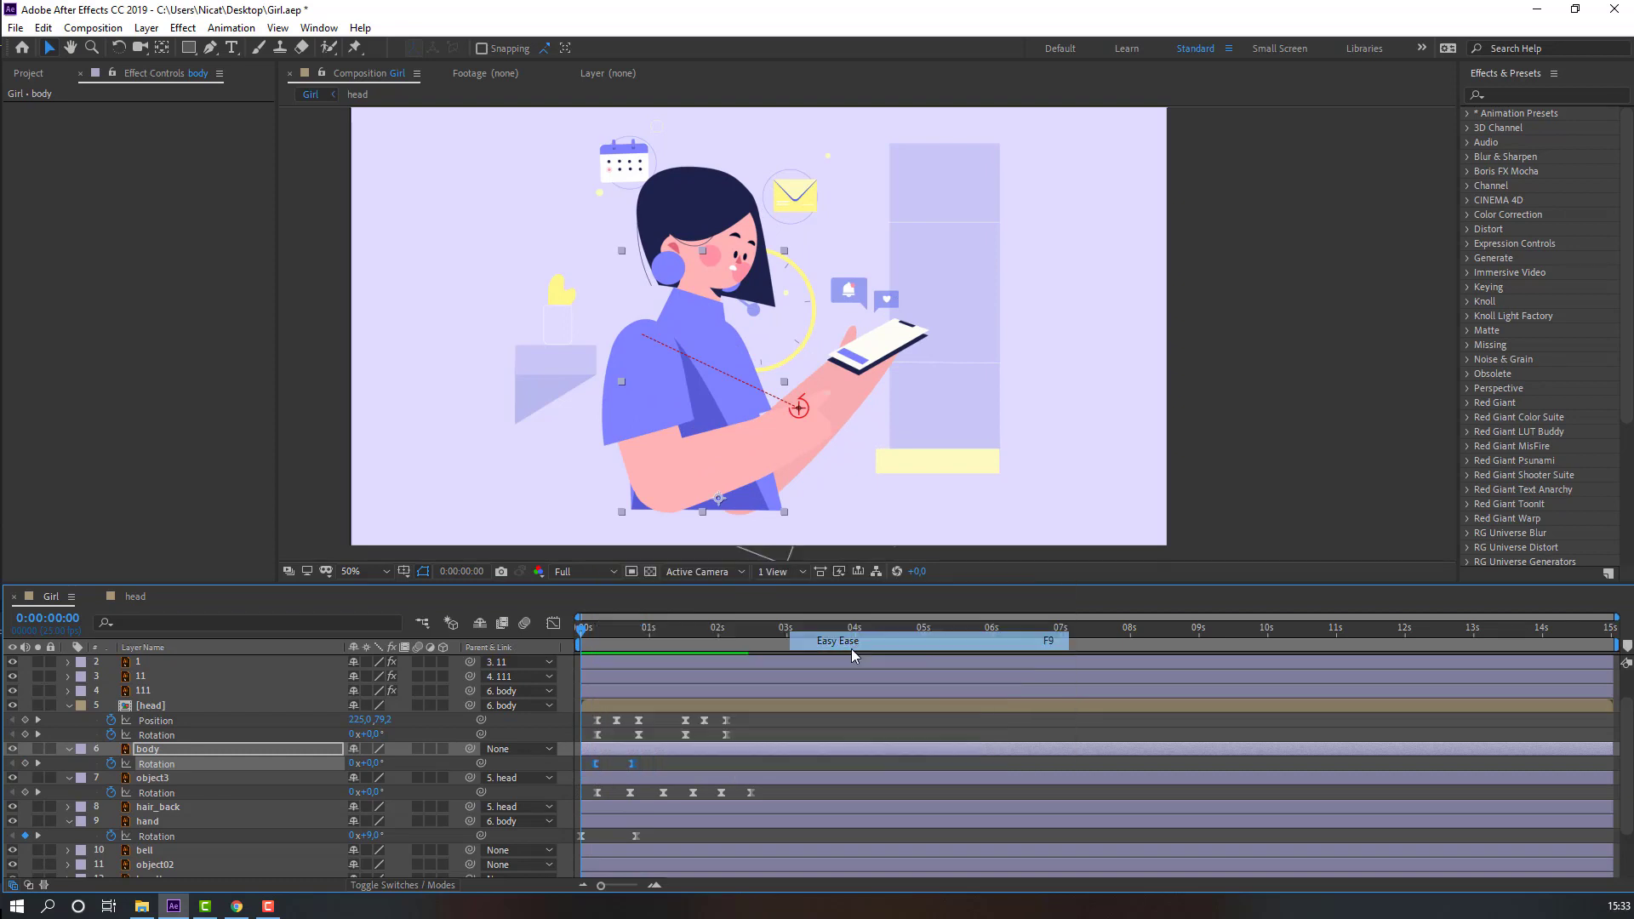
key("space")
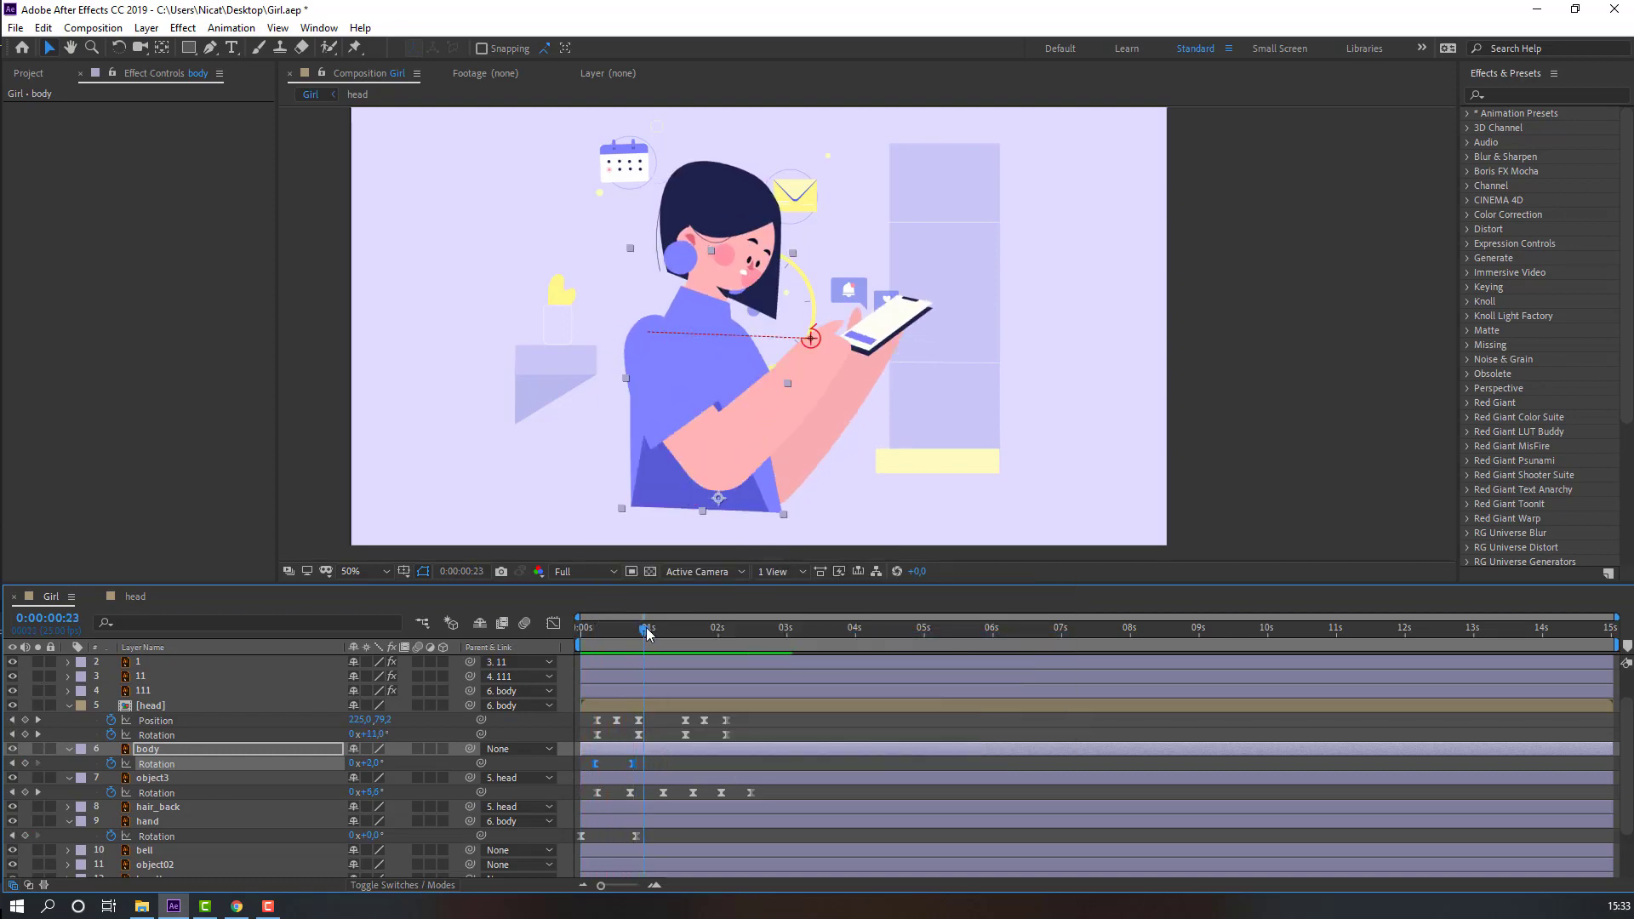
Set the body rotation to -1° at 1:20 and preview the sway
left_click_drag(650, 630, 685, 637)
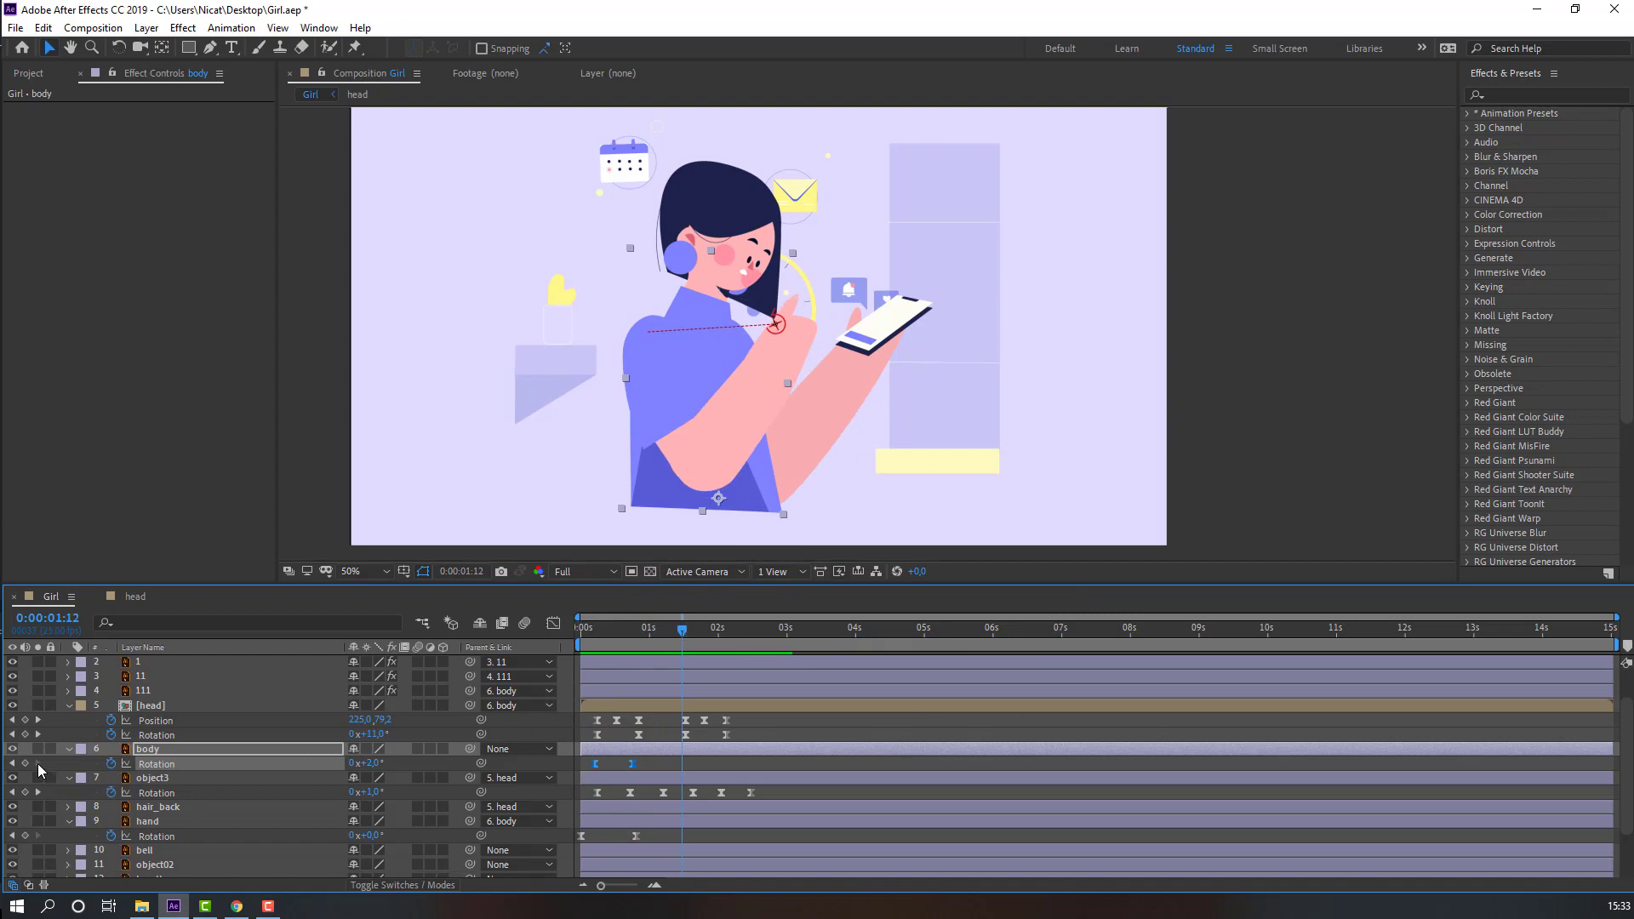
left_click_drag(684, 636, 704, 635)
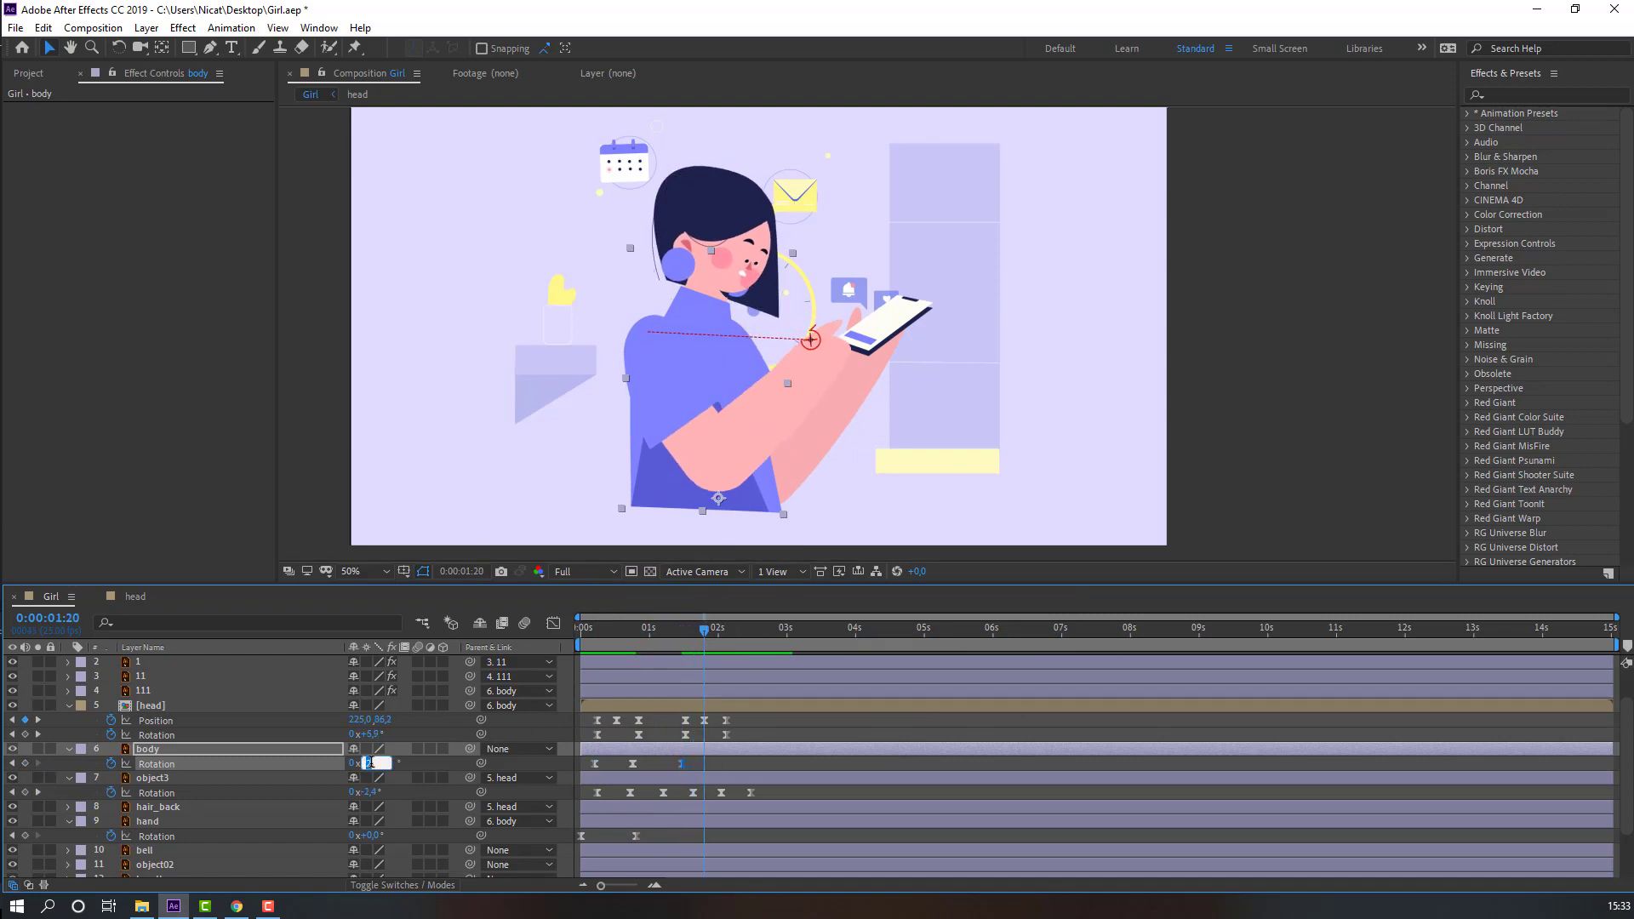
type("-1")
key("Return")
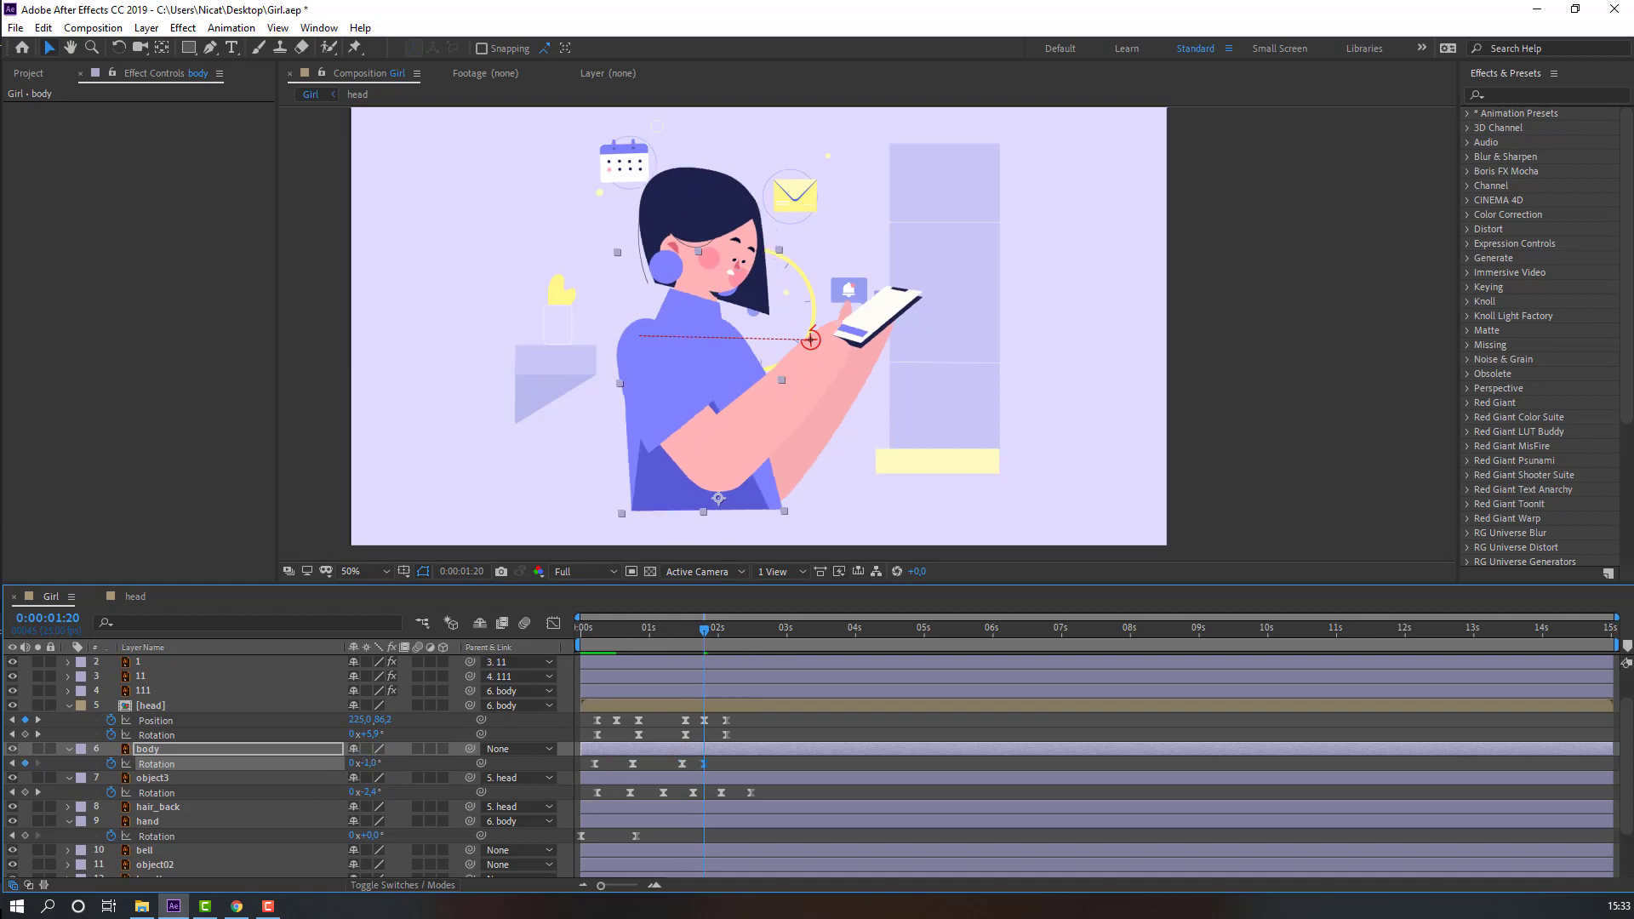
left_click(742, 765)
key("space")
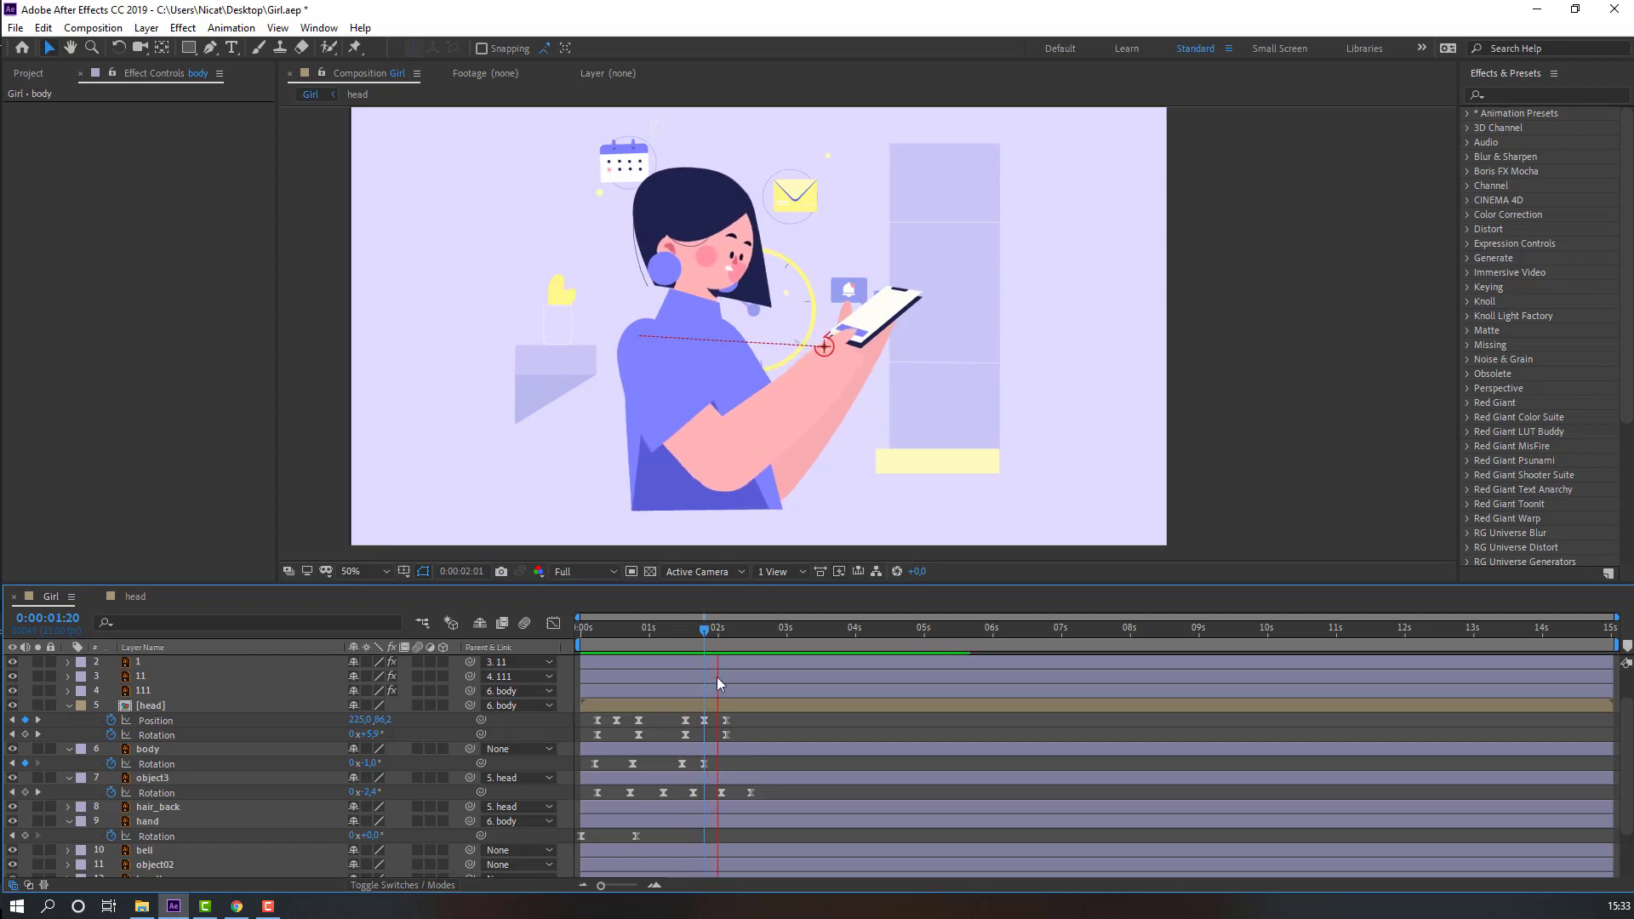
Hold the body rotation with a keyframe at 2:04 and return it to 0° by 2:13
left_click_drag(709, 638, 730, 641)
left_click(54, 771)
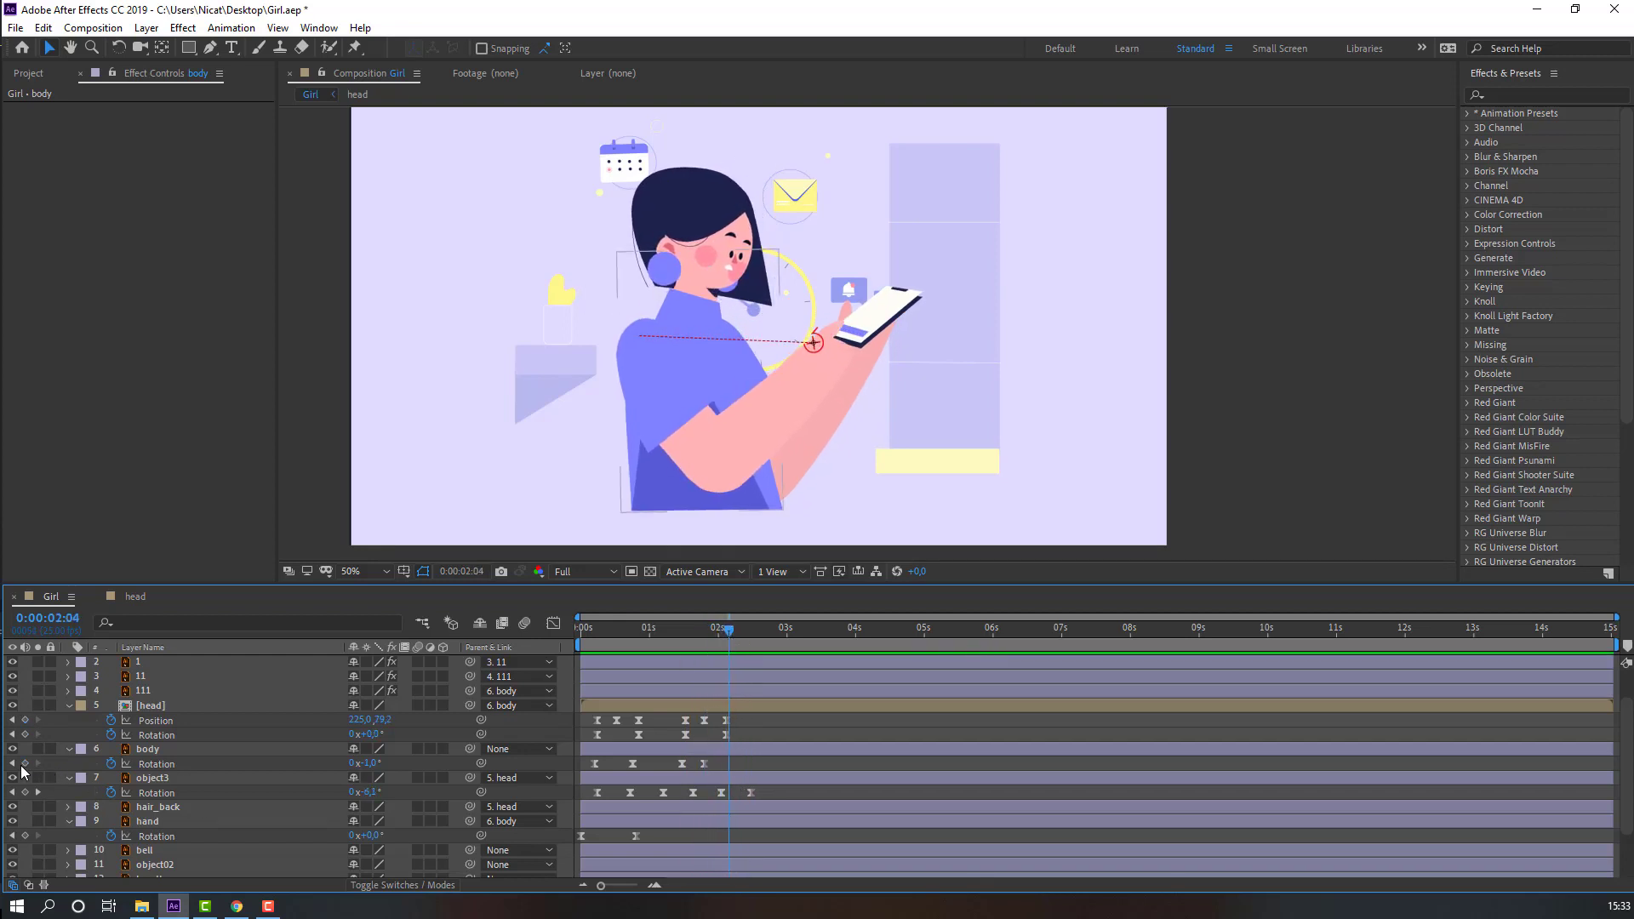
left_click(24, 763)
left_click_drag(729, 631, 749, 631)
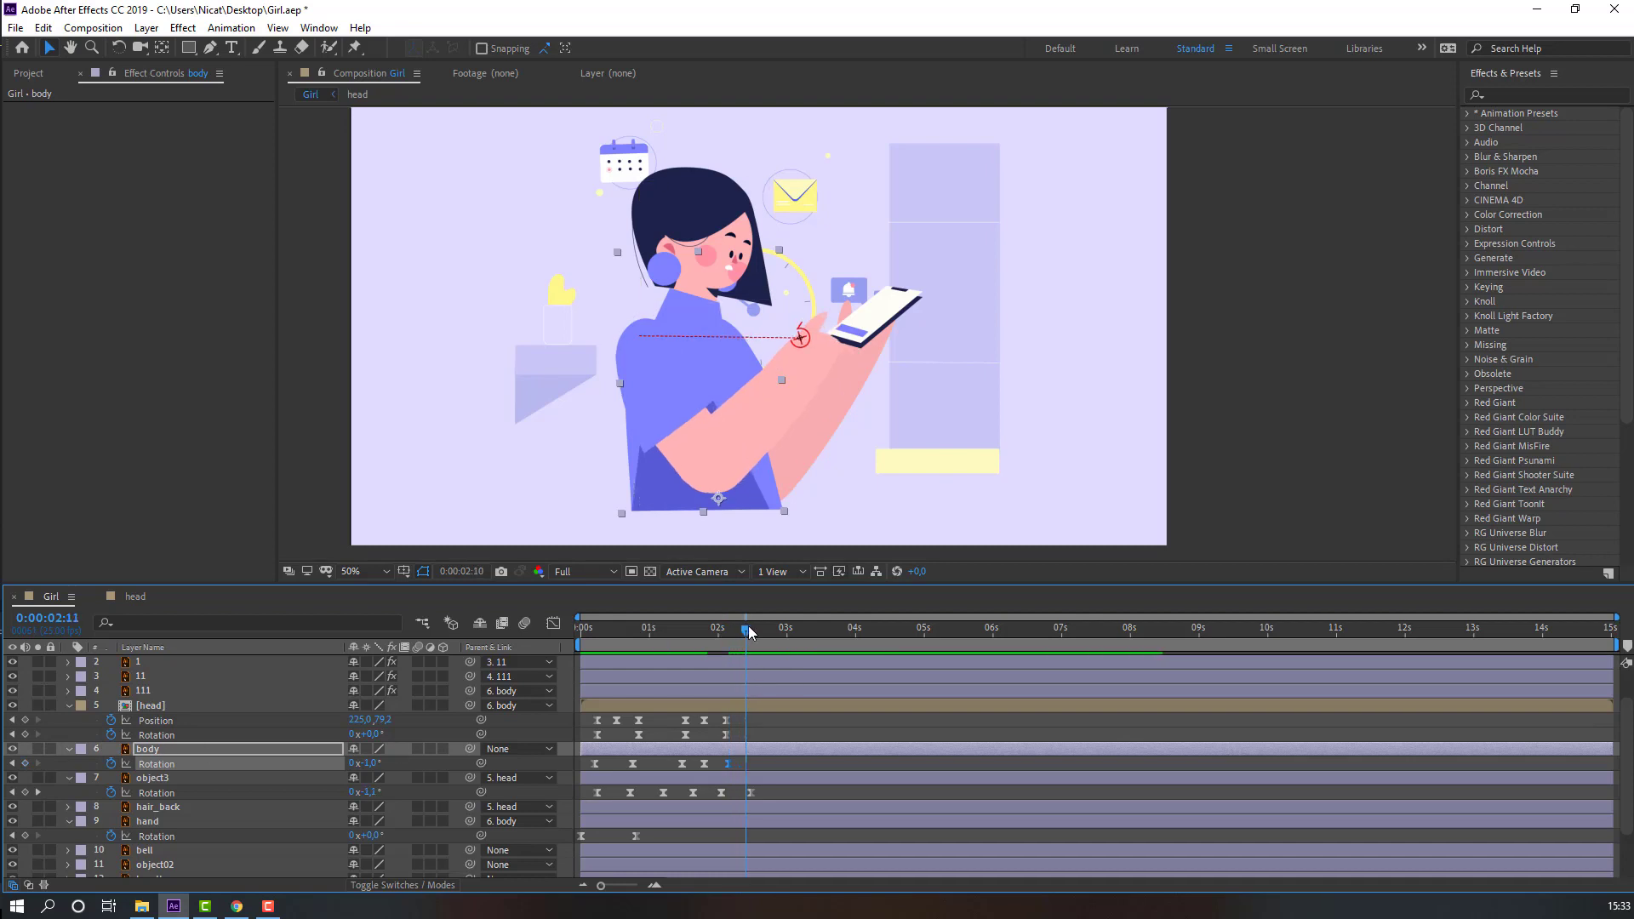
left_click(368, 764)
type("0")
key("Return")
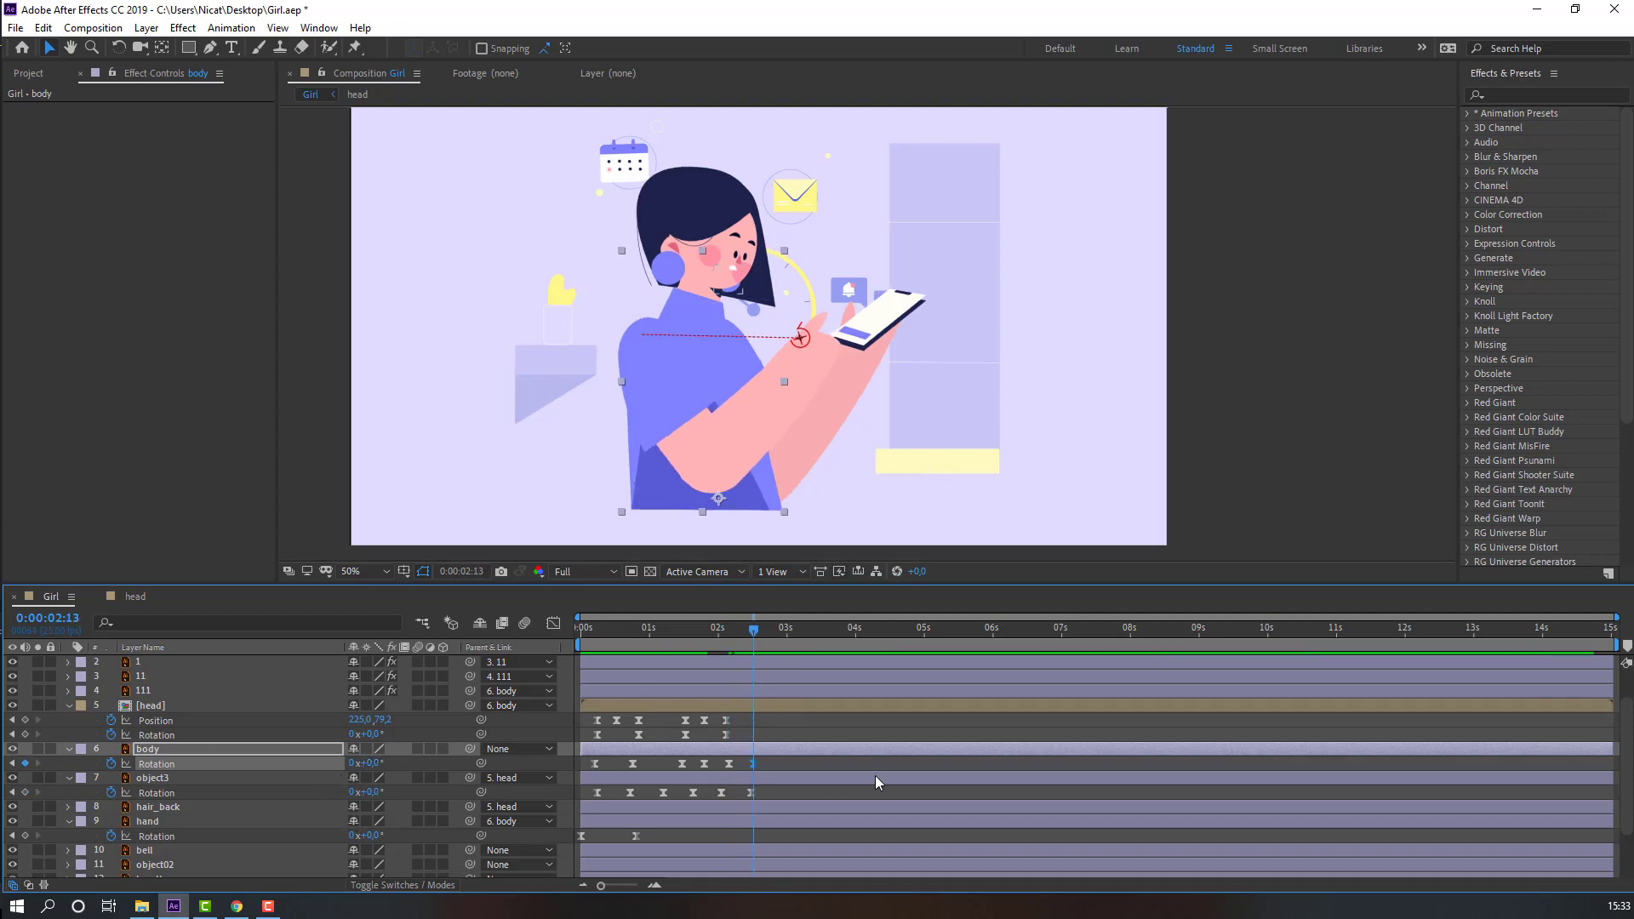
key("space")
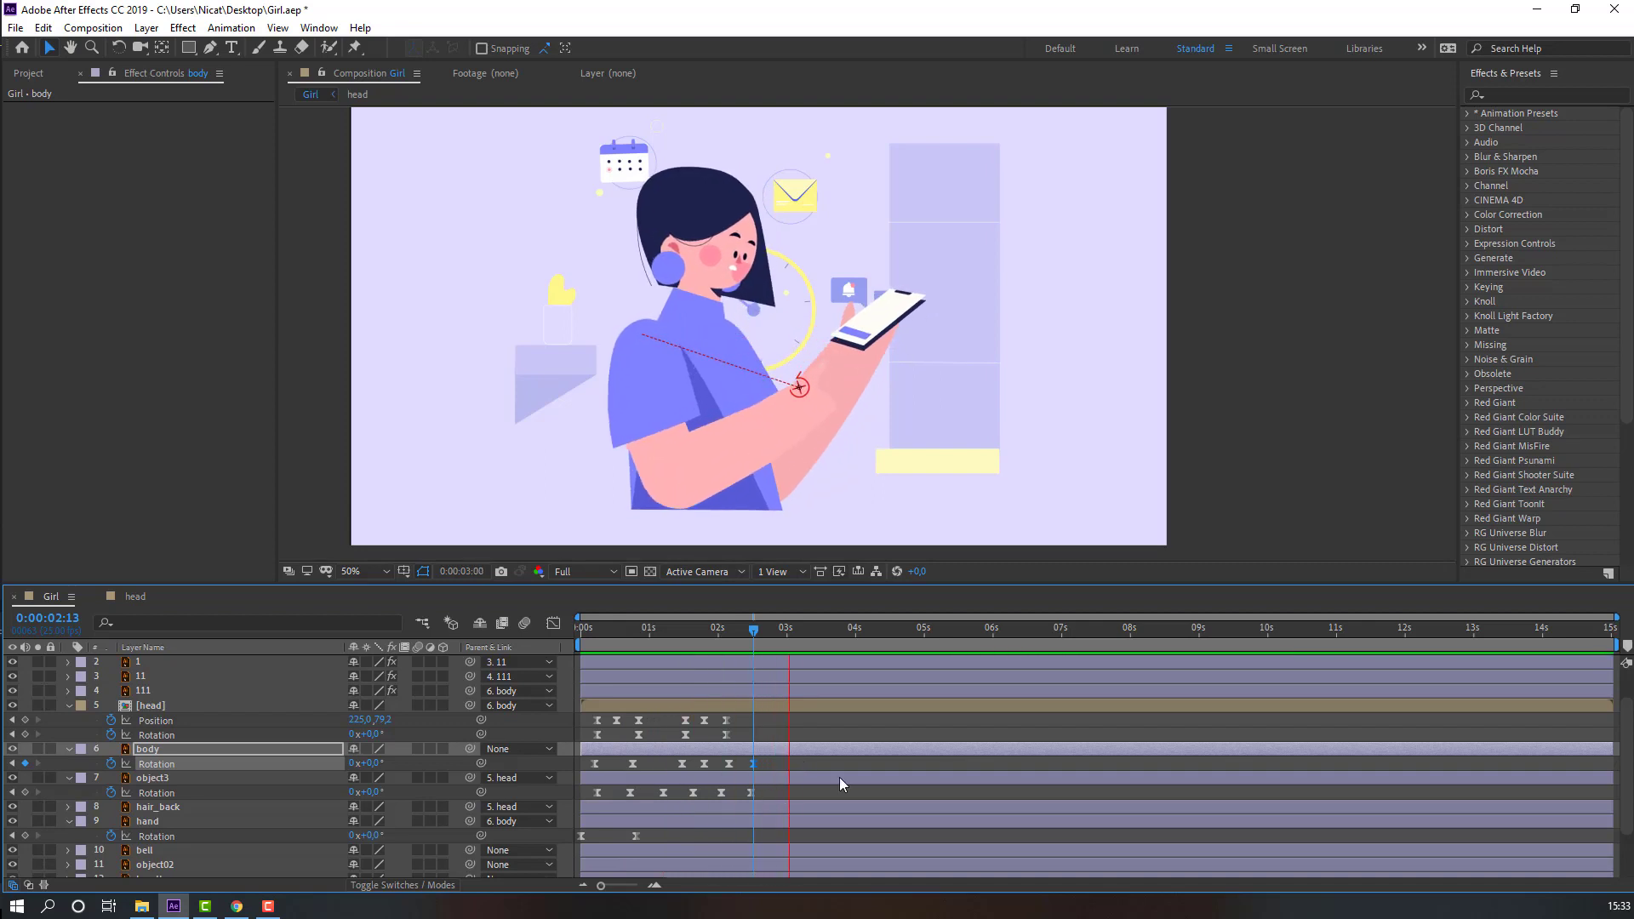
key("comma")
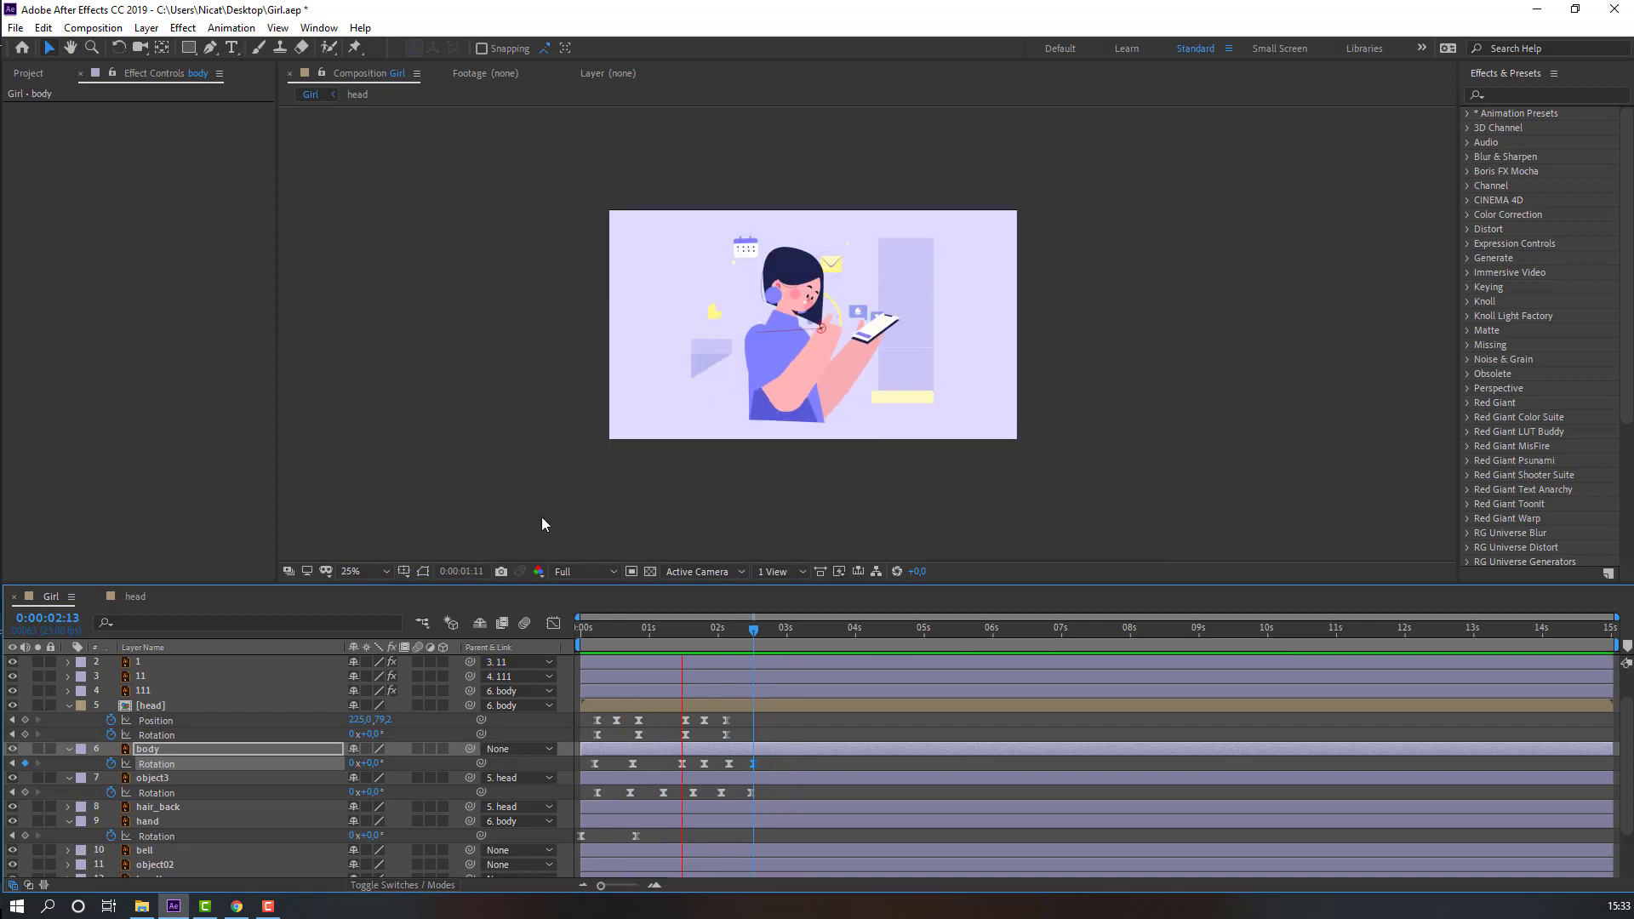
key("period")
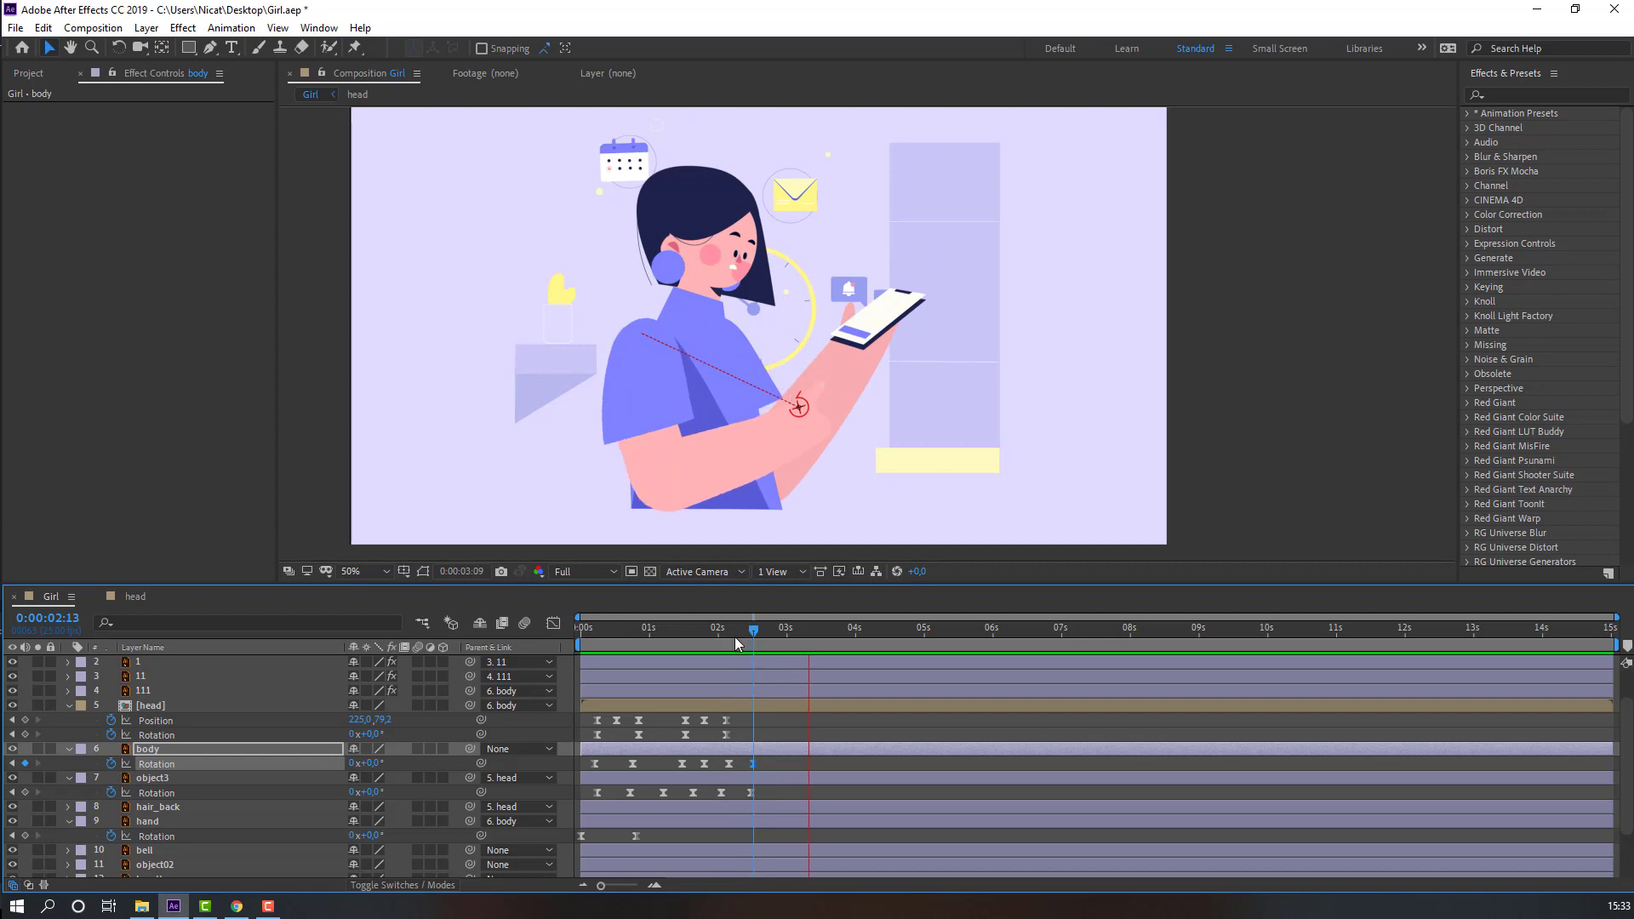
left_click_drag(733, 636, 568, 631)
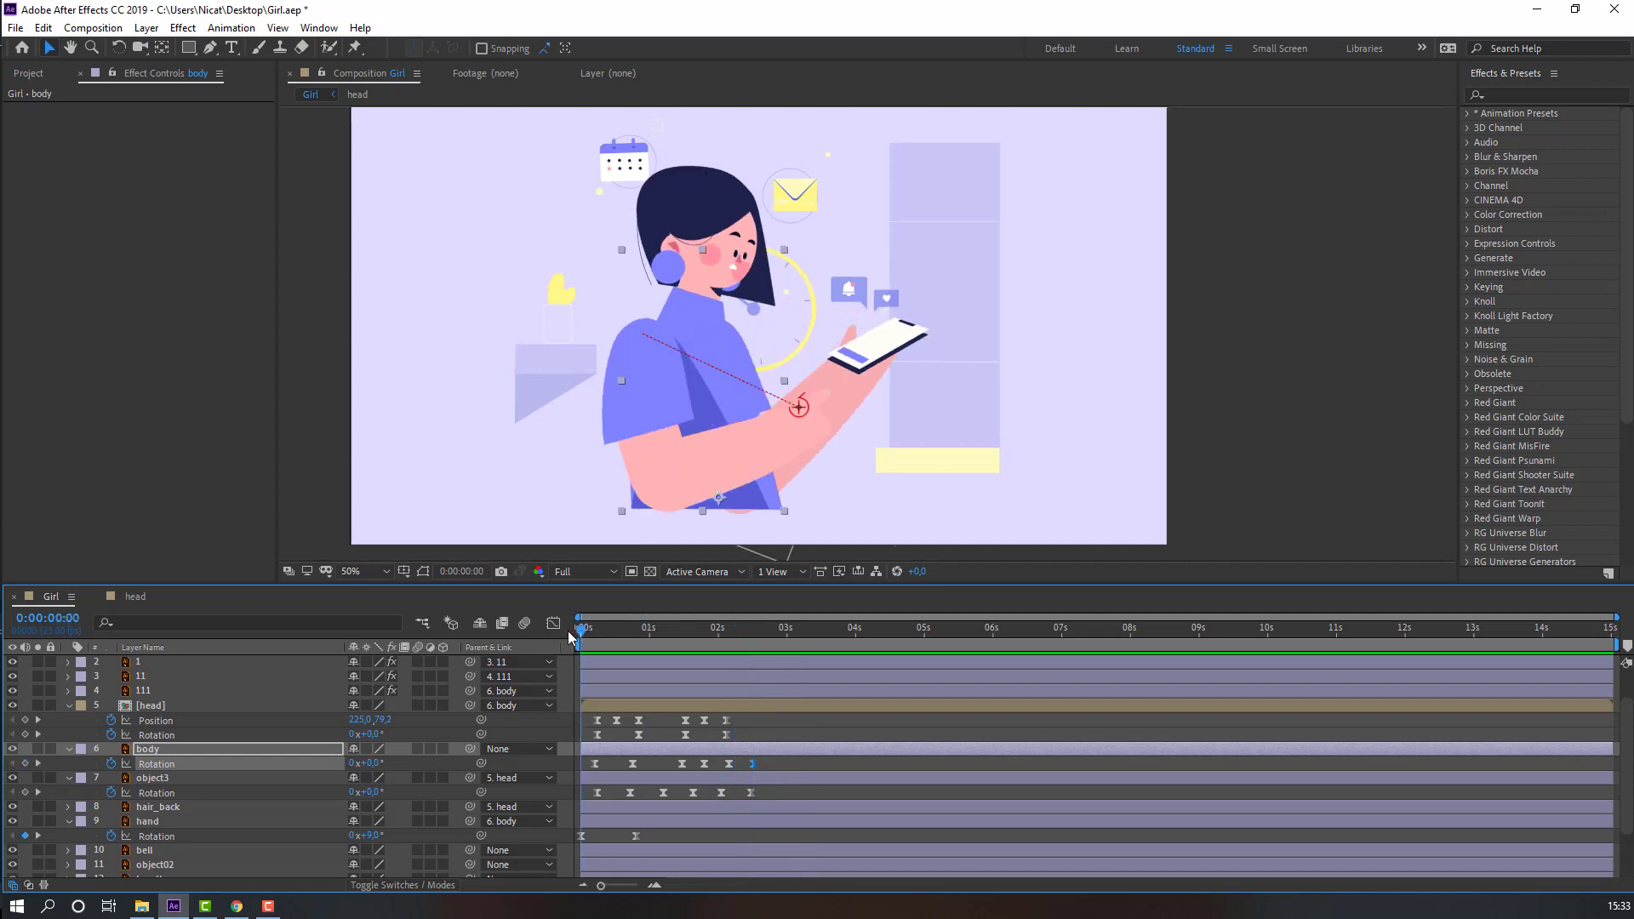
Drag object02's anchor point with the Pan Behind tool down to the bell bubble's tail tip
scroll(170, 792, "down", 3)
left_click(161, 798)
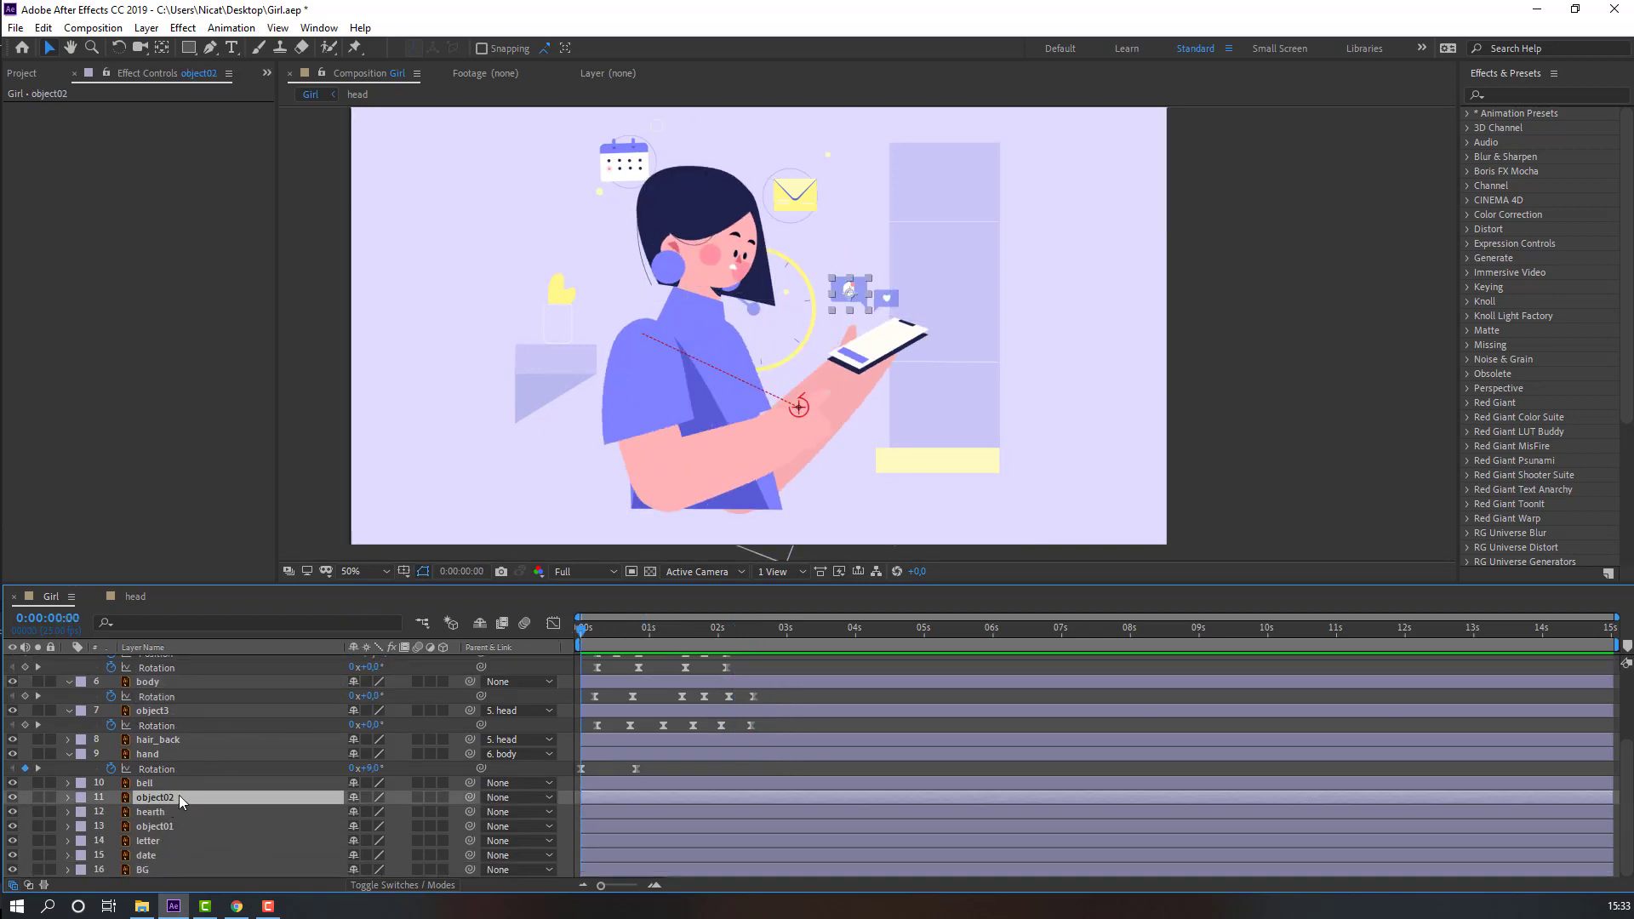
scroll(870, 338, "up", 4)
left_click_drag(975, 228, 826, 313)
key("v")
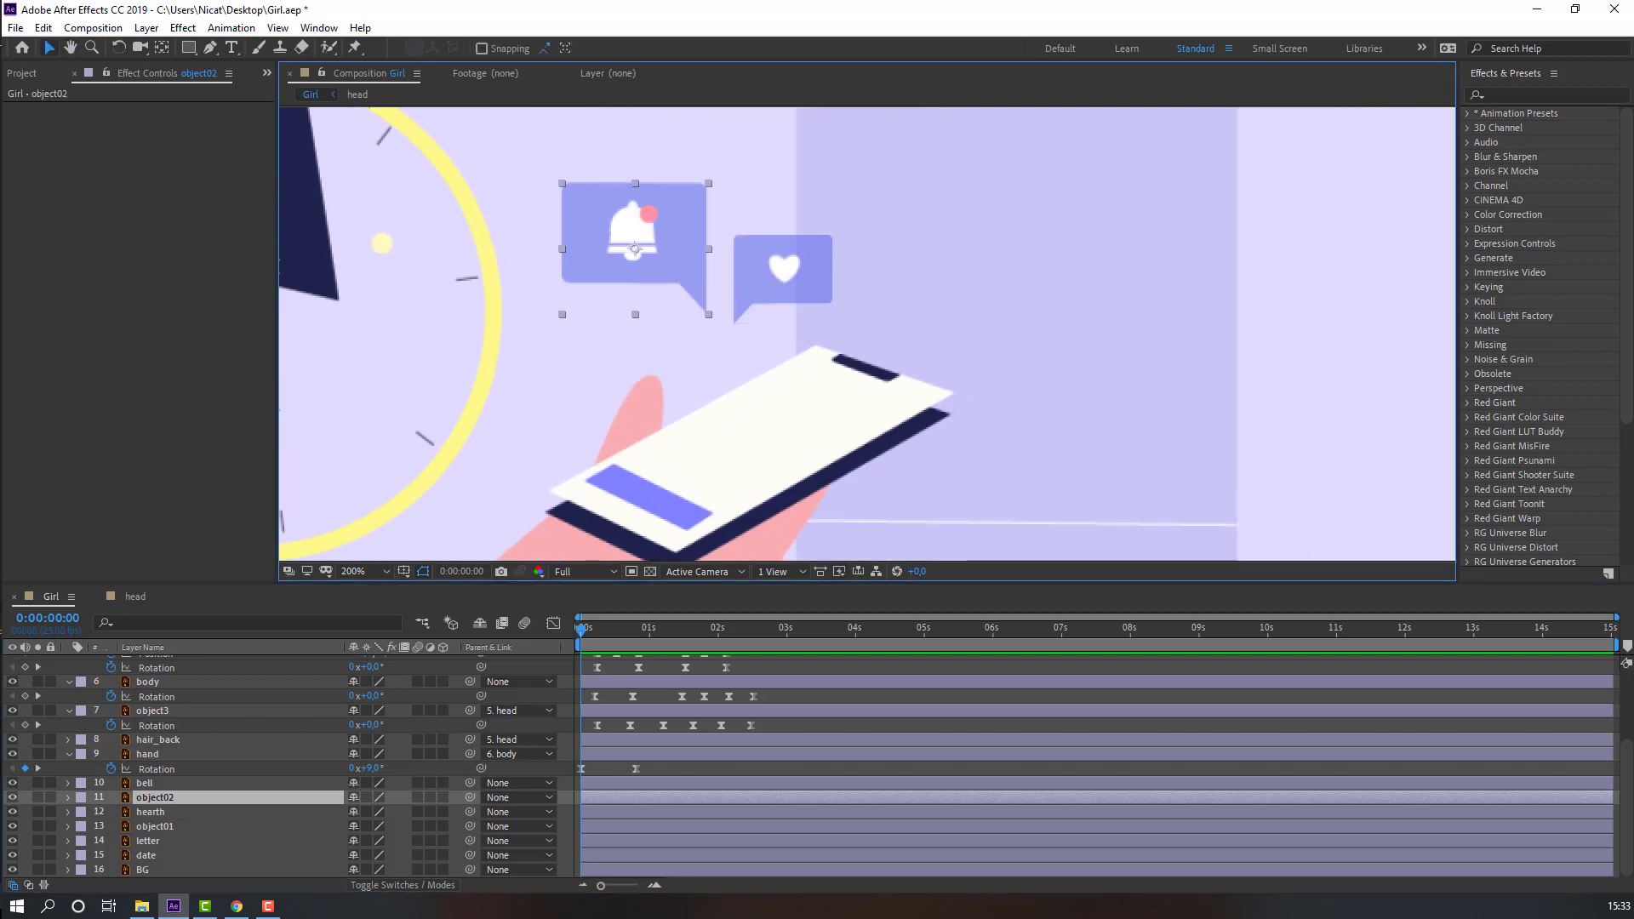
left_click(14, 797)
left_click(14, 798)
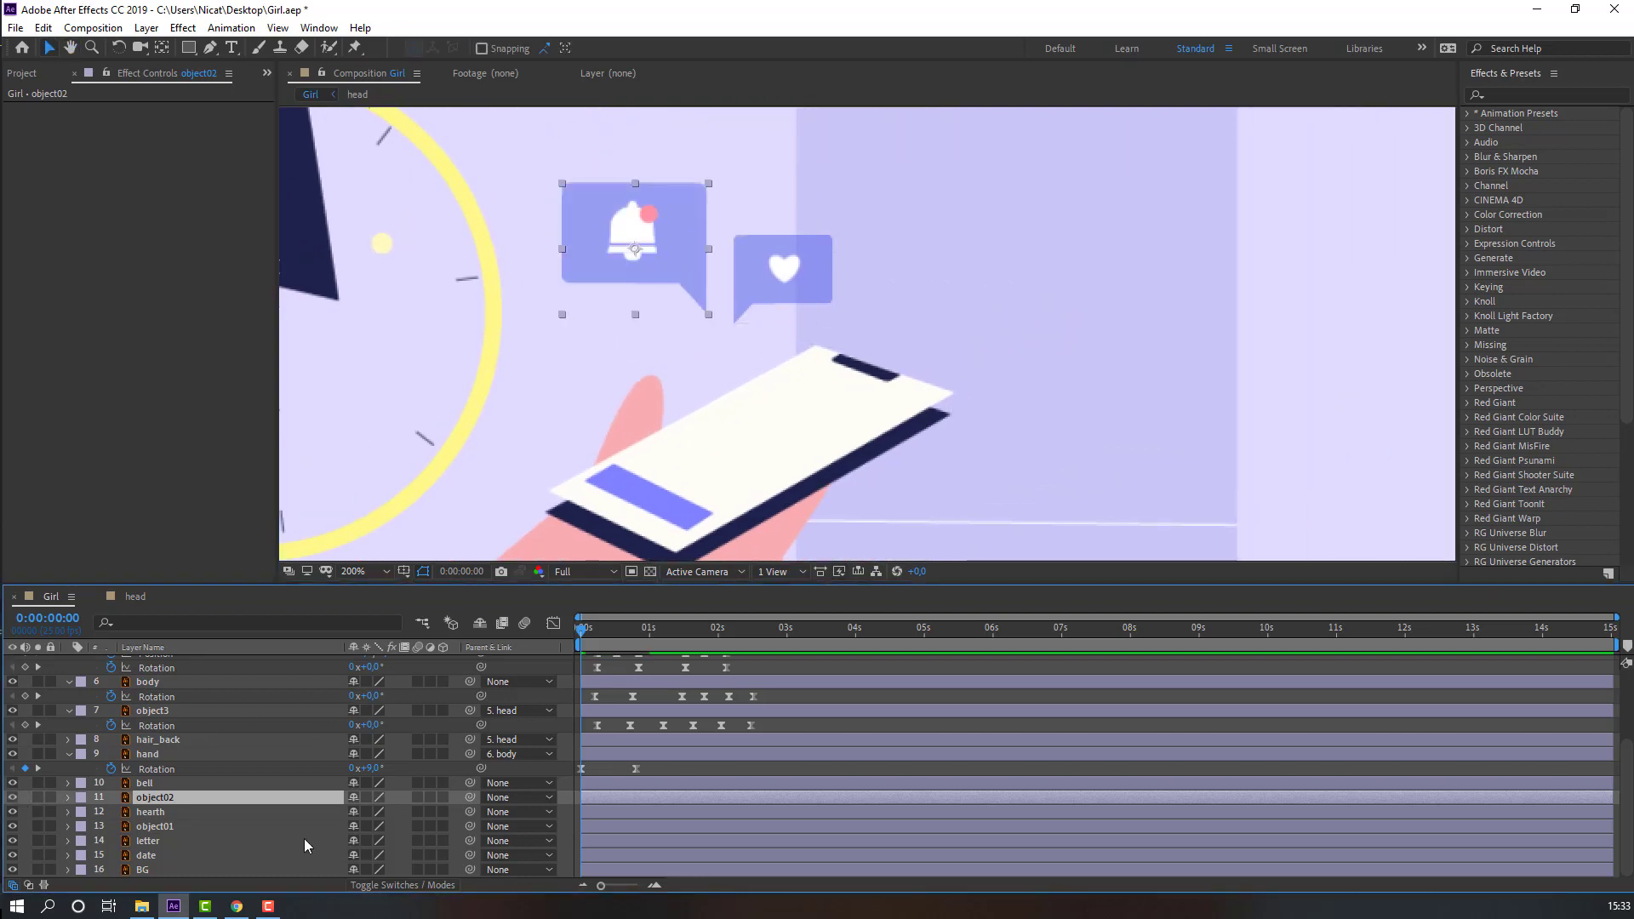
key("y")
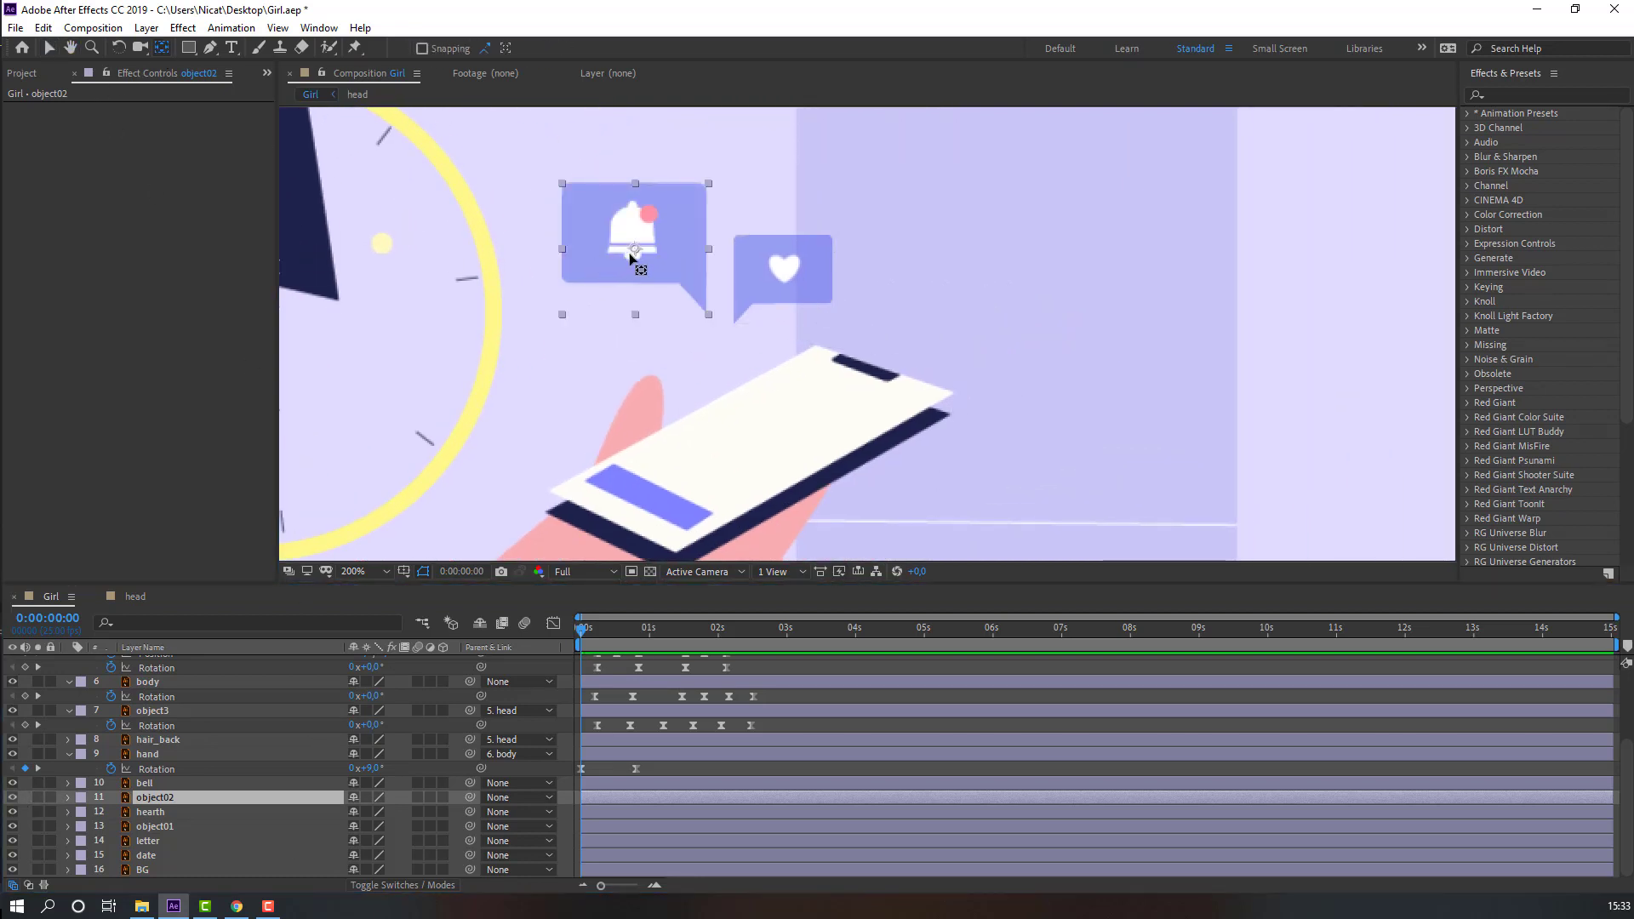
left_click_drag(631, 255, 708, 313)
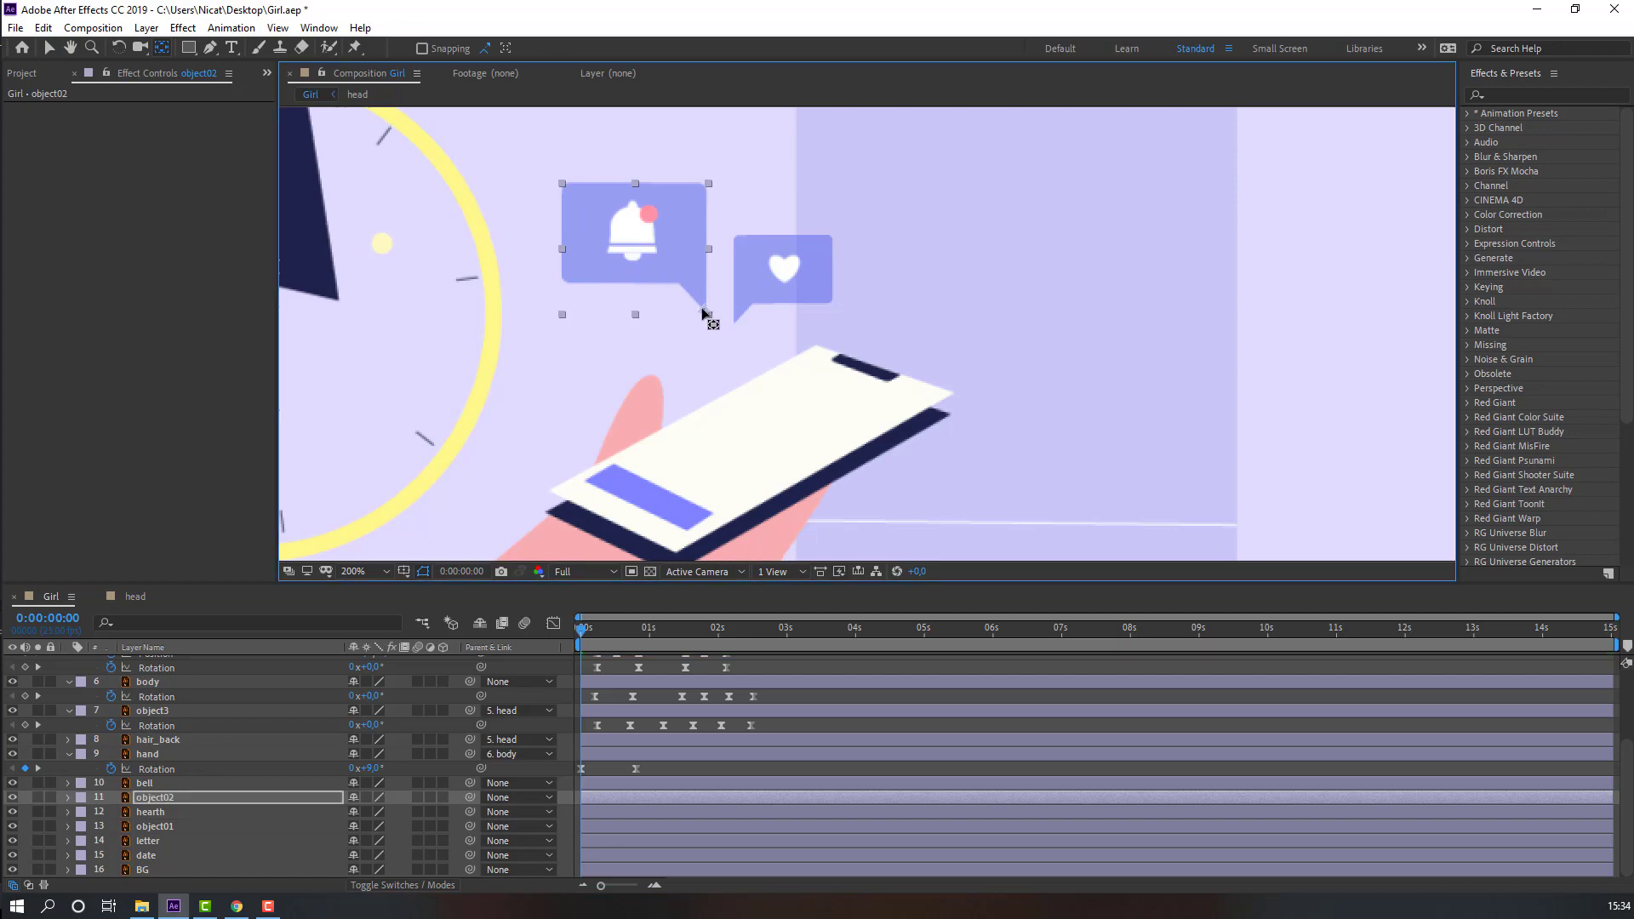
left_click(48, 49)
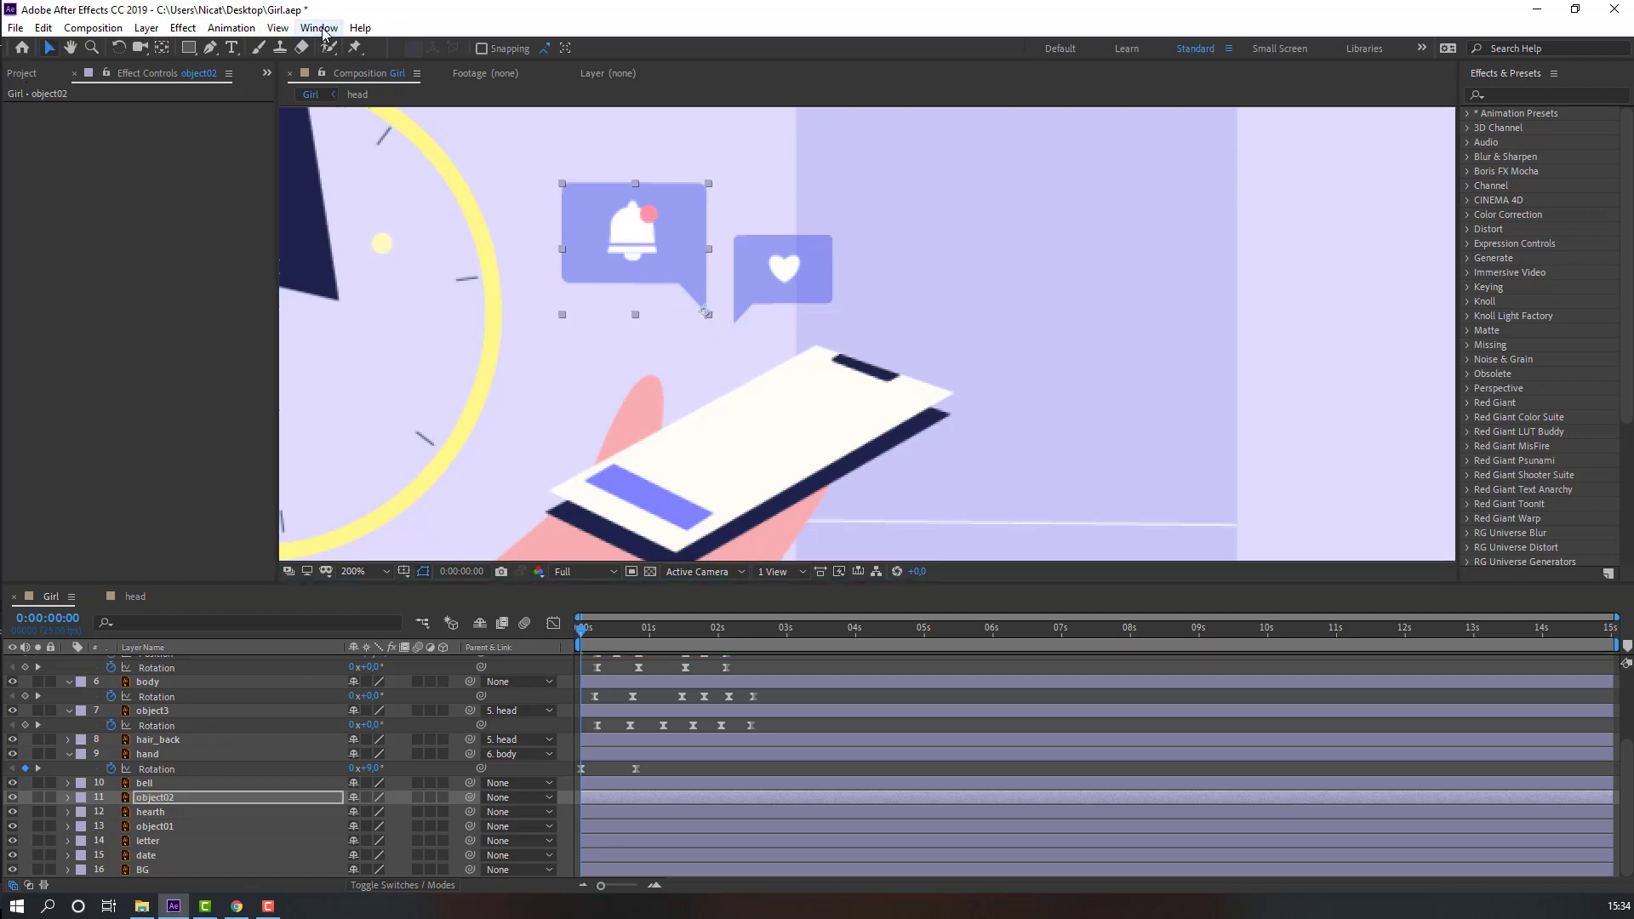
Open Animation Composer and expand Transition Presets > 2D Layer Transformations > Scale > From Anchor Point Proportionately
left_click(319, 28)
left_click(374, 158)
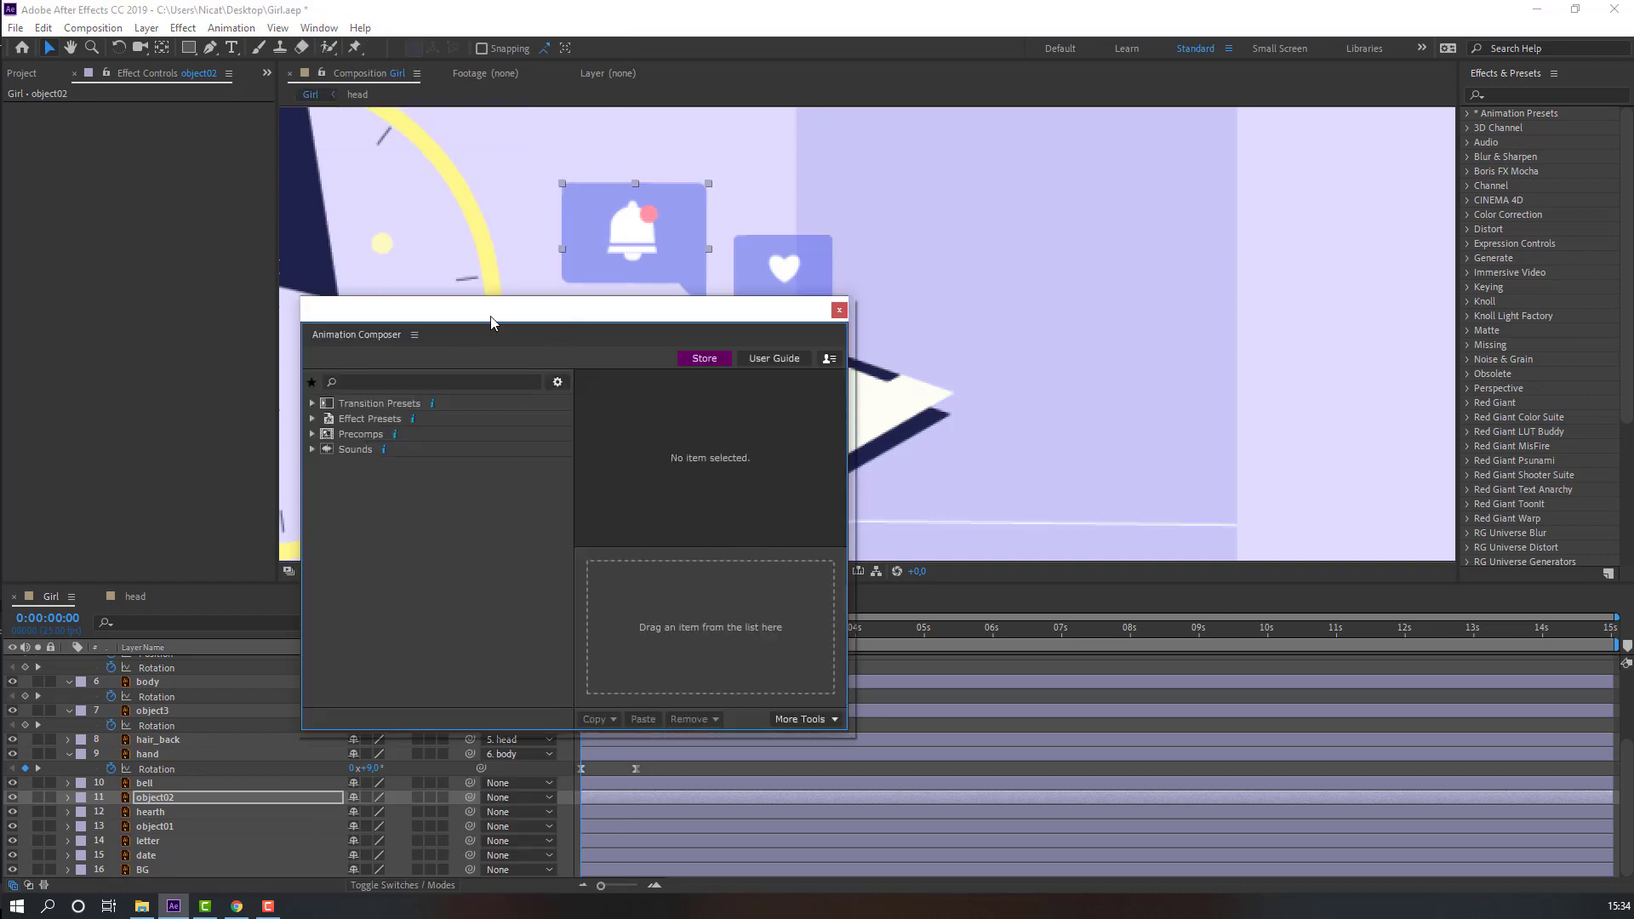
left_click_drag(494, 320, 836, 369)
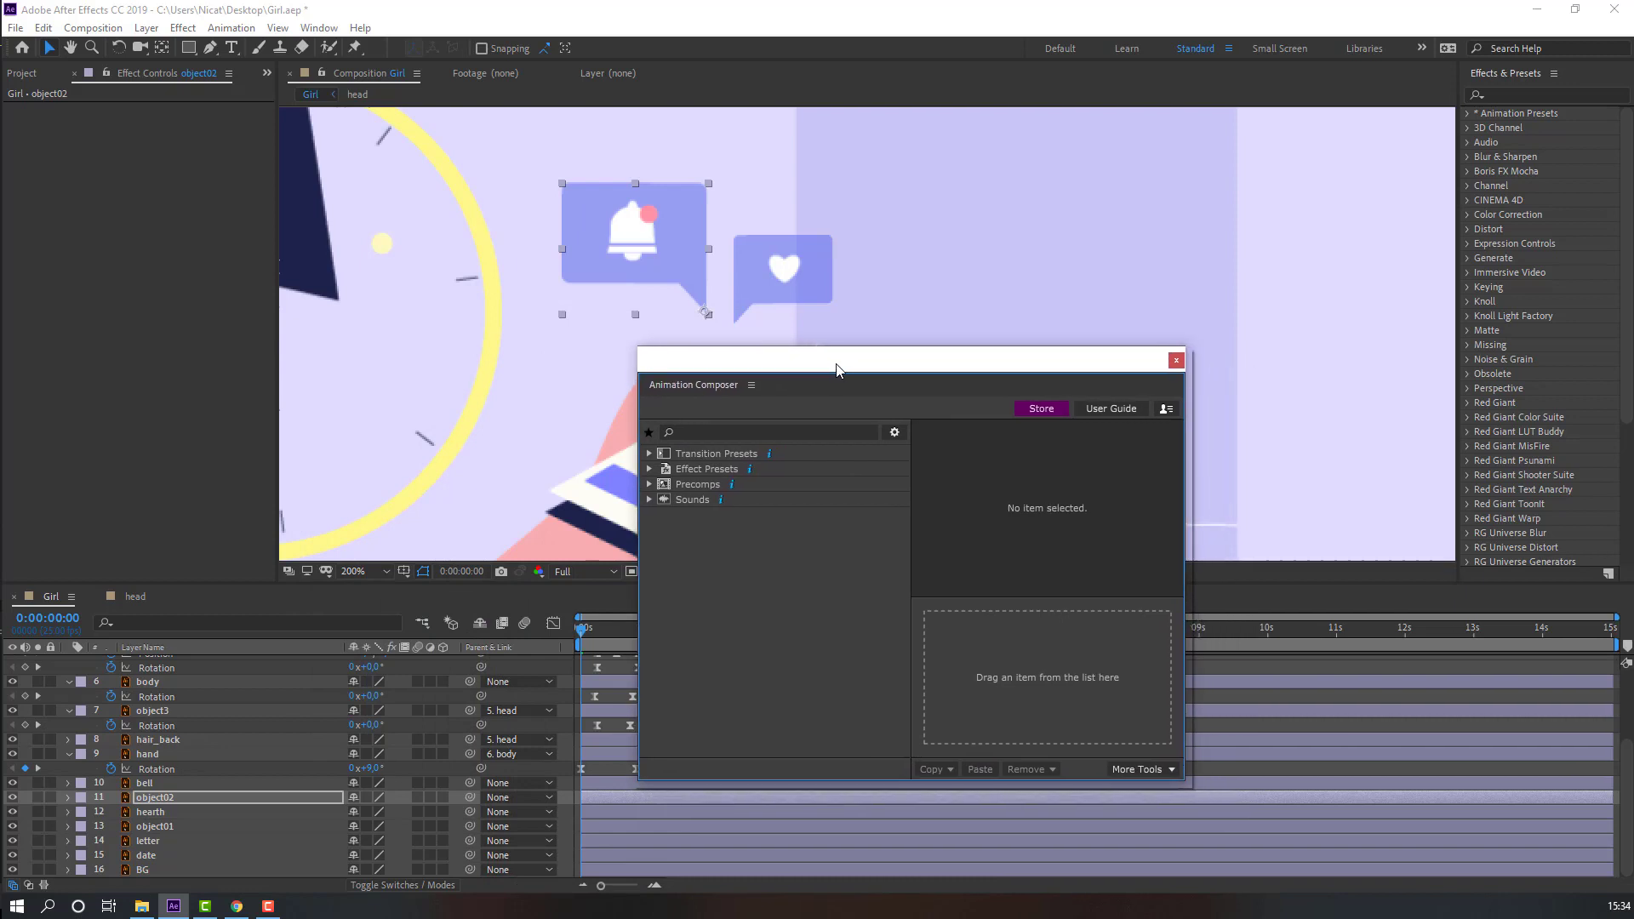
left_click(649, 454)
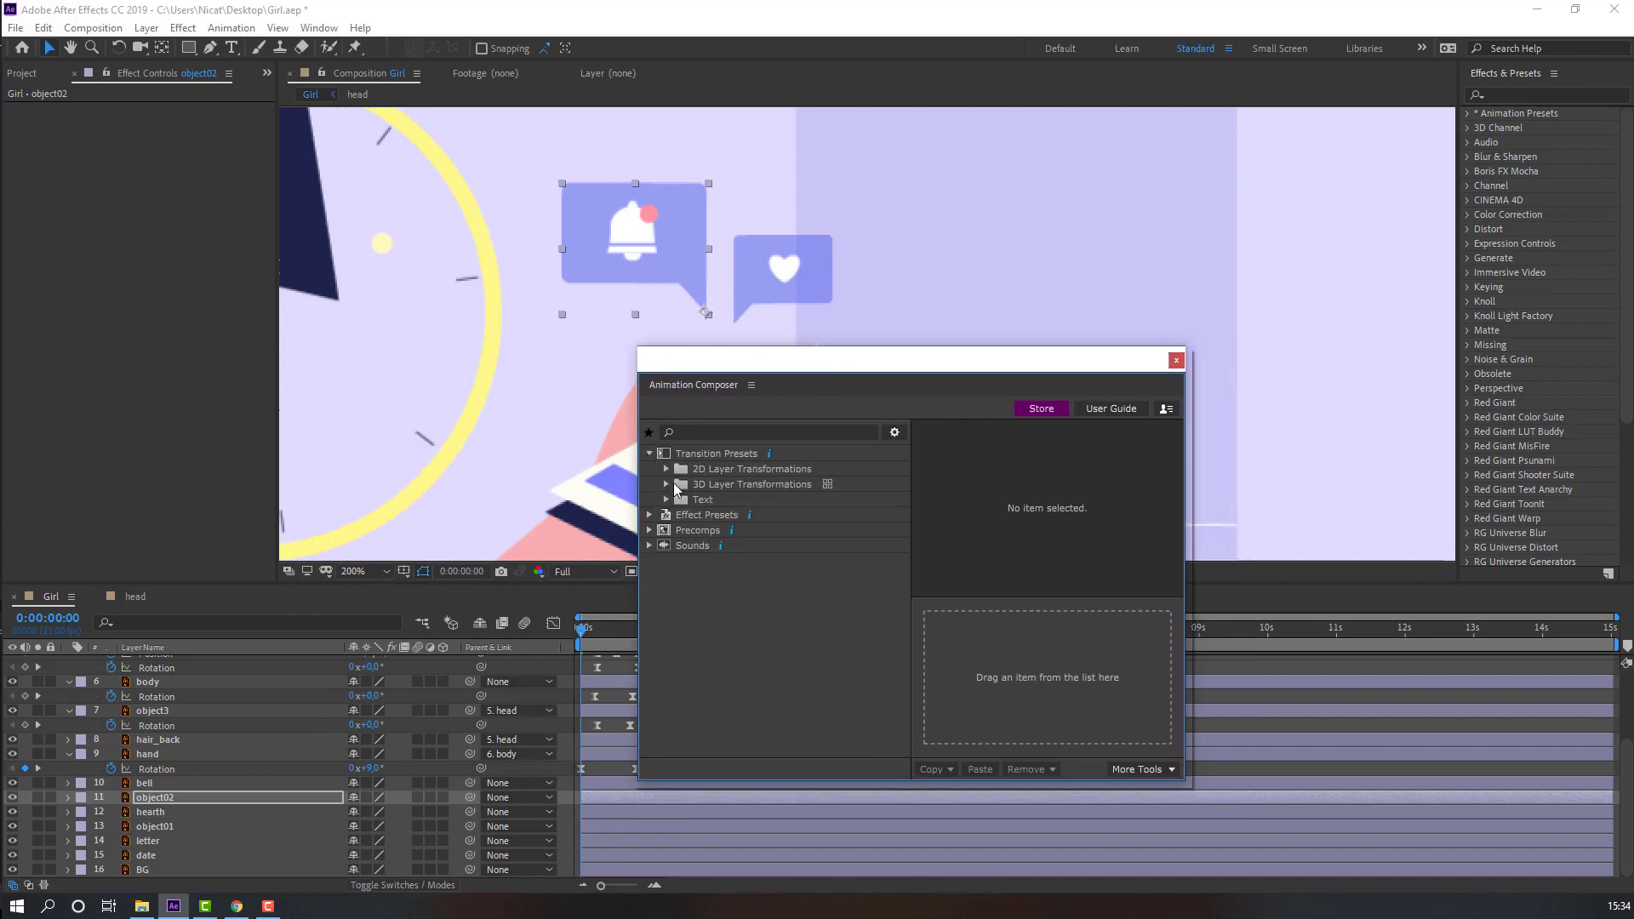
left_click(666, 469)
left_click(683, 561)
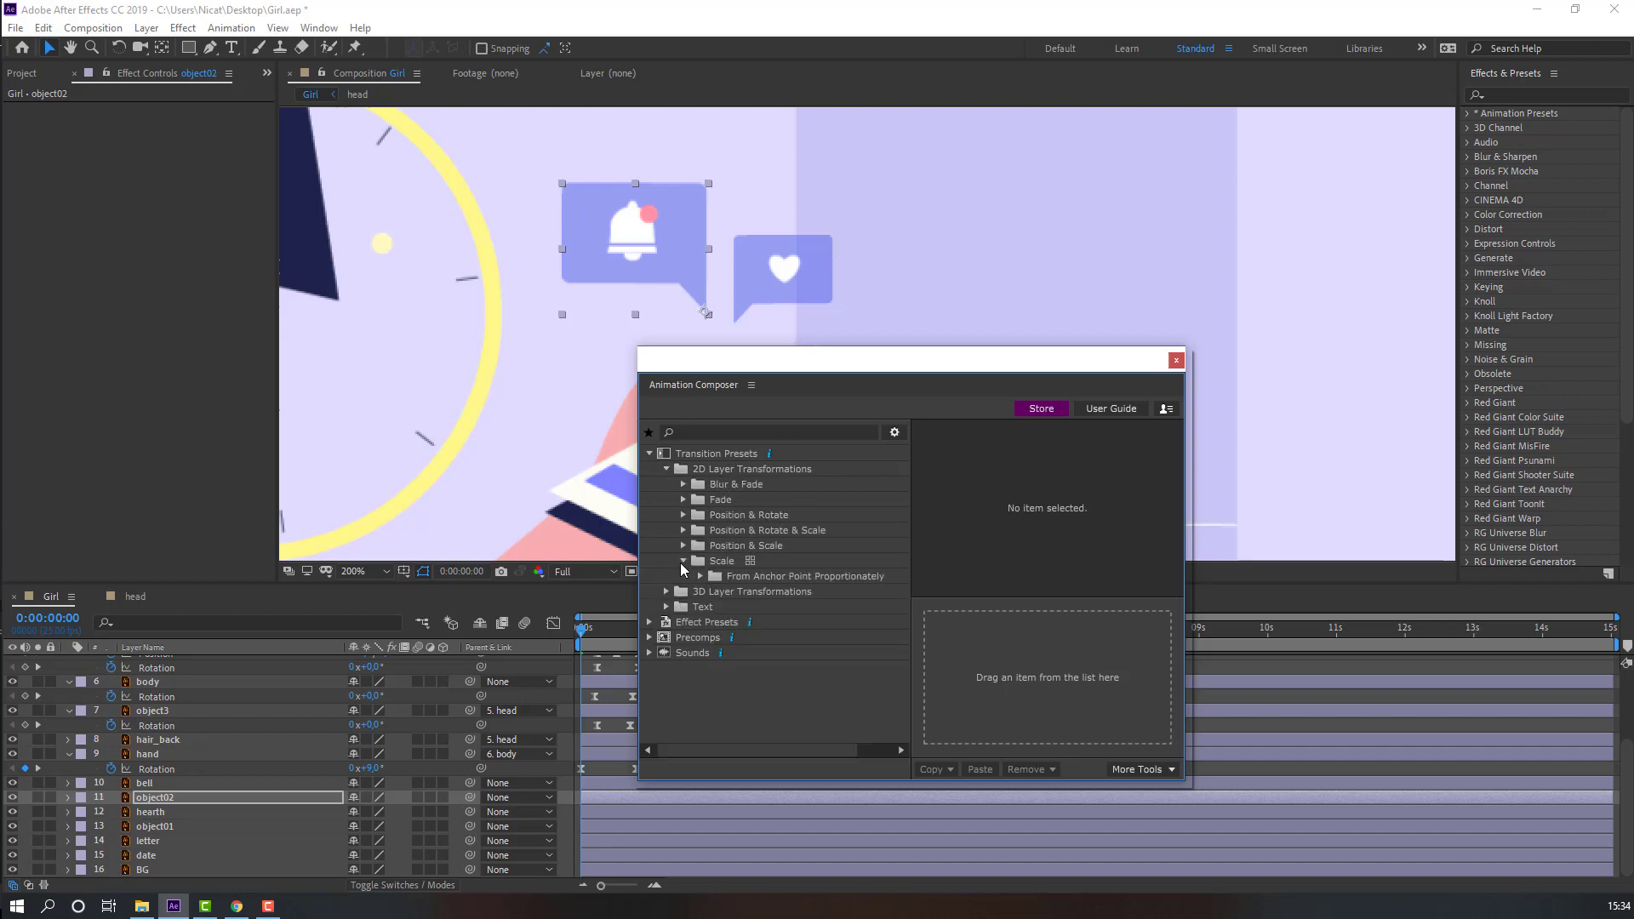
left_click(701, 577)
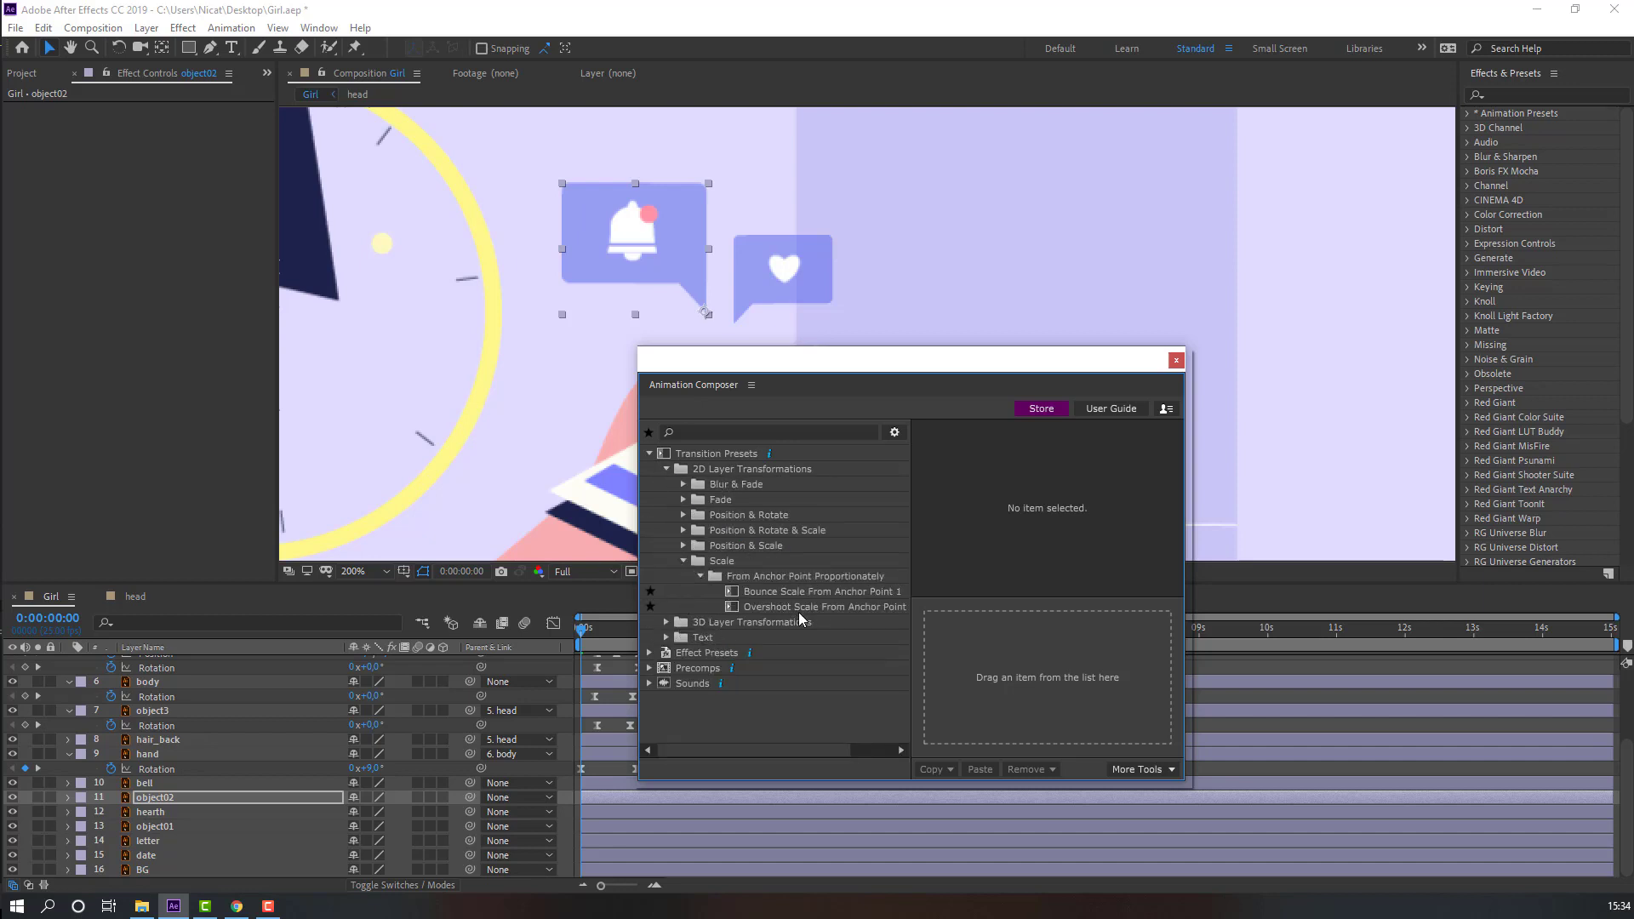
Apply Overshoot Scale to object02, delay its pop-in slightly, and preview
double_click(766, 610)
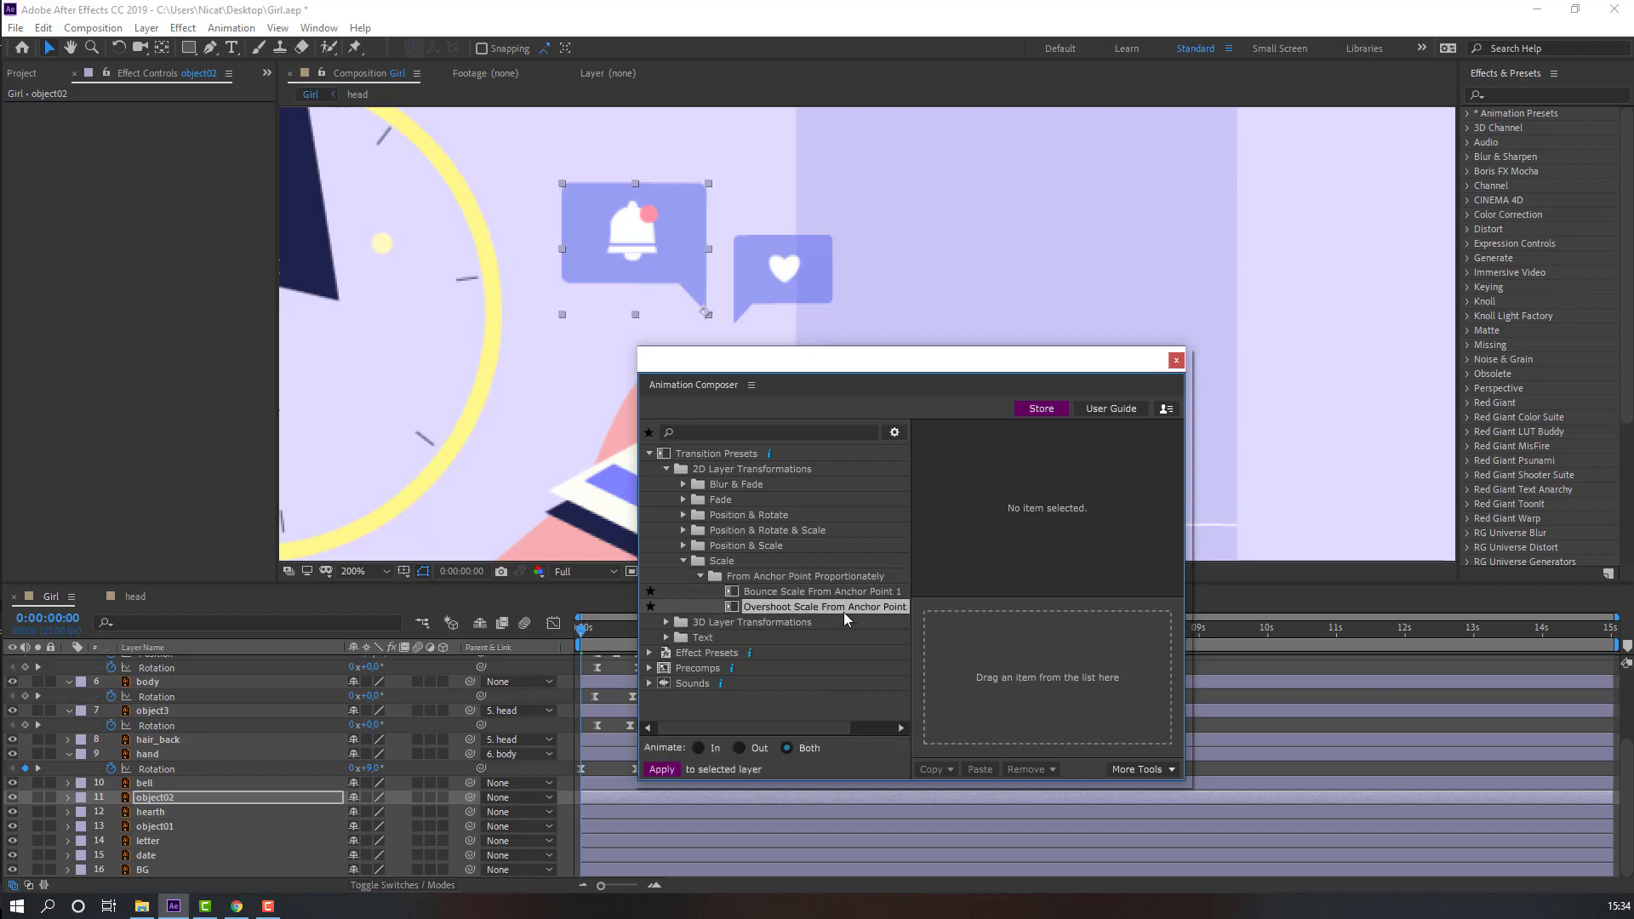
left_click_drag(792, 370, 1020, 410)
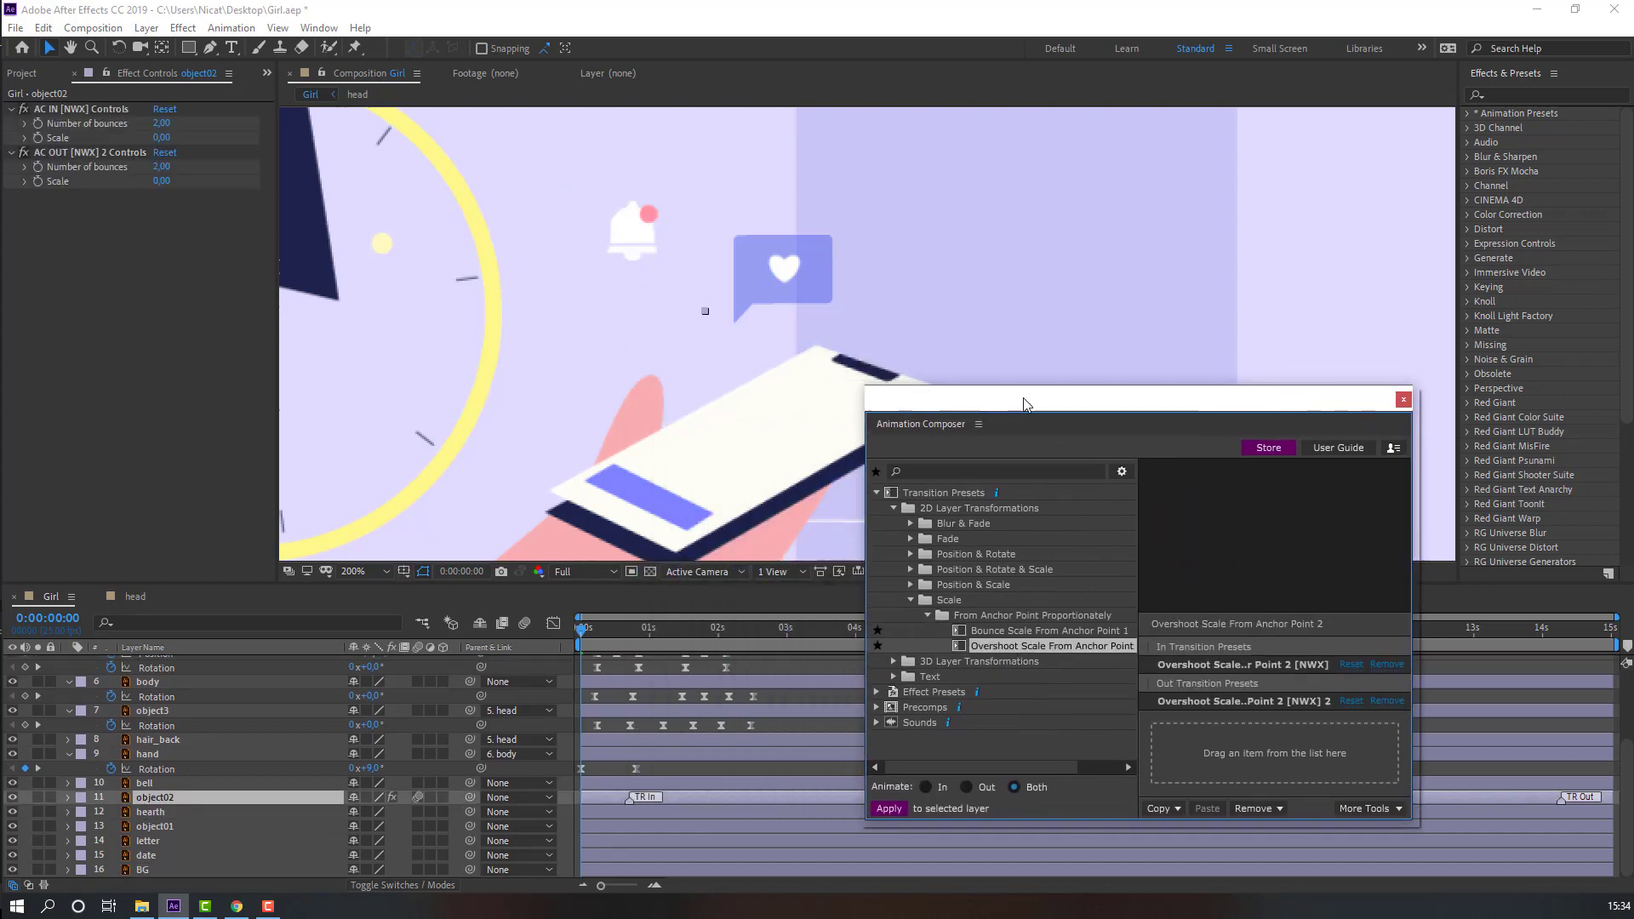
left_click_drag(630, 800, 659, 801)
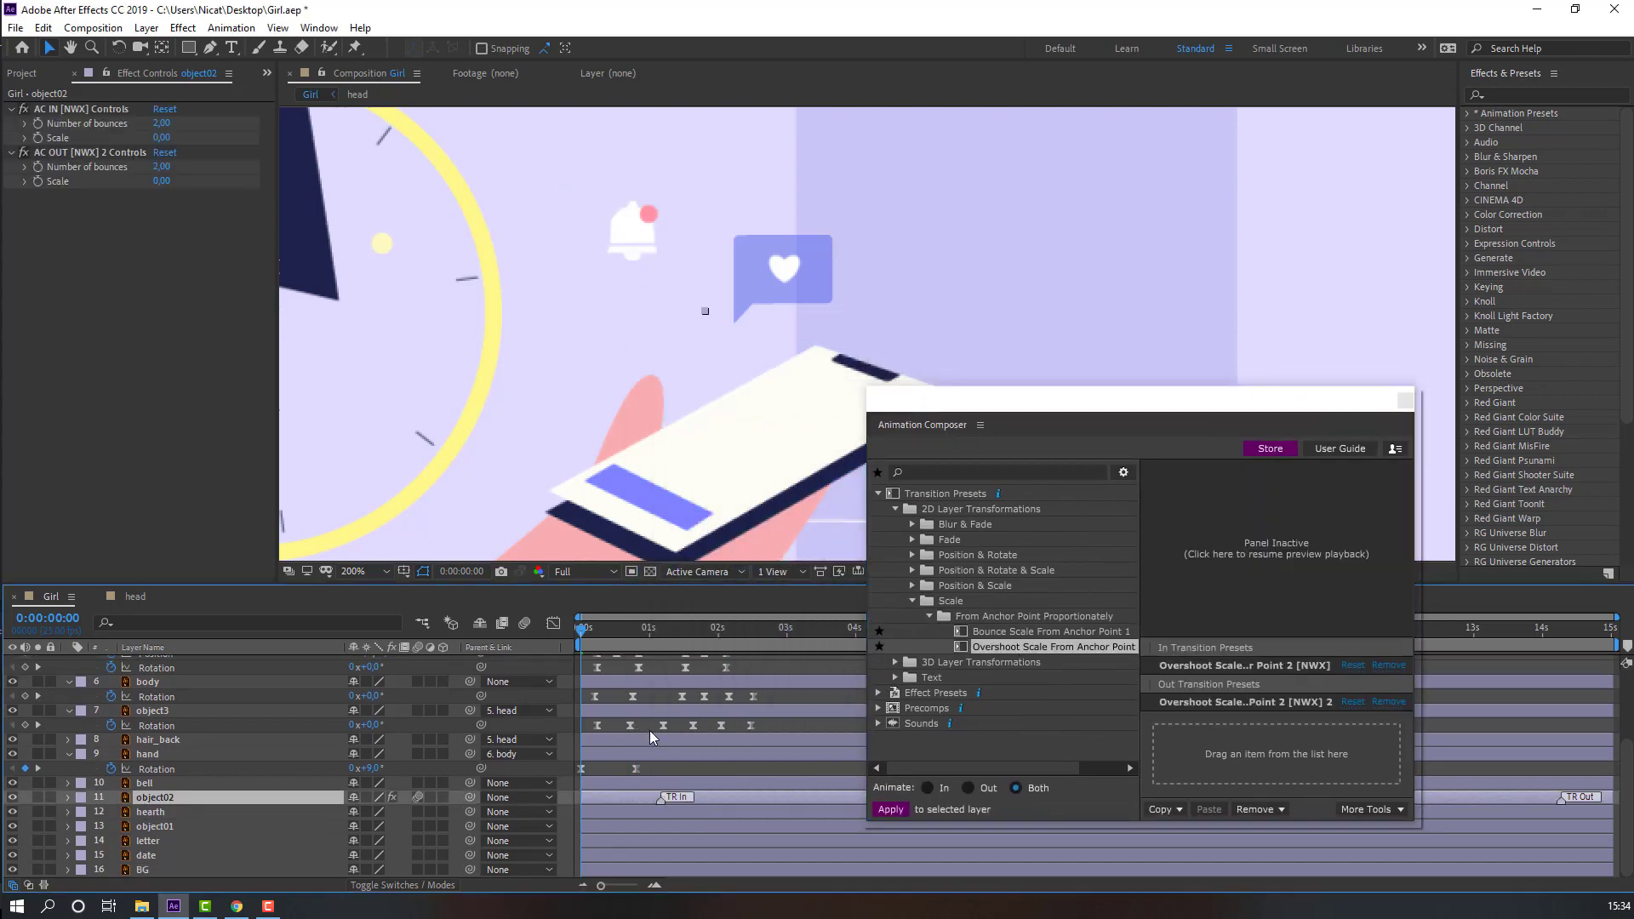
key("space")
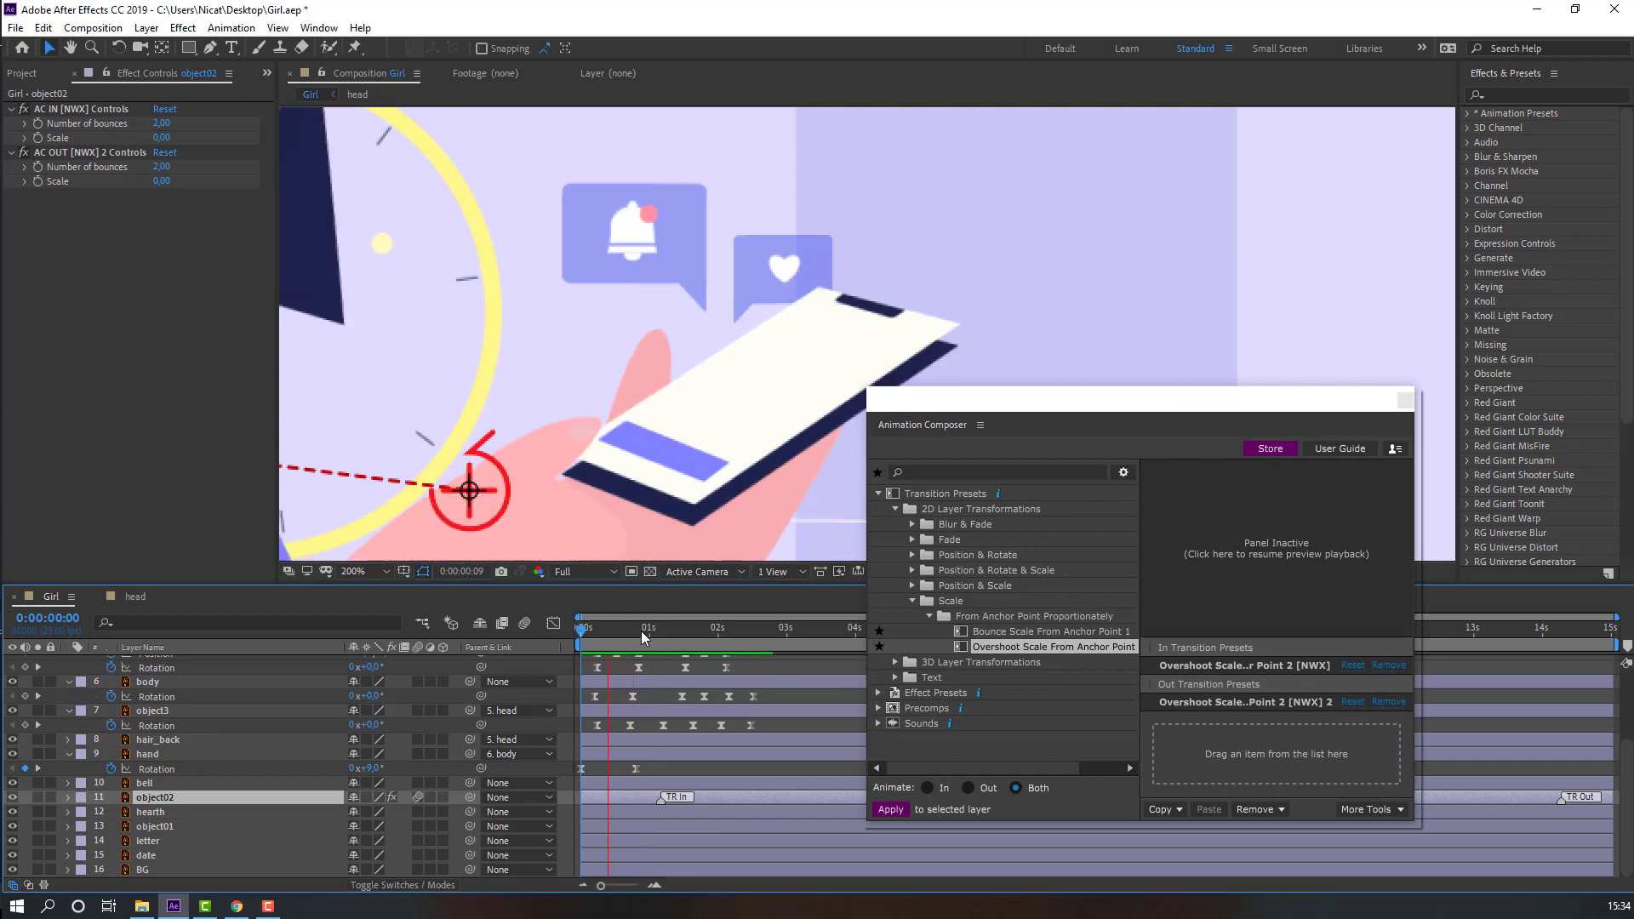
Move the bell's anchor point to its top, apply Overshoot Scale to it, and preview the staggered pop-ins
left_click(622, 260)
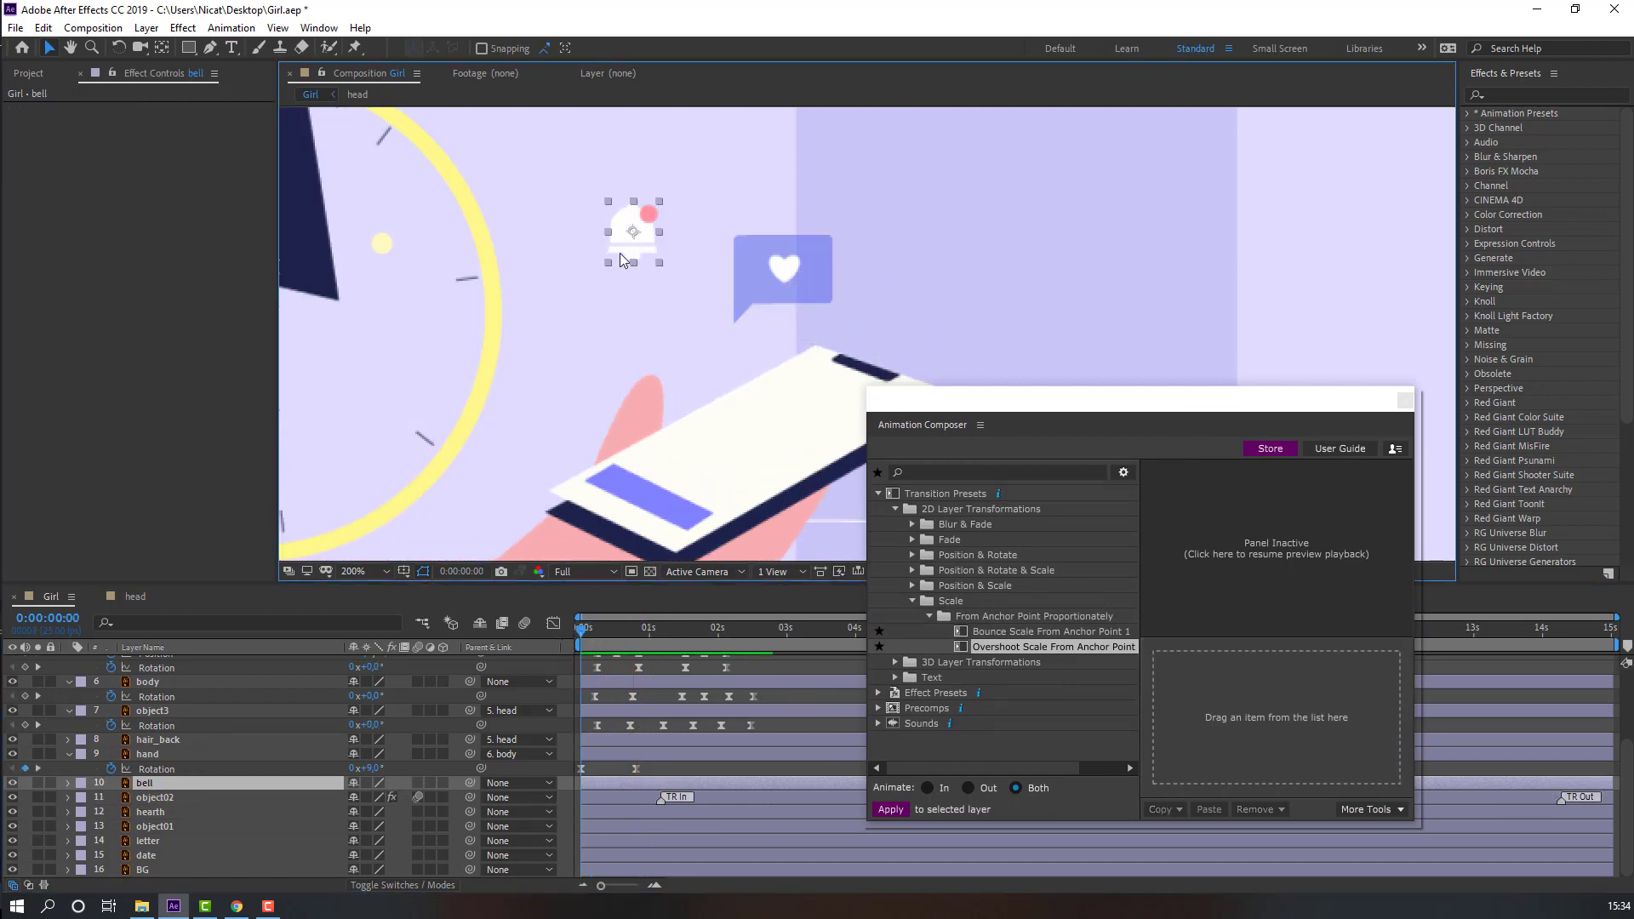
left_click(162, 48)
mouse_move(633, 232)
left_mouse_down()
mouse_move(635, 217)
mouse_move(586, 245)
mouse_move(641, 233)
left_mouse_up()
left_click(48, 47)
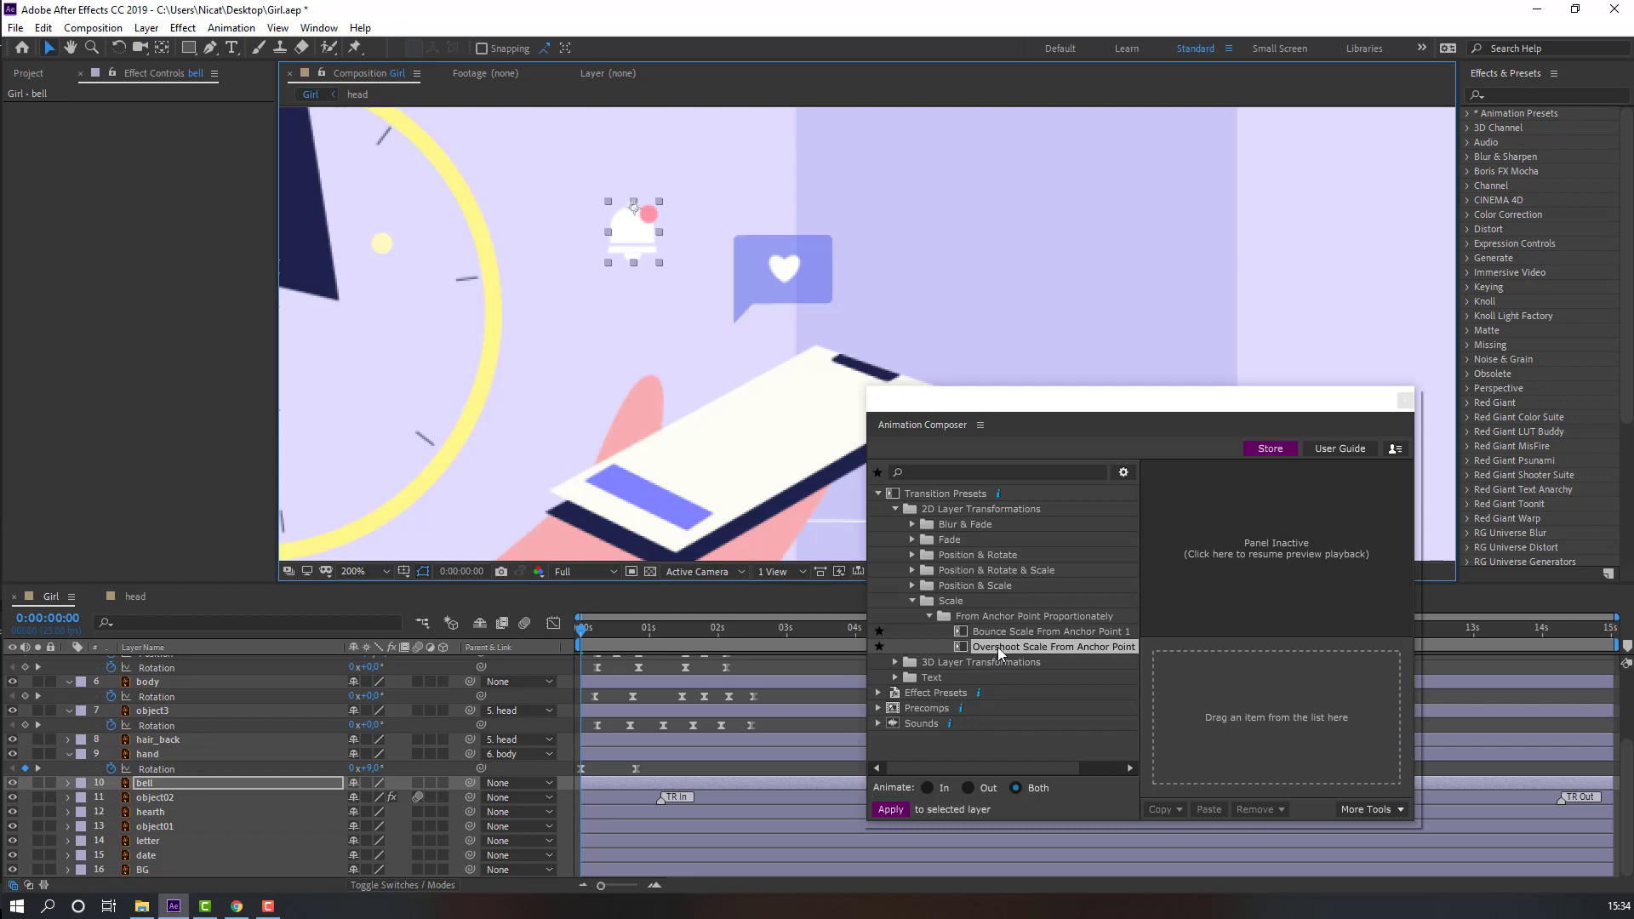
left_click(1000, 651)
double_click(1000, 651)
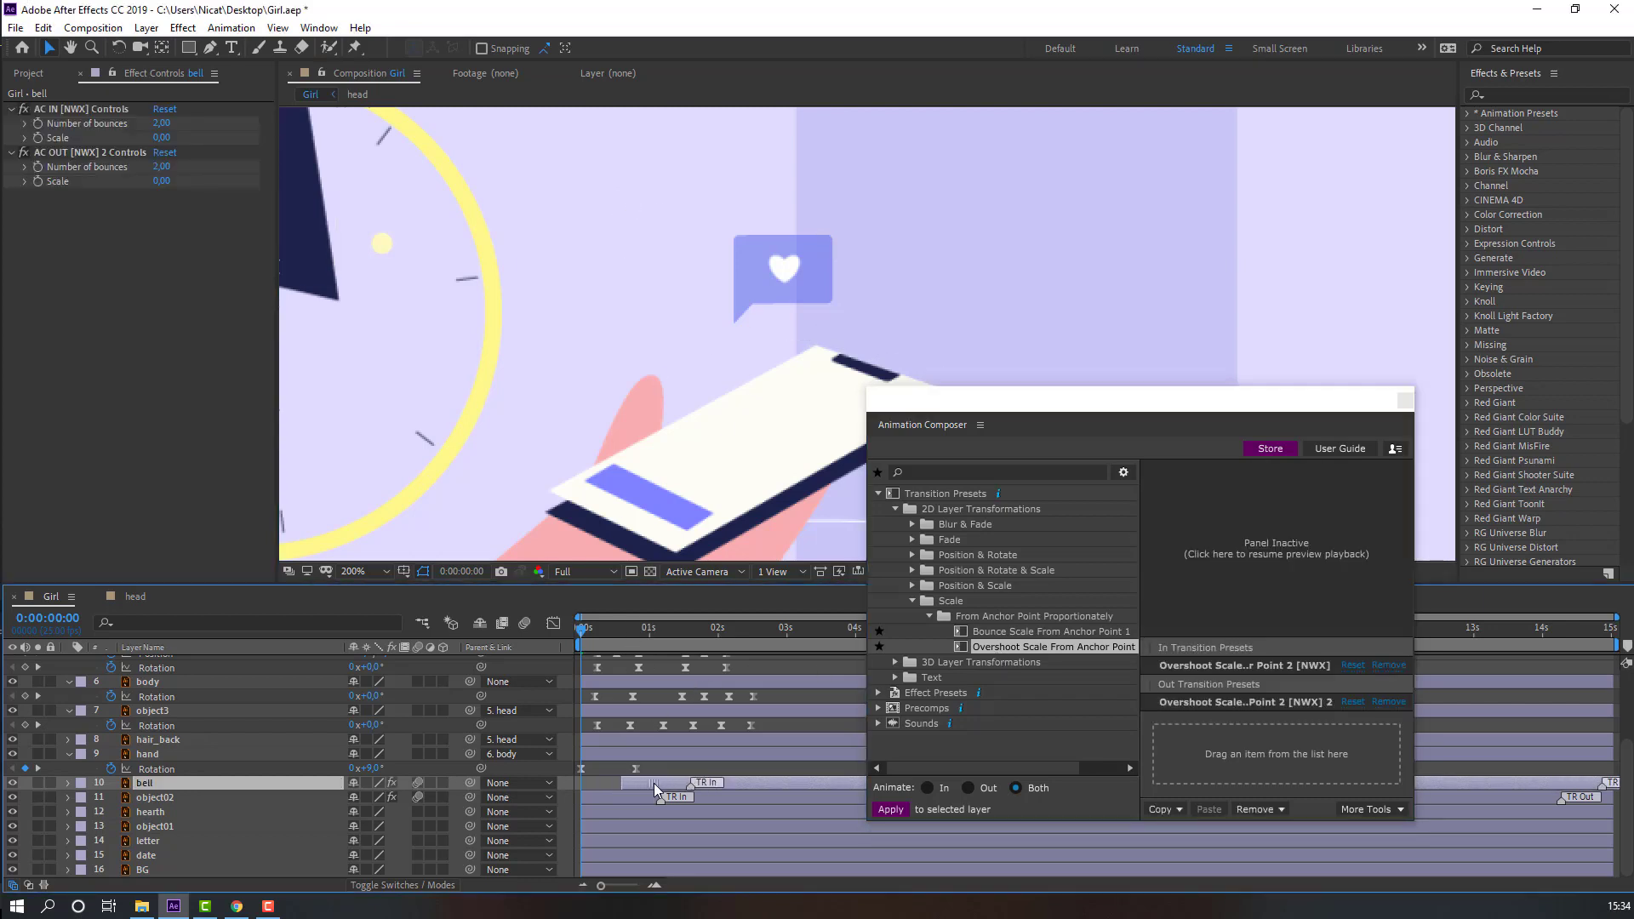
key("space")
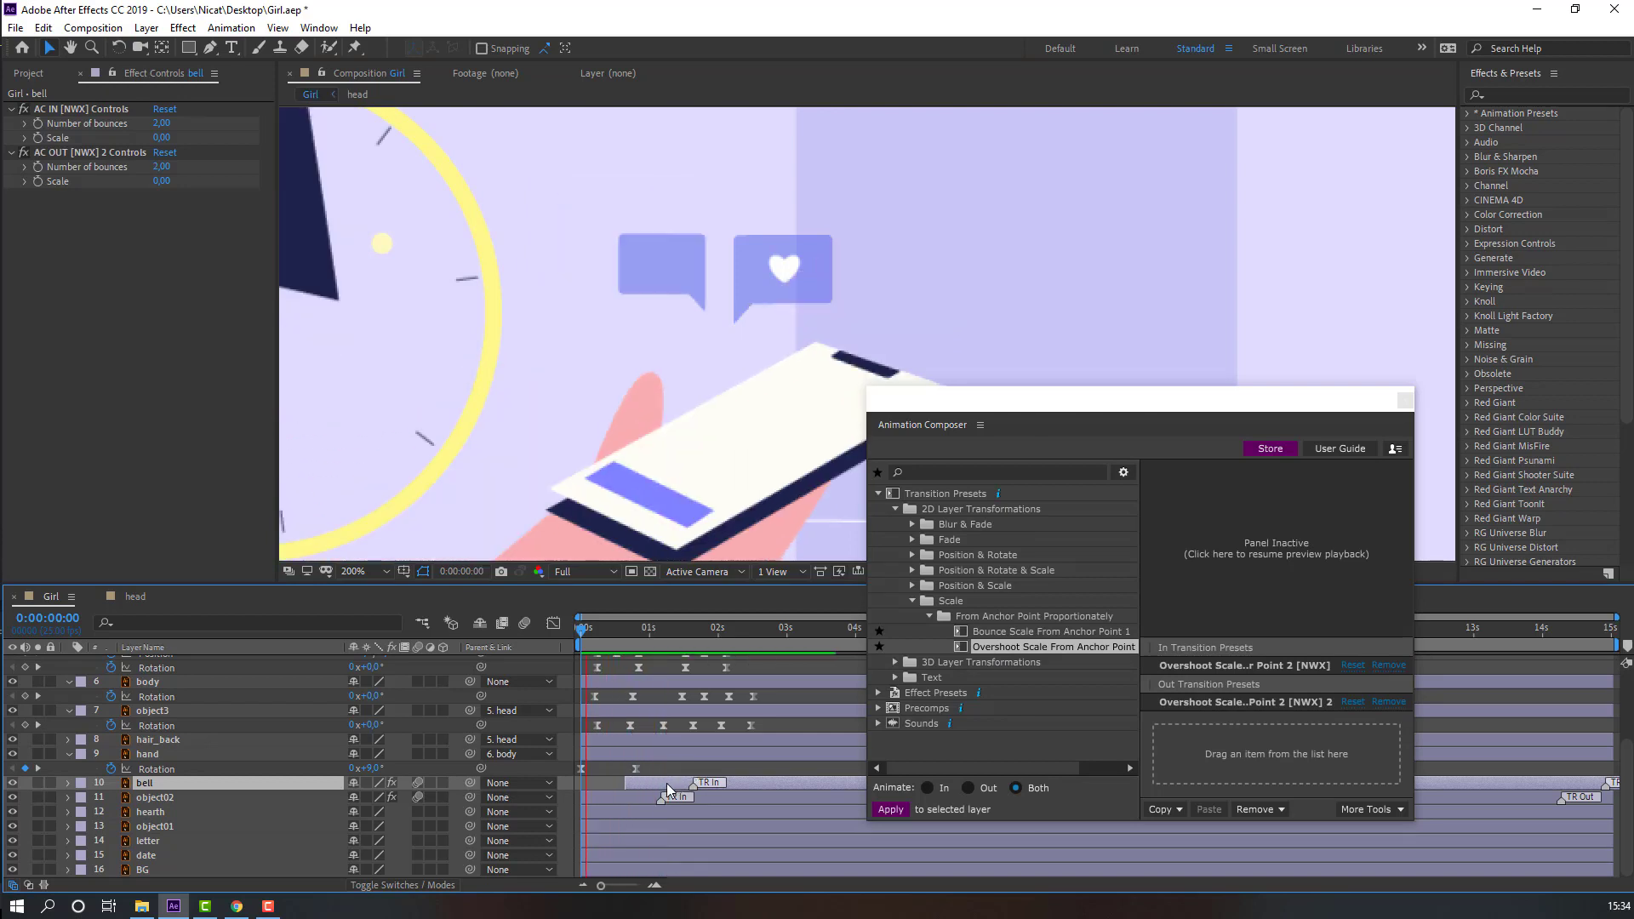
key("space")
key("space")
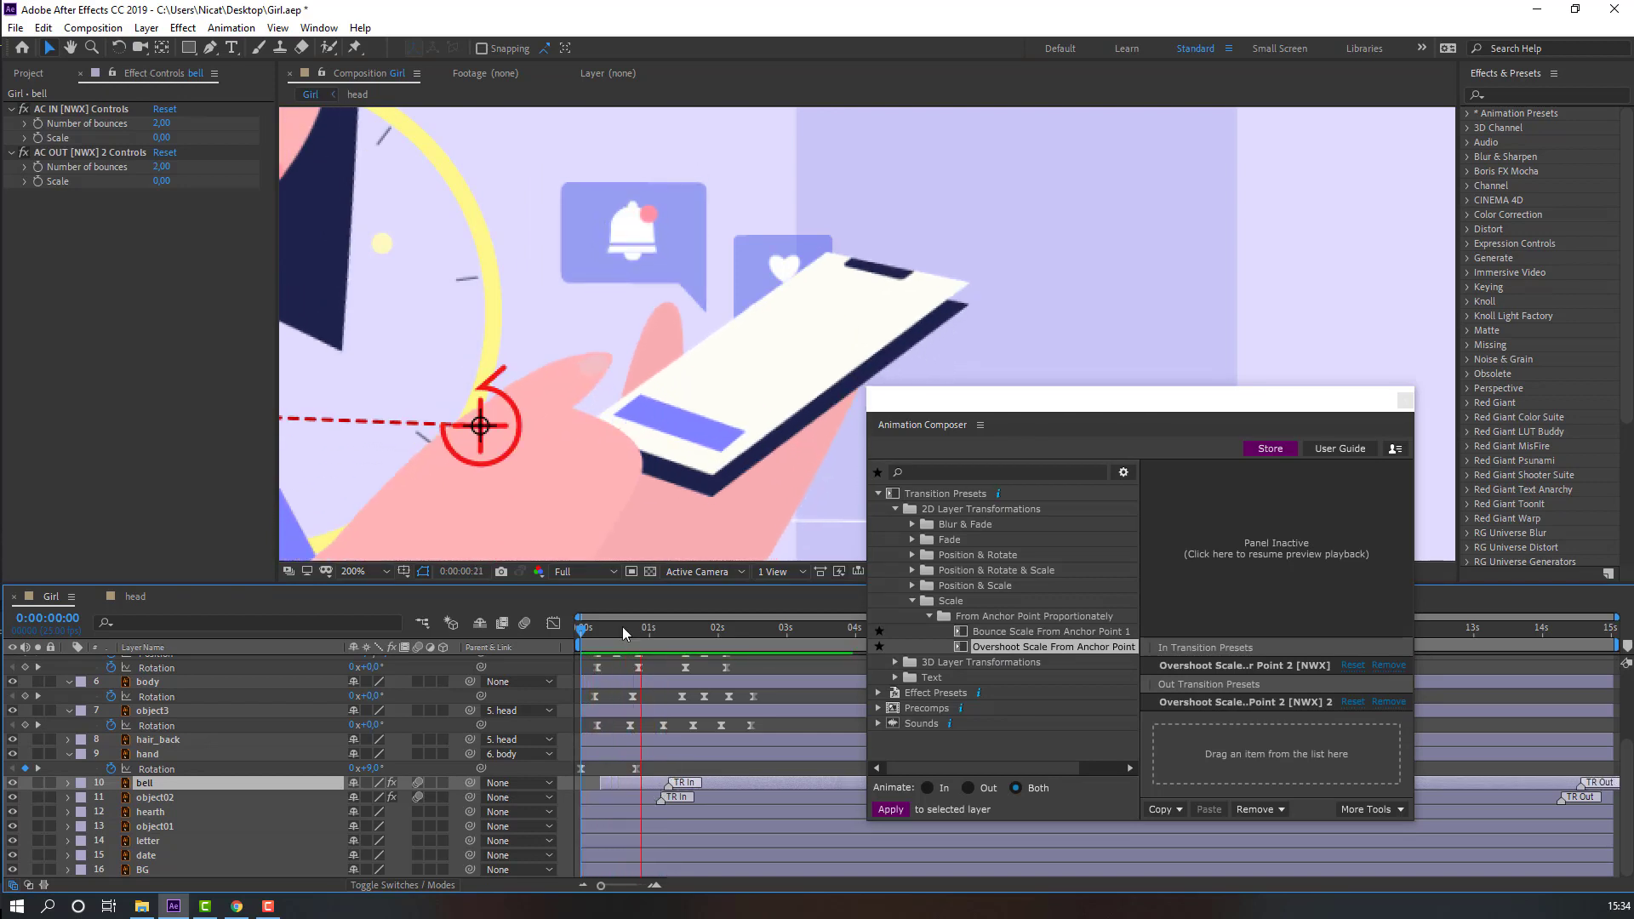
key("space")
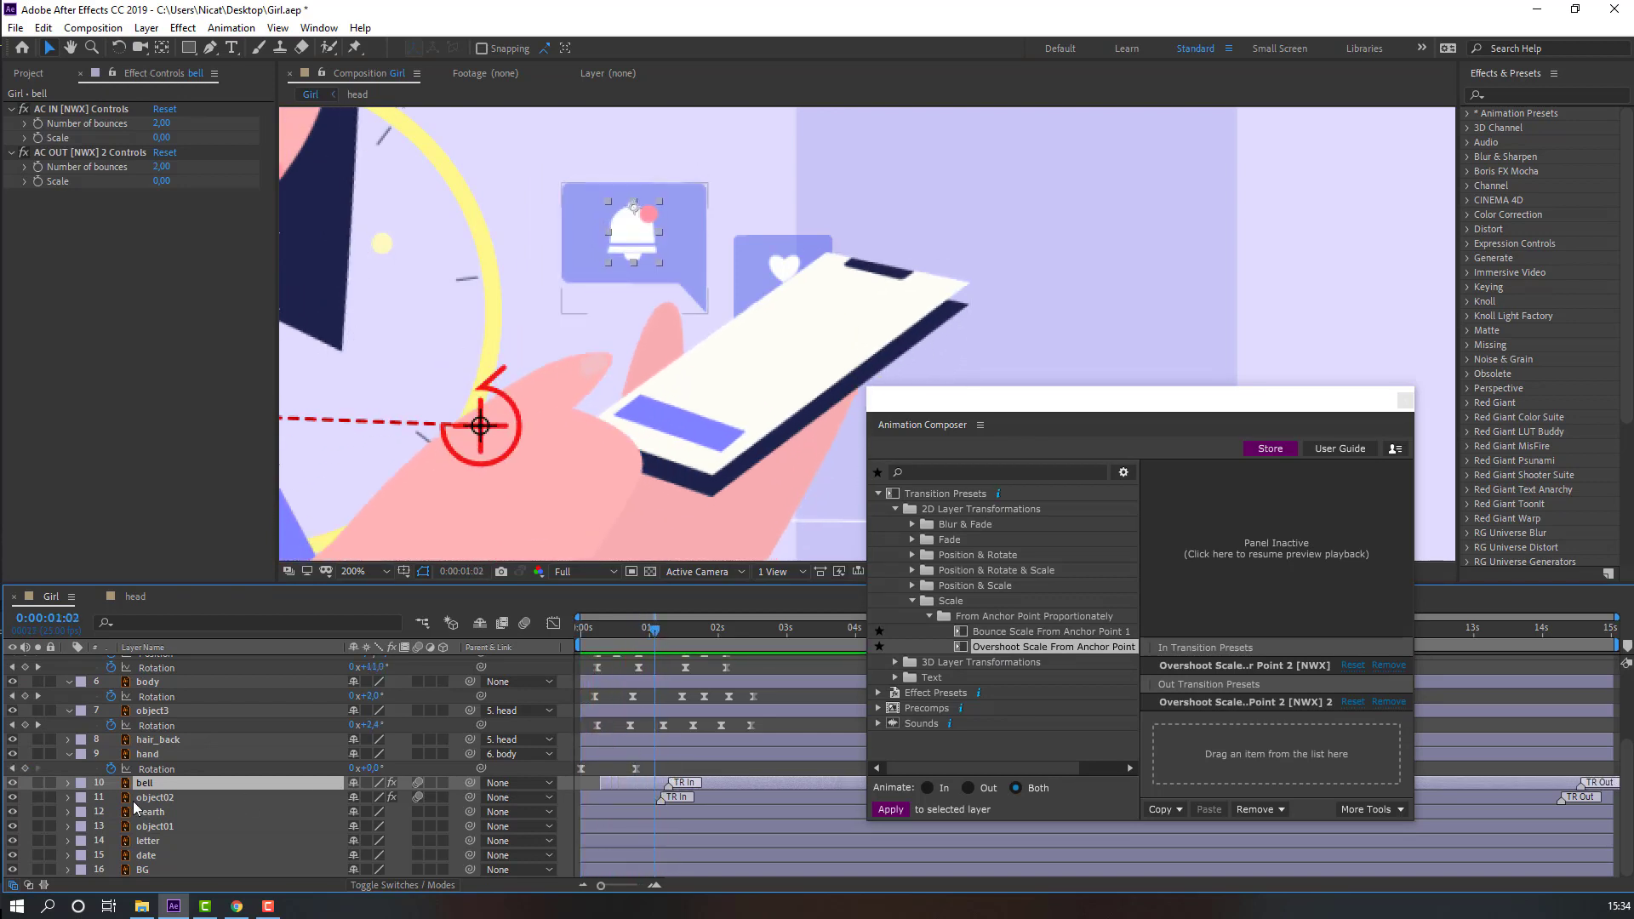
Parent the bell and object02 layers to the hand
left_click(153, 800, "ctrl")
scroll(175, 816, "up", 1)
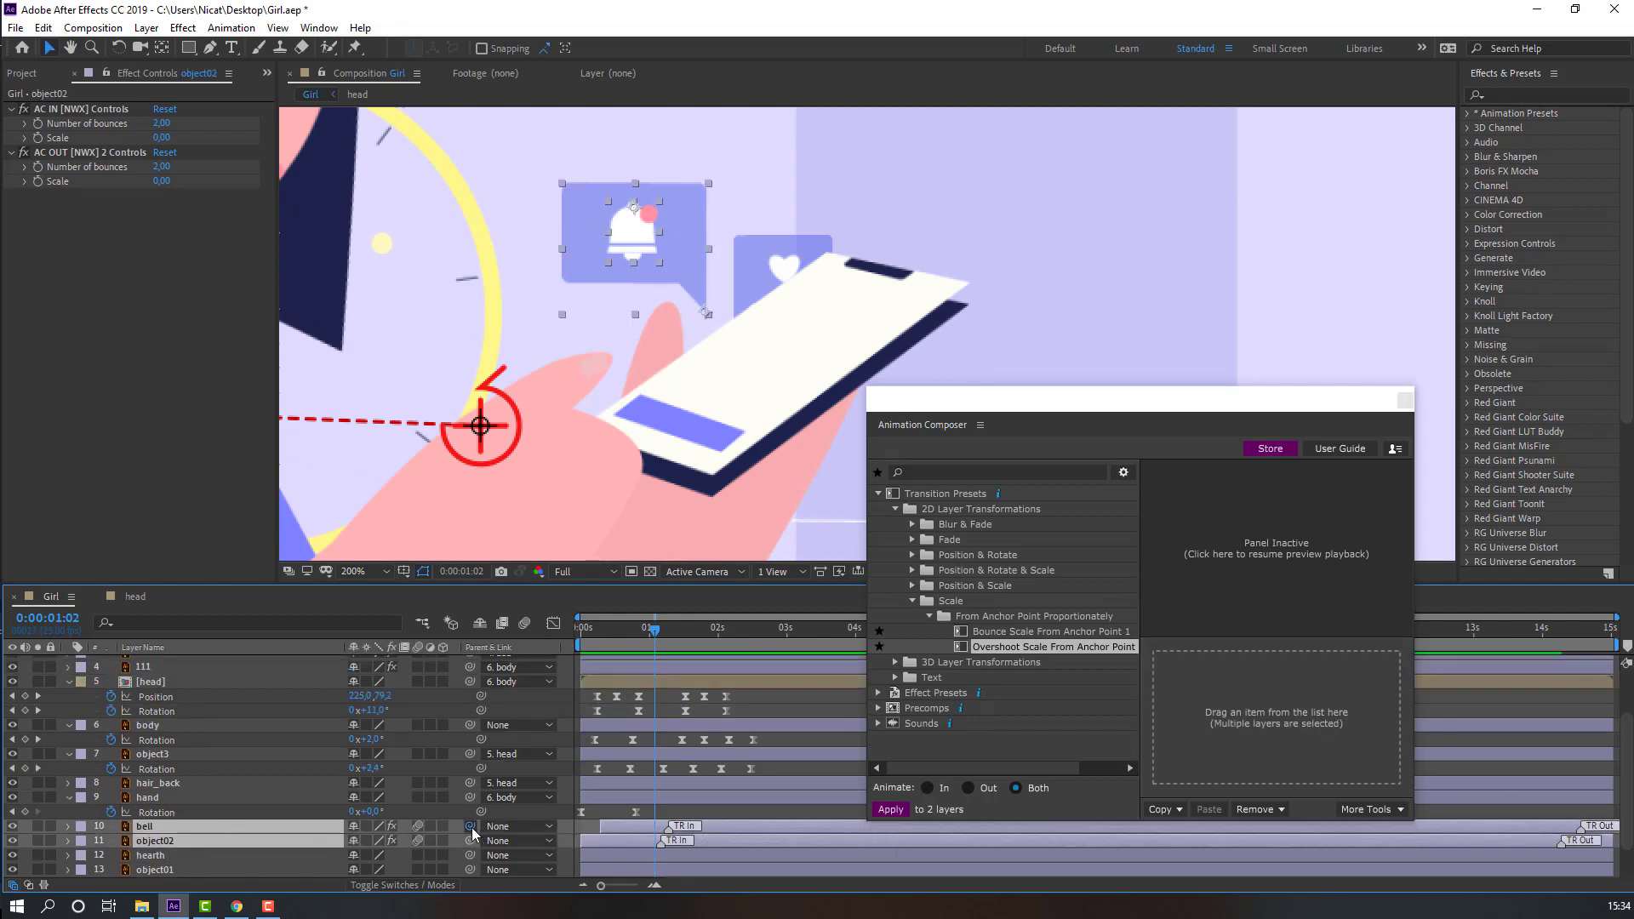
left_click_drag(471, 828, 160, 807)
left_click_drag(654, 632, 682, 689)
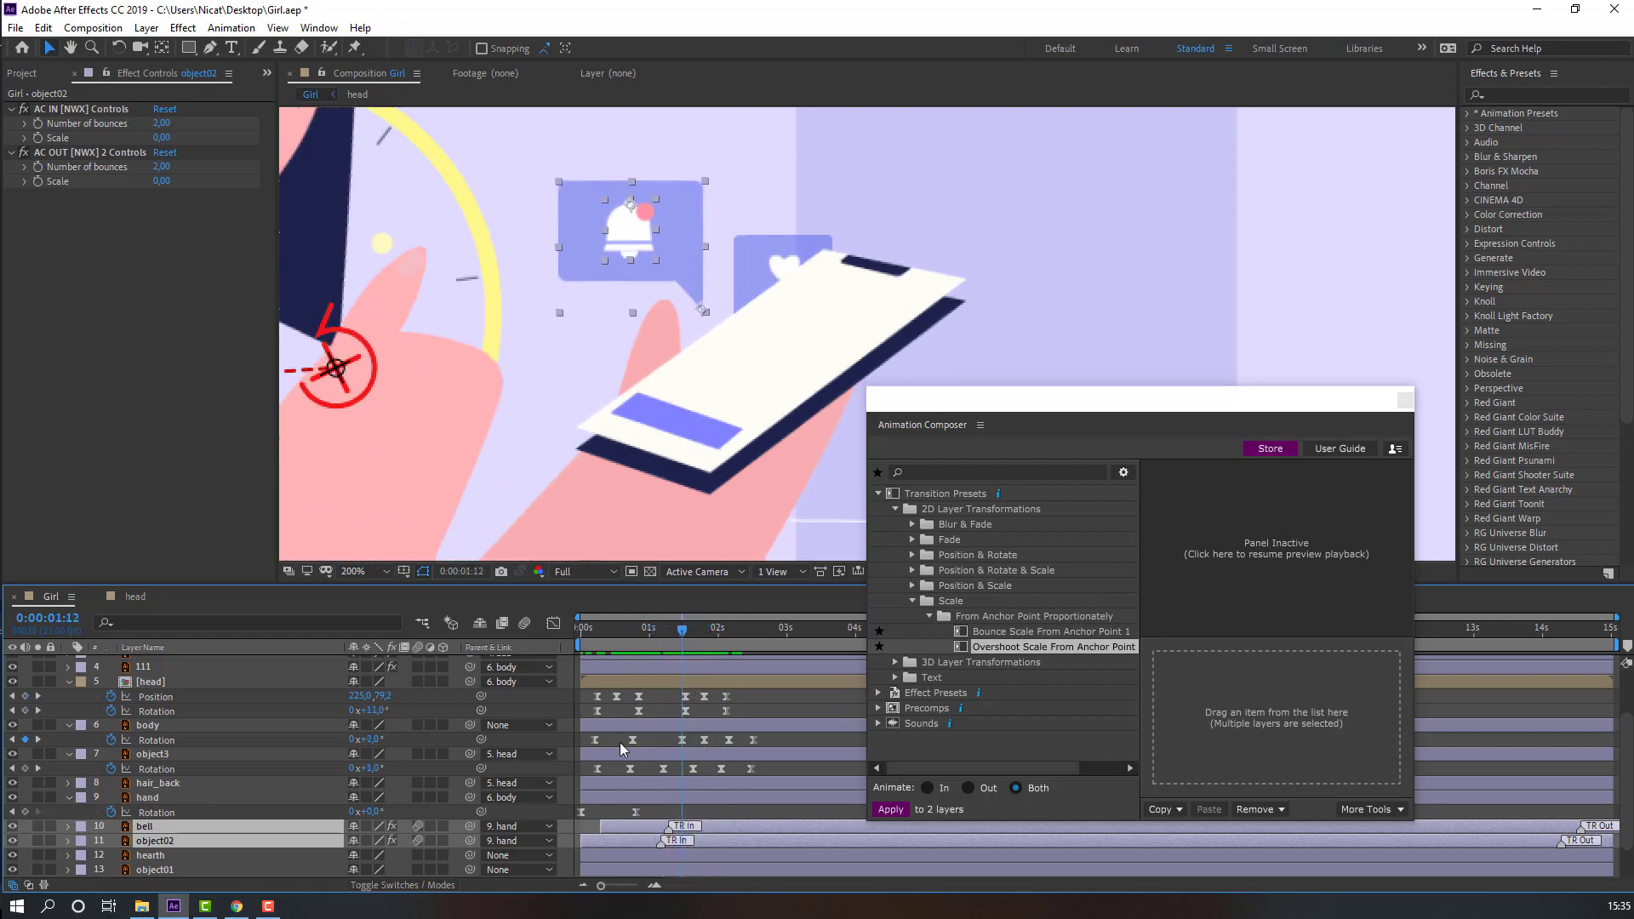
Keyframe both icons' Opacity from 100% to 0% over ten frames, offsetting the bell's fade later
scroll(194, 847, "down", 1)
key("t")
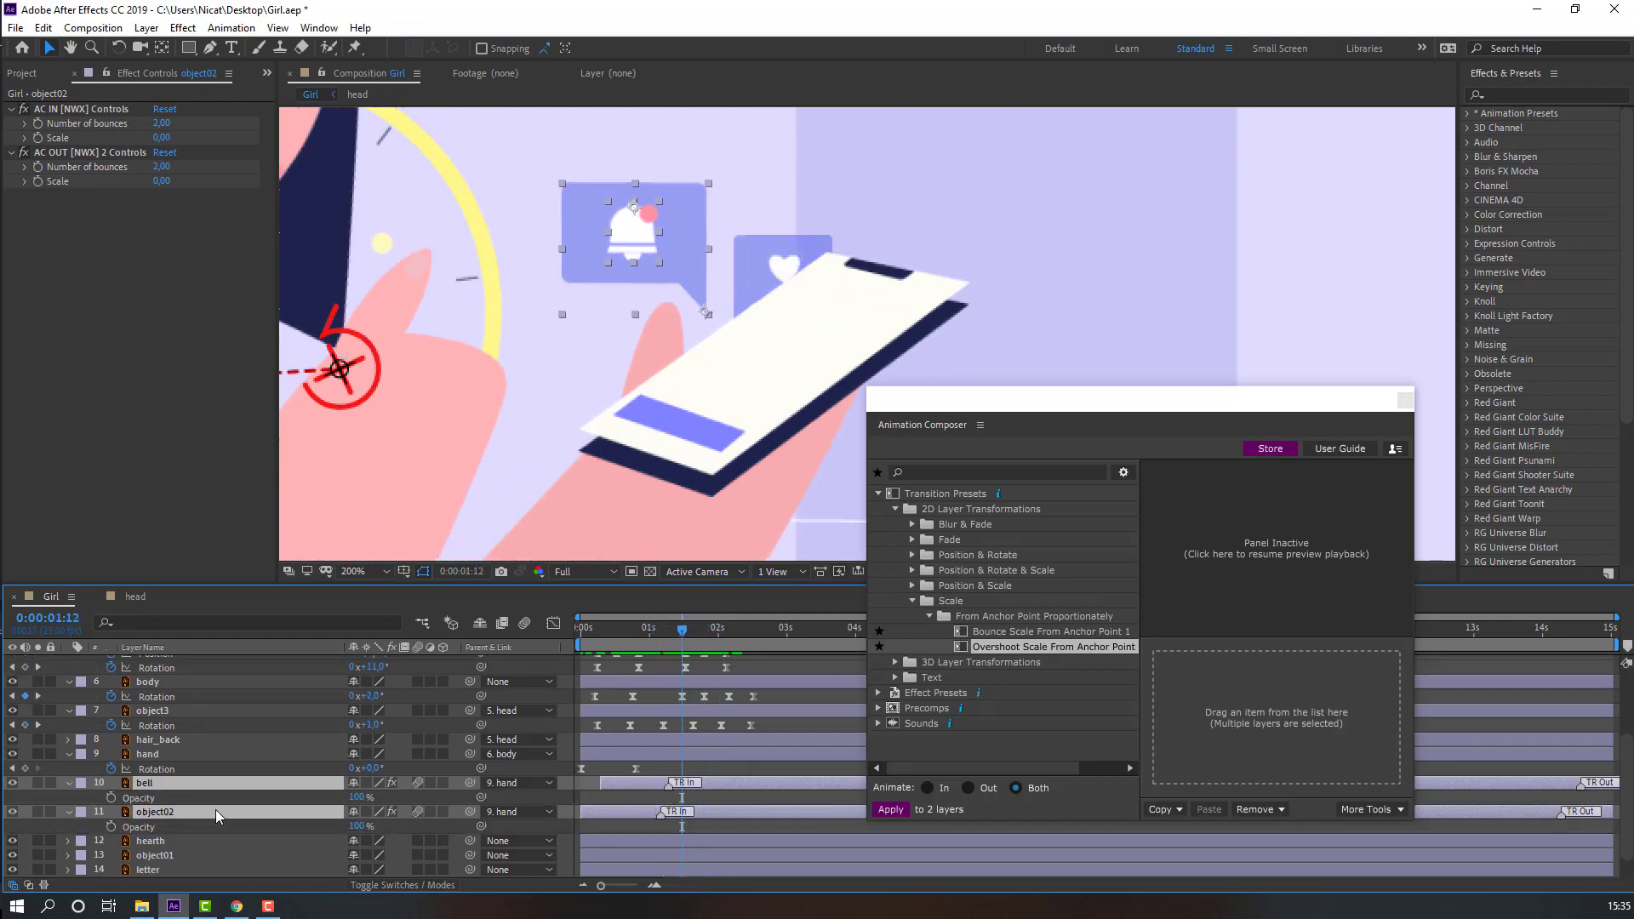
key("alt+shift+t")
key("space")
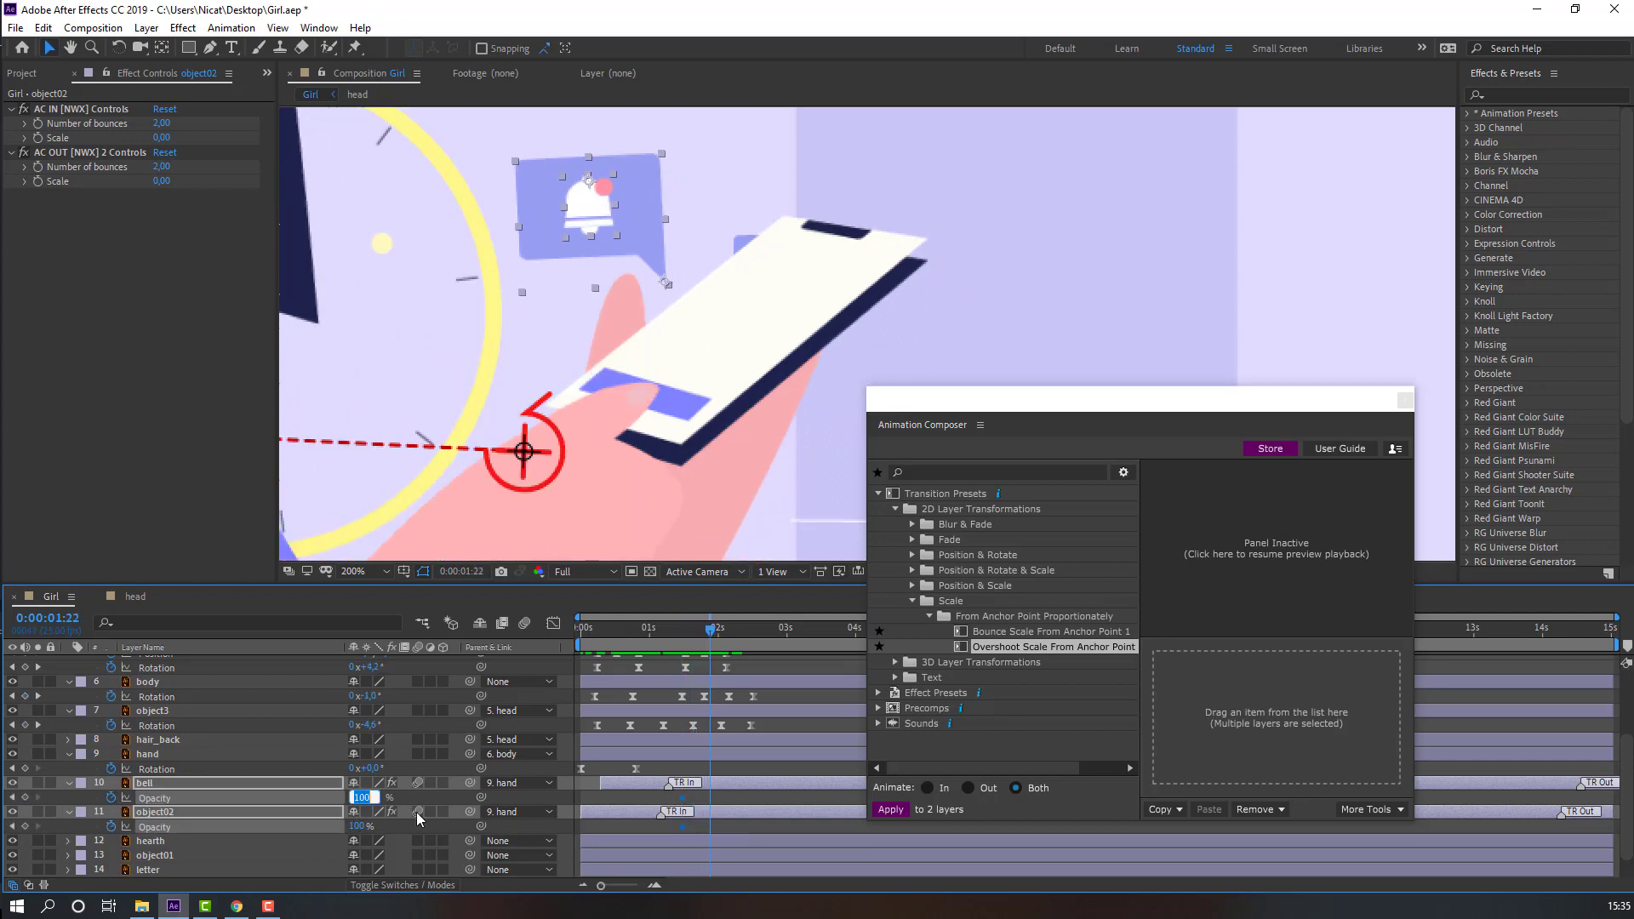
type("0")
key("Return")
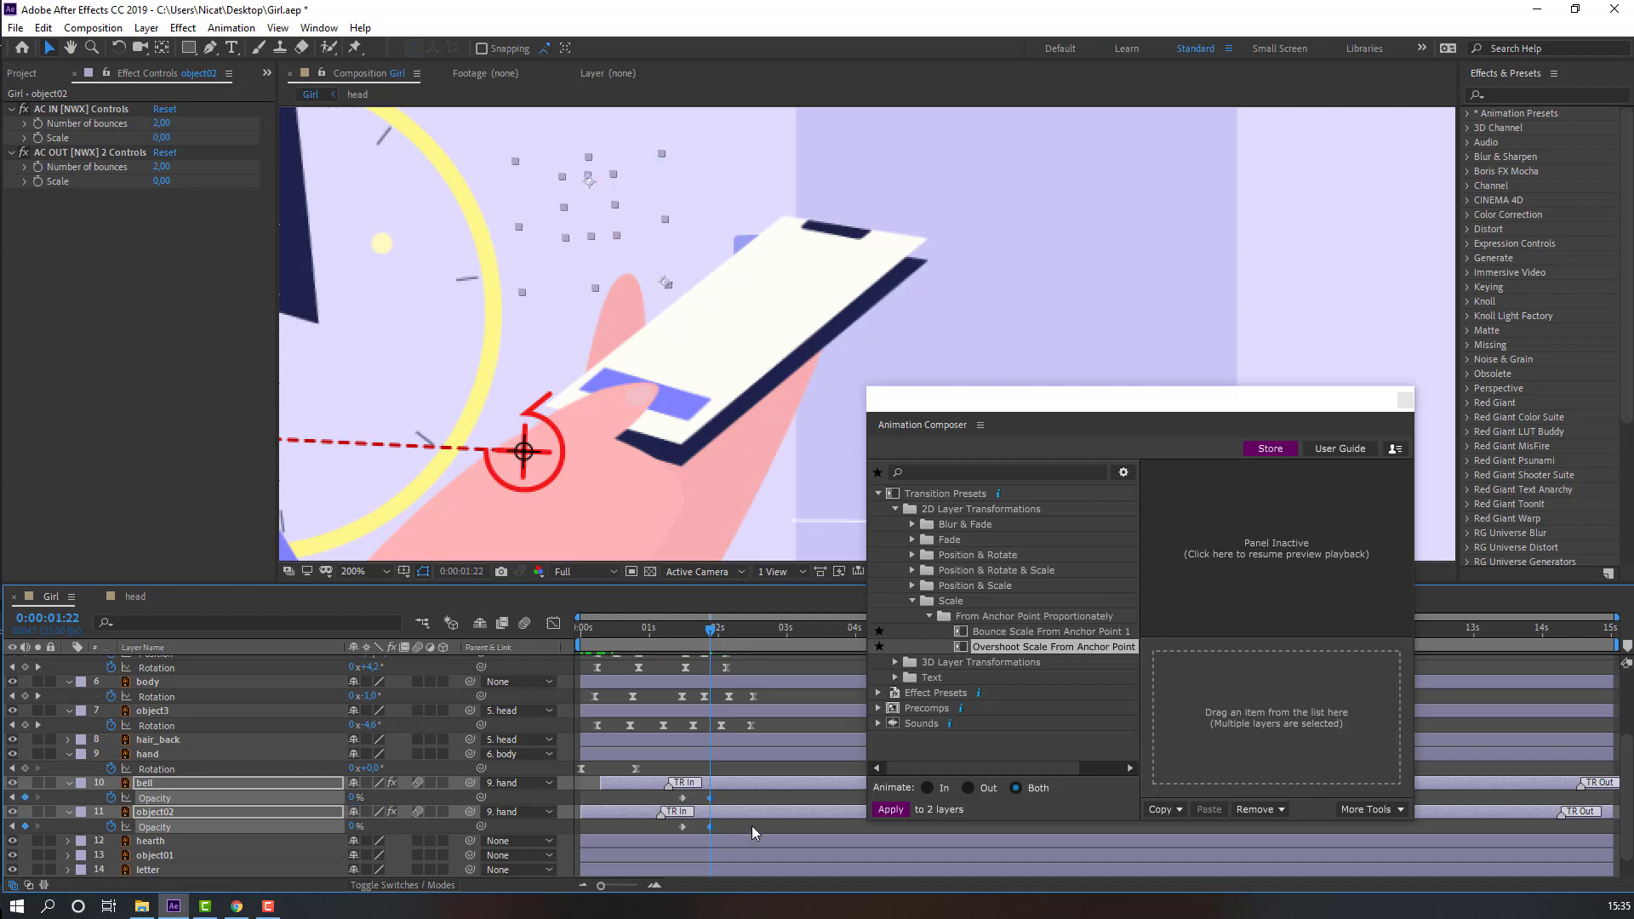
left_click_drag(685, 798, 695, 798)
key("space")
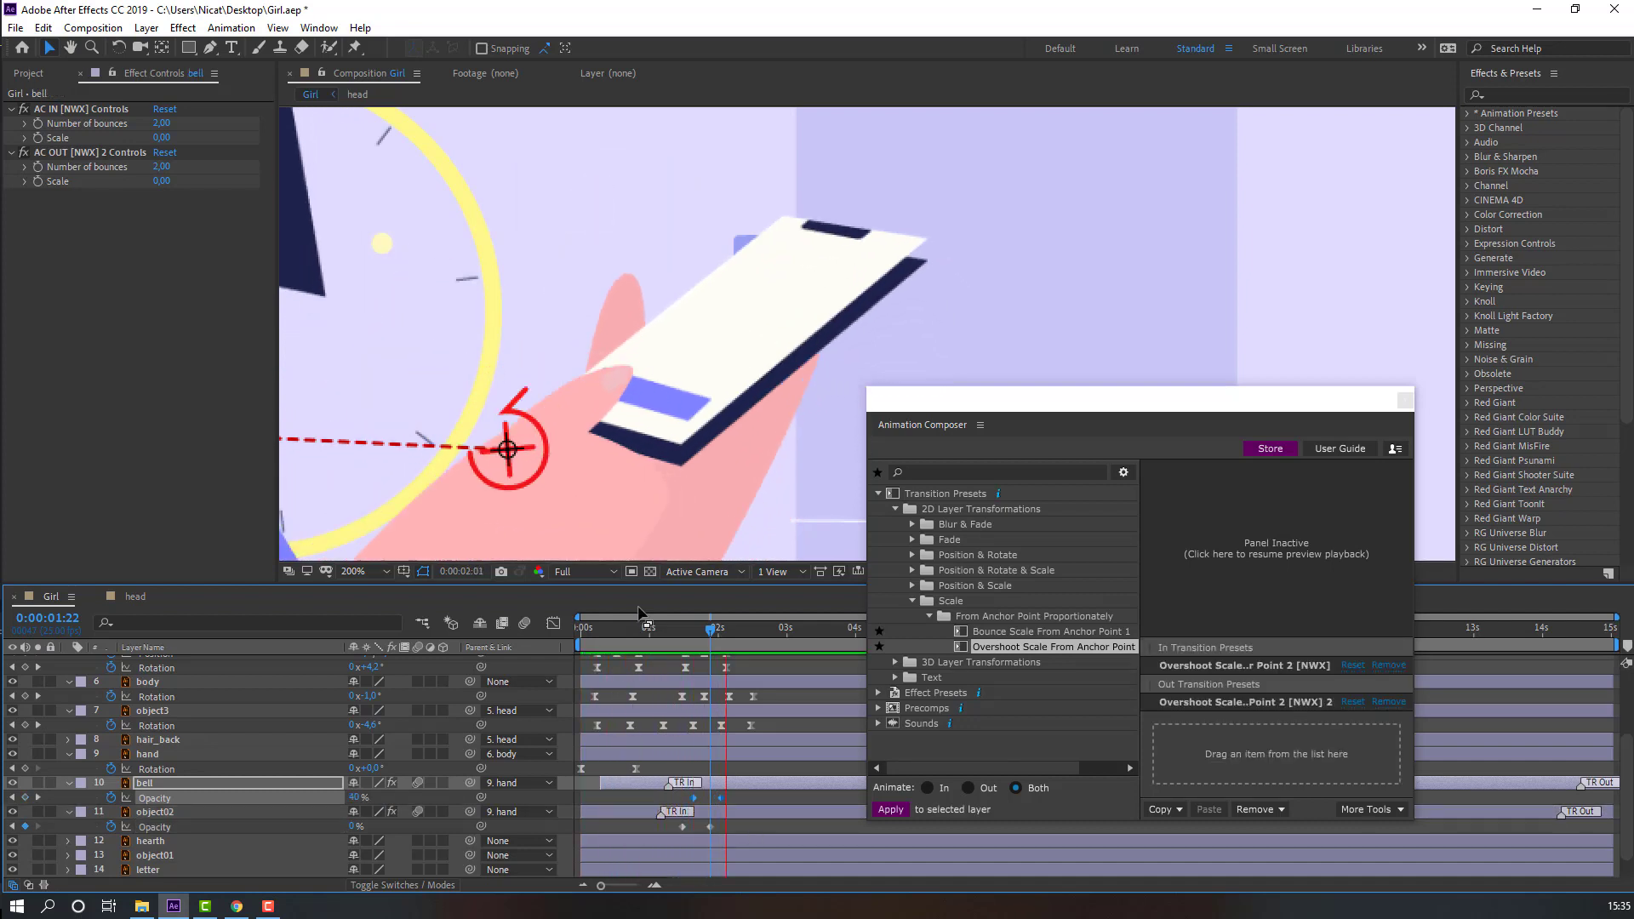
scroll(602, 394, "down", 3)
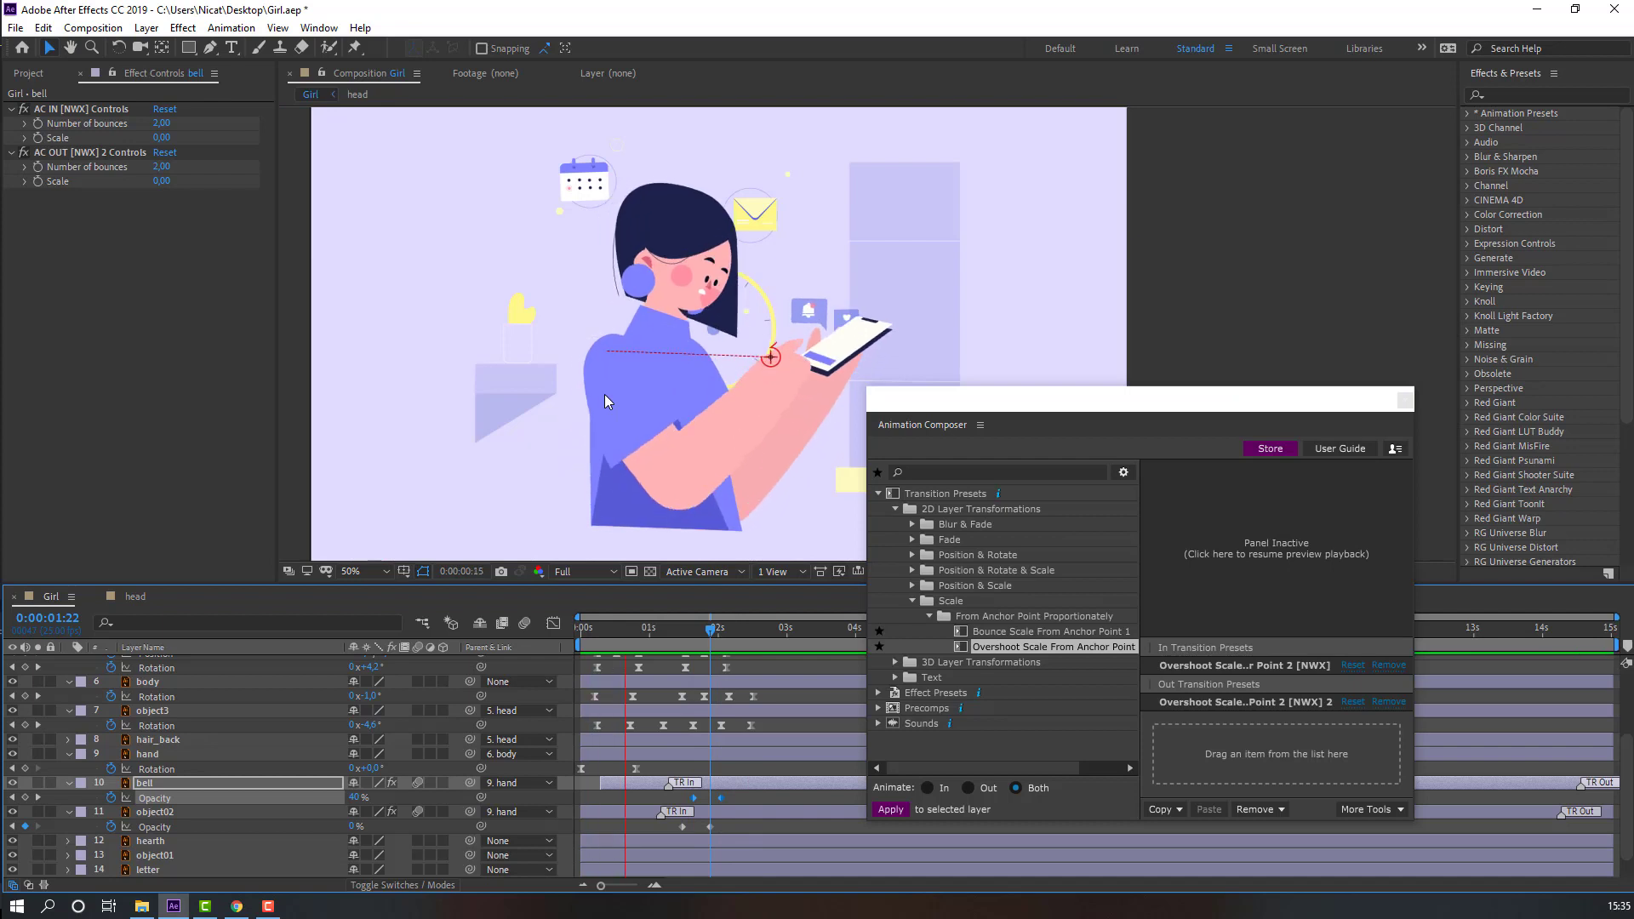
scroll(605, 402, "up", 2)
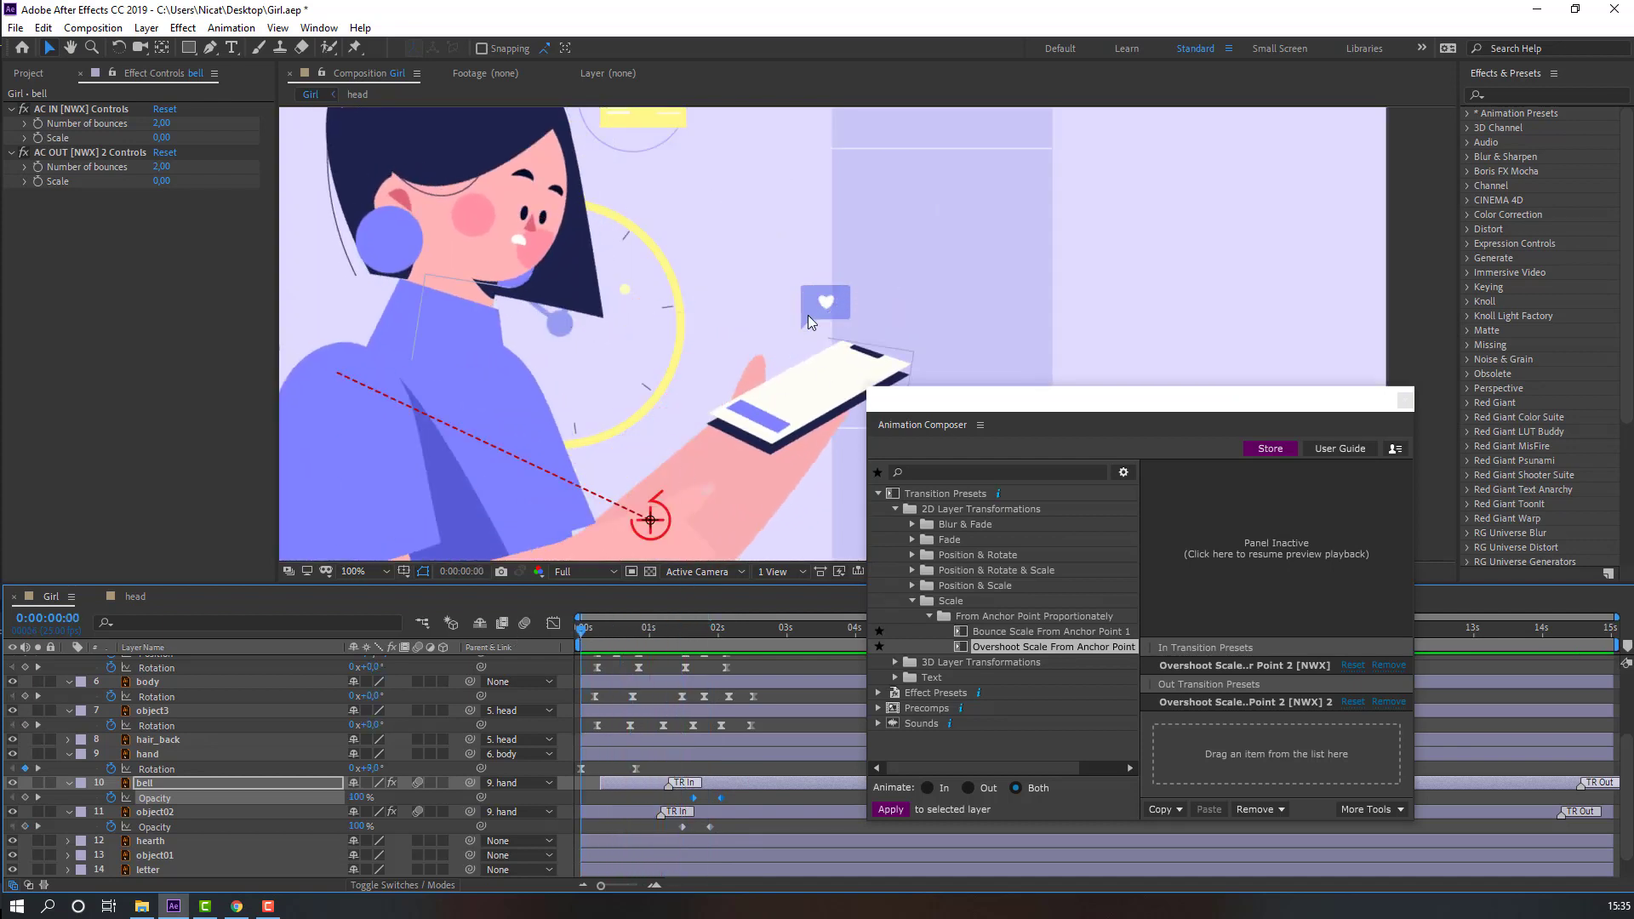
scroll(866, 334, "up", 2)
Move the heart bubble's anchor point to its lower-left corner
left_click(738, 305)
scroll(179, 832, "down", 1)
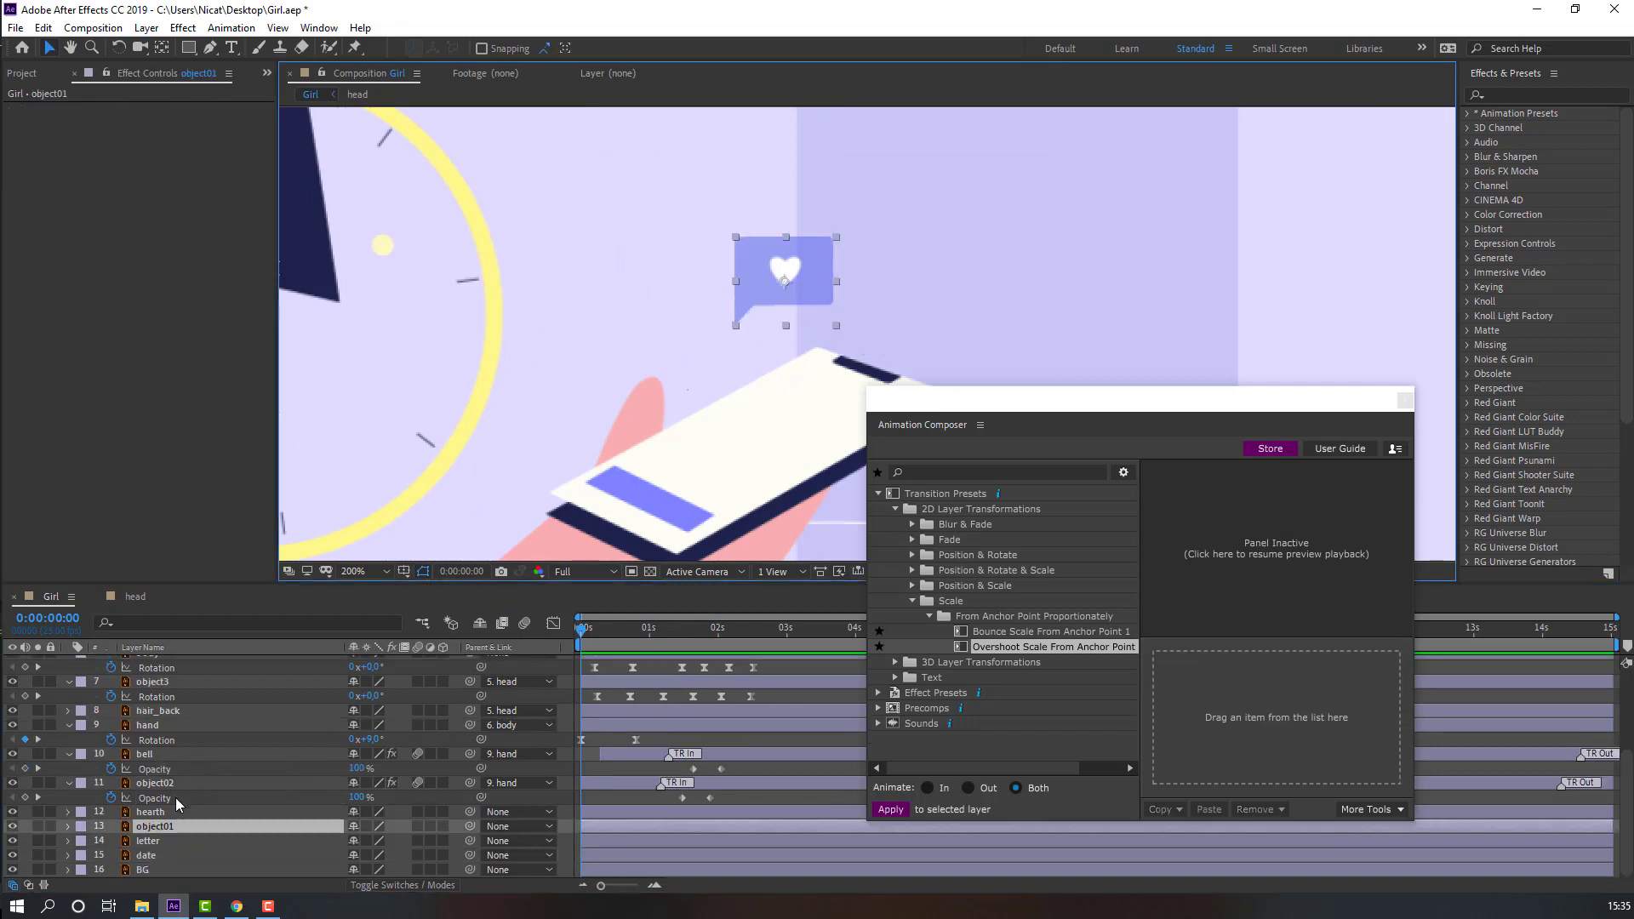
left_click(161, 49)
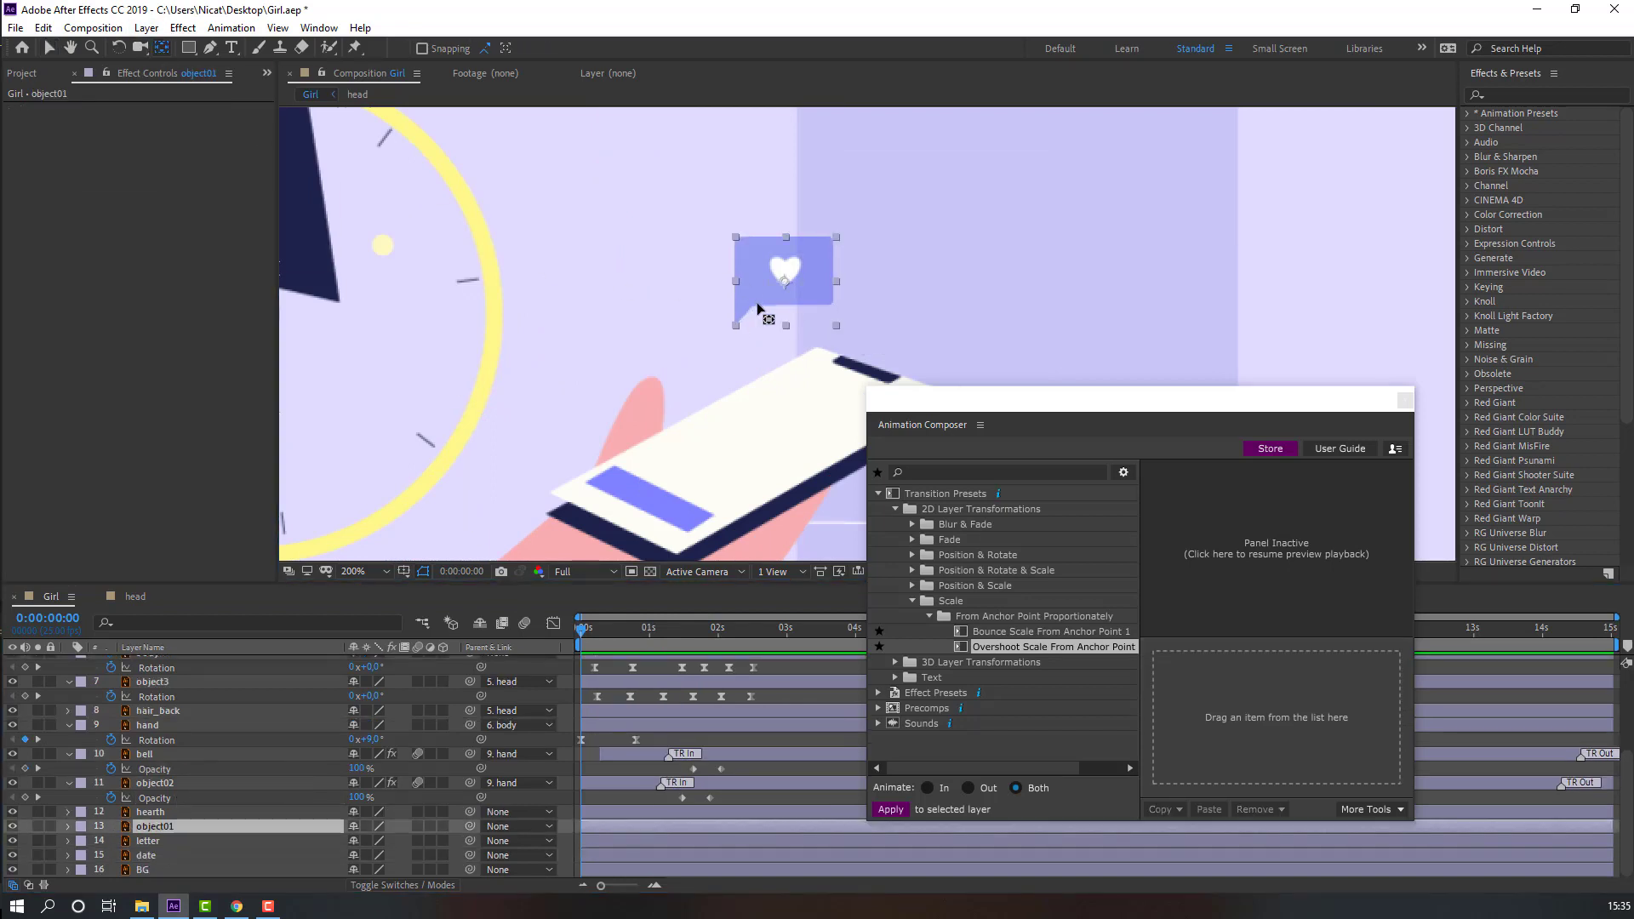
left_click_drag(785, 292, 760, 313)
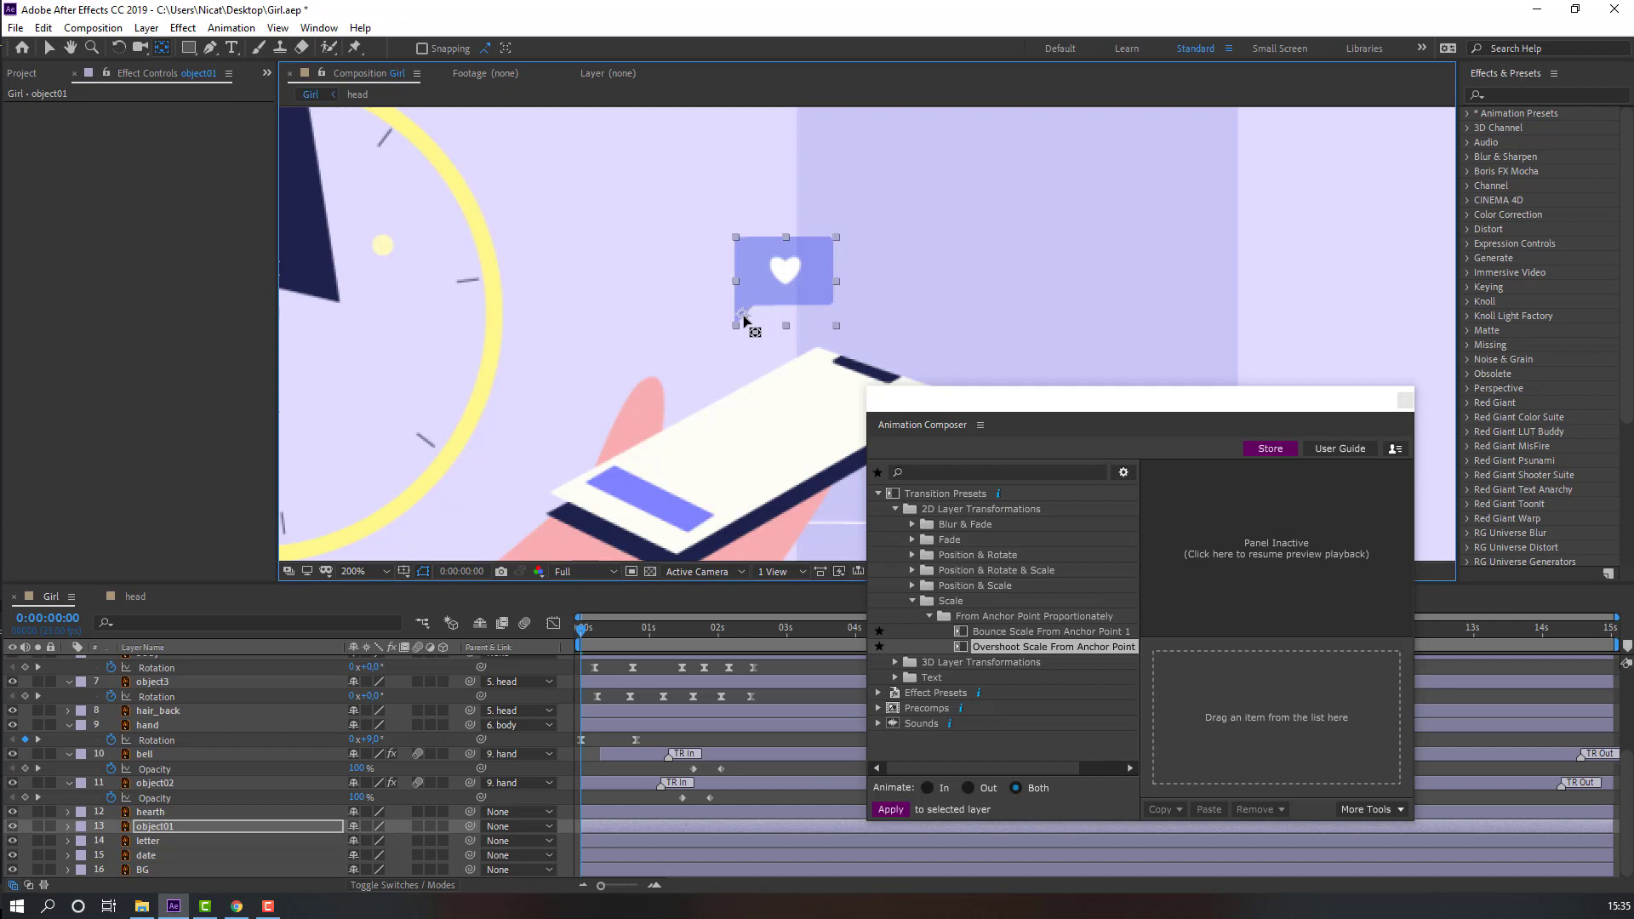
left_click(50, 49)
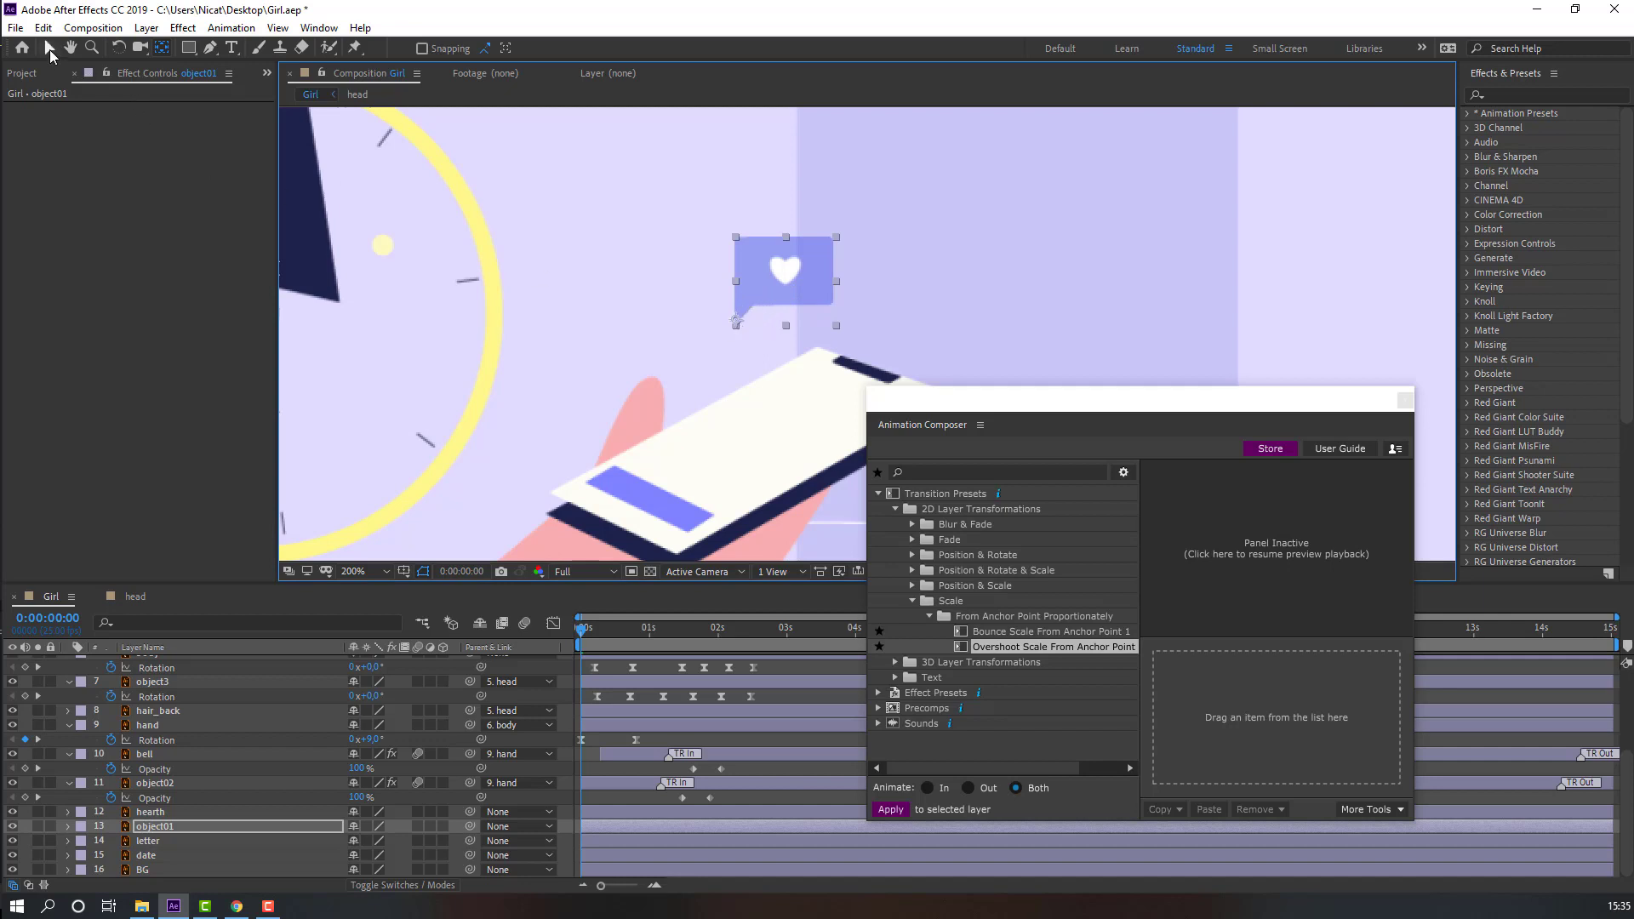
Apply Overshoot Scale From Anchor Point to object01 and hearth, delaying object01's pop-in slightly
left_click(161, 827)
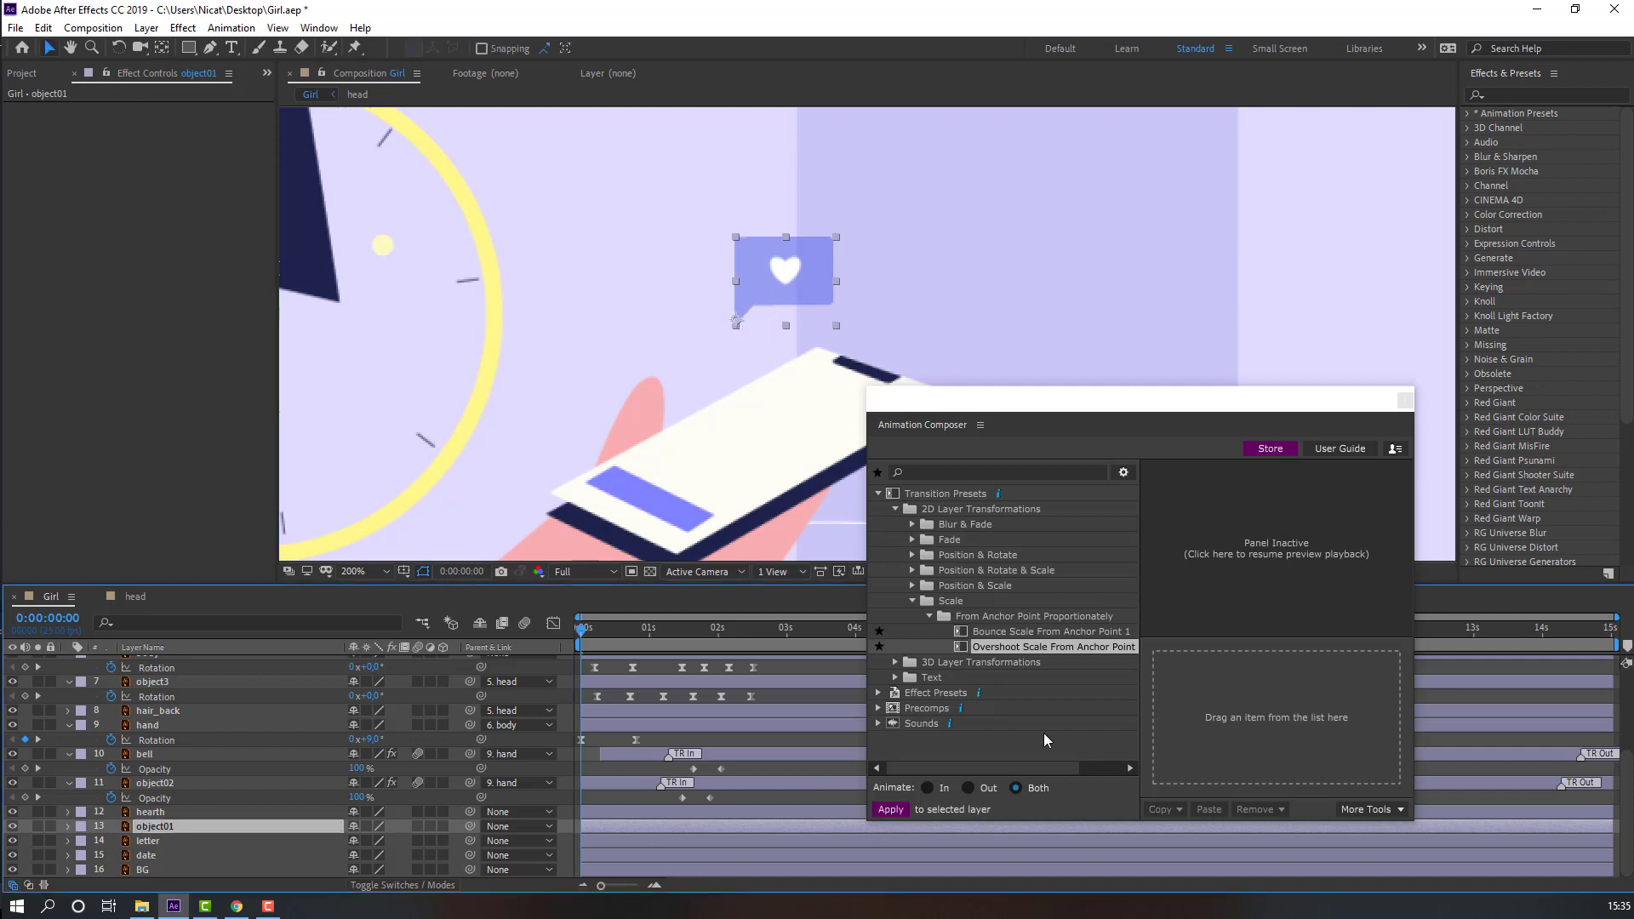
left_click(1032, 648)
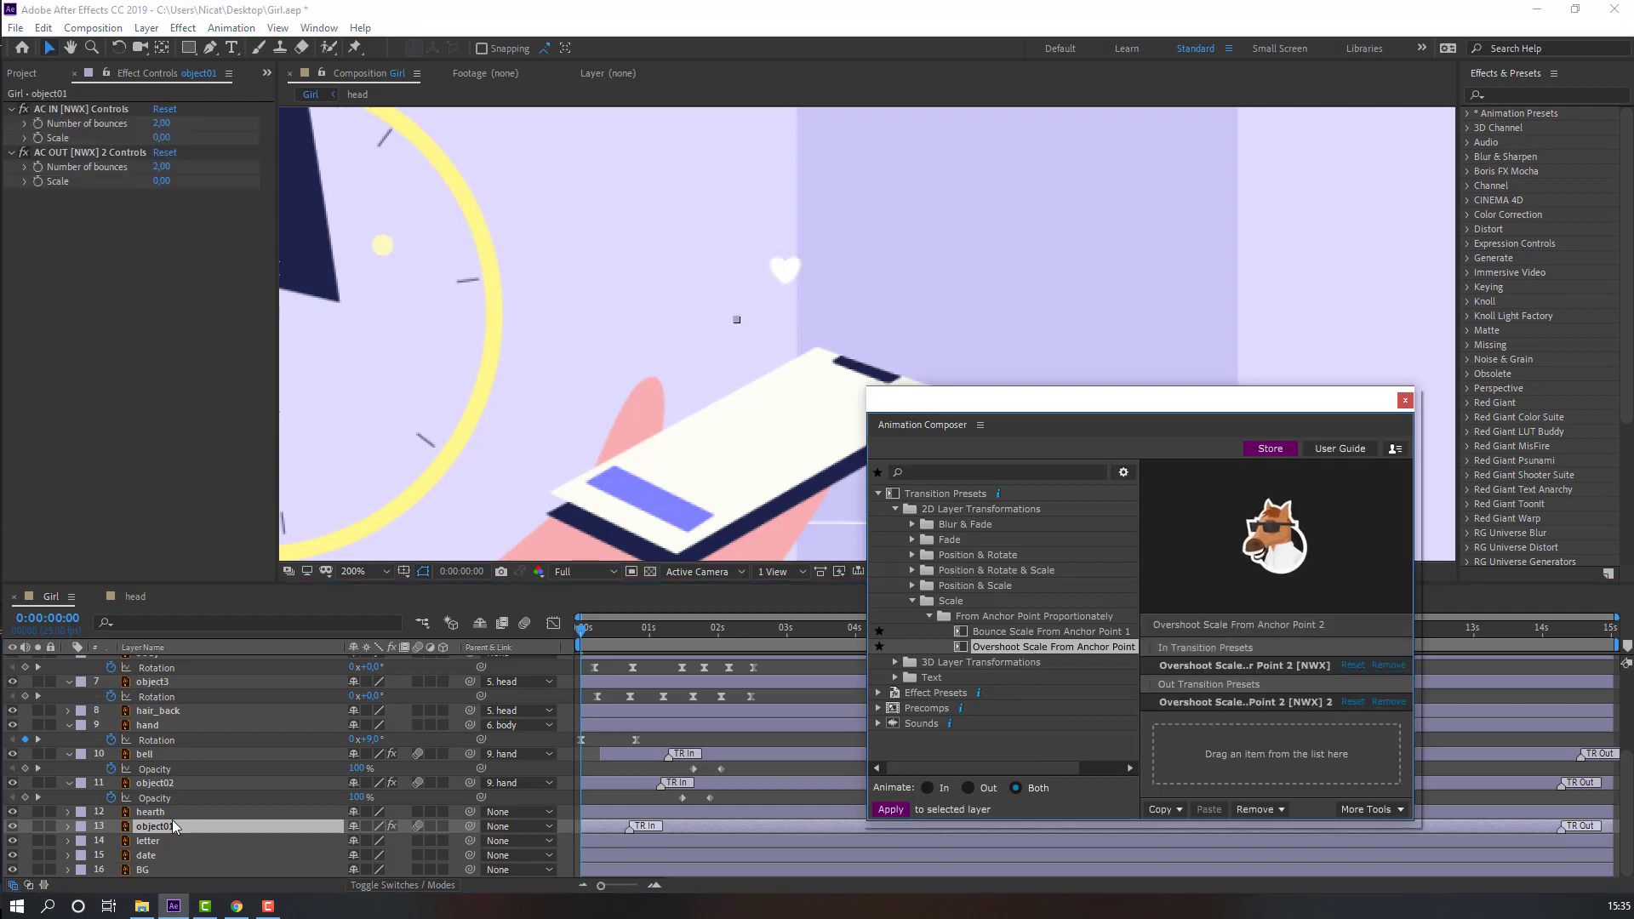
double_click(1035, 649)
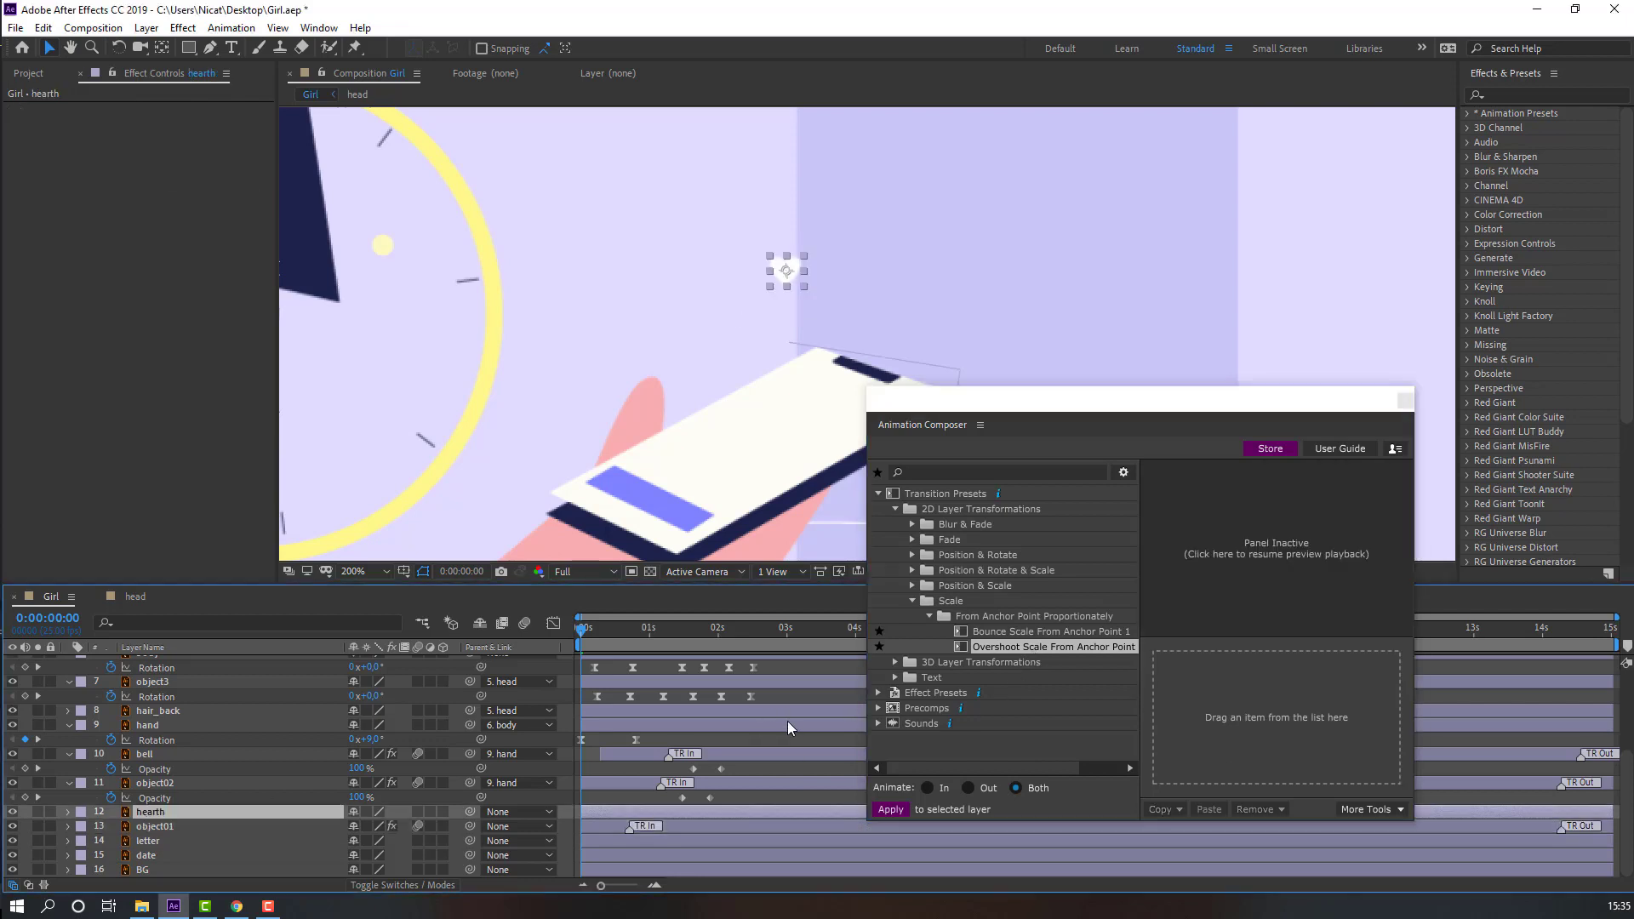
double_click(1002, 649)
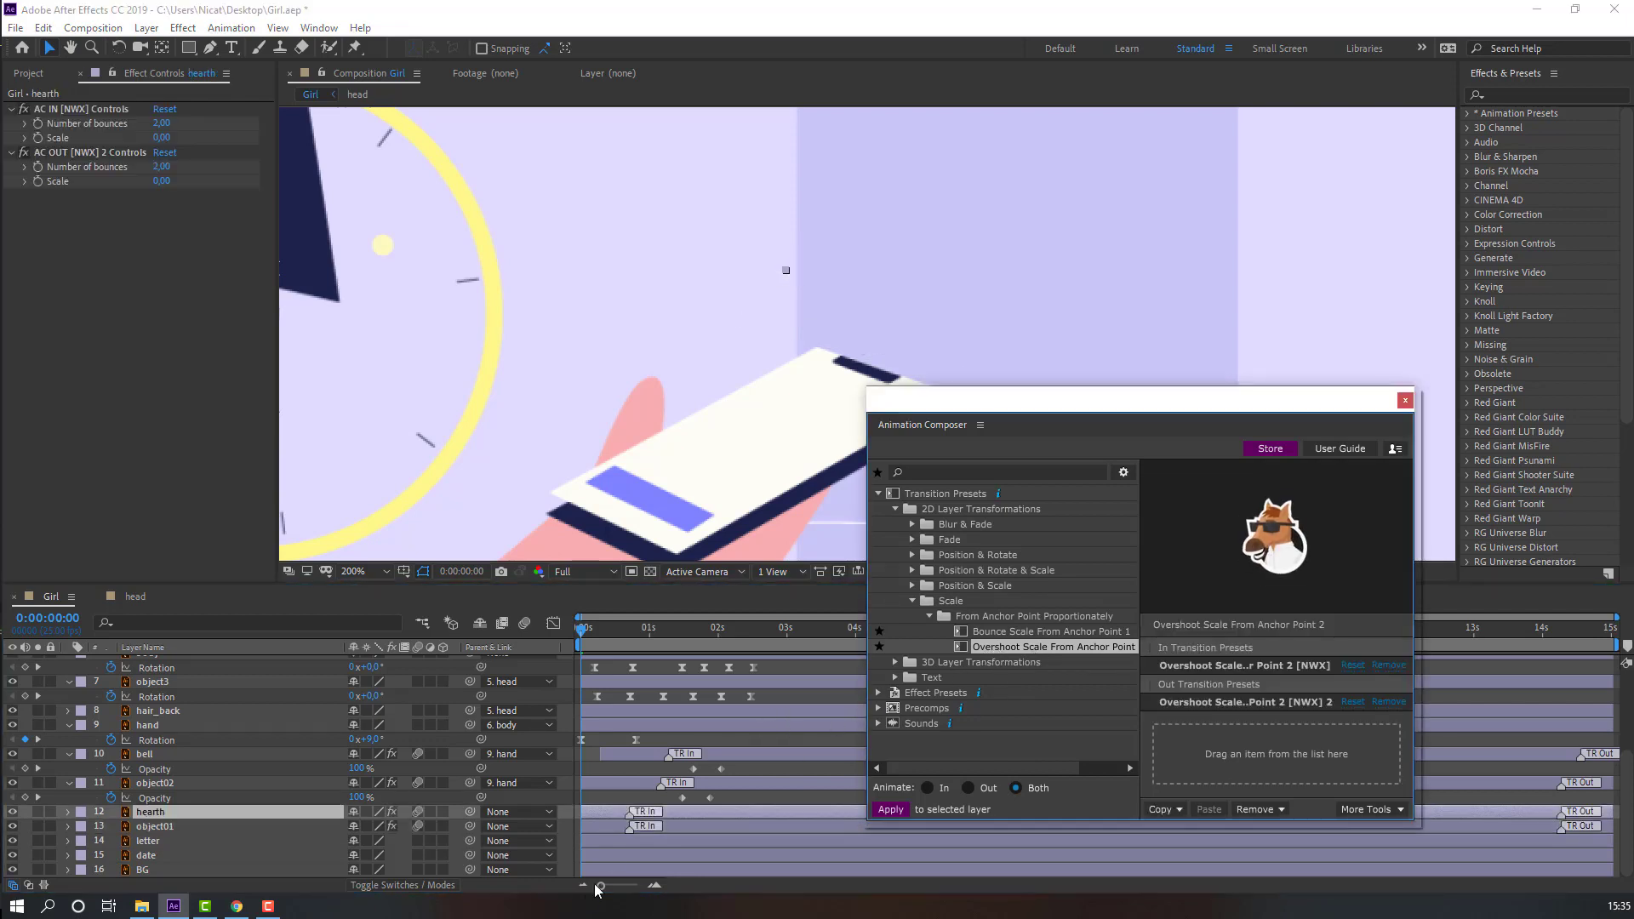
left_click_drag(630, 826, 650, 828)
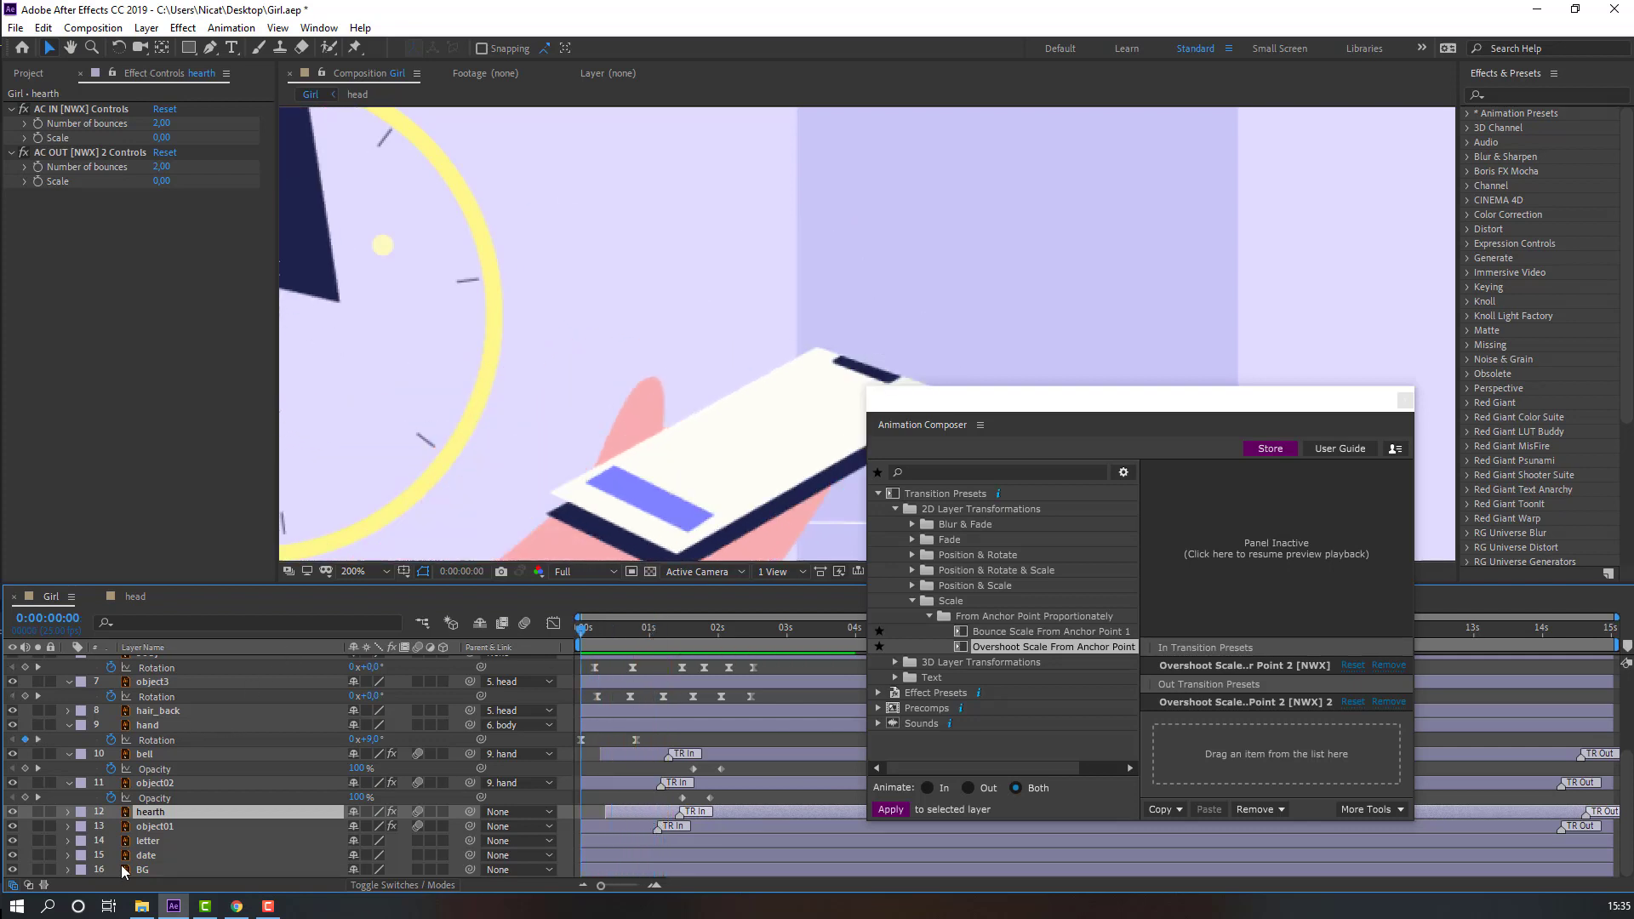
Parent the hearth and object01 layers to the hand
left_click(152, 832, "ctrl")
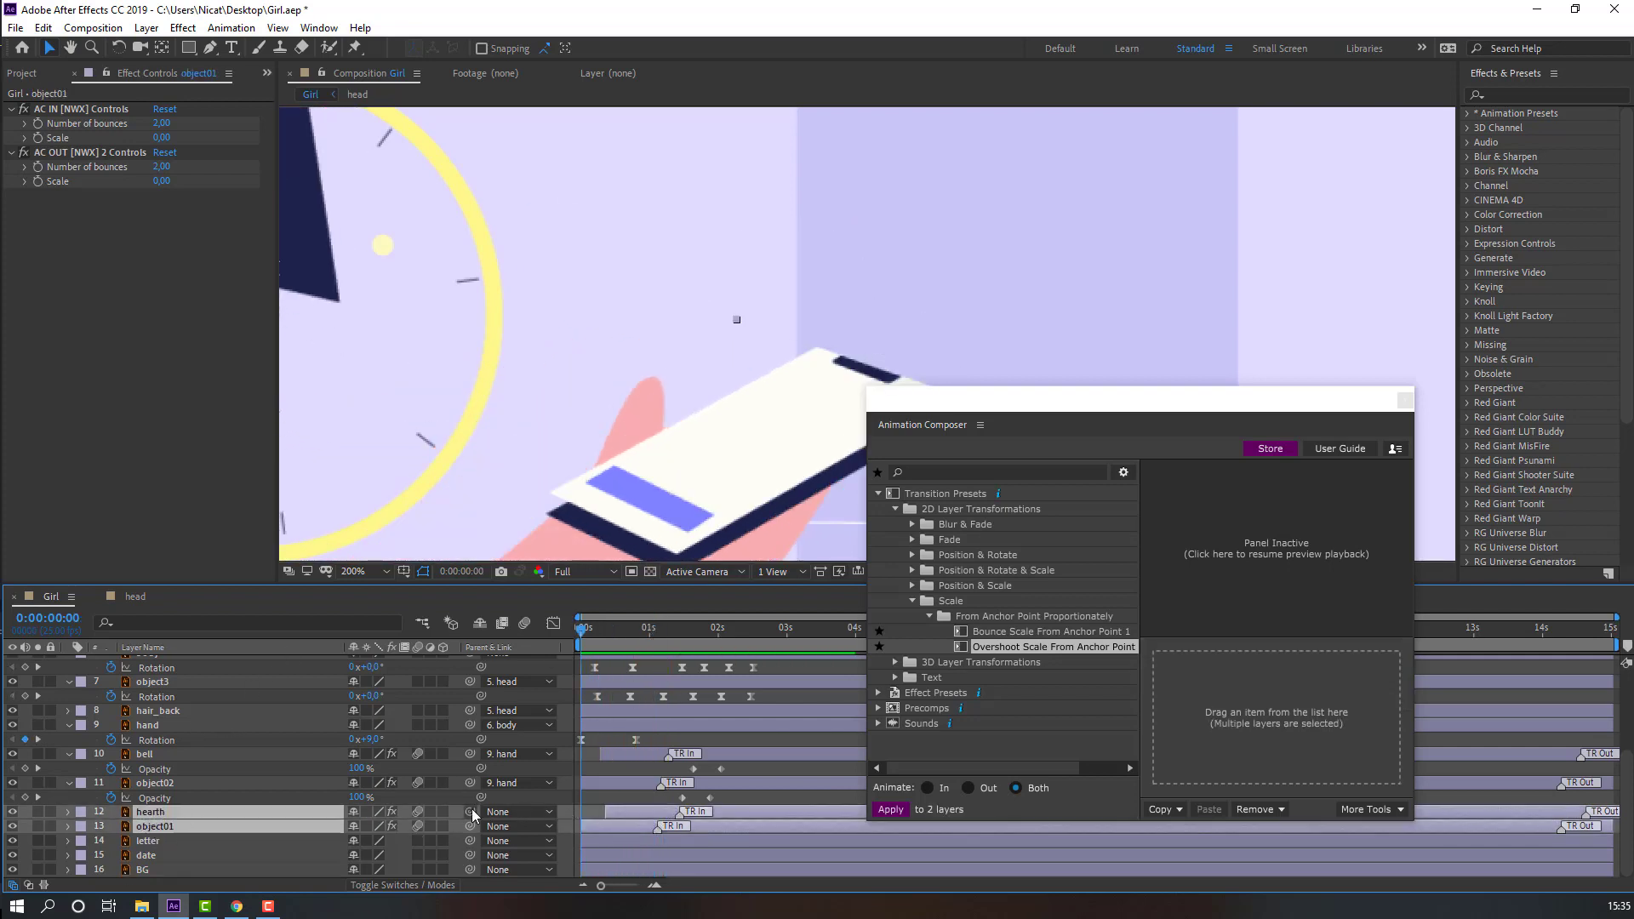
left_click_drag(313, 796, 158, 728)
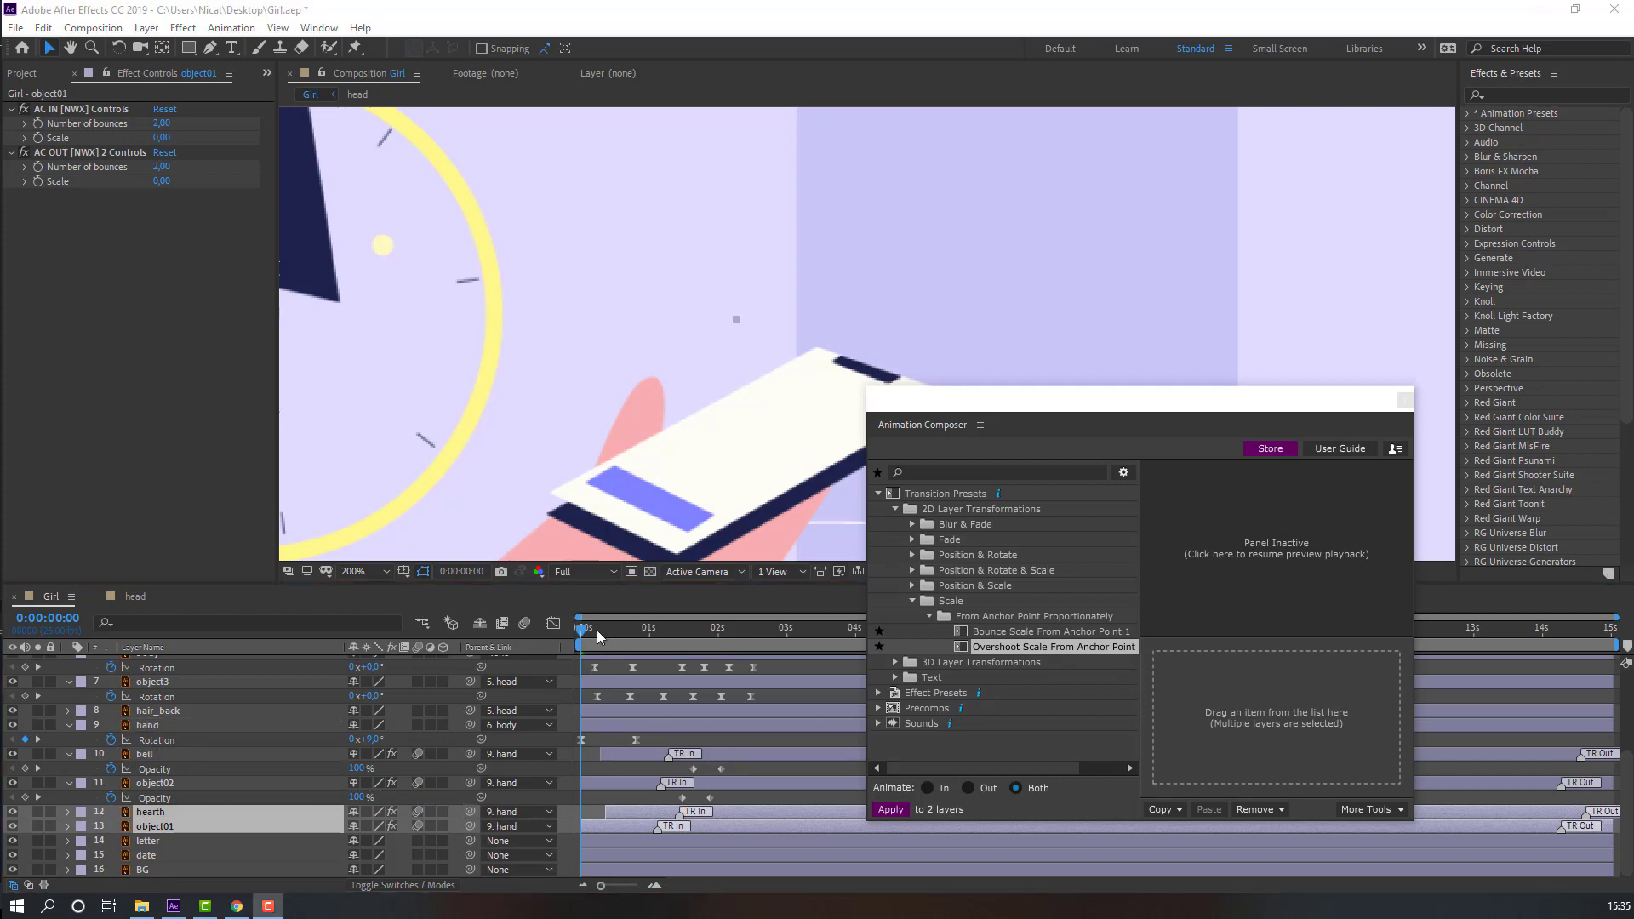
left_click_drag(599, 637, 630, 636)
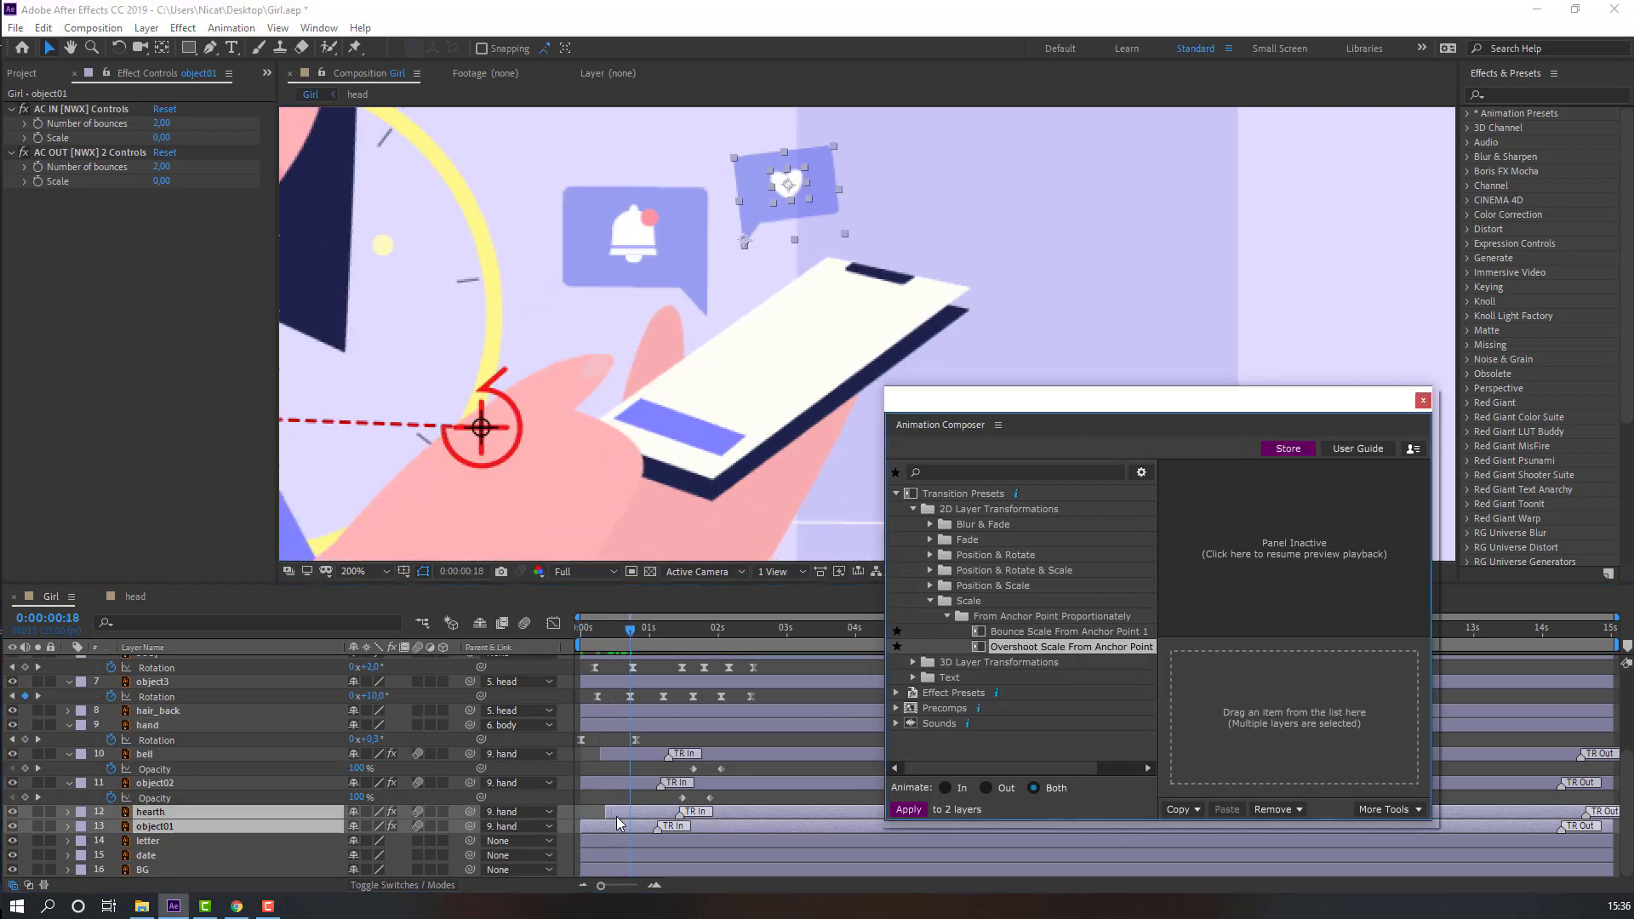
Slide both heart layers later so they pop in around 2 seconds, after the bell, and preview
left_click_drag(618, 823, 724, 823)
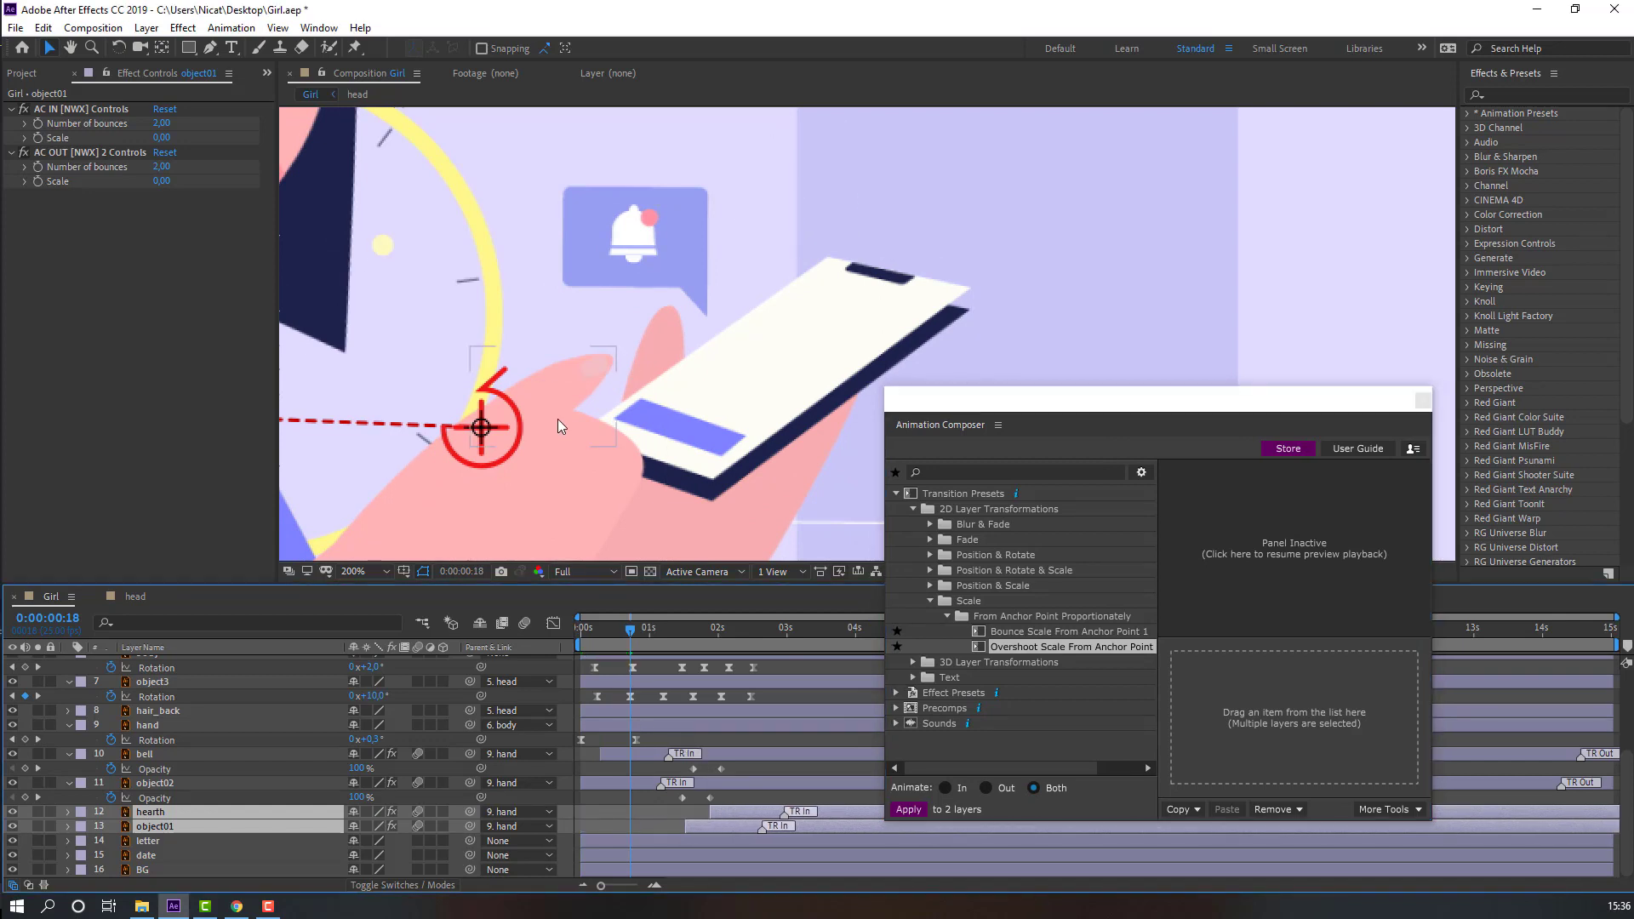
left_click_drag(634, 632, 713, 641)
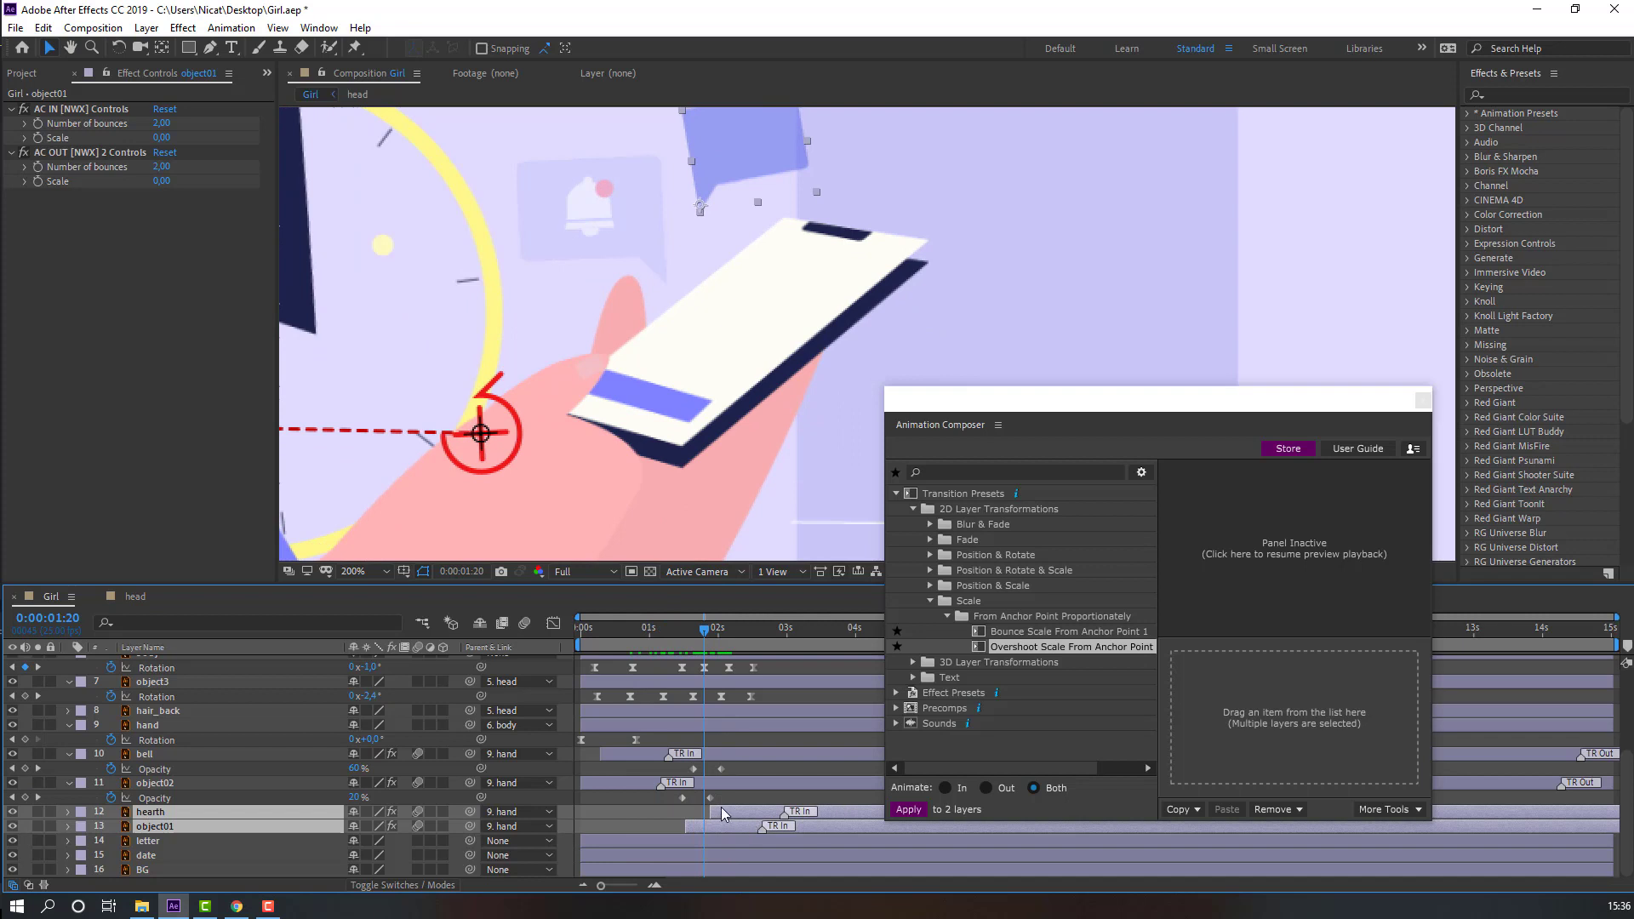
left_click_drag(722, 814, 711, 815)
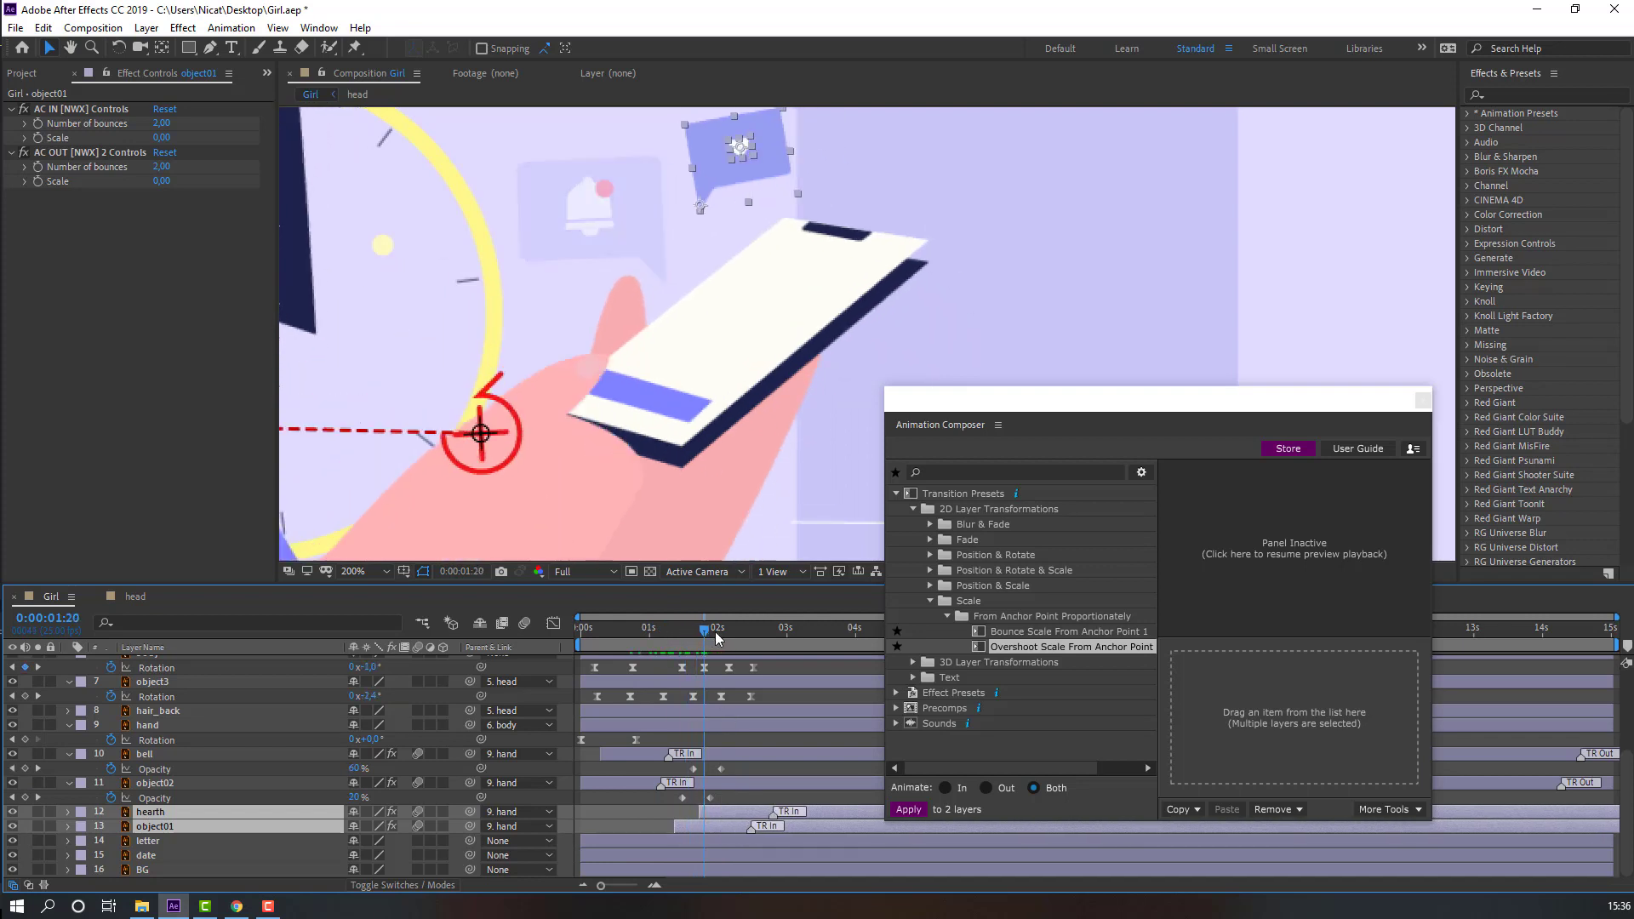
left_click_drag(715, 639, 684, 639)
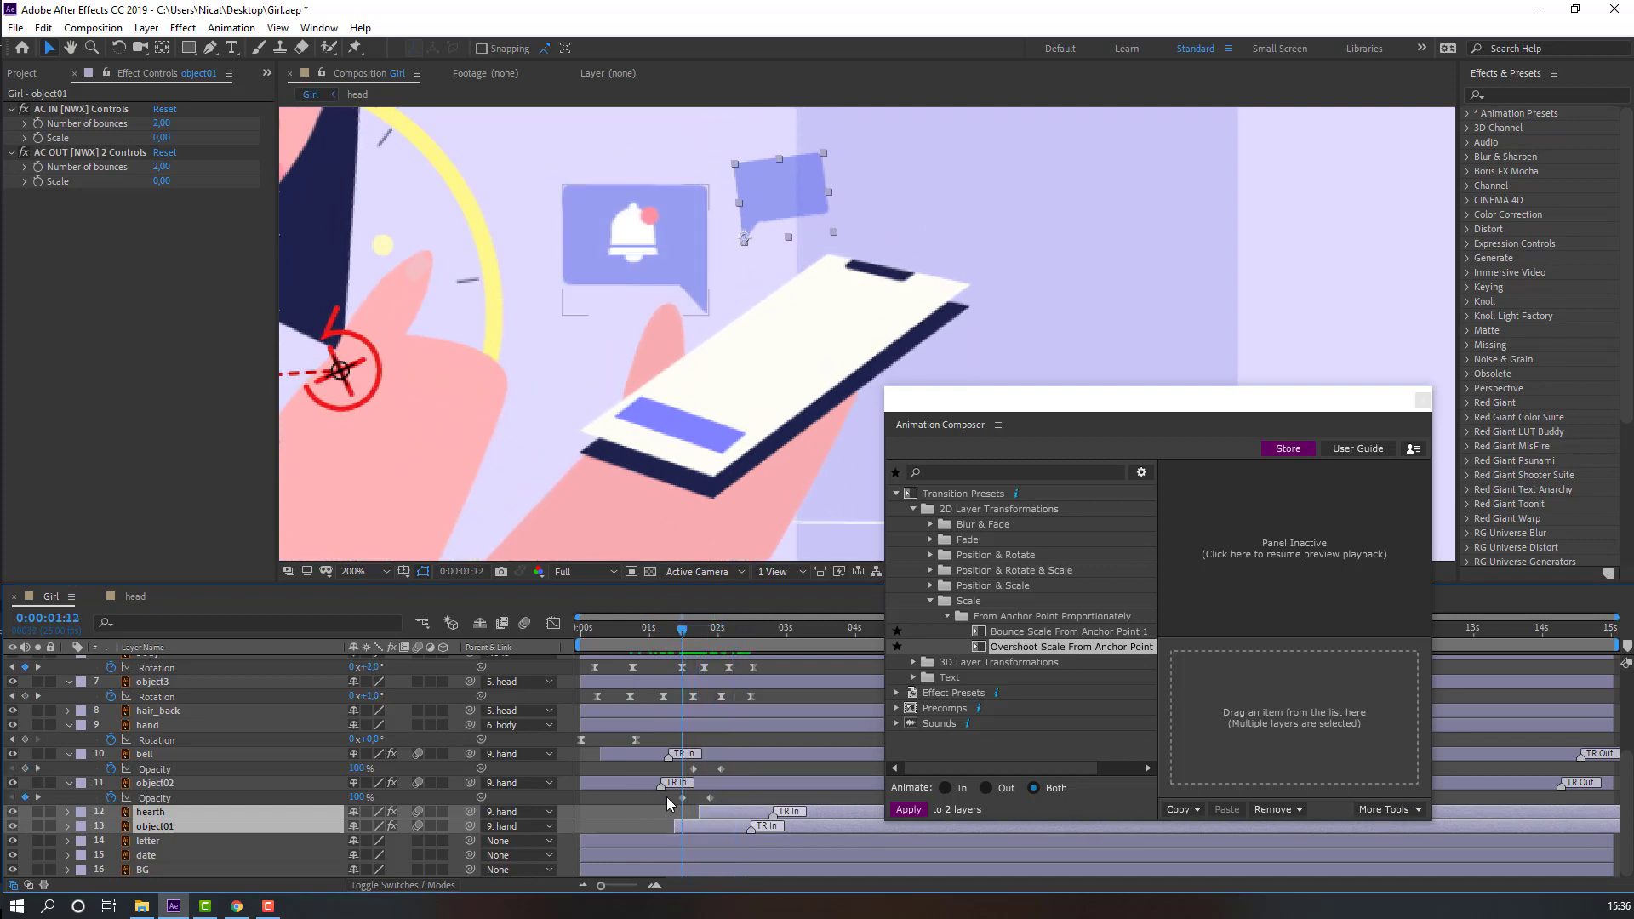
left_click_drag(681, 824, 712, 824)
left_click_drag(683, 638, 753, 647)
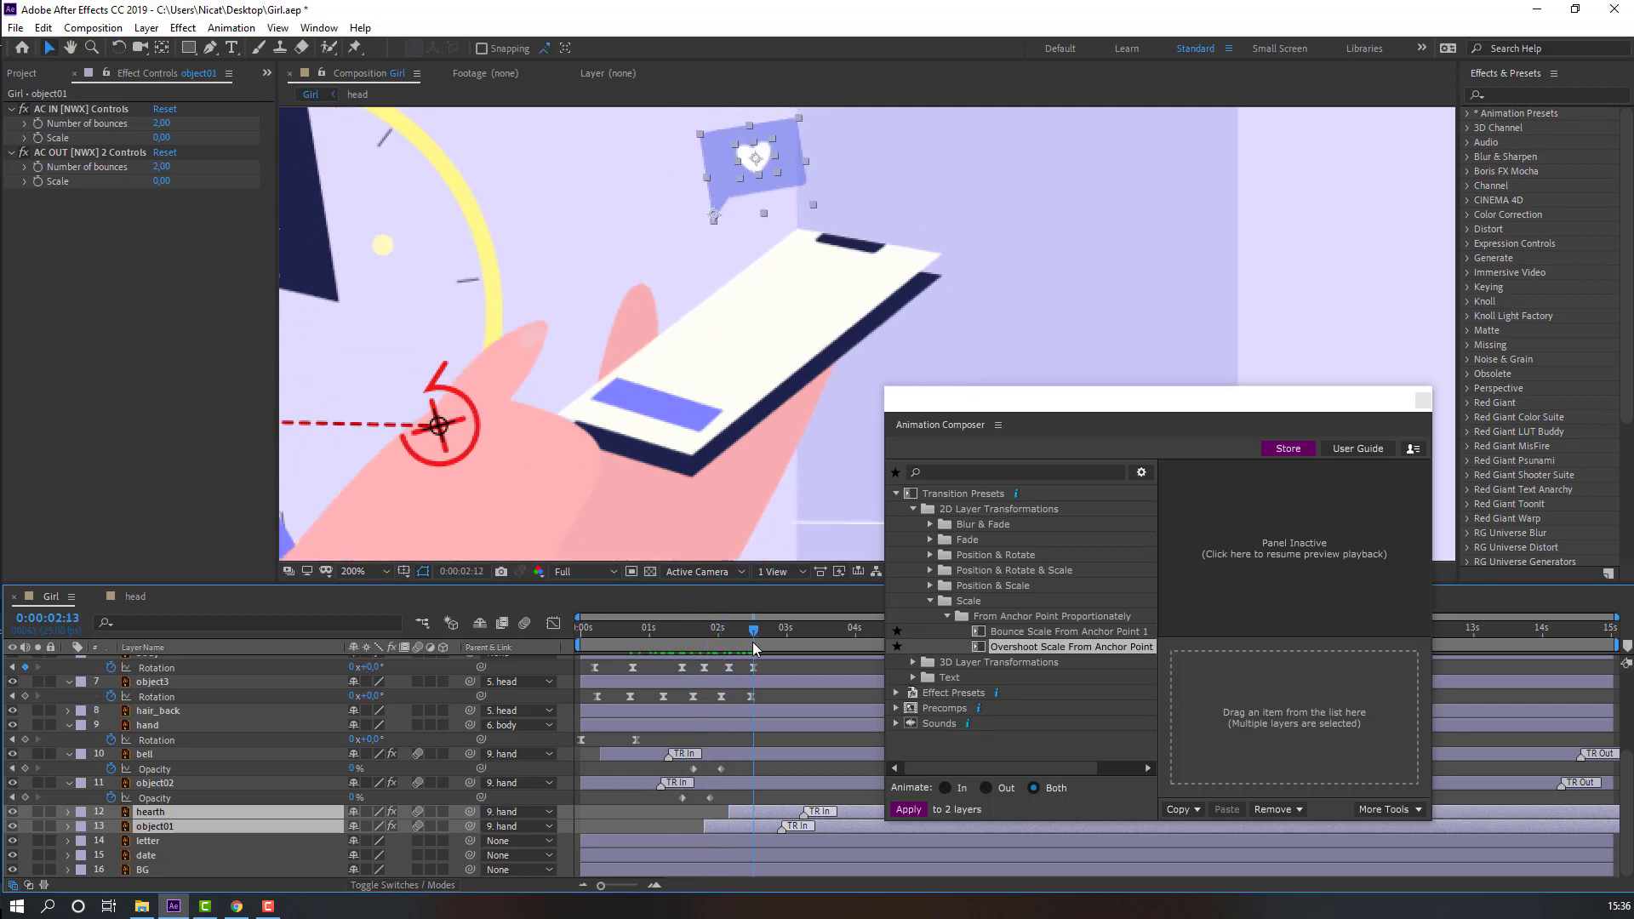
scroll(626, 402, "down", 4)
key("space")
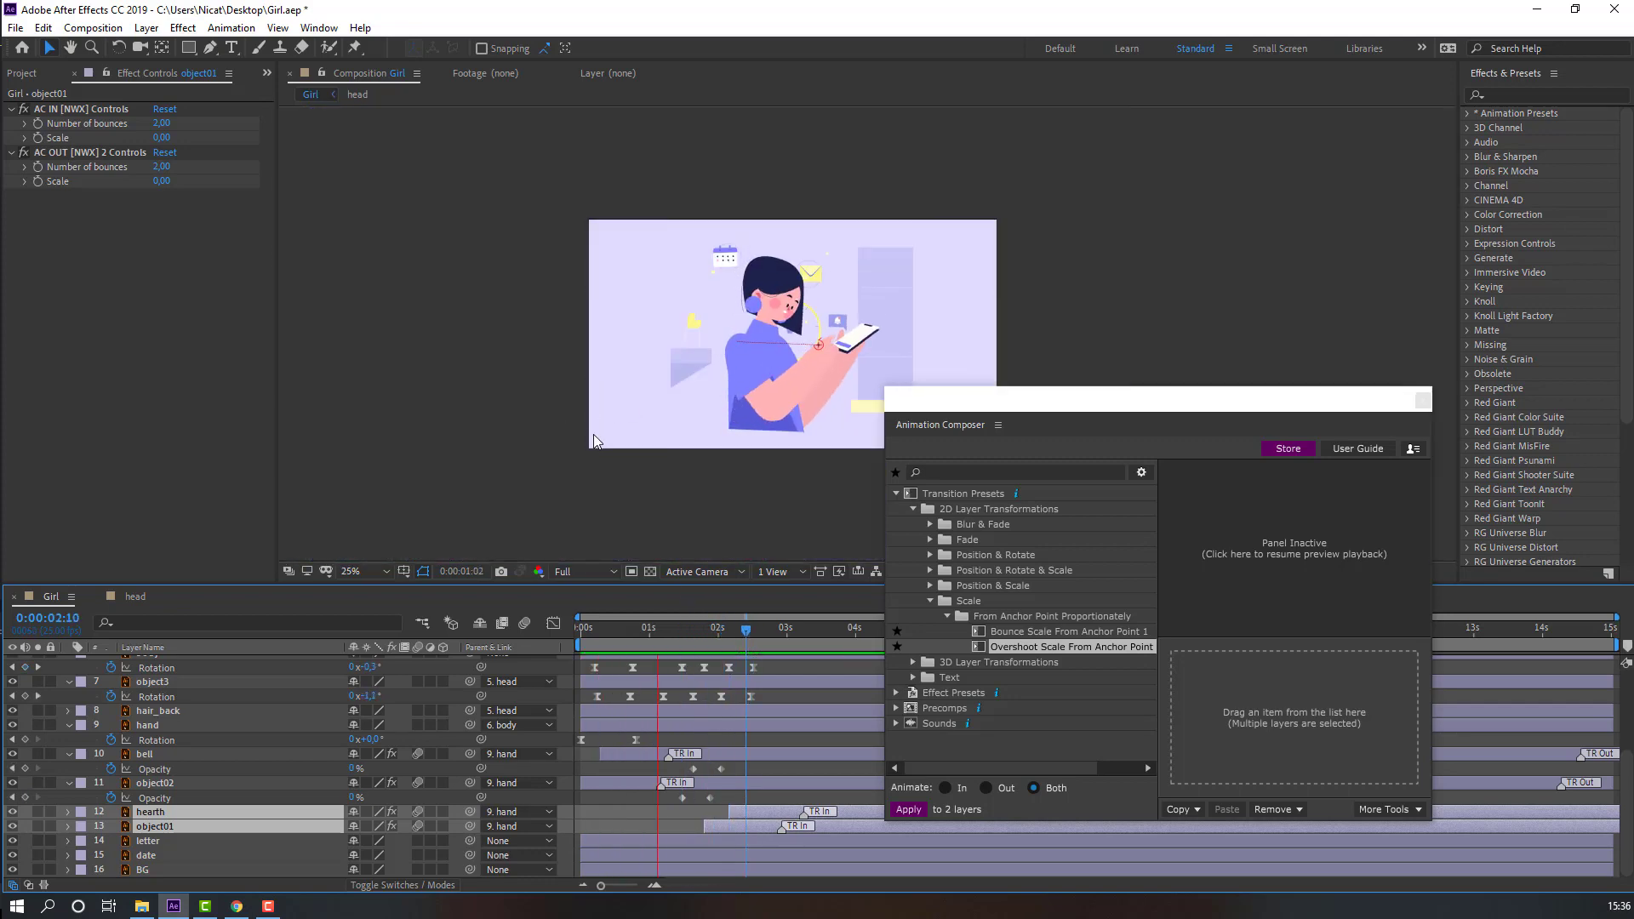
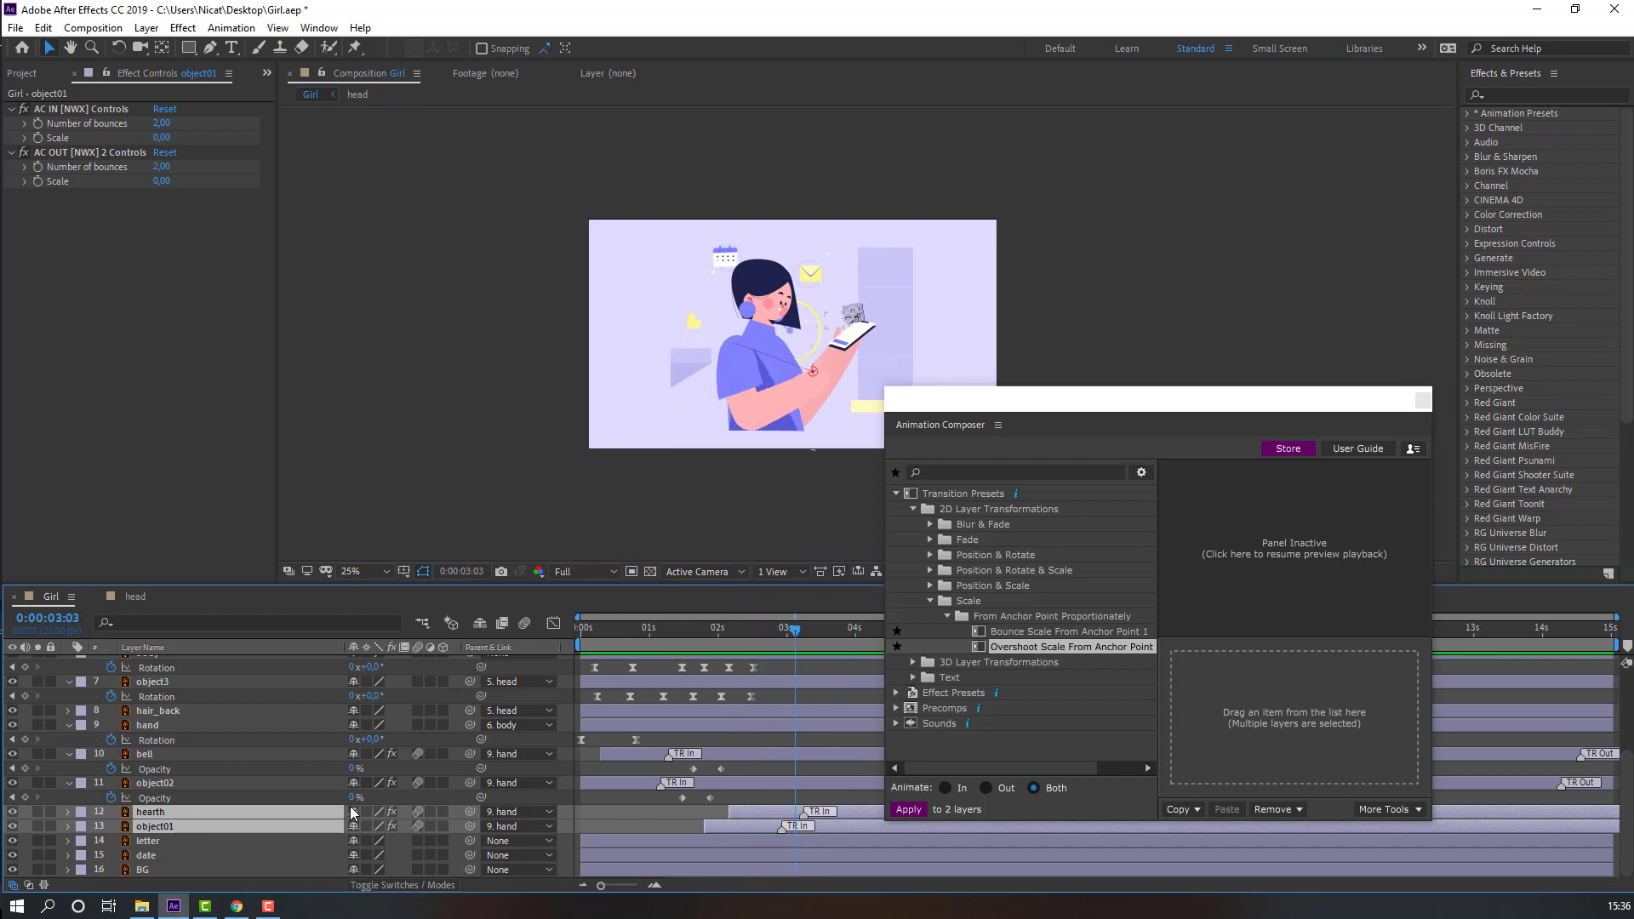
Set Opacity keyframes on the hearth and object01 layers, then move to 0:00:03:15
key("t")
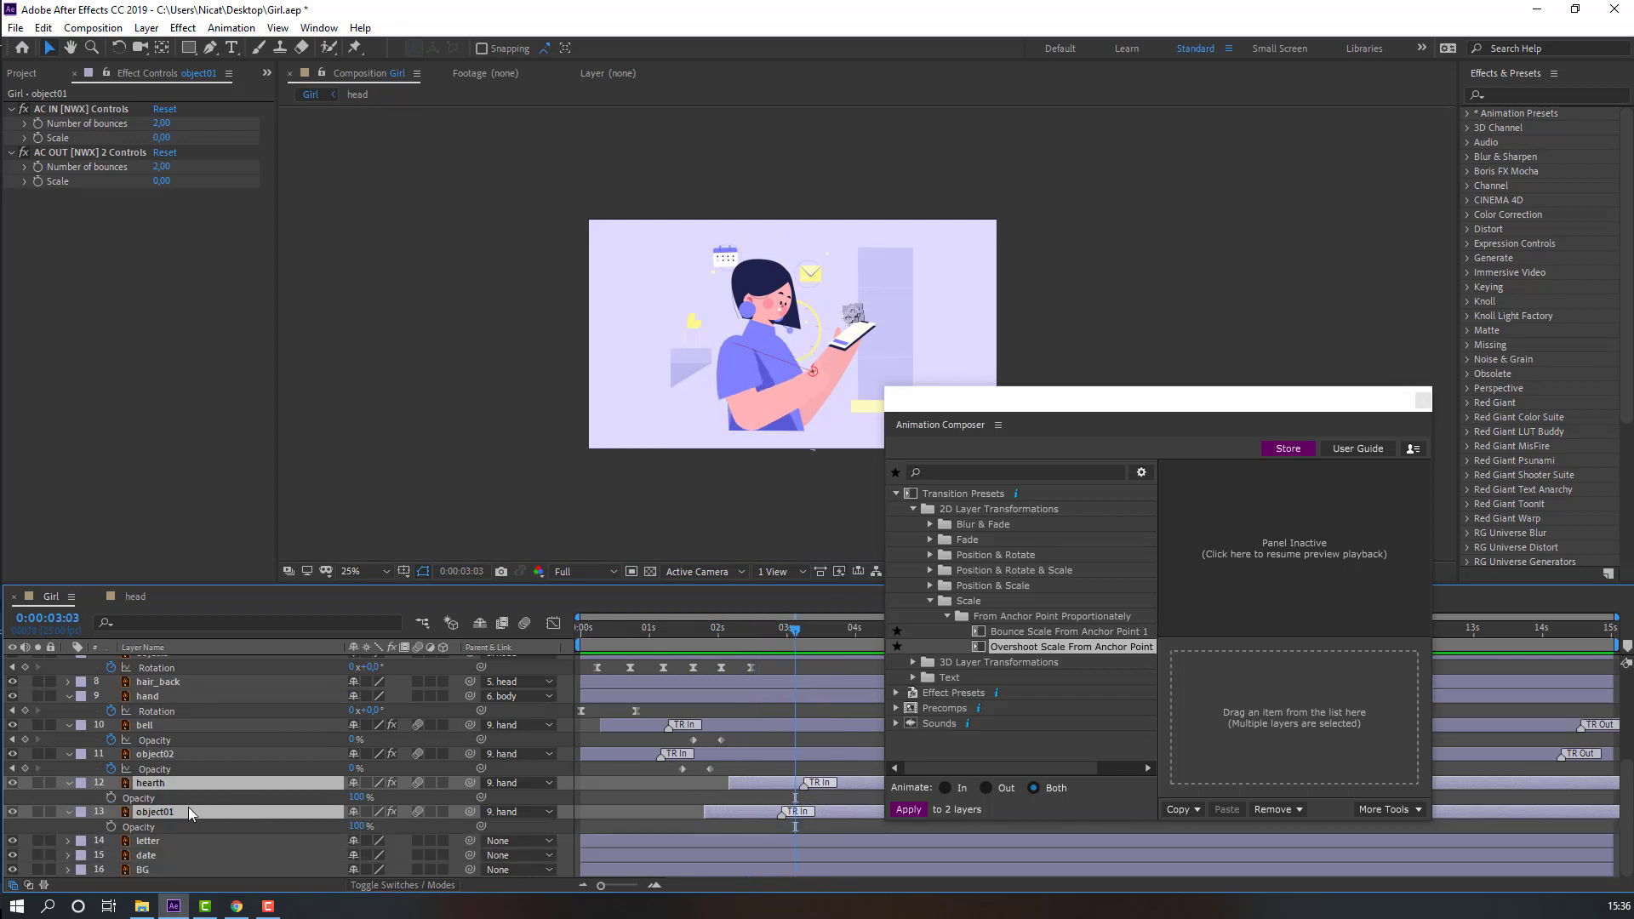
left_click(111, 799)
left_click_drag(804, 628, 828, 628)
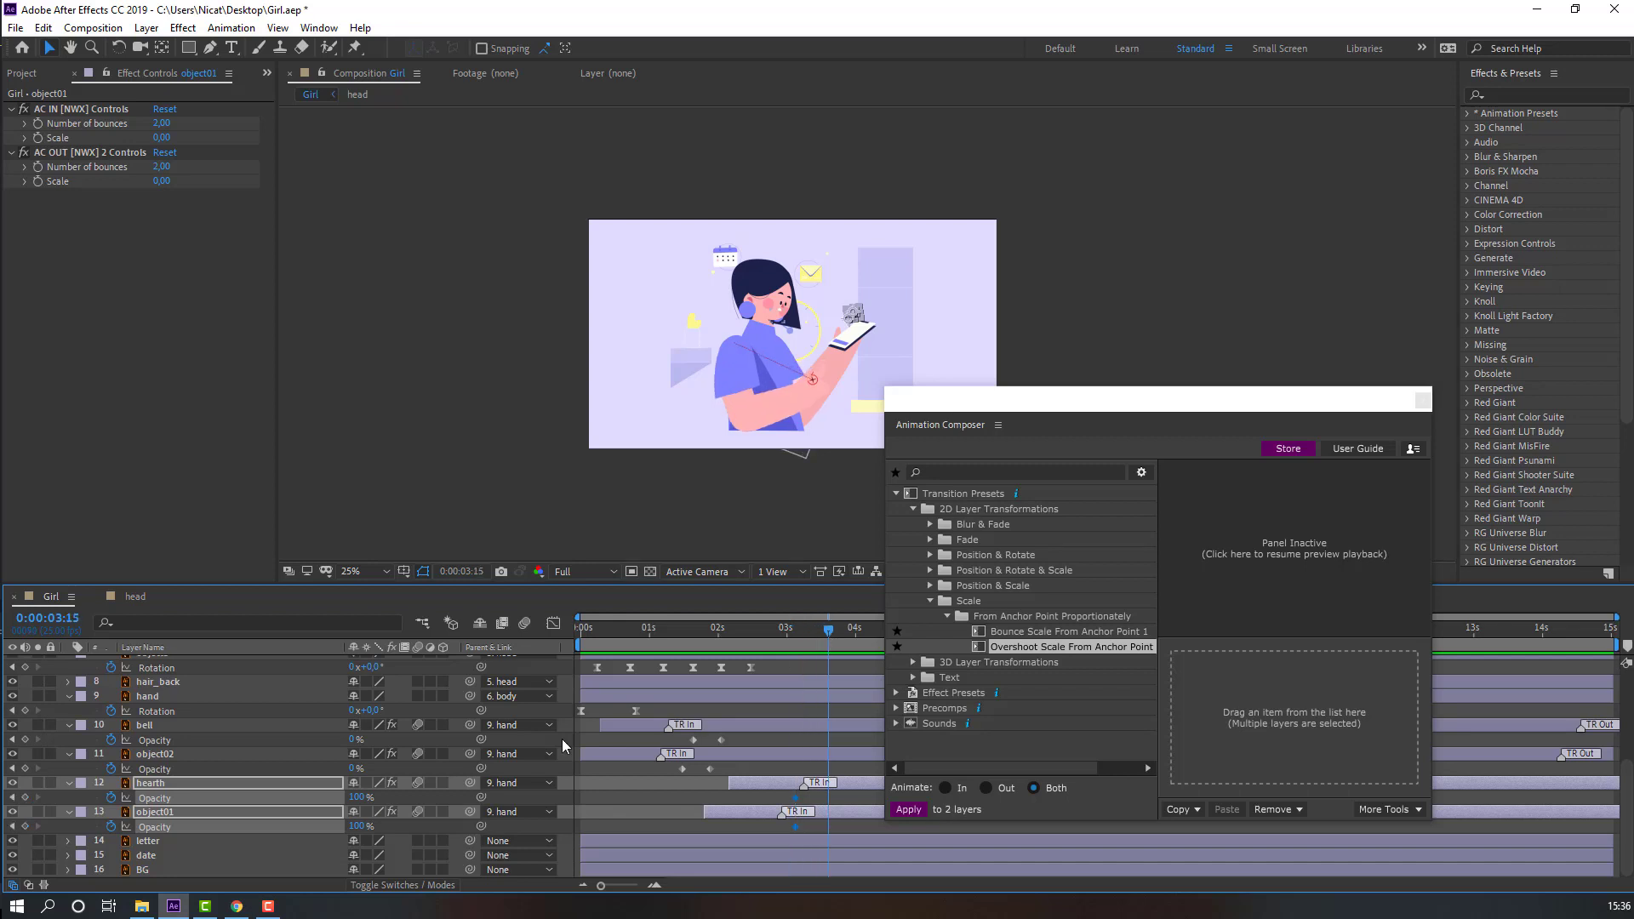
Preview the animation, close the Animation Composer panel and go to 4 seconds
left_click(670, 792)
key("space")
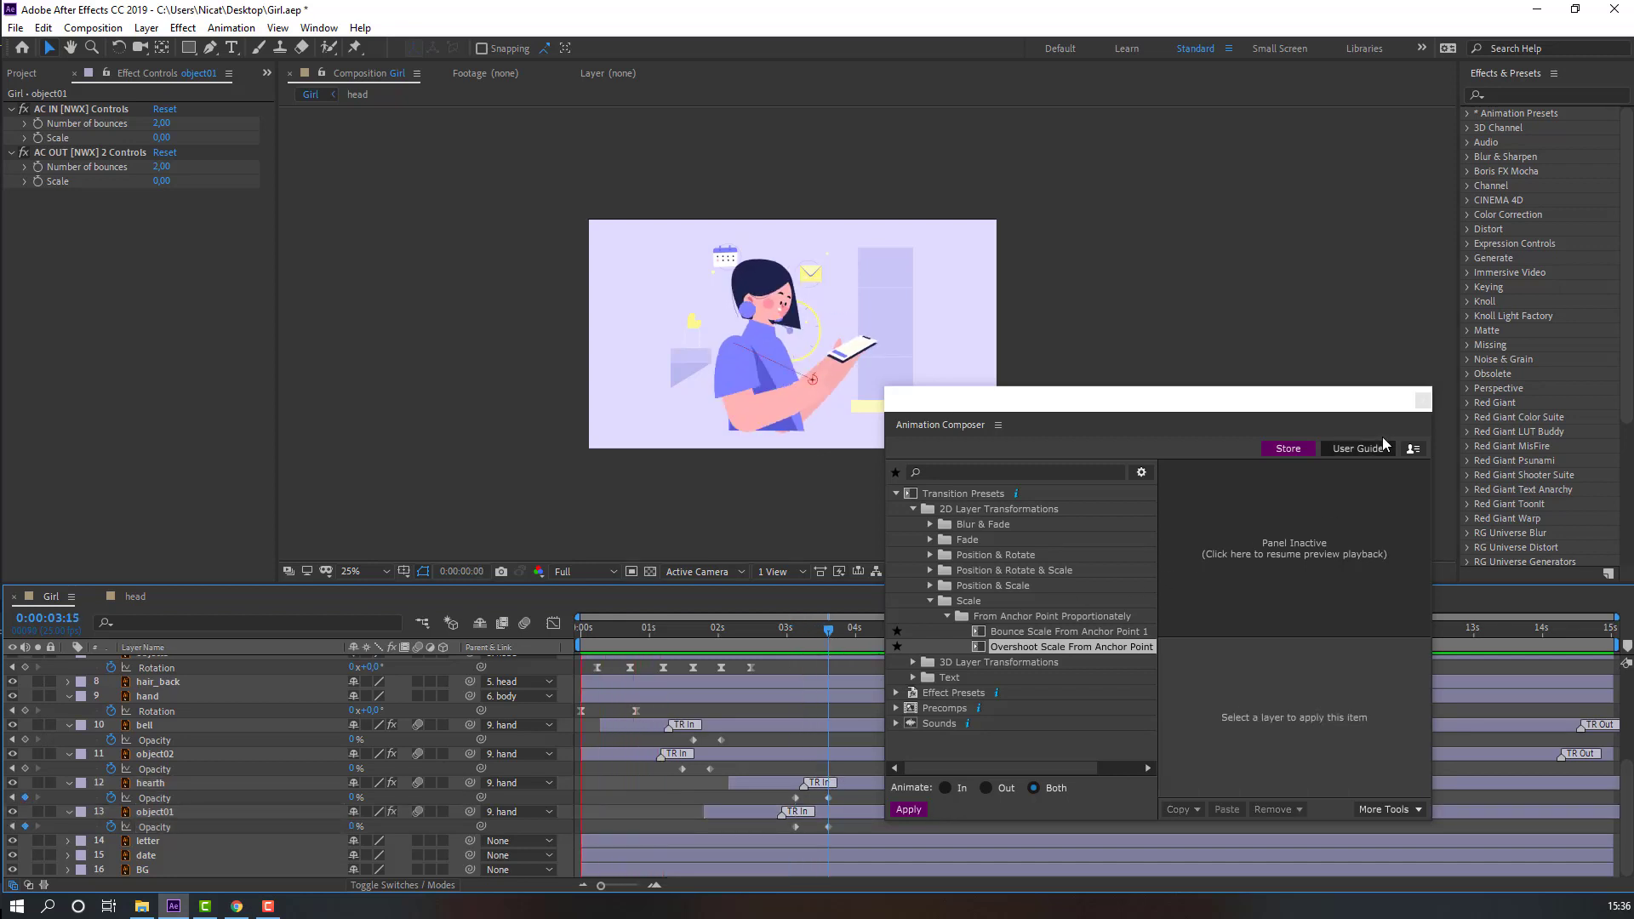
left_click(1423, 400)
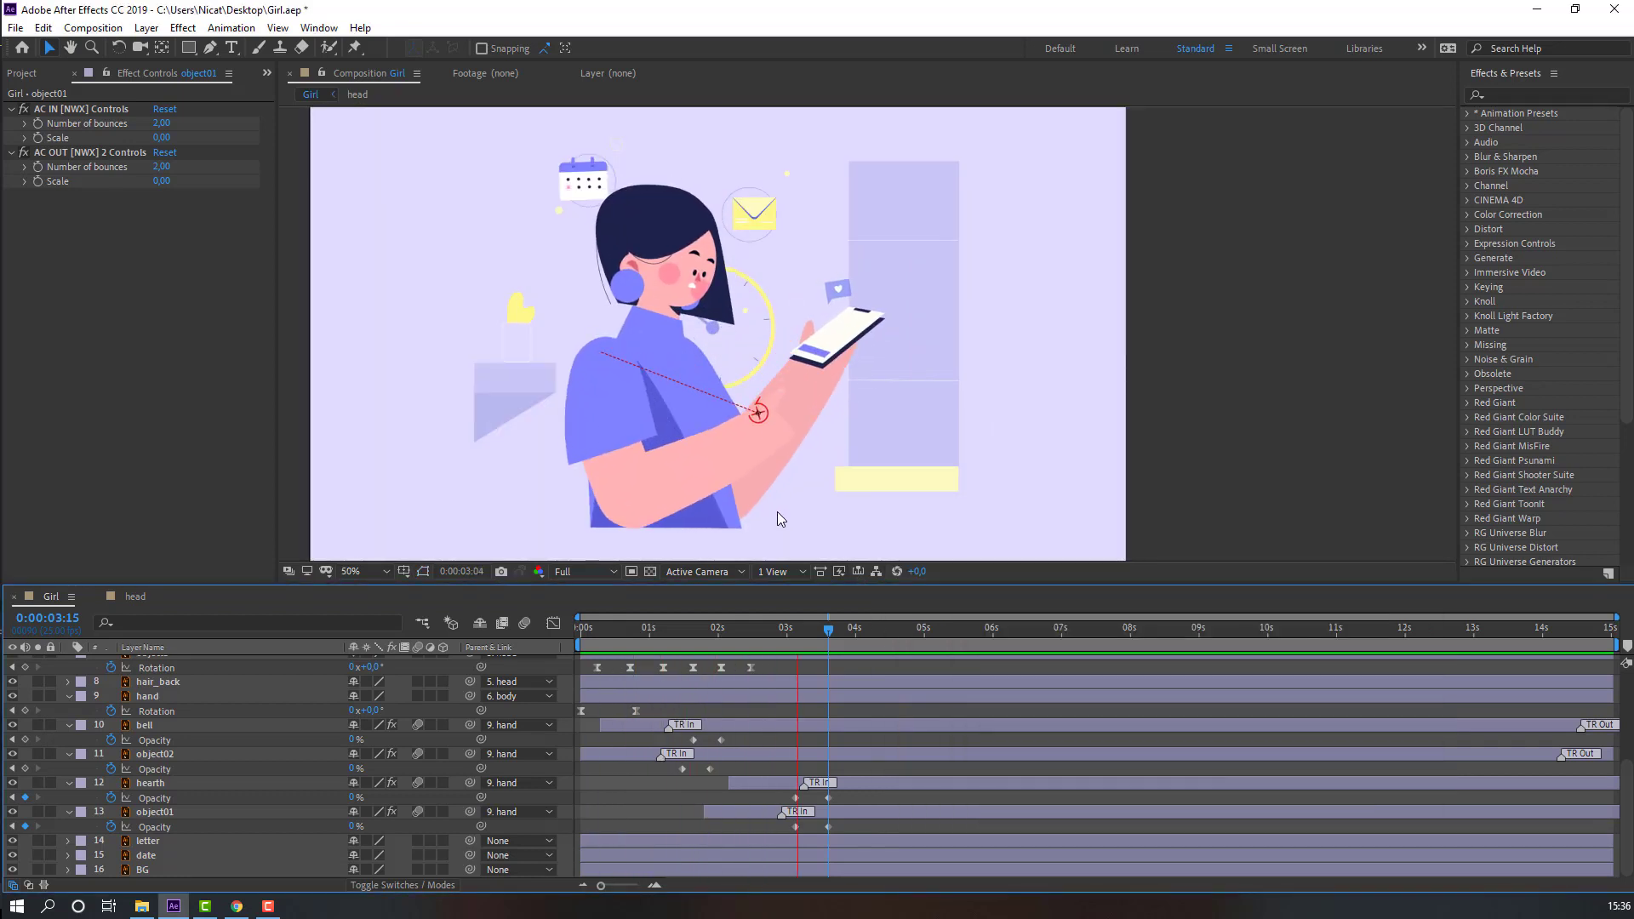
left_click(856, 630)
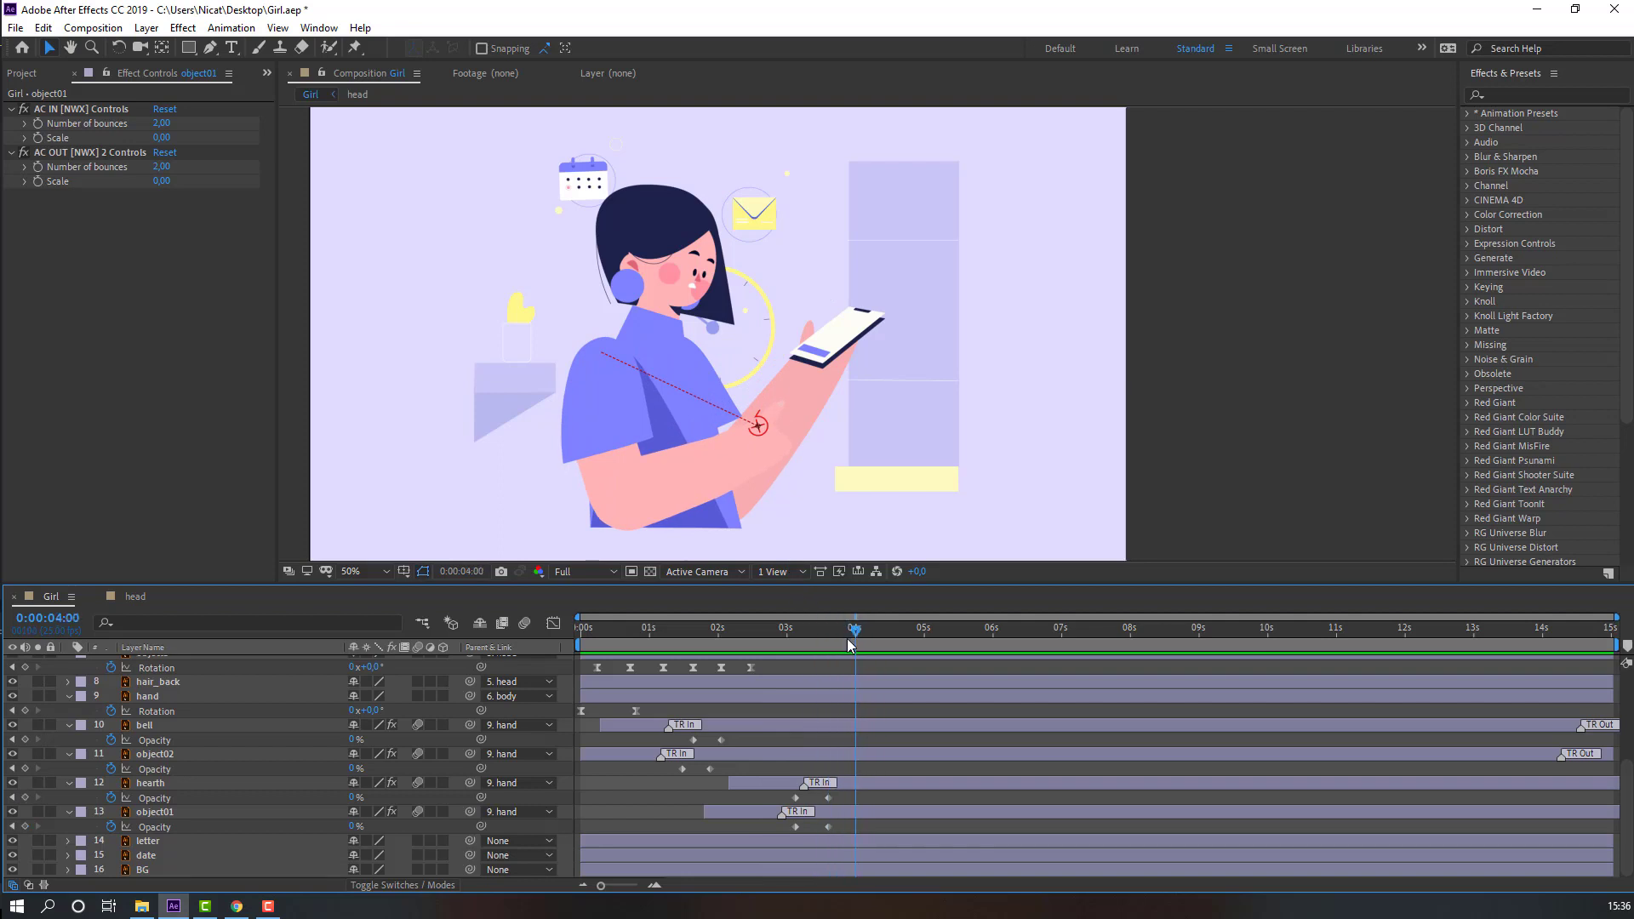
End the work area at 4 seconds and trim the Girl composition to it
key("n")
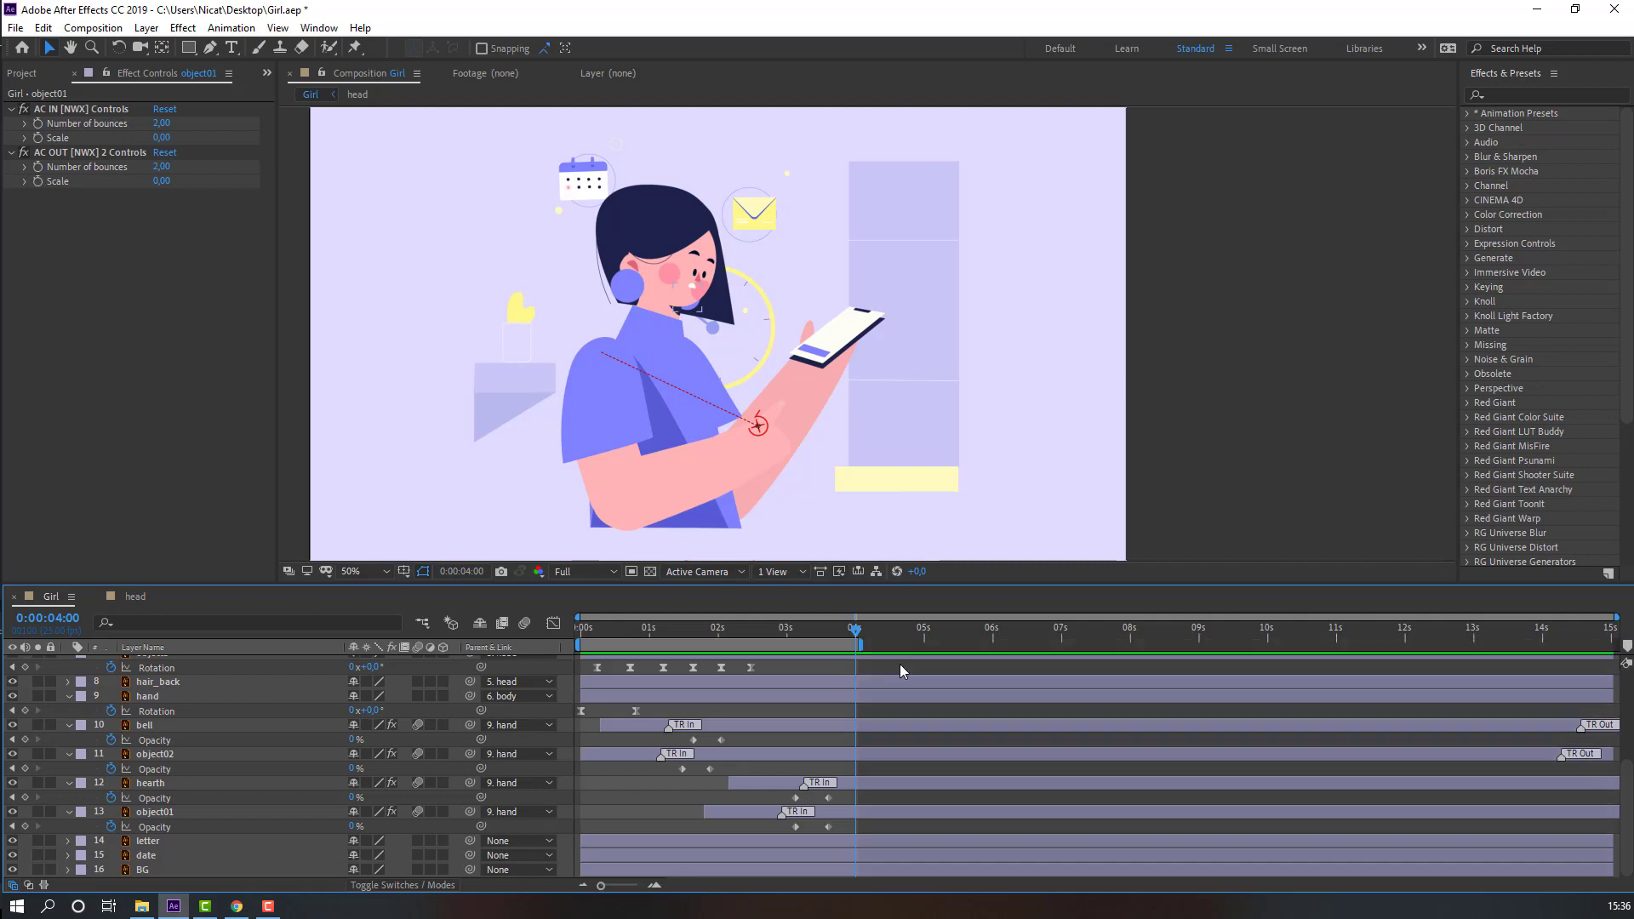
right_click(814, 645)
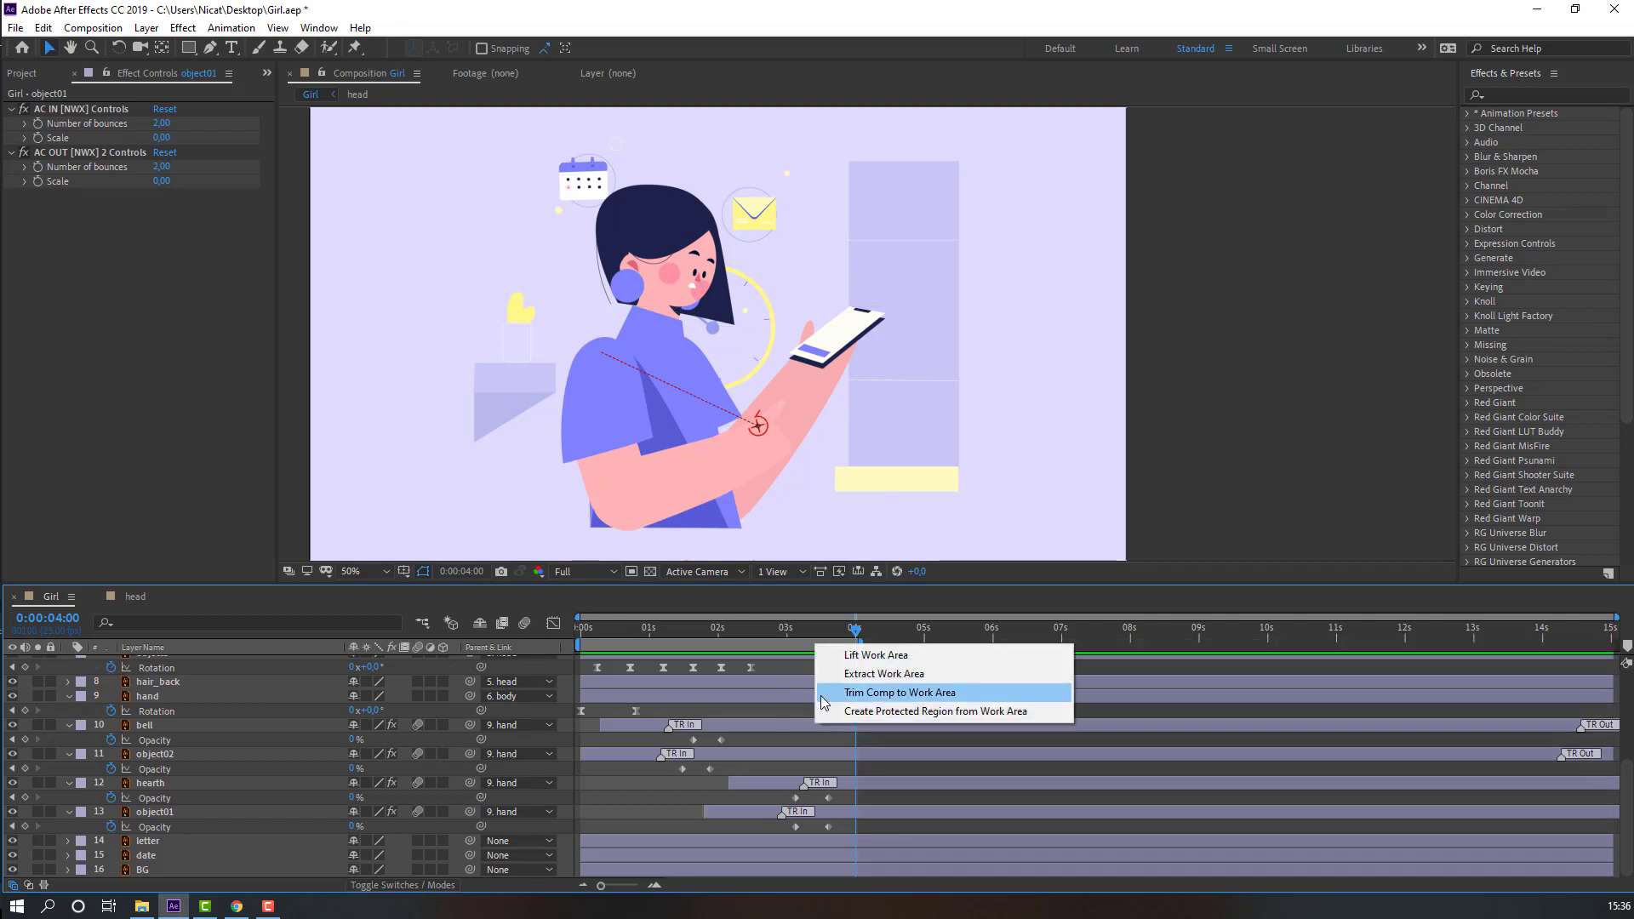
left_click(881, 697)
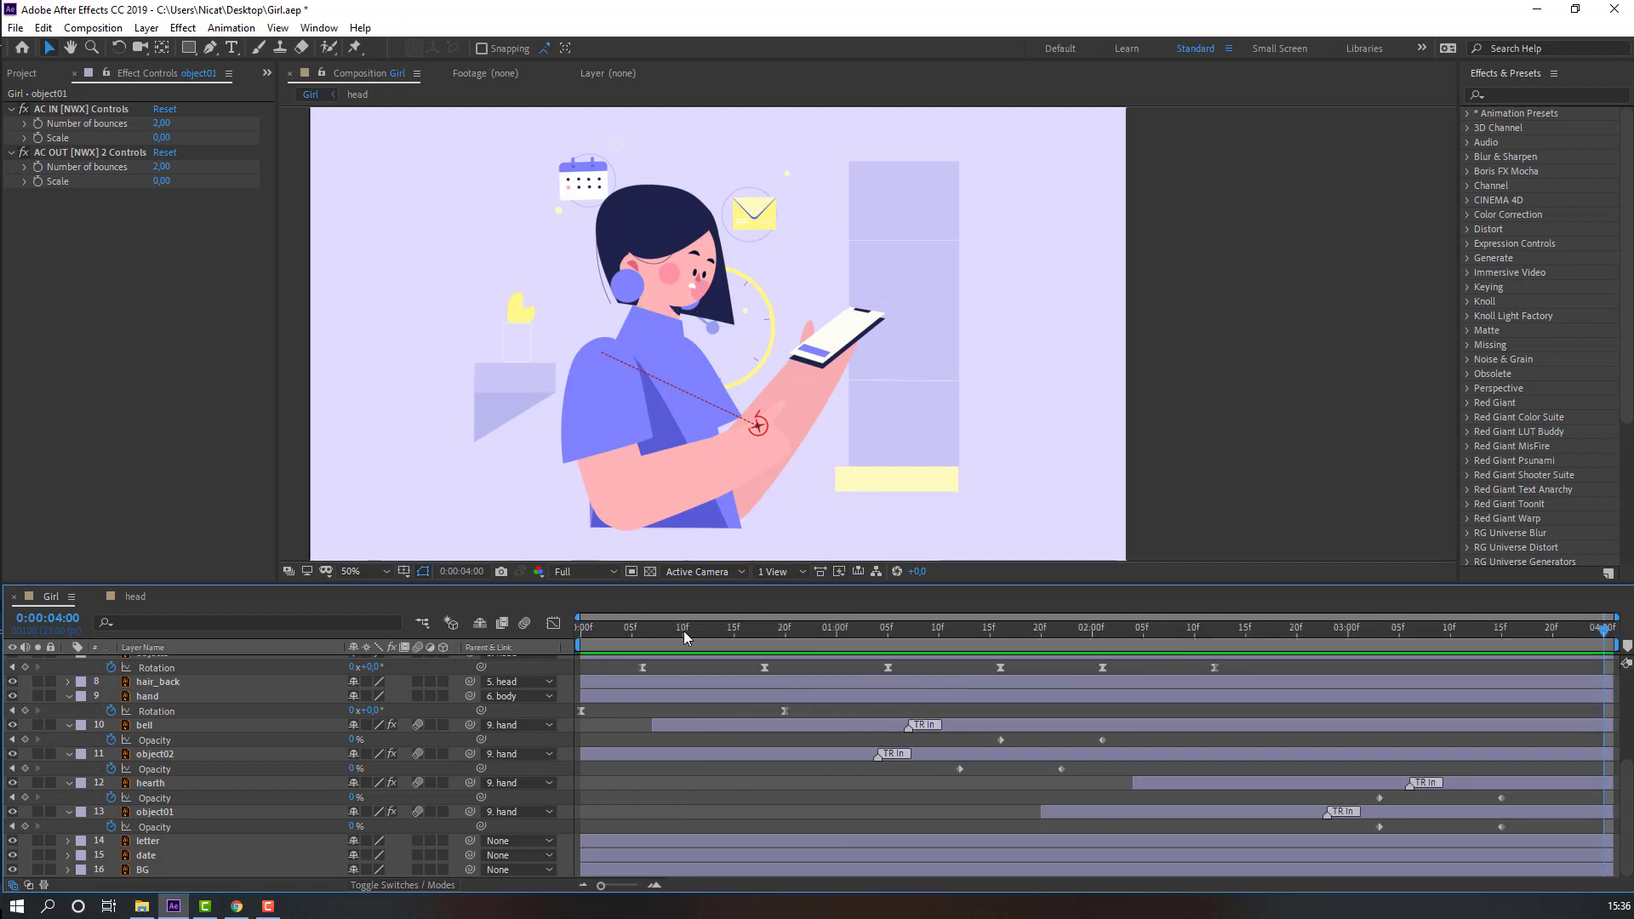
Crop the composition to a region of interest around the illustration, then undo the crop
left_click(632, 573)
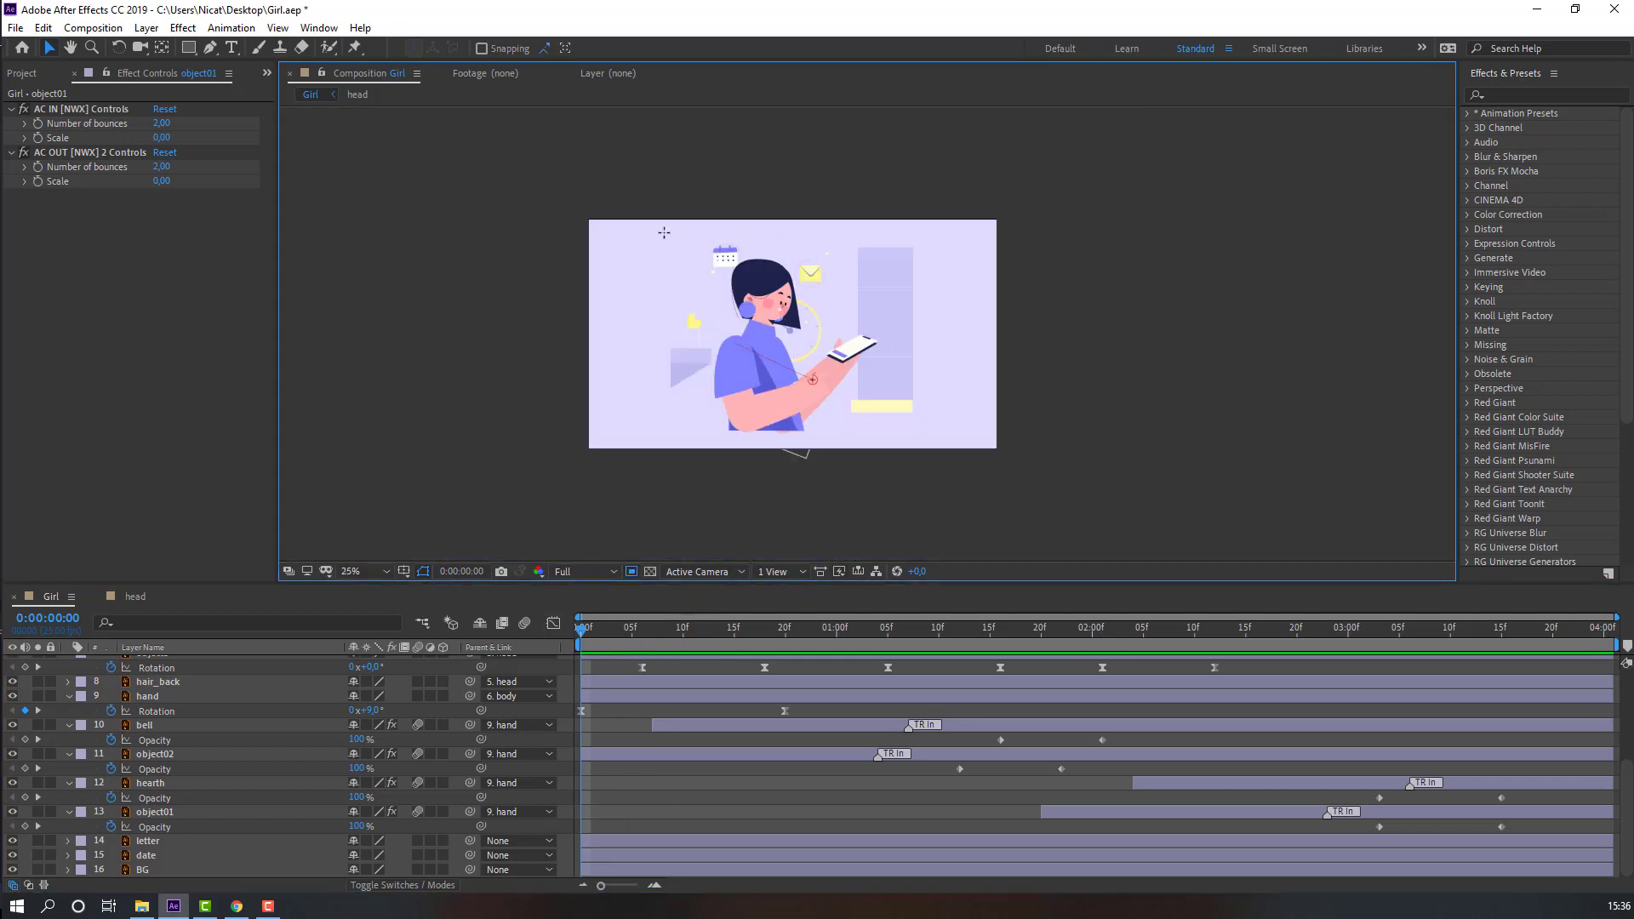
left_click_drag(663, 238, 915, 419)
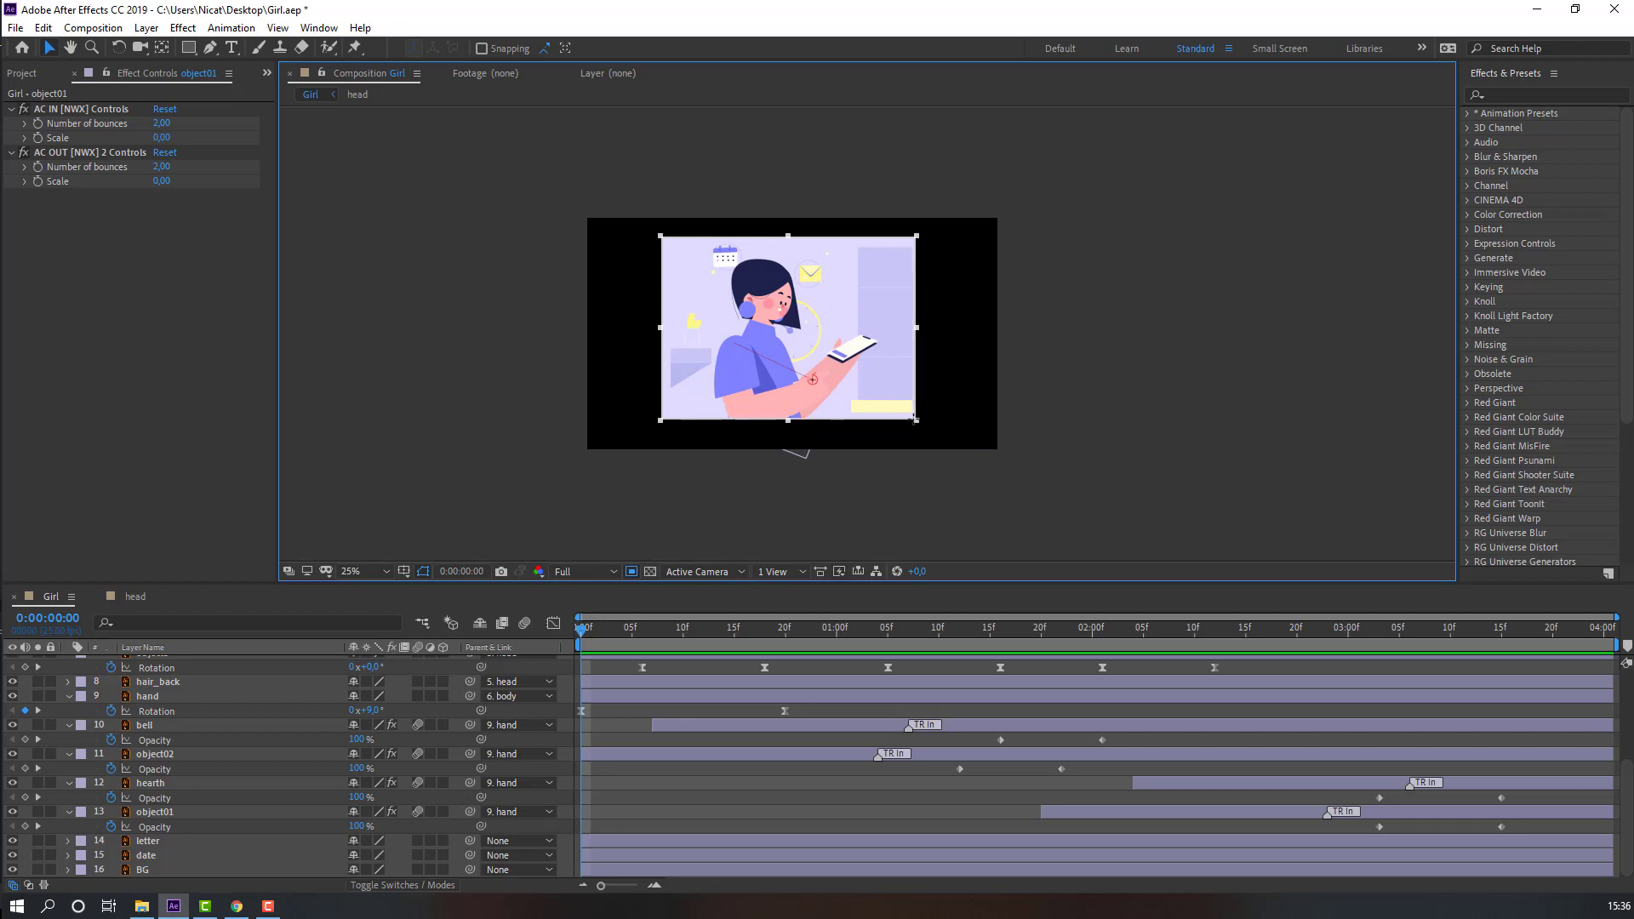
key("period")
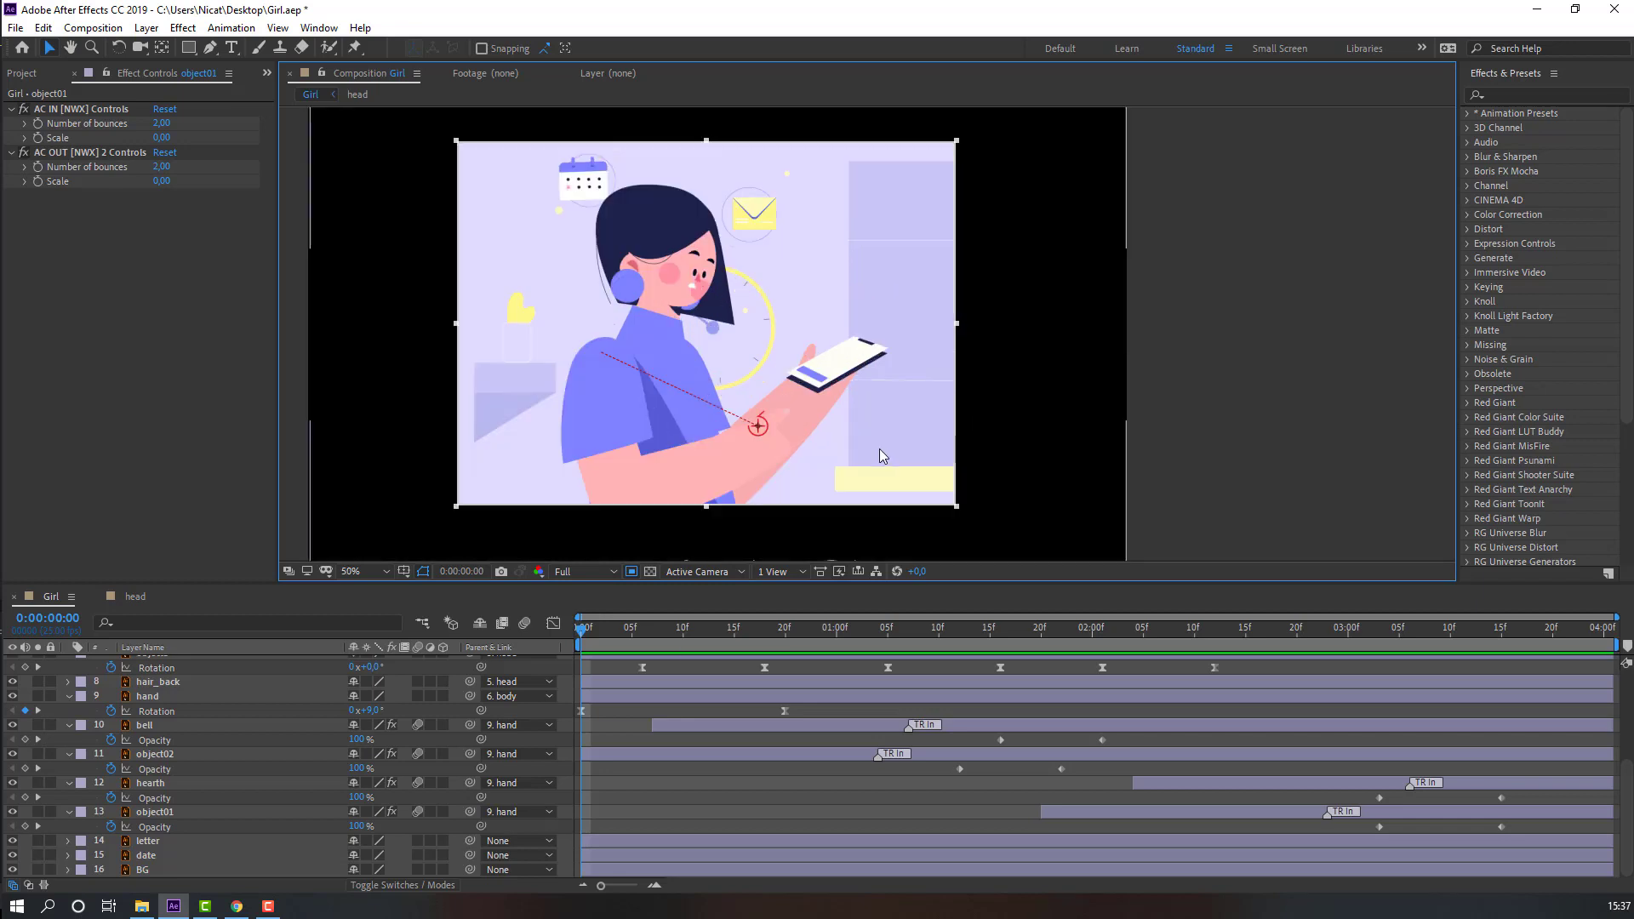
left_click(93, 28)
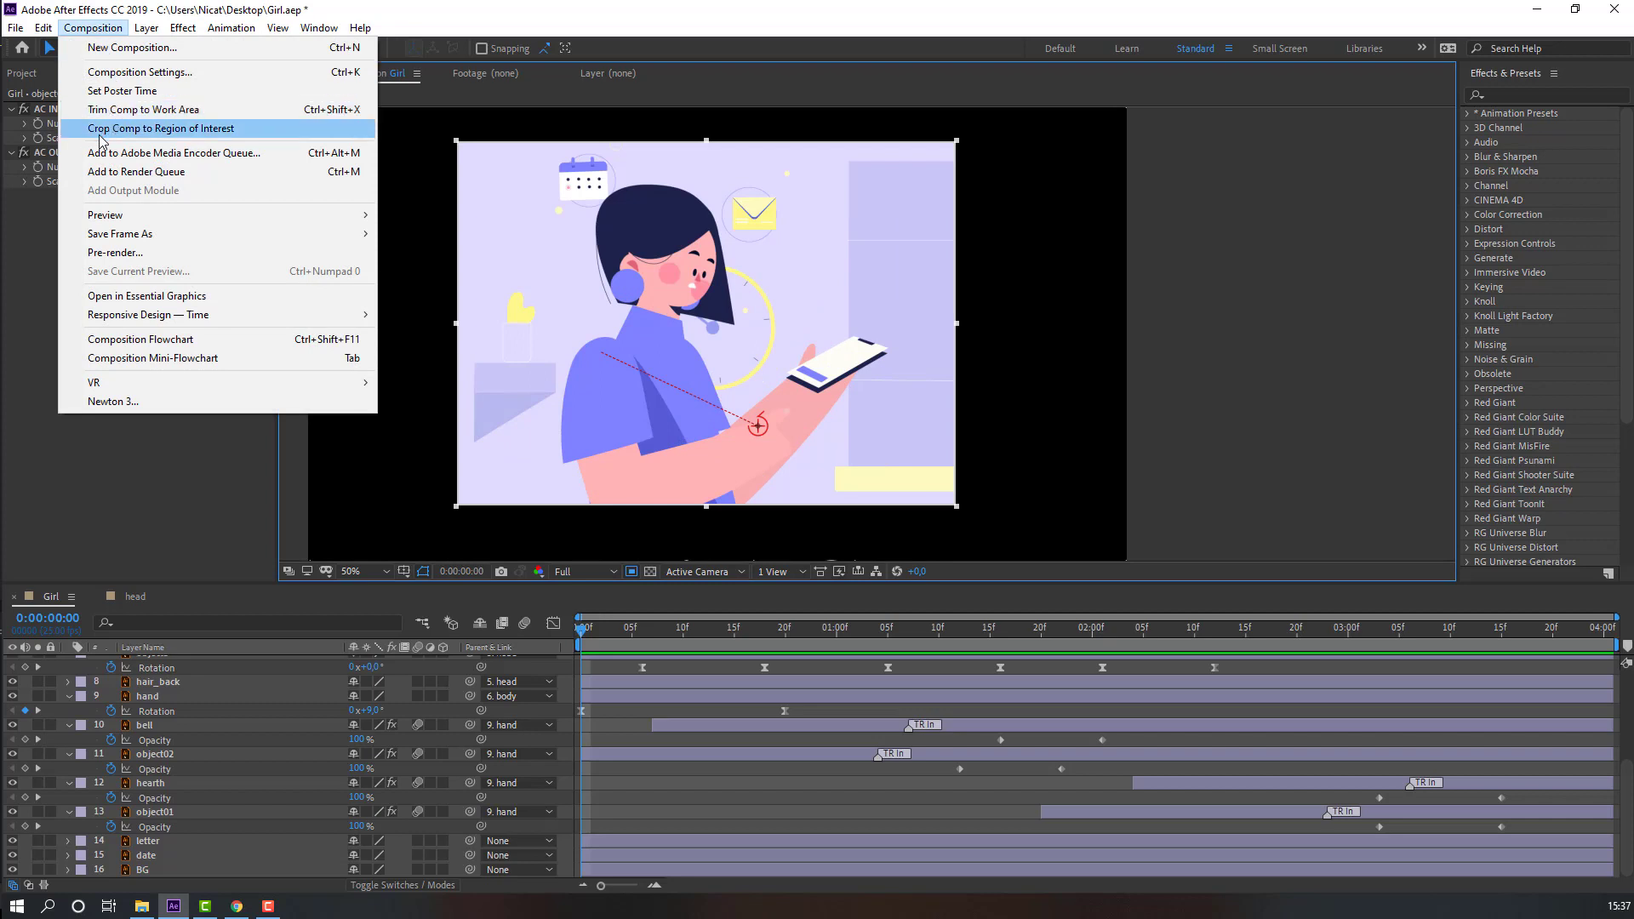
left_click(201, 134)
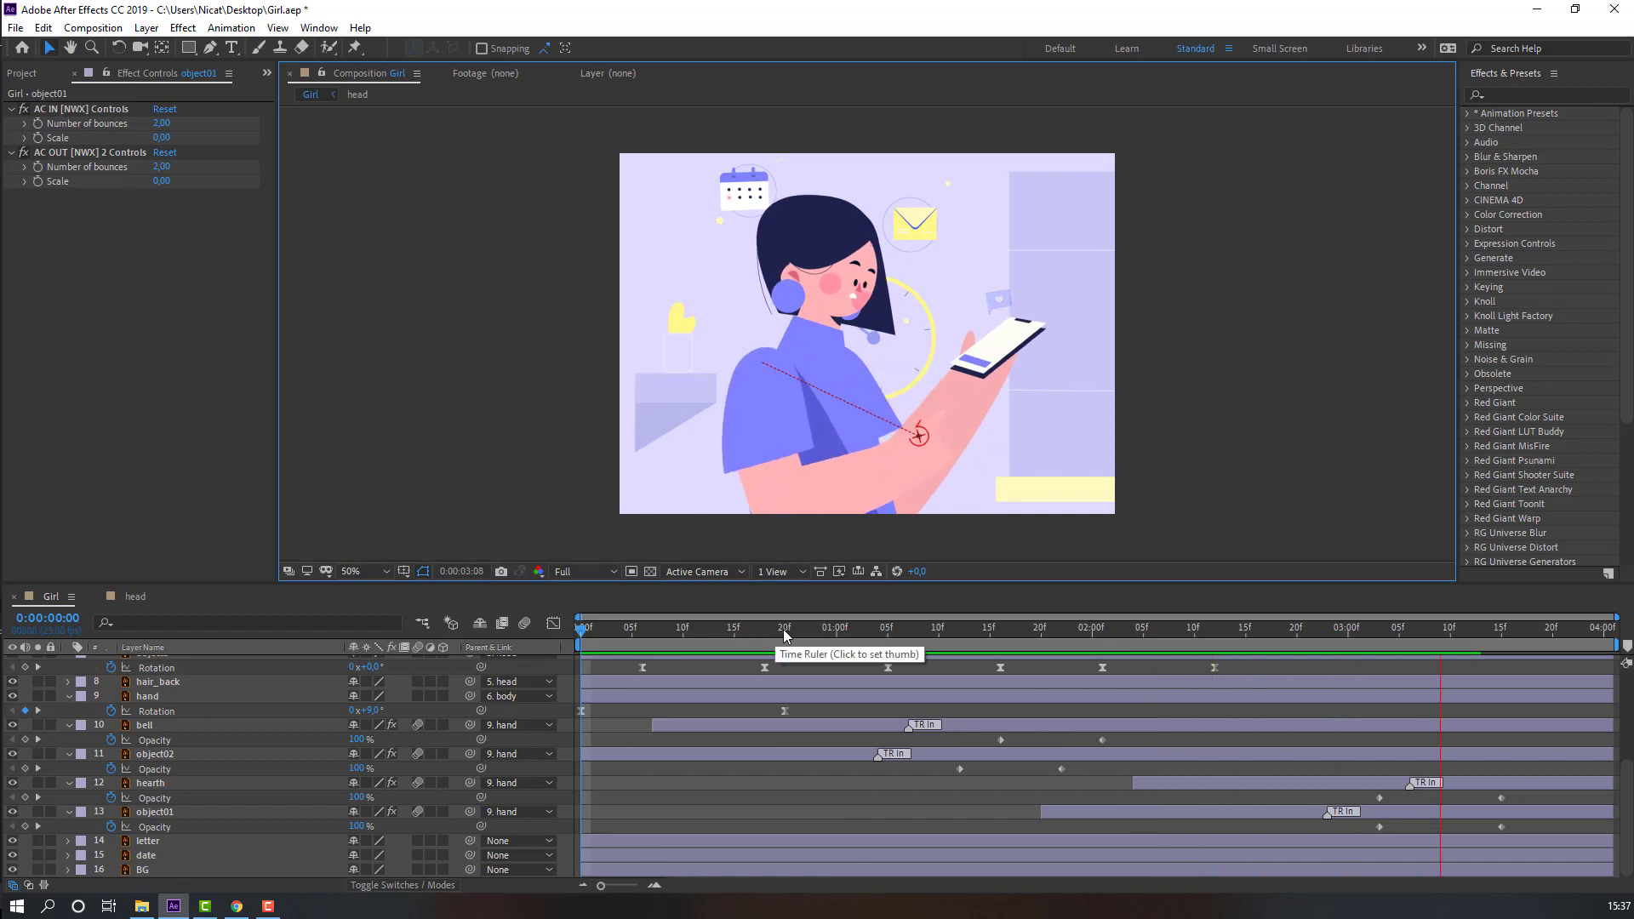
key("space")
key("ctrl+z")
scroll(205, 855, "up", 3)
scroll(204, 808, "up", 2)
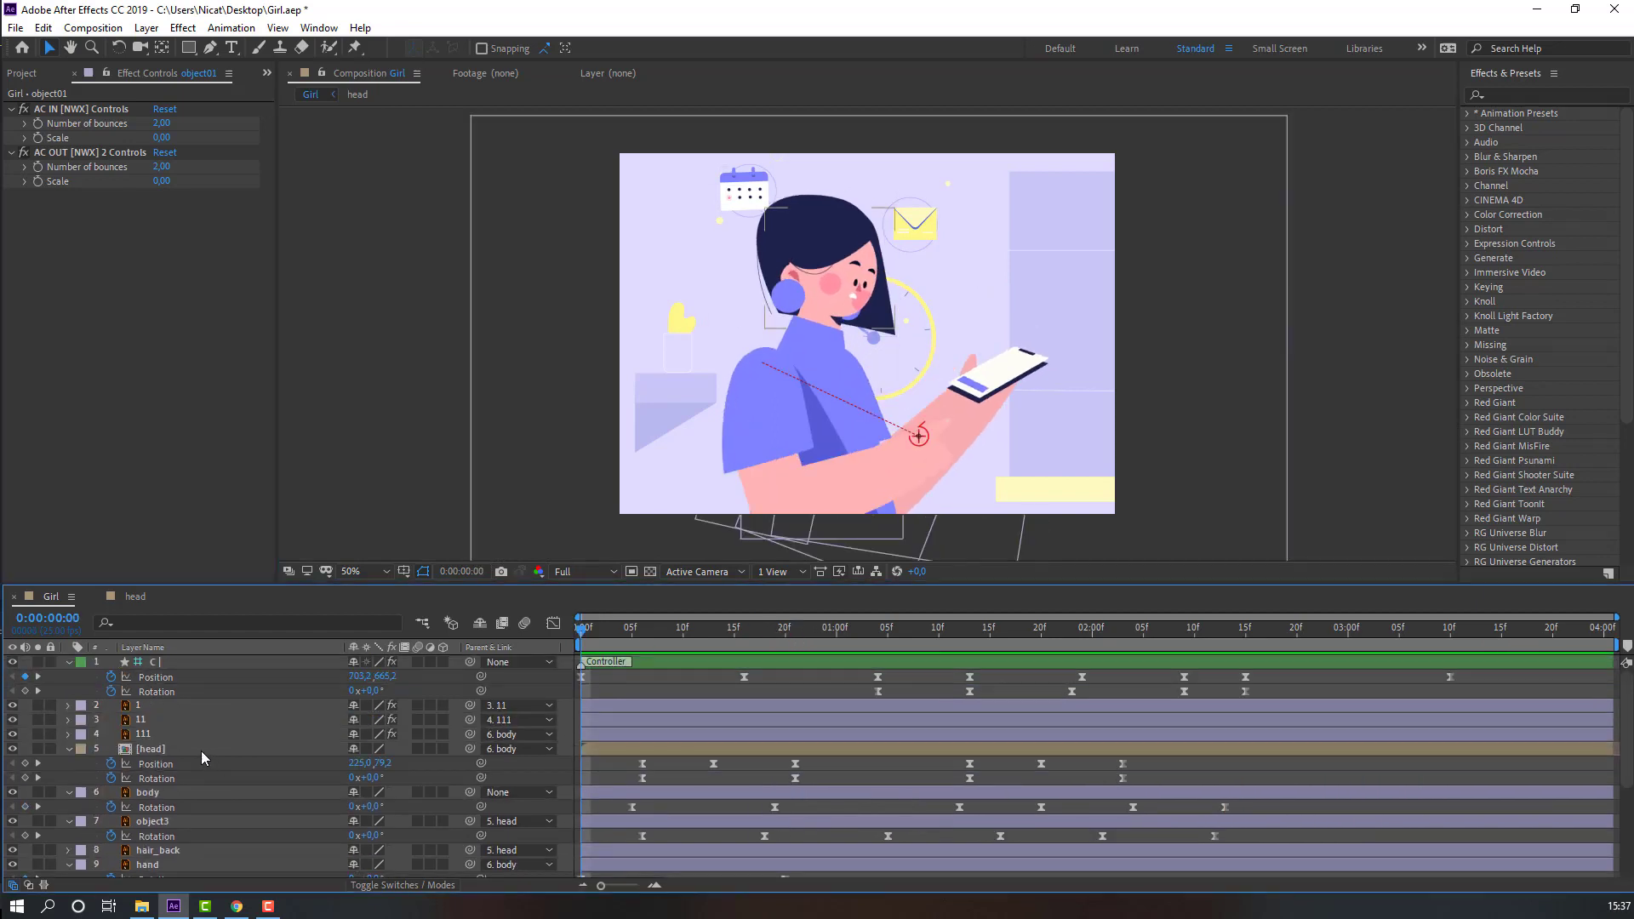
Open the head precomp, select Face Control and check the opening head motion in Girl
double_click(153, 751)
left_click(535, 853)
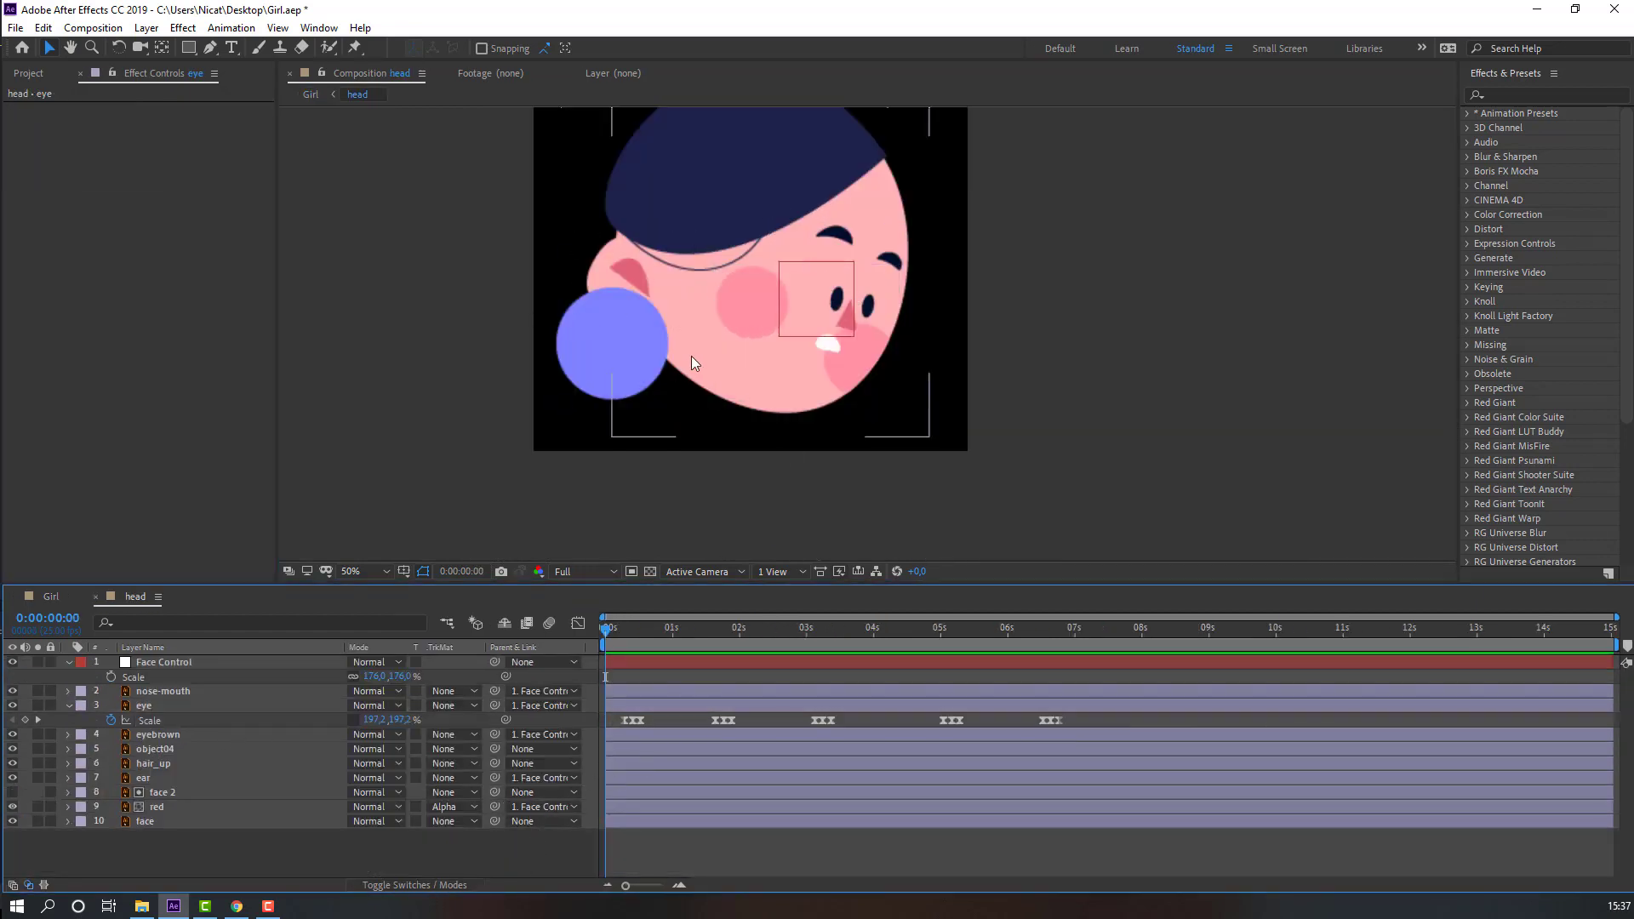
left_click(170, 664)
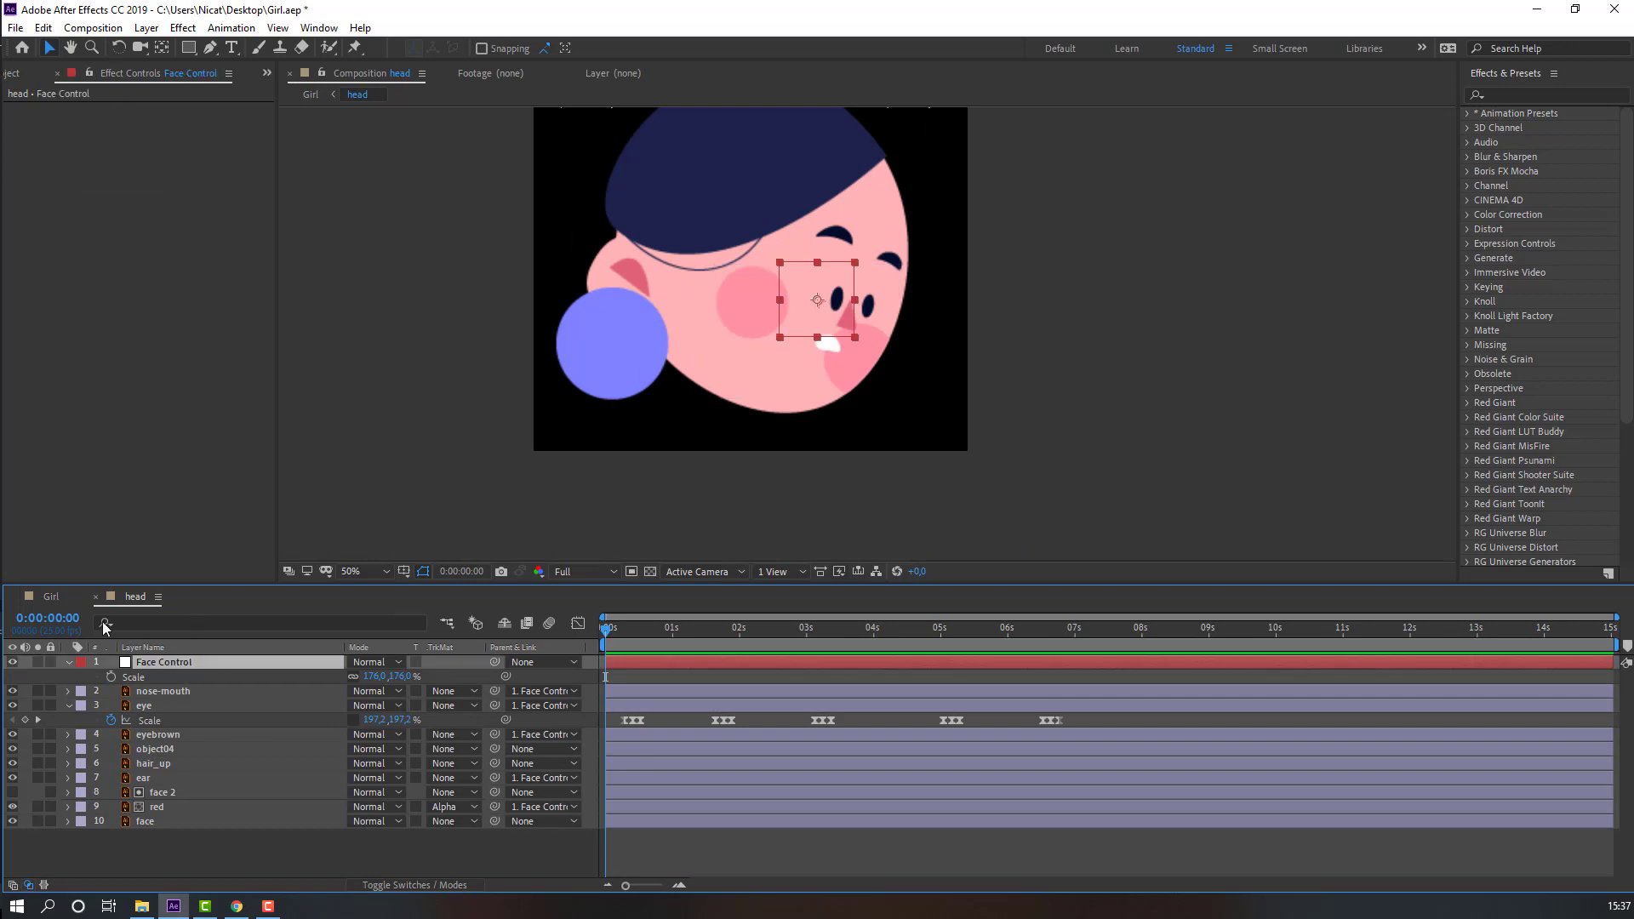
left_click(51, 598)
left_click_drag(605, 635, 645, 640)
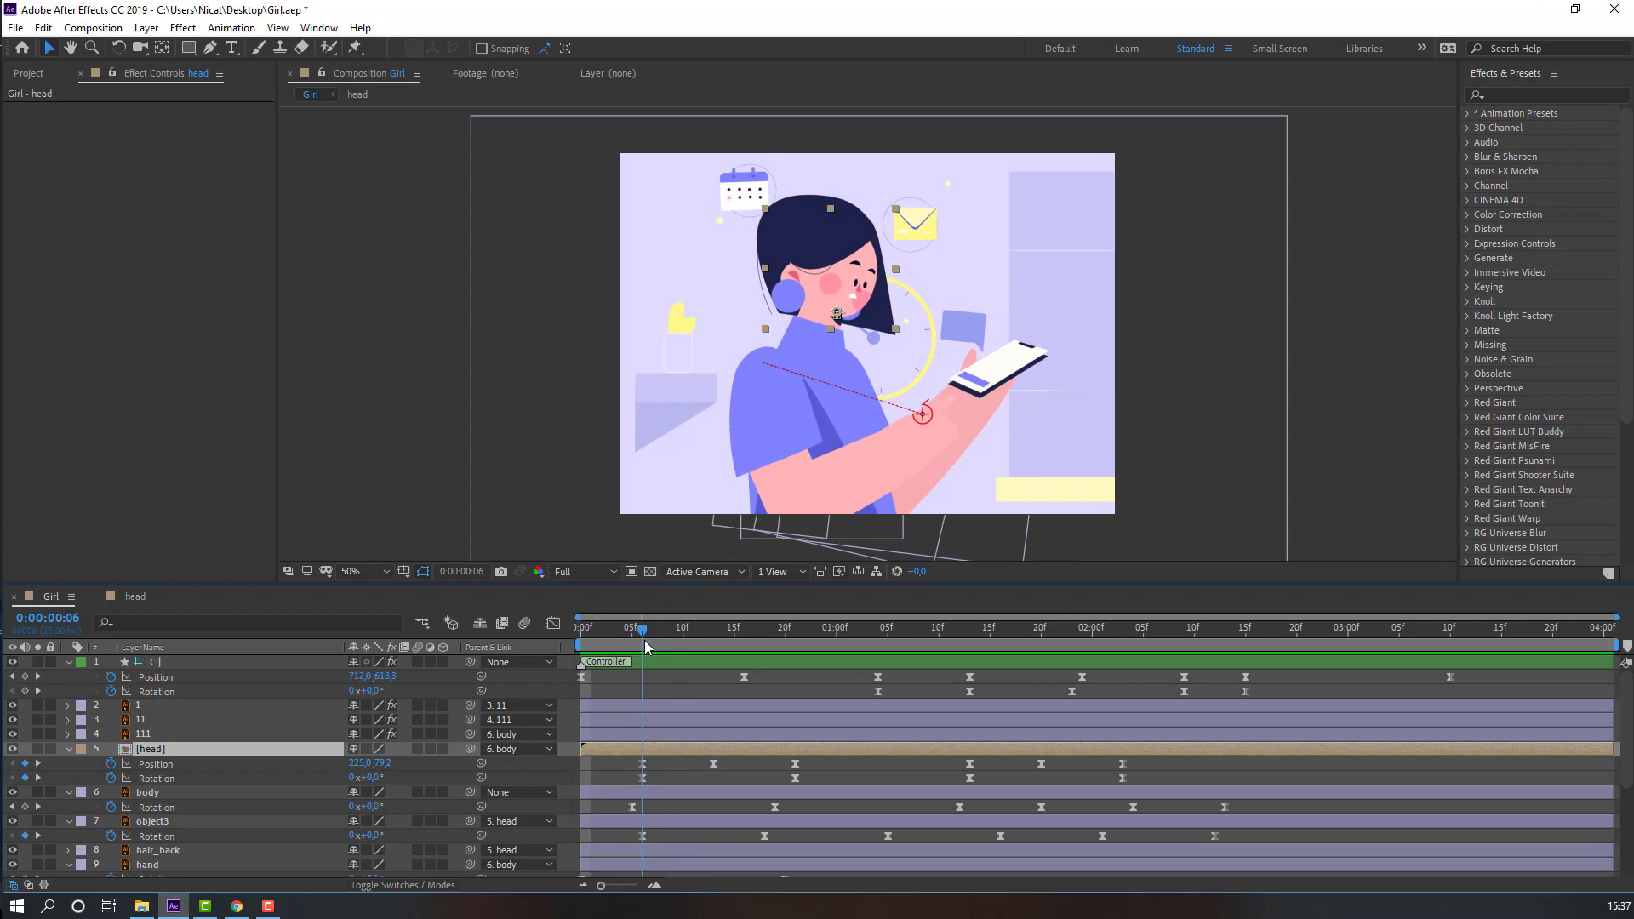
left_click(138, 598)
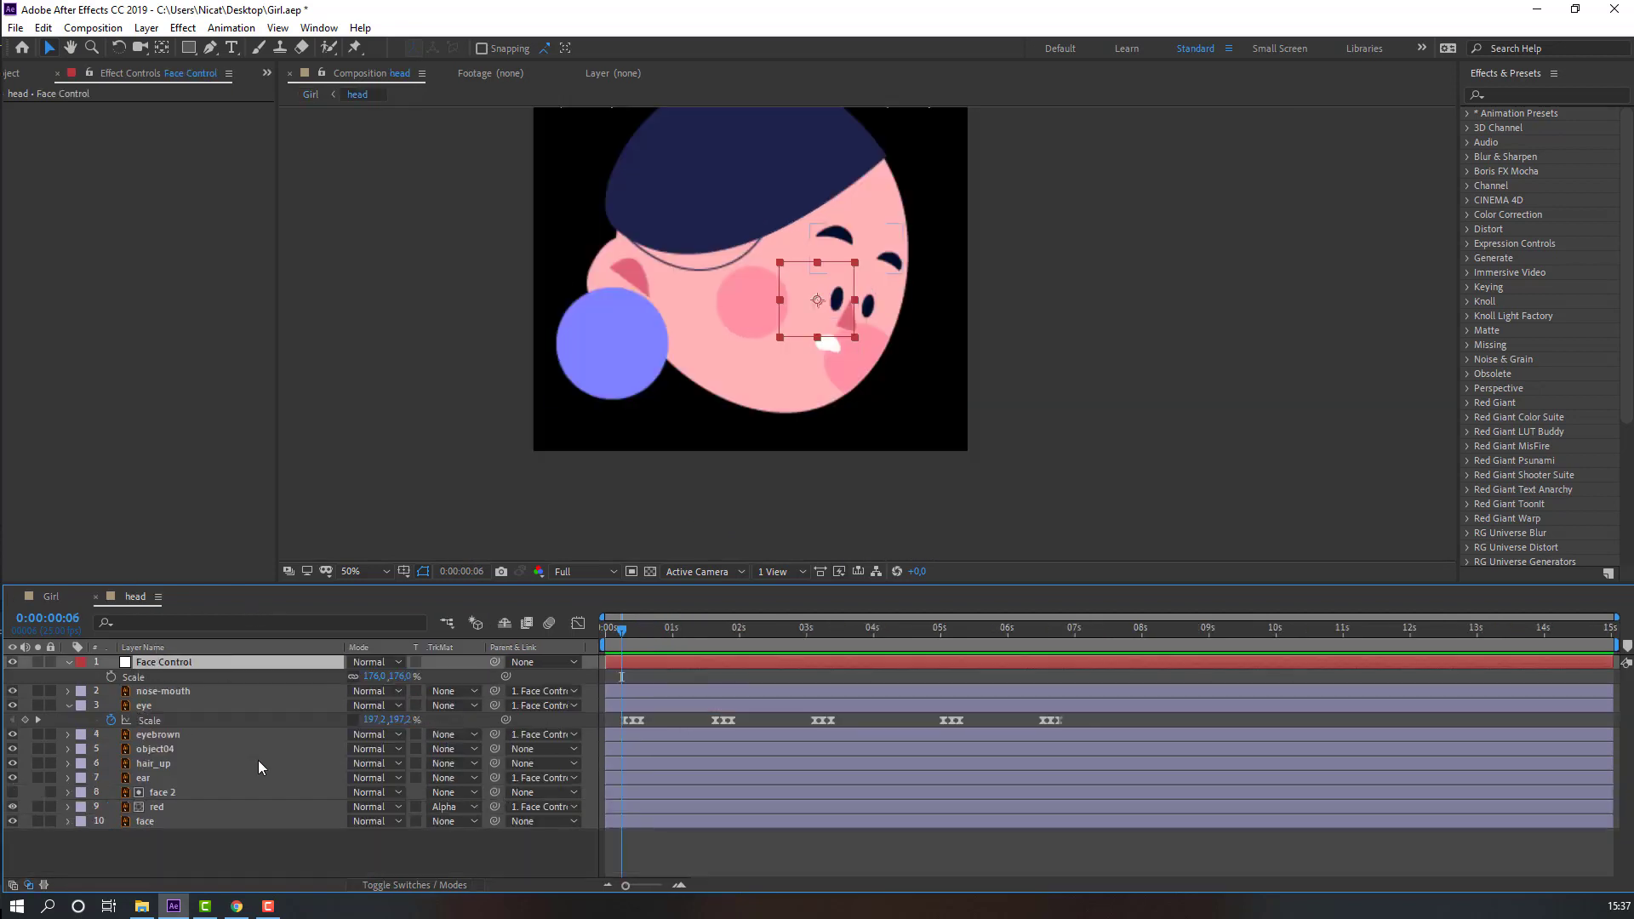
Key Face Control's Position at 0:00:00:21, shifting the face features, then return to frame 6
key("p")
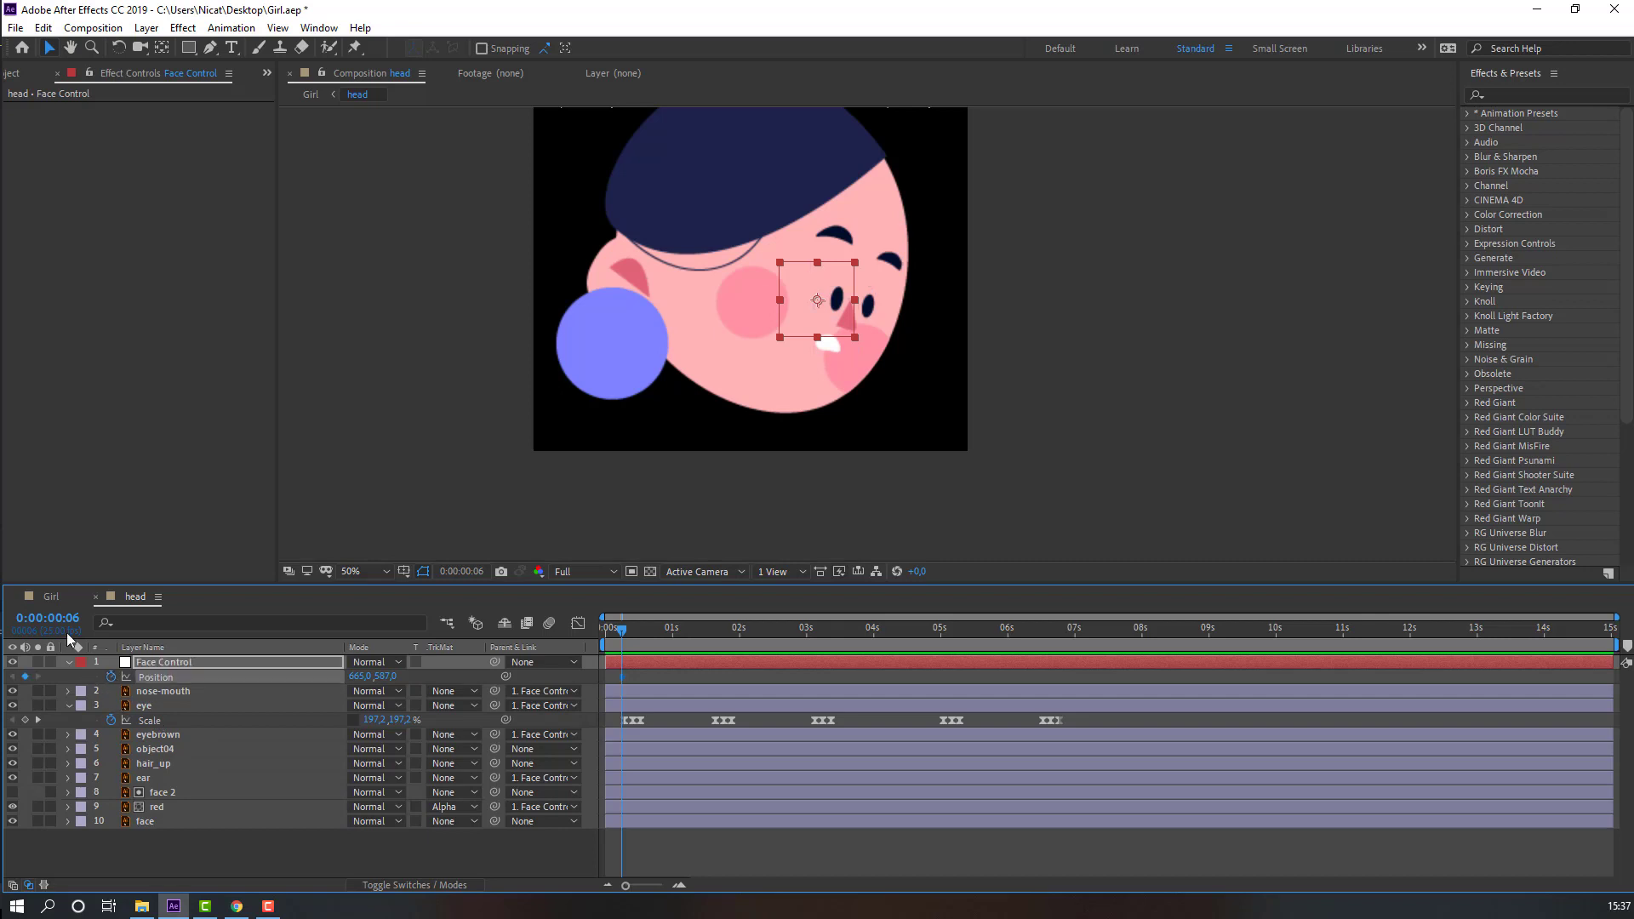
left_click(58, 595)
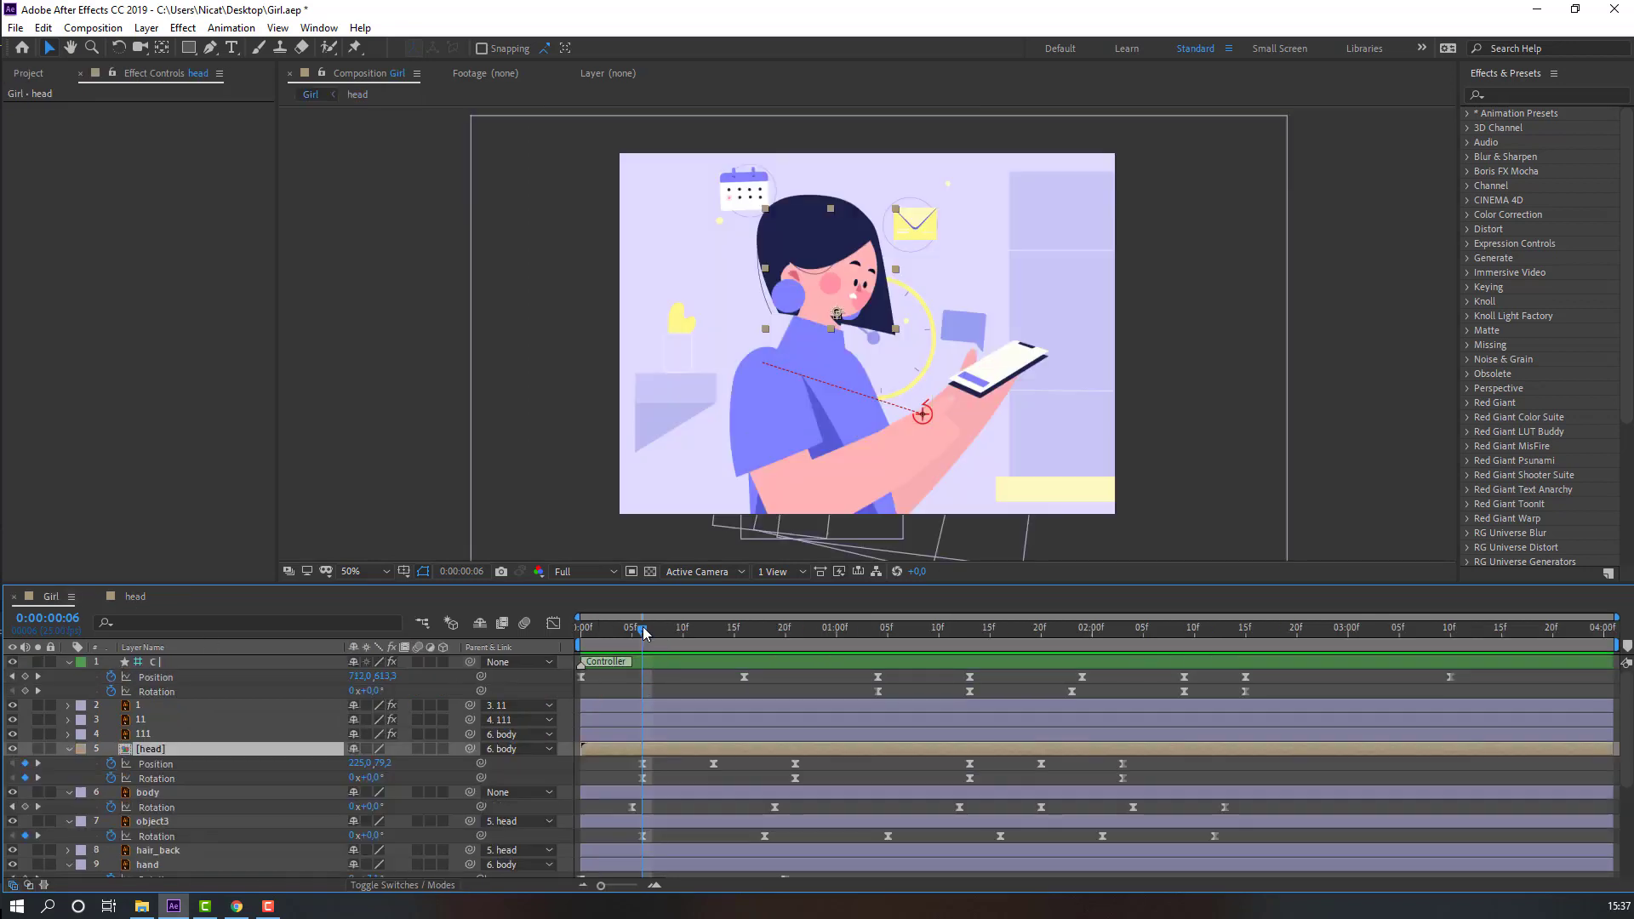
left_click_drag(643, 630, 801, 640)
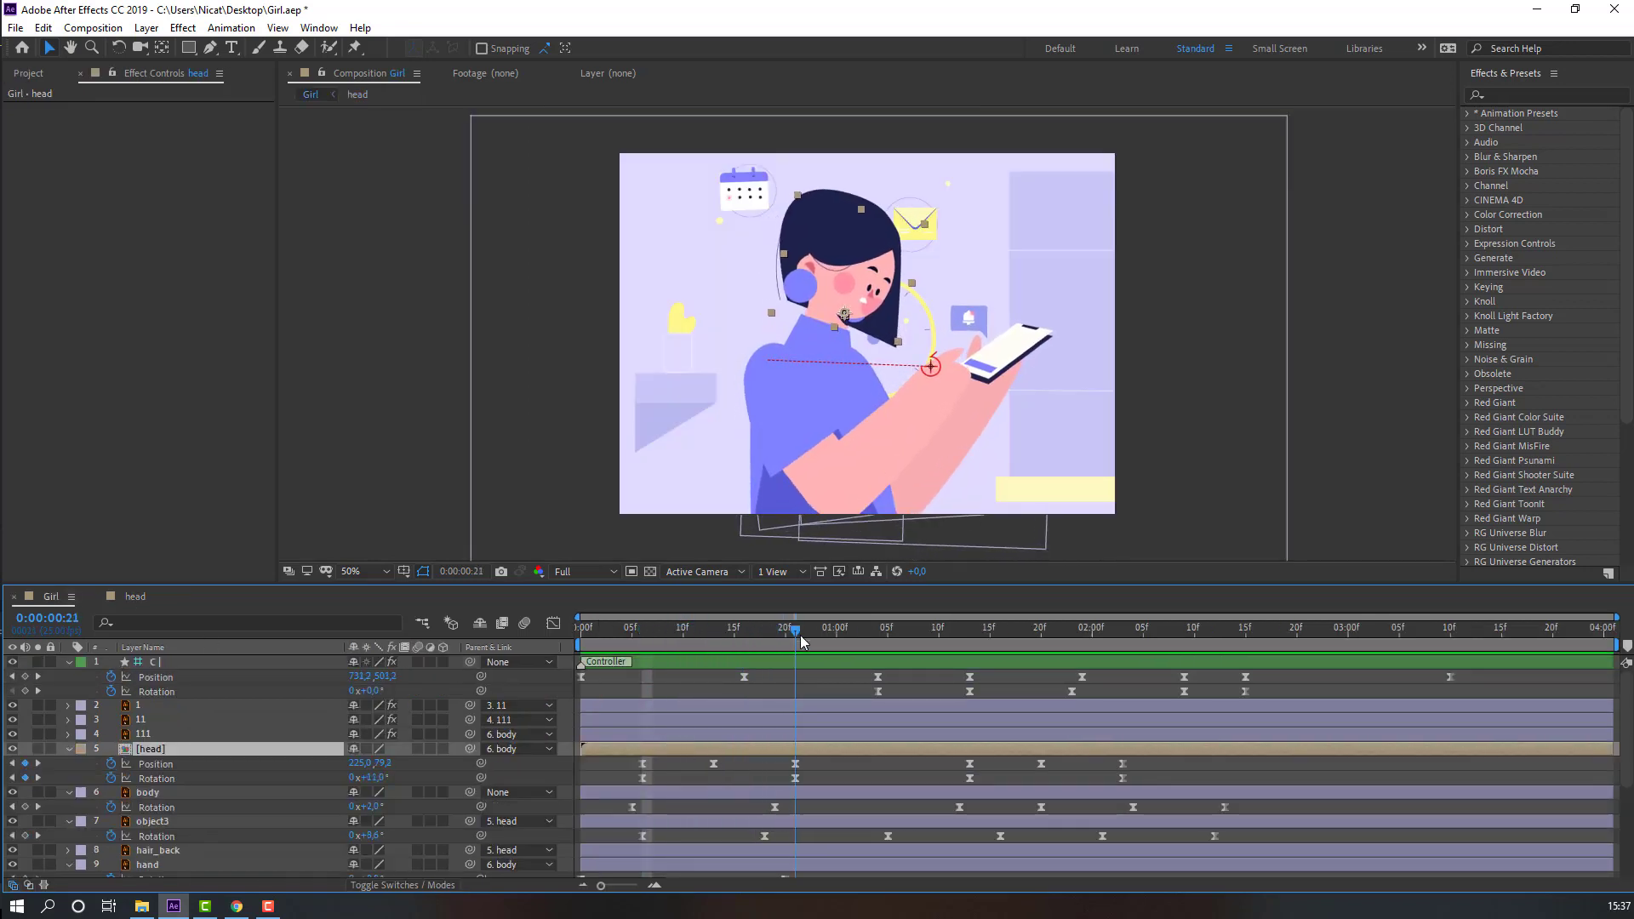
left_click(135, 597)
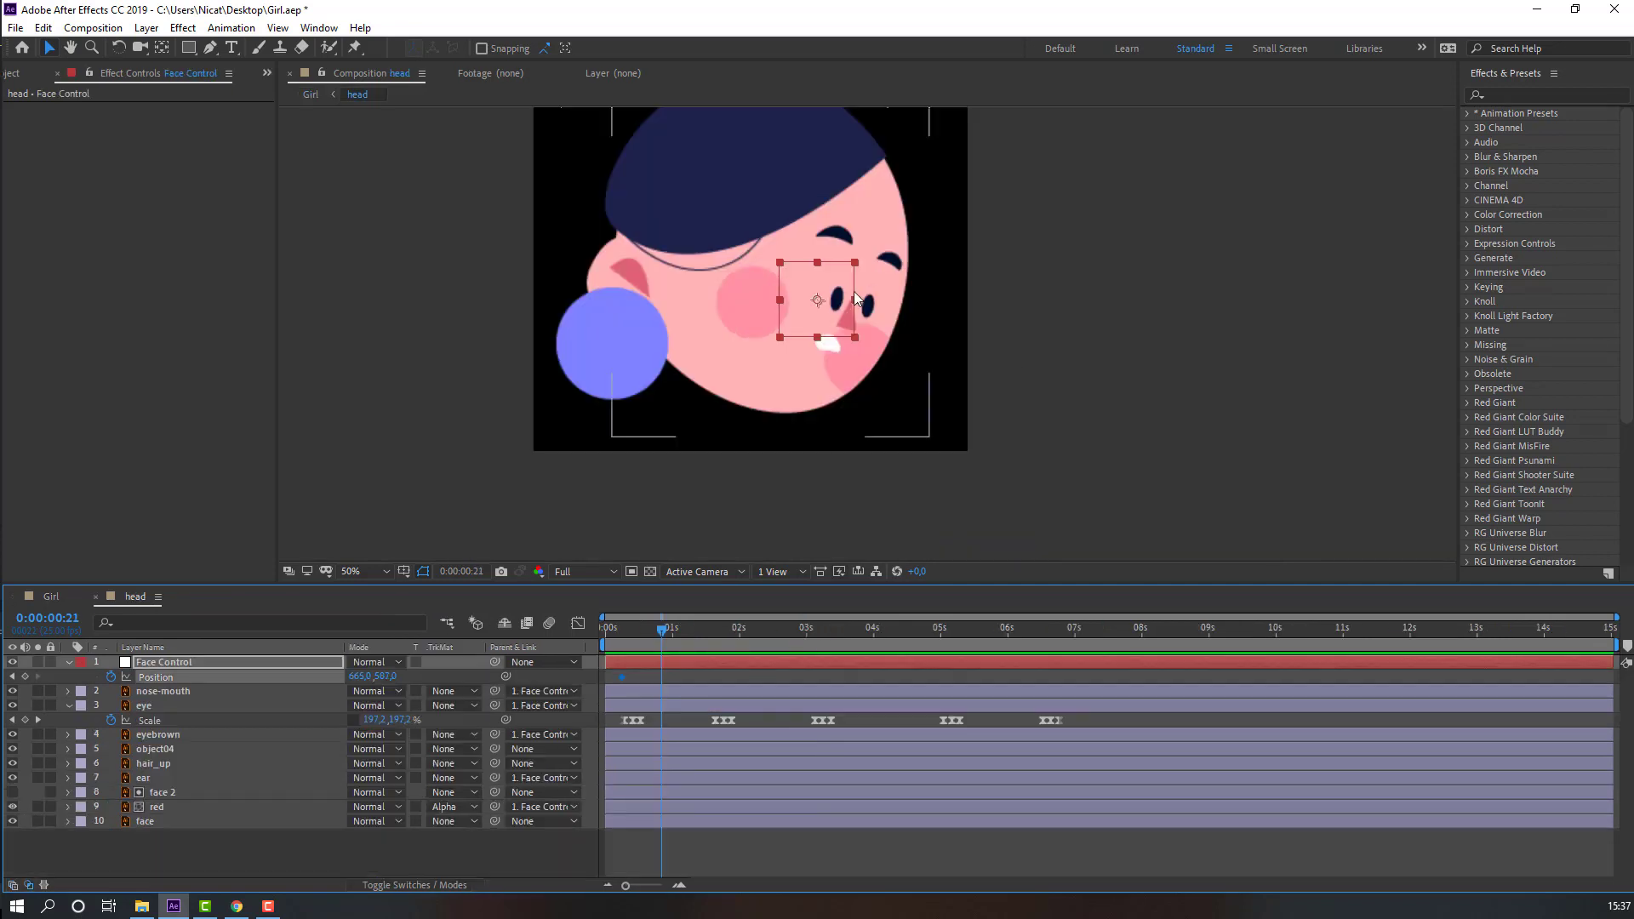
left_click_drag(821, 319, 830, 298)
left_click_drag(660, 631, 746, 636)
Unparent the ear layer from Face Control, setting its parent to None
left_click(51, 597)
left_click(135, 596)
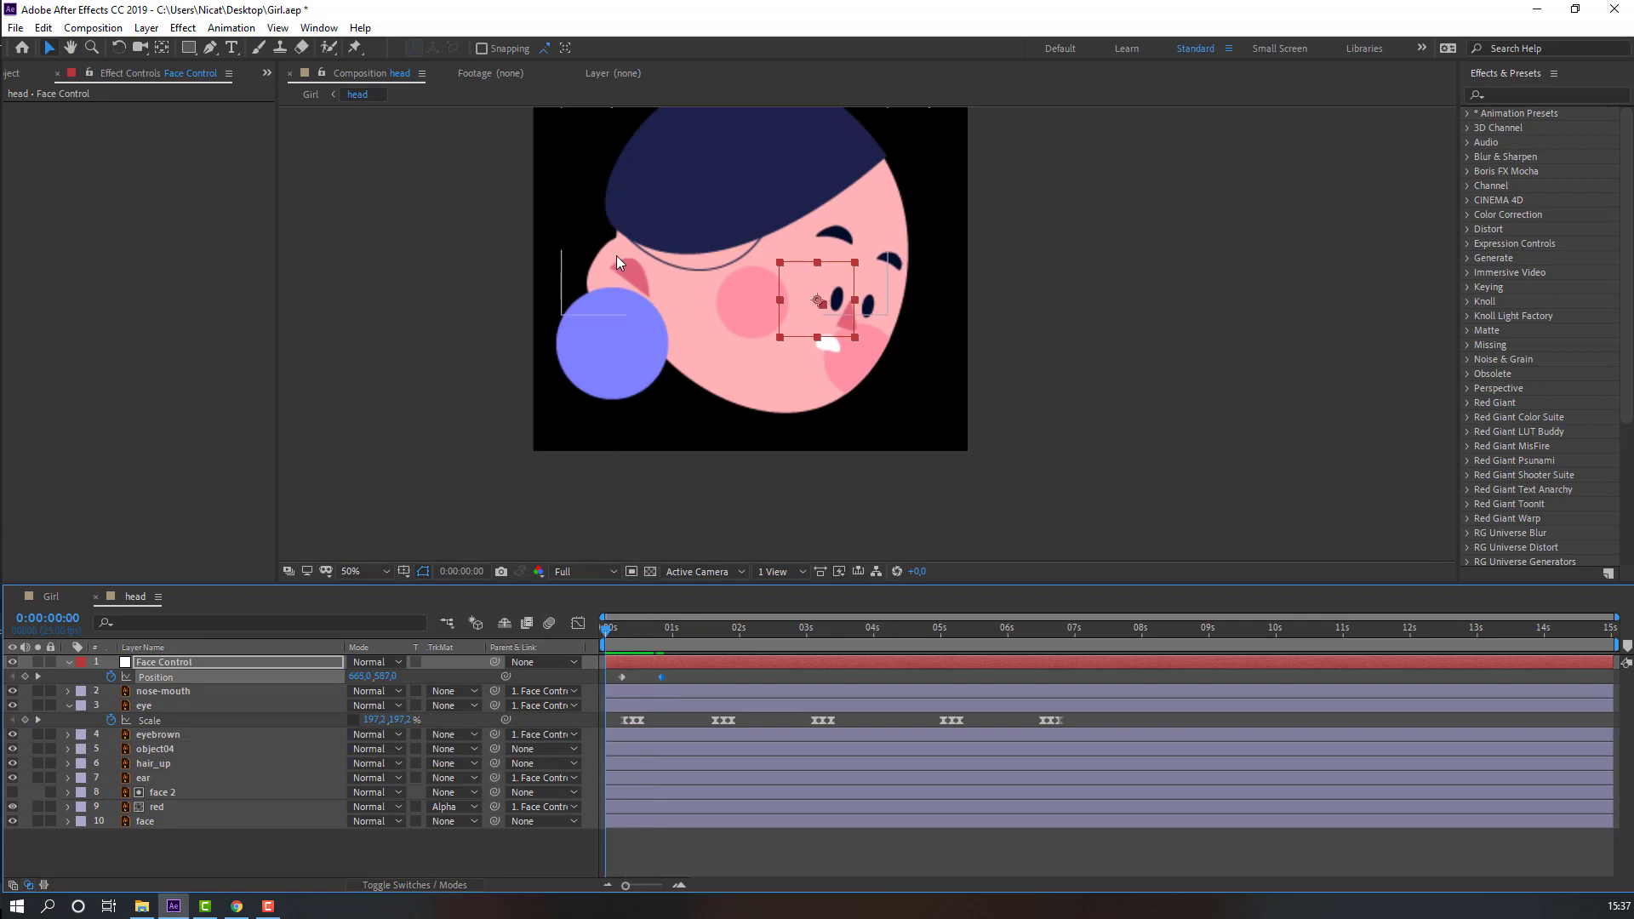
left_click(615, 260)
left_click(158, 778)
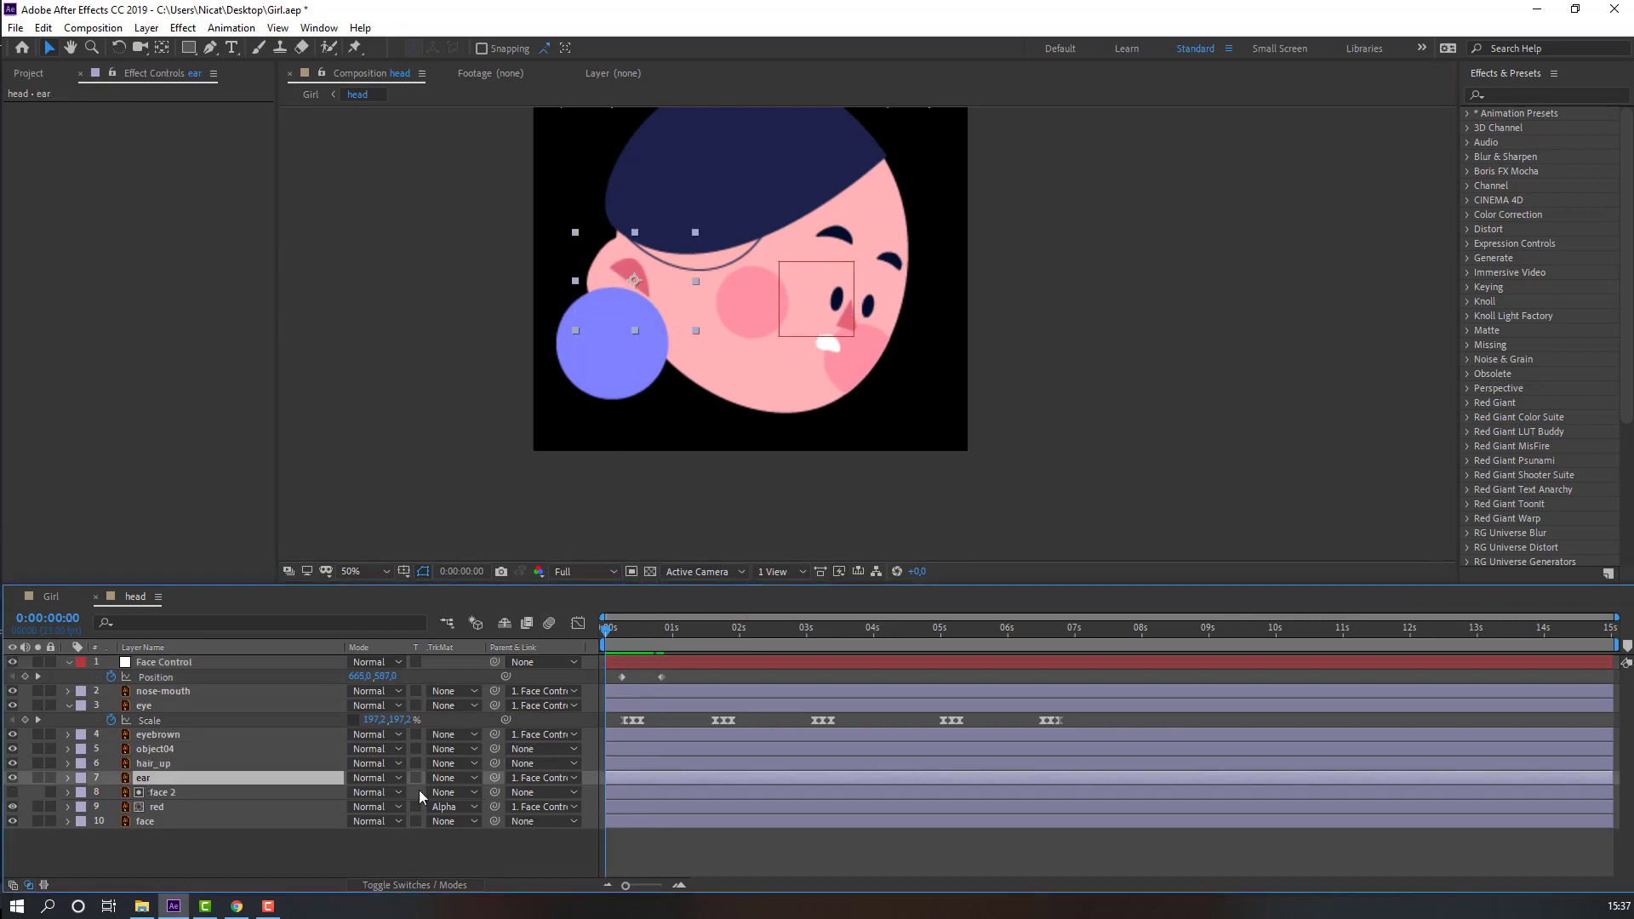
left_click(524, 782)
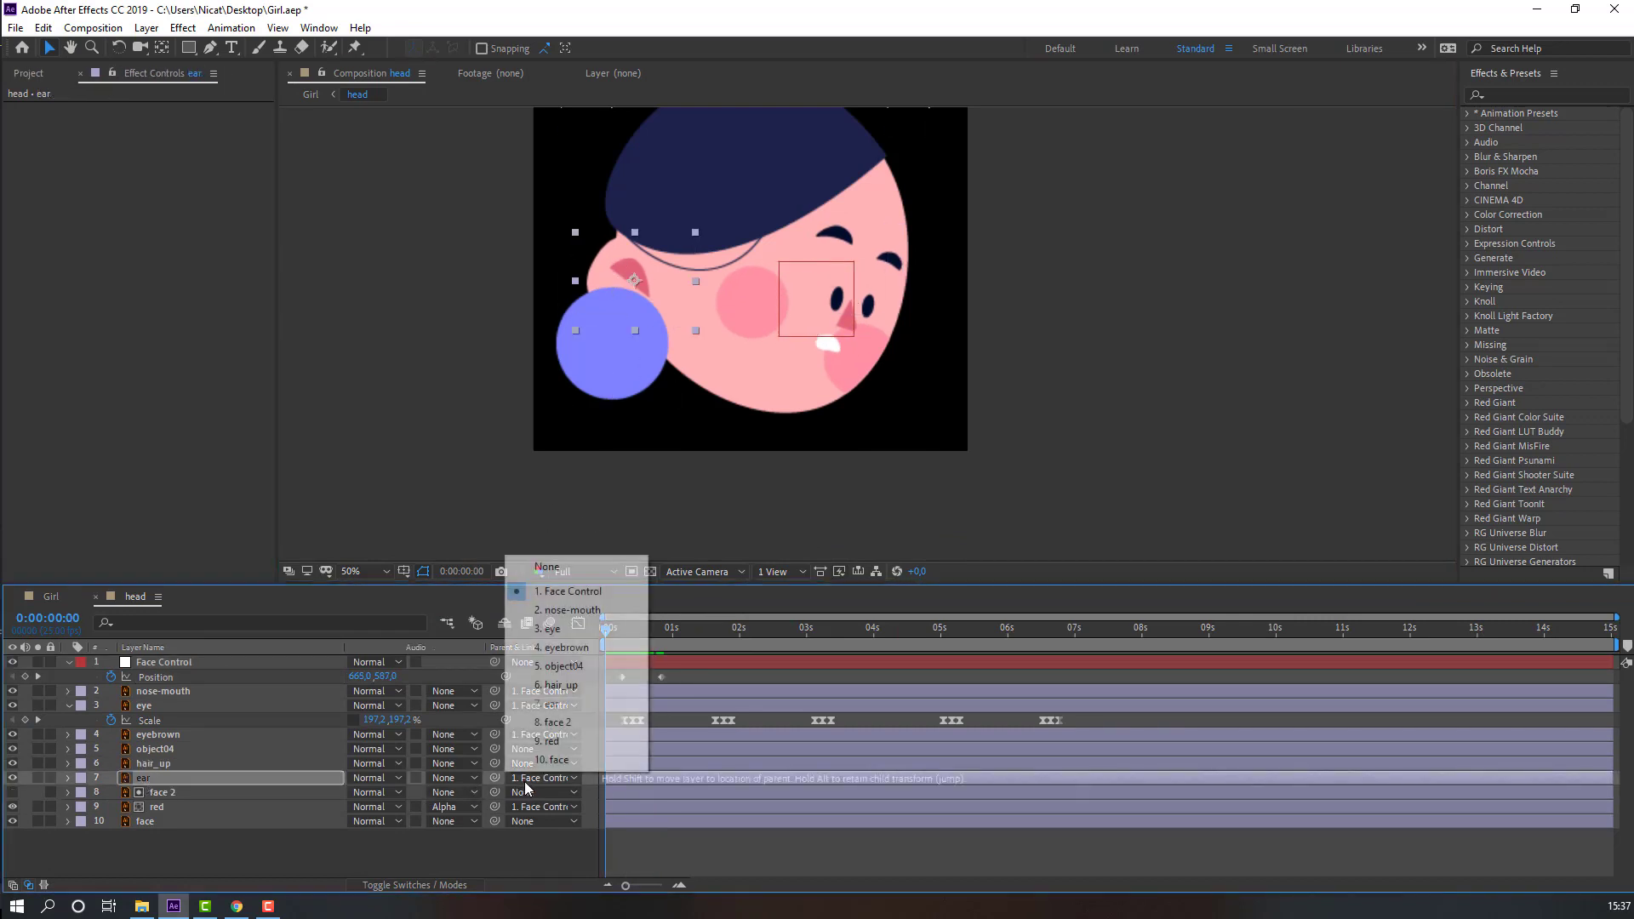
left_click(546, 568)
On the position keyframe, shift the face features down and right to 691,617
mouse_move(646, 638)
left_mouse_down()
mouse_move(726, 639)
mouse_move(662, 645)
left_mouse_up()
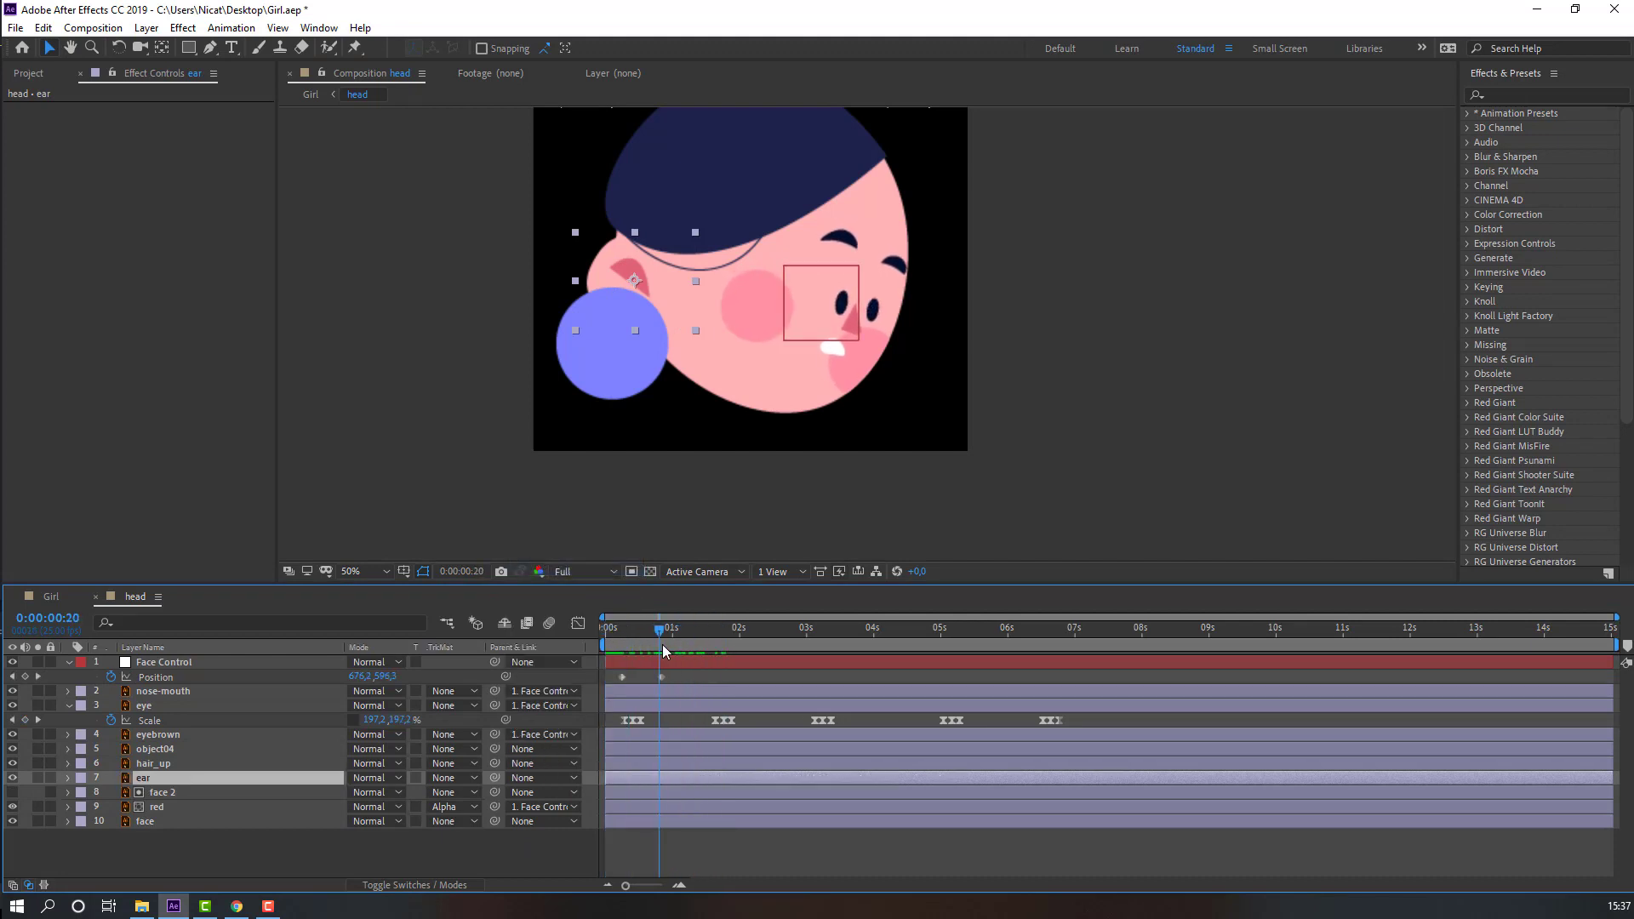
left_click(662, 646)
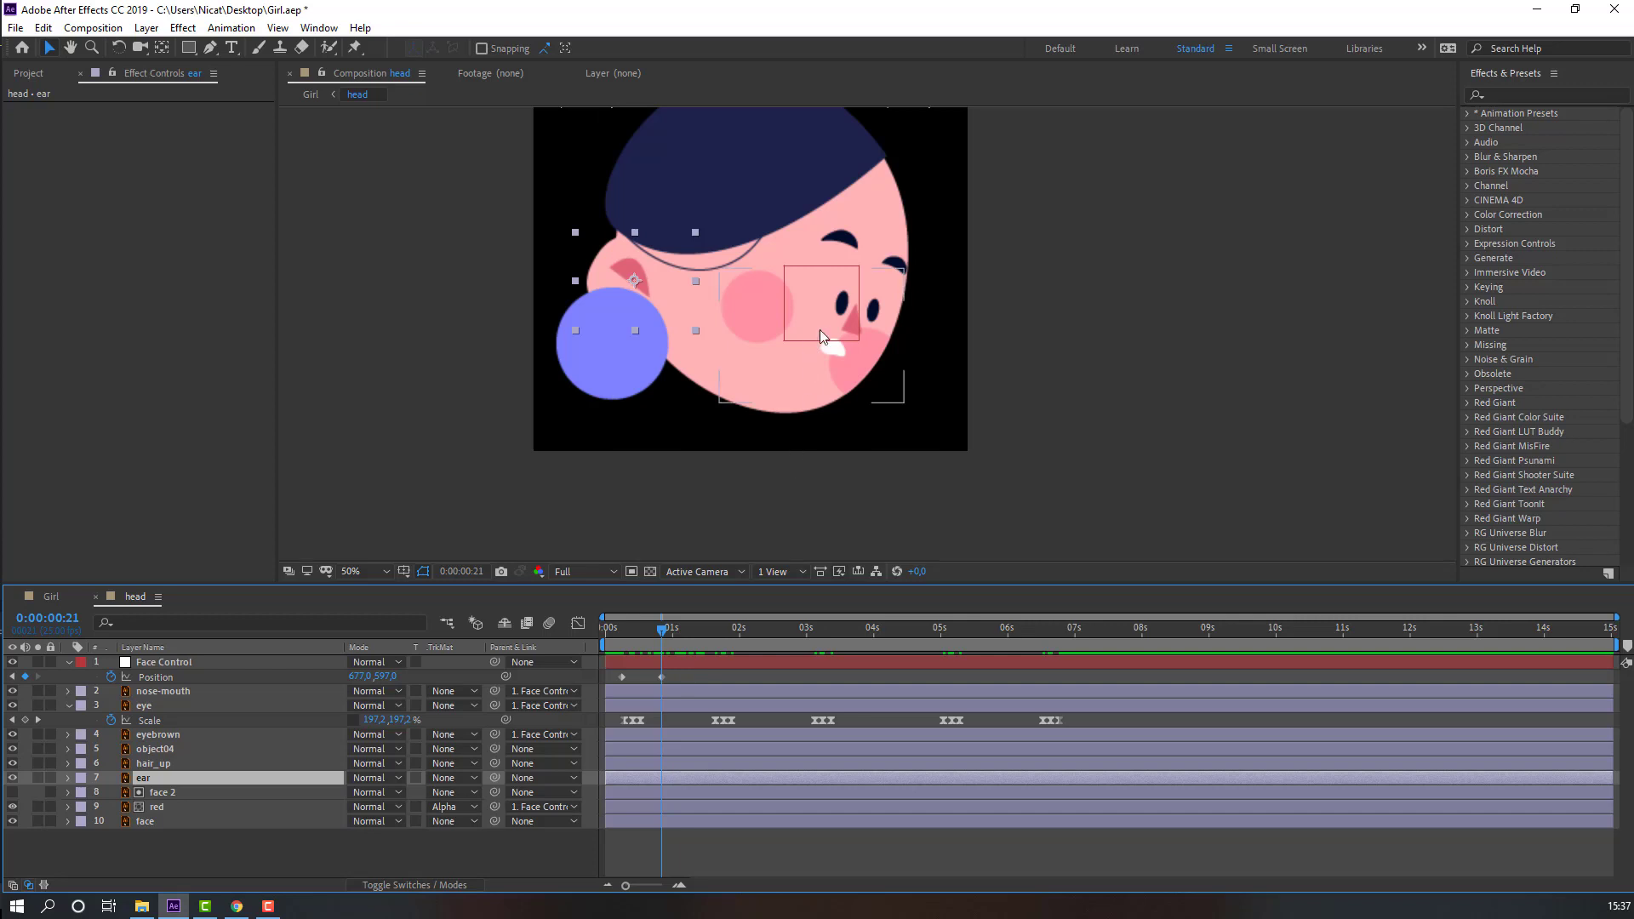
left_click_drag(820, 335, 827, 344)
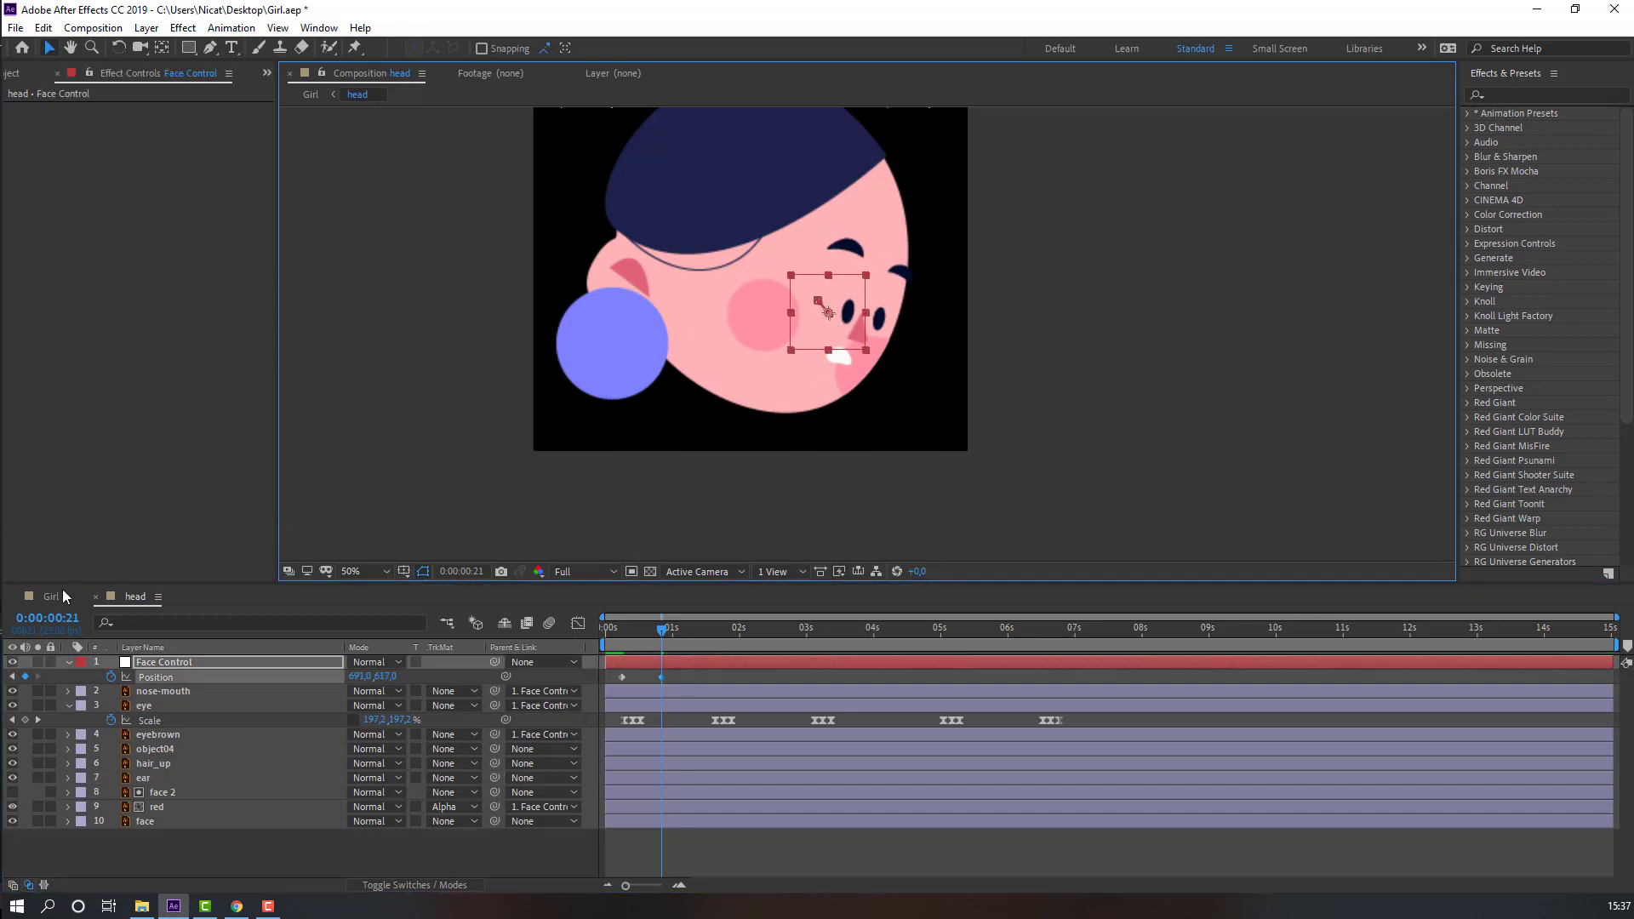
Shift the face features left at the start of the face animation and preview it
left_click(50, 596)
left_click_drag(629, 635, 743, 637)
left_click(135, 597)
left_click(630, 638)
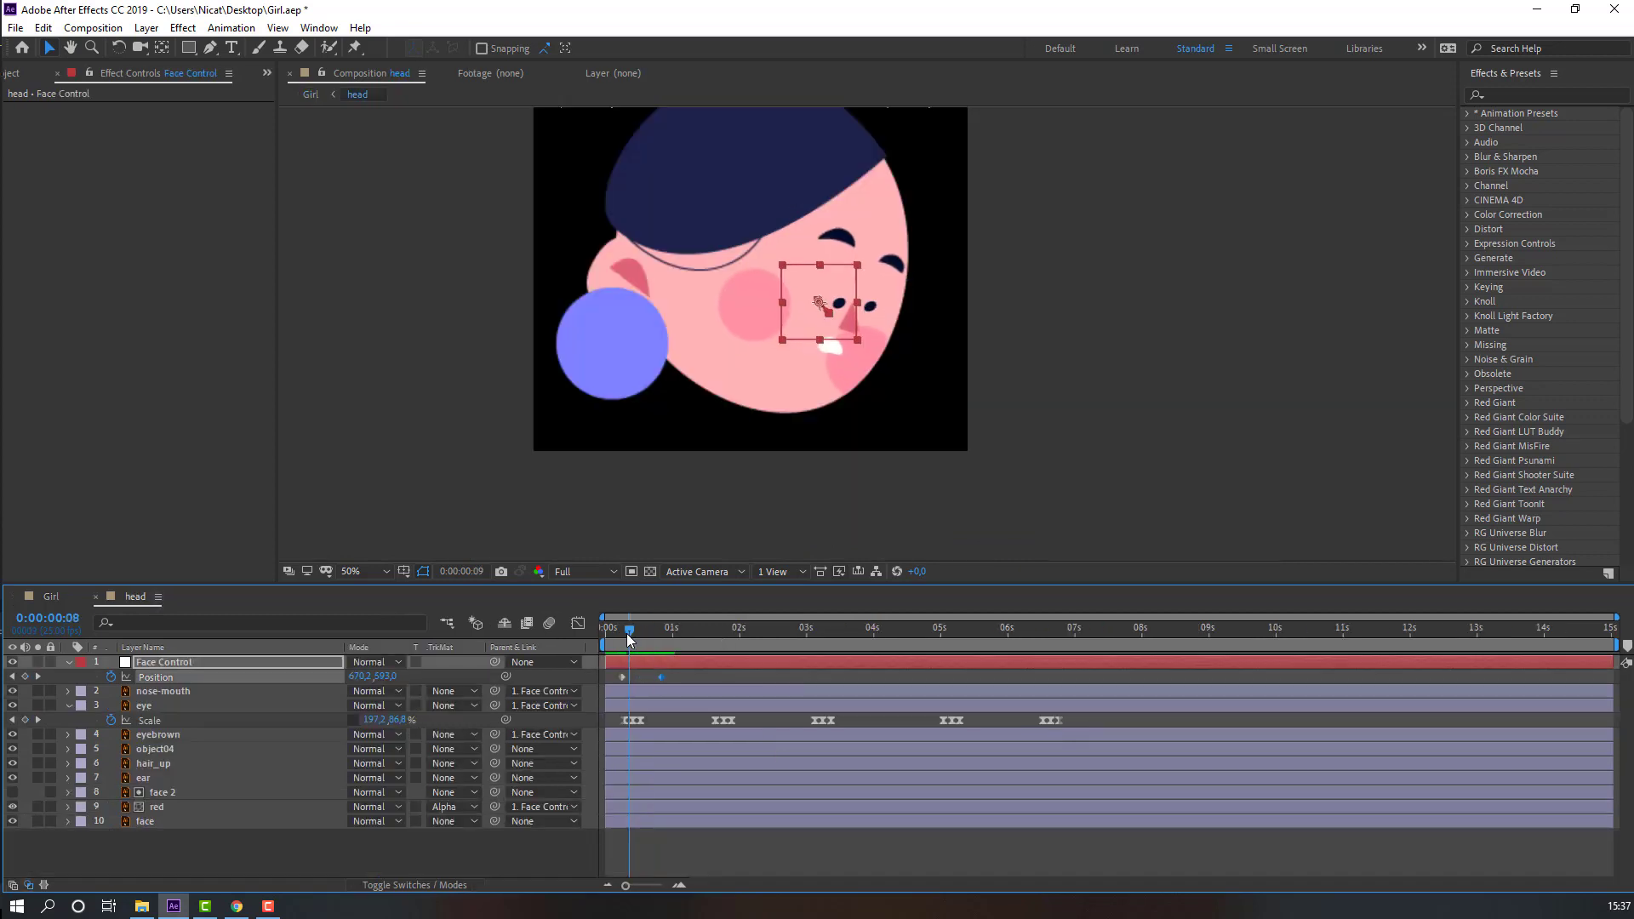
mouse_move(630, 638)
left_mouse_down()
mouse_move(609, 640)
mouse_move(625, 641)
left_mouse_up()
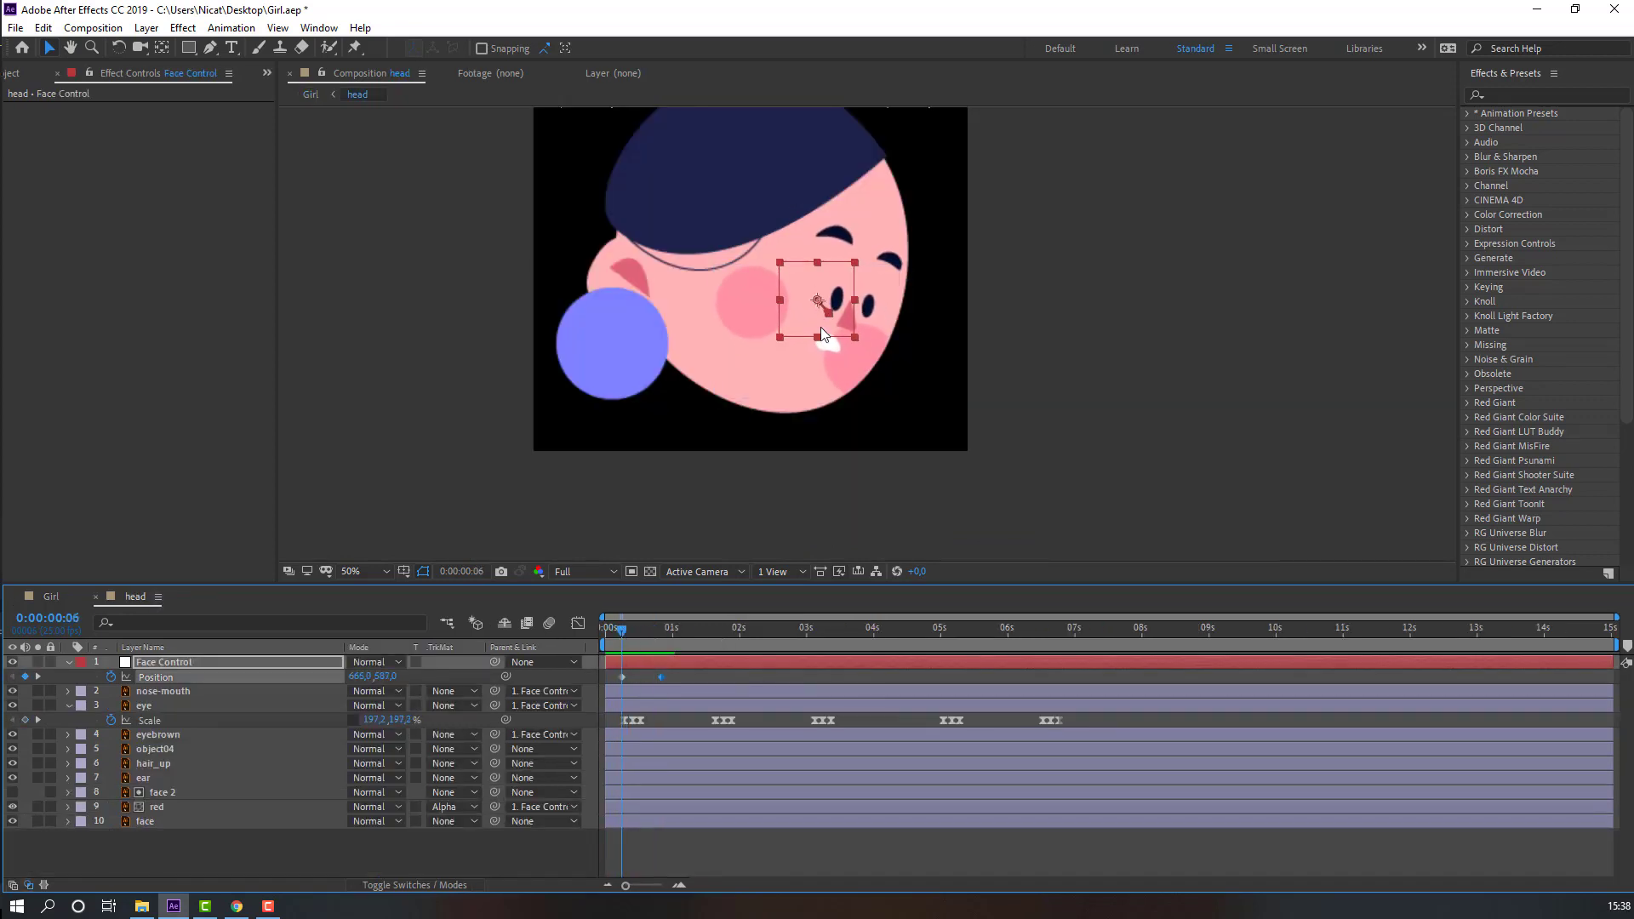
left_click_drag(794, 328, 783, 324)
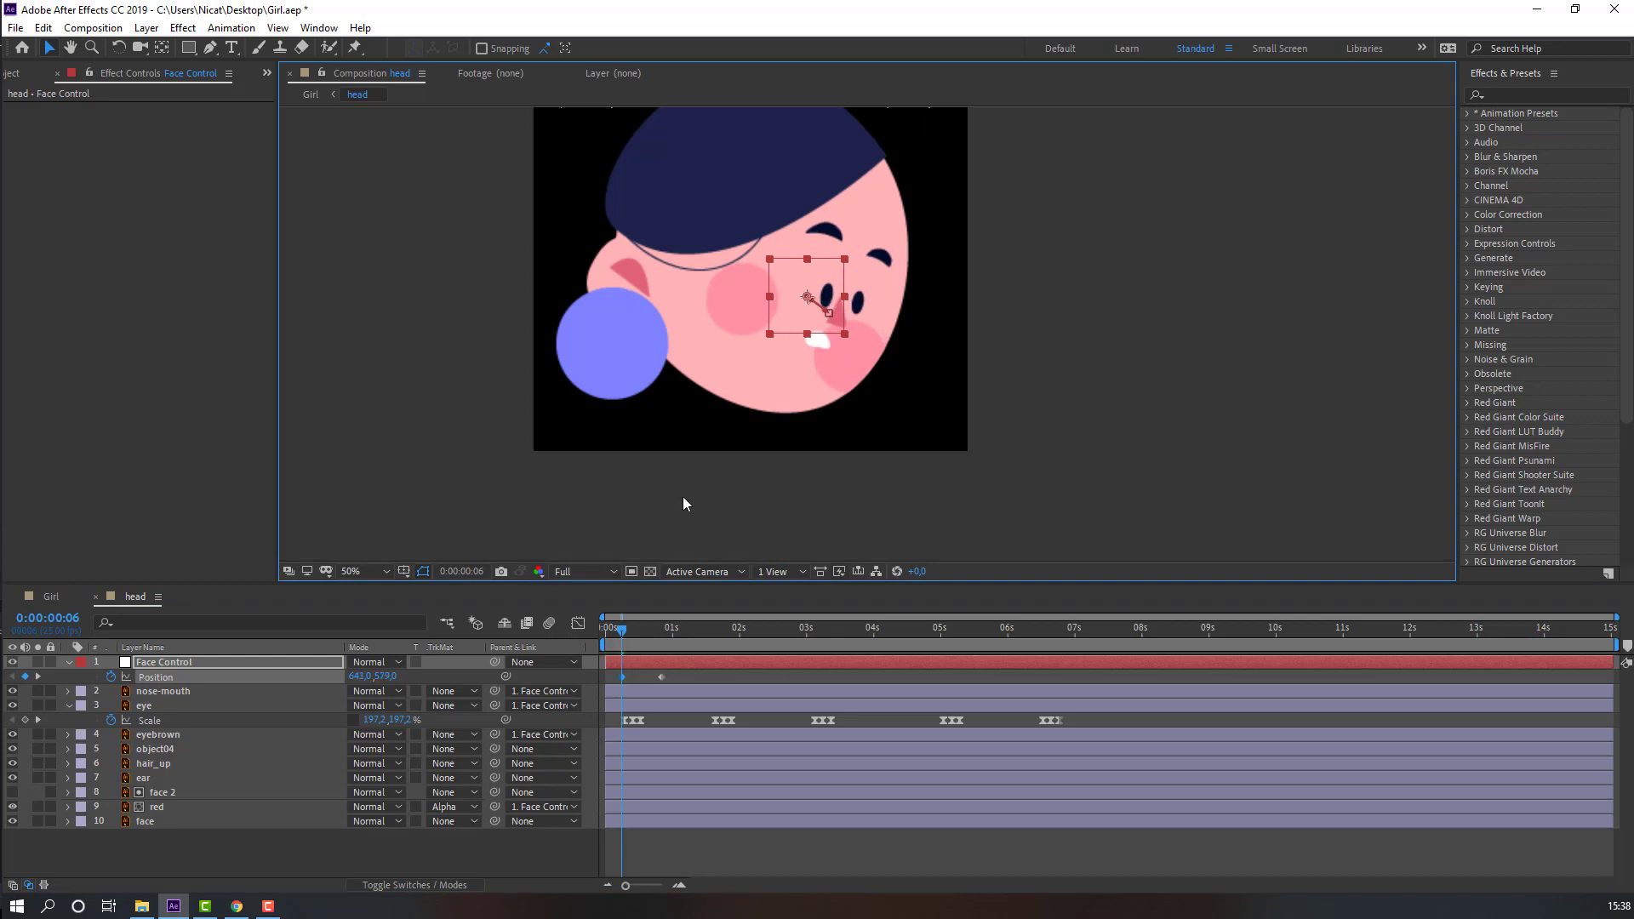
mouse_move(620, 638)
left_mouse_down()
mouse_move(660, 639)
mouse_move(630, 640)
left_mouse_up()
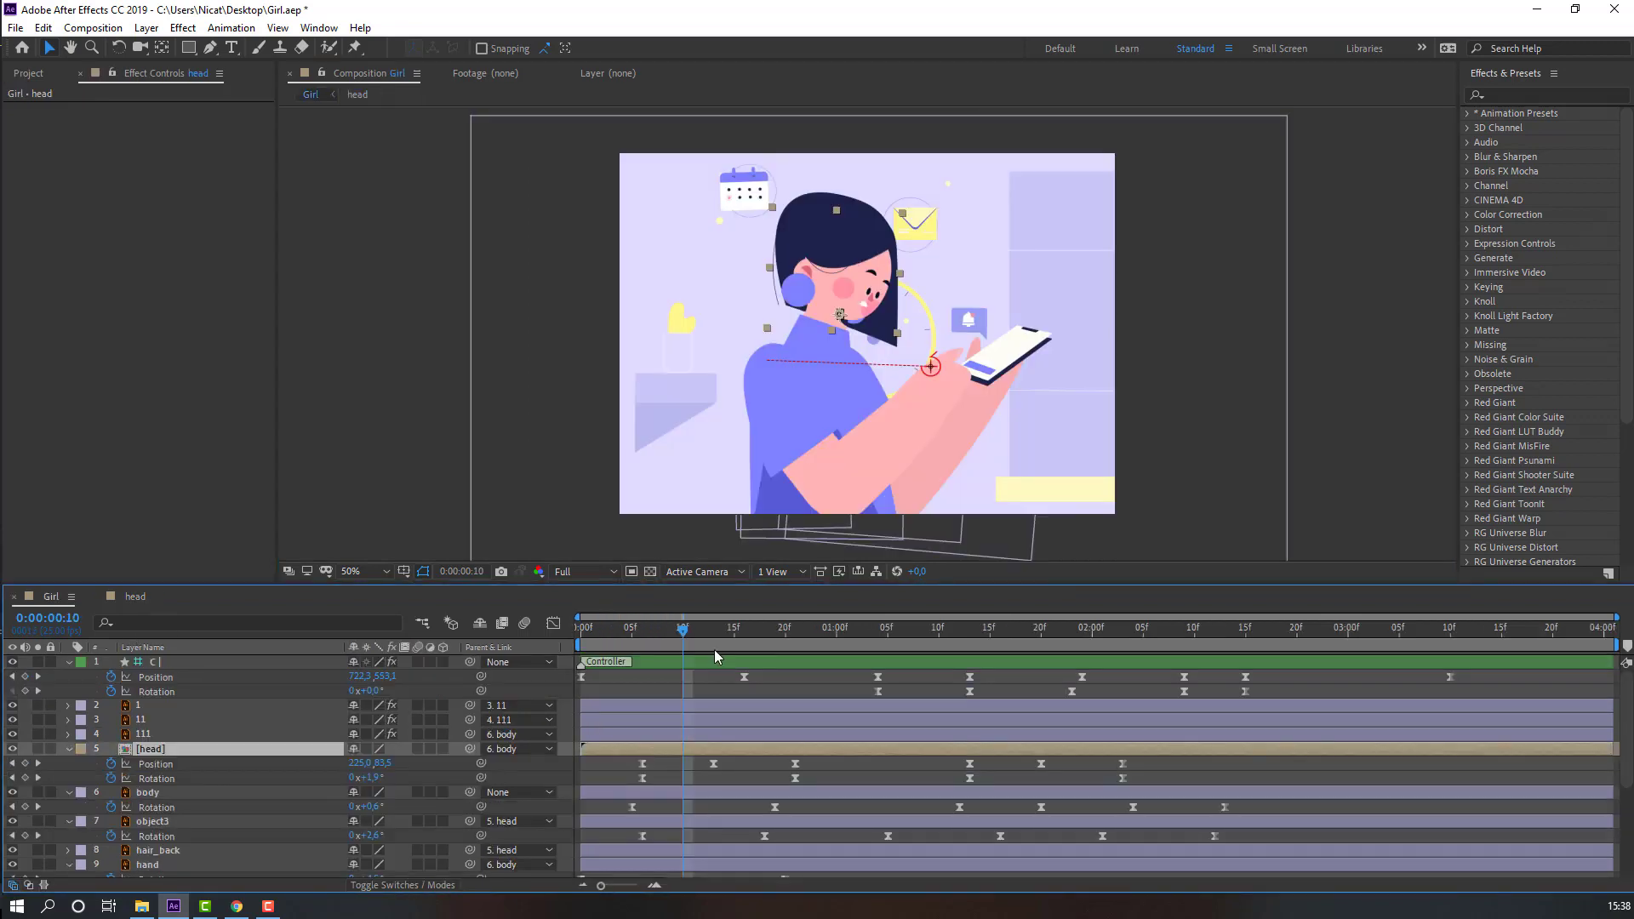
key("space")
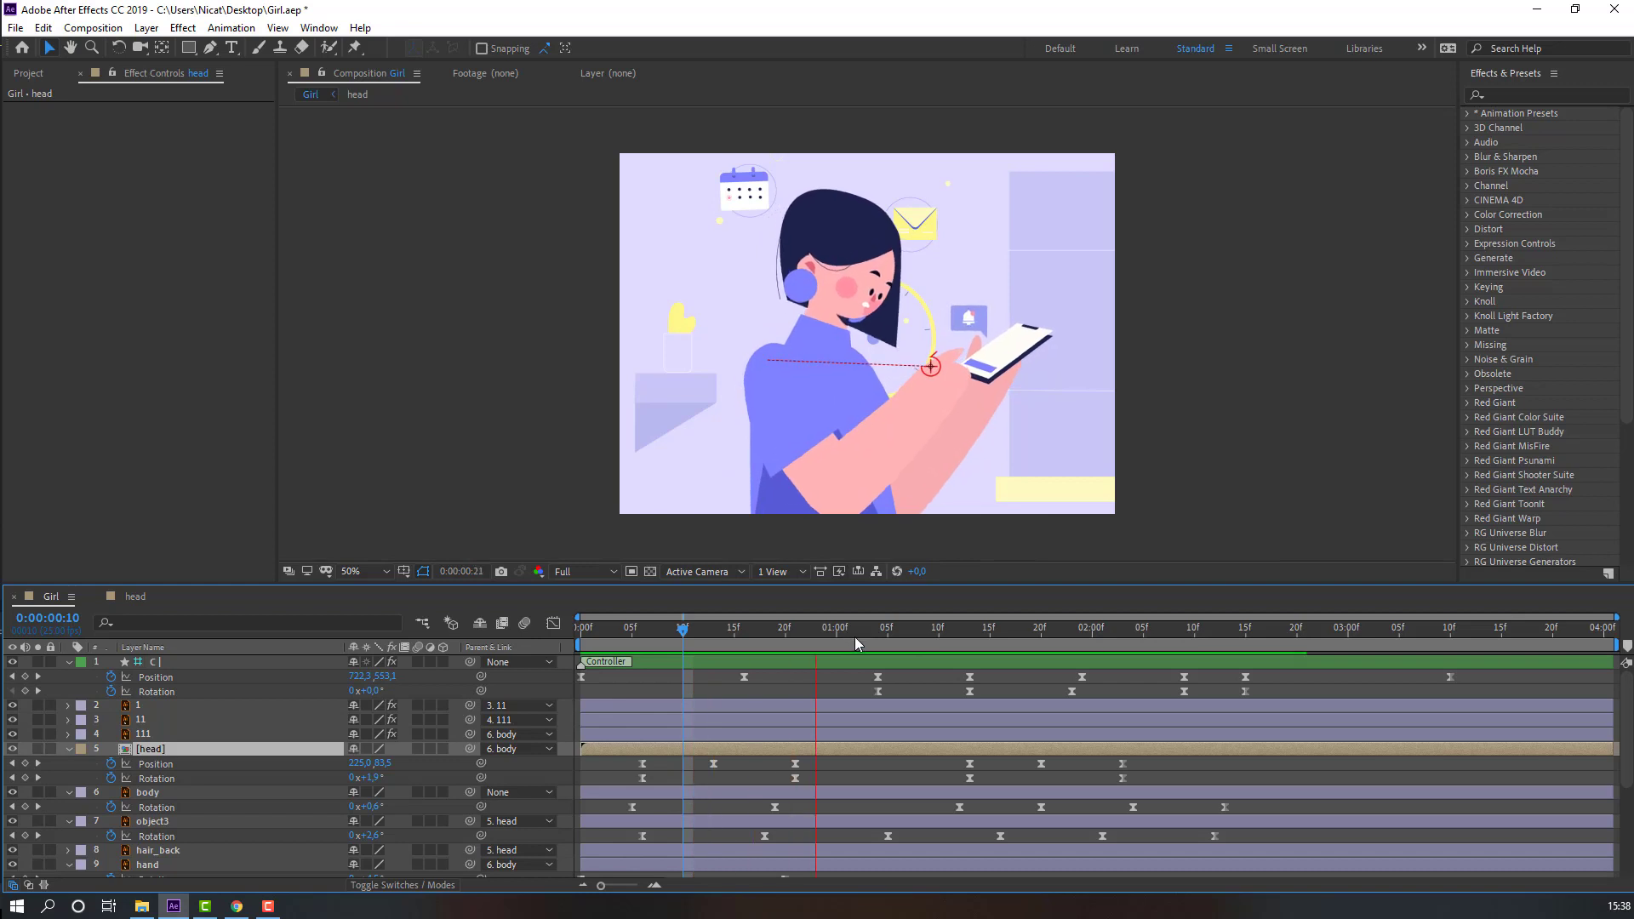
Add Face Control Position keyframes around 1 second and 1:12, moving the face left and down
left_click_drag(701, 639, 806, 637)
left_click(134, 598)
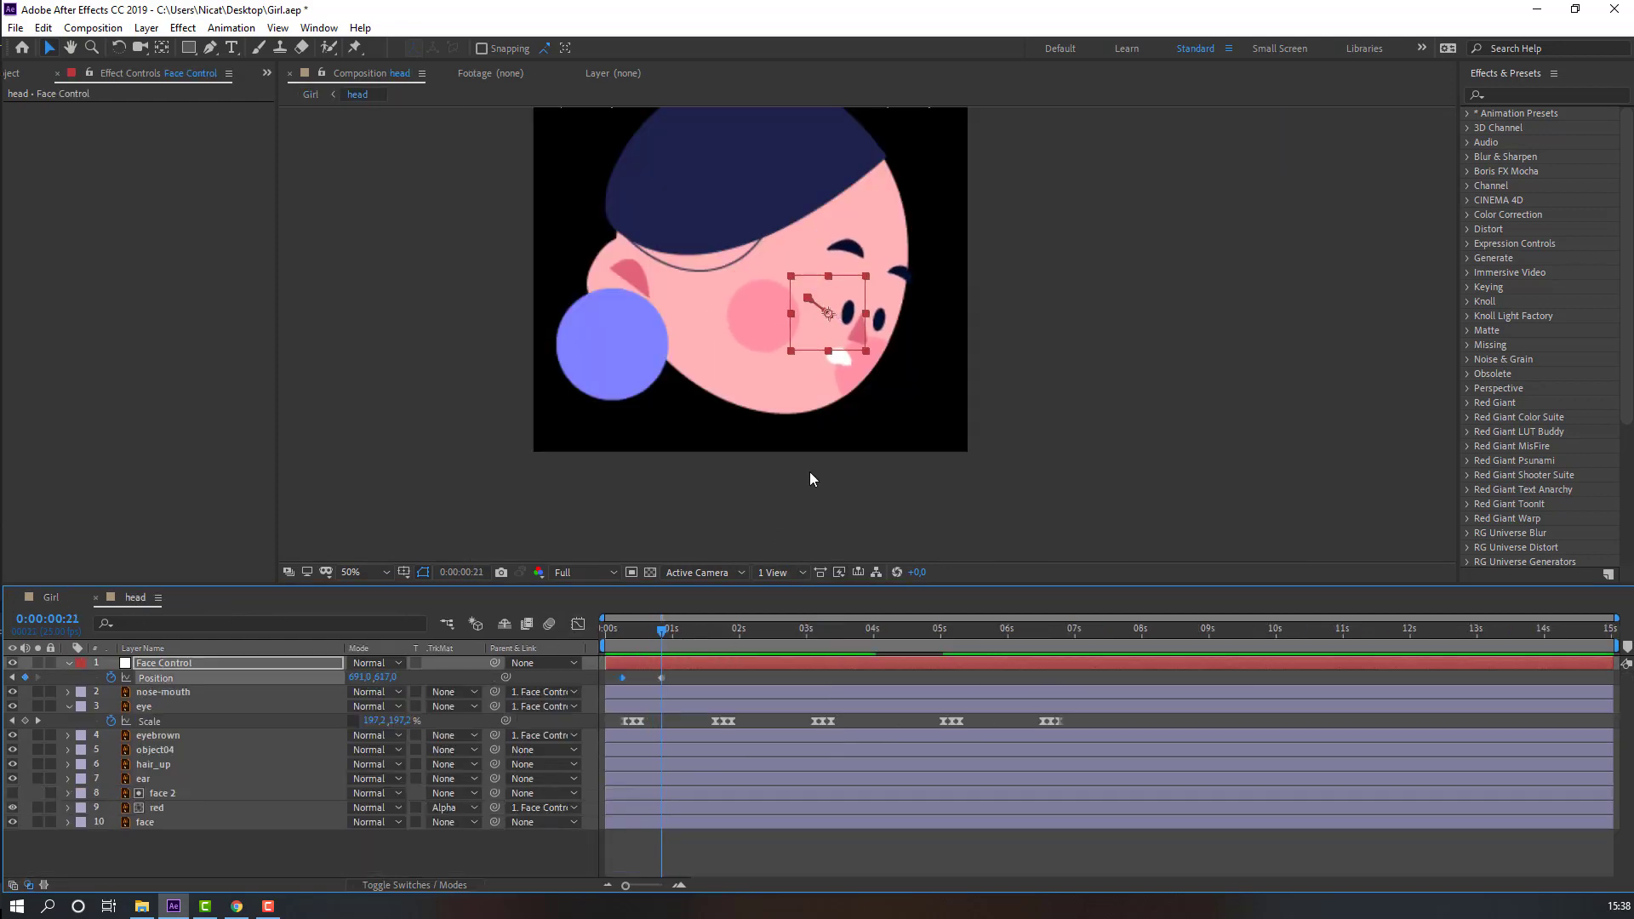
left_click_drag(834, 332, 824, 328)
left_click(50, 596)
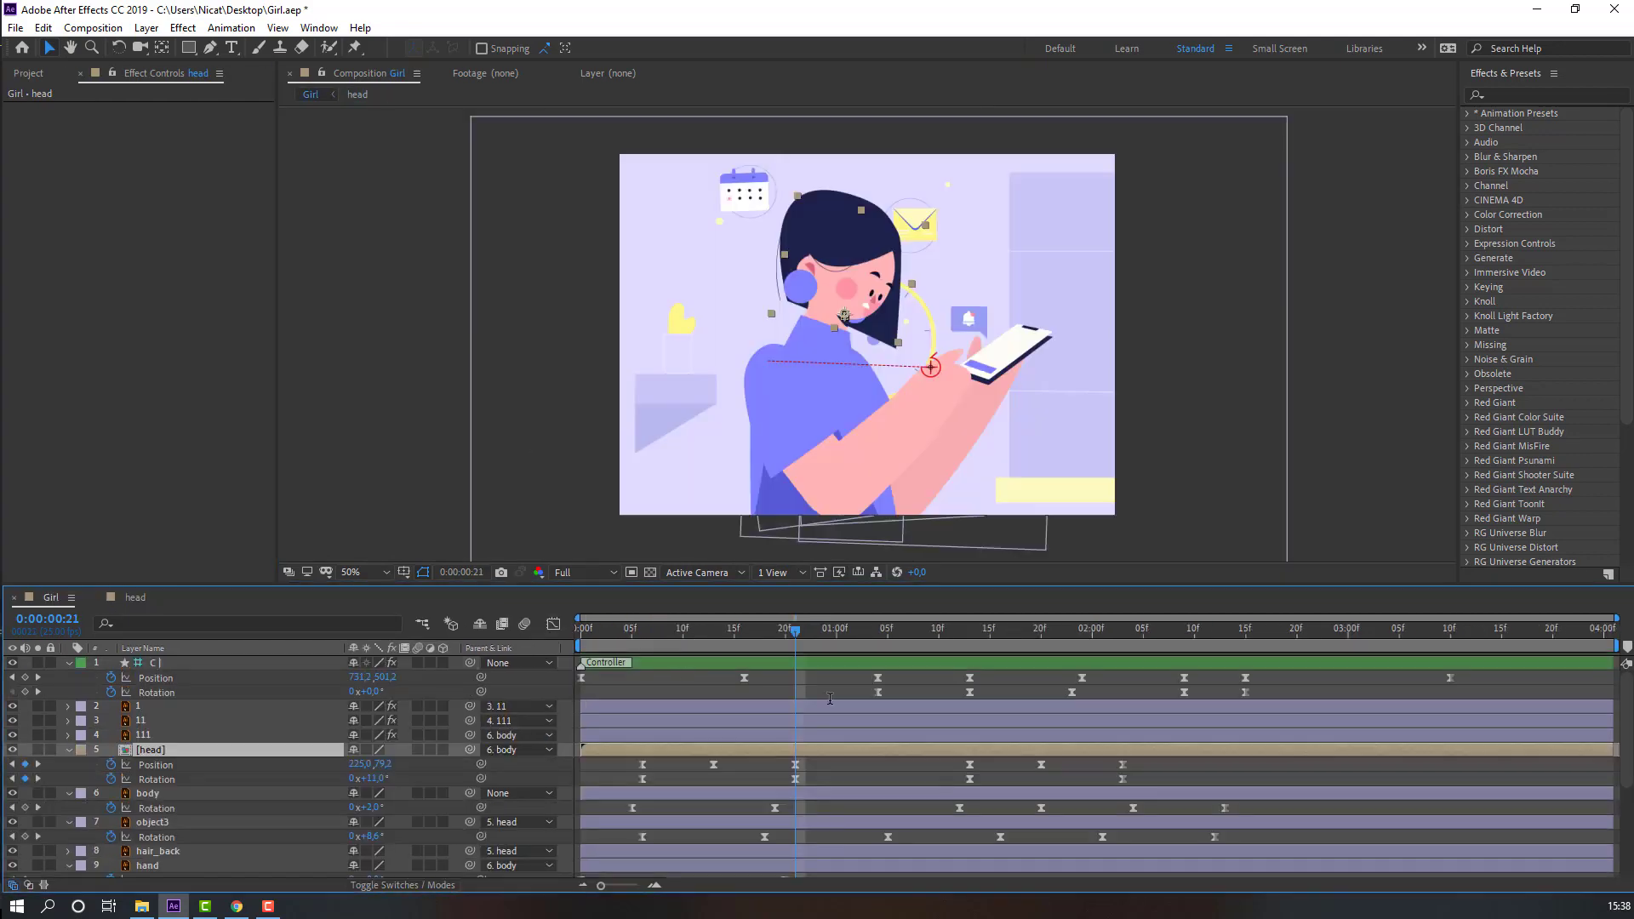
left_click_drag(847, 640, 959, 634)
left_click(132, 597)
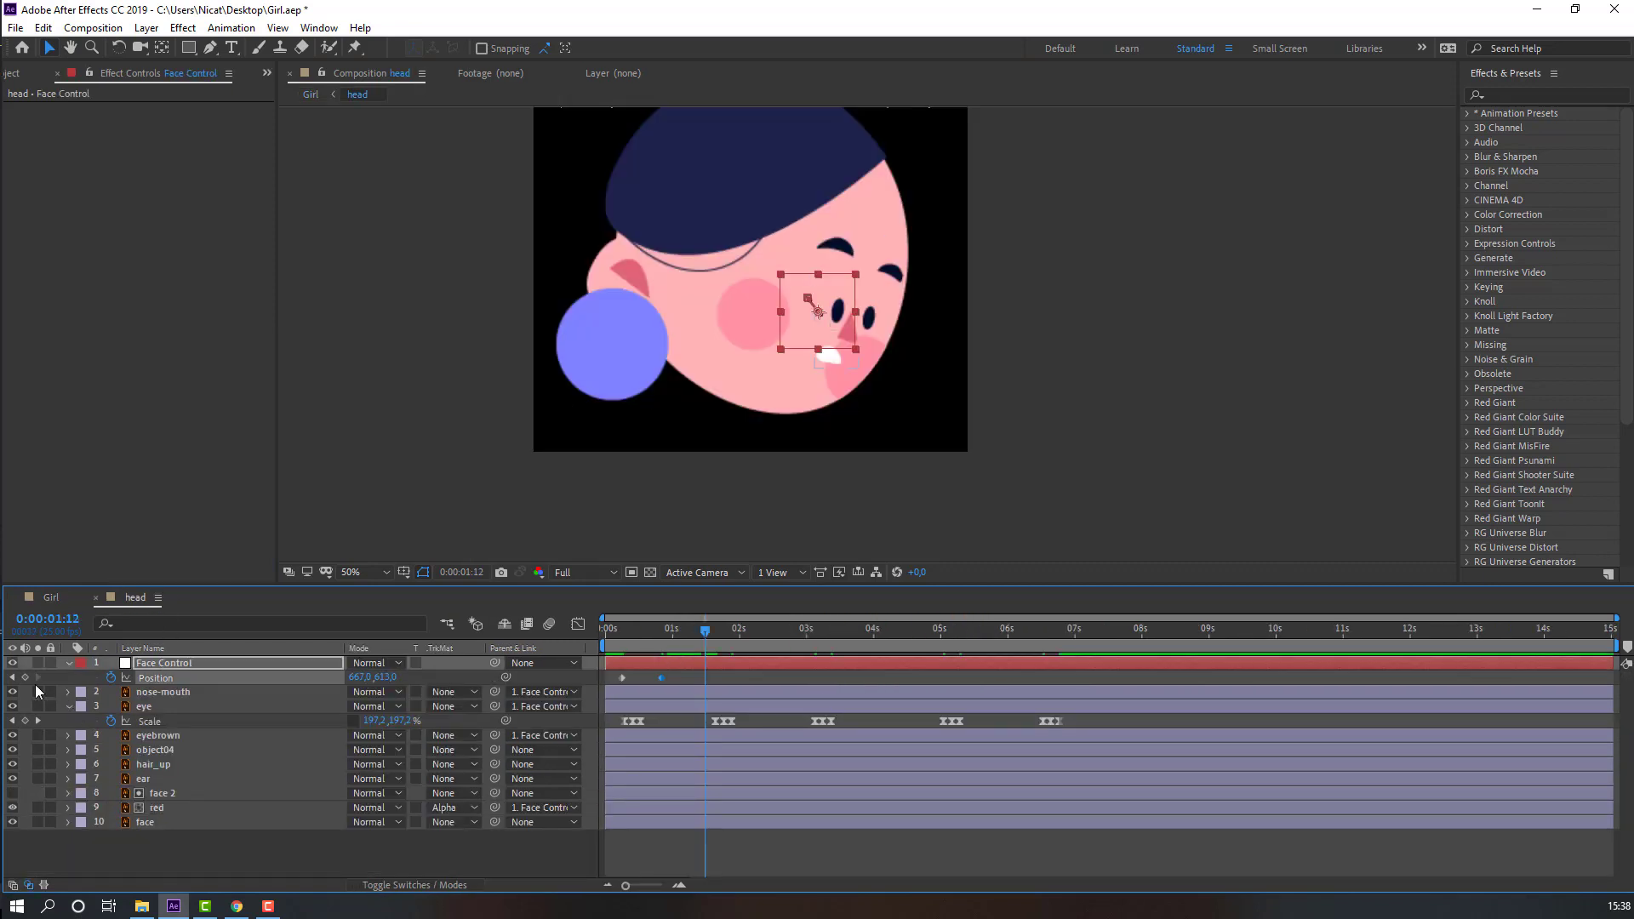
left_click(24, 678)
left_click_drag(847, 320, 839, 331)
Move the face features back up at about 2:19, preview in Girl, and undo the last nudge
left_click_drag(703, 631, 790, 632)
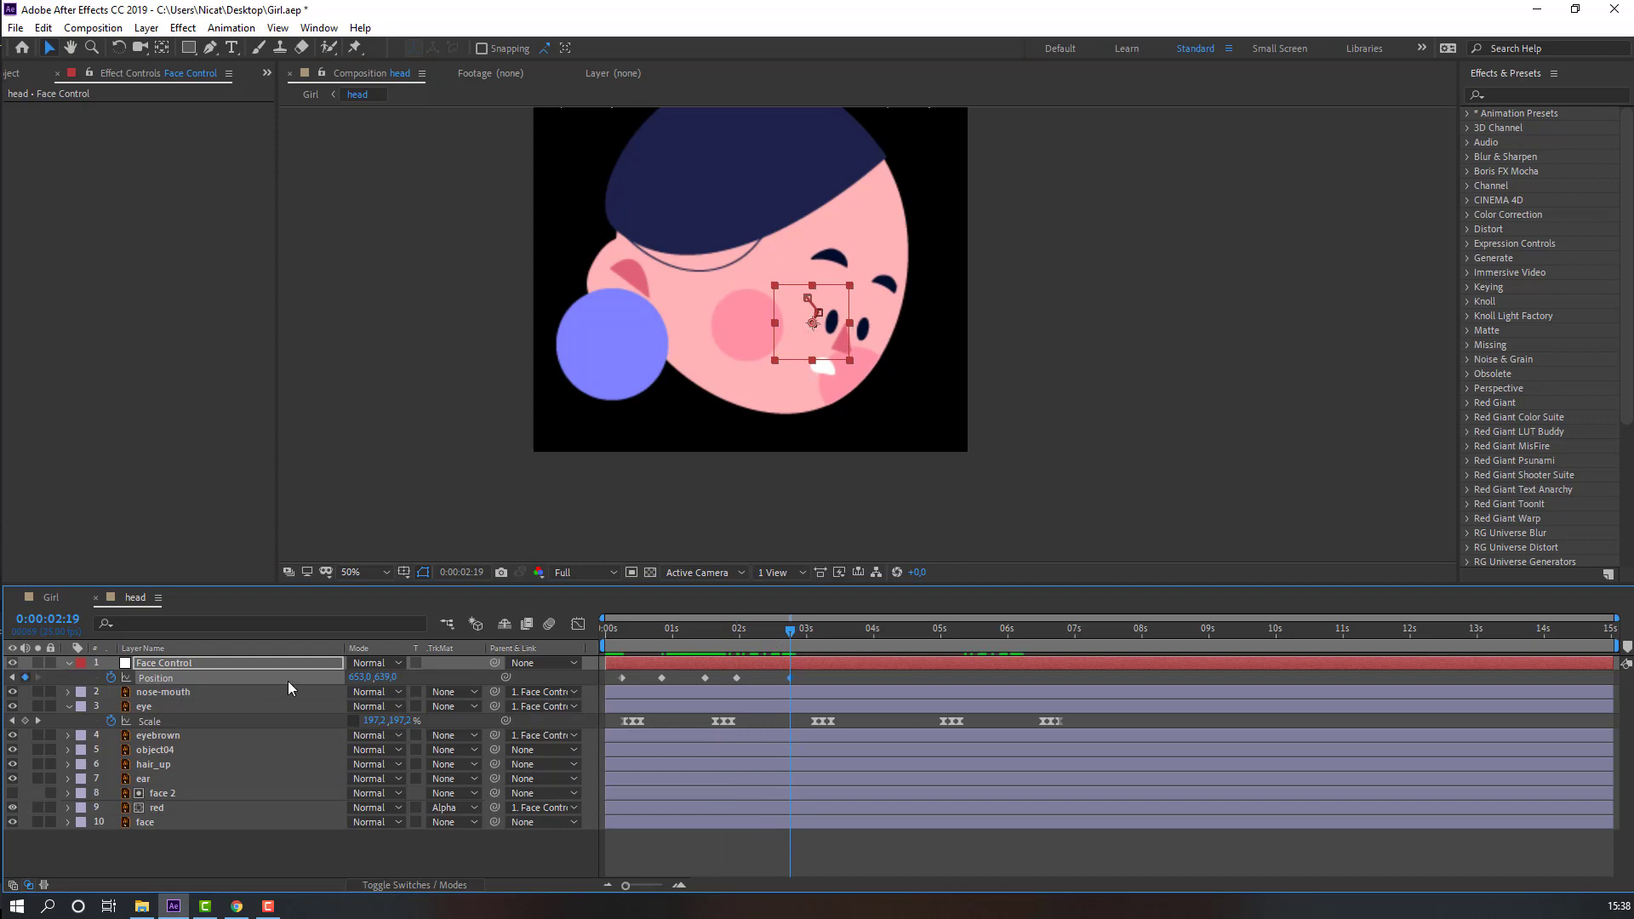
left_click_drag(835, 354, 836, 339)
left_click(40, 600)
key("space")
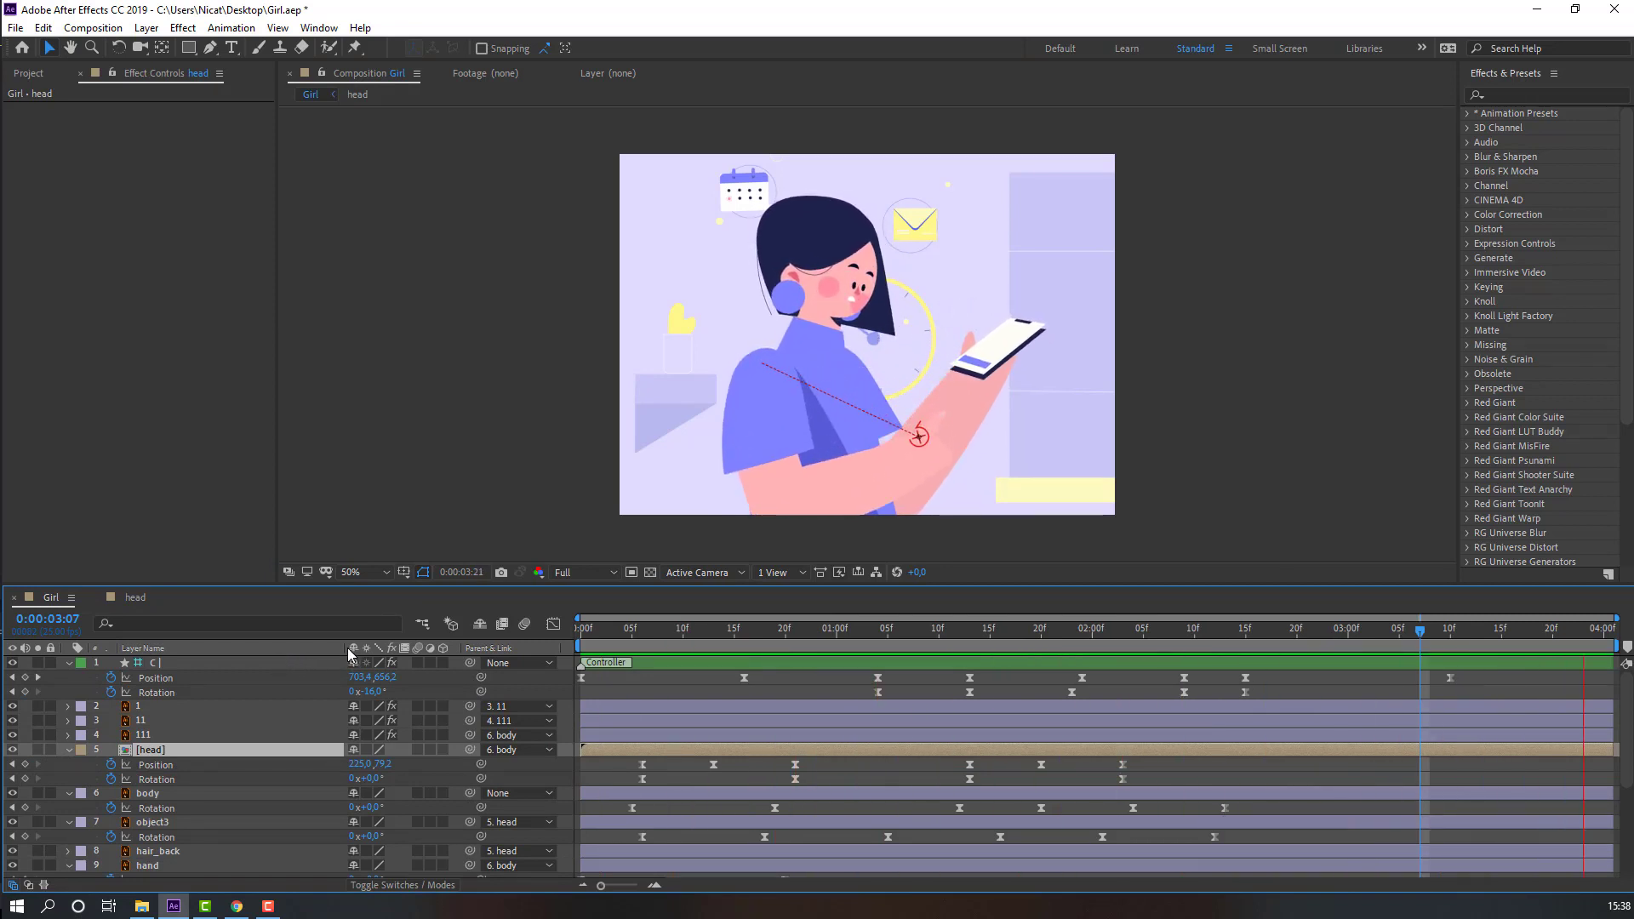
mouse_move(1281, 630)
left_mouse_down()
mouse_move(1601, 639)
mouse_move(1039, 638)
mouse_move(1254, 638)
left_mouse_up()
left_click(135, 597)
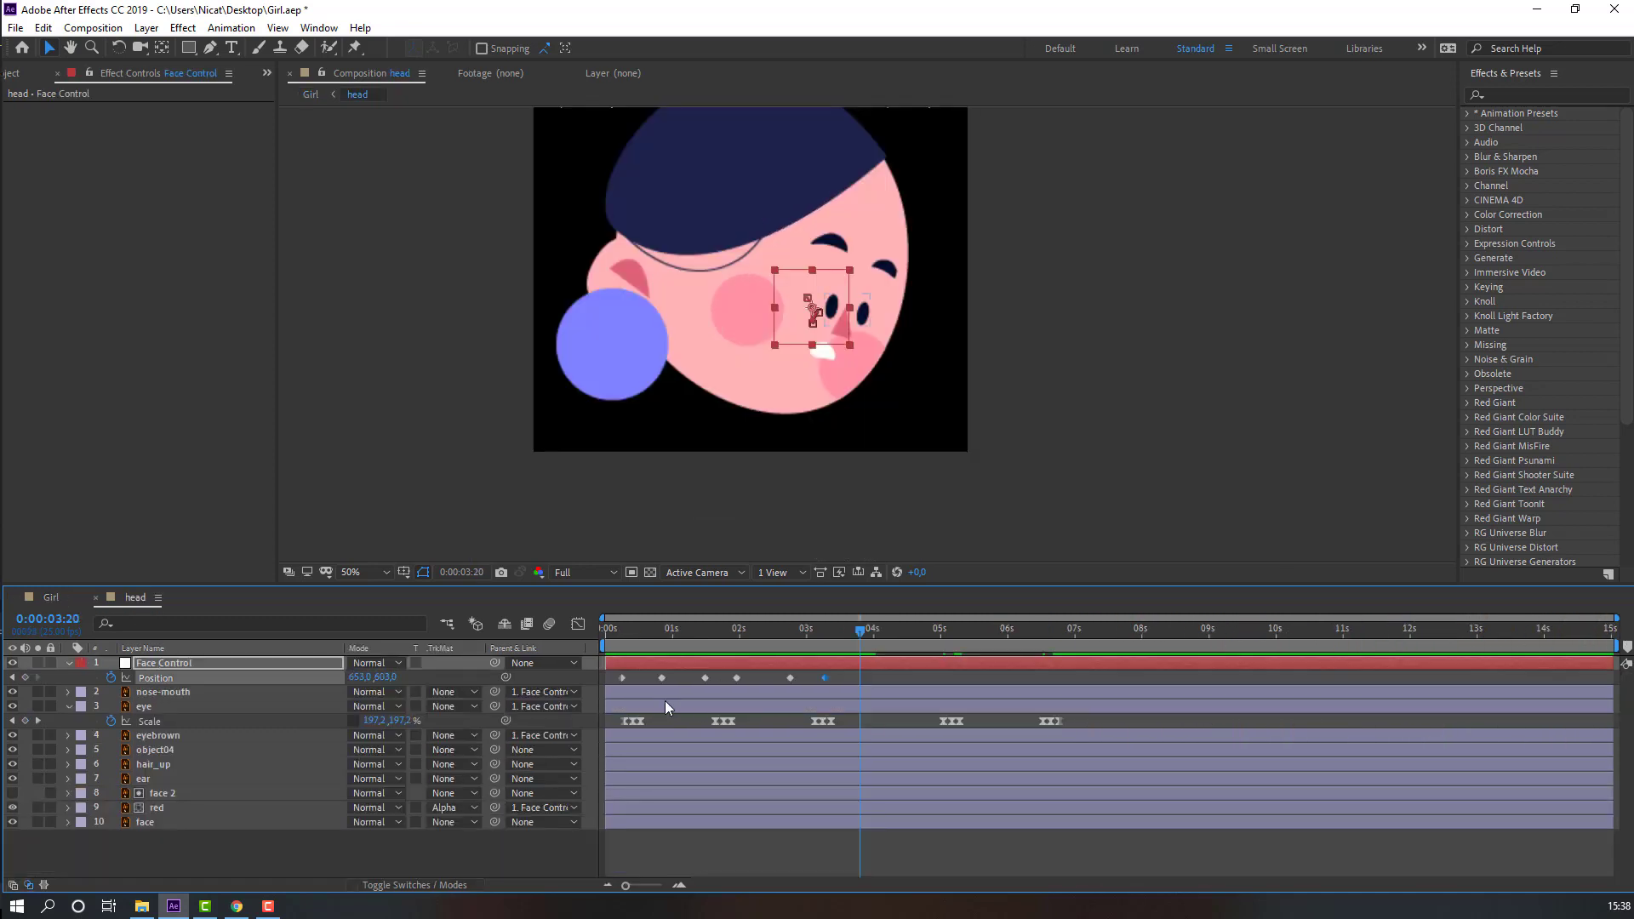
key("ctrl+z")
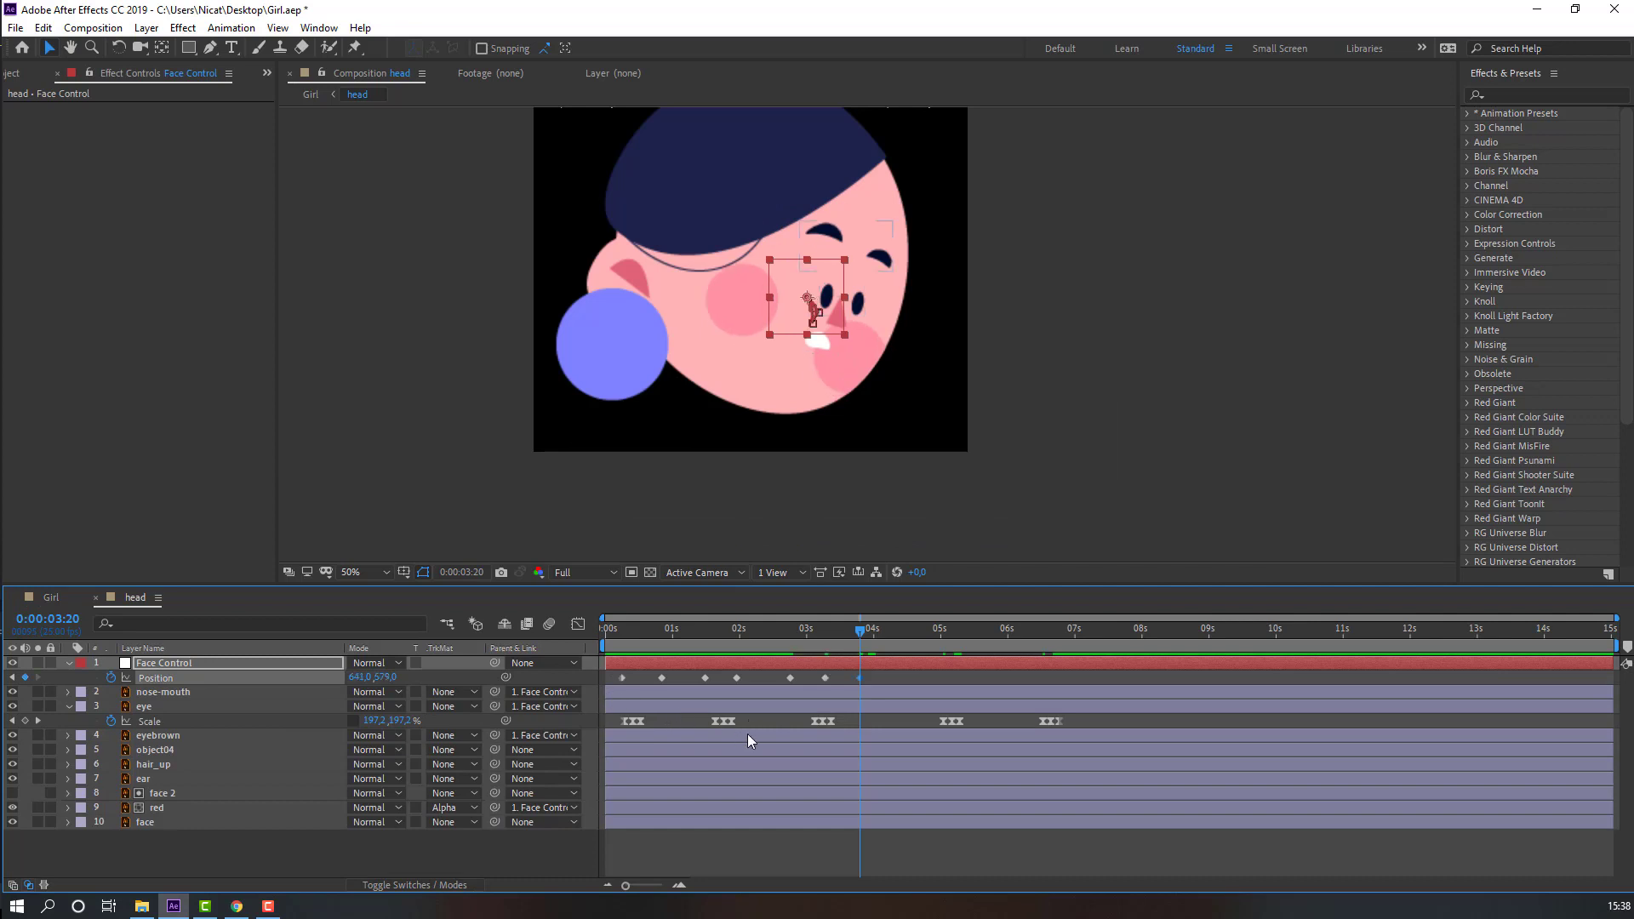
Apply Easy Ease to all of Face Control's Position keyframes
left_click_drag(911, 681, 618, 699)
right_click(622, 678)
mouse_move(769, 673)
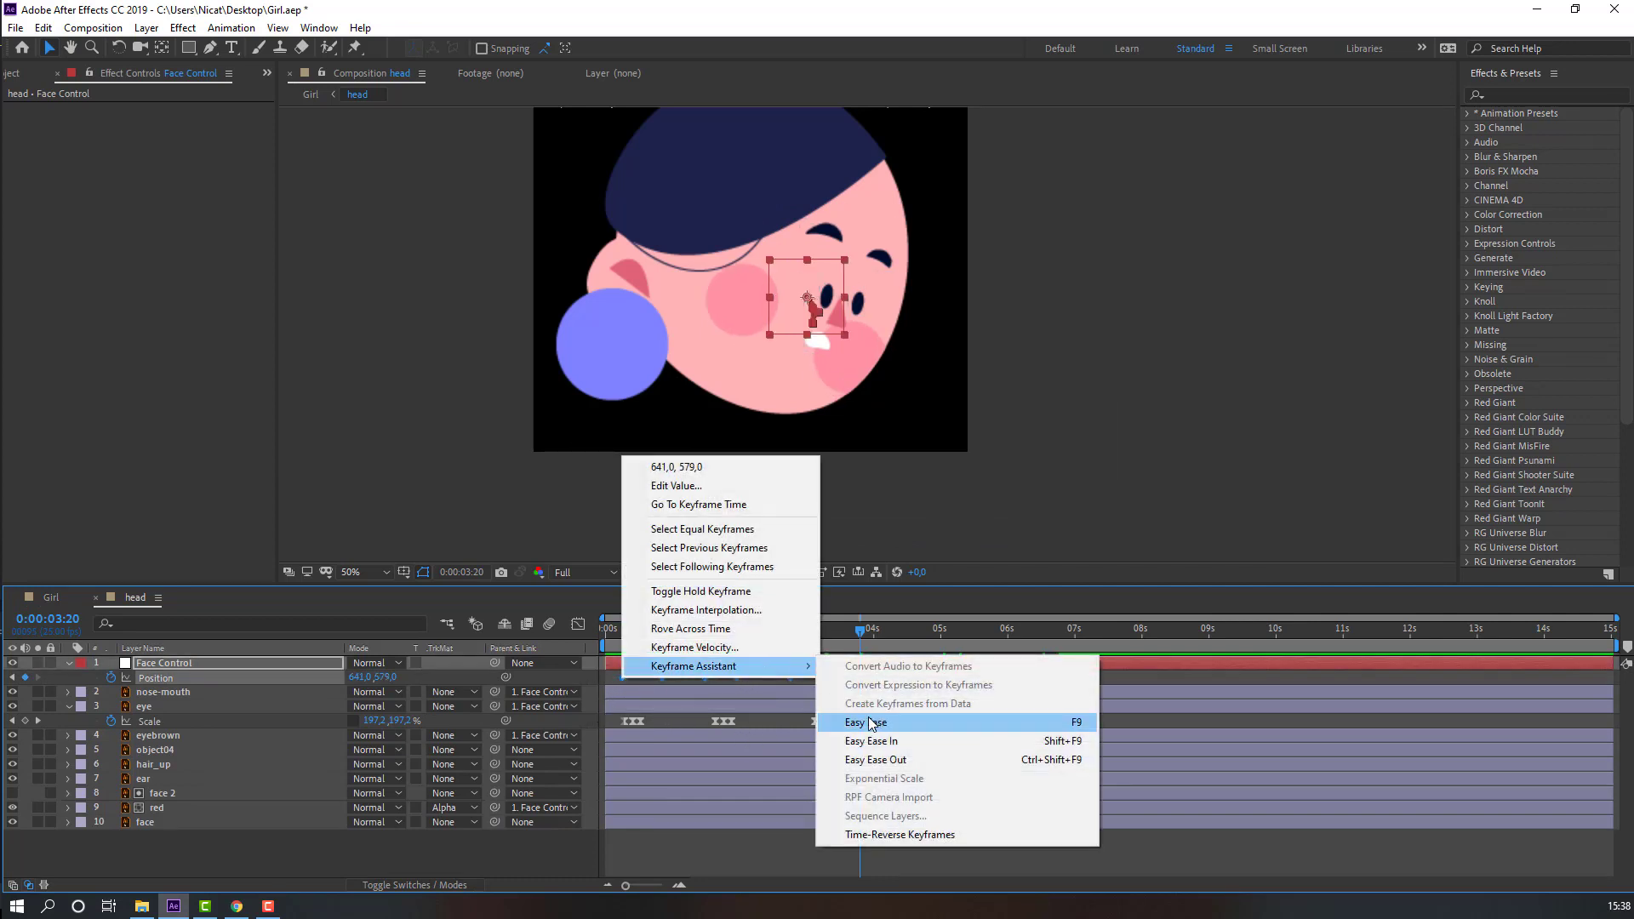
left_click(870, 722)
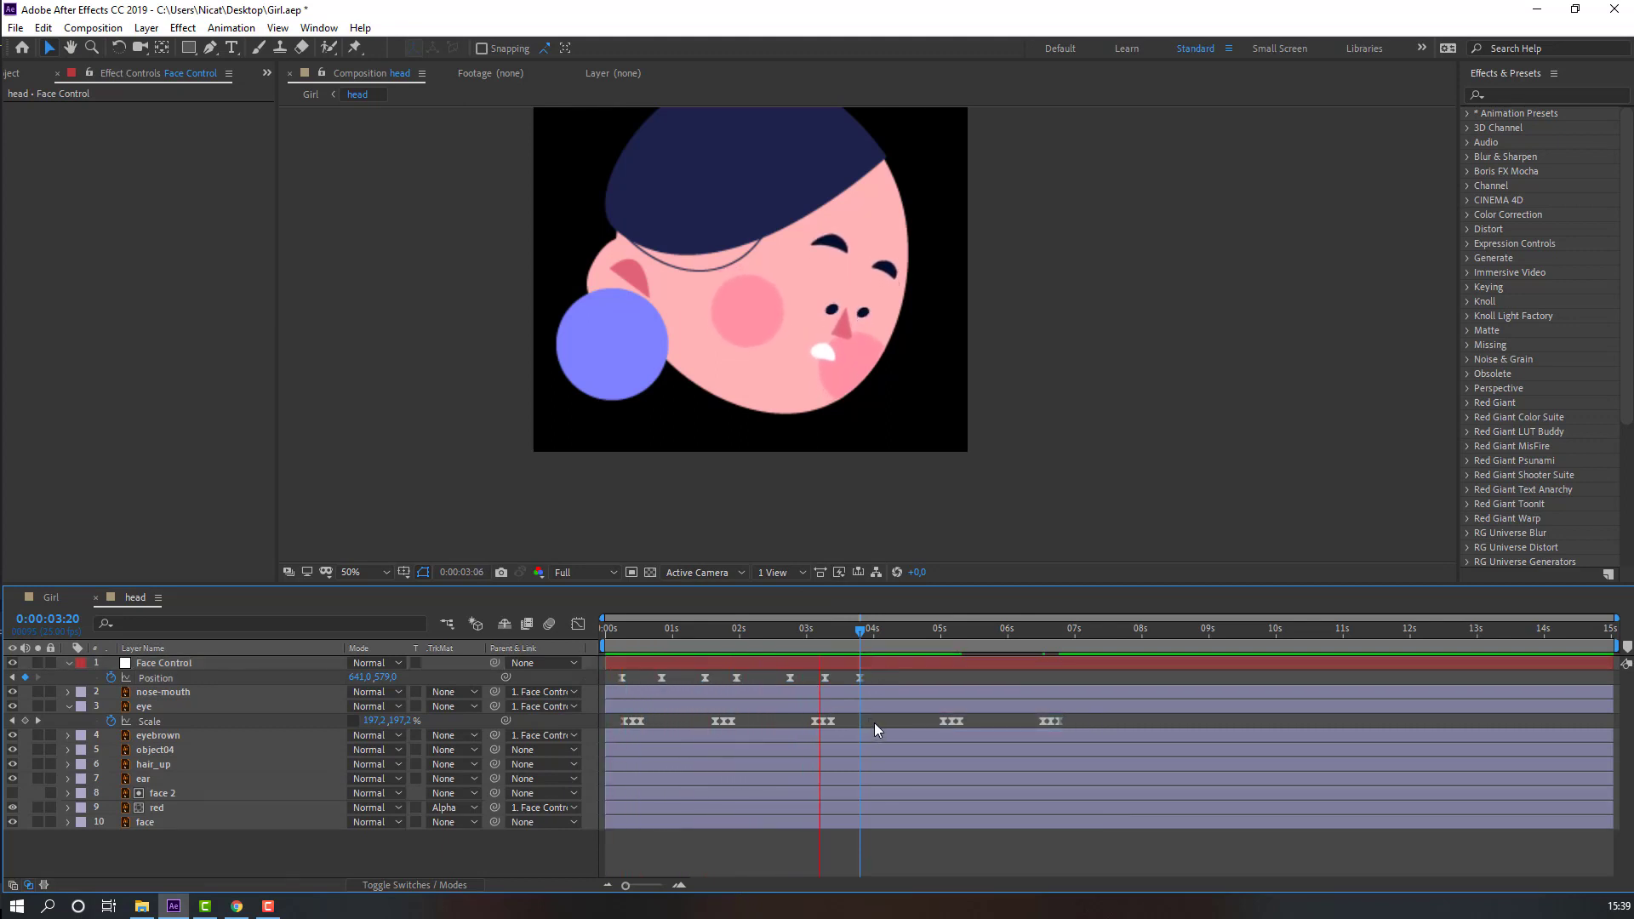
key("space")
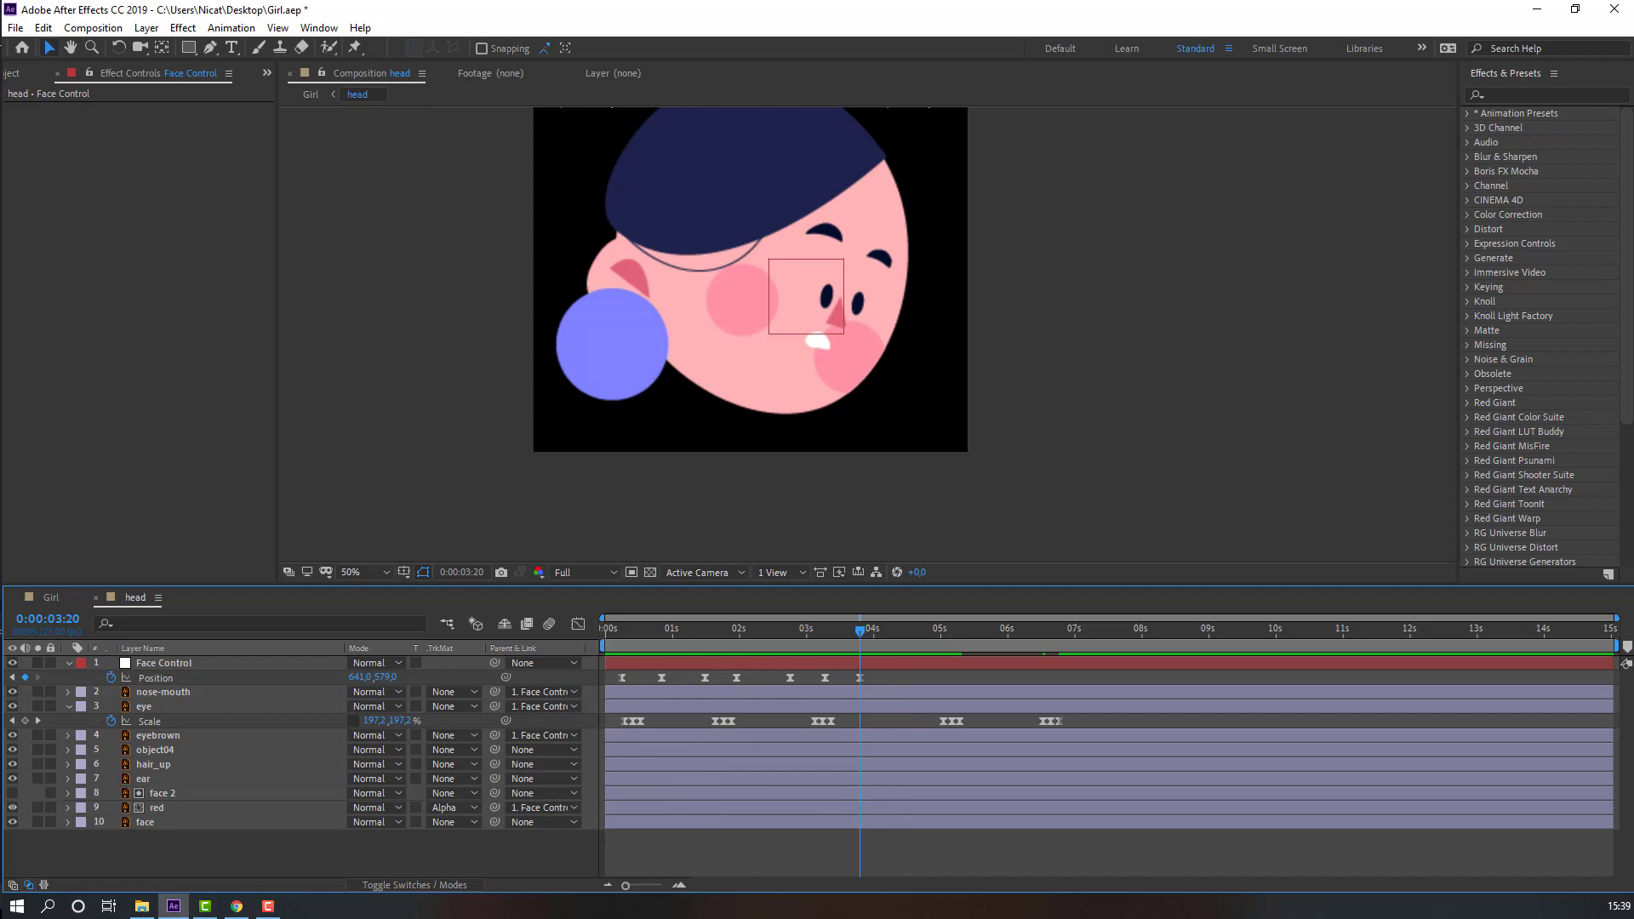
Key the head's Rotation at 0° on 0:00:02:23 and -3° on 0:00:03:06
left_click(49, 598)
key("space")
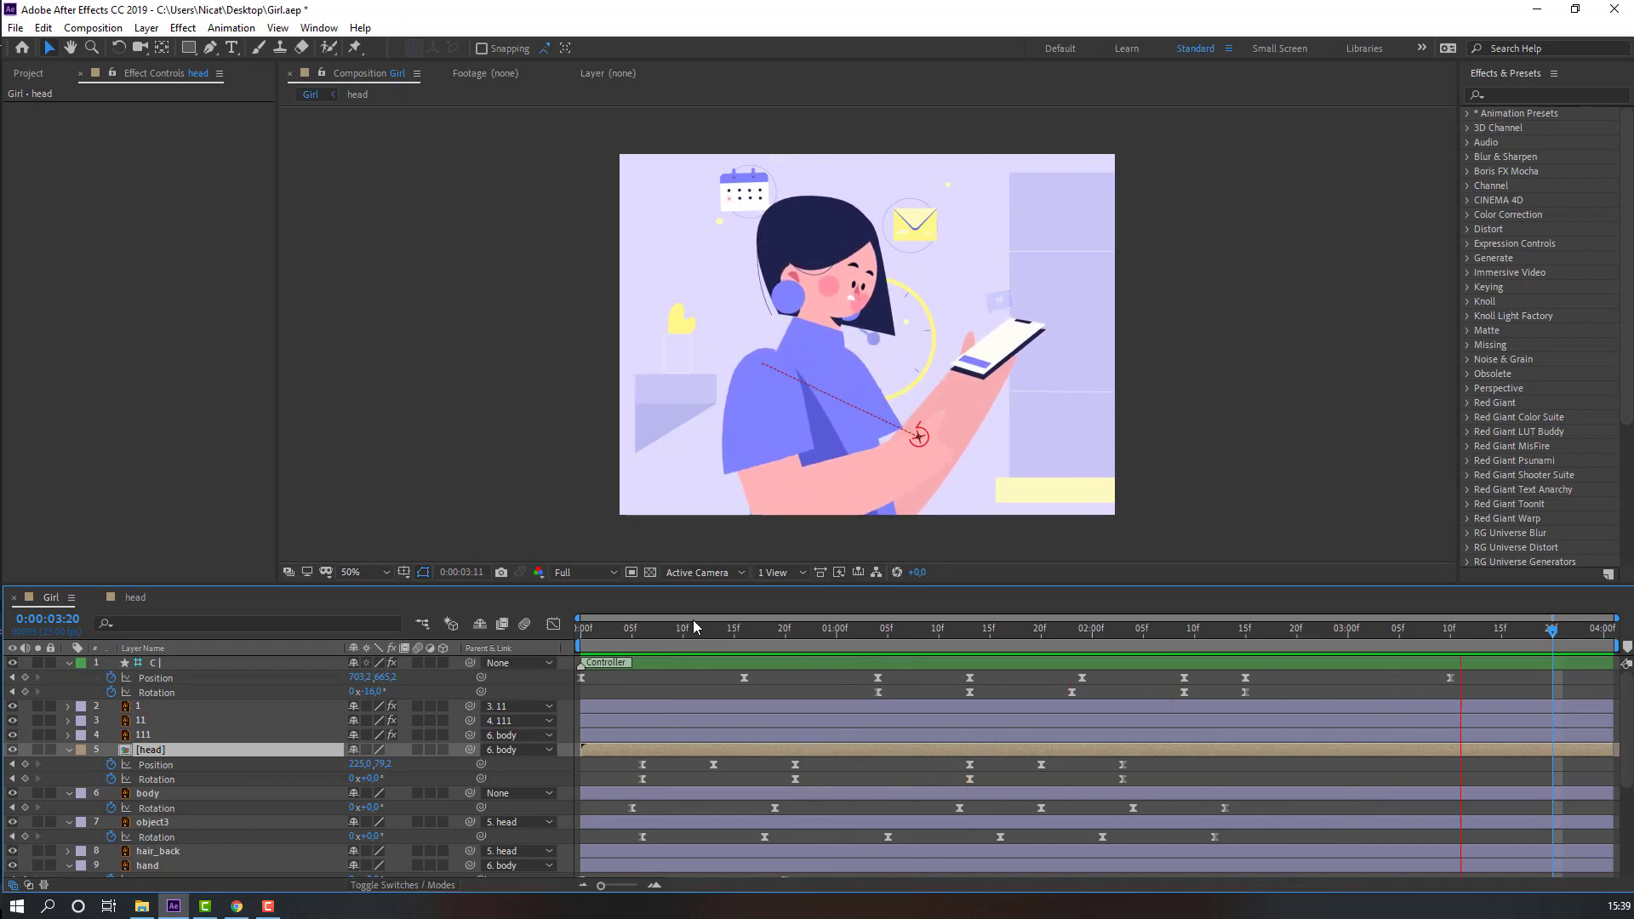
key("space")
left_click_drag(709, 626, 1357, 647)
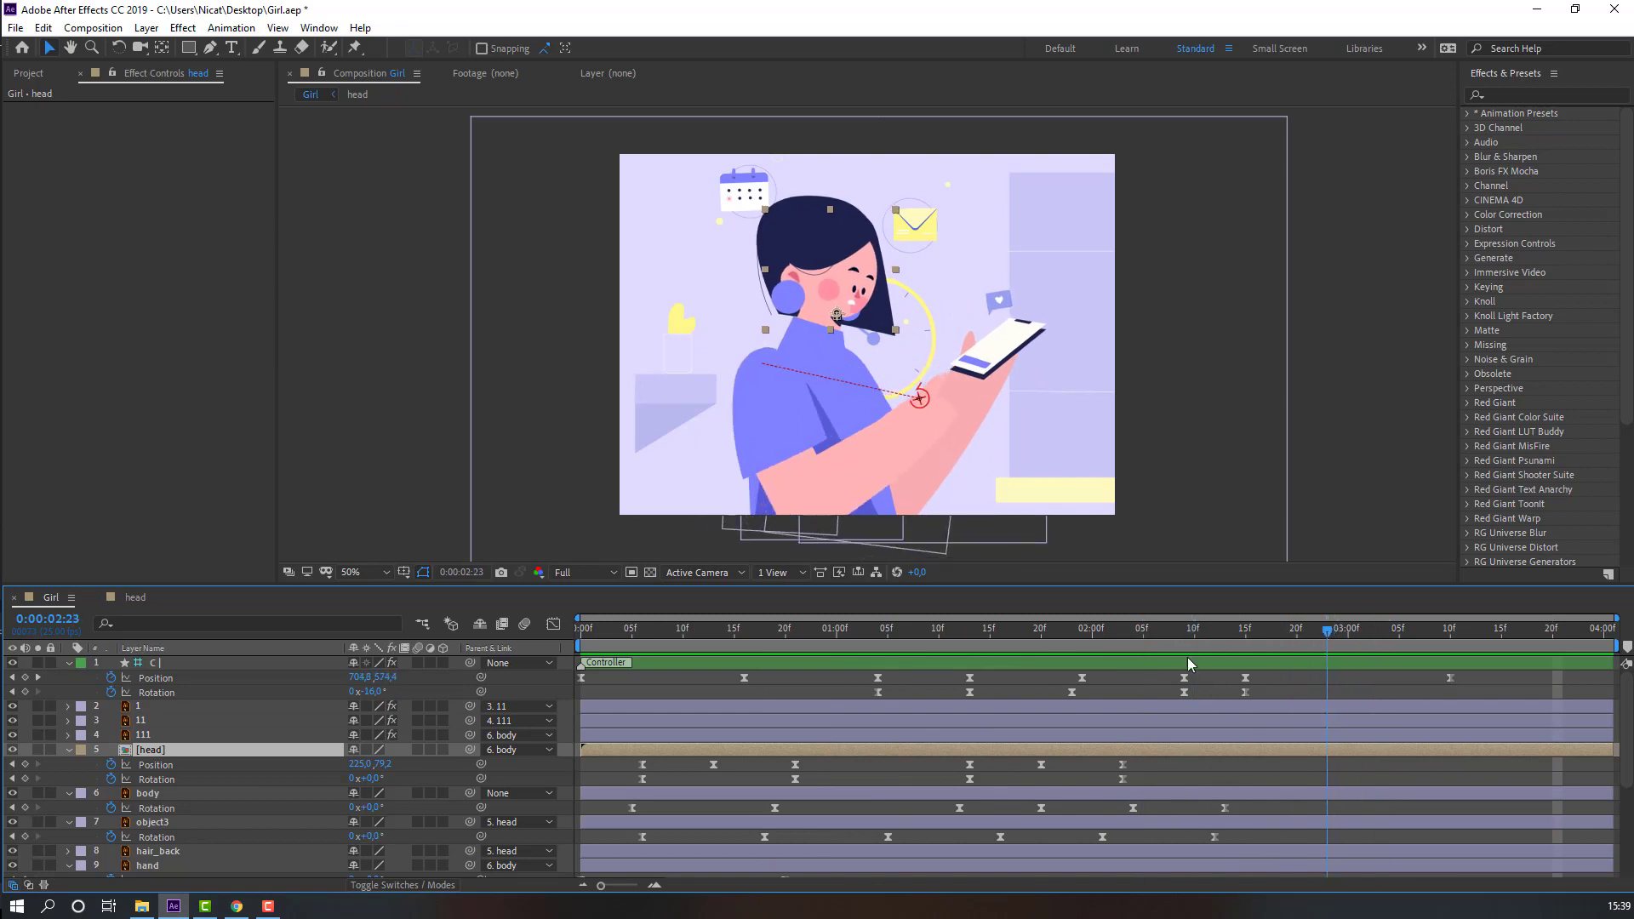
left_click(25, 779)
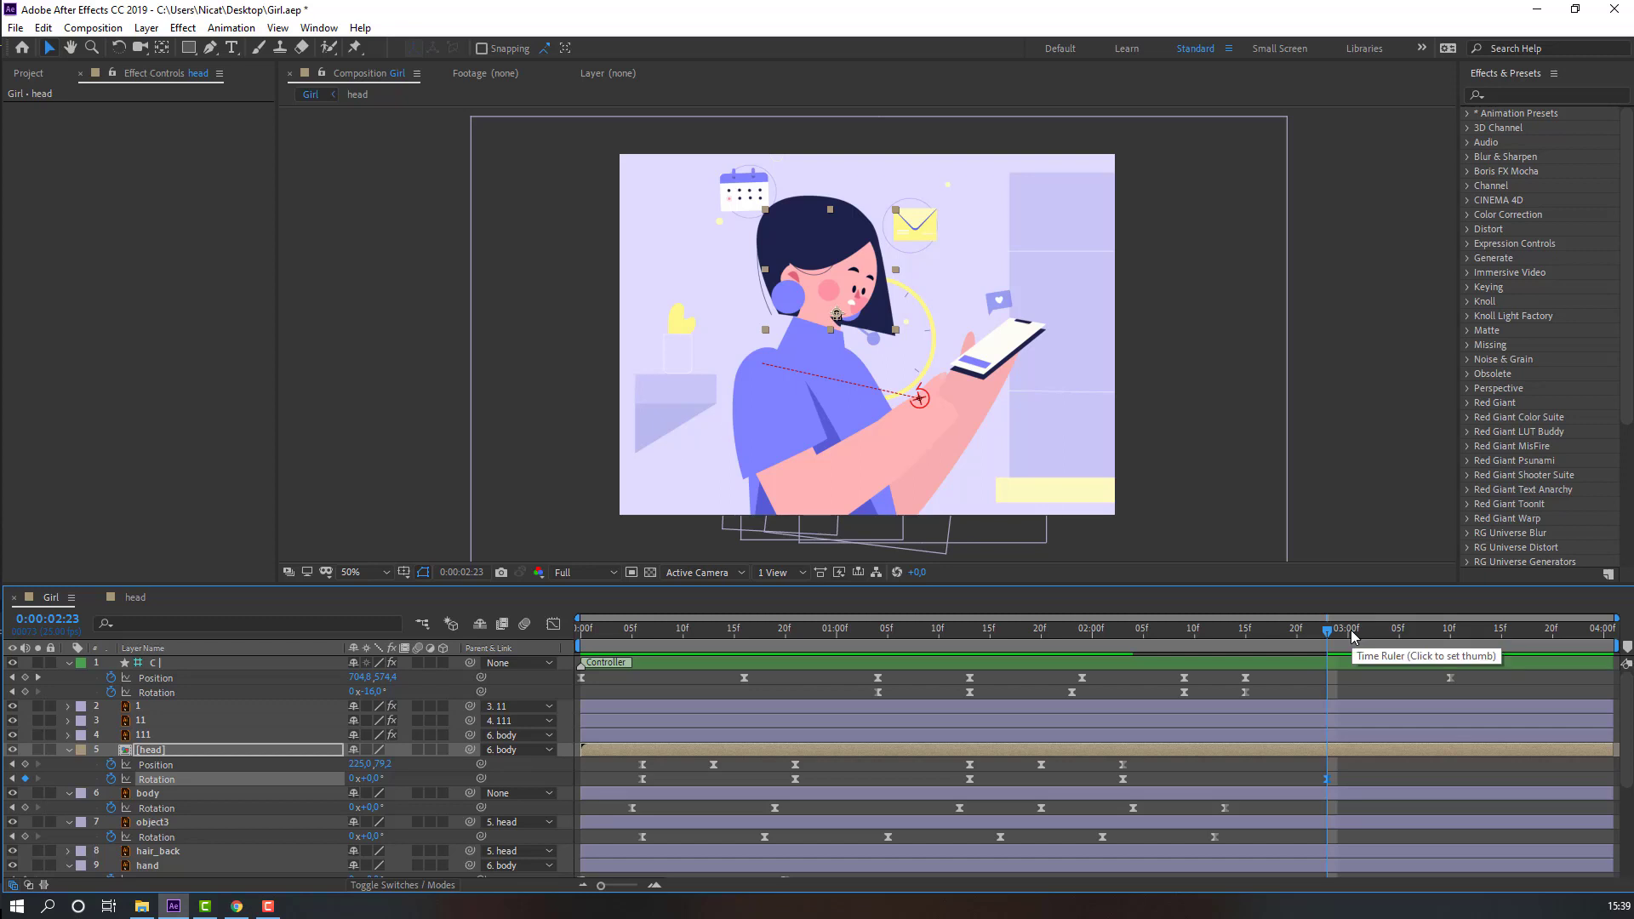
left_click_drag(1347, 636, 1410, 635)
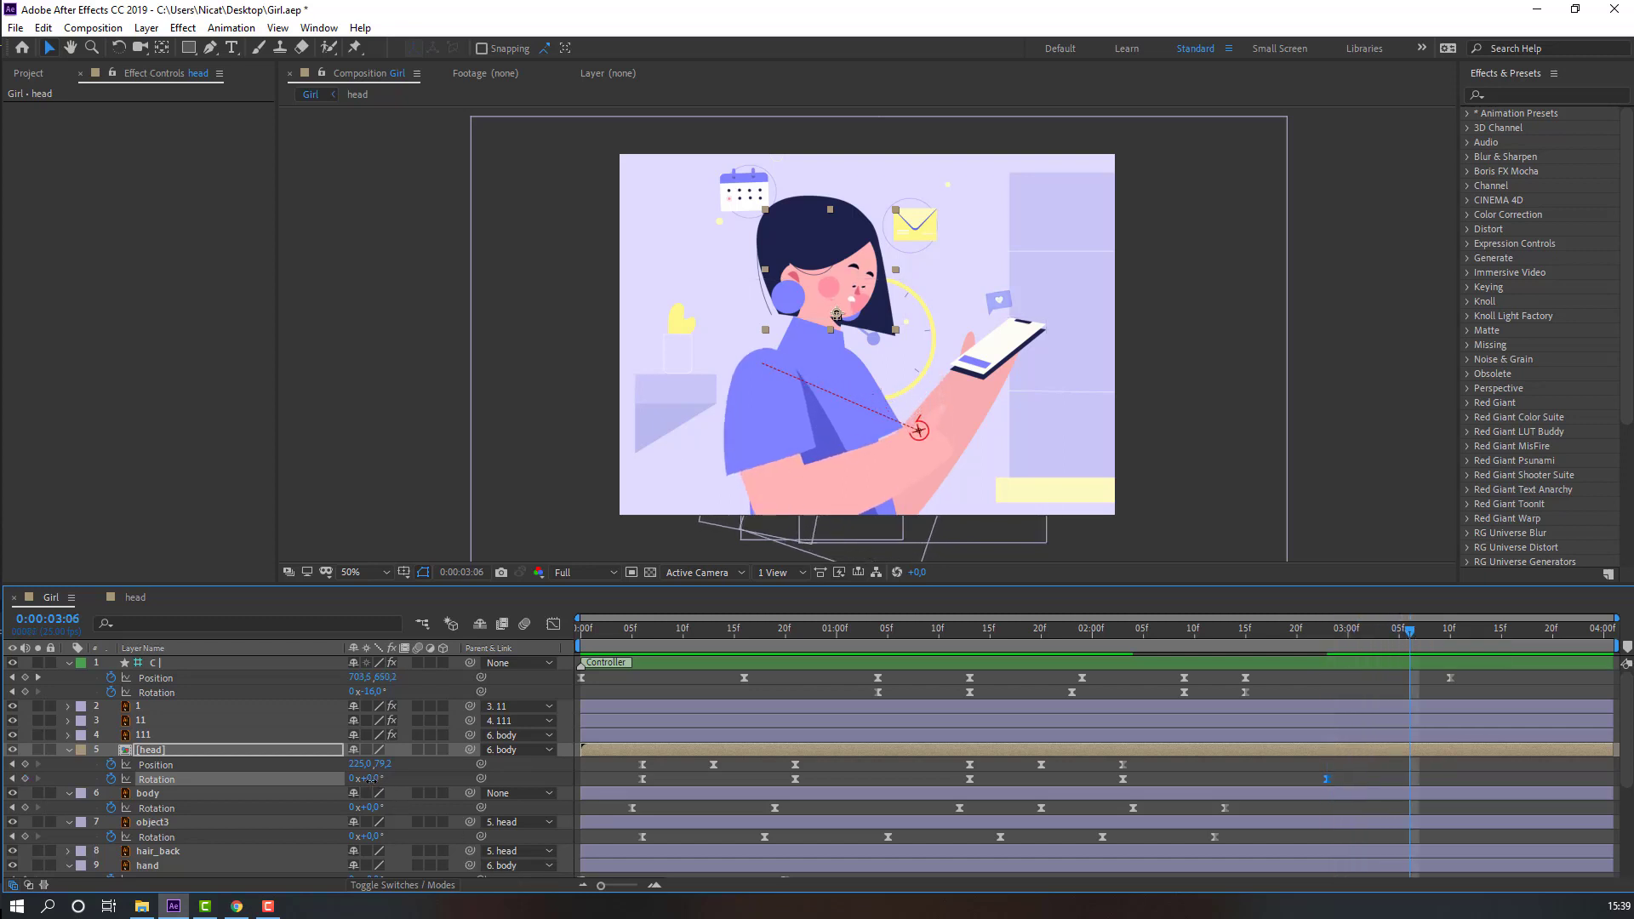
left_click_drag(368, 779, 373, 779)
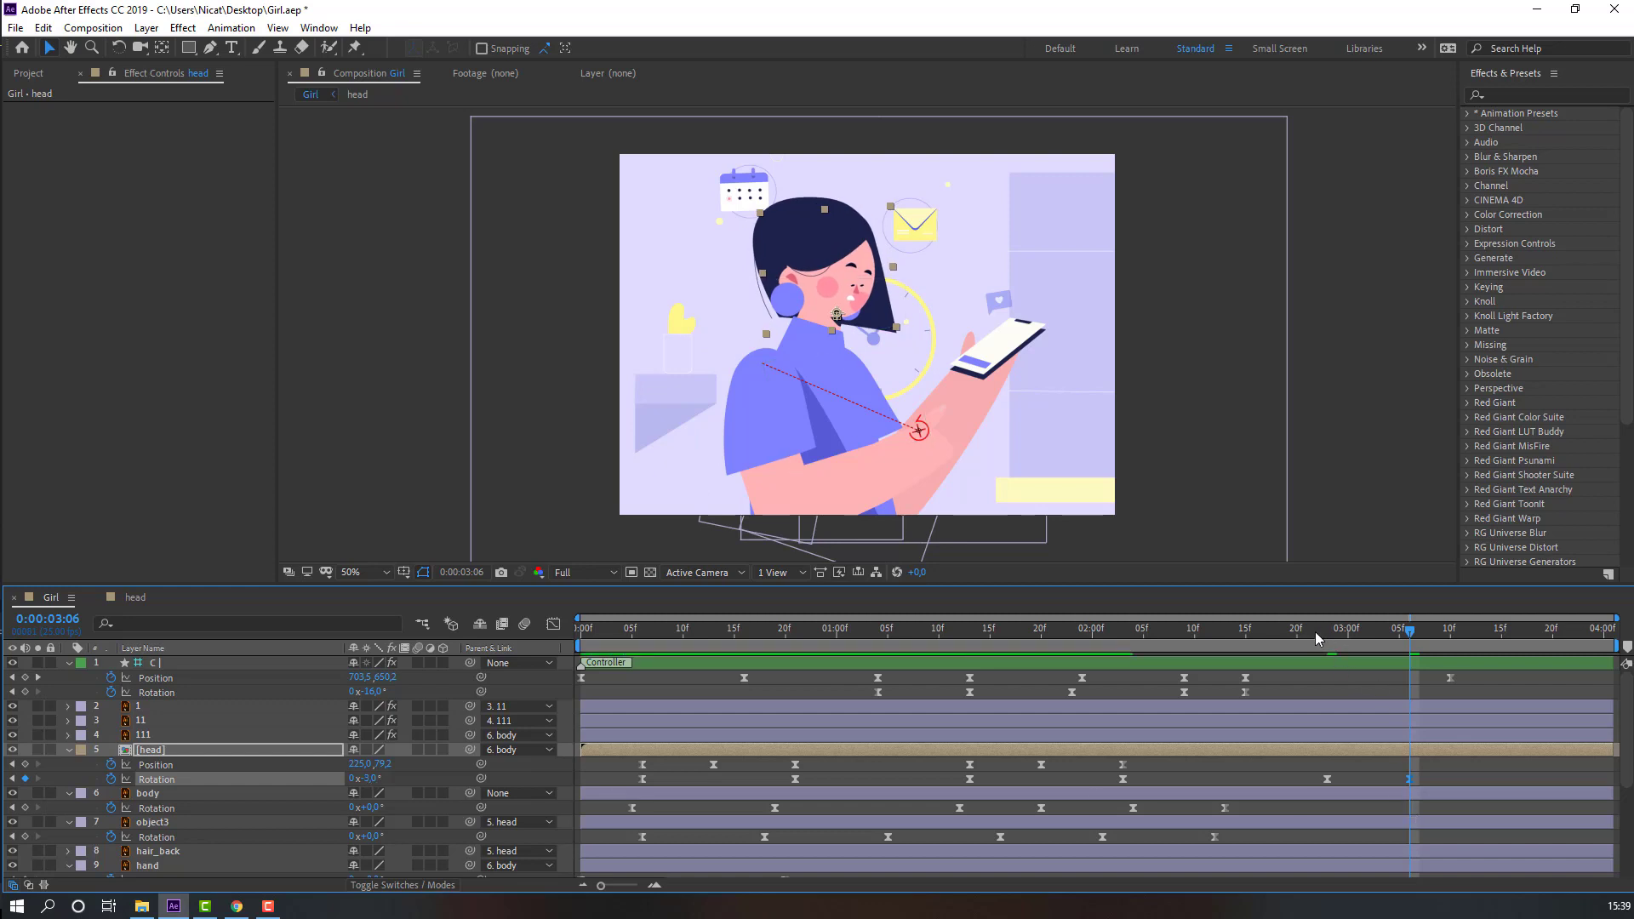
Compress the head's late Position keyframes closer together, ending at 0:00:03:13
left_click_drag(1315, 631, 1408, 652)
left_click_drag(1133, 764, 949, 767)
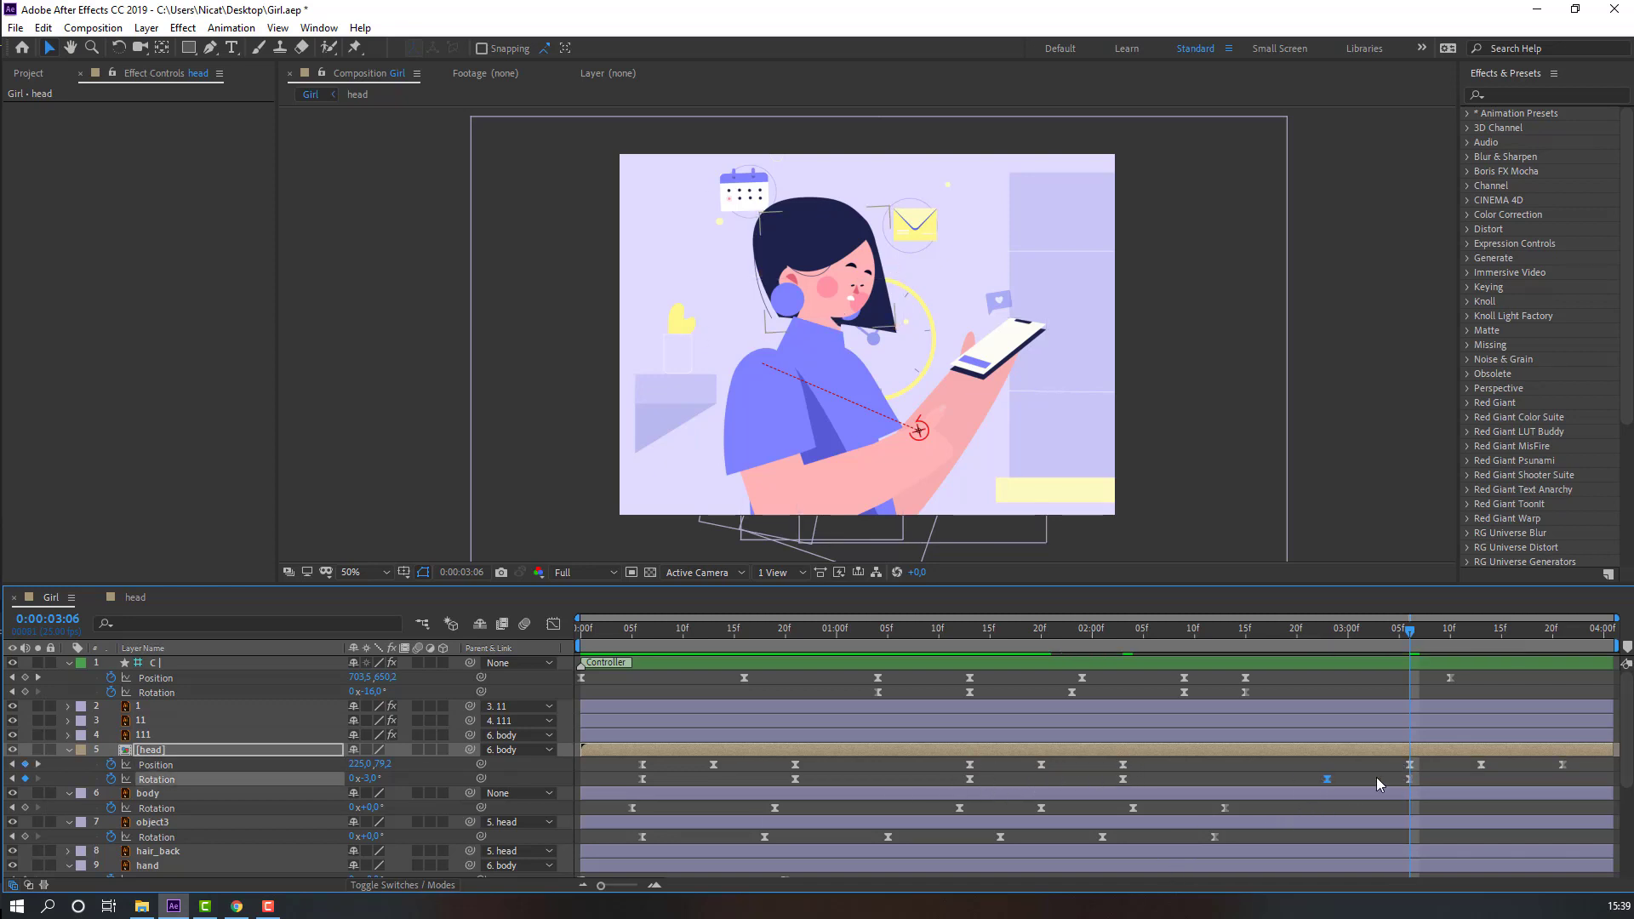
left_click_drag(1386, 763, 1322, 769)
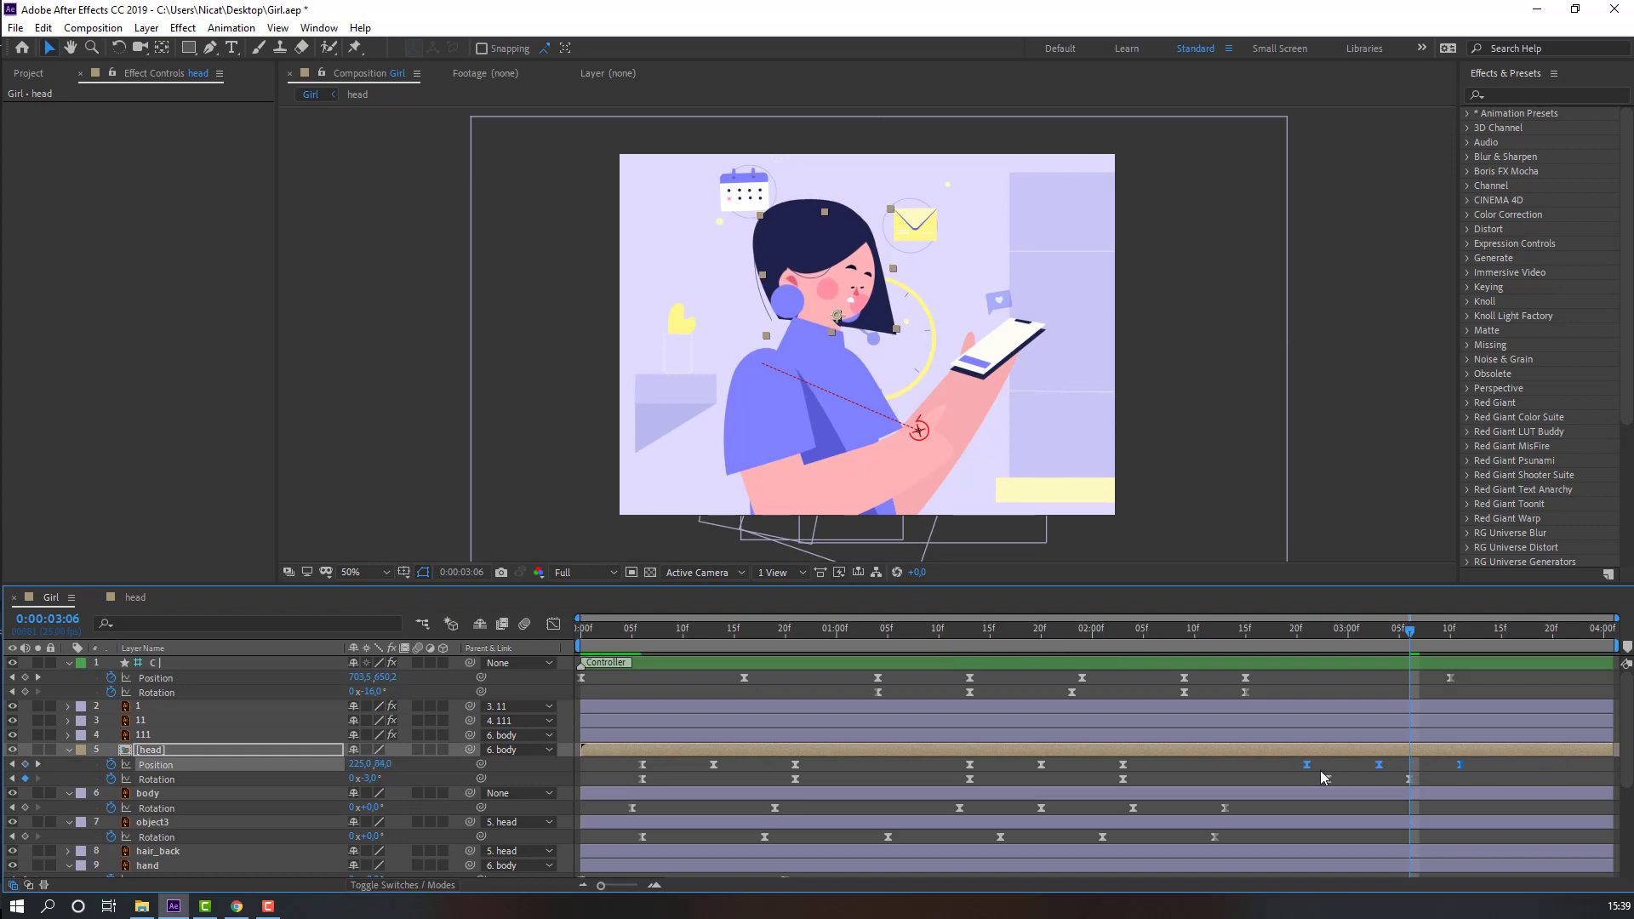
left_click_drag(1482, 775, 1433, 783)
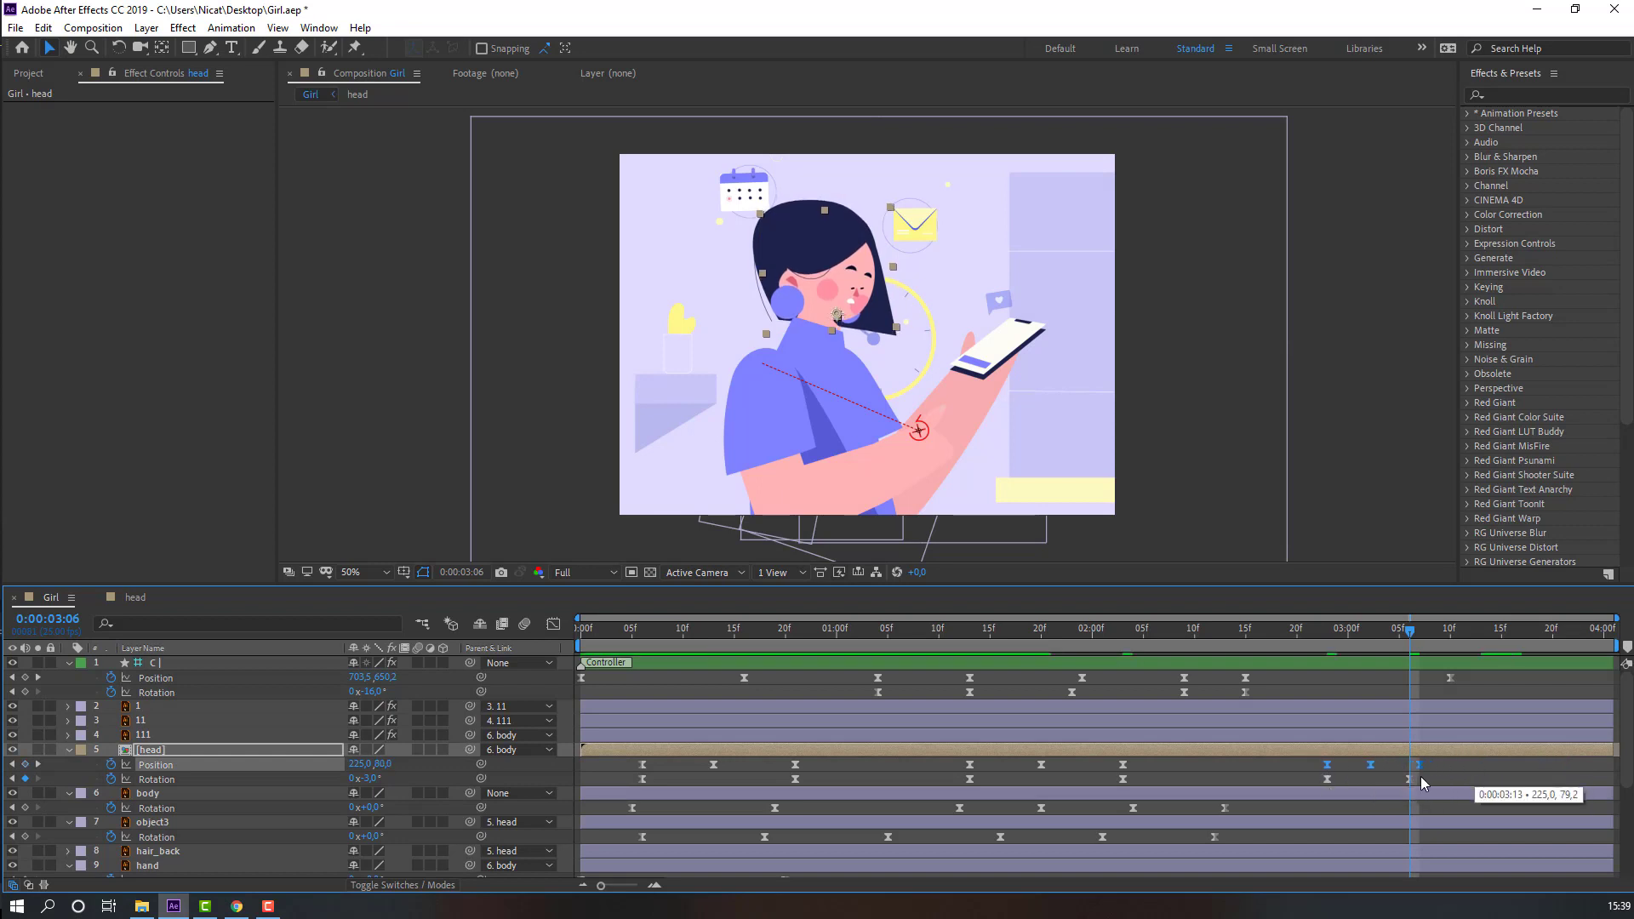
left_click_drag(1315, 636, 1505, 652)
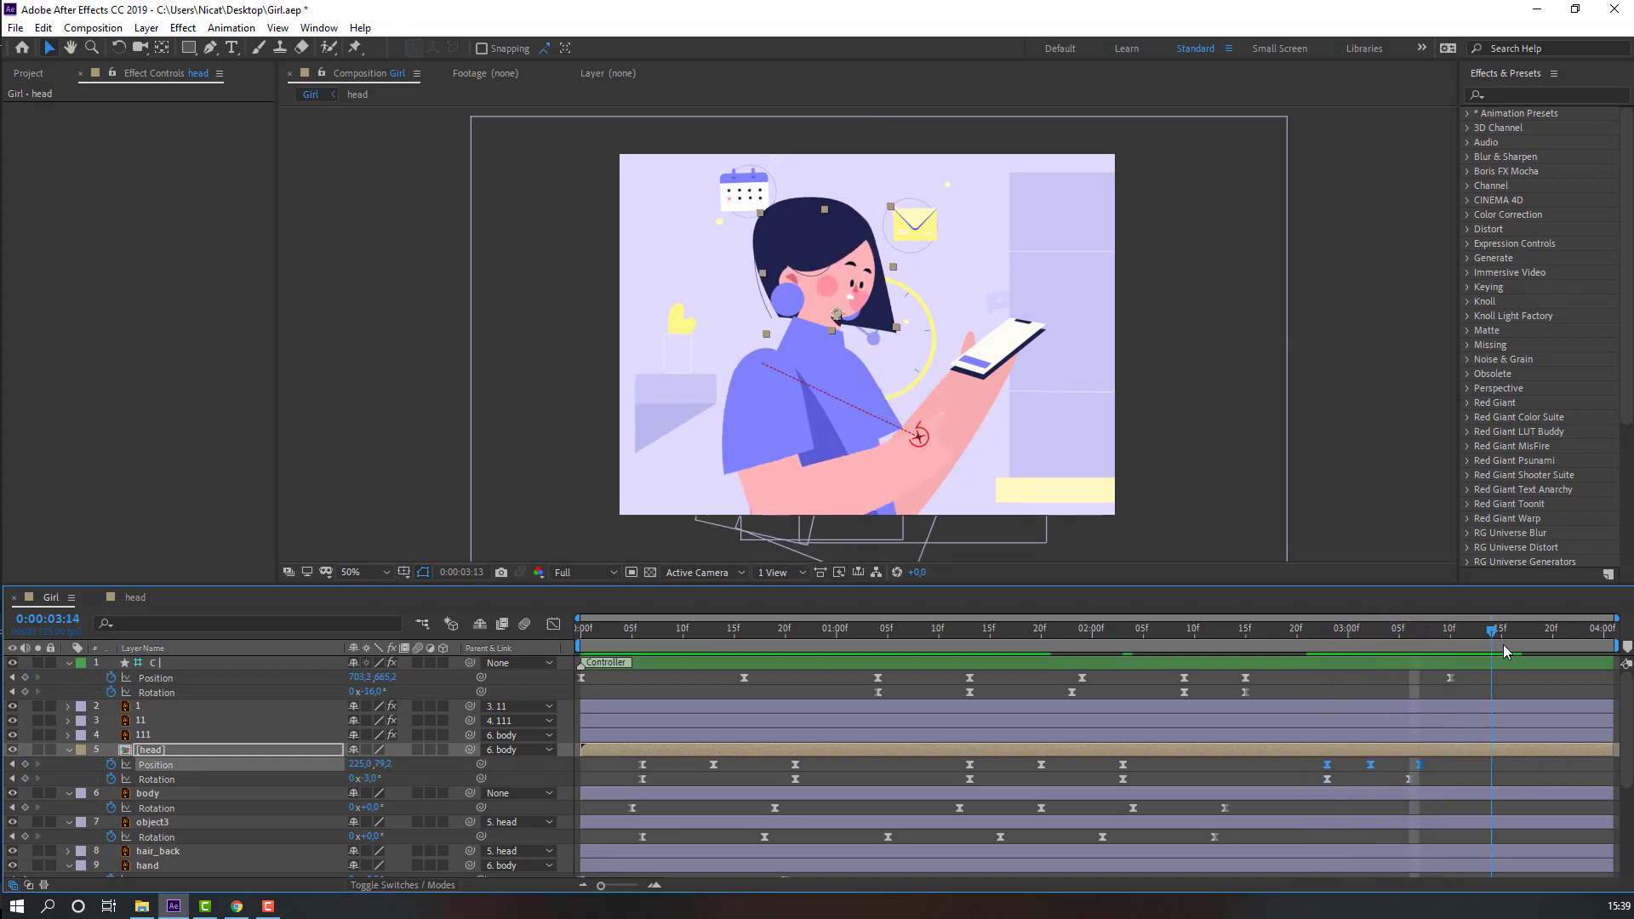
left_click(127, 604)
Delete Face Control's last Position keyframe
left_click(814, 636)
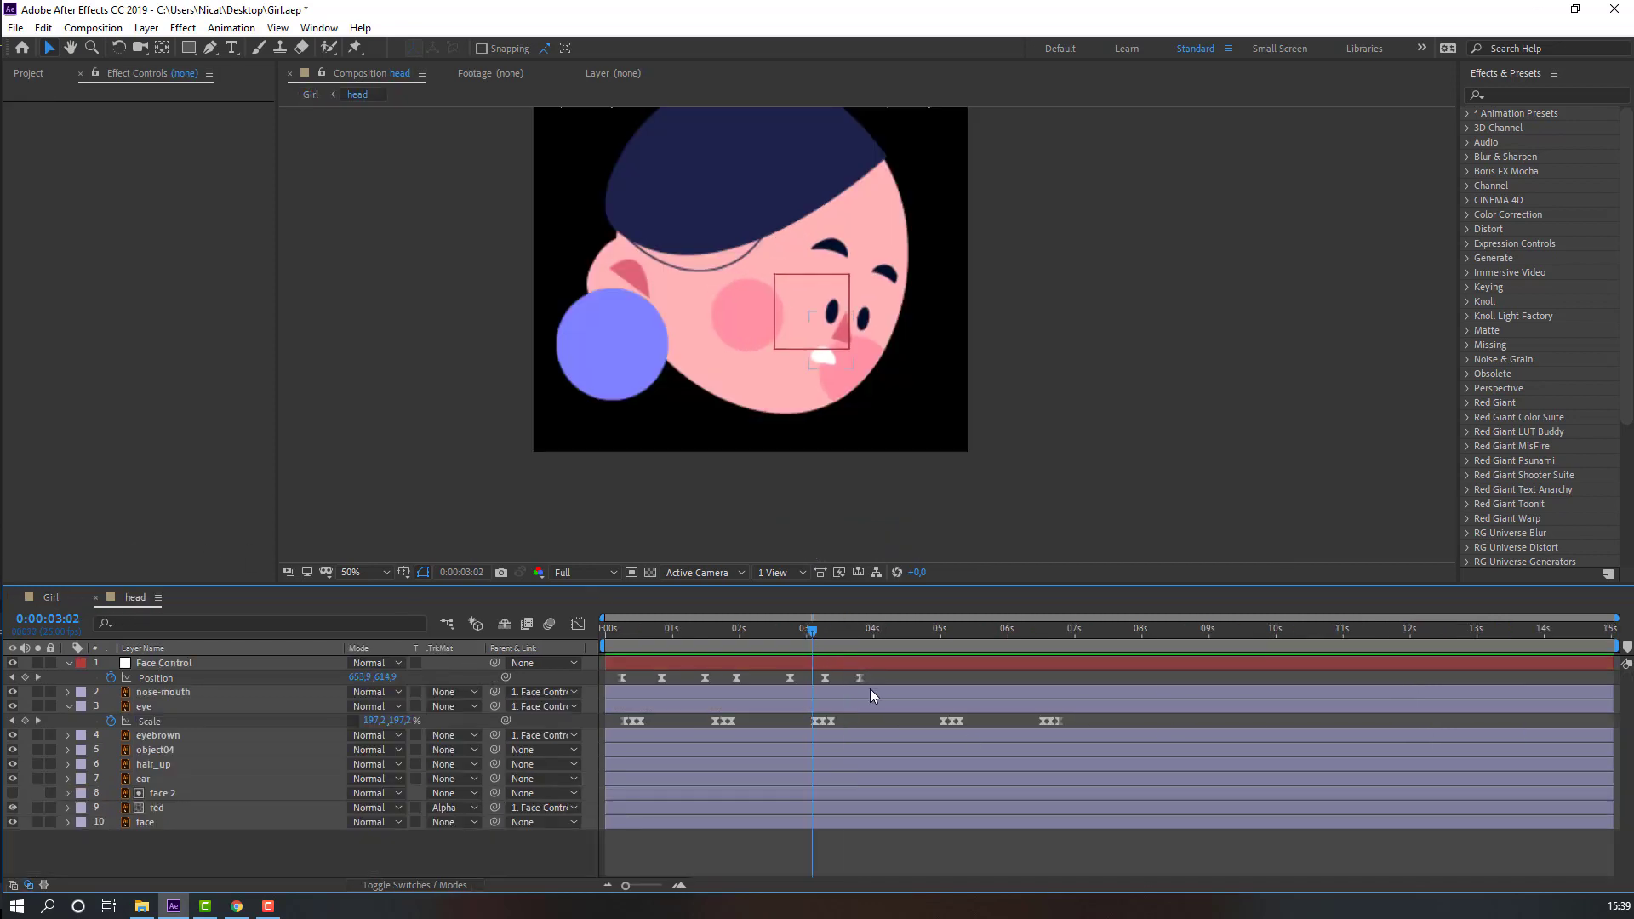
left_click(859, 678)
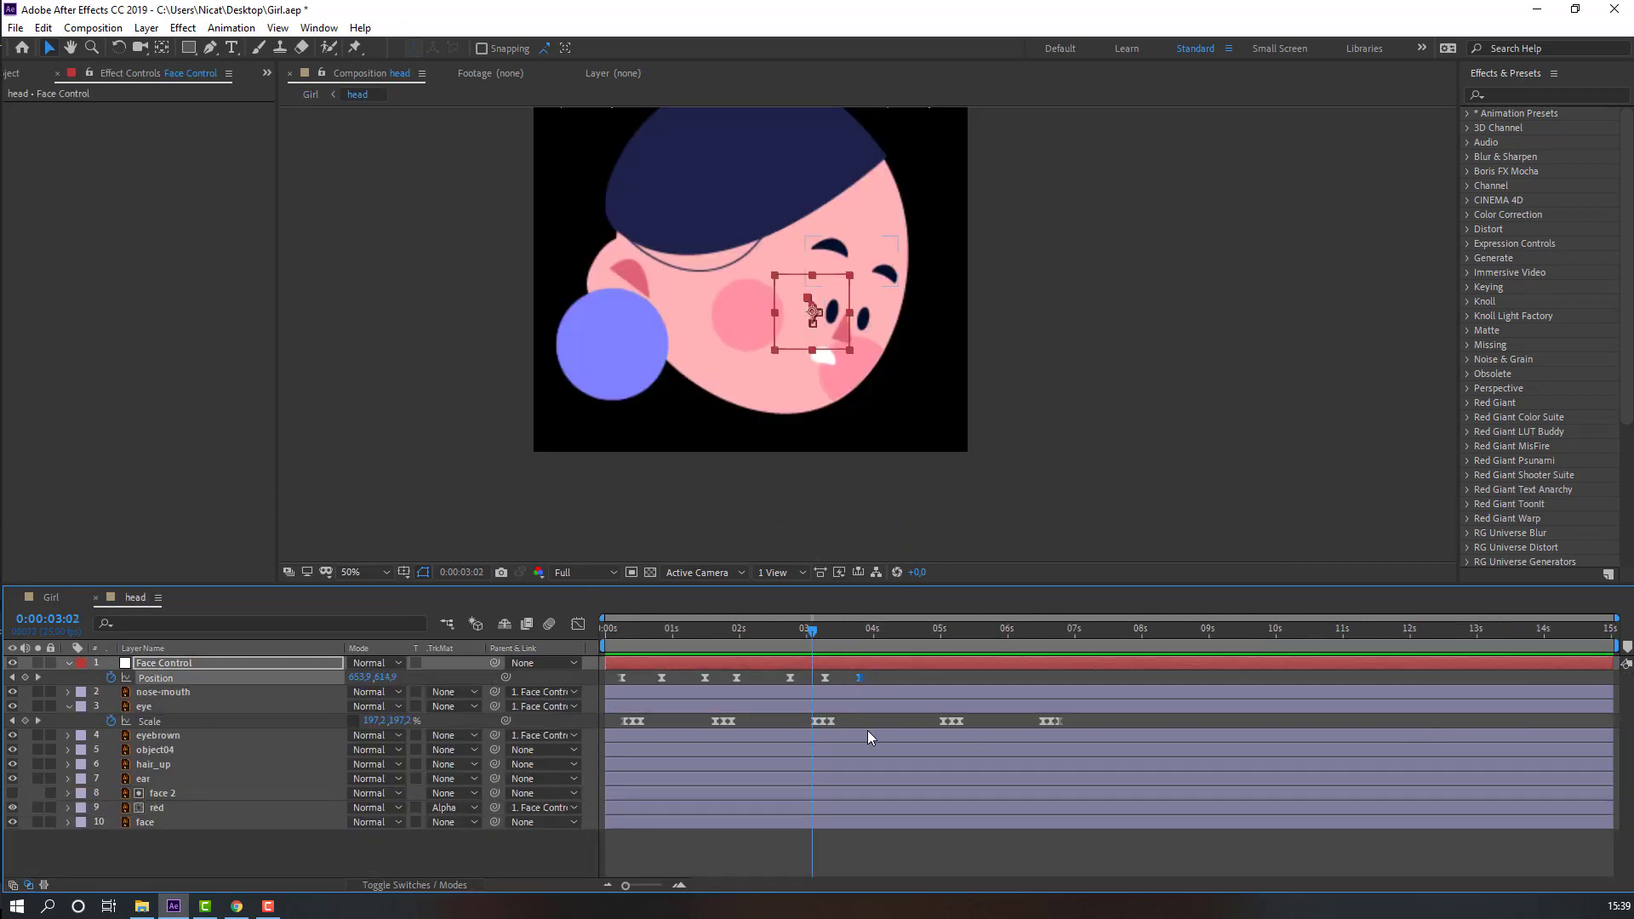
key("Delete")
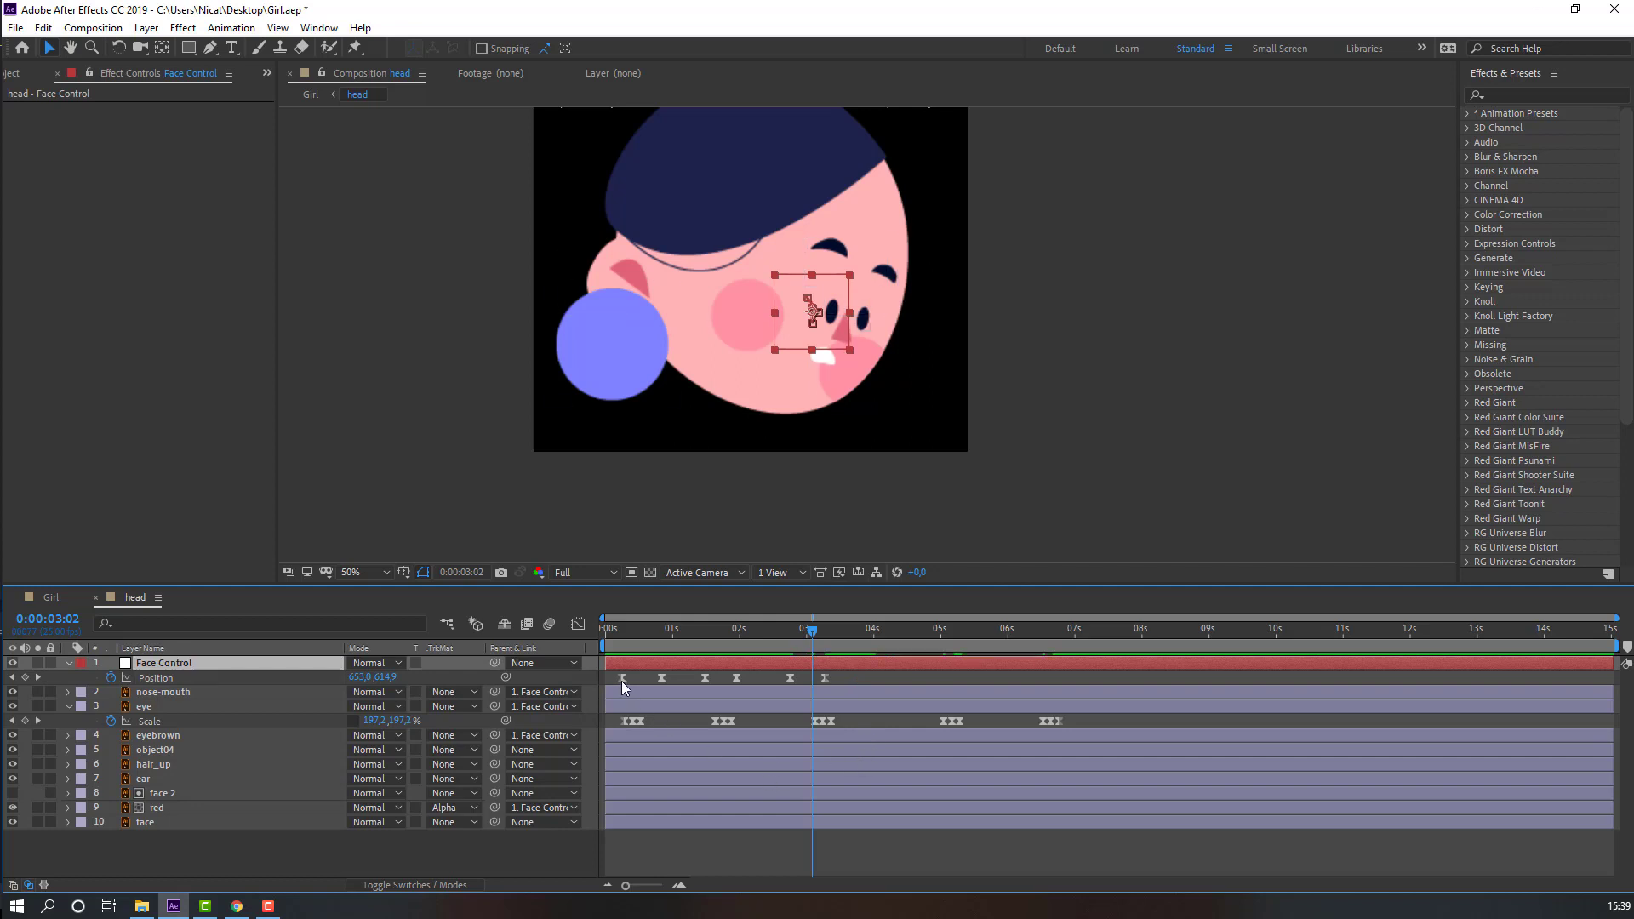
Move another Face Control Position keyframe earlier to 0:00:03:07 (651,603)
left_click(622, 678)
left_click(826, 631)
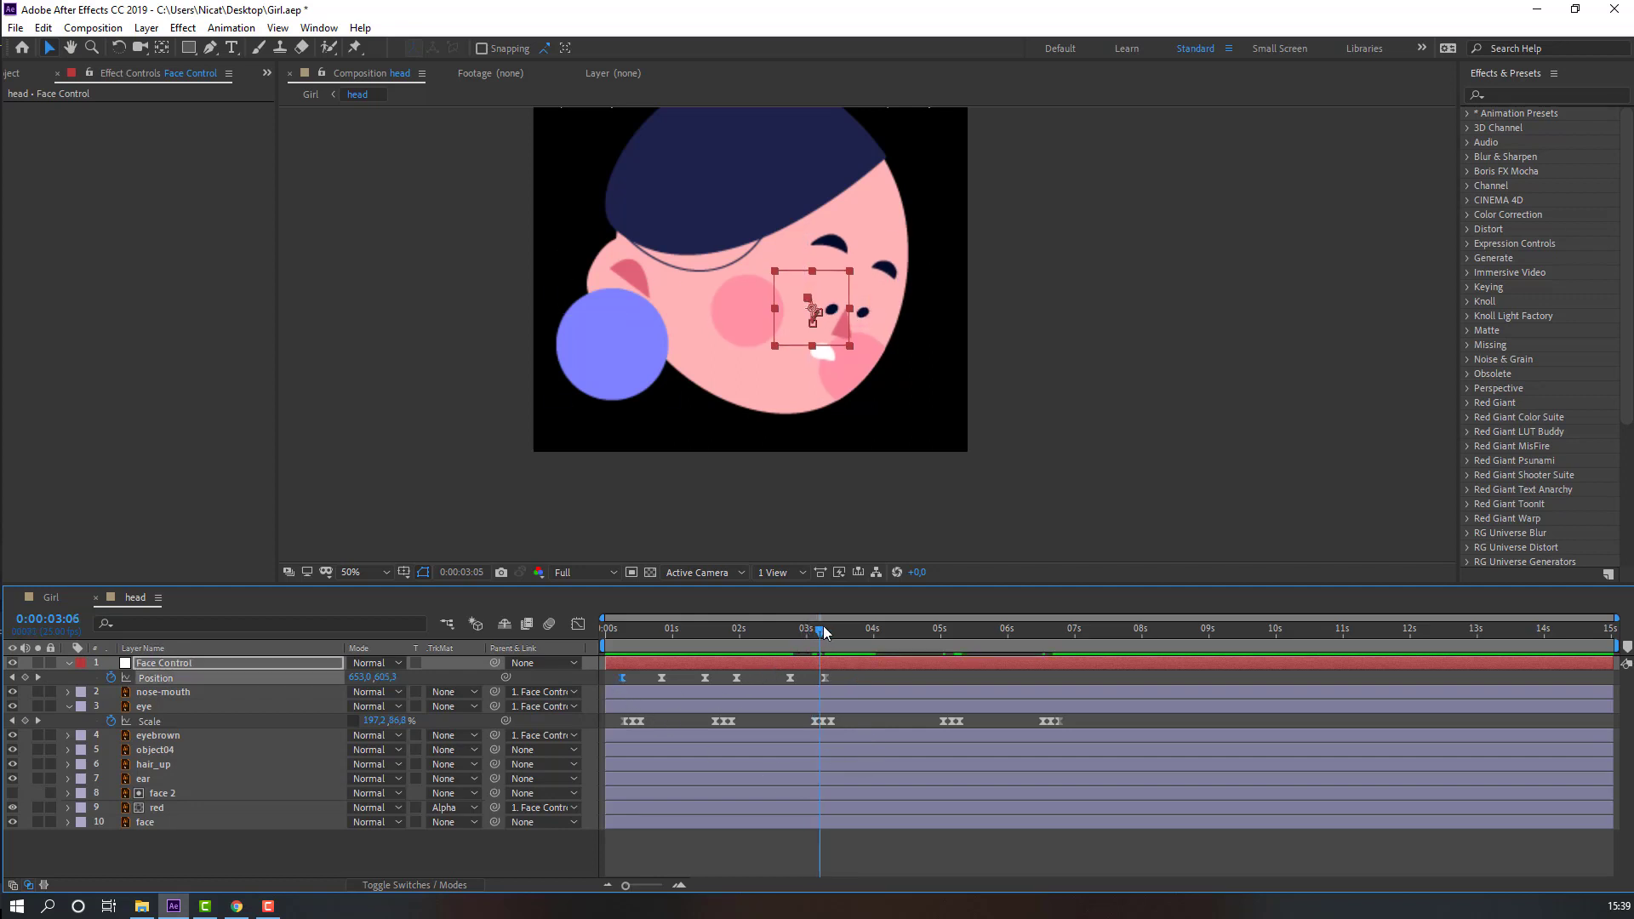
left_click(826, 678)
left_click_drag(830, 678, 815, 688)
Return to the Girl composition and preview the whole animation from the start
left_click(51, 598)
key("space")
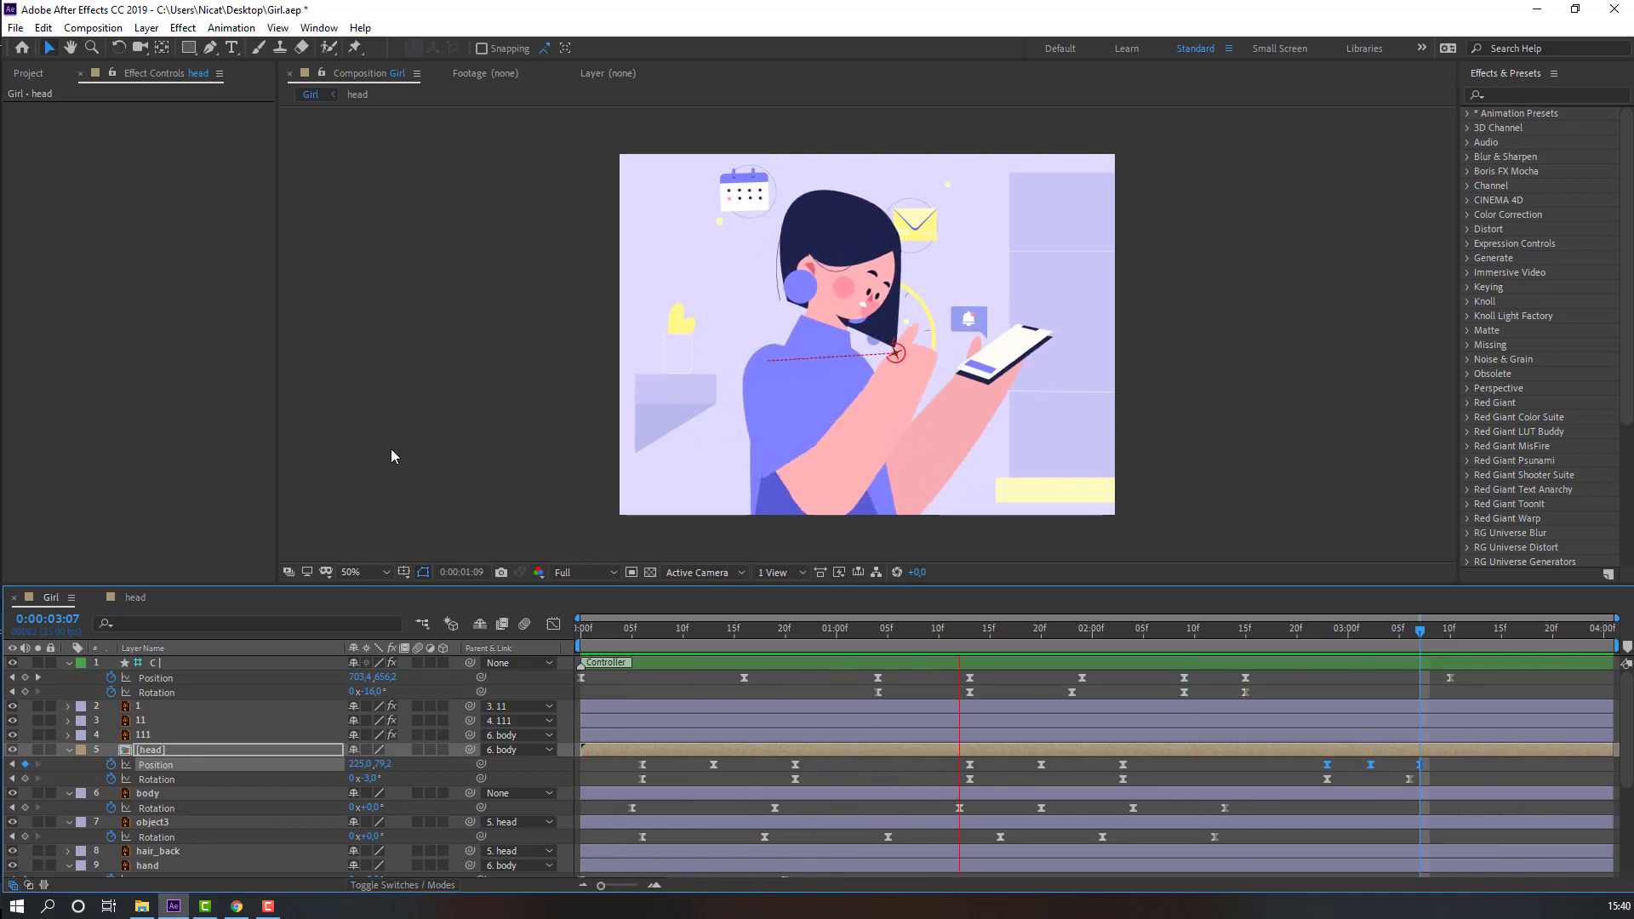
scroll(392, 458, "down", 4)
scroll(392, 458, "up", 4)
left_click(579, 627)
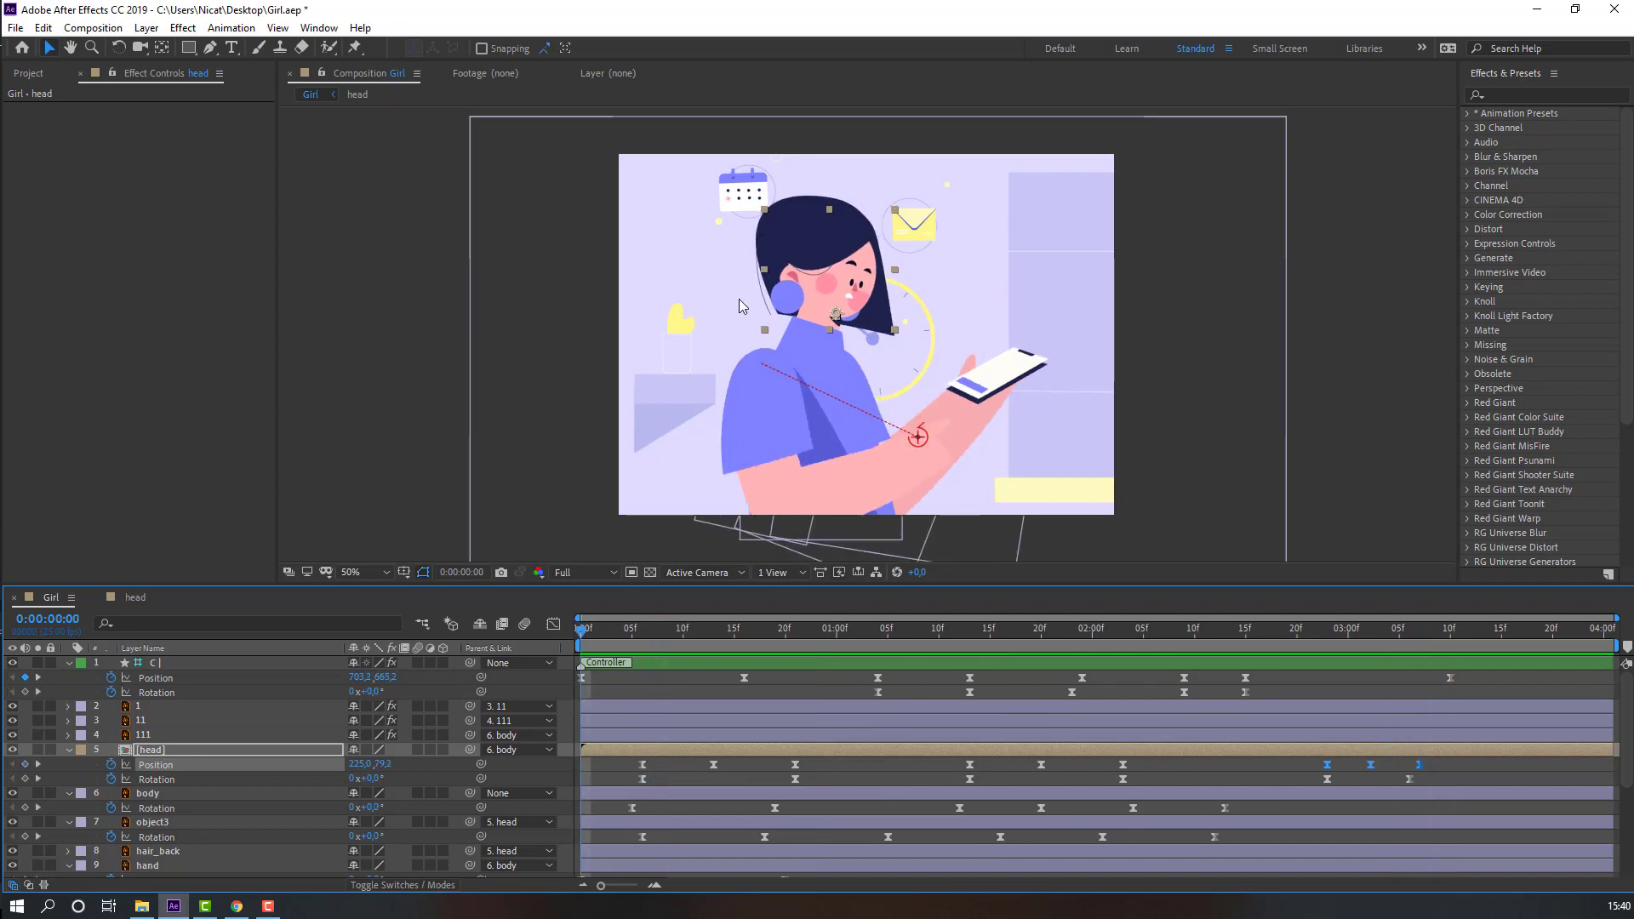
Add a wiggle(1,6) expression to the date layer's Rotation and preview it
left_click(734, 183)
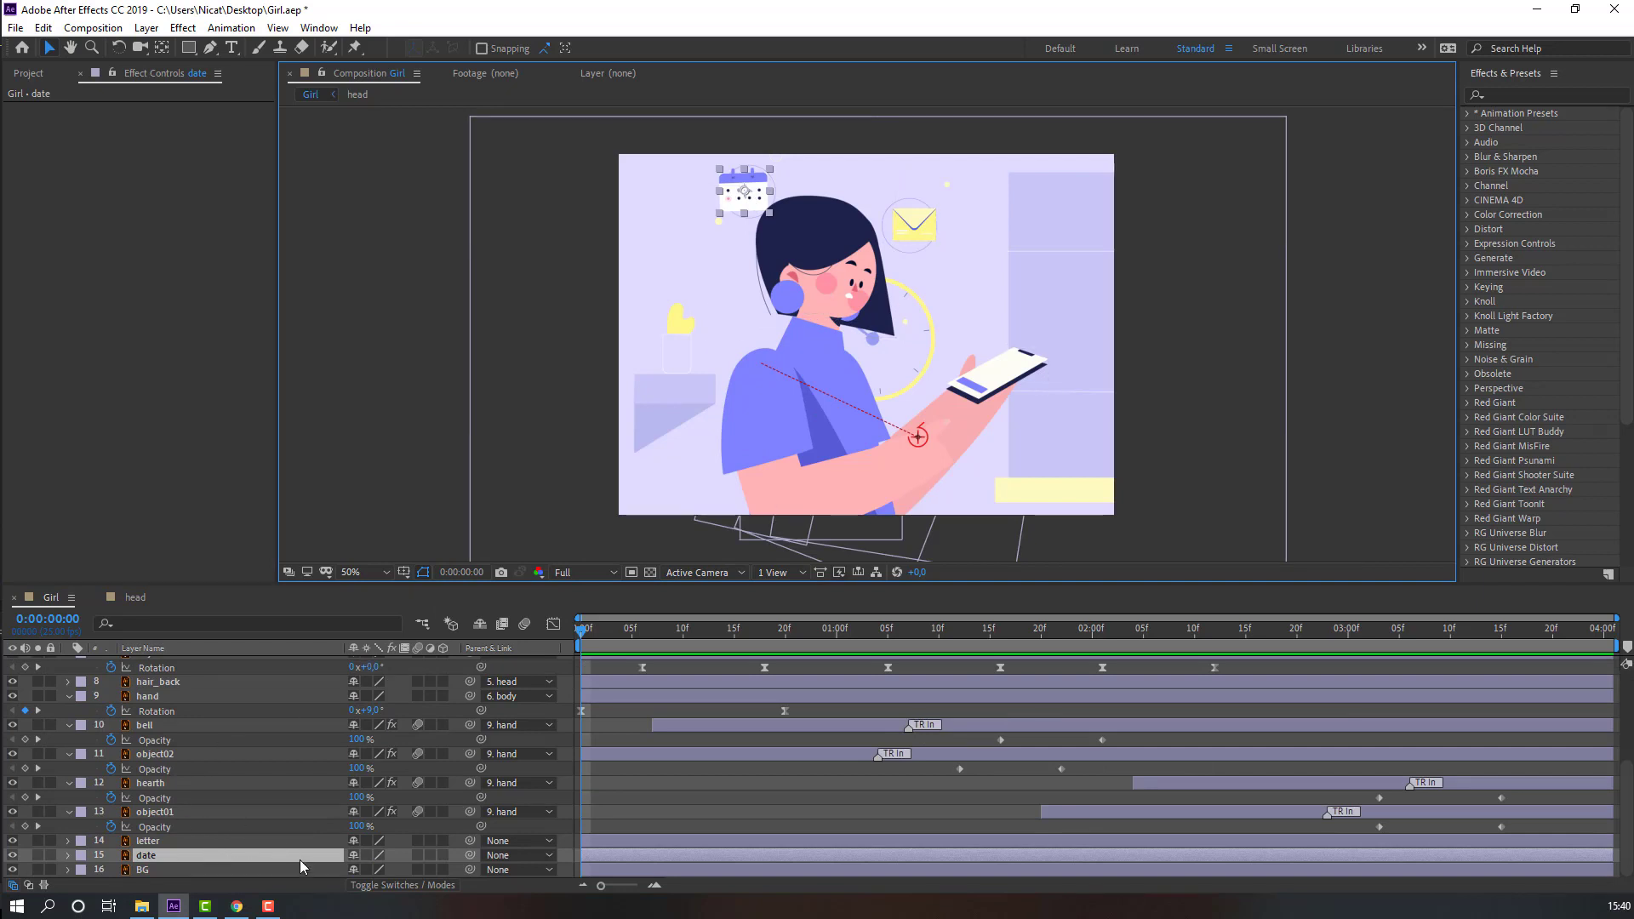
key("r")
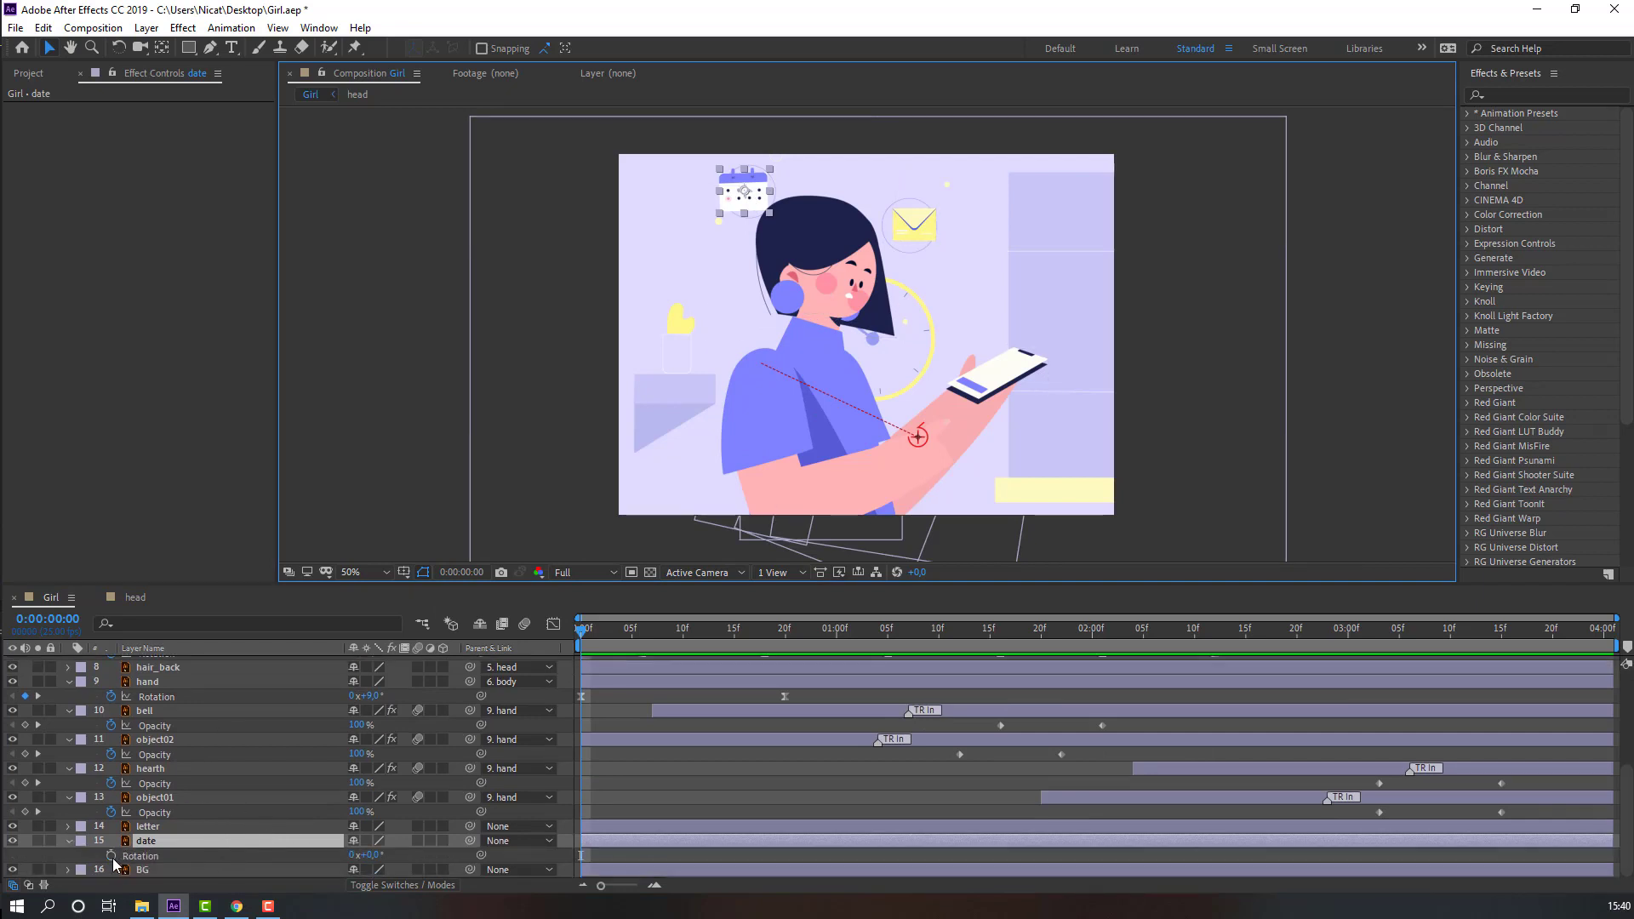
left_click(110, 855, "alt")
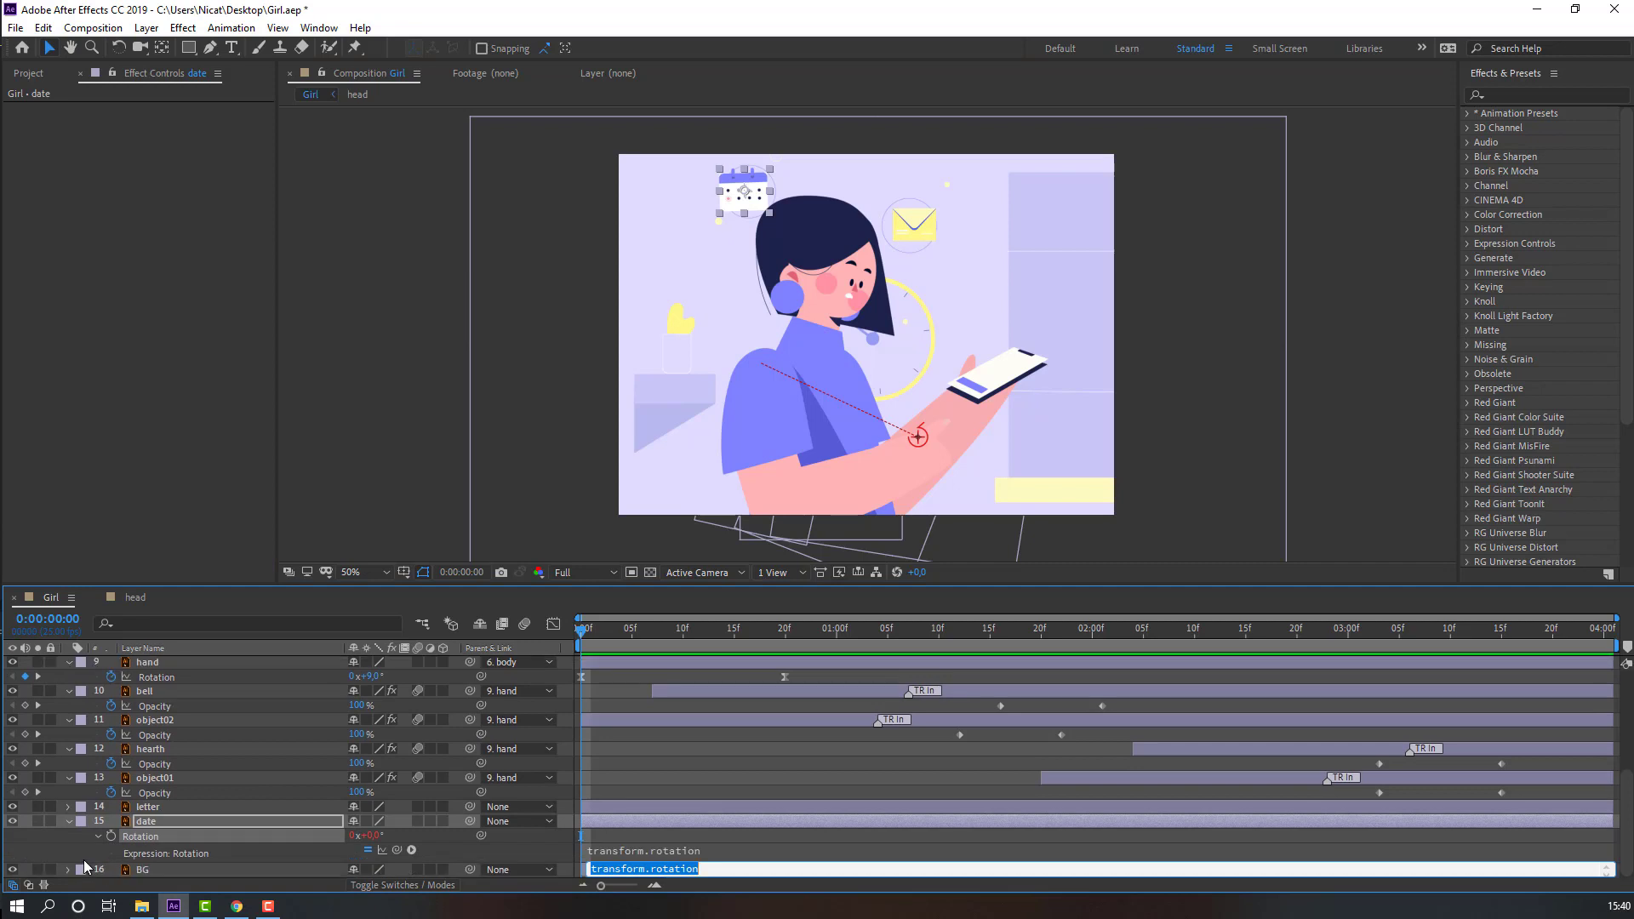
left_click_drag(738, 870, 601, 875)
type("wiggle(")
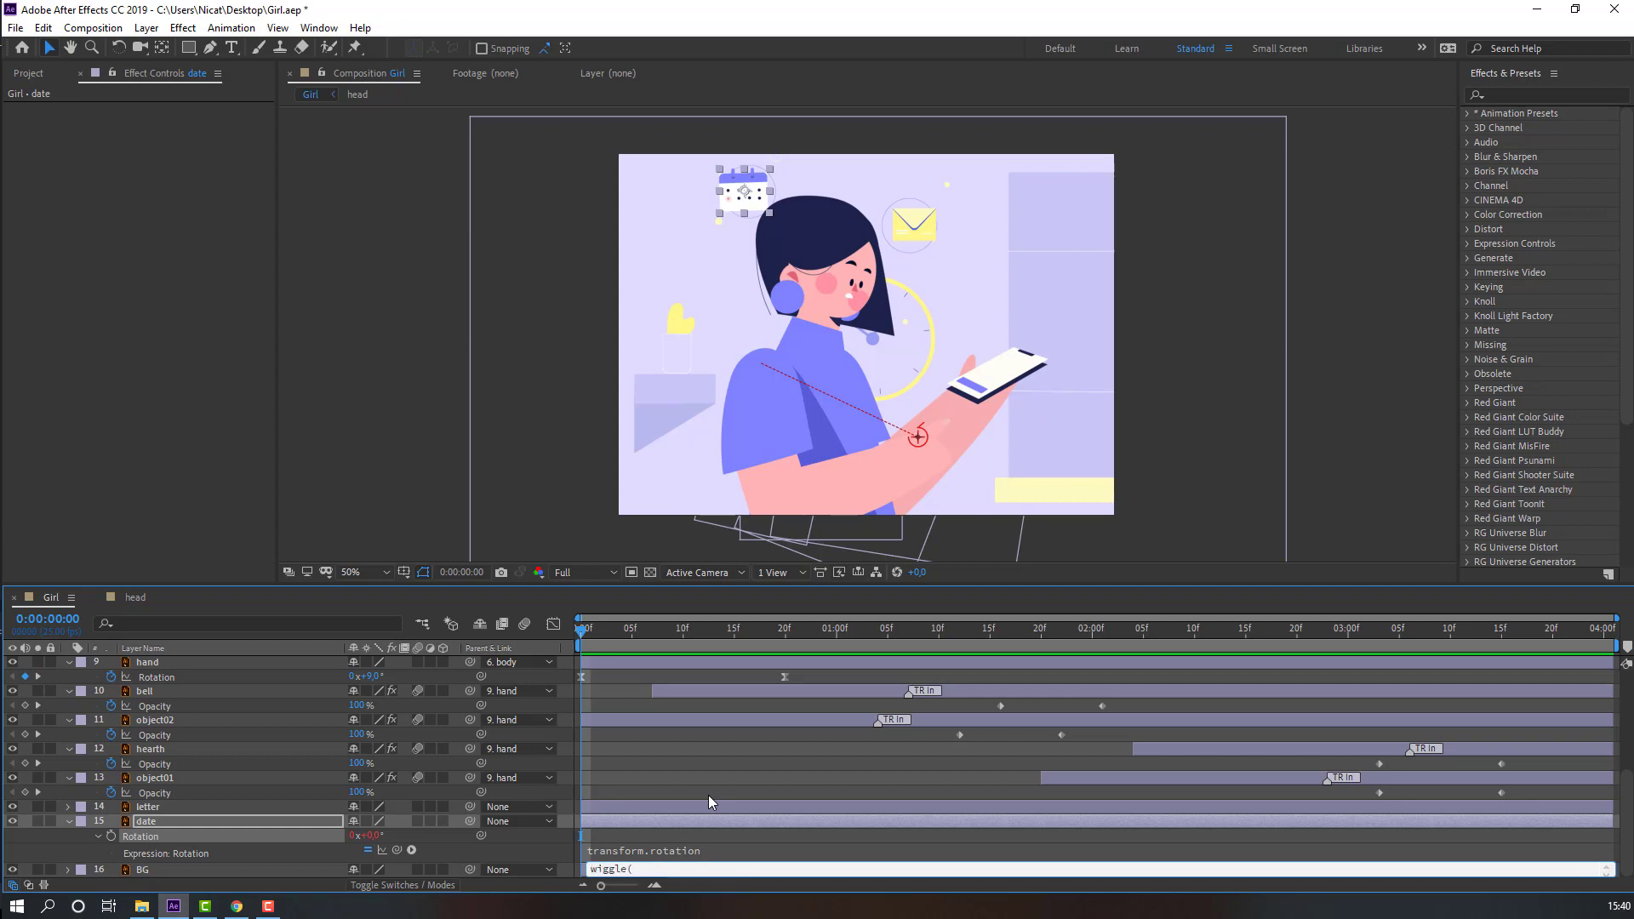
type("1,6)")
left_click(708, 795)
key("space")
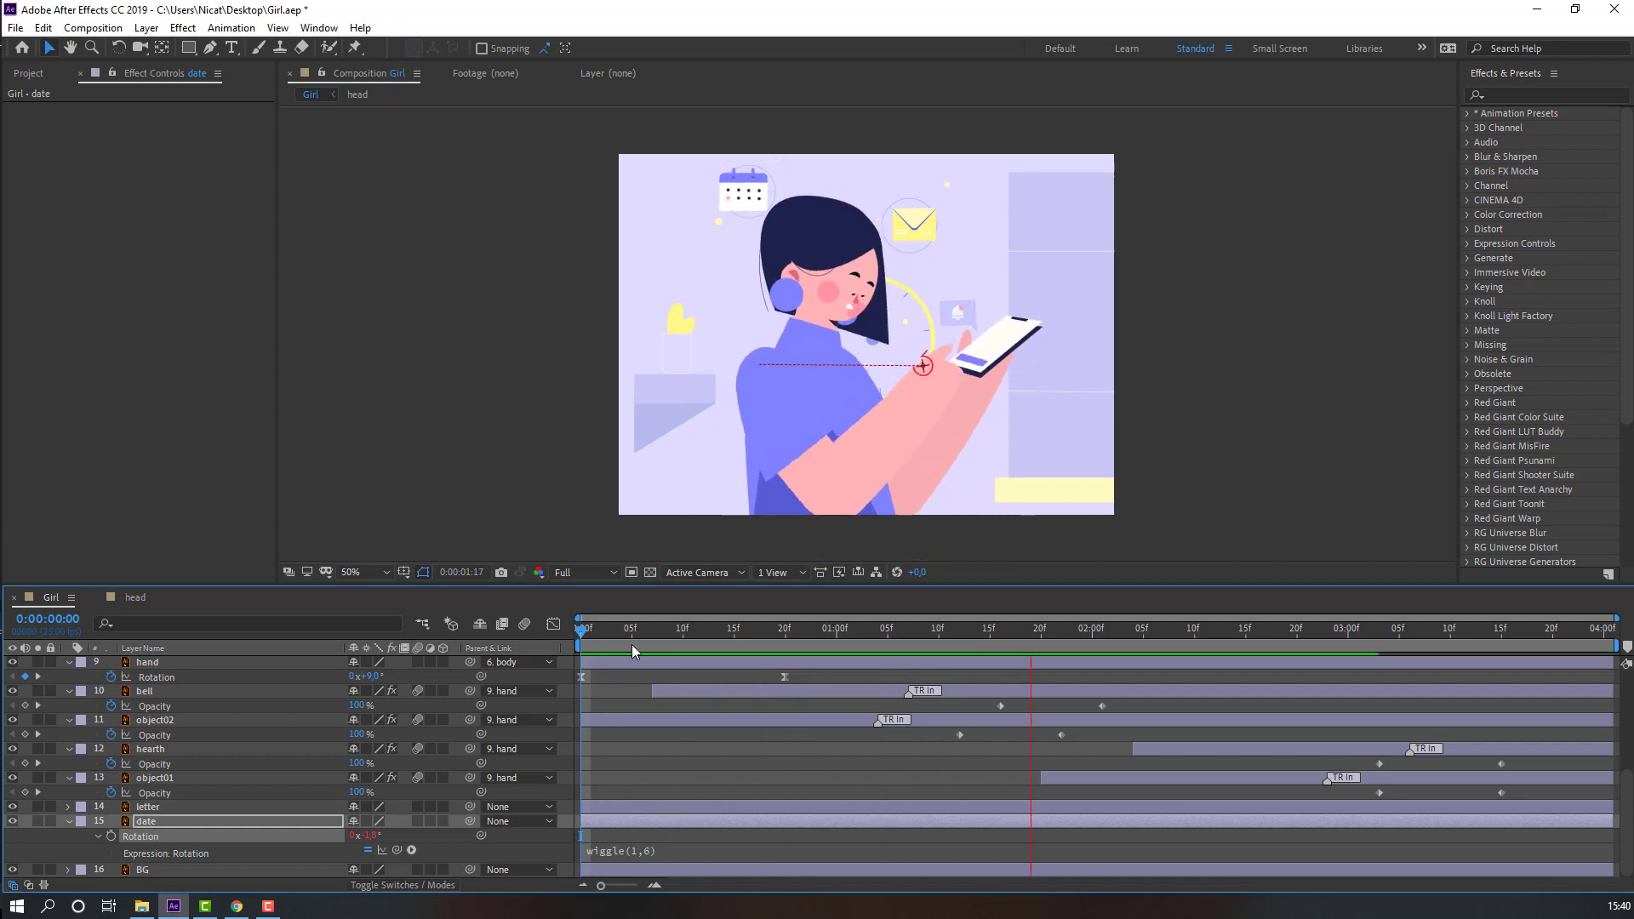
key("space")
Increase the date rotation wiggle's amount and speed to wiggle(2,9), previewing each change
left_click(642, 850)
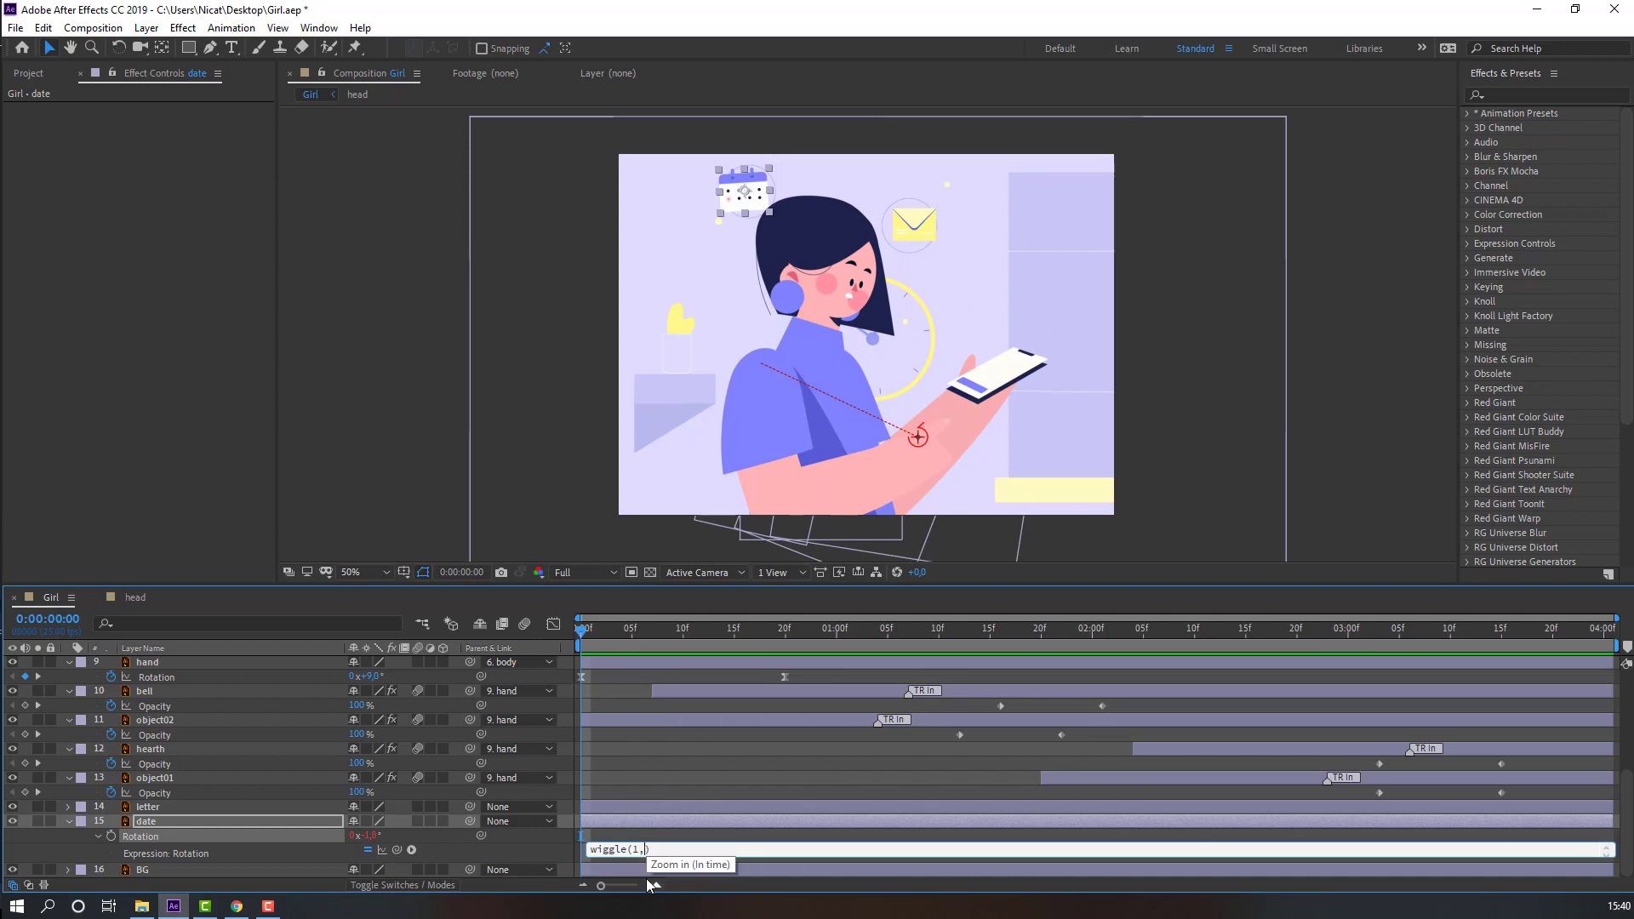
key("KP_Enter")
key("space")
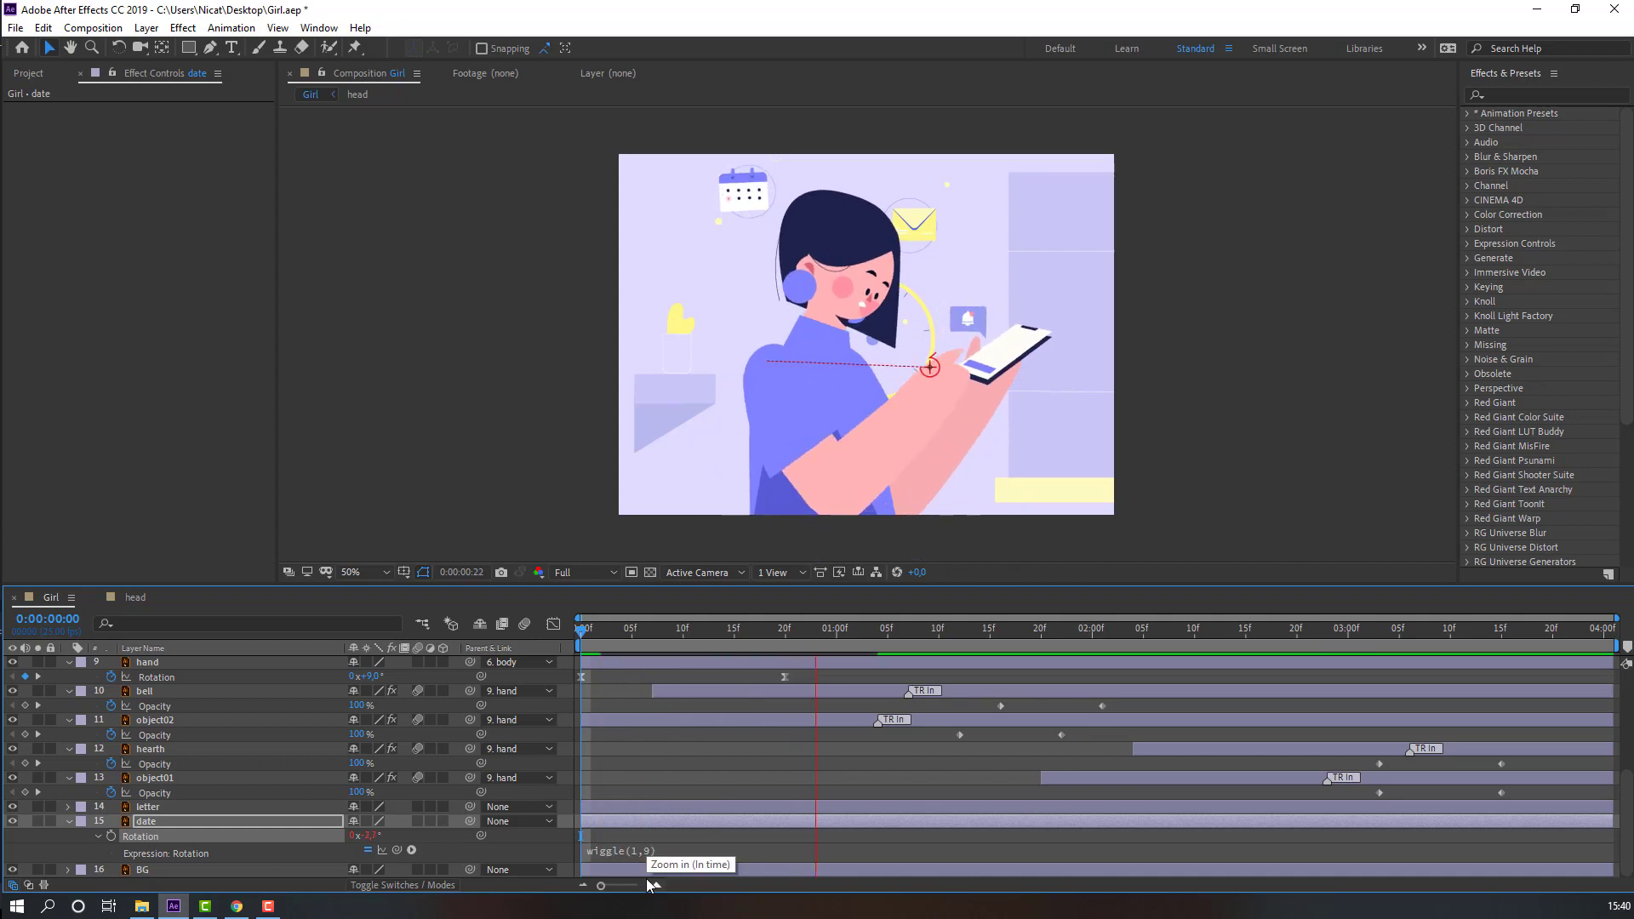
left_click(636, 849)
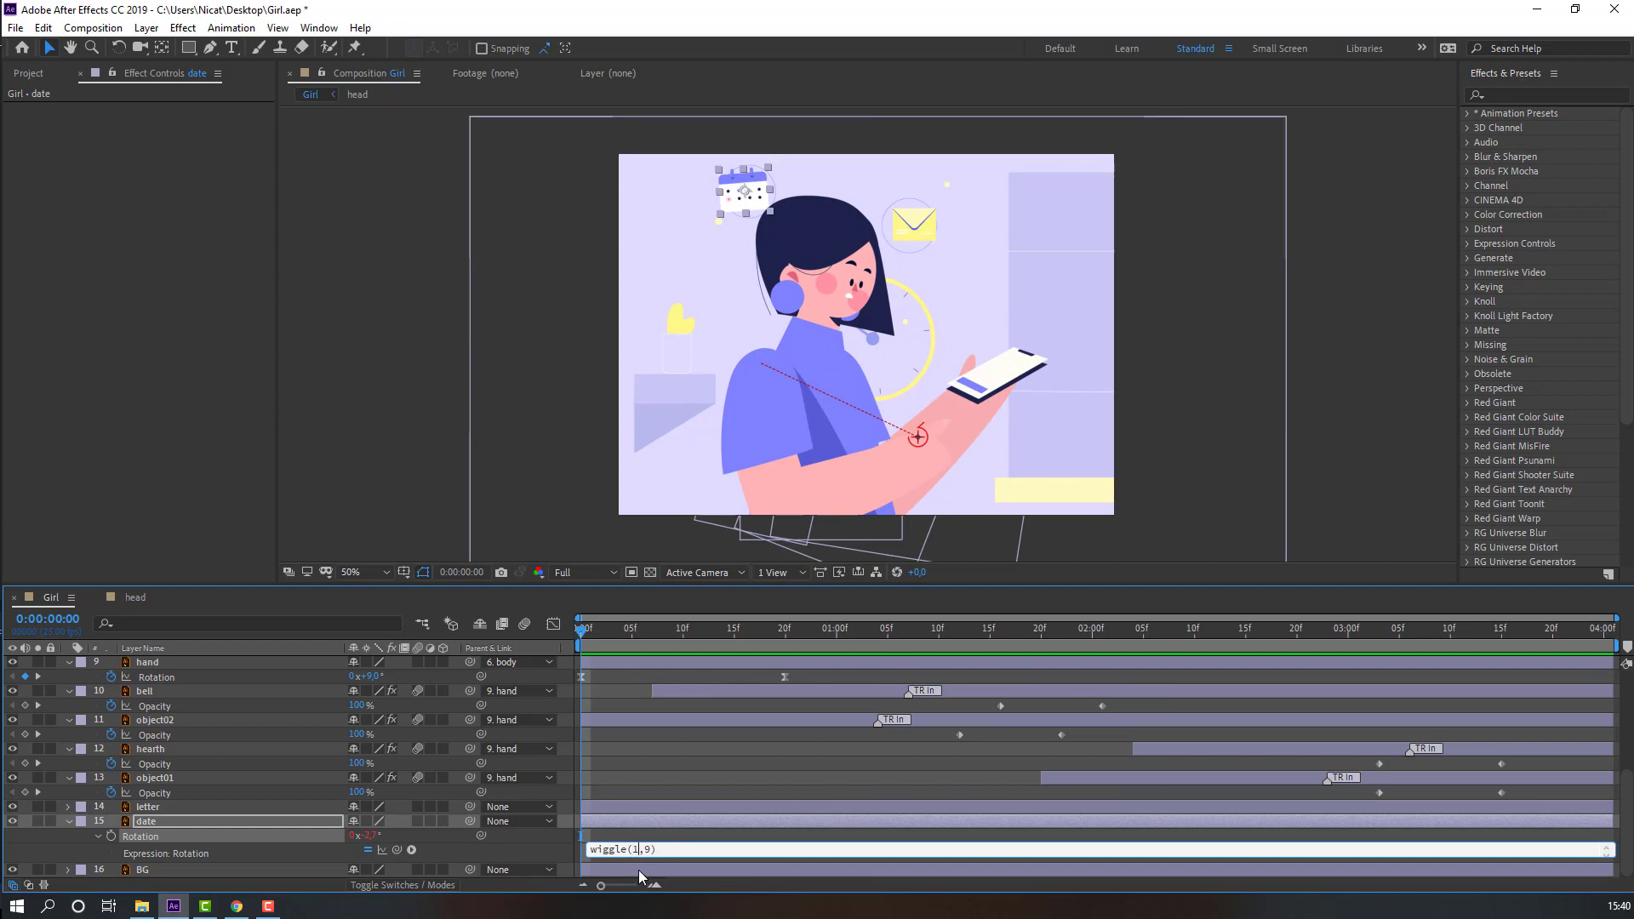
key("KP_Enter")
key("space")
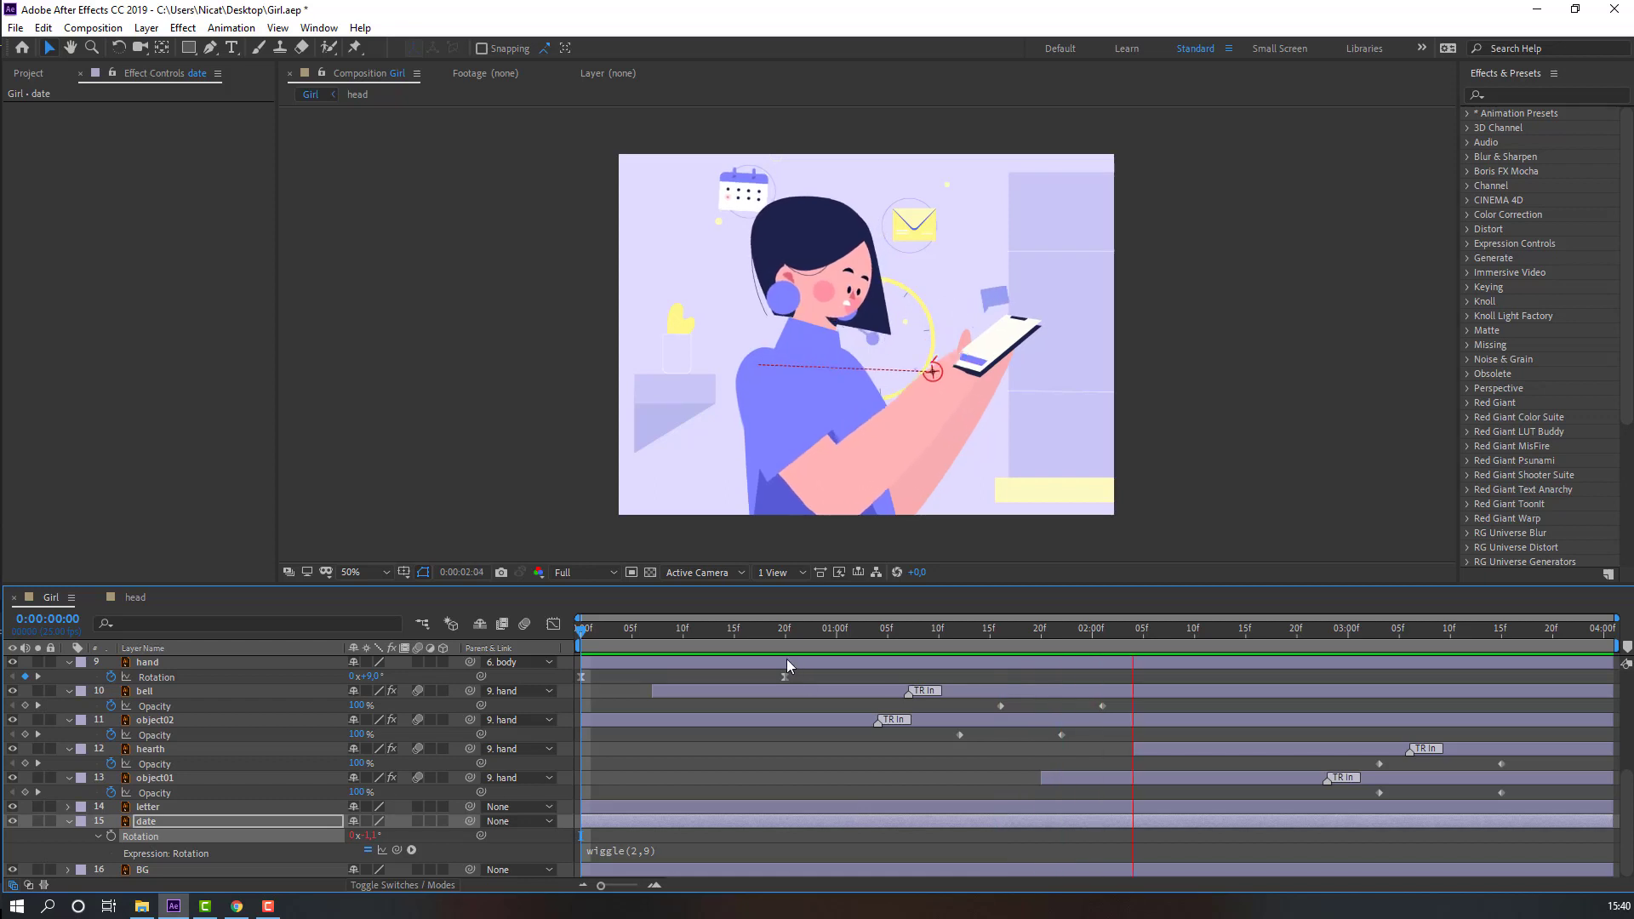
key("space")
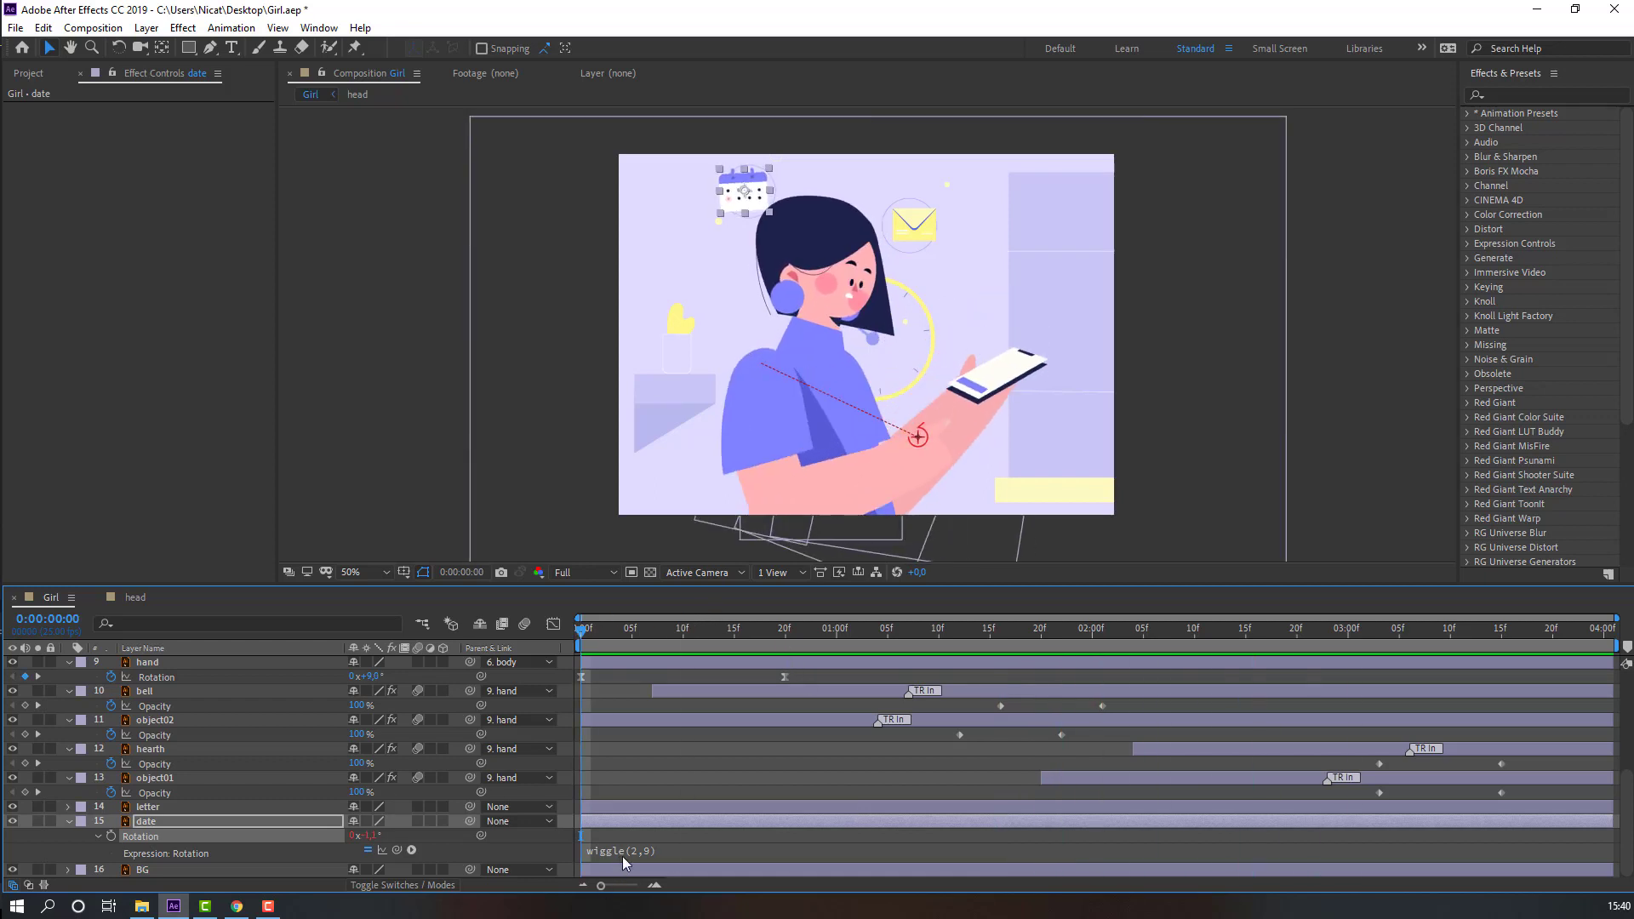
left_click(661, 849)
key("ctrl+c")
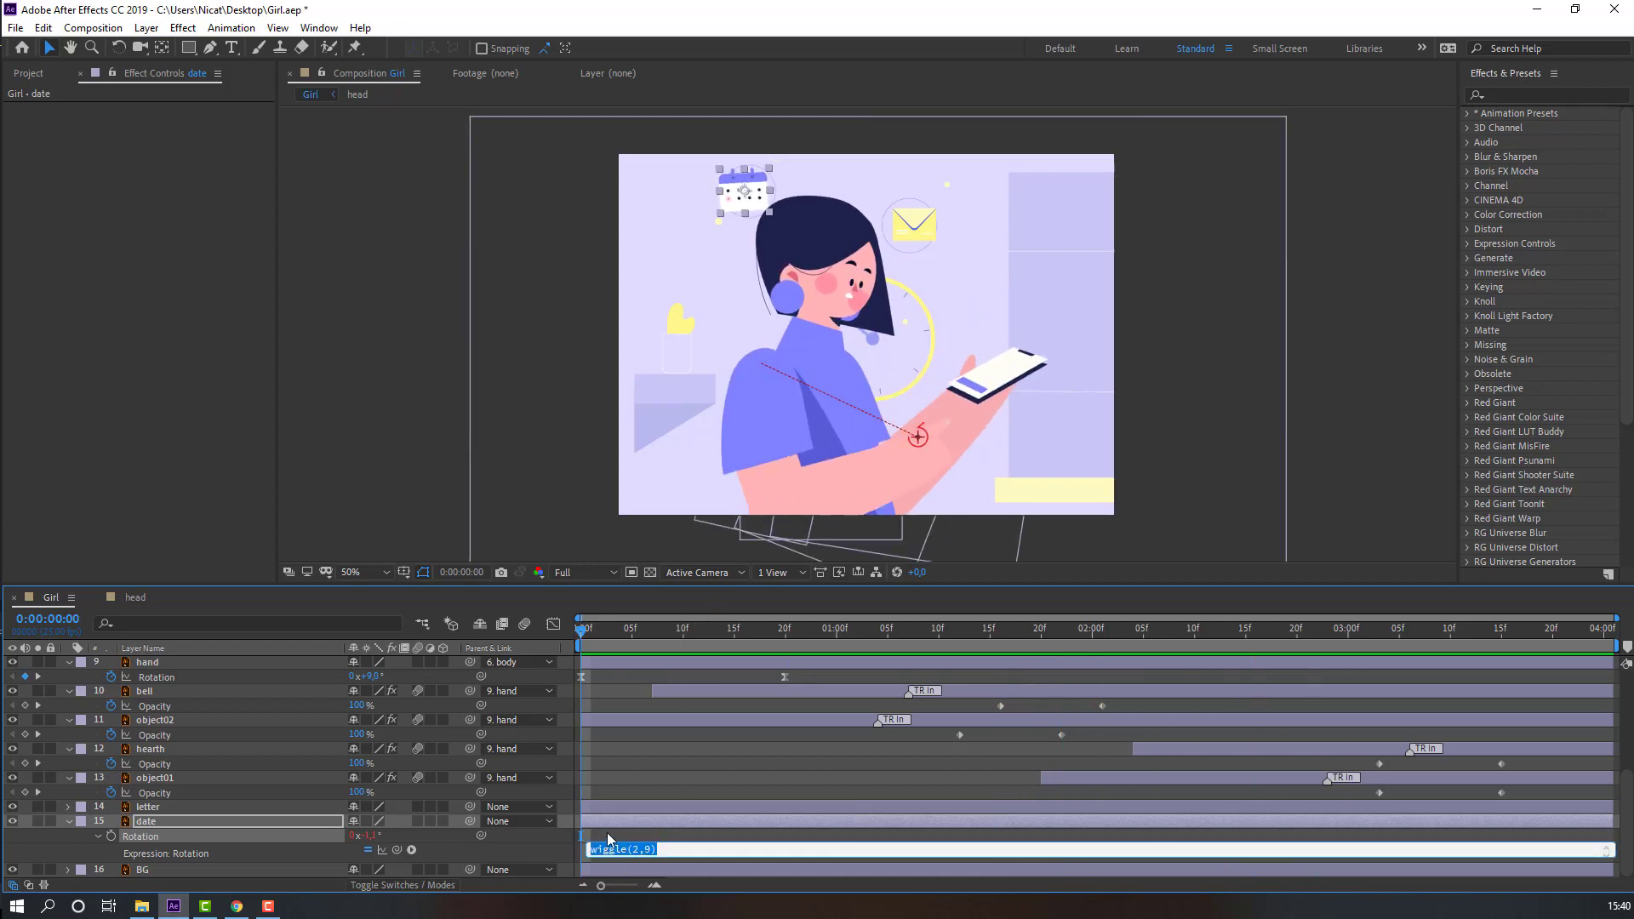
left_click(492, 850)
Paste the wiggle(2,9) expression onto the letter layer's Rotation
left_click(69, 821)
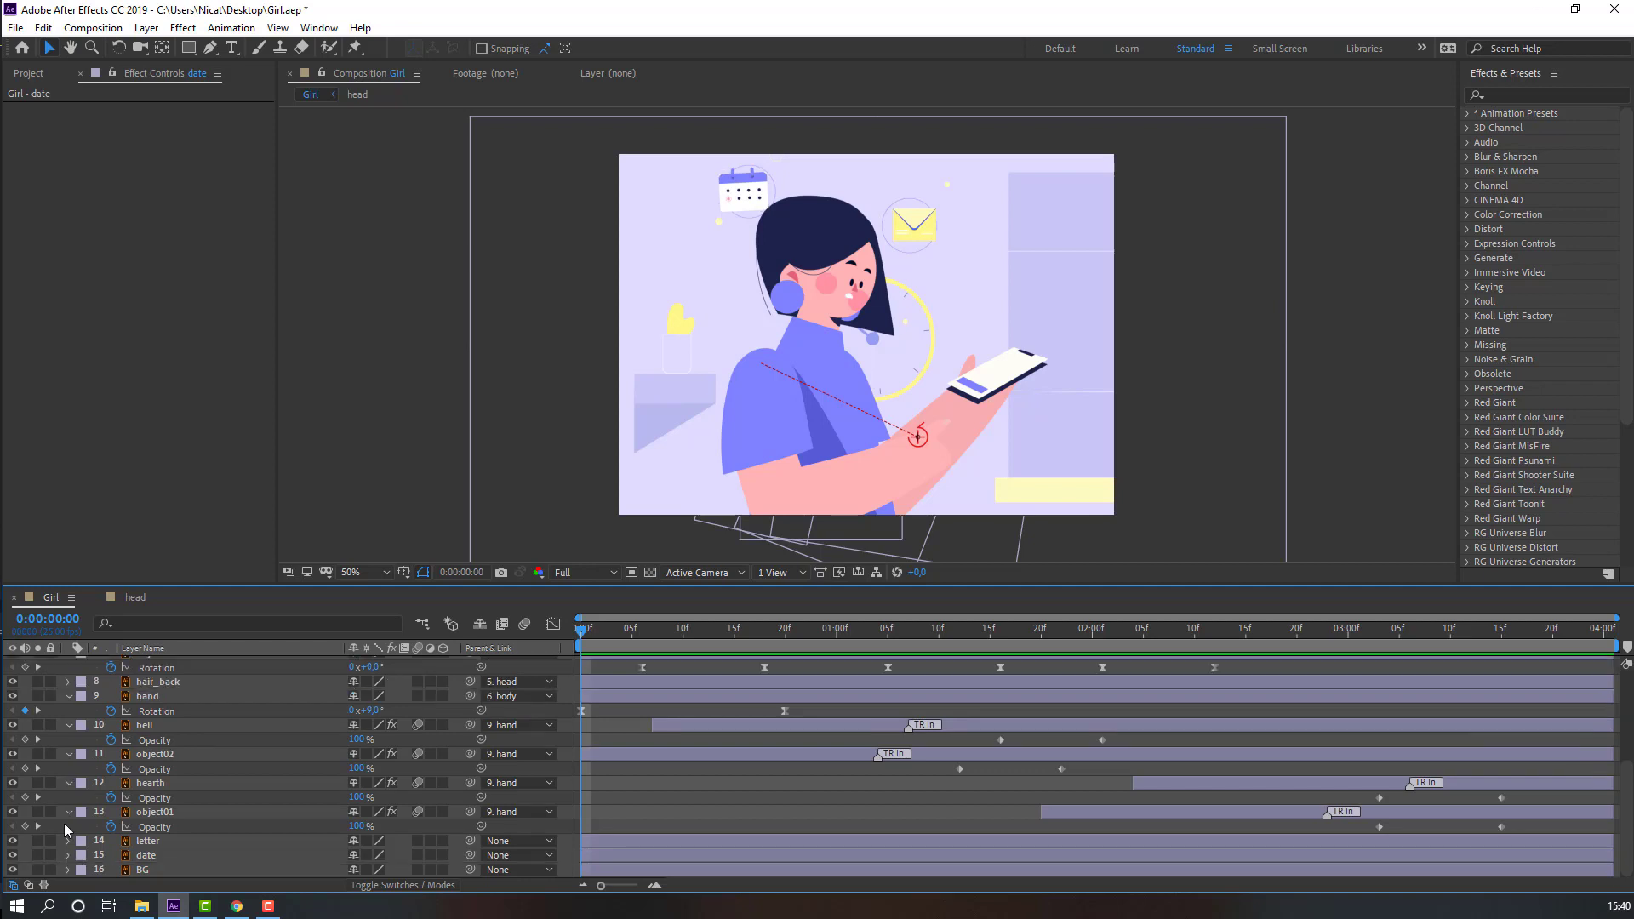
left_click(160, 841)
key("r")
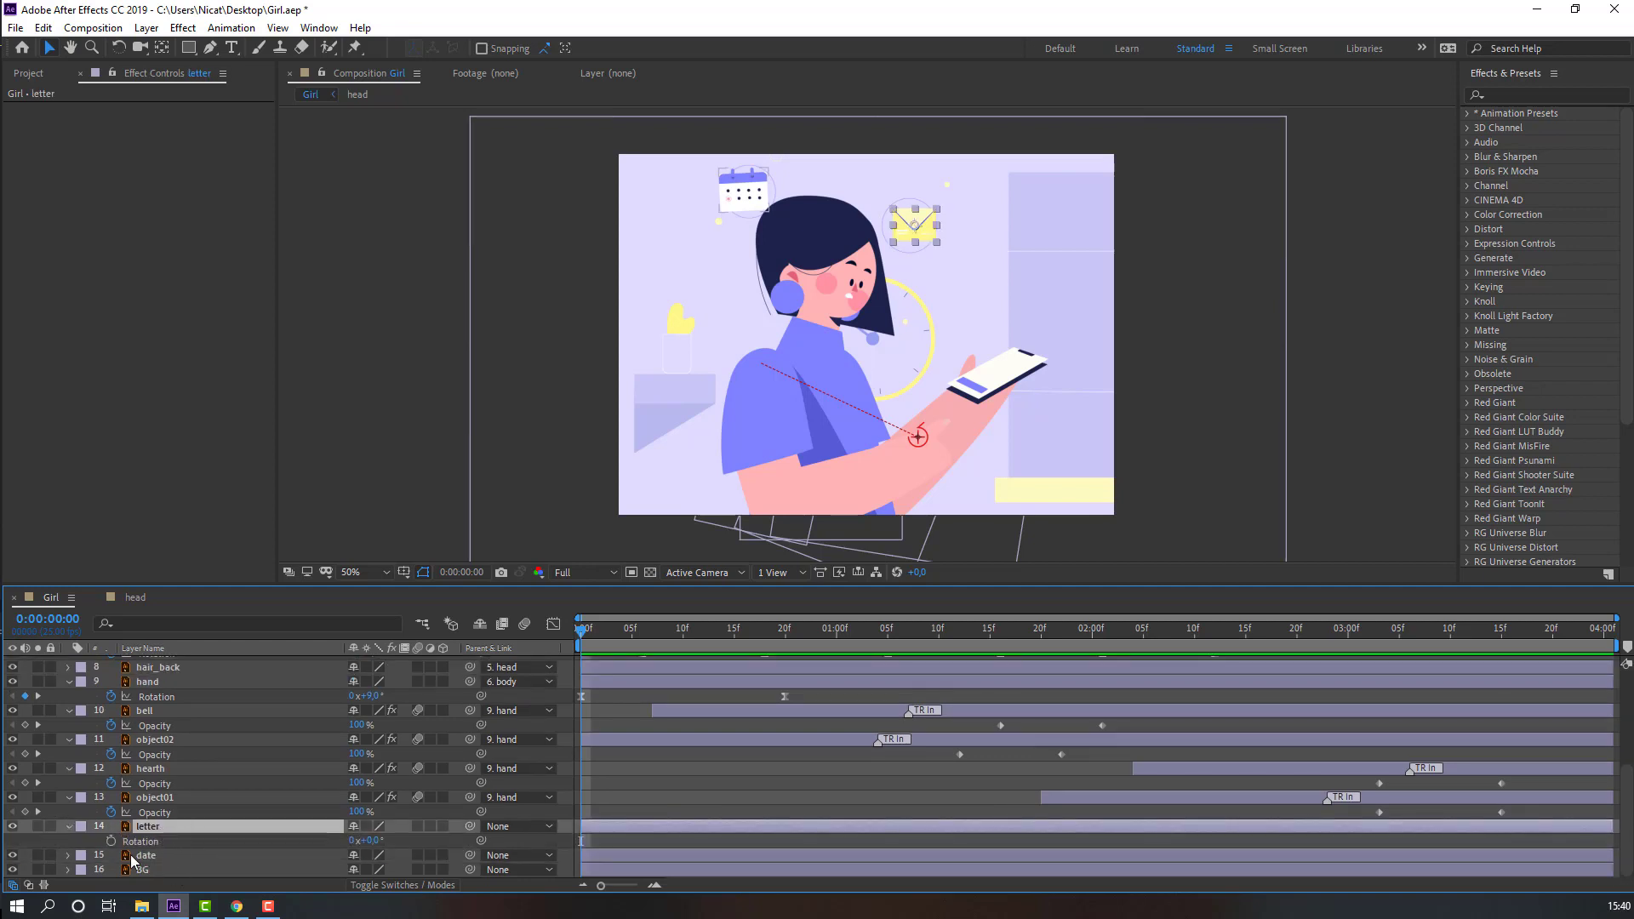
left_click(111, 842, "alt")
key("ctrl+v")
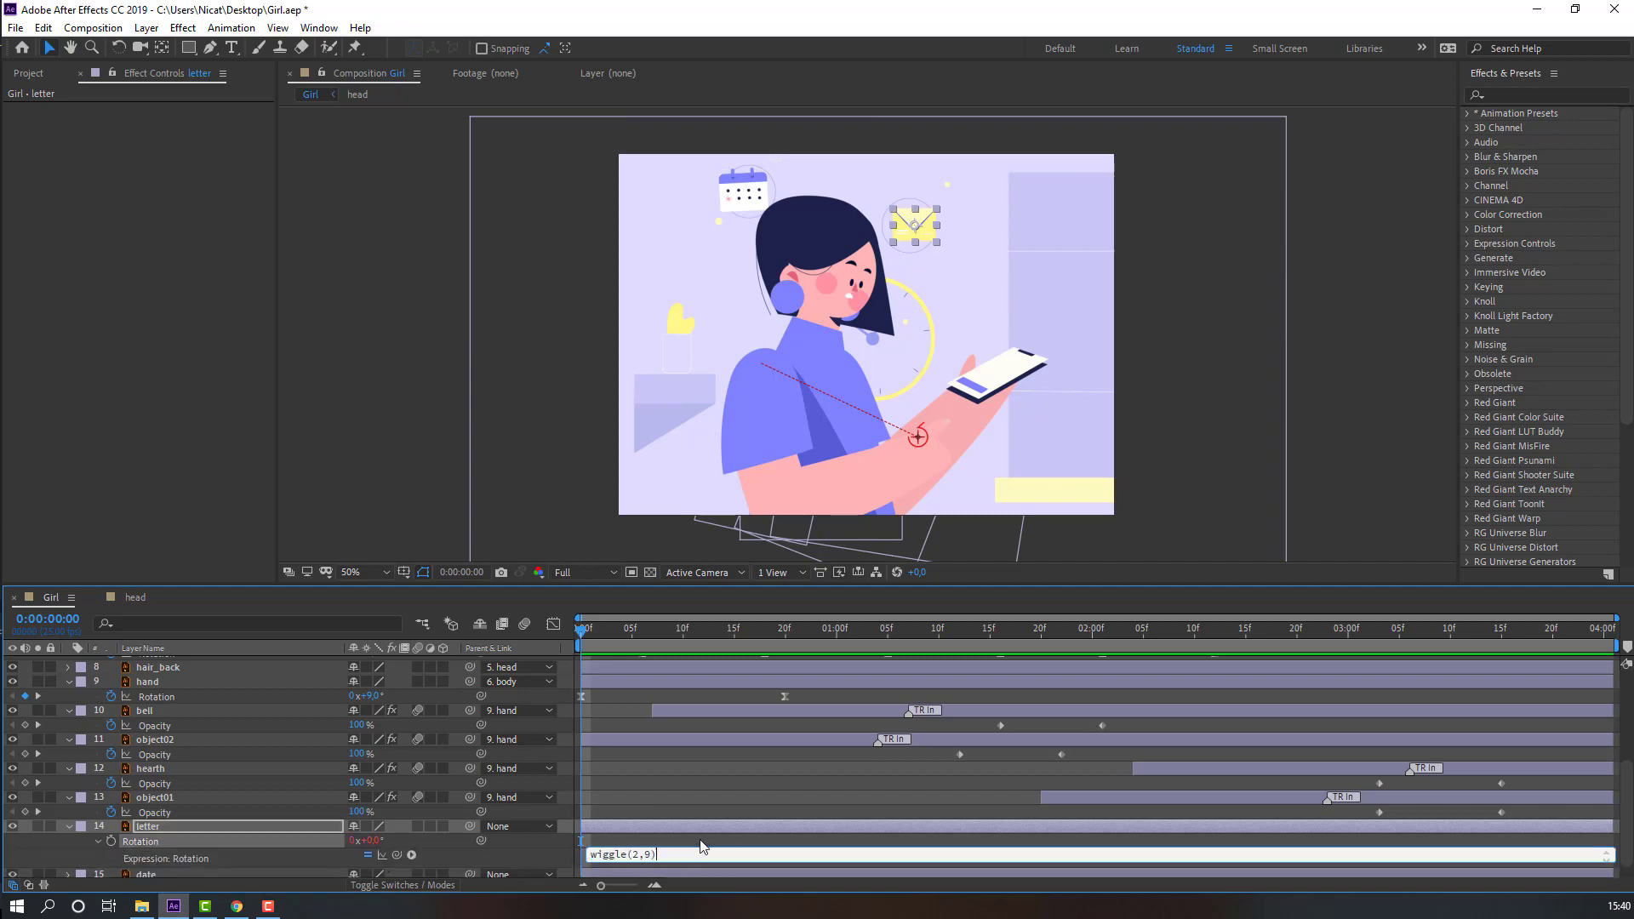
left_click(667, 783)
key("space")
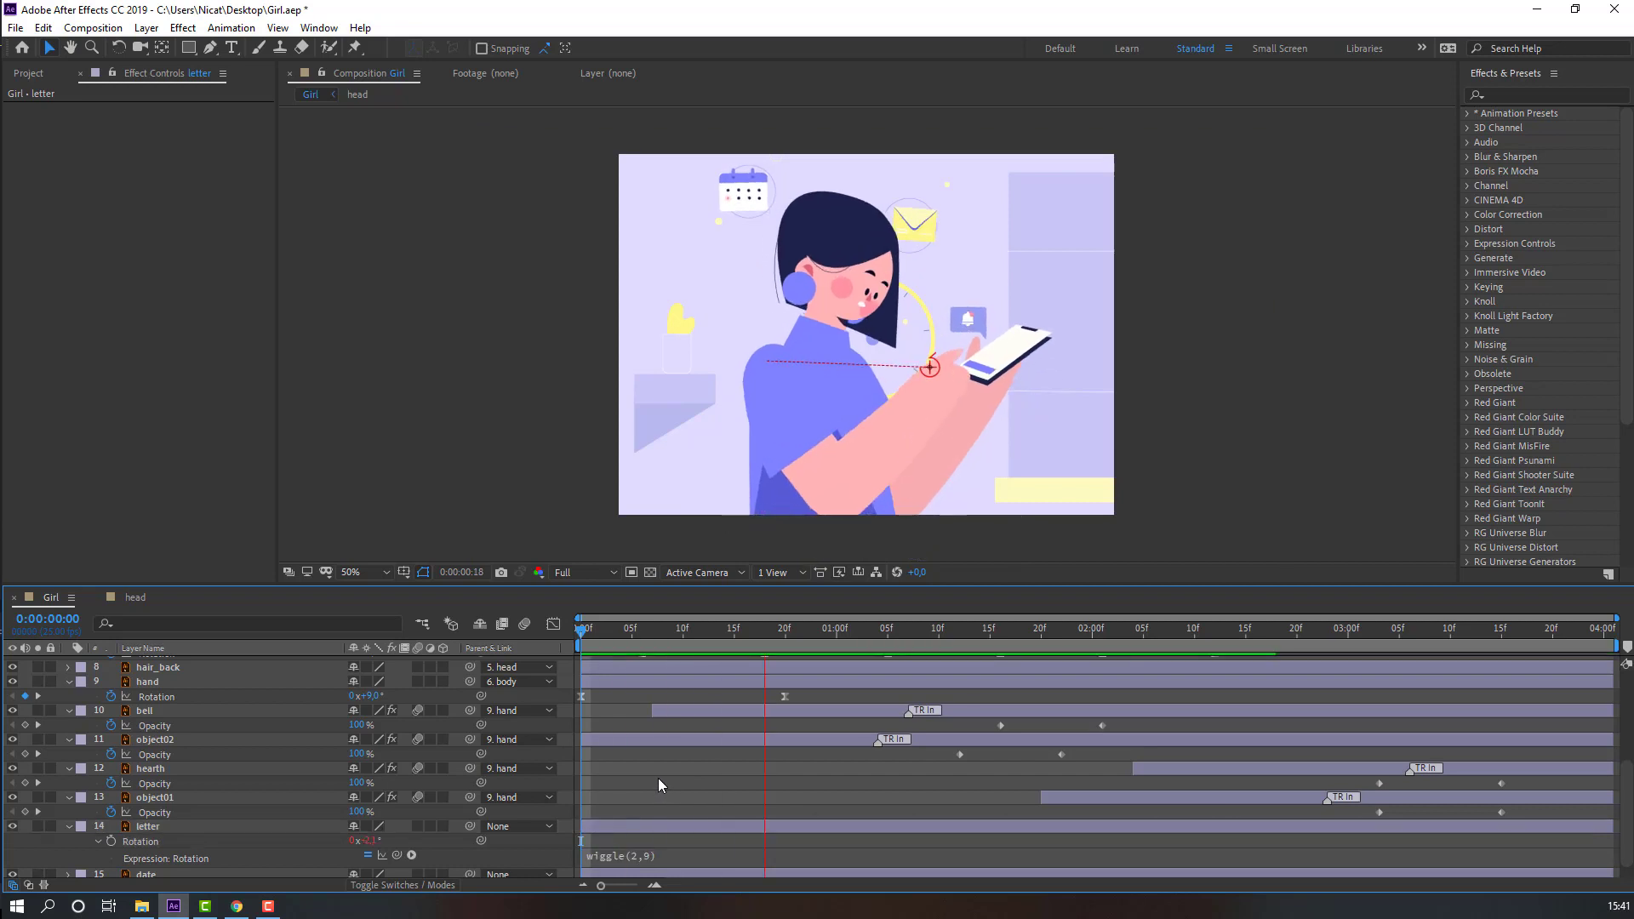
Preview the wobbling icons around 0:00:02:10 and set the viewer magnification to Fit up to 100%
scroll(953, 204, "up", 2)
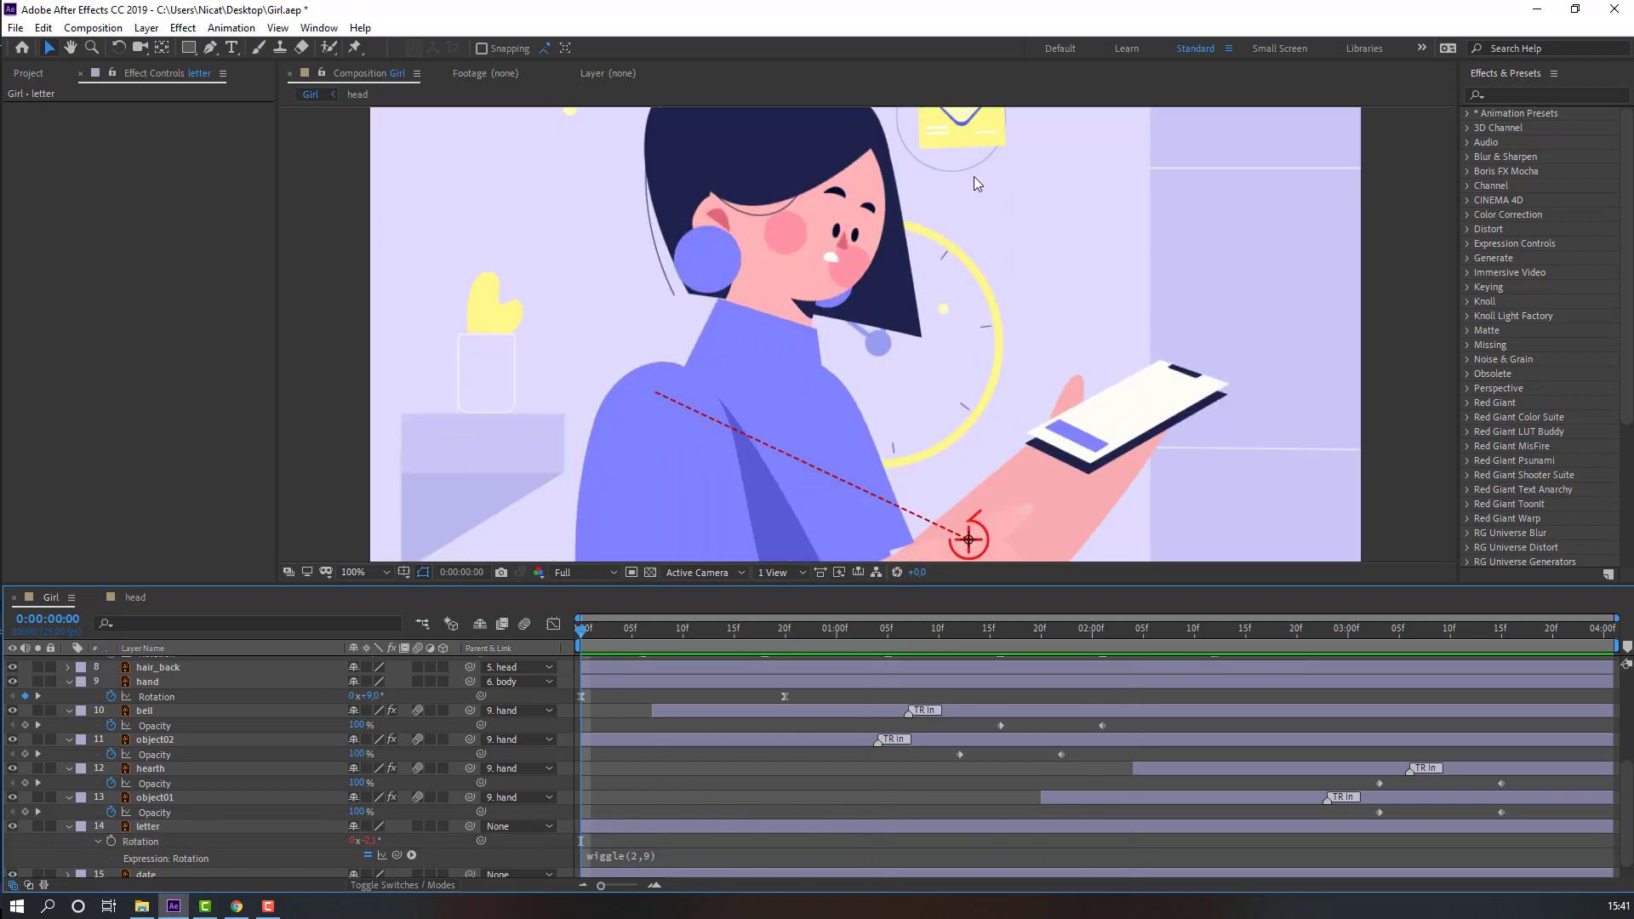
left_click(903, 209)
scroll(902, 209, "down", 2)
key("space")
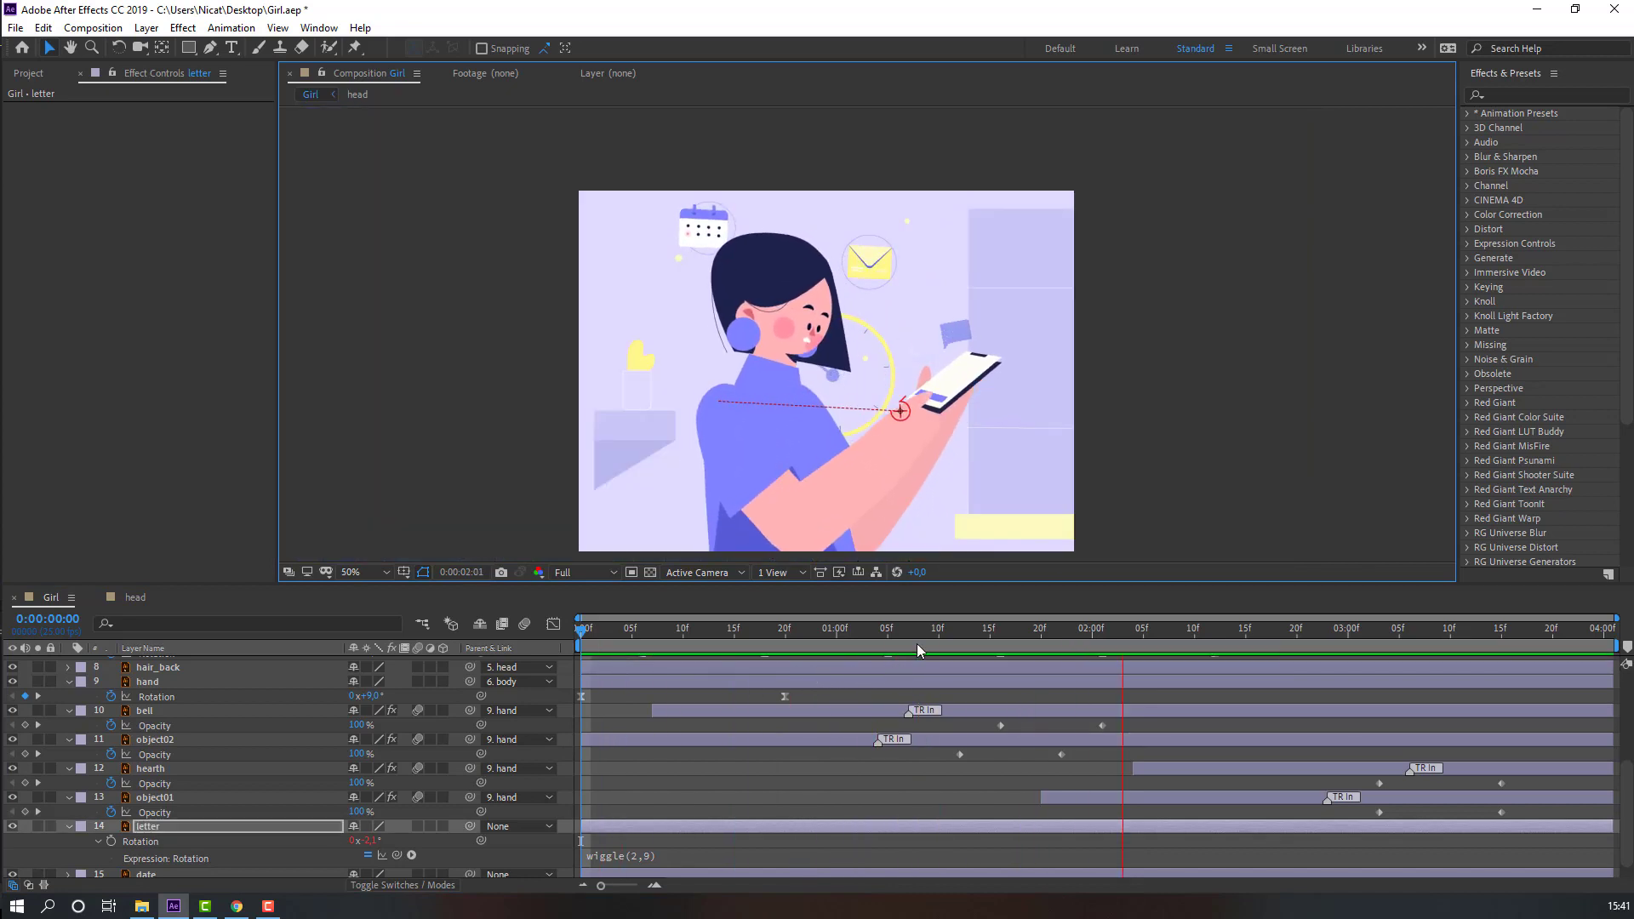
left_click_drag(937, 631, 1195, 630)
key("space")
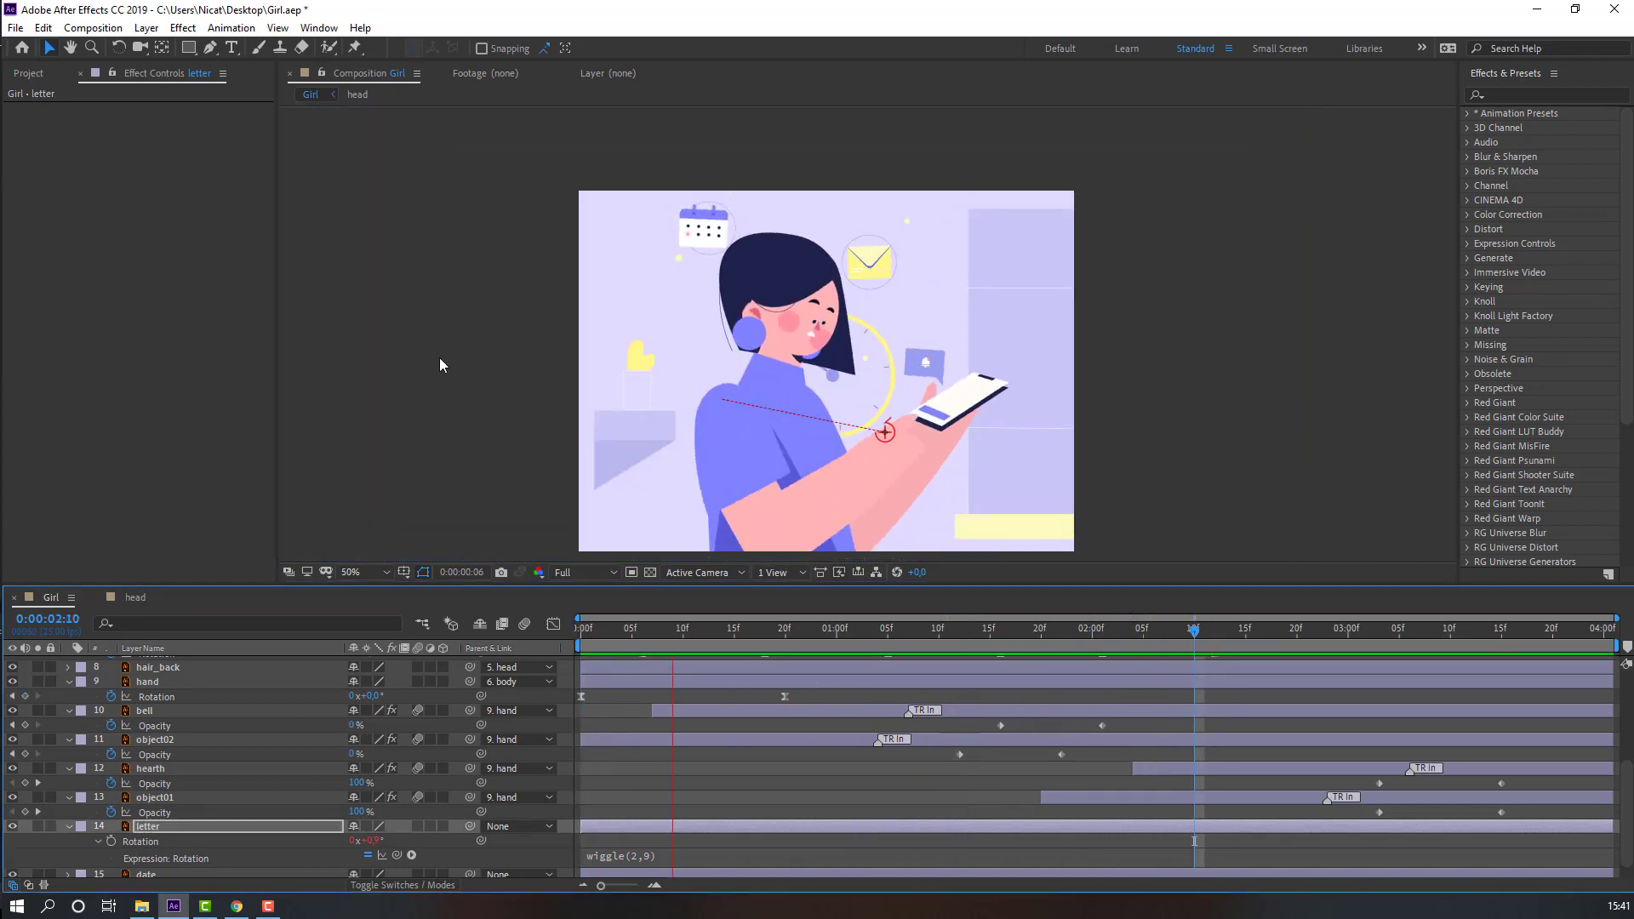
left_click(365, 572)
left_click(364, 609)
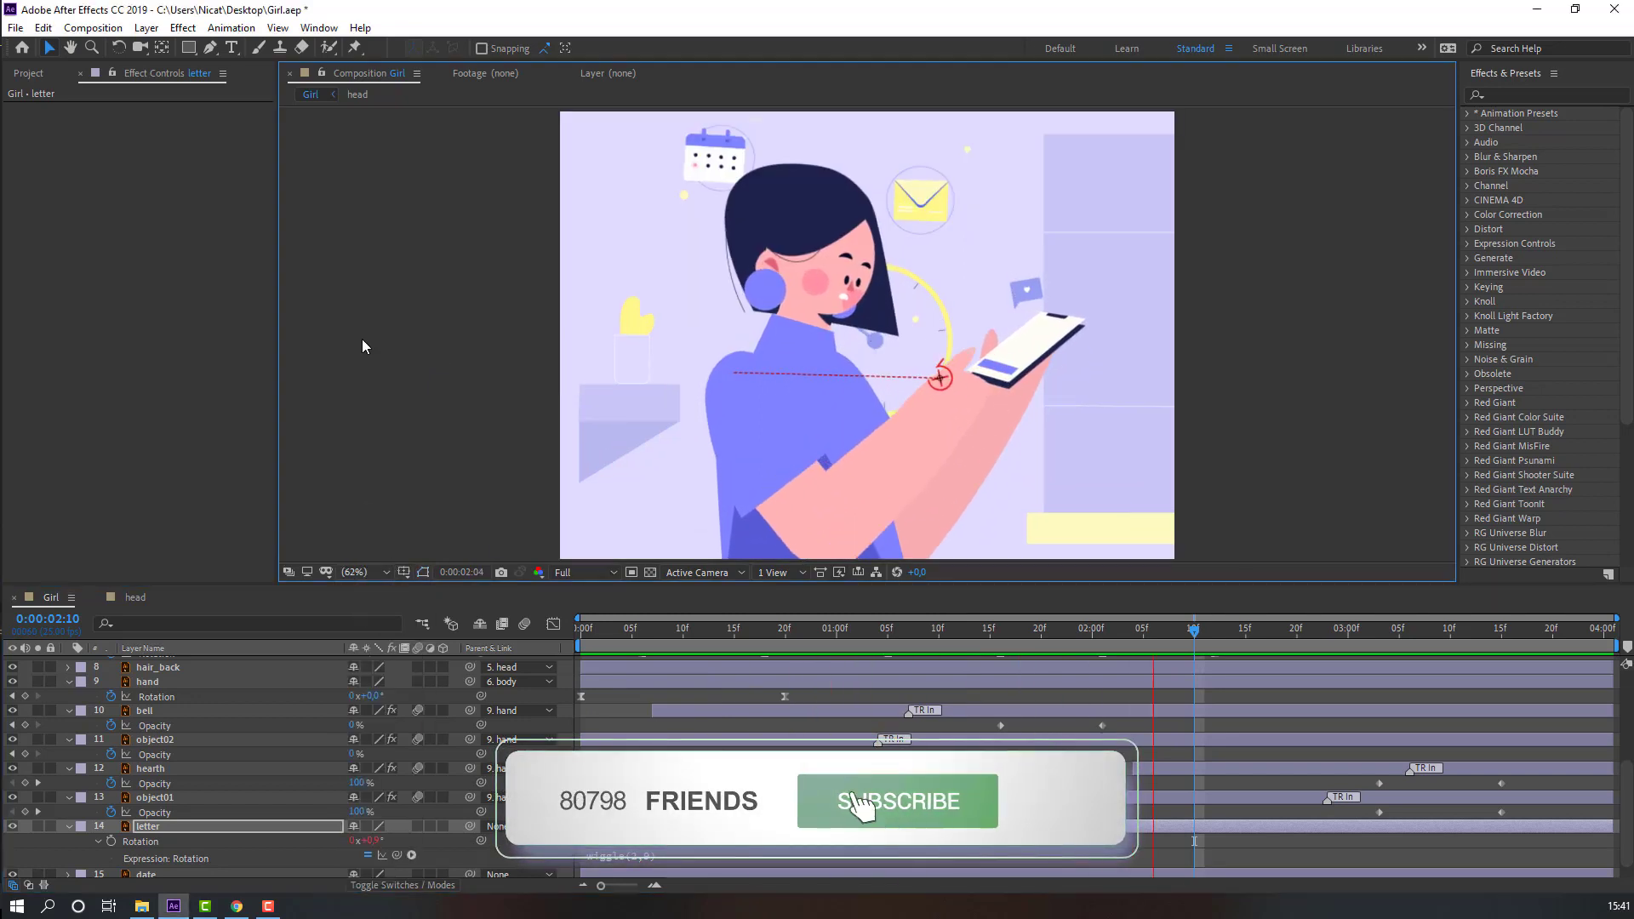